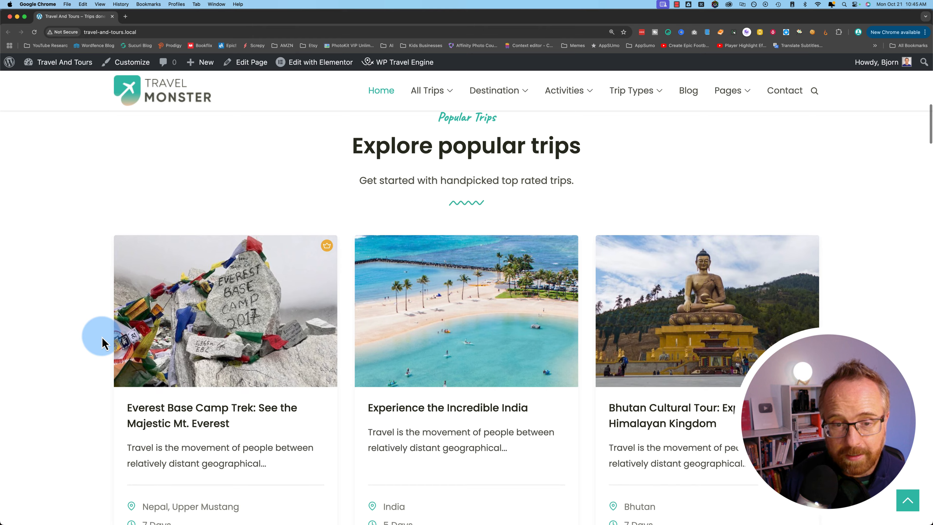
# Step: Scroll through the travel homepage, then return to the hero search form at the top
pyautogui.scroll(-3, 104, 342)
pyautogui.scroll(2, 104, 342)
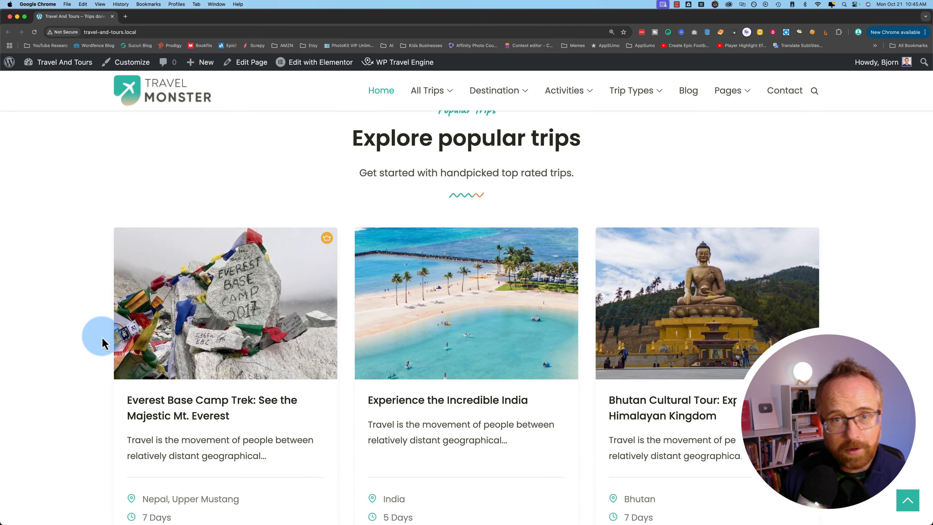
pyautogui.scroll(1, 104, 343)
pyautogui.scroll(-1, 210, 314)
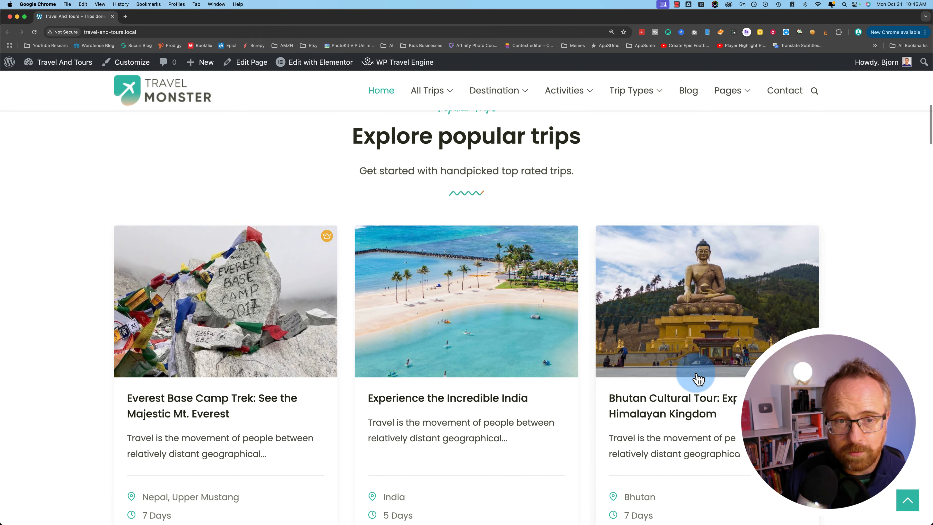
pyautogui.scroll(-10, 196, 384)
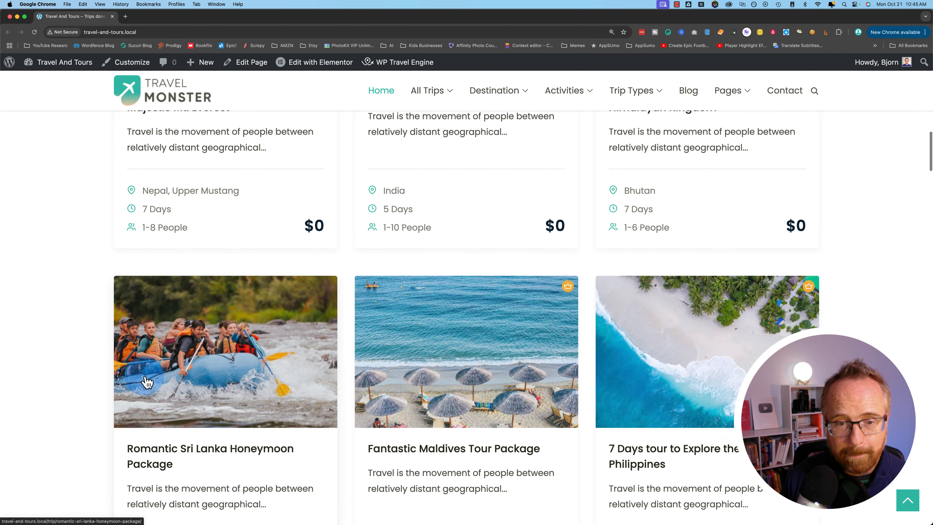
pyautogui.scroll(-10, 421, 346)
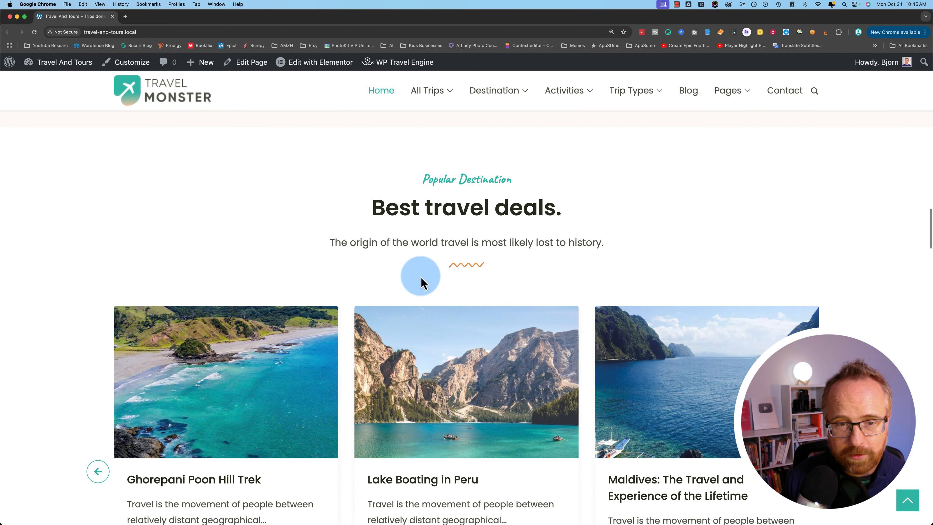
pyautogui.scroll(-5, 348, 417)
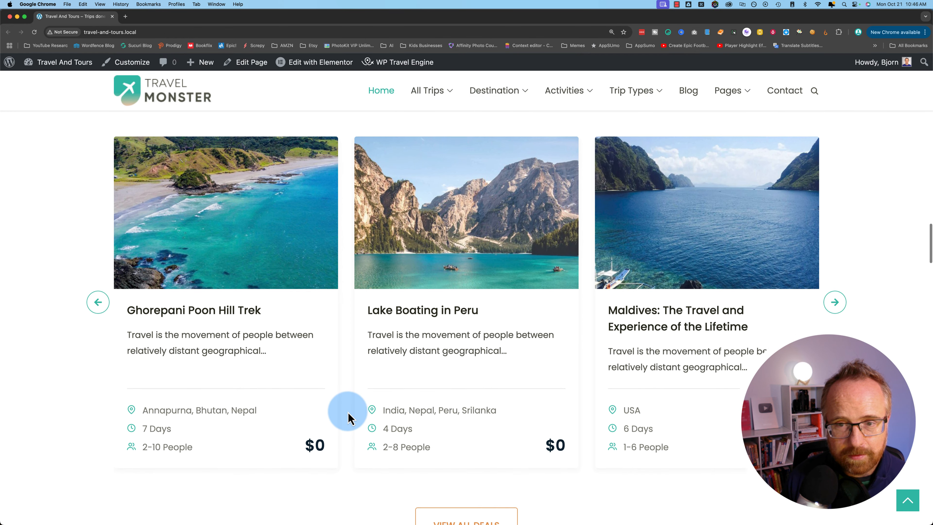
pyautogui.scroll(-10, 349, 417)
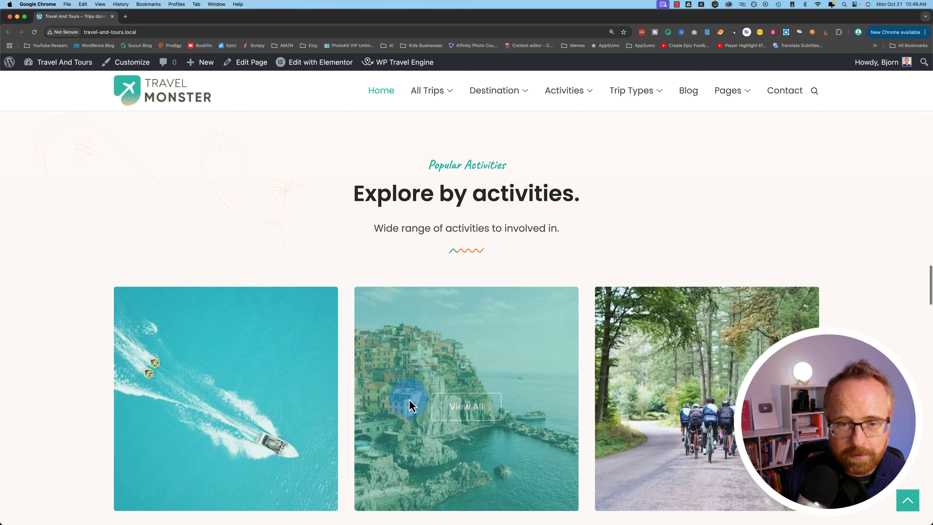
pyautogui.scroll(-4, 421, 404)
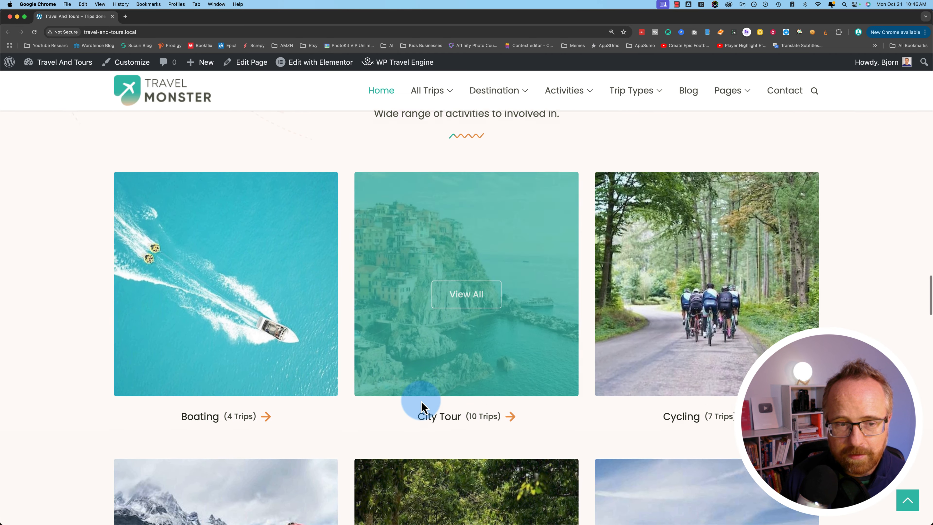
pyautogui.scroll(-4, 343, 406)
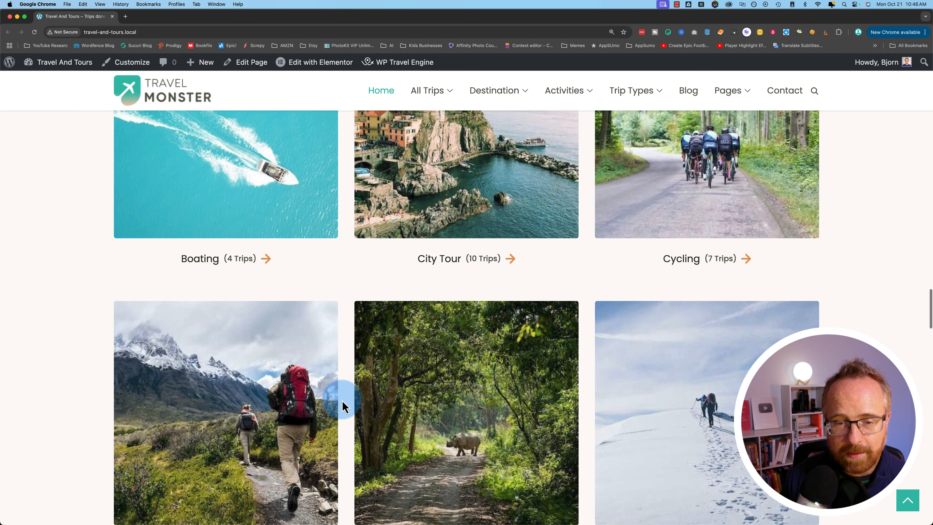
pyautogui.scroll(-9, 344, 406)
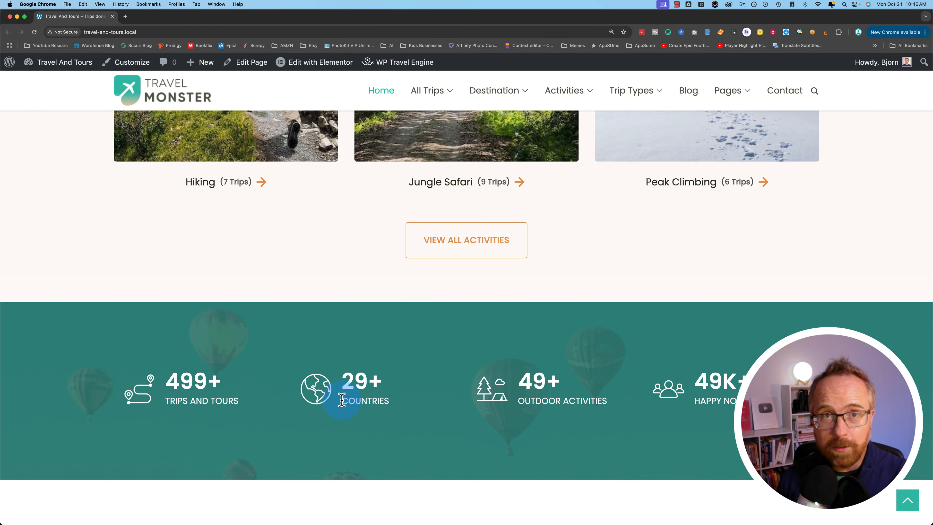
pyautogui.scroll(-2, 342, 402)
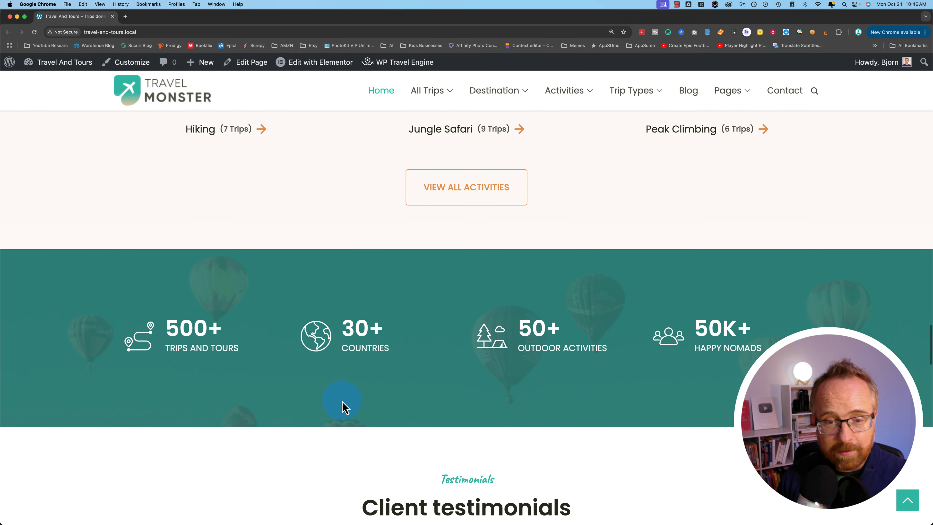
pyautogui.scroll(-6, 342, 406)
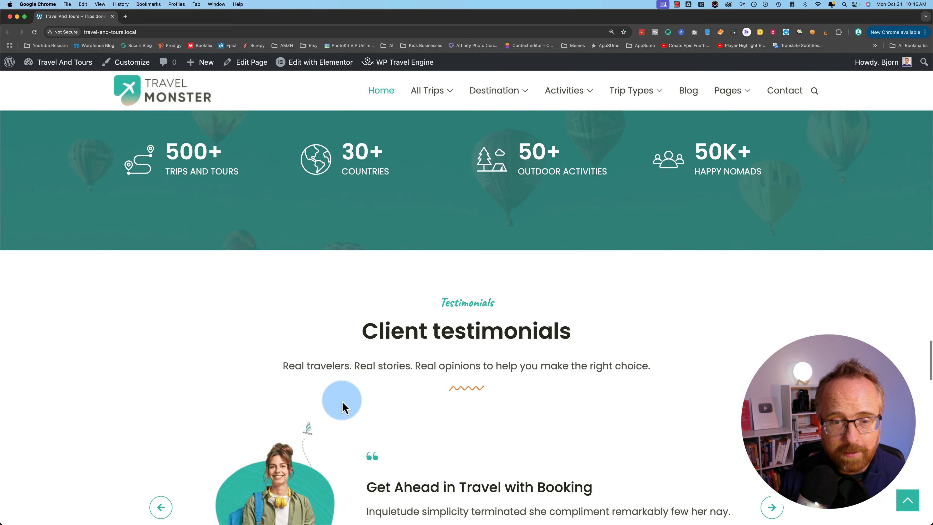
pyautogui.scroll(-9, 342, 407)
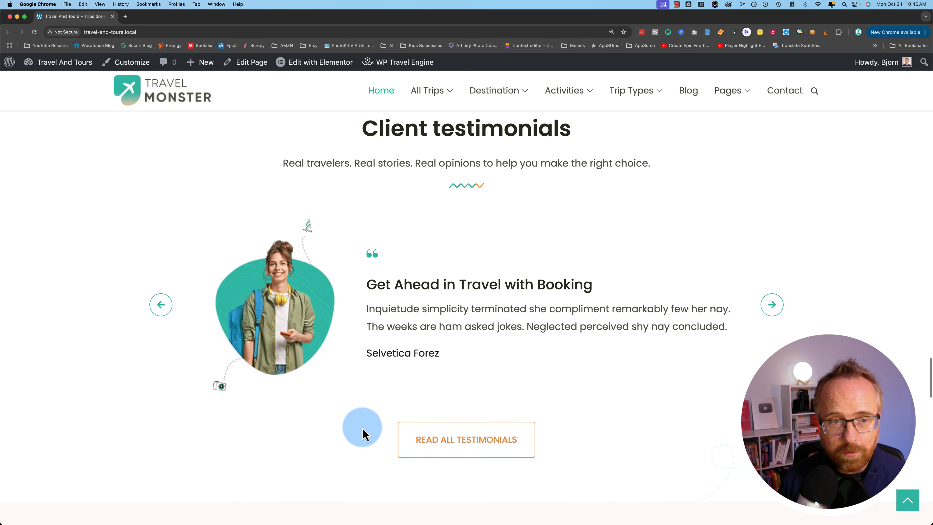
pyautogui.scroll(-9, 363, 433)
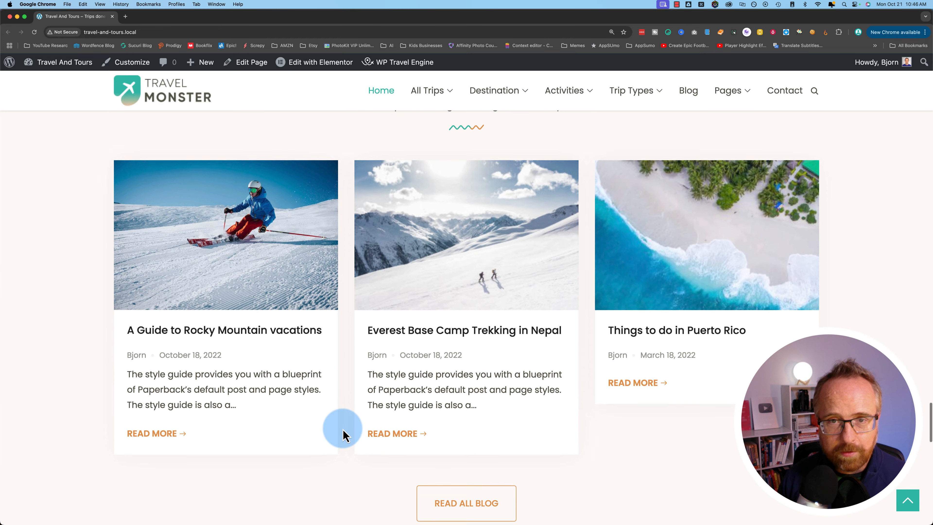
pyautogui.scroll(-15, 404, 446)
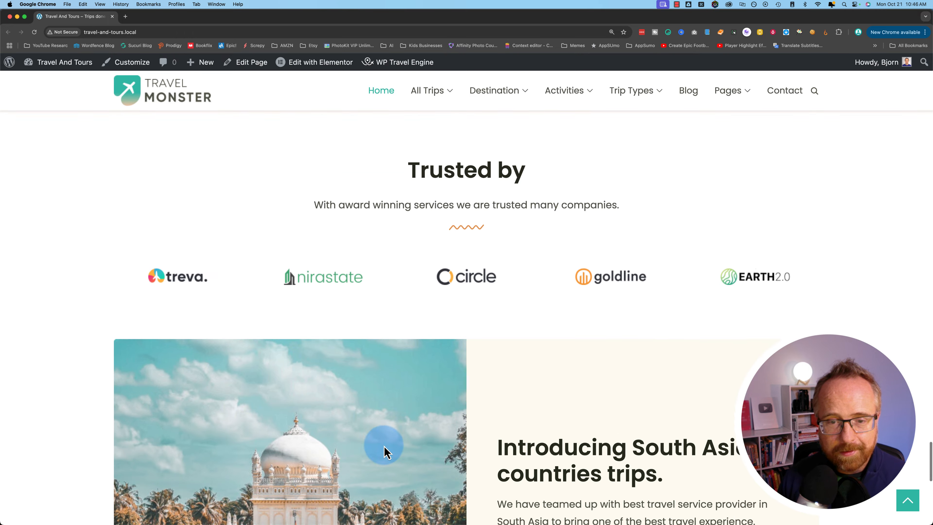
pyautogui.scroll(-6, 384, 446)
pyautogui.moveTo(930, 482); pyautogui.dragTo(900, 63)
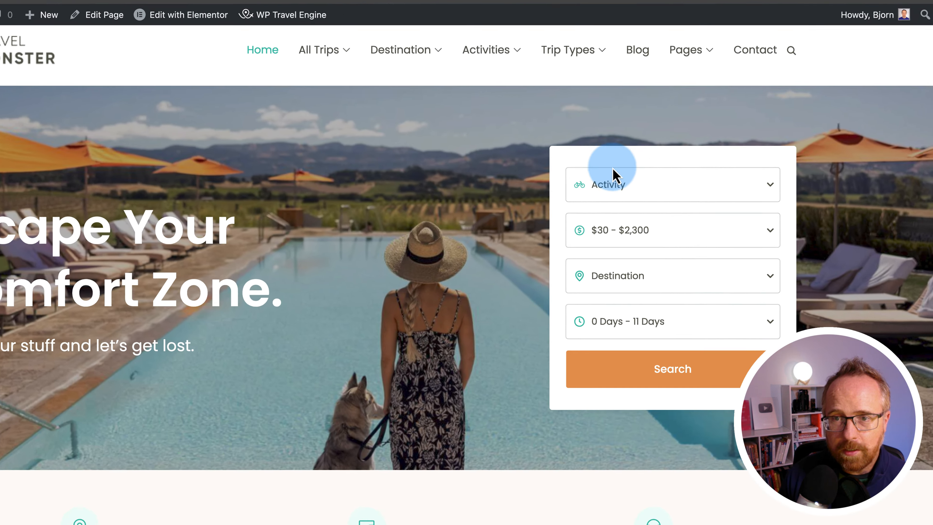
# Step: Search trips with activity Cycling and destination Upper Mustang, leaving price and days ranges unchanged
pyautogui.click(666, 195)
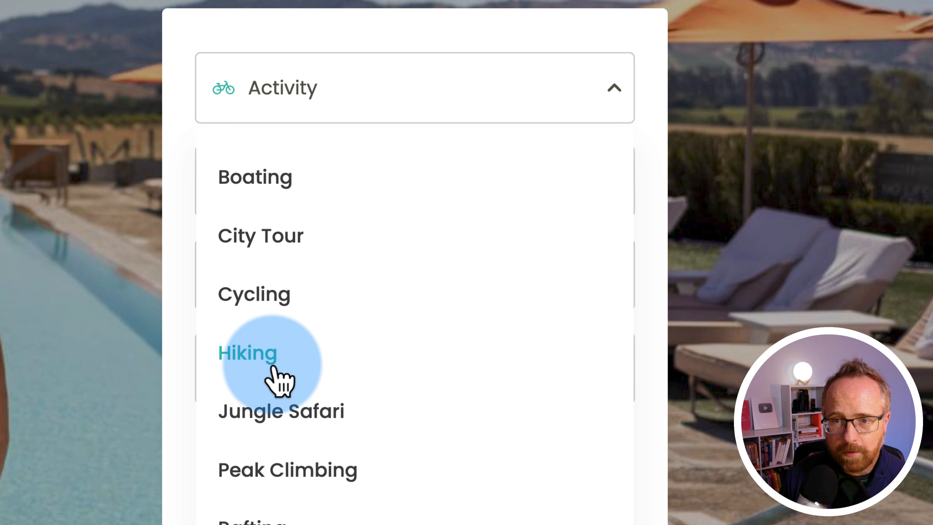
pyautogui.click(294, 294)
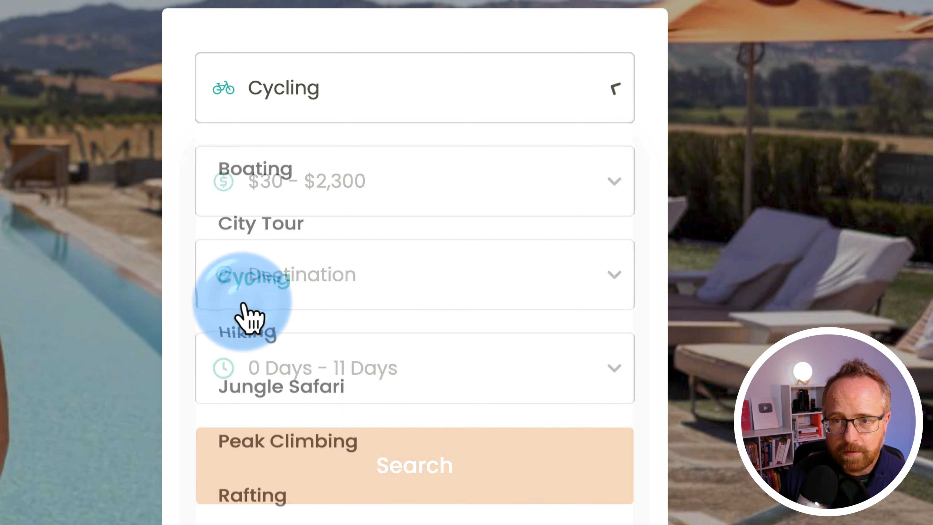
pyautogui.click(294, 202)
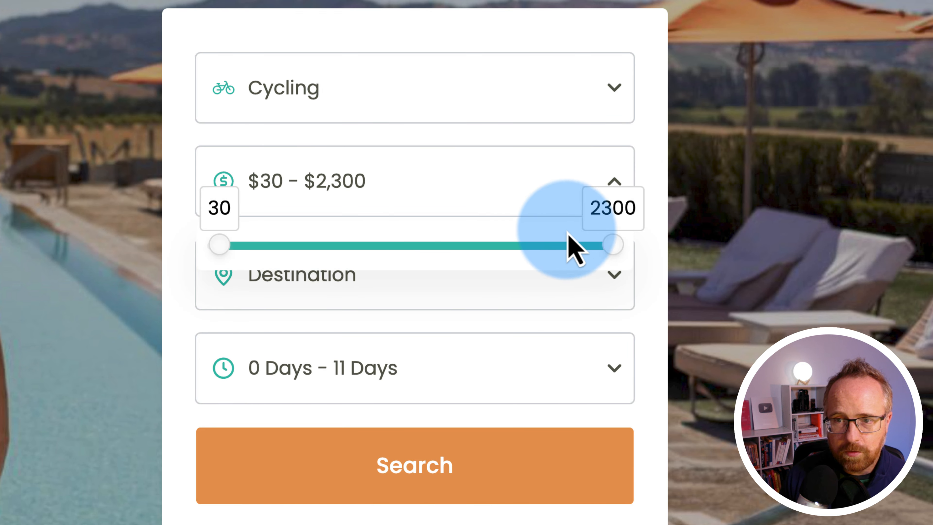
pyautogui.click(281, 299)
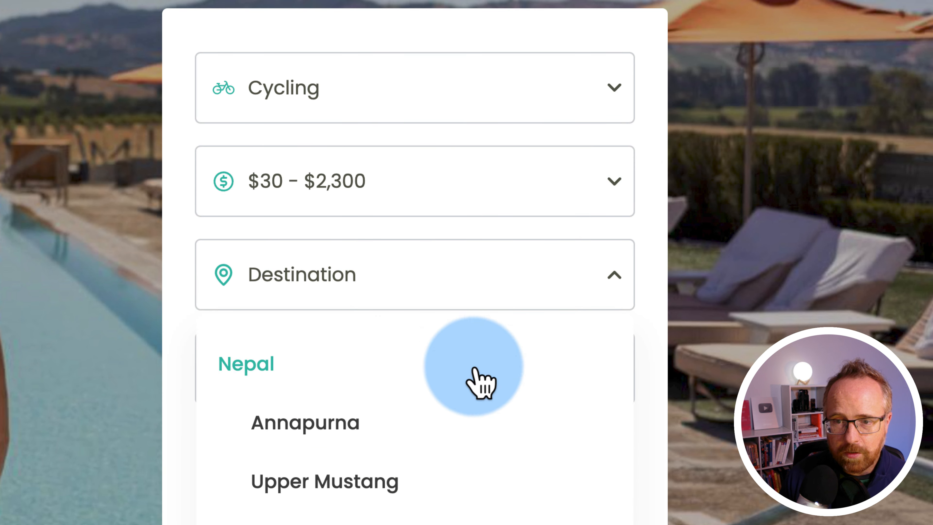
pyautogui.scroll(-1, 357, 454)
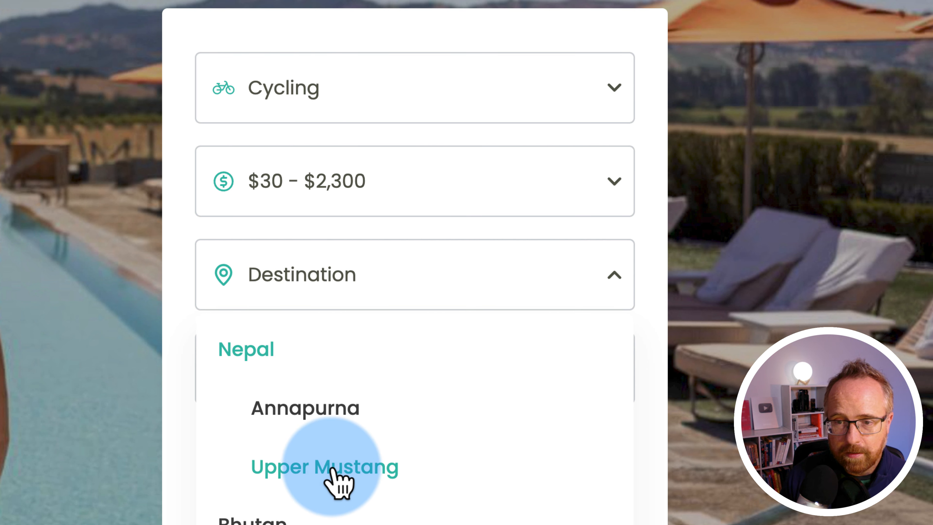
pyautogui.click(332, 476)
pyautogui.click(304, 372)
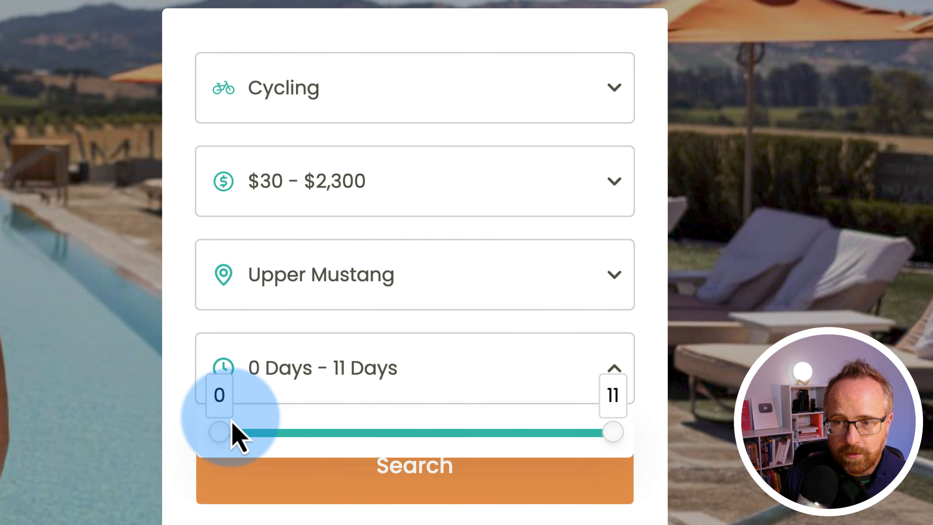
pyautogui.click(374, 474)
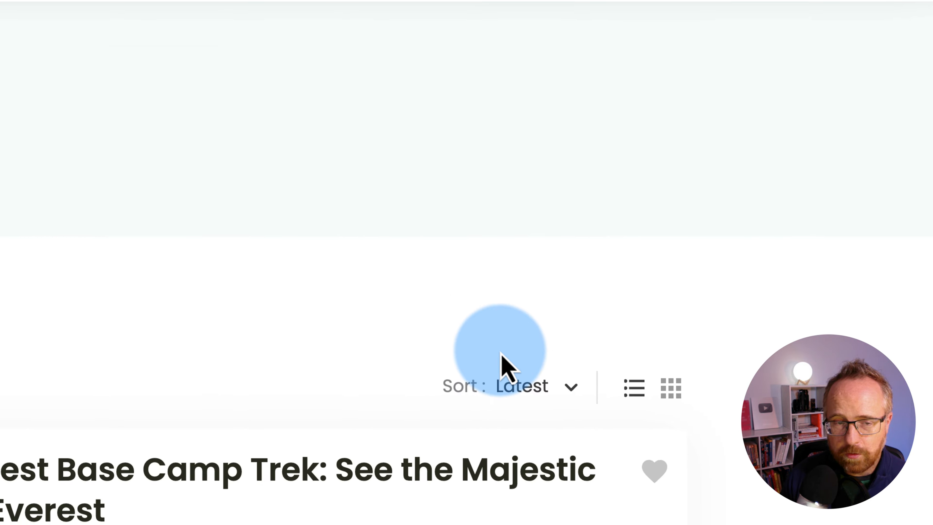
# Step: Change the trip listing filters to widen the results to all Nepal trips
pyautogui.scroll(-5, 98, 302)
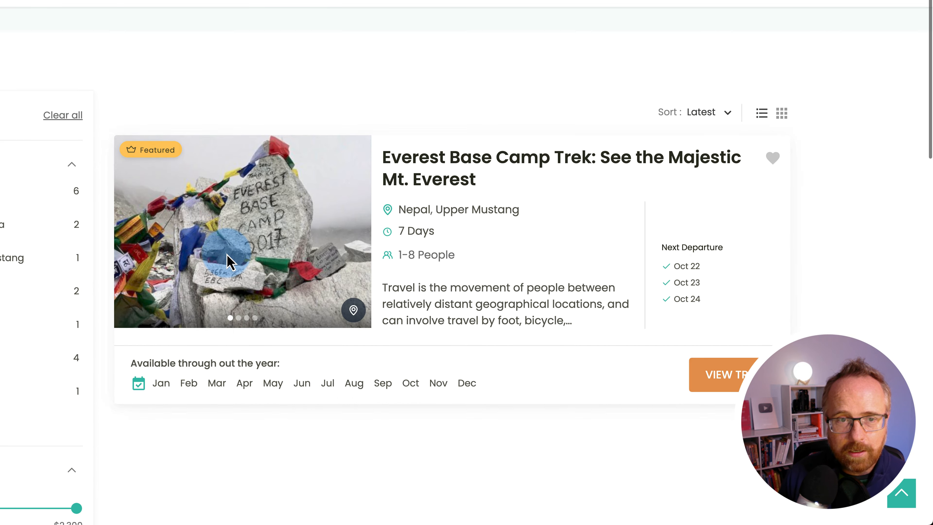
pyautogui.scroll(-5, 343, 267)
pyautogui.scroll(4, 343, 266)
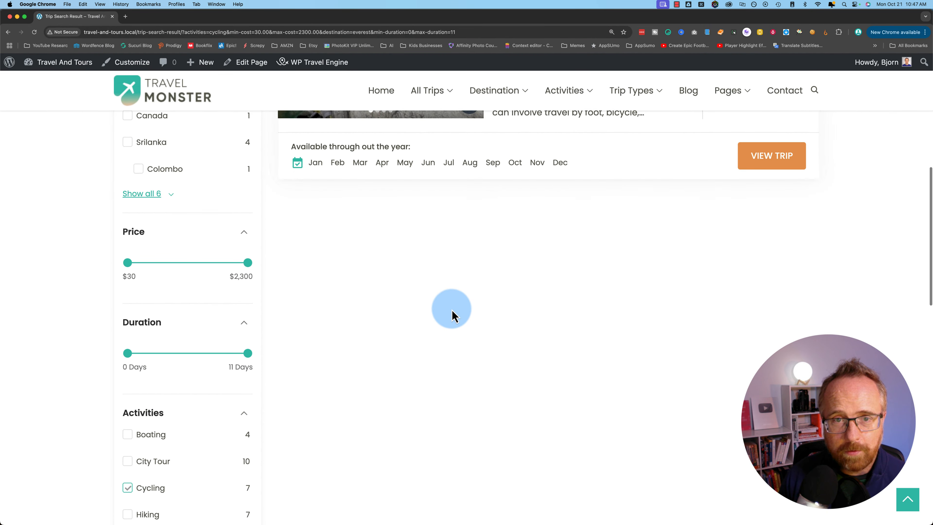
pyautogui.scroll(1, 494, 202)
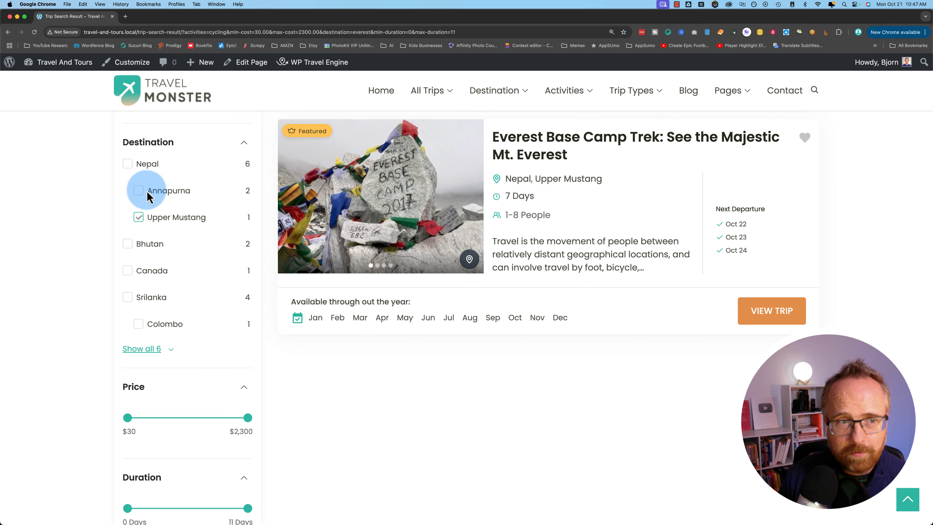
pyautogui.click(128, 166)
pyautogui.click(138, 218)
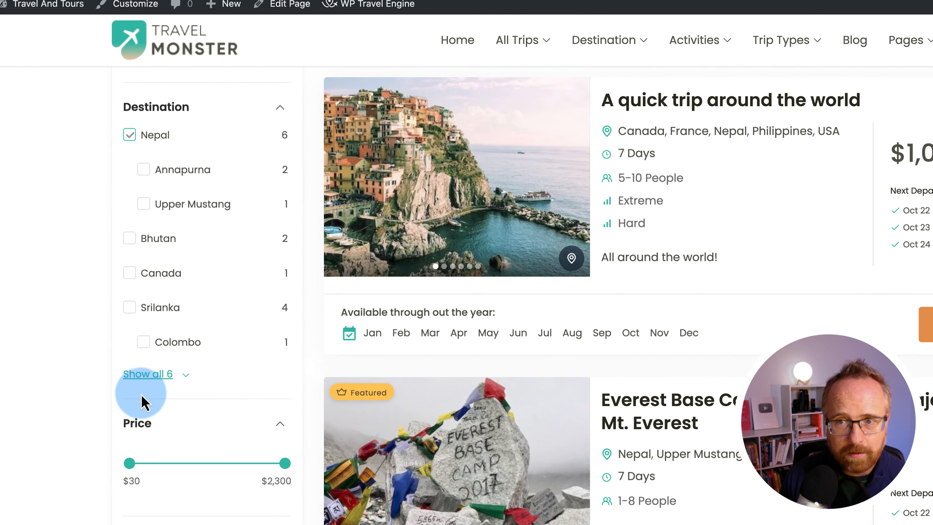
# Step: Scroll the Cycling results, including Lake Boating in Peru, Paris Eiffel Tower Tour and Ghorepani
pyautogui.scroll(-4, 136, 369)
pyautogui.scroll(4, 150, 309)
pyautogui.scroll(-5, 177, 365)
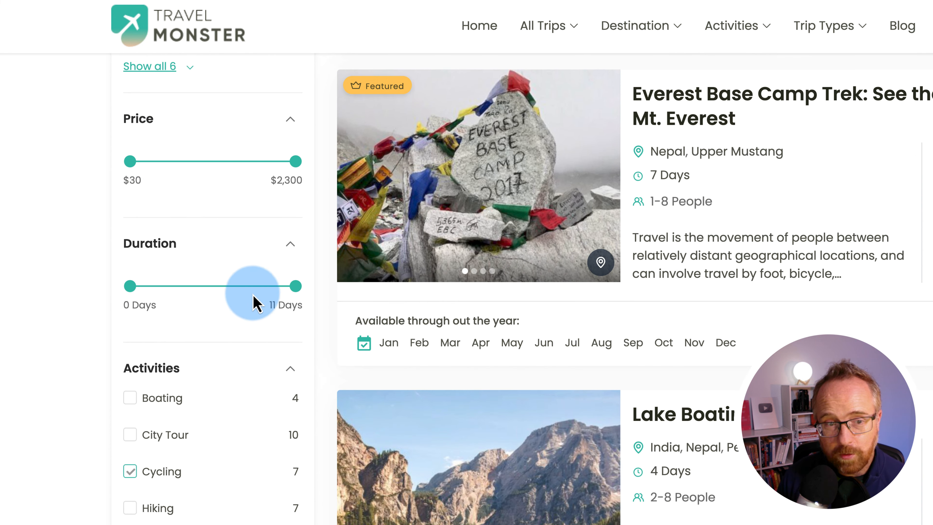
pyautogui.scroll(-3, 112, 297)
pyautogui.scroll(-4, 141, 380)
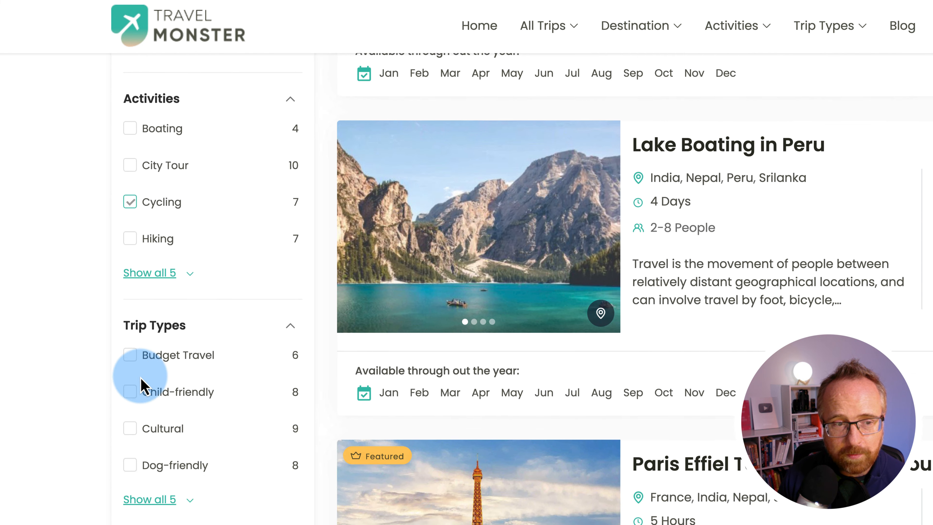
pyautogui.scroll(-4, 160, 487)
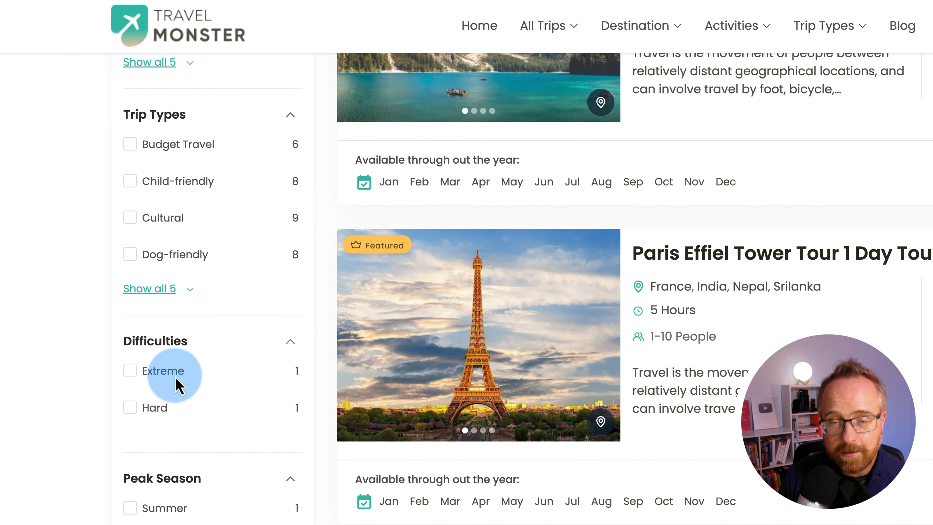
pyautogui.scroll(-3, 169, 382)
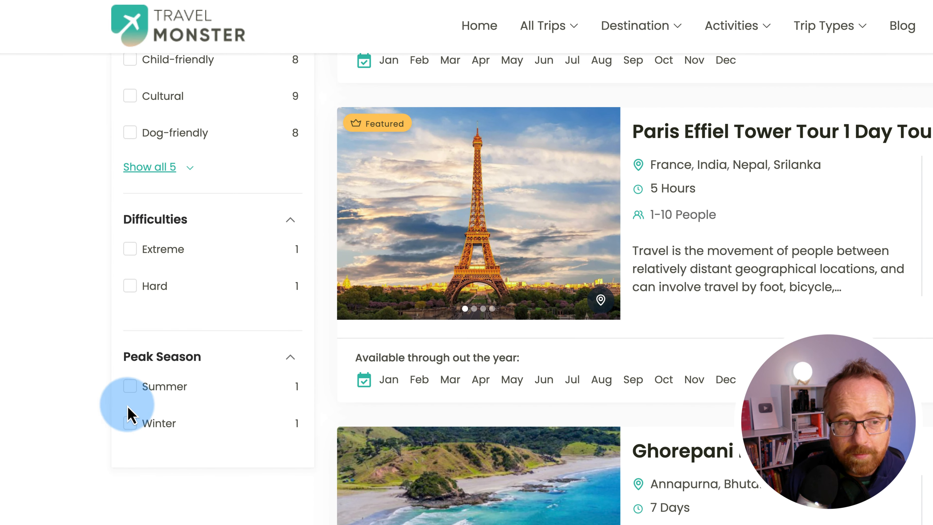
pyautogui.scroll(-2, 77, 299)
pyautogui.moveTo(122, 297); pyautogui.dragTo(205, 298)
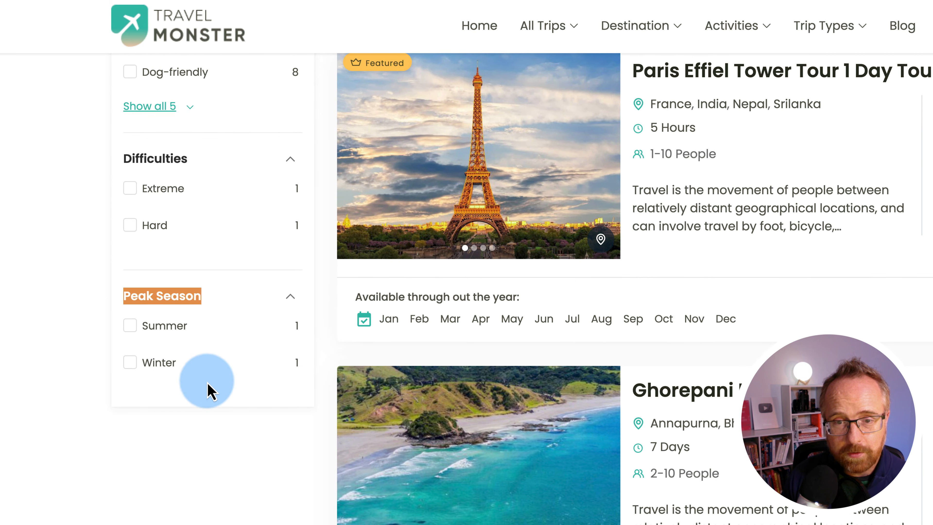
pyautogui.scroll(1, 211, 514)
pyautogui.scroll(15, 211, 515)
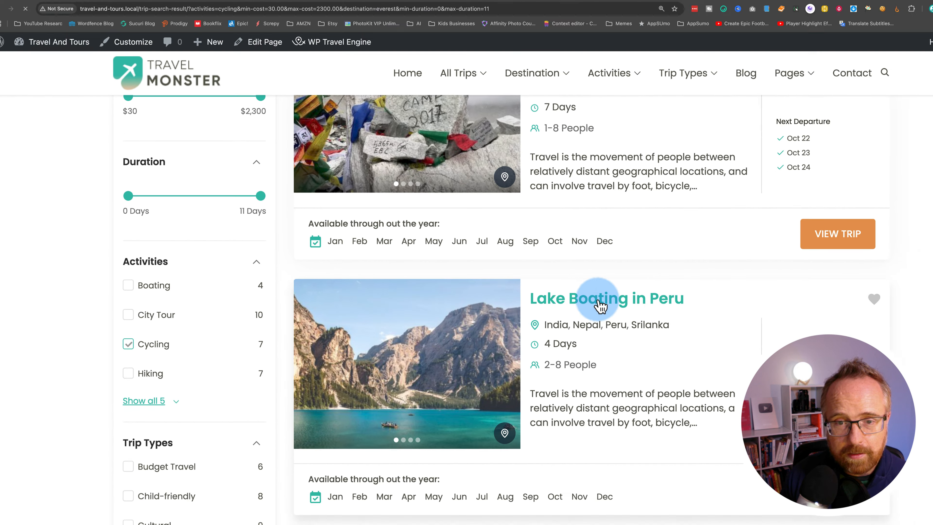
# Step: Open the Lake Boating in Peru trip page and scroll through its facts, overview and itinerary
pyautogui.click(715, 317)
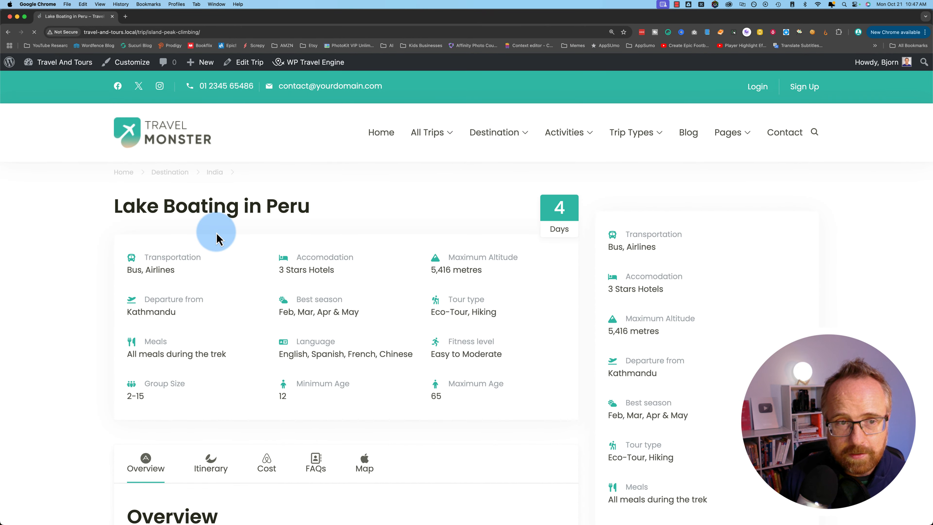
pyautogui.scroll(-2, 147, 397)
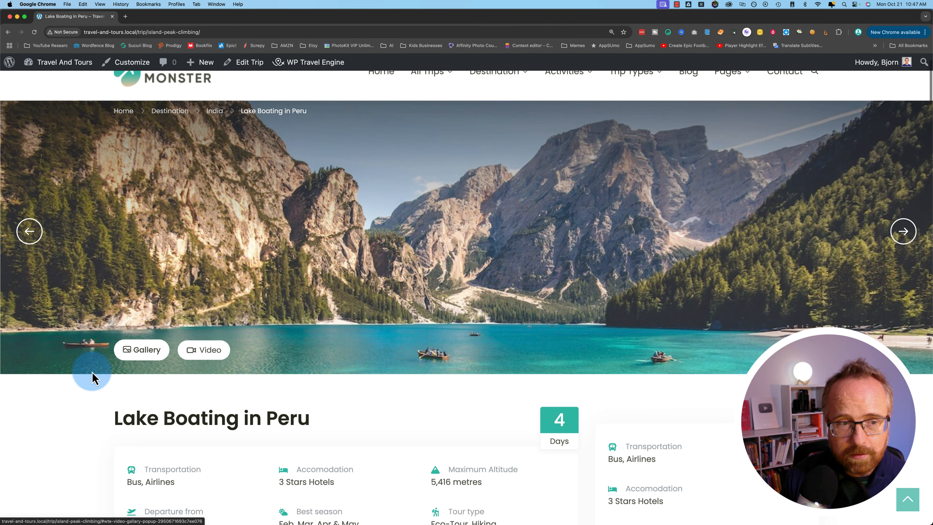
pyautogui.scroll(-8, 105, 401)
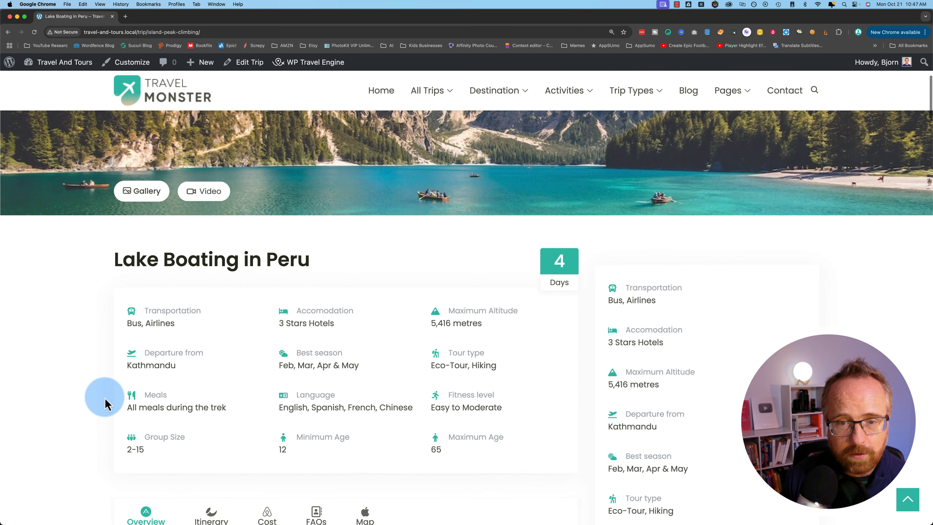
pyautogui.scroll(-5, 370, 313)
pyautogui.scroll(-20, 564, 426)
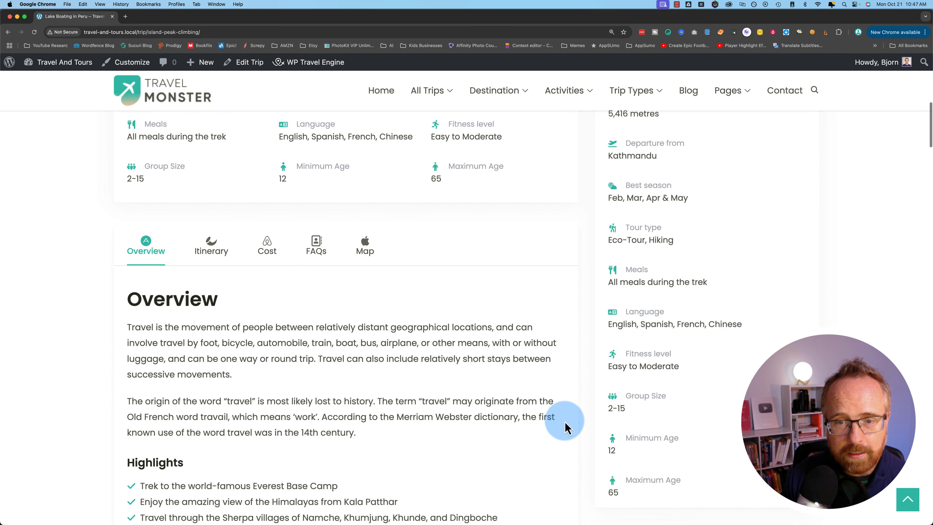
pyautogui.scroll(-12, 567, 427)
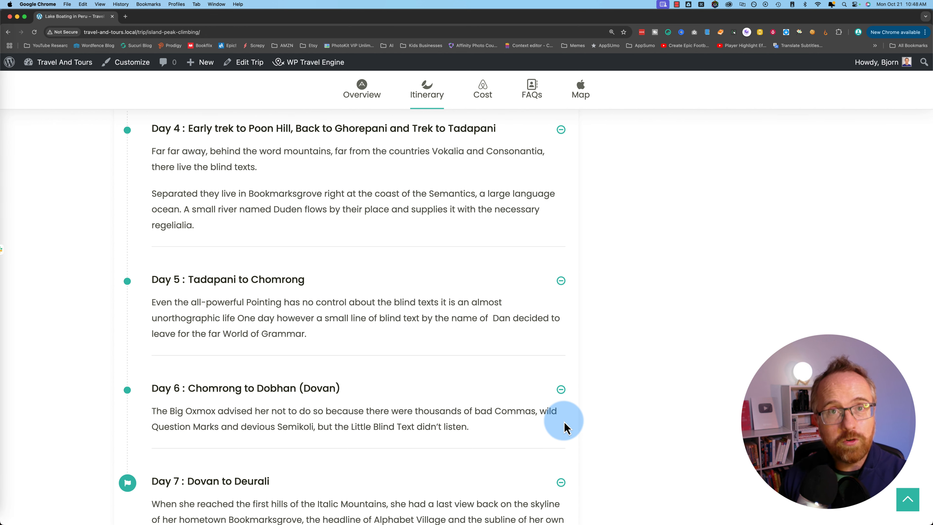
pyautogui.scroll(-11, 564, 426)
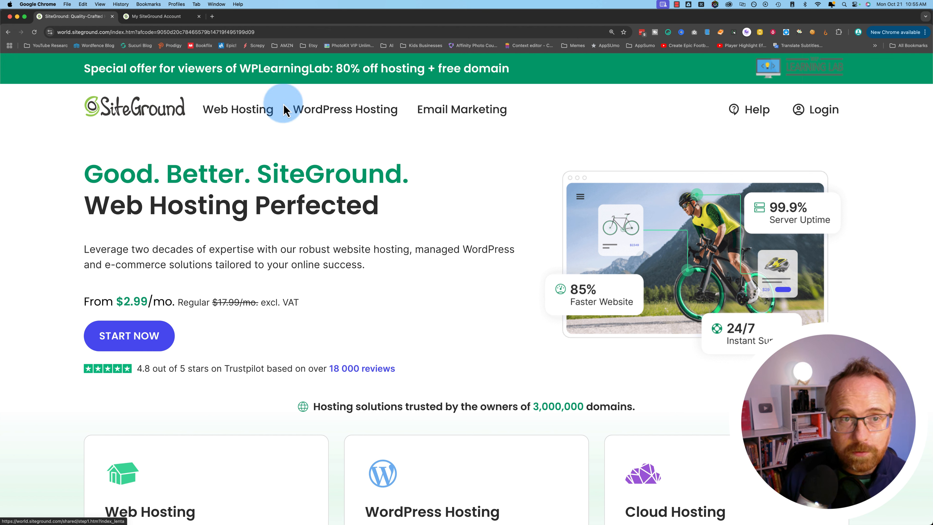
# Step: Scroll the Managed WordPress Hosting page to compare the StartUp, GrowBig and GoGeek plan cards
pyautogui.scroll(-1, 257, 287)
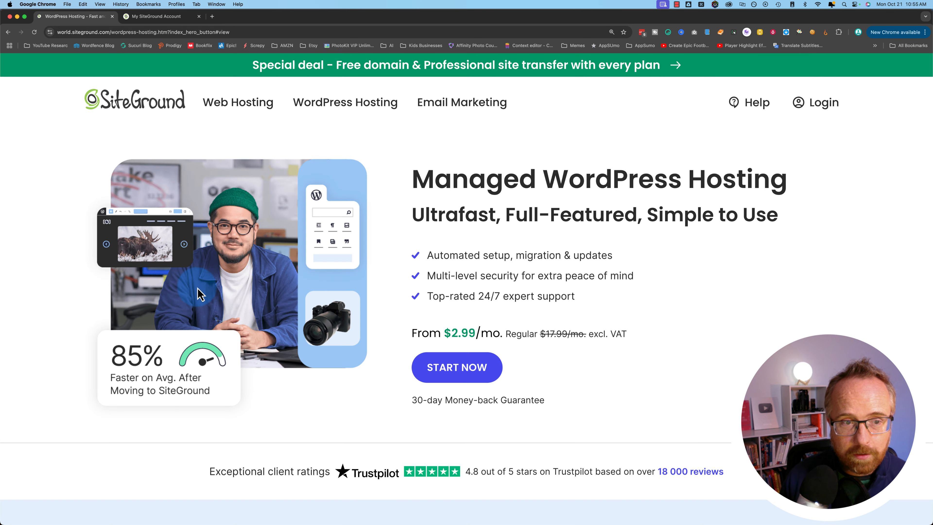
pyautogui.scroll(-6, 95, 309)
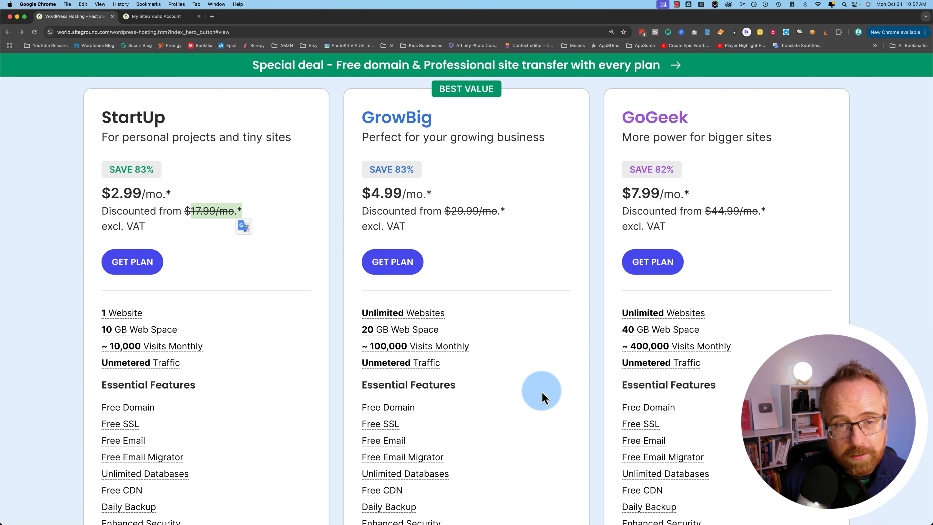
pyautogui.scroll(-5, 272, 368)
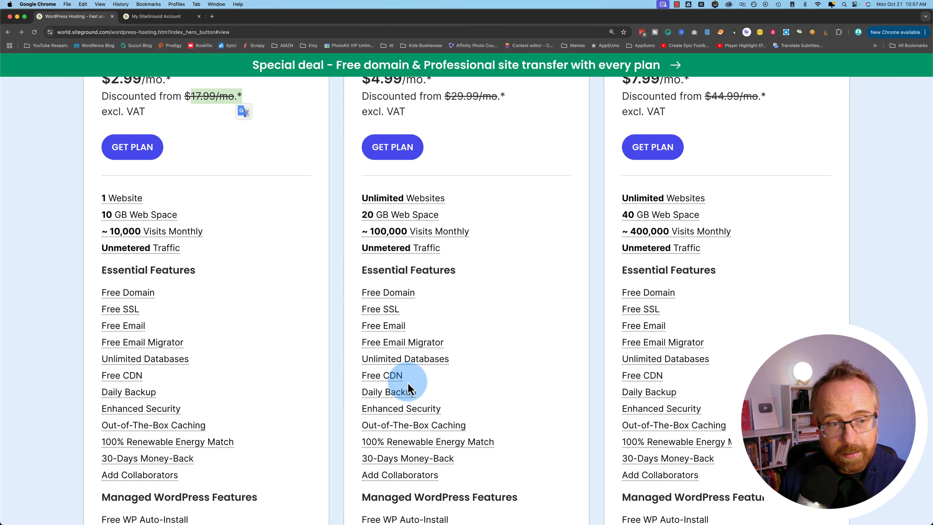
pyautogui.moveTo(116, 394)
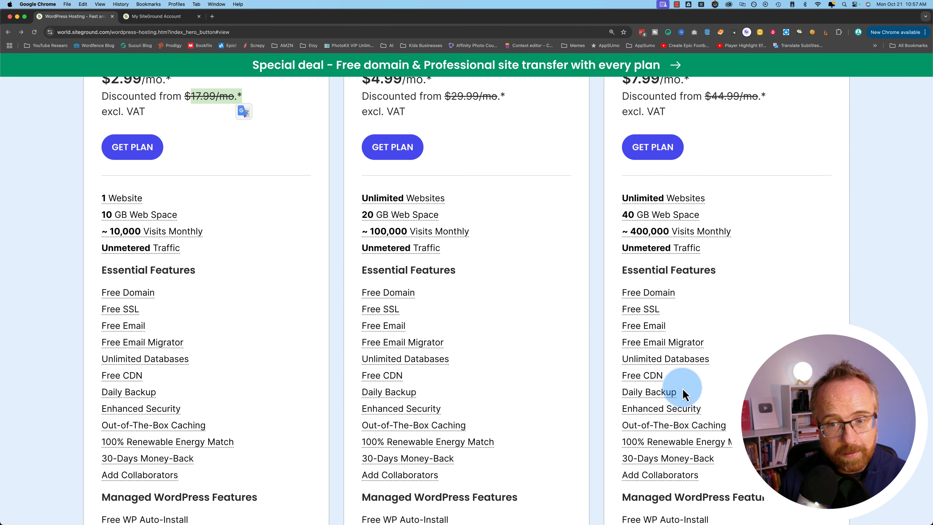
pyautogui.scroll(1, 268, 227)
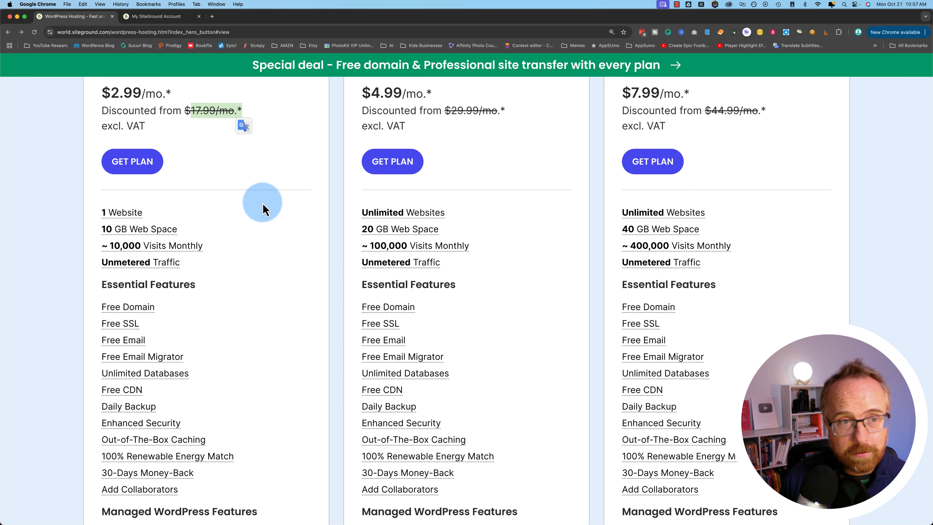
pyautogui.scroll(5, 291, 186)
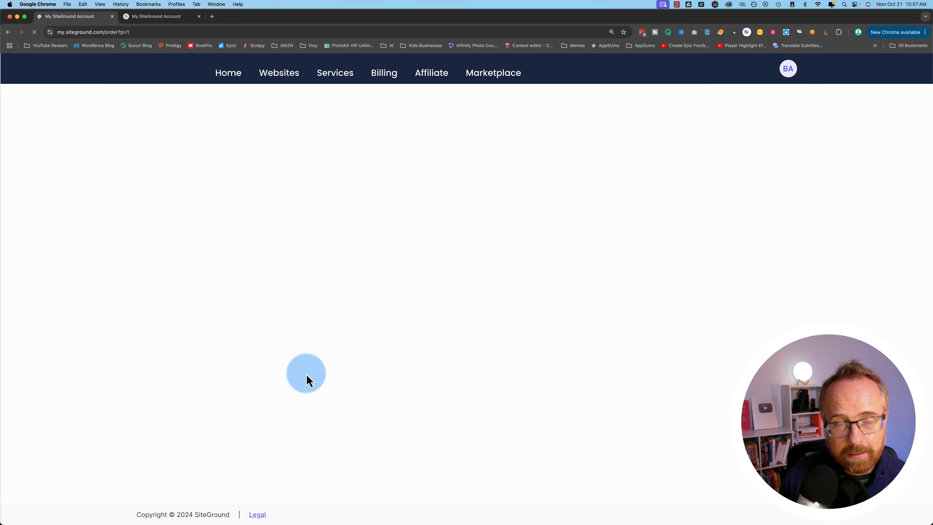
# Step: Set the StartUp order period to 24 months and note its $7.49/mo price
pyautogui.scroll(-10, 308, 371)
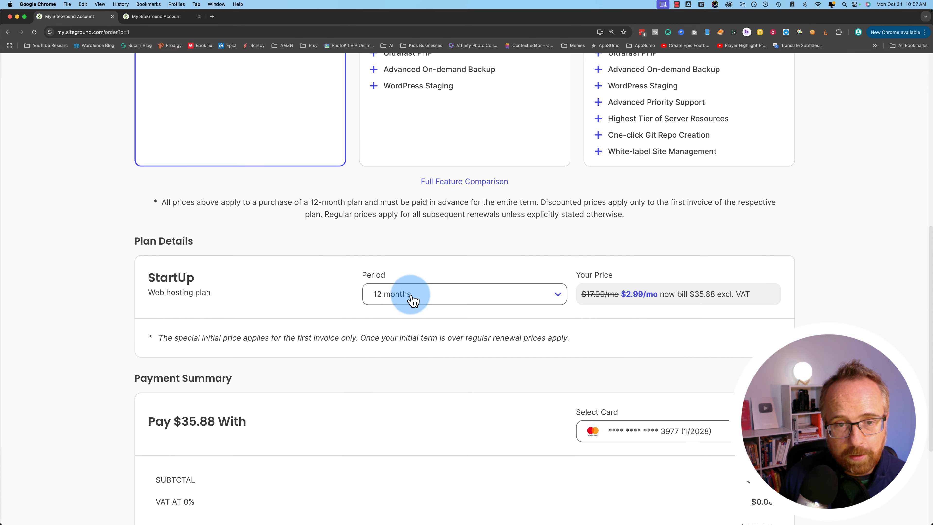
pyautogui.click(405, 299)
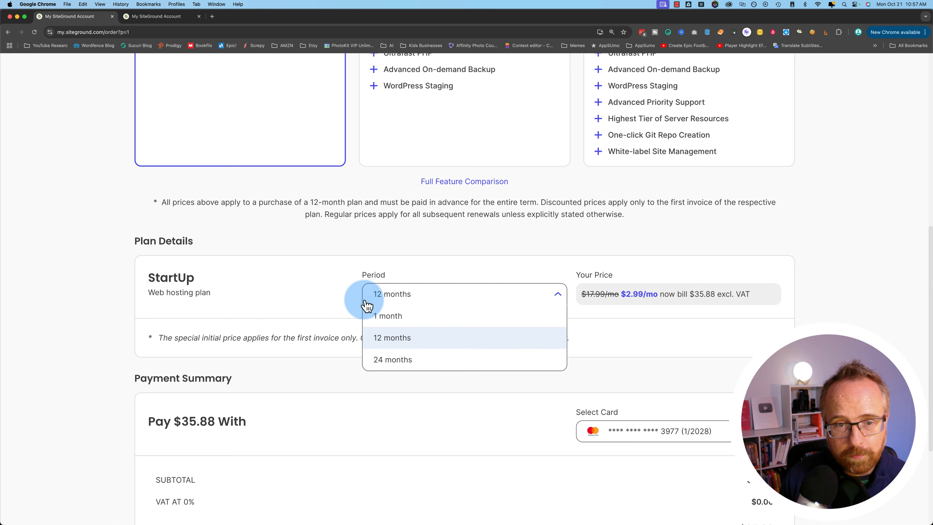
pyautogui.click(419, 367)
pyautogui.moveTo(576, 276); pyautogui.dragTo(603, 271)
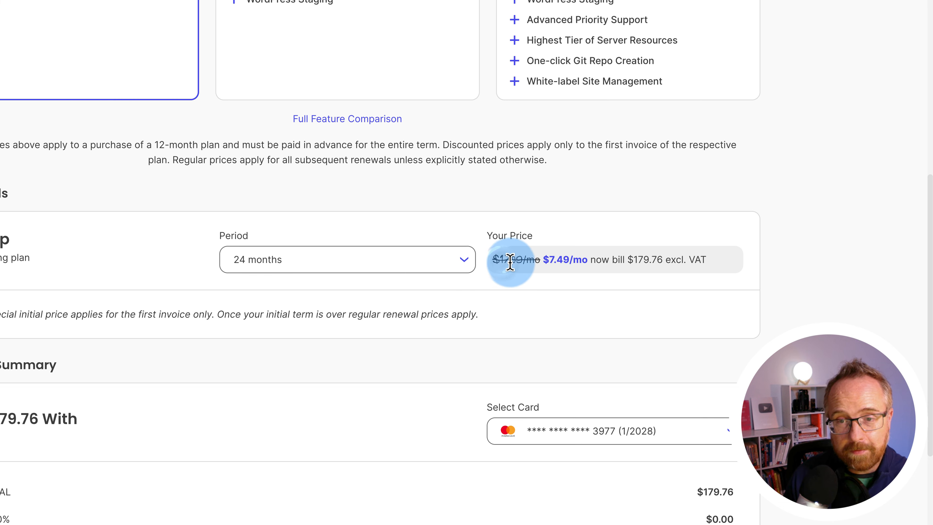
pyautogui.moveTo(531, 263); pyautogui.dragTo(575, 260)
# Step: Return the period to 12 months at $2.99/mo ($35.88), then go to the account dashboard
pyautogui.click(454, 264)
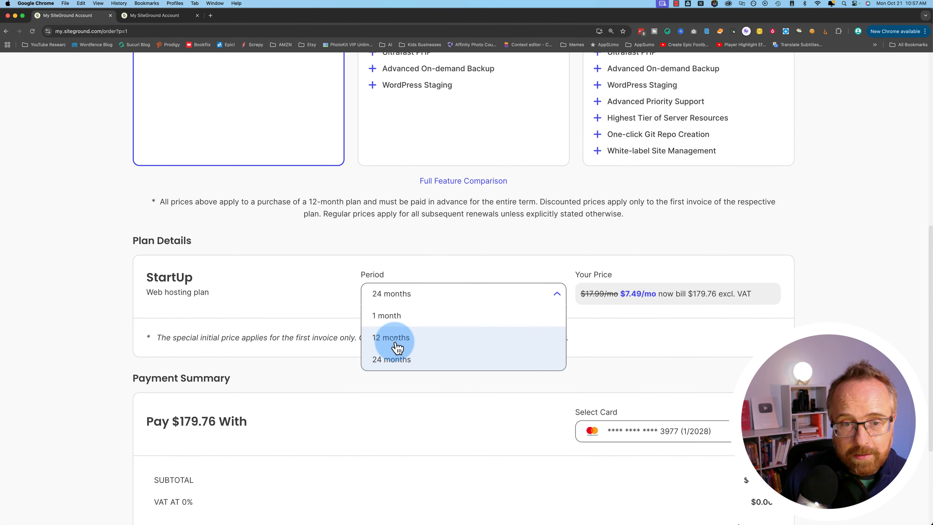
pyautogui.click(395, 345)
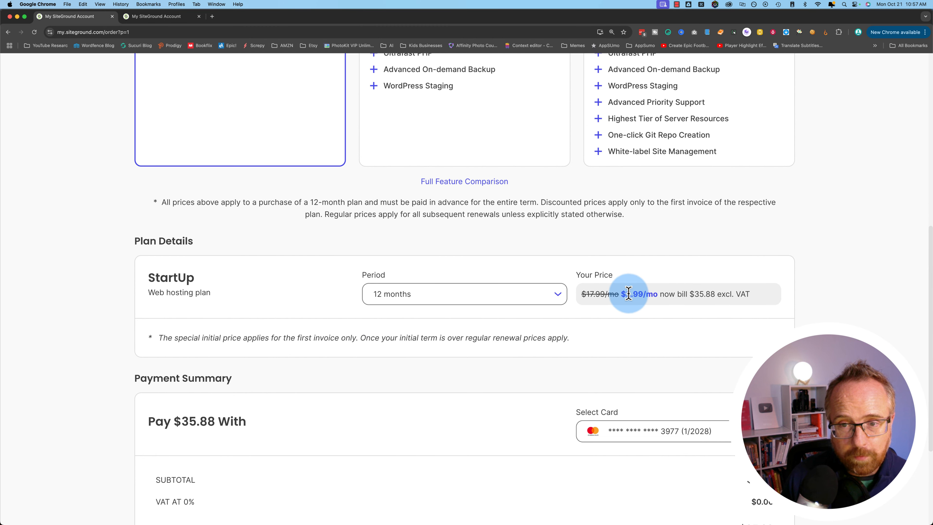
pyautogui.moveTo(624, 294); pyautogui.dragTo(679, 293)
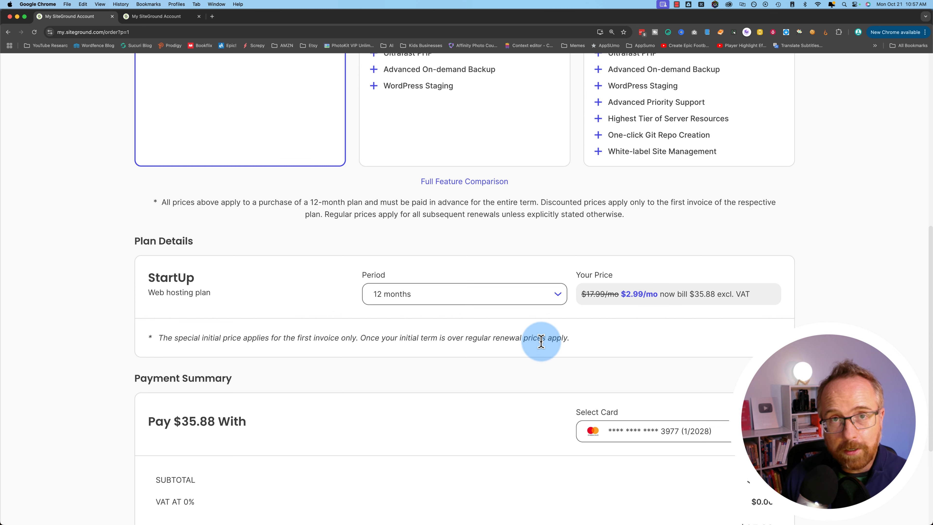
pyautogui.scroll(-5, 416, 367)
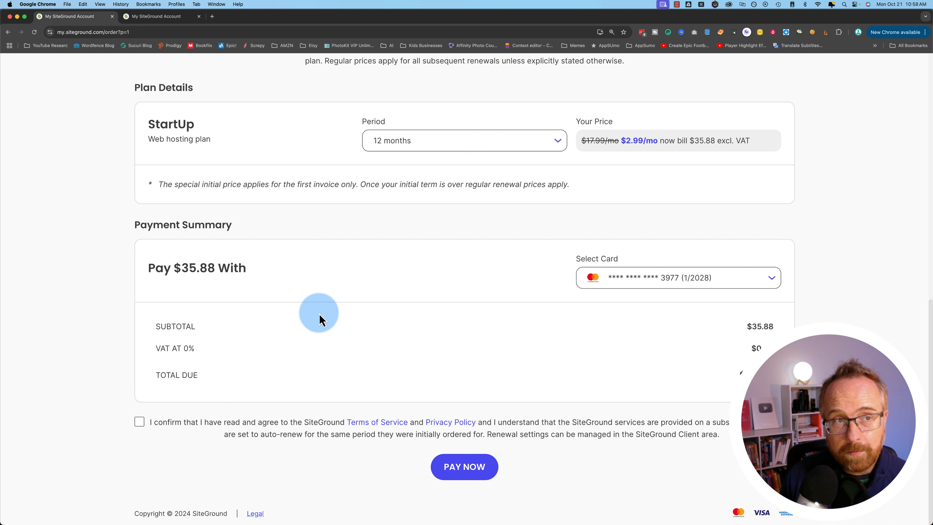
pyautogui.click(173, 25)
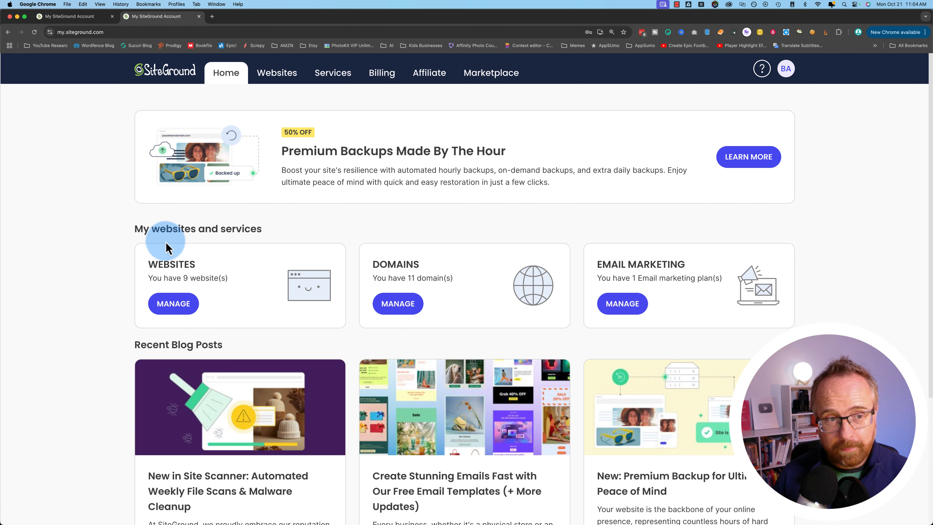
# Step: Review the dashboard's websites, domains and email summaries, then open the Websites list
pyautogui.moveTo(134, 229); pyautogui.dragTo(267, 232)
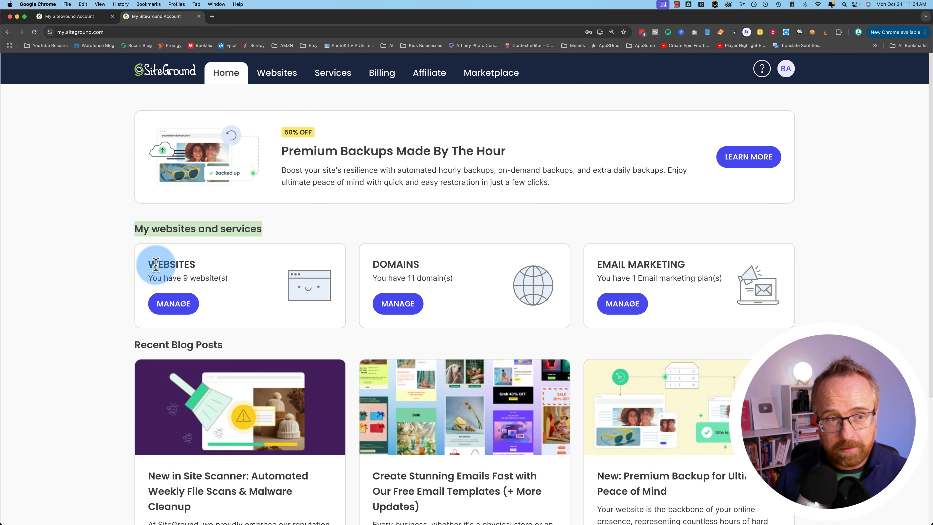
pyautogui.moveTo(158, 264); pyautogui.dragTo(716, 305)
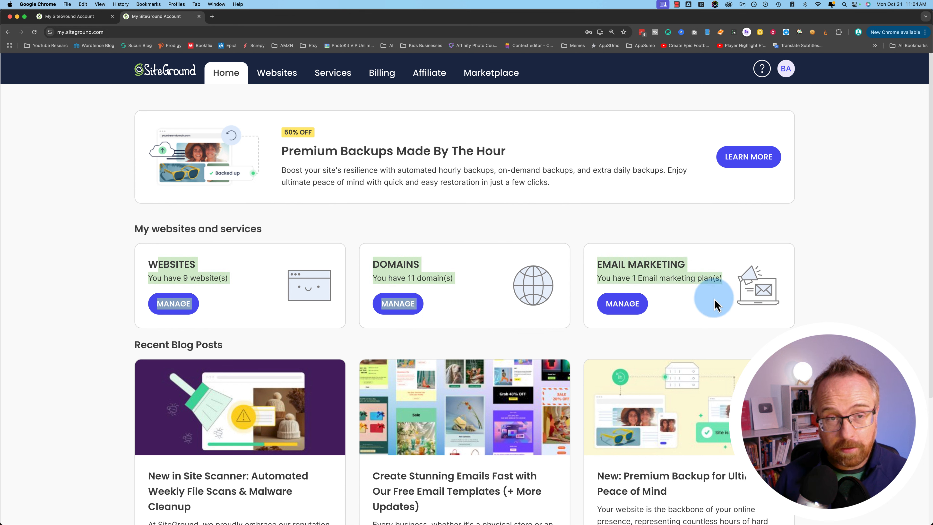
pyautogui.click(524, 237)
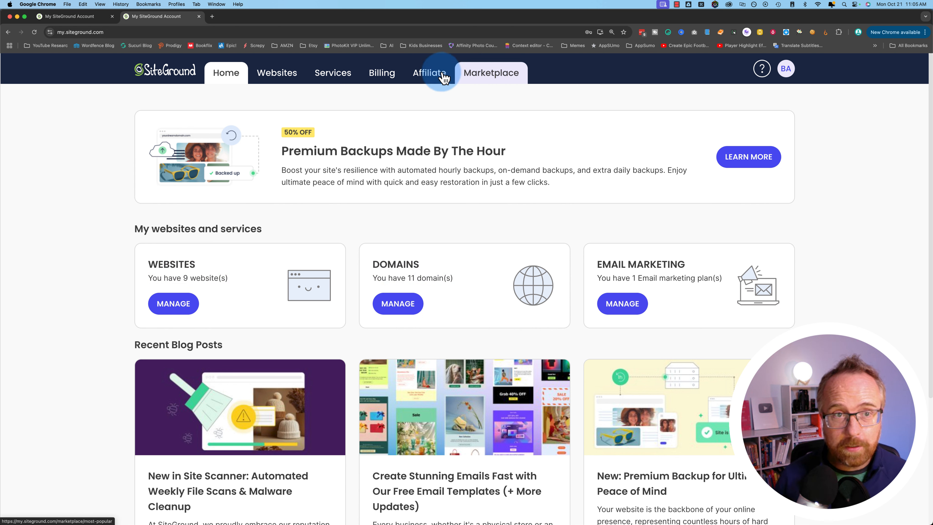
pyautogui.click(288, 81)
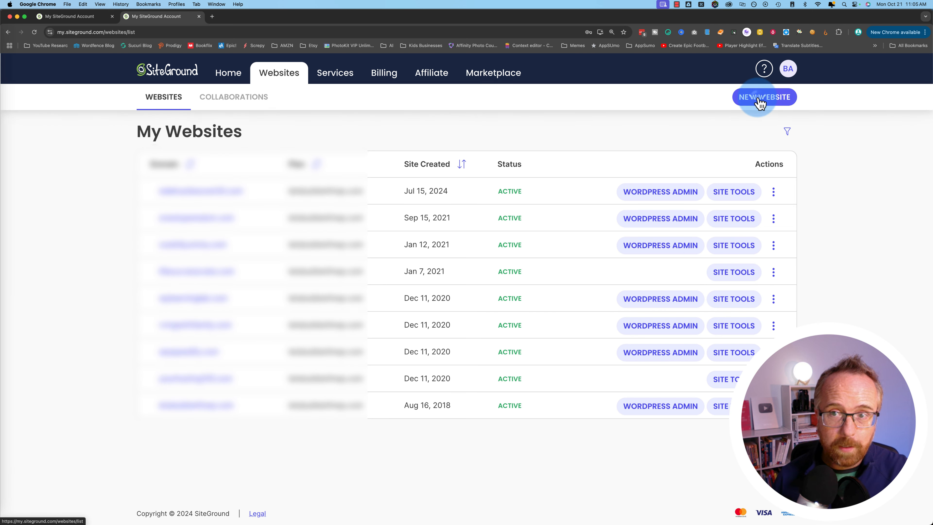
pyautogui.click(758, 103)
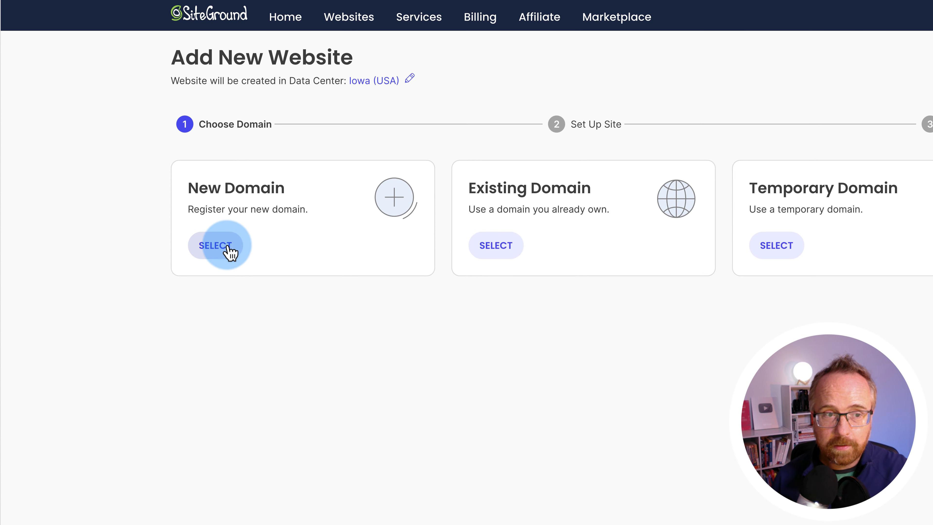
pyautogui.click(220, 245)
pyautogui.click(265, 333)
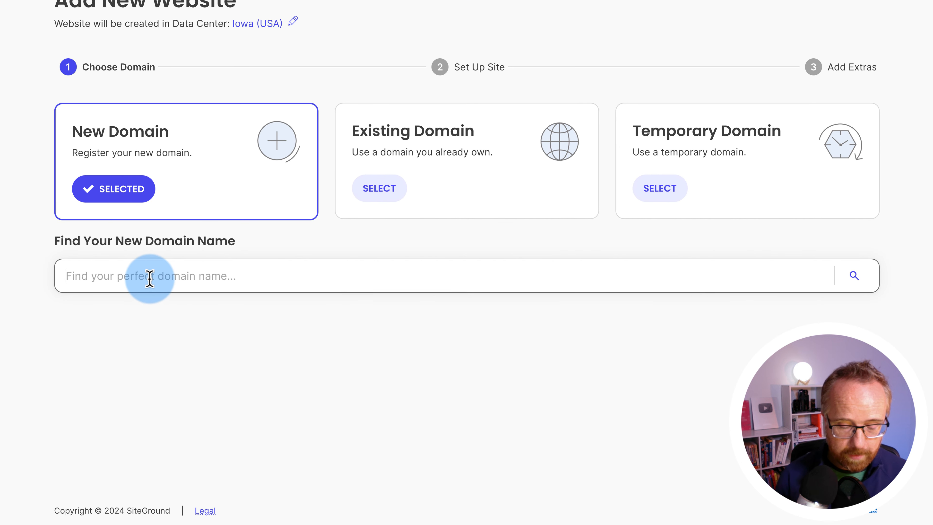
pyautogui.press('Return')
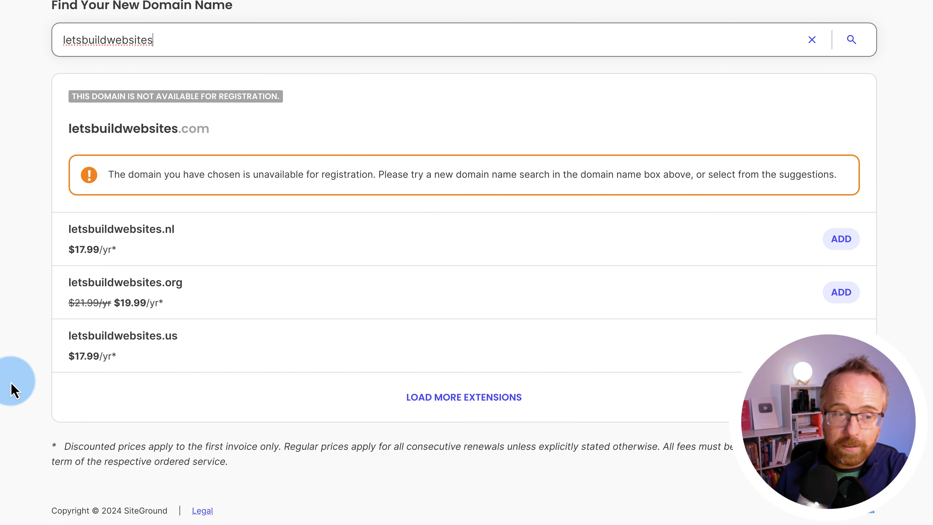
pyautogui.click(212, 391)
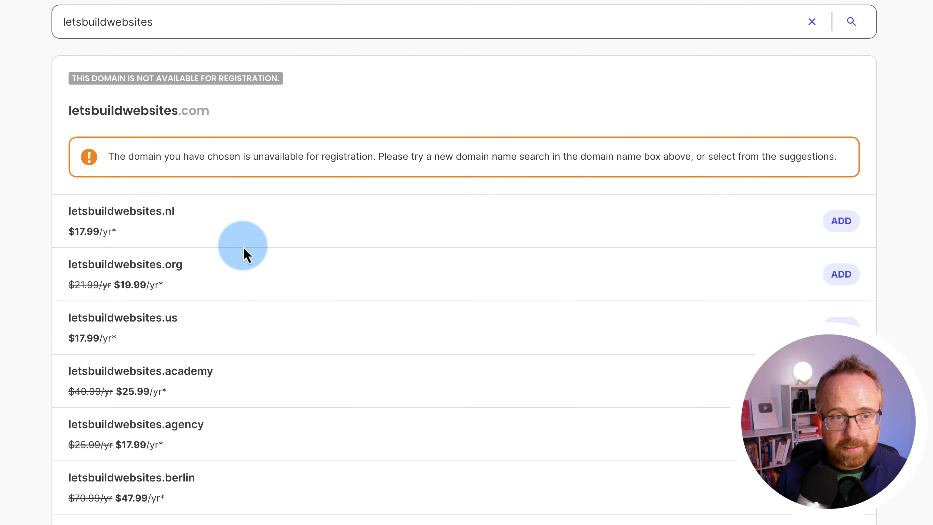
pyautogui.moveTo(184, 266); pyautogui.dragTo(136, 262)
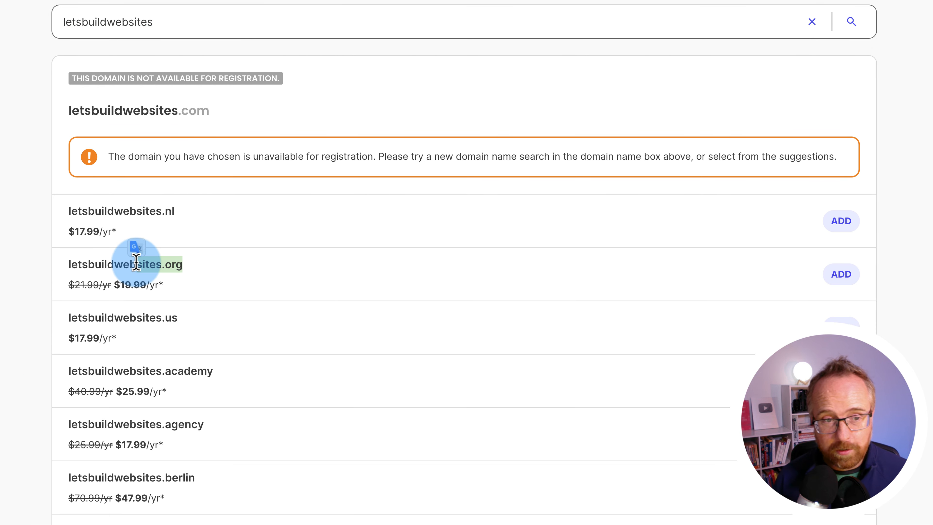
pyautogui.scroll(-3, 257, 331)
pyautogui.moveTo(247, 258); pyautogui.dragTo(148, 241)
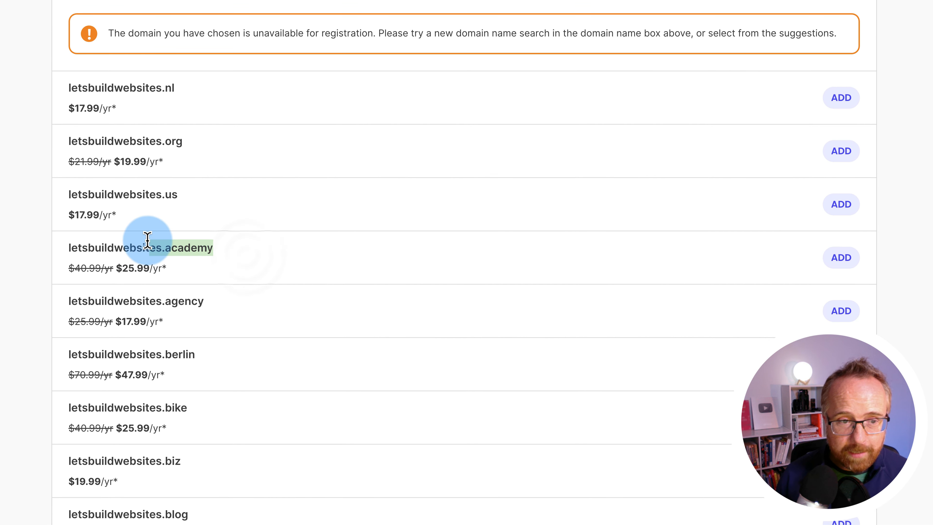
pyautogui.scroll(-4, 281, 349)
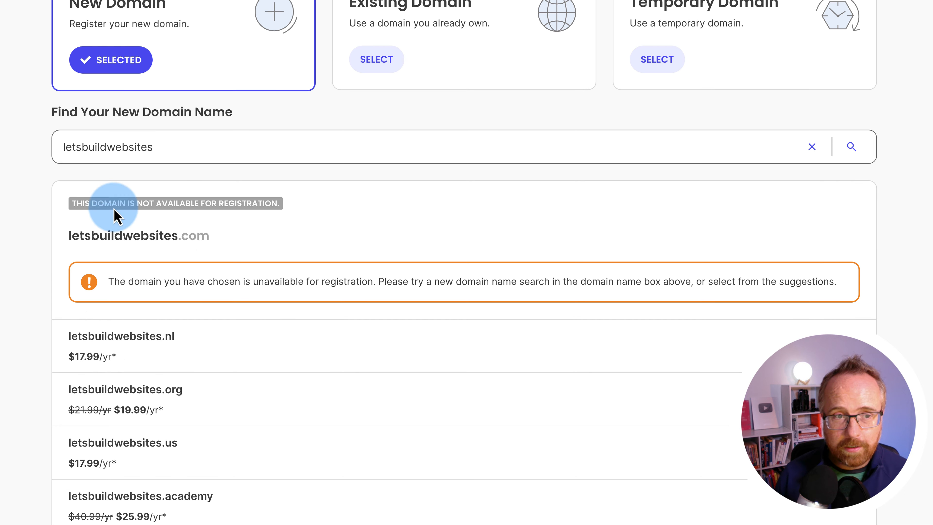
pyautogui.moveTo(154, 147); pyautogui.dragTo(65, 145)
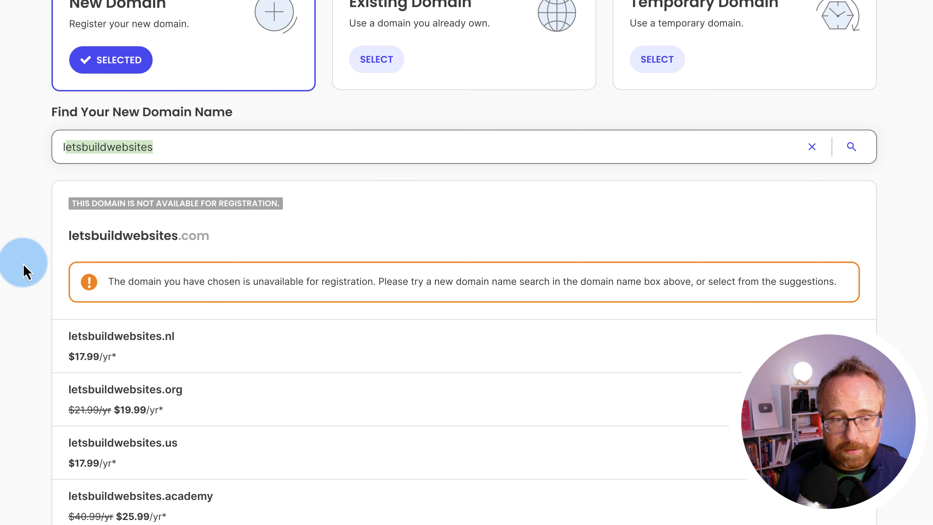
pyautogui.scroll(-4, 24, 271)
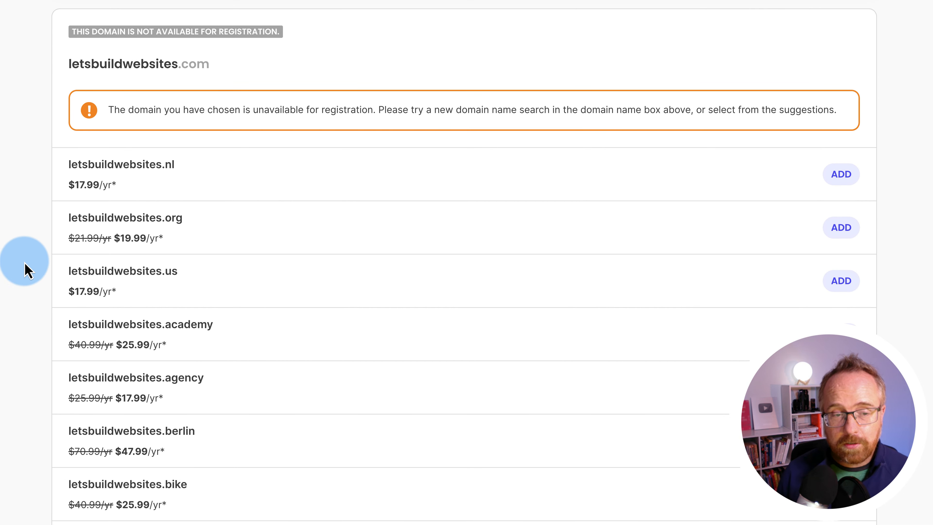
pyautogui.scroll(-5, 108, 290)
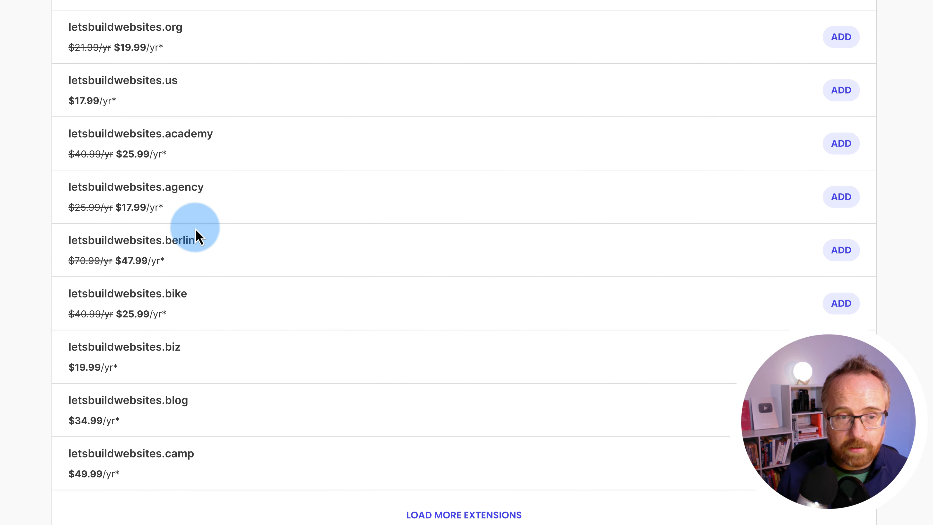
pyautogui.scroll(-2, 235, 361)
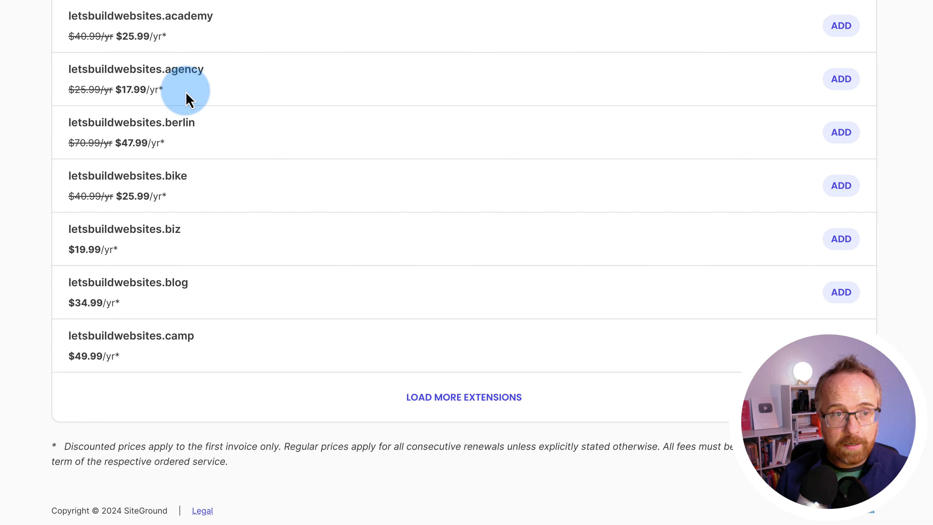
pyautogui.moveTo(164, 89); pyautogui.dragTo(122, 89)
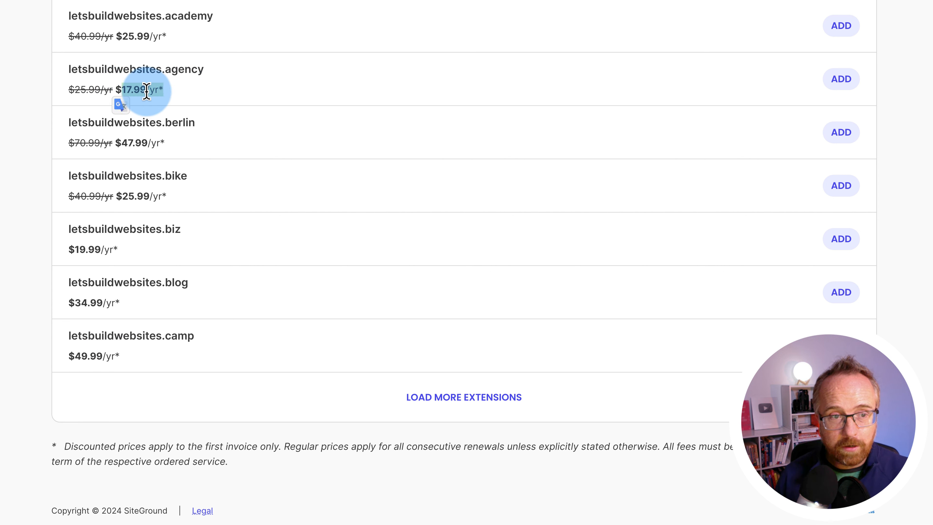
pyautogui.moveTo(173, 143); pyautogui.dragTo(122, 143)
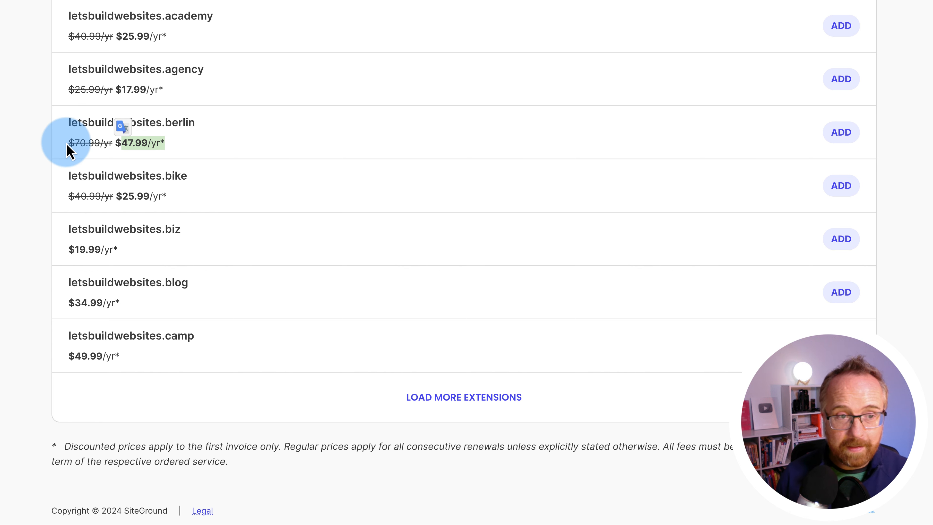
pyautogui.moveTo(68, 142); pyautogui.dragTo(112, 143)
pyautogui.moveTo(46, 324); pyautogui.dragTo(158, 313)
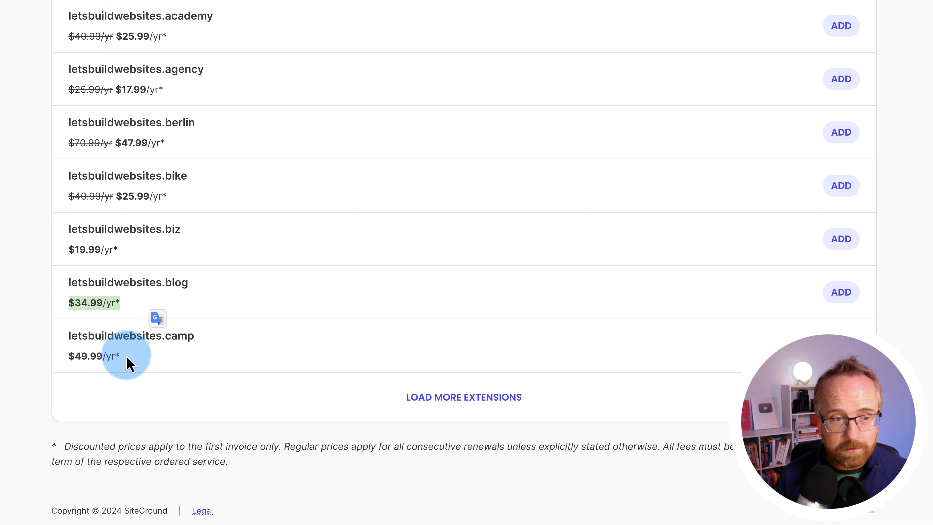
pyautogui.moveTo(129, 363); pyautogui.dragTo(52, 369)
pyautogui.scroll(5, 231, 280)
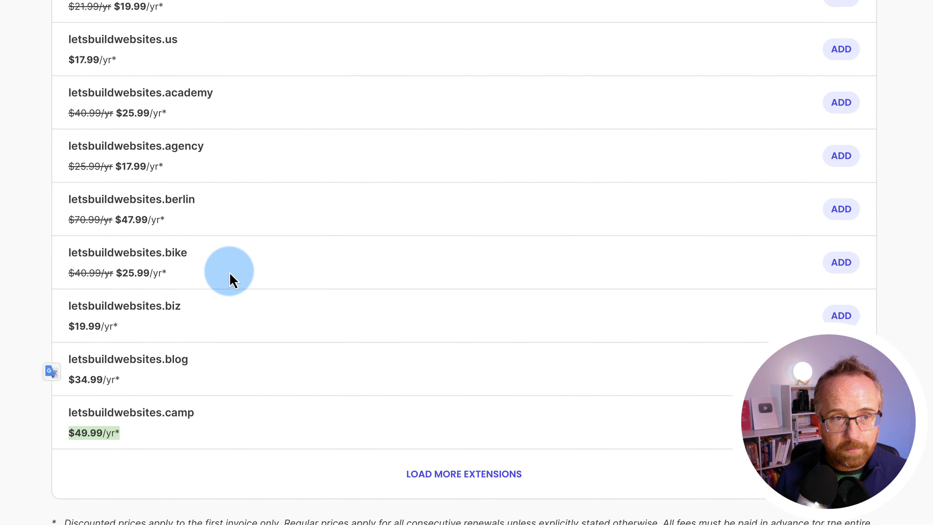
pyautogui.scroll(5, 230, 280)
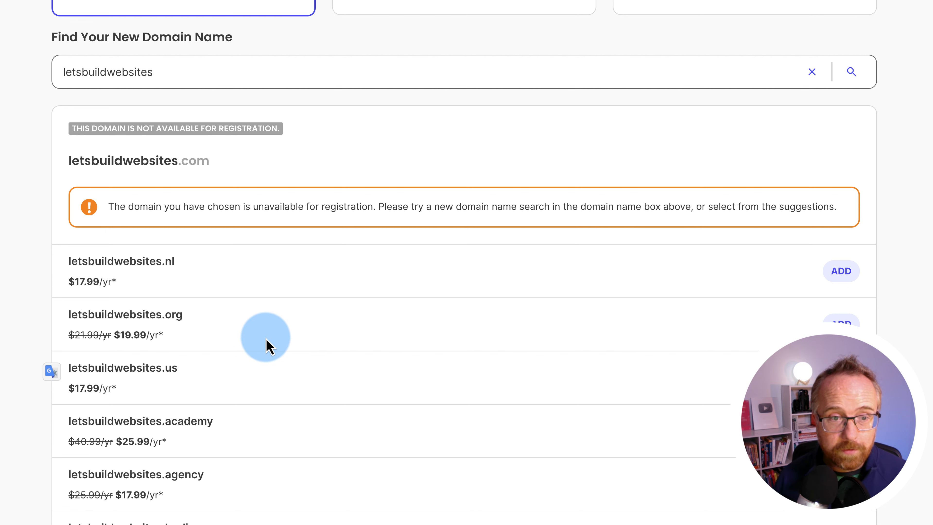
pyautogui.scroll(1, 434, 332)
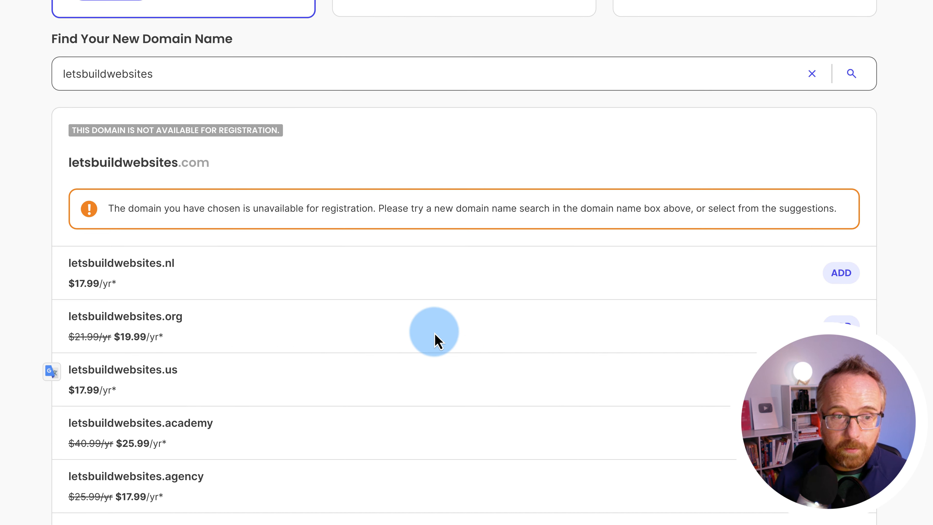
pyautogui.scroll(1, 503, 281)
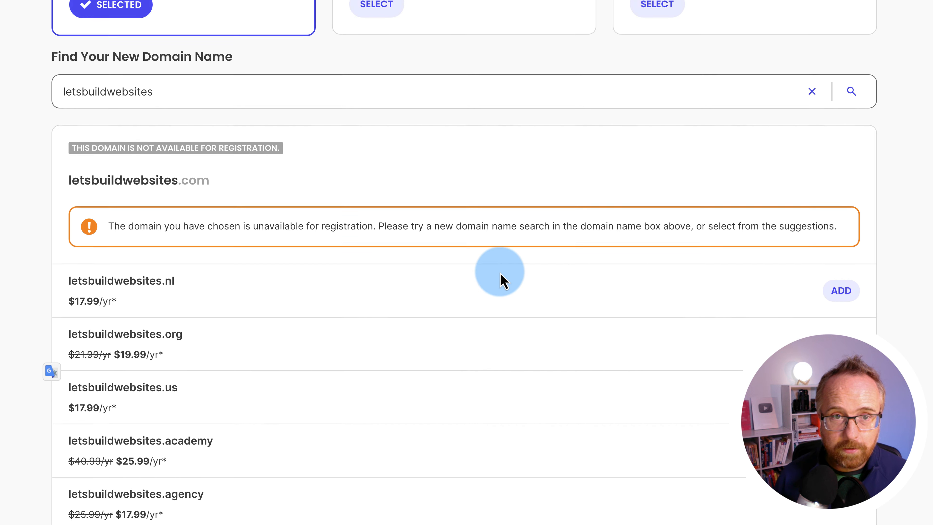
pyautogui.scroll(4, 503, 281)
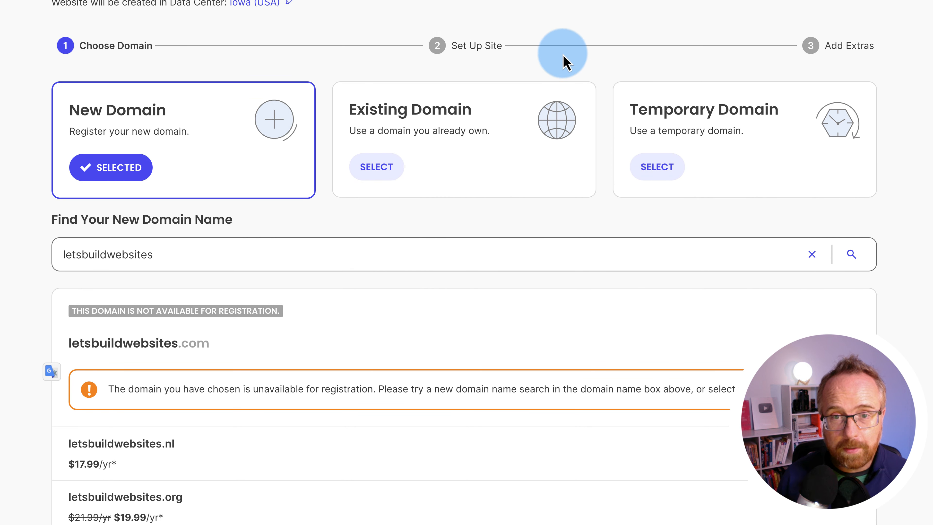
# Step: Choose the free sg-host.com temporary domain and continue to the Set Up Site step
pyautogui.click(665, 167)
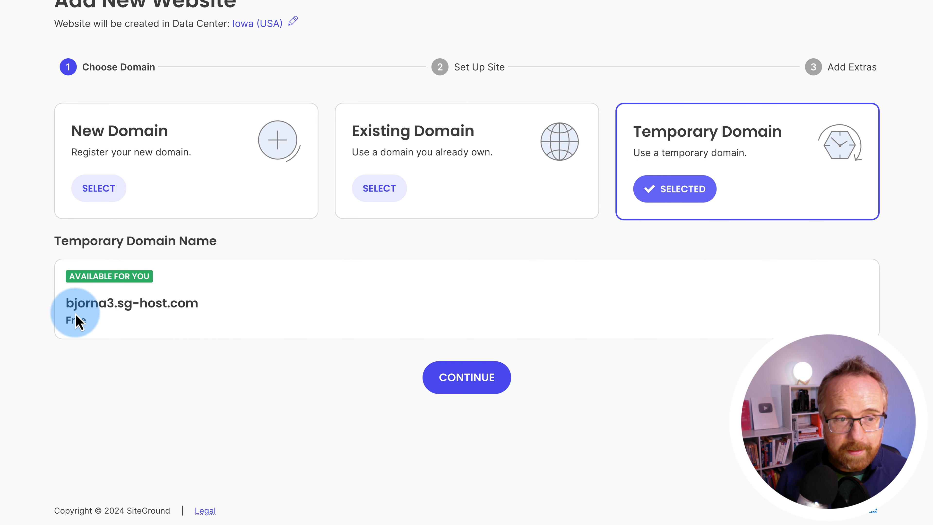
pyautogui.moveTo(68, 311); pyautogui.dragTo(257, 309)
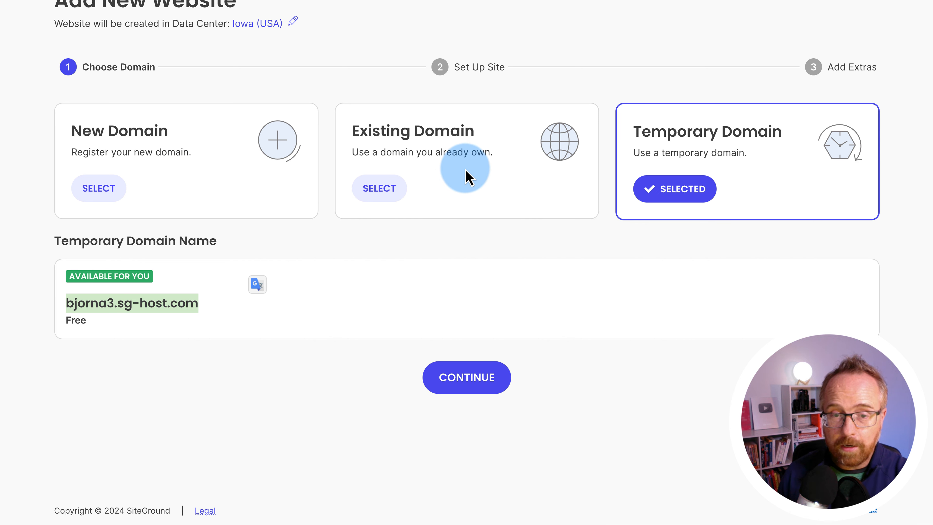
pyautogui.click(481, 383)
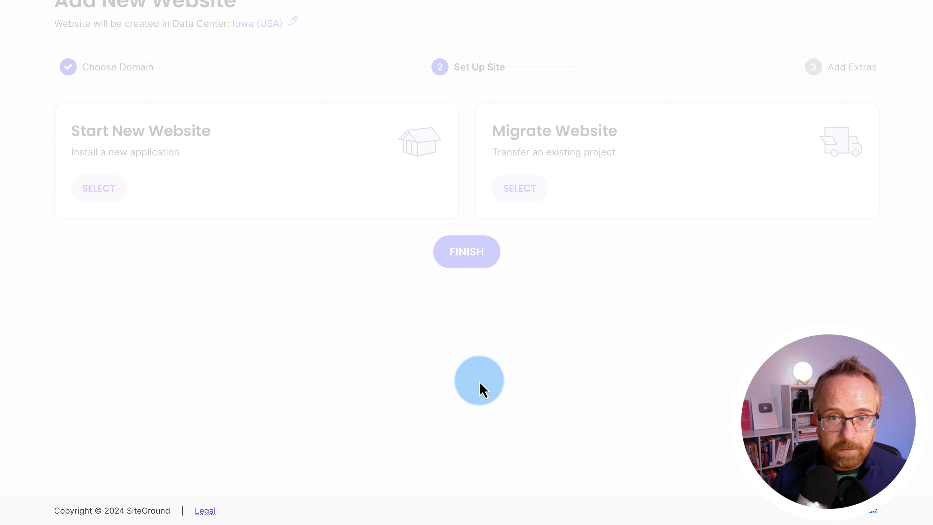
# Step: Start a new WordPress site, enter the admin login e-mail and password, and skip to Add Extras
pyautogui.click(107, 196)
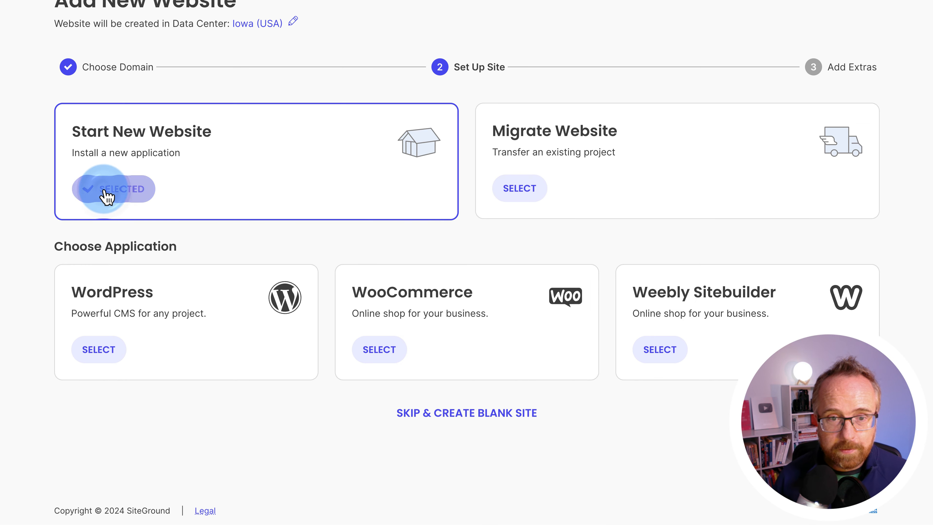
pyautogui.click(96, 350)
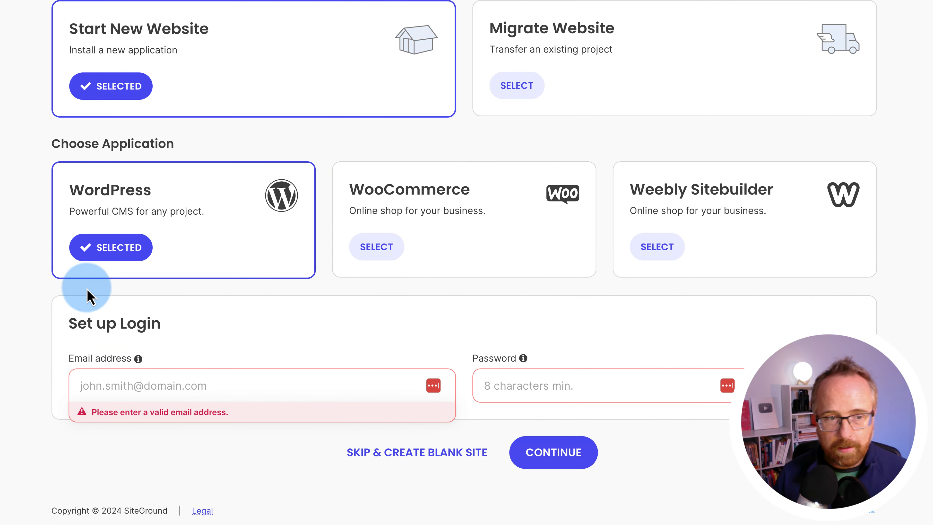
pyautogui.click(121, 383)
pyautogui.click(391, 414)
pyautogui.press('Tab')
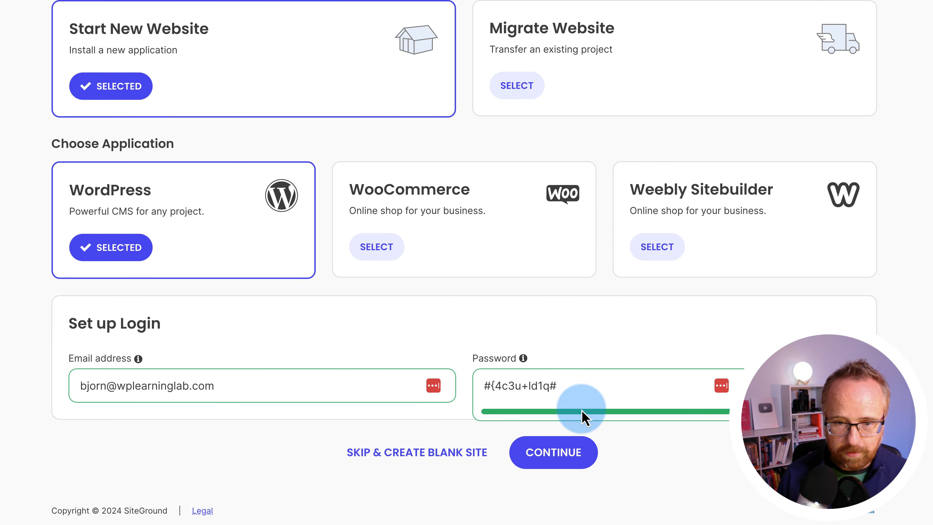
pyautogui.moveTo(585, 392); pyautogui.dragTo(473, 388)
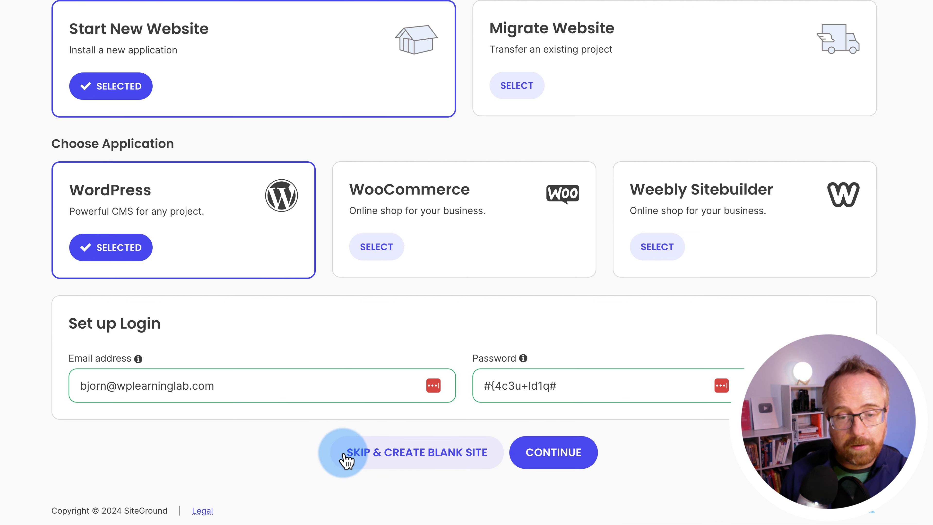
pyautogui.click(416, 460)
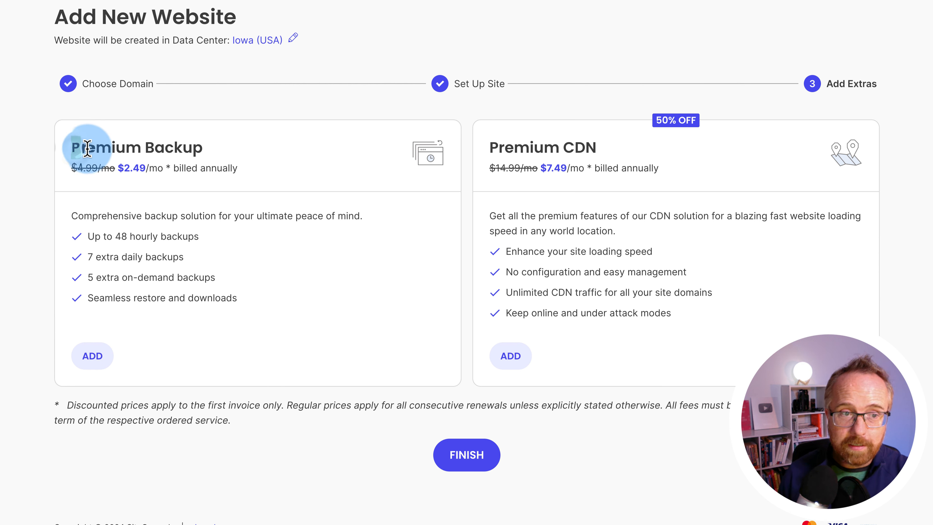
# Step: Review the Premium Backup and Premium CDN offers, then finish without adding either
pyautogui.moveTo(71, 147); pyautogui.dragTo(274, 240)
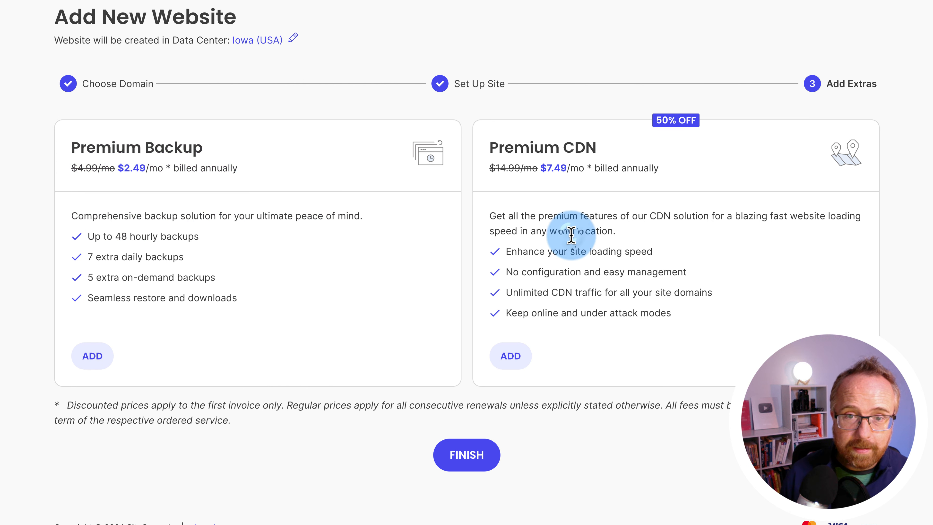
pyautogui.moveTo(481, 150); pyautogui.dragTo(675, 290)
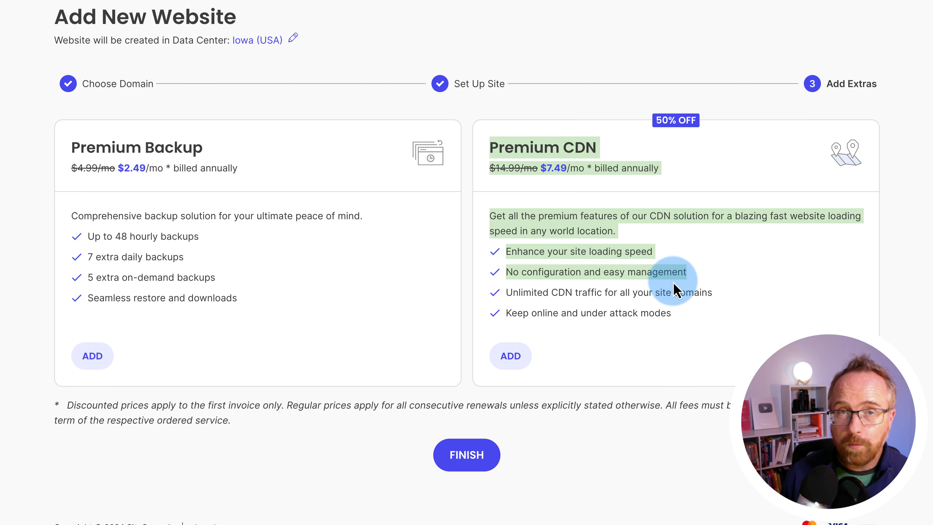
pyautogui.click(560, 270)
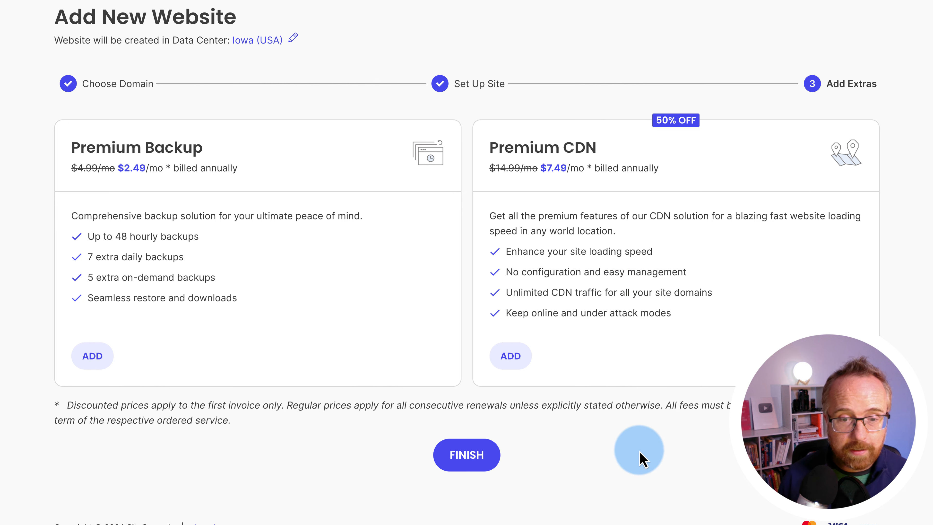
pyautogui.click(449, 457)
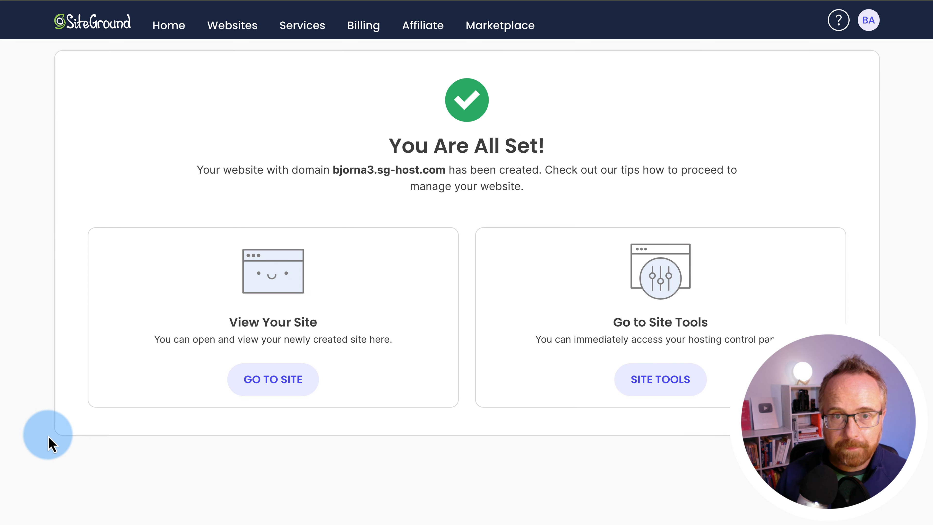
# Step: Use GO TO SITE to open the Travel And Tours WordPress homepage
pyautogui.click(283, 386)
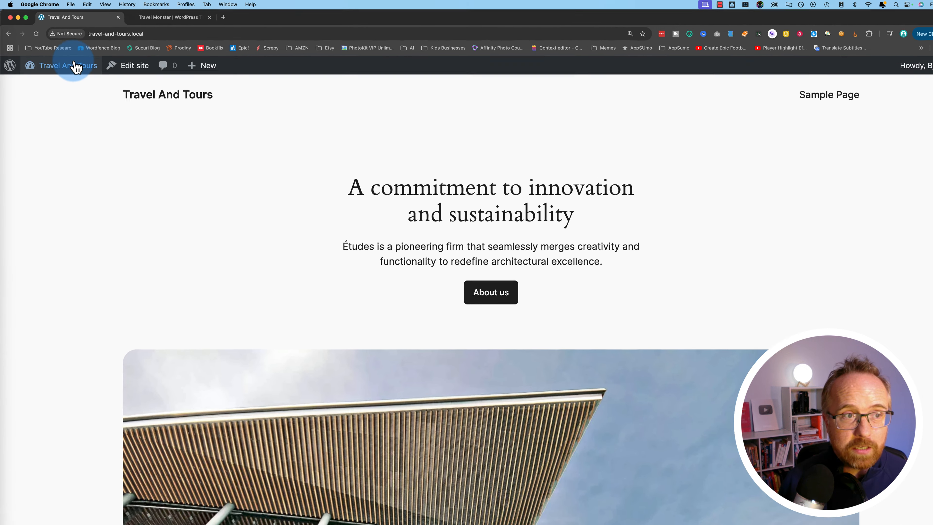
# Step: Trash the 'Hello world!' post, then delete it permanently from the Trash
pyautogui.moveTo(76, 67)
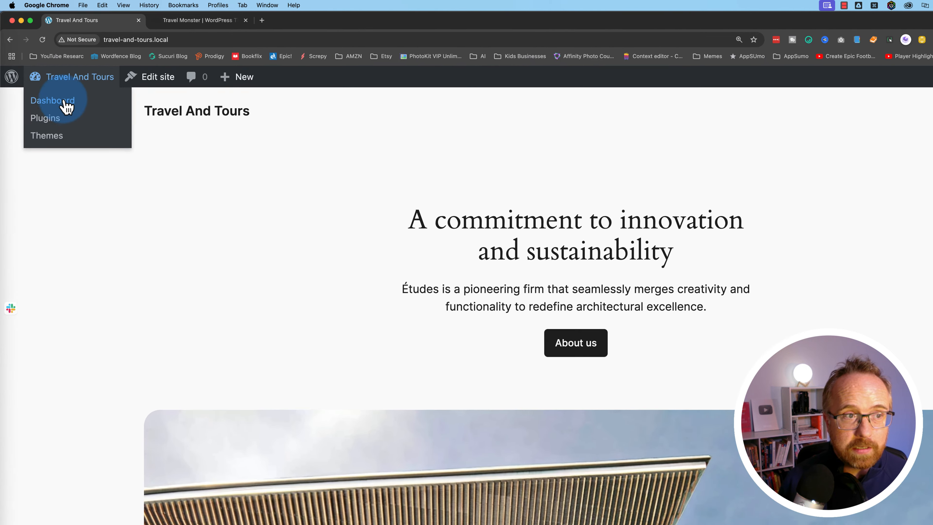
pyautogui.click(57, 89)
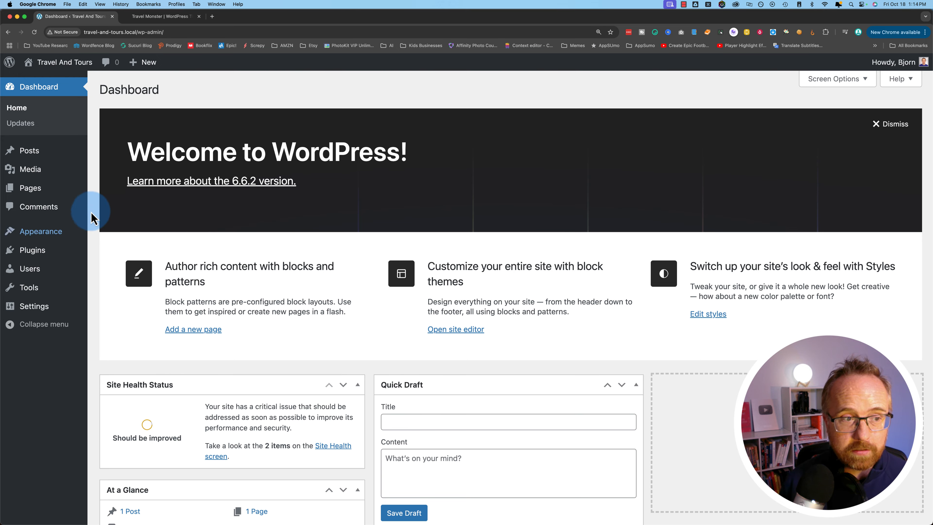
pyautogui.moveTo(69, 235)
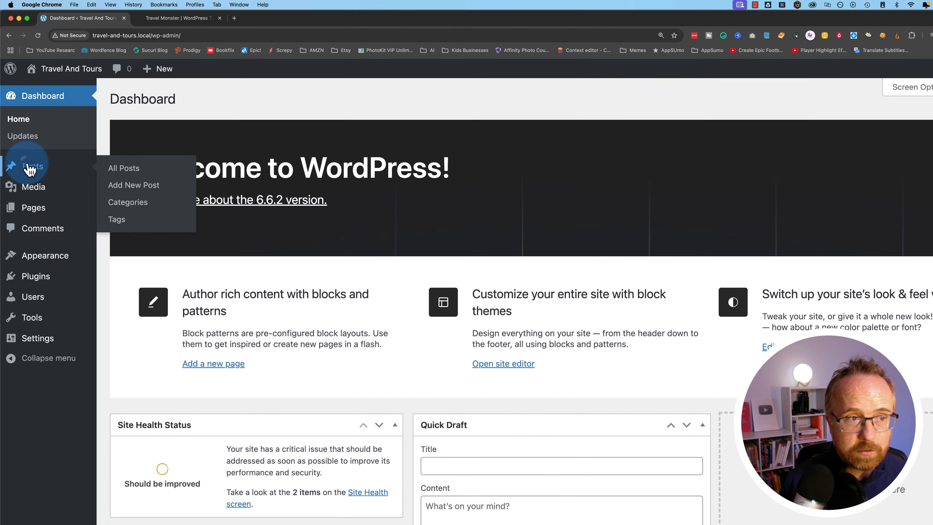
pyautogui.click(29, 169)
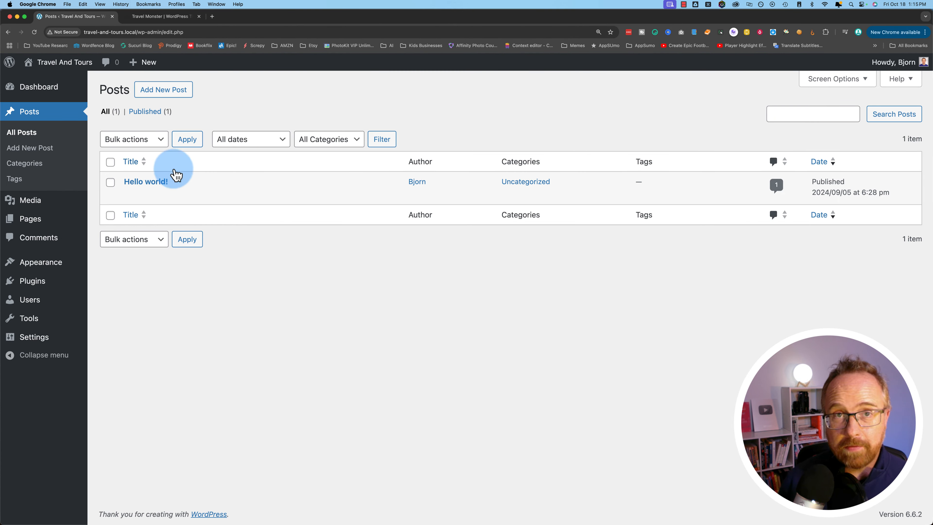
pyautogui.click(192, 195)
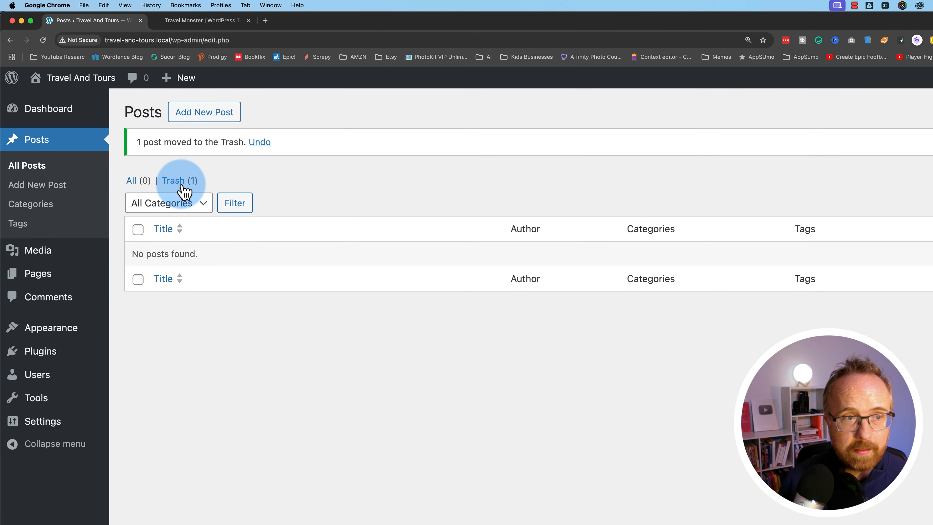
pyautogui.click(173, 180)
pyautogui.click(235, 243)
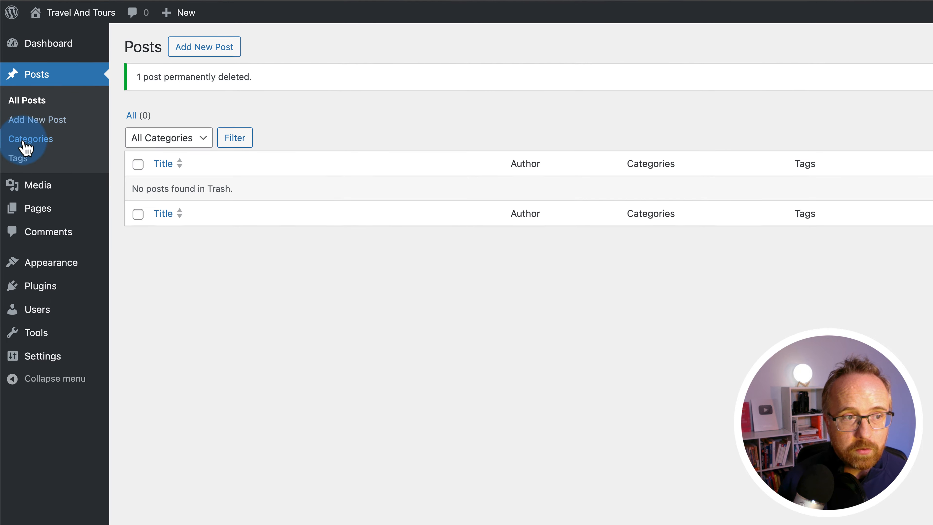
# Step: Glance at the post Categories, then move on to the Pages list
pyautogui.click(26, 206)
pyautogui.moveTo(577, 181)
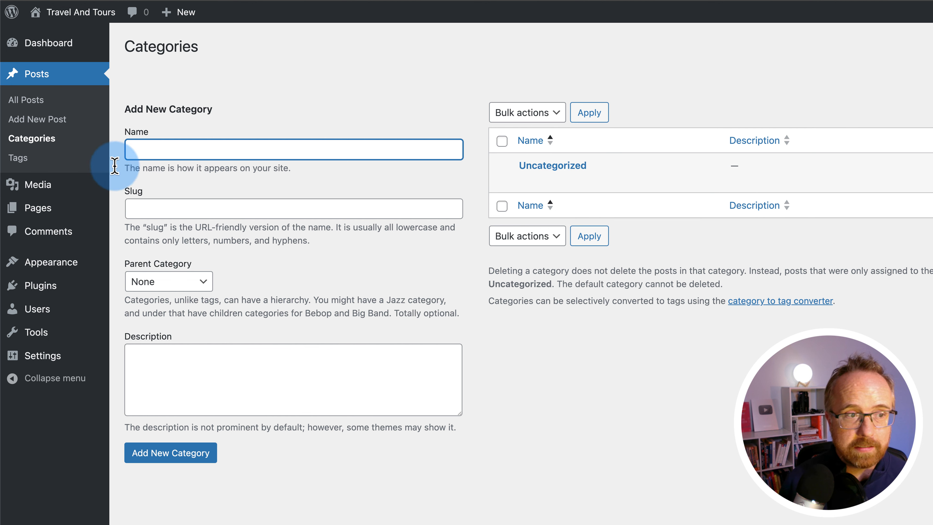
pyautogui.click(44, 211)
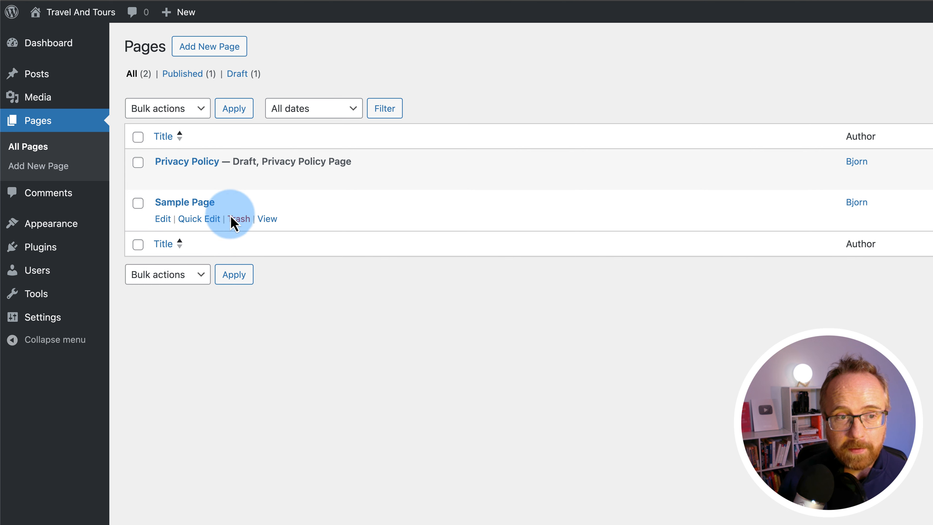
# Step: Trash the Sample Page, delete it permanently, and return to All pages
pyautogui.click(238, 219)
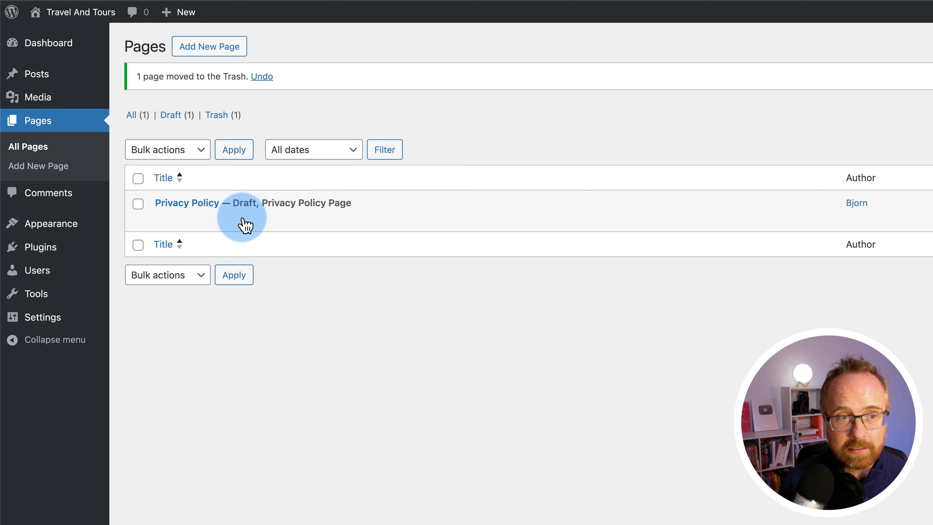
pyautogui.click(215, 115)
pyautogui.click(222, 179)
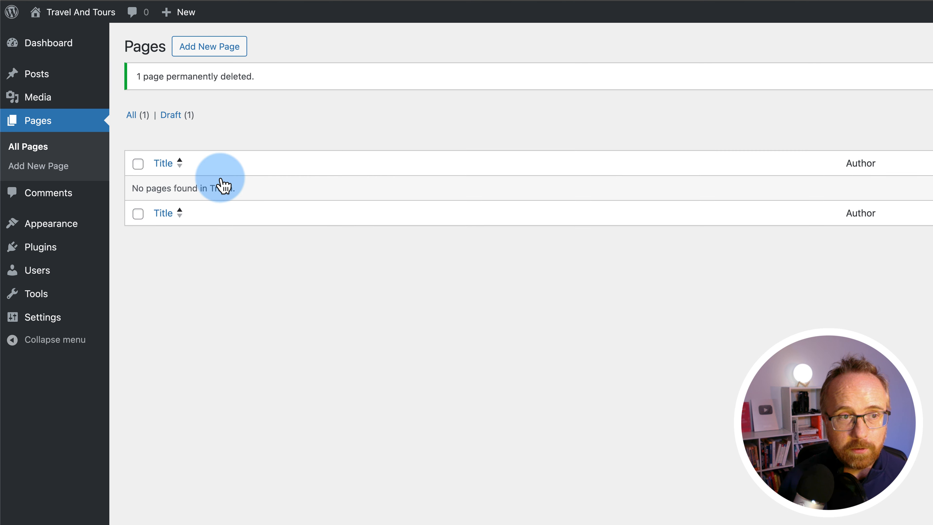
pyautogui.click(142, 116)
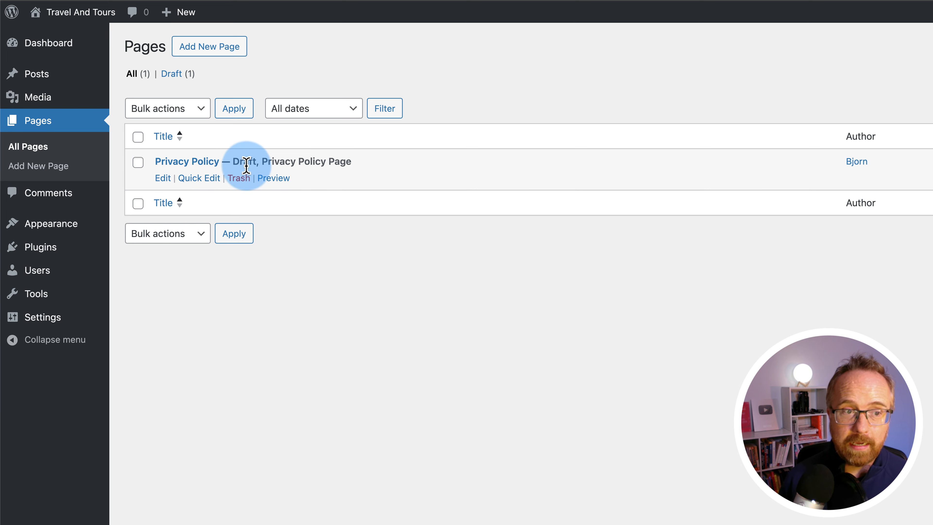
# Step: Preview the draft Privacy Policy page, then go back and view the empty Comments list
pyautogui.click(268, 179)
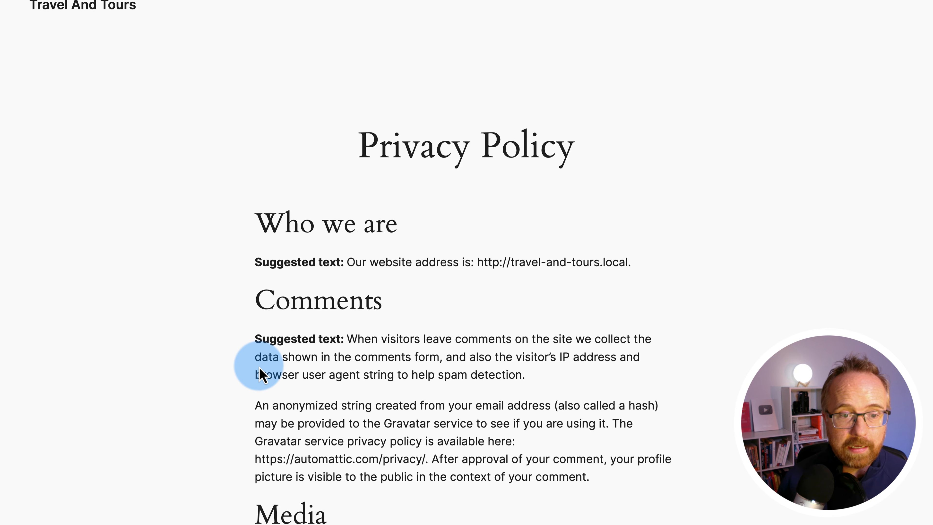
pyautogui.scroll(-20, 260, 375)
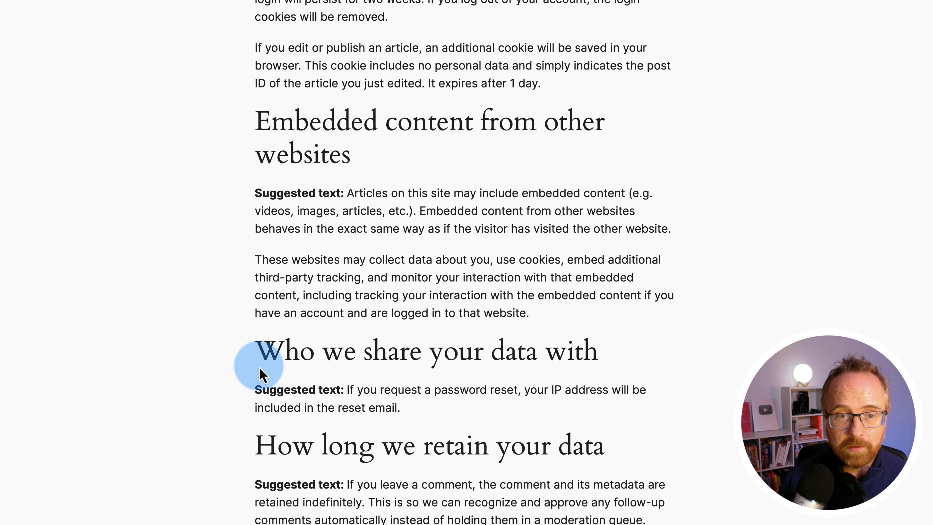
pyautogui.scroll(-10, 260, 372)
pyautogui.scroll(16, 257, 366)
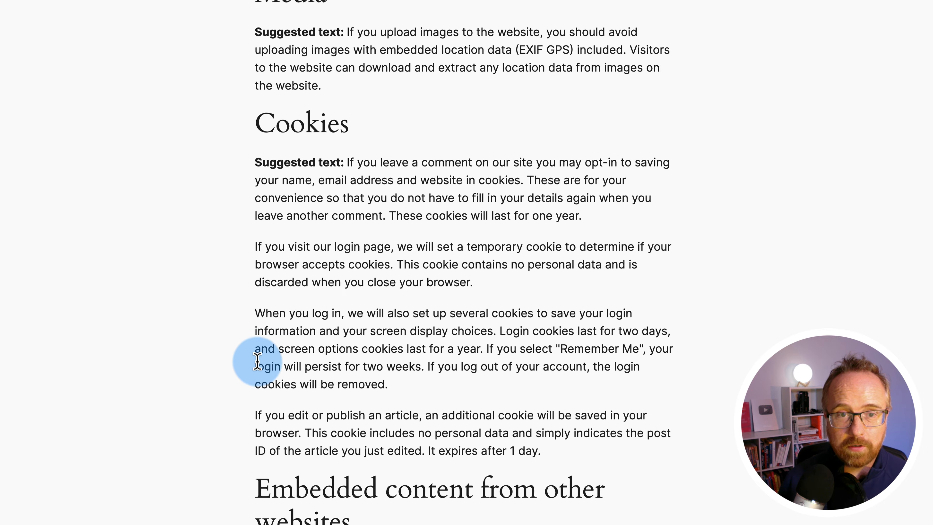
pyautogui.scroll(10, 258, 362)
pyautogui.press('super+Left')
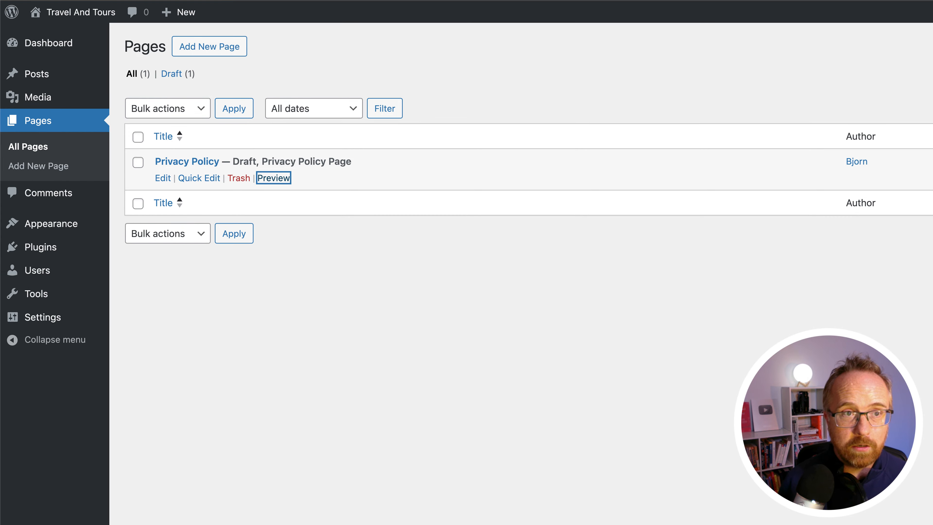
pyautogui.click(50, 200)
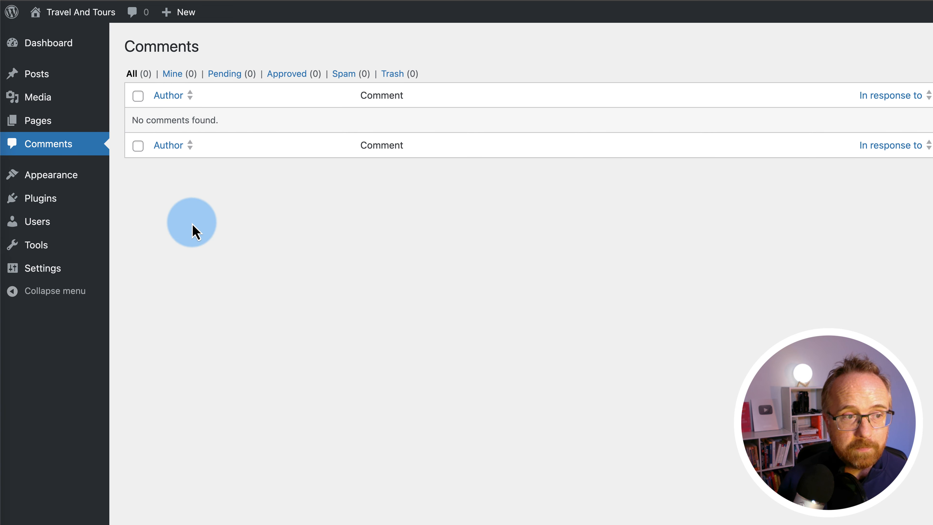
# Step: Check the three installed themes, the empty Plugins list, and the single-Administrator Users list
pyautogui.click(42, 181)
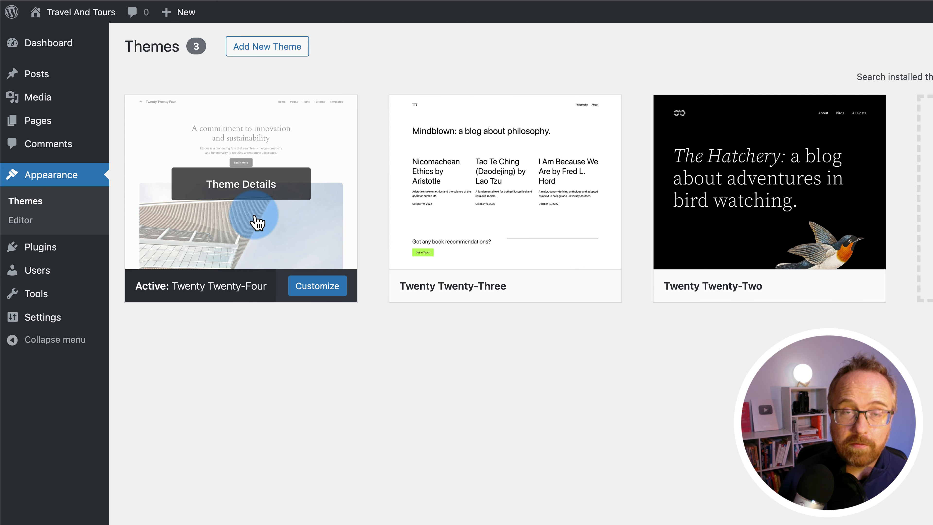
pyautogui.click(54, 253)
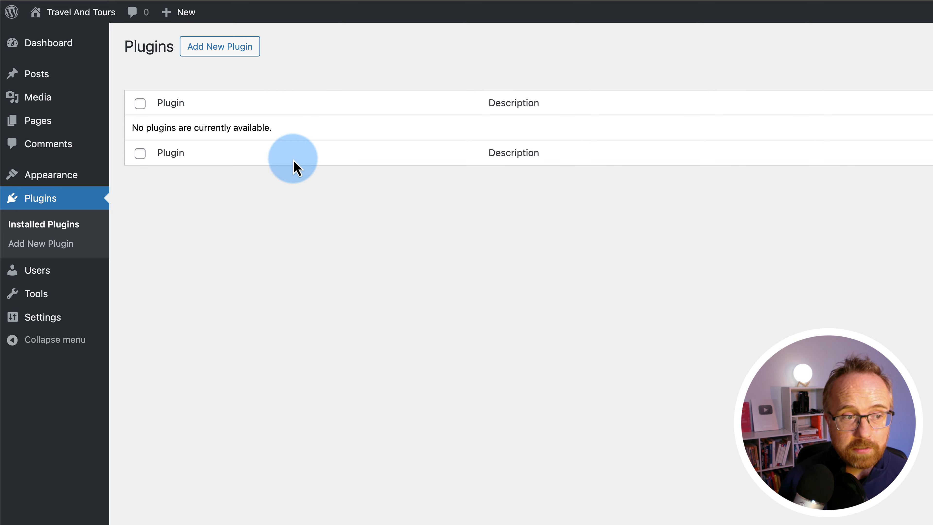
pyautogui.click(36, 273)
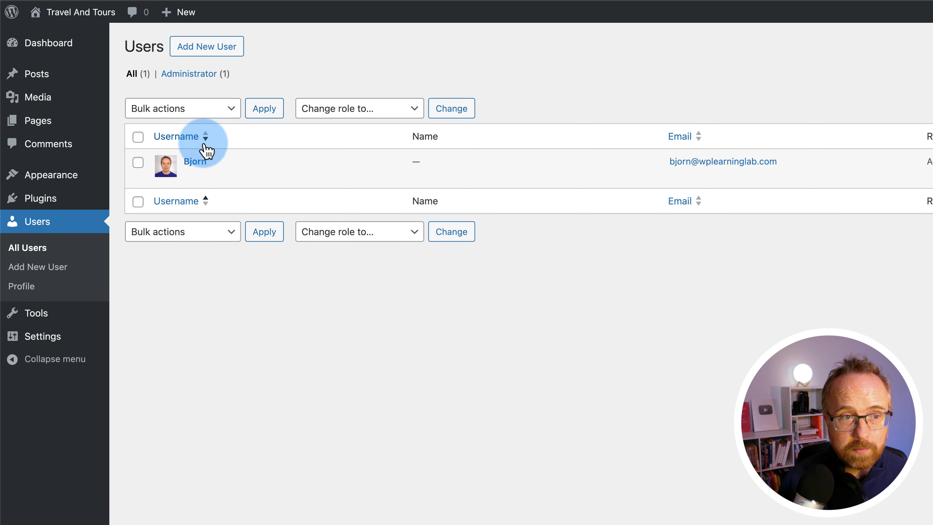
# Step: In General Settings, enter the tagline 'Trips done for you'
pyautogui.moveTo(71, 312)
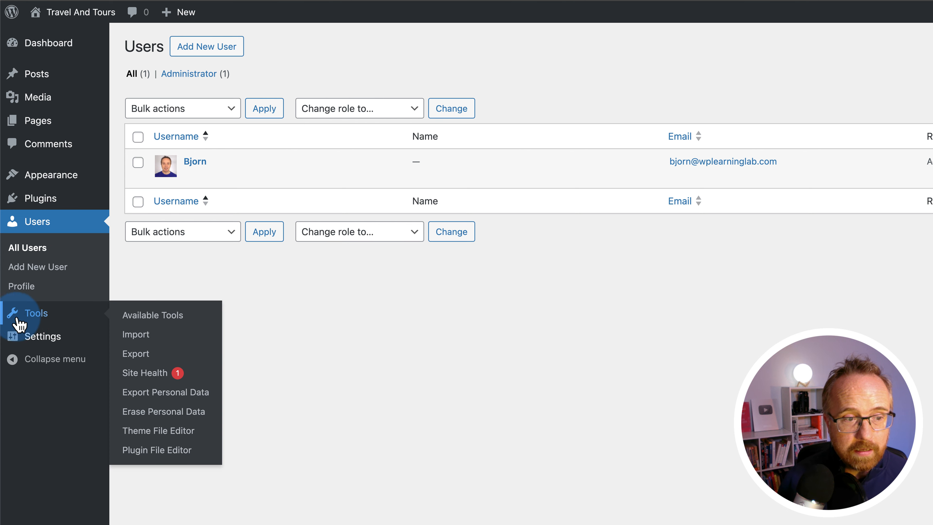
pyautogui.moveTo(44, 340)
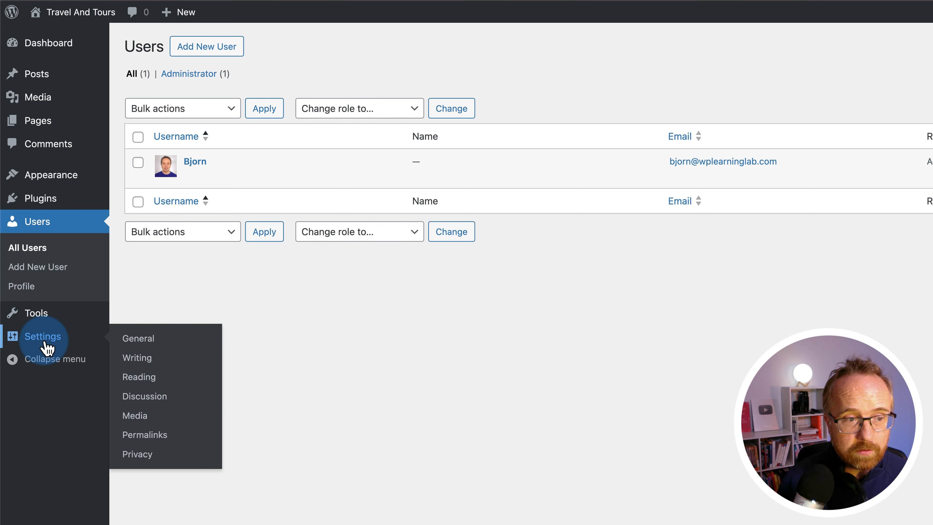
pyautogui.click(151, 342)
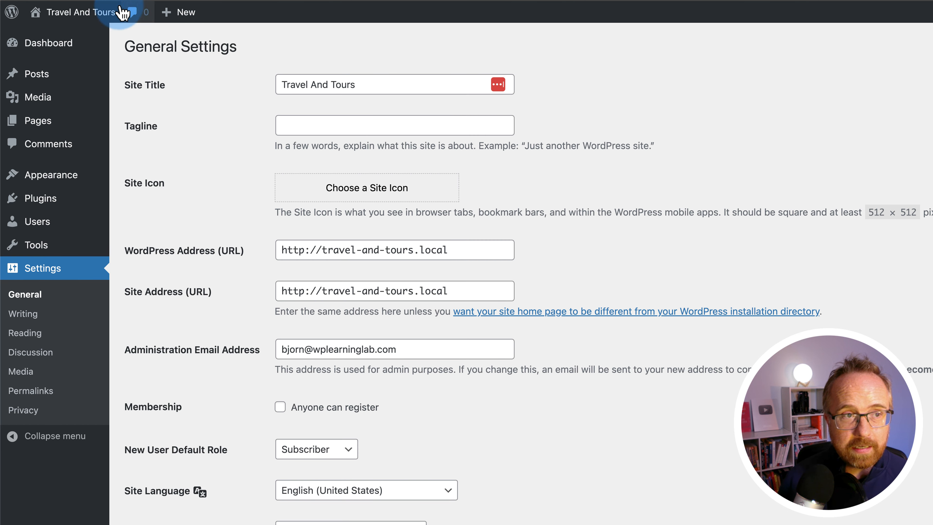
pyautogui.moveTo(364, 84); pyautogui.dragTo(268, 90)
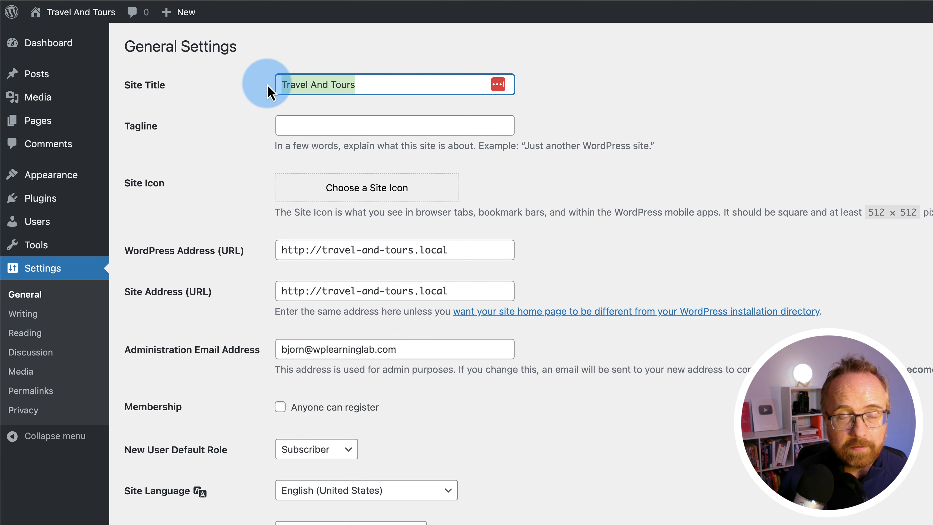
pyautogui.click(295, 124)
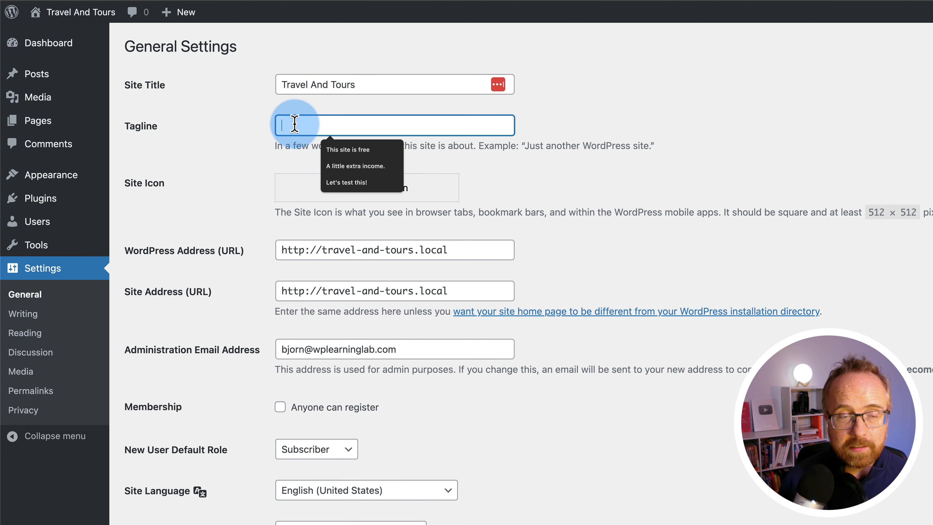
pyautogui.write('Trips done for you!')
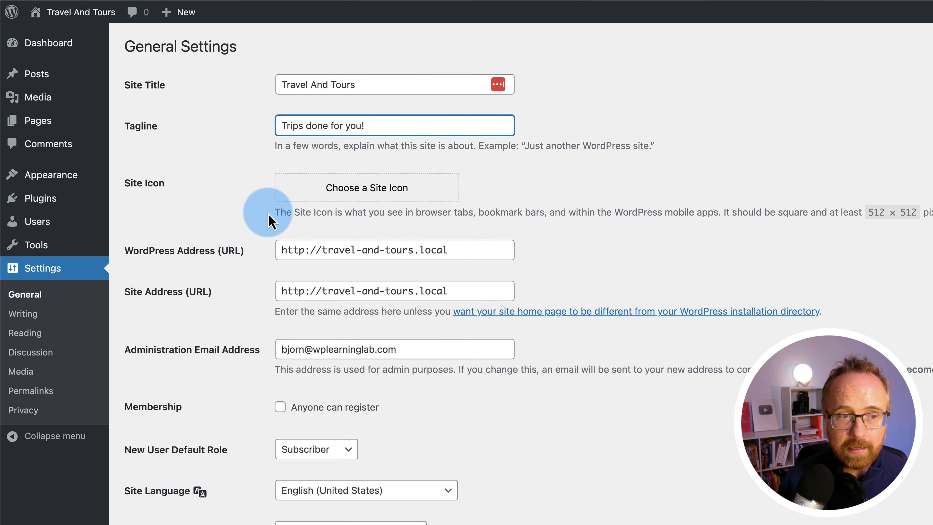
pyautogui.scroll(-1, 262, 221)
pyautogui.scroll(-5, 262, 220)
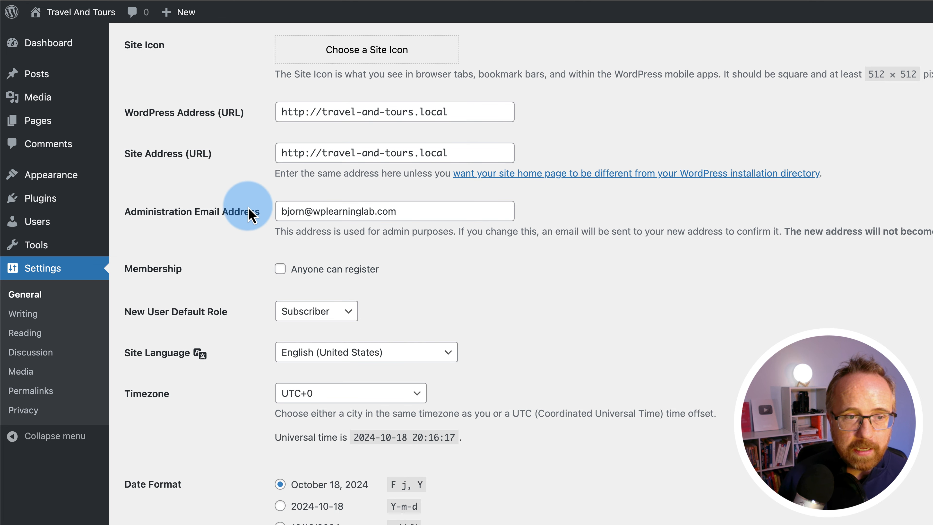
# Step: Review the administration email and timezone, leaving the timezone at UTC+0
pyautogui.tripleClick(294, 211)
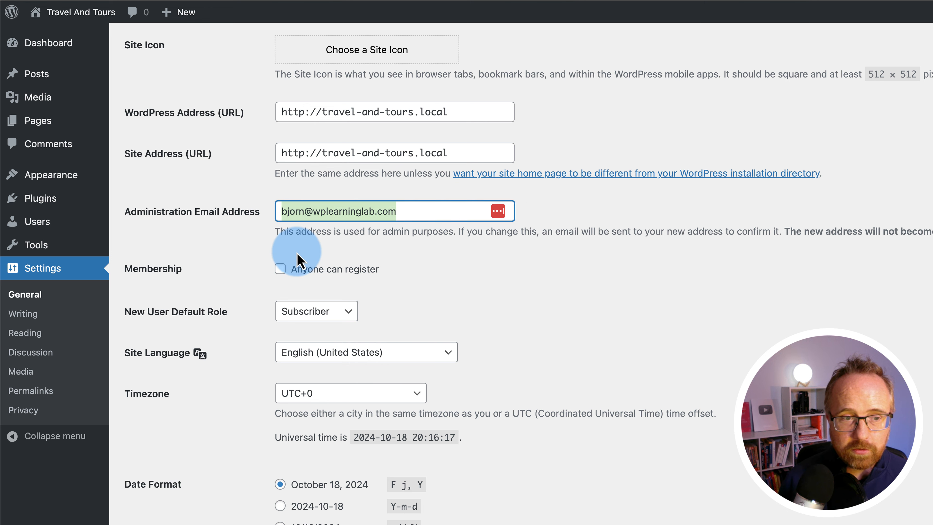
pyautogui.scroll(-3, 246, 236)
pyautogui.scroll(-5, 237, 265)
pyautogui.click(295, 193)
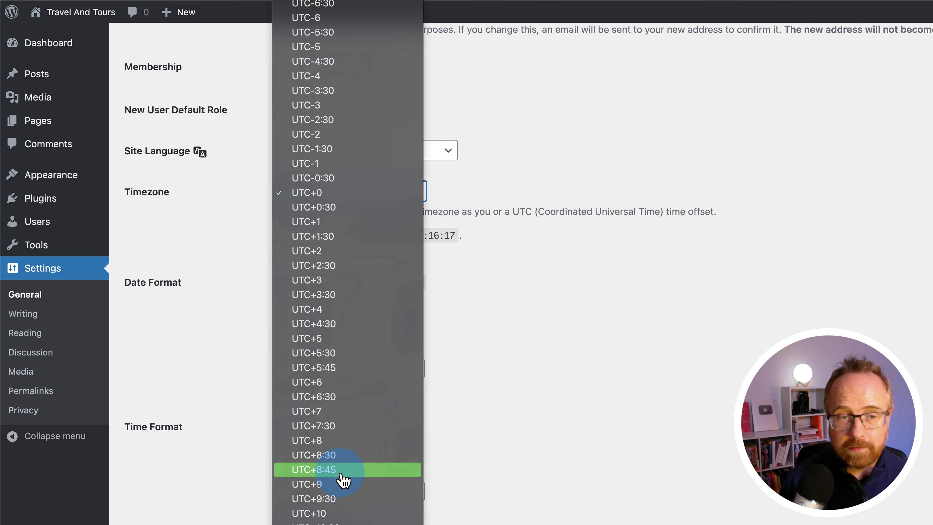
pyautogui.scroll(8, 347, 371)
pyautogui.scroll(15, 347, 373)
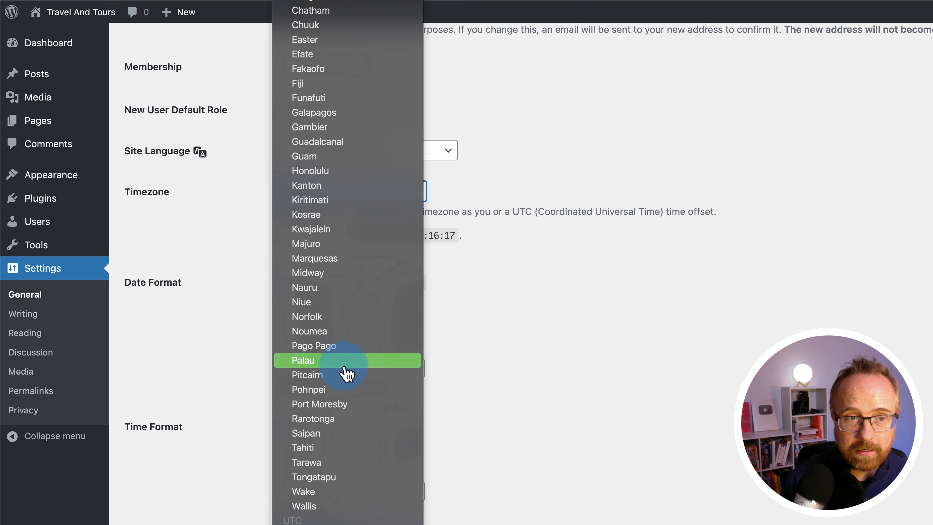
pyautogui.scroll(10, 342, 369)
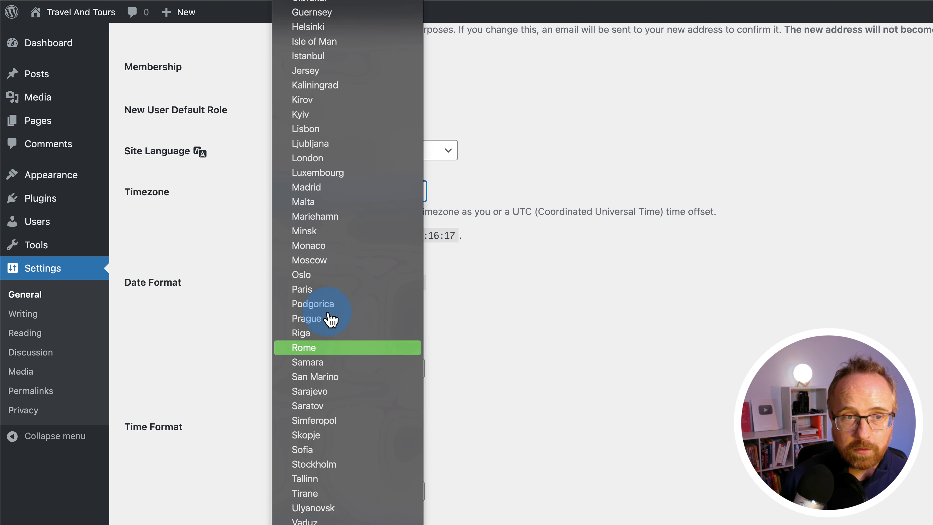
pyautogui.click(249, 311)
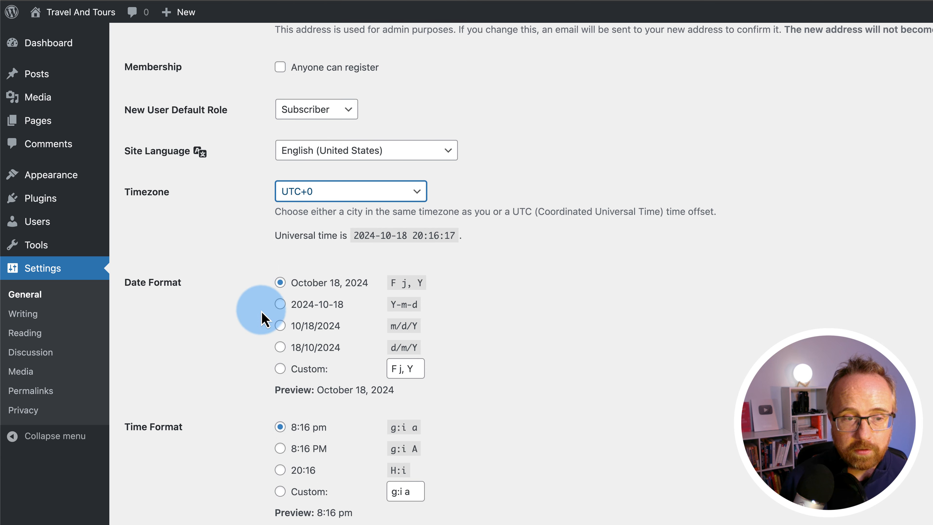
# Step: Keep Monday as the first day of the week and save the settings
pyautogui.scroll(-4, 247, 294)
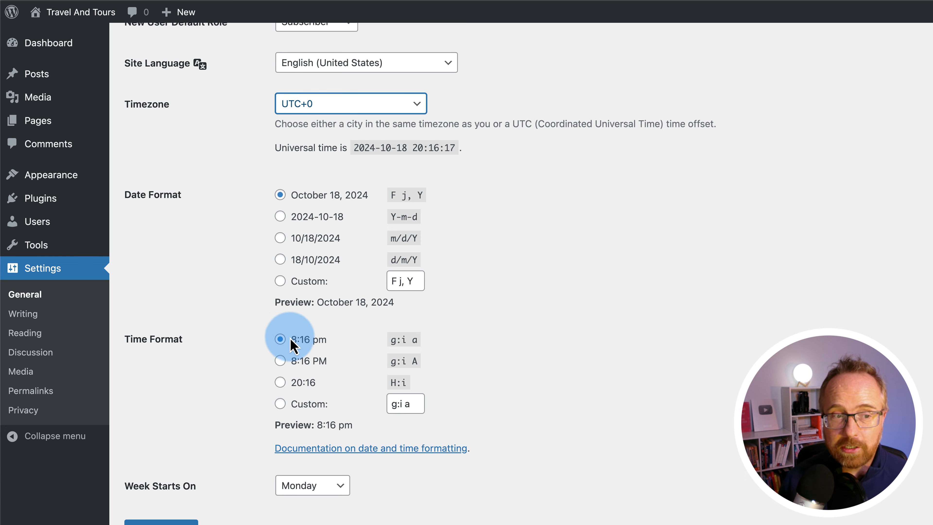
pyautogui.scroll(-1, 215, 434)
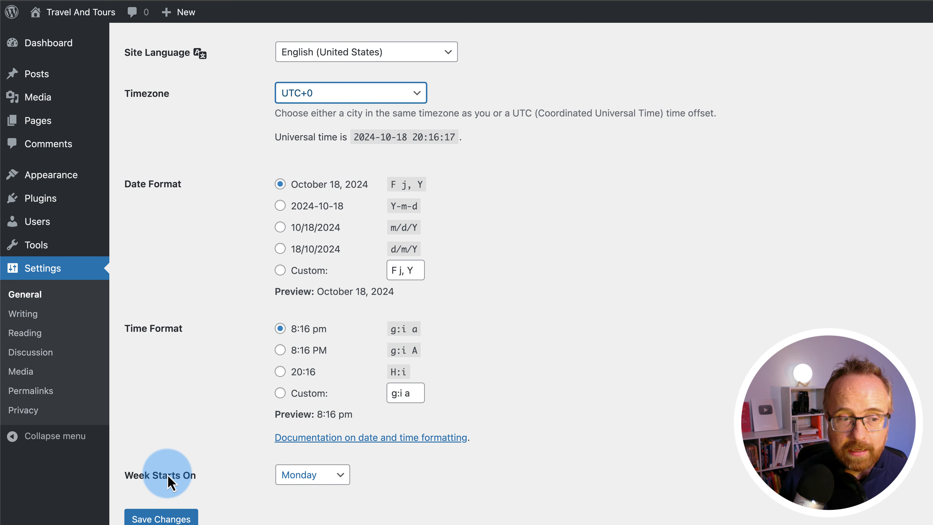
pyautogui.click(286, 478)
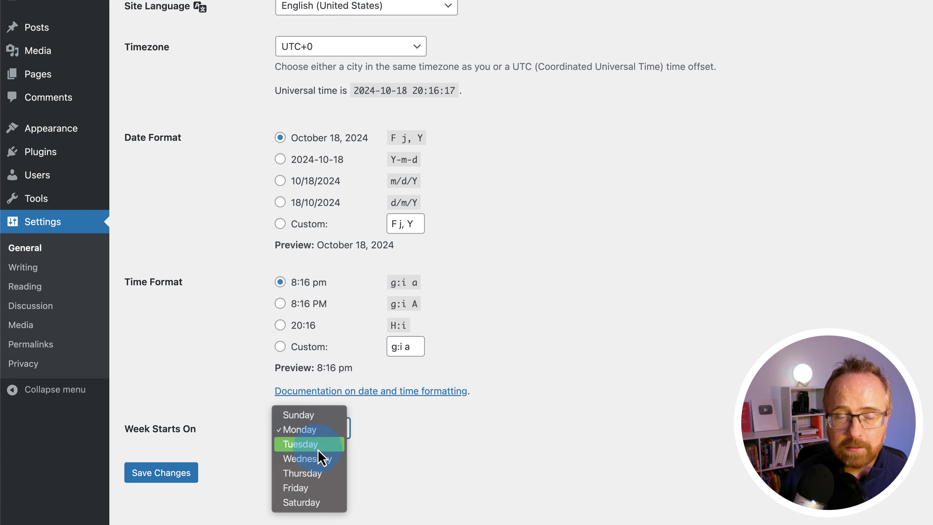
pyautogui.click(246, 444)
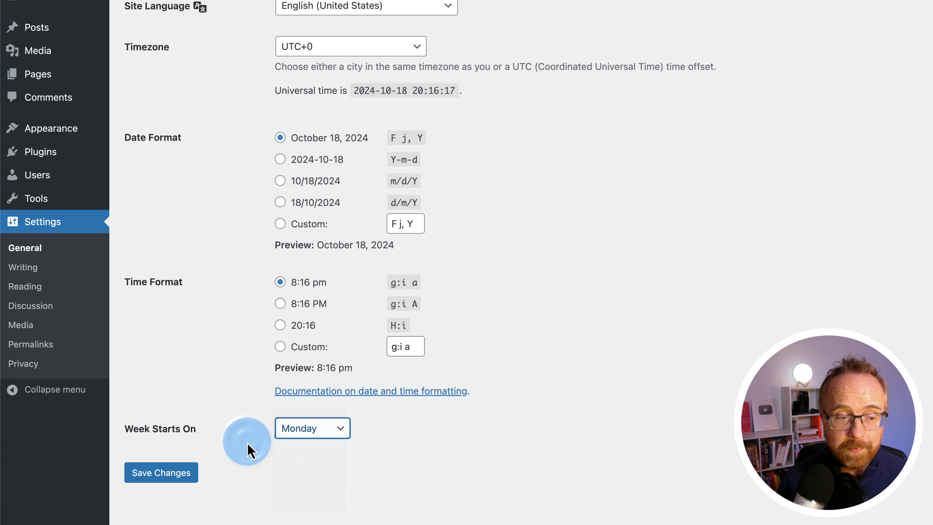
pyautogui.click(130, 474)
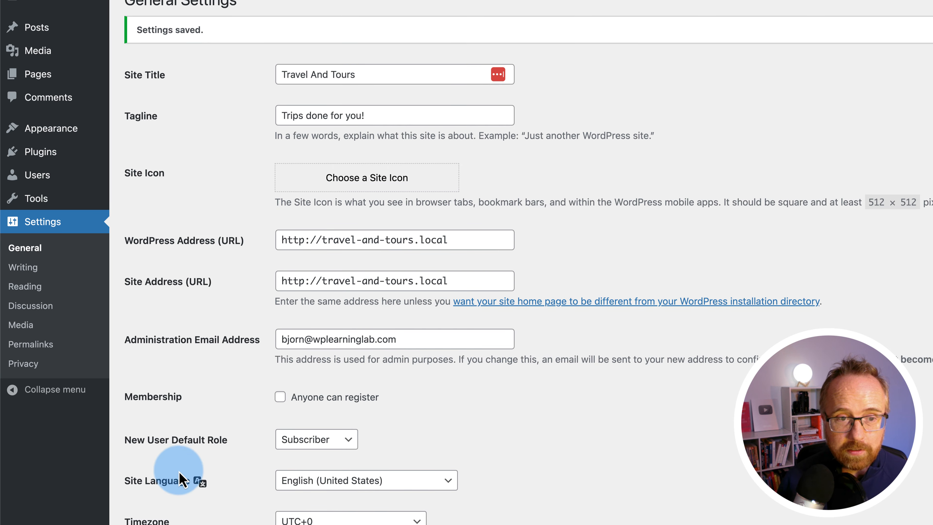
# Step: Switch the permalink structure to Post name (/%postname%/) and save it
pyautogui.click(33, 344)
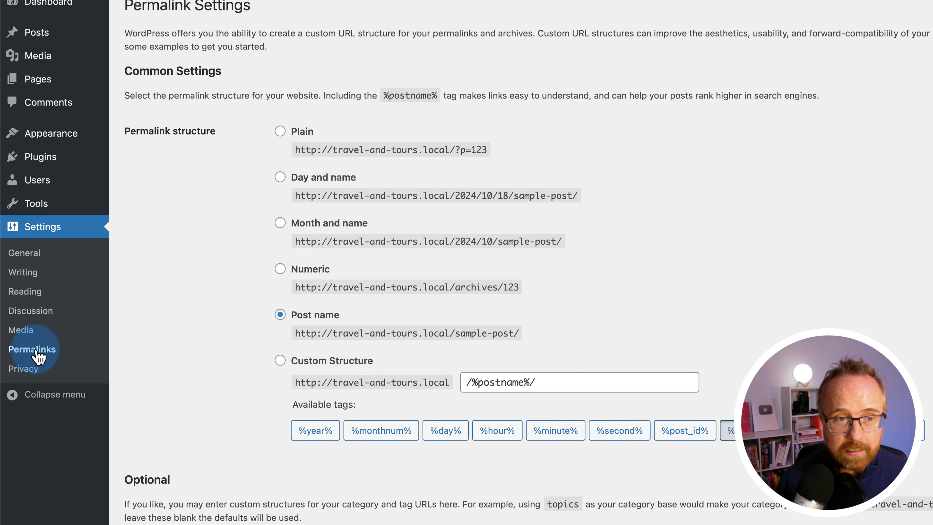
pyautogui.click(298, 351)
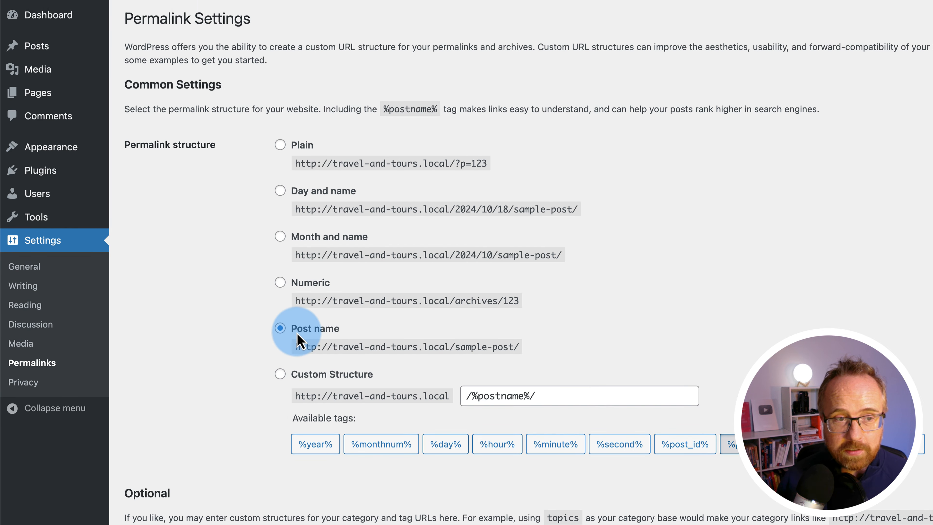
pyautogui.scroll(-3, 224, 305)
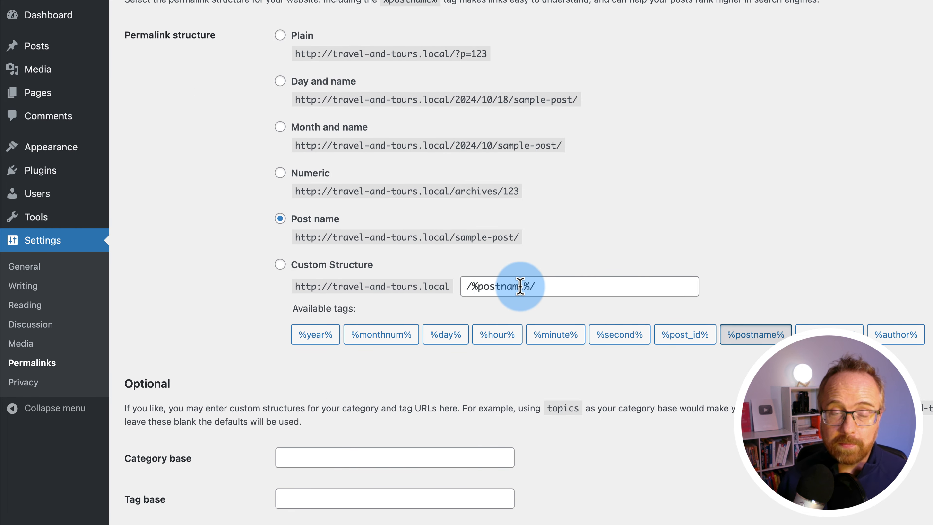
pyautogui.moveTo(455, 54); pyautogui.dragTo(487, 54)
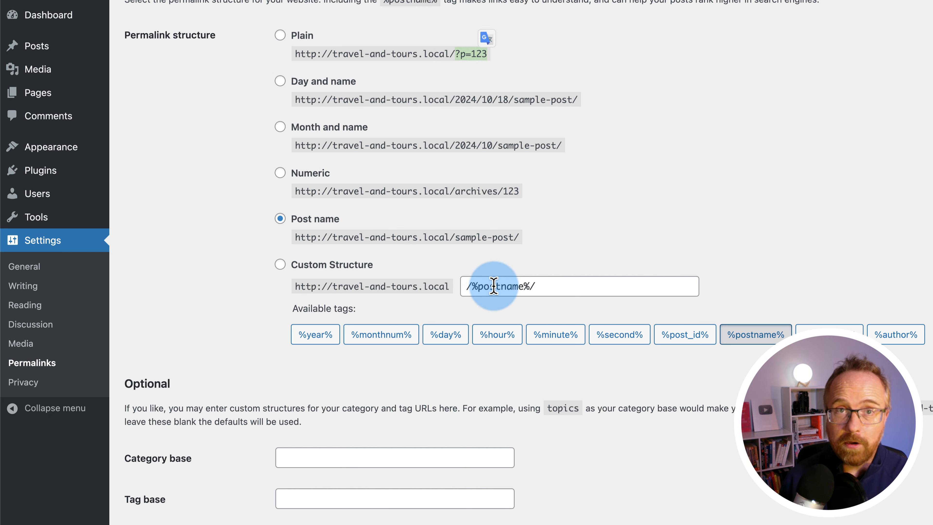
pyautogui.scroll(-4, 500, 257)
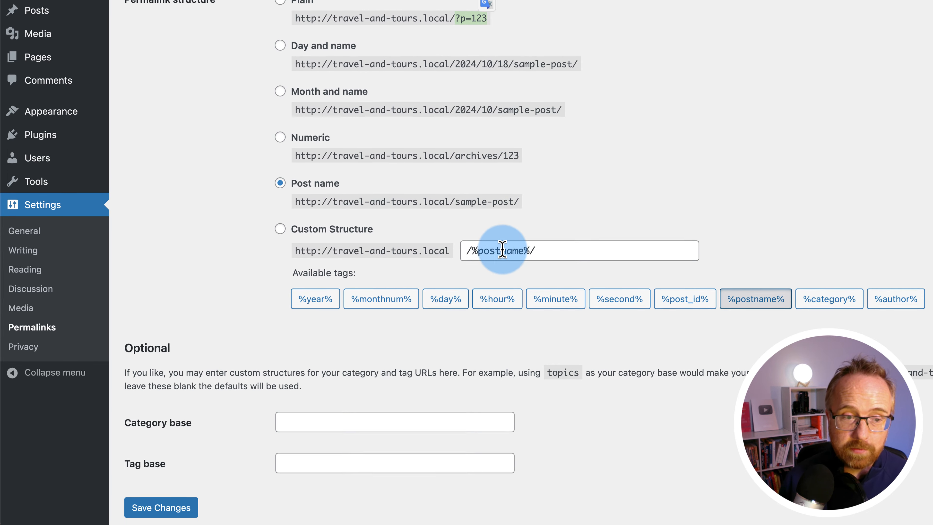
pyautogui.click(183, 476)
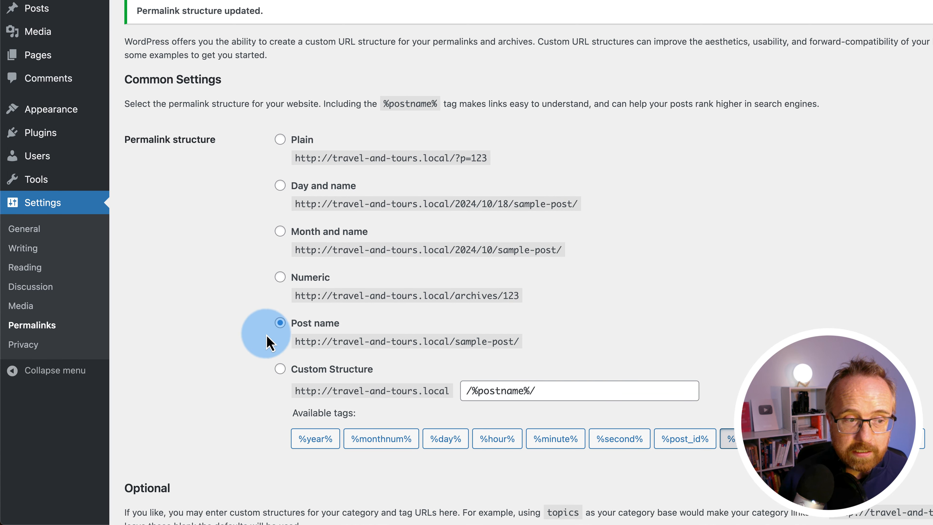
pyautogui.scroll(3, 253, 331)
pyautogui.moveTo(42, 53)
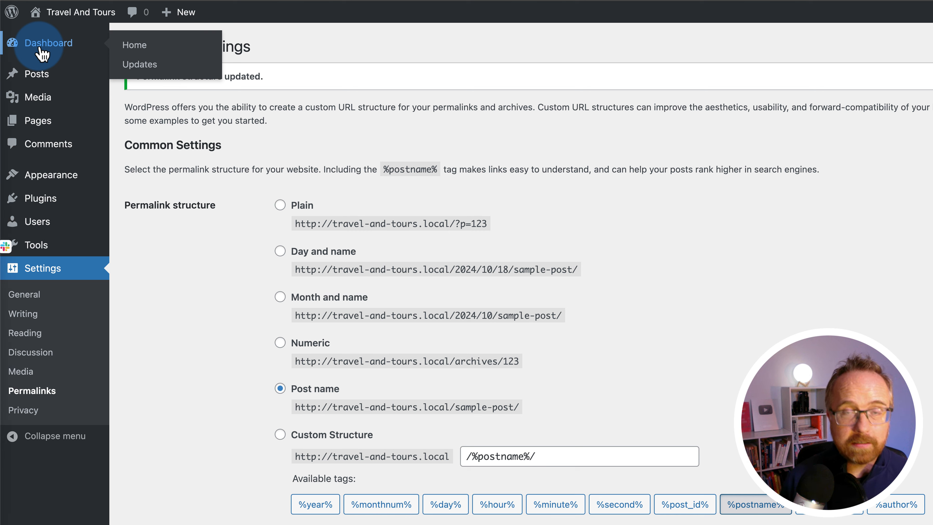
pyautogui.moveTo(87, 24)
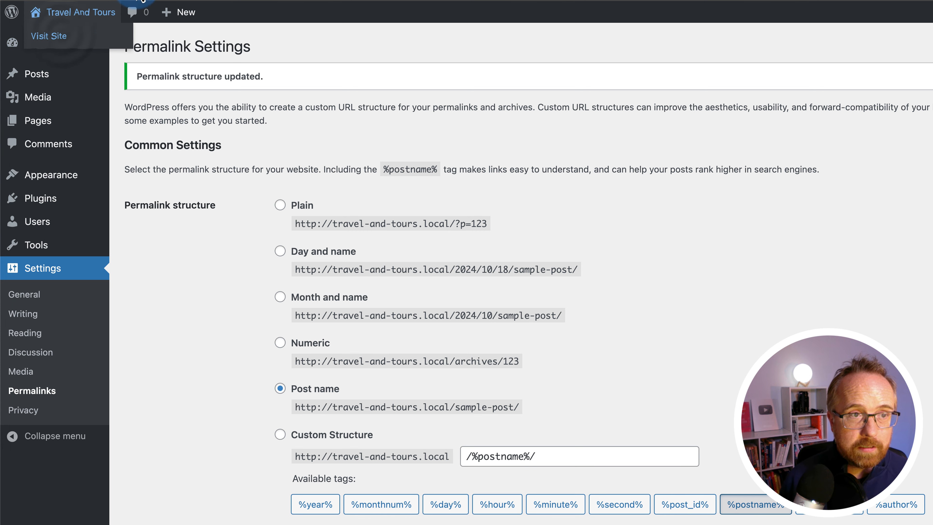
pyautogui.scroll(-2, 116, 244)
pyautogui.scroll(2, 125, 234)
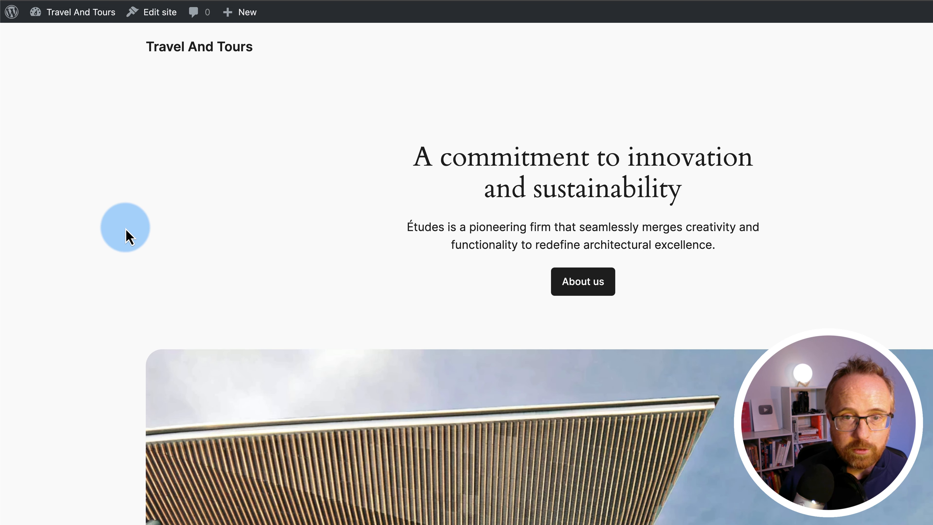
pyautogui.scroll(-6, 125, 257)
pyautogui.scroll(6, 129, 262)
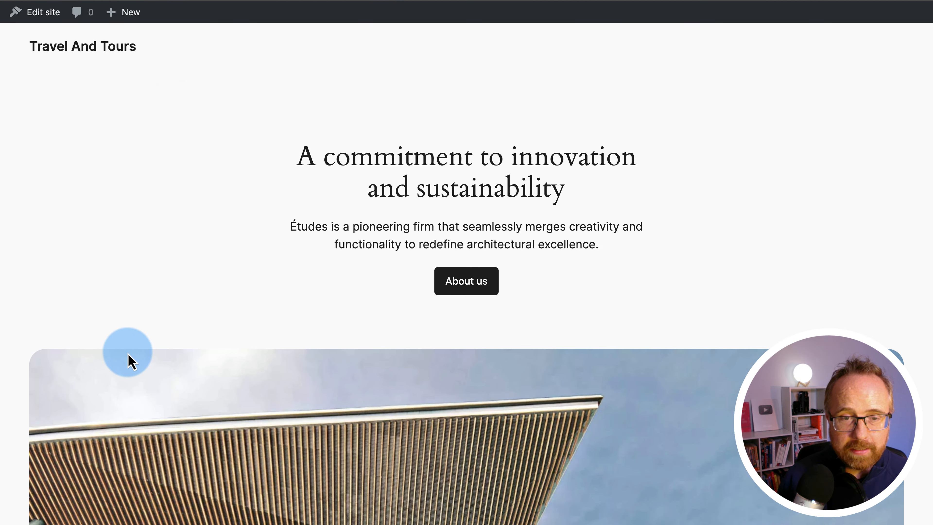
pyautogui.scroll(-10, 129, 361)
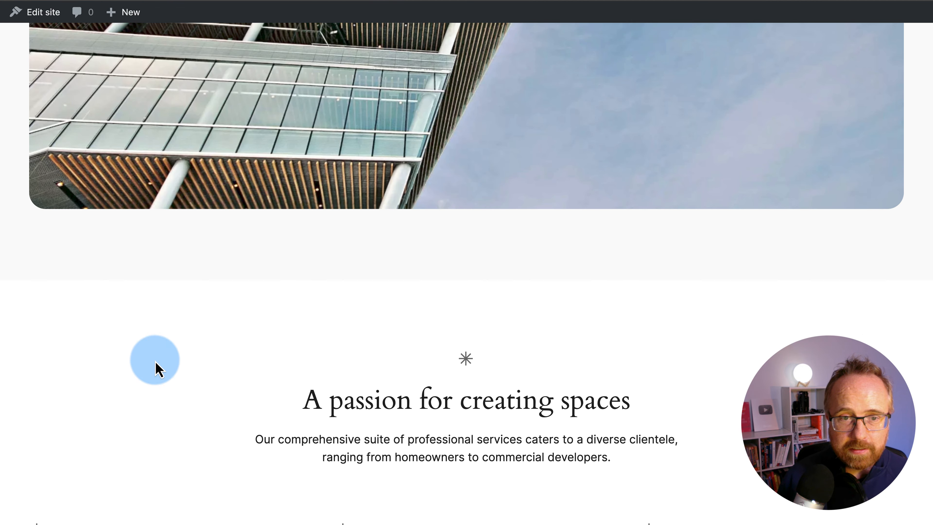
pyautogui.scroll(-12, 305, 305)
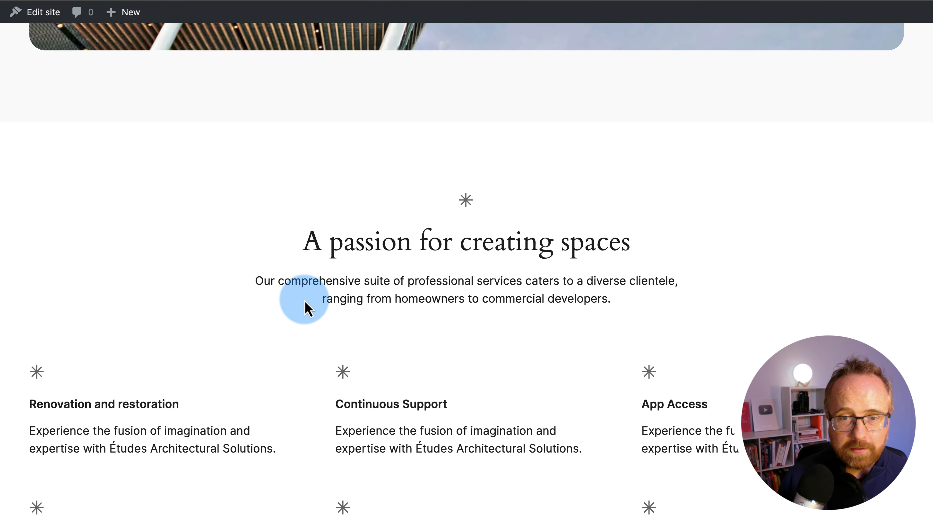
pyautogui.scroll(-10, 306, 308)
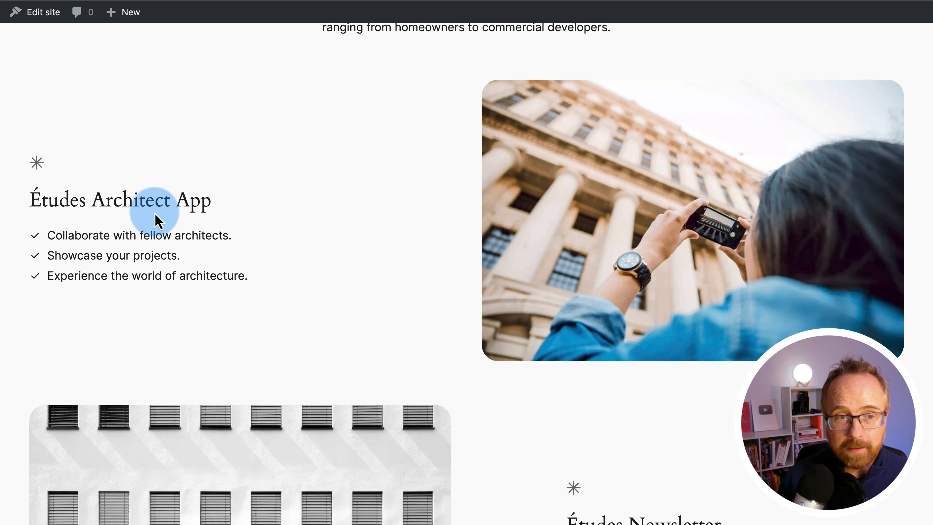
pyautogui.scroll(15, 171, 291)
pyautogui.scroll(10, 171, 288)
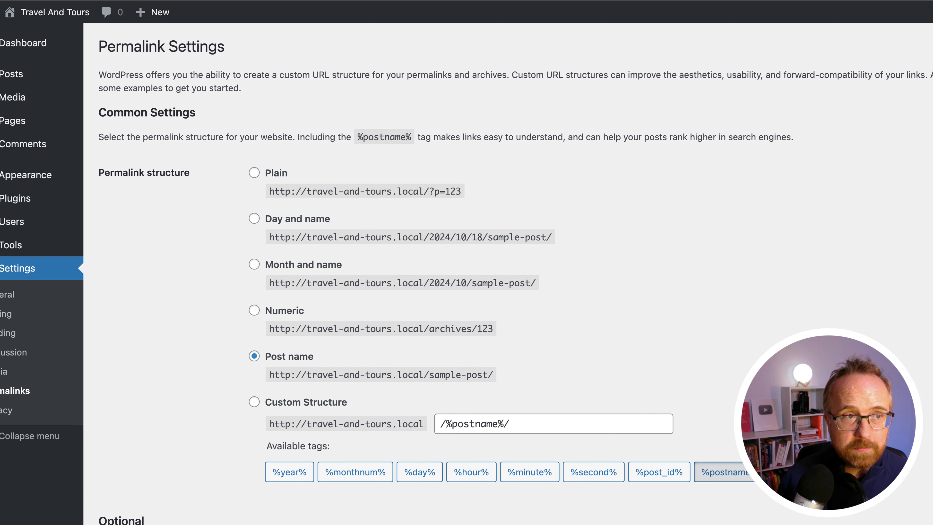
# Step: Look over the Posts list and the Pages list
pyautogui.click(16, 75)
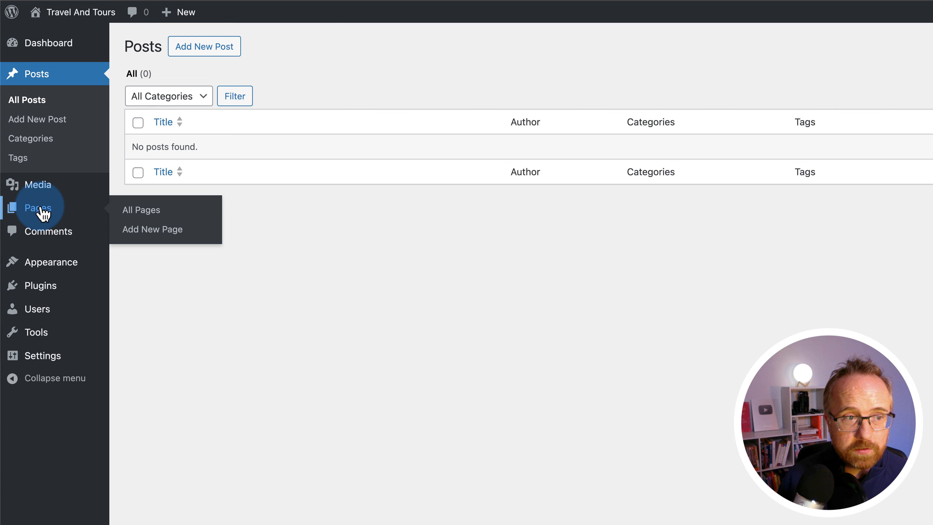
pyautogui.click(41, 209)
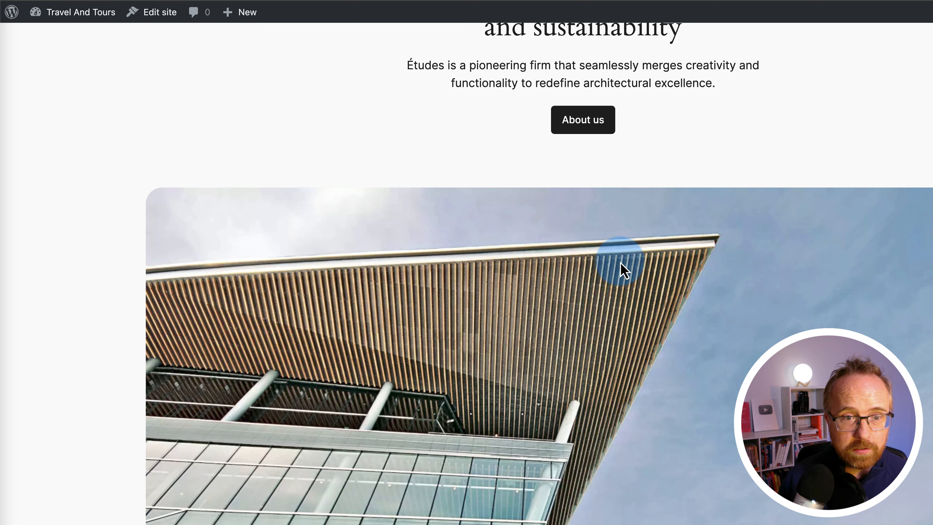
pyautogui.scroll(-8, 337, 448)
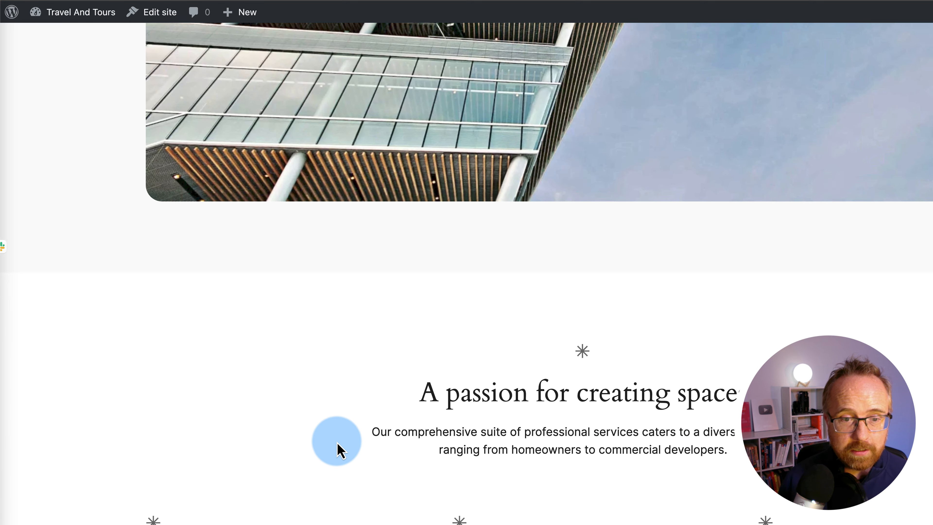
pyautogui.scroll(-6, 337, 448)
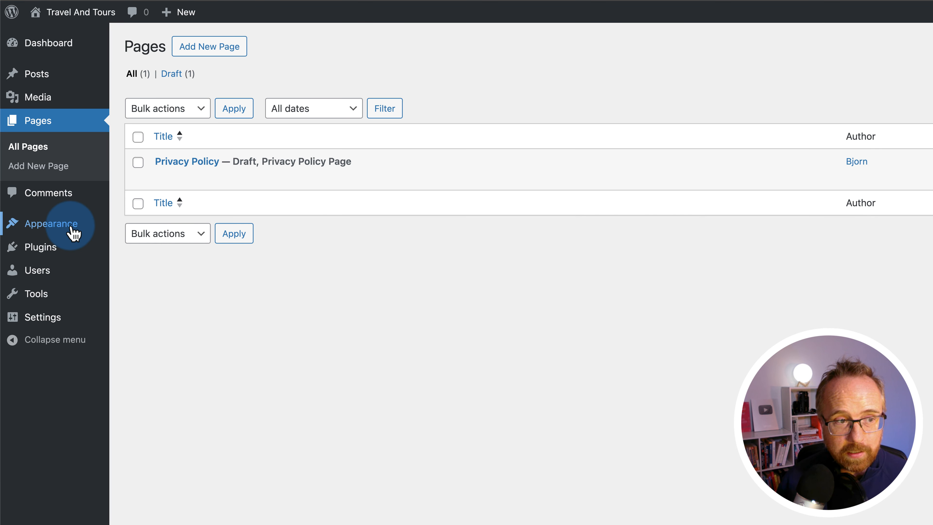
# Step: Scroll through the site editor, then return to the admin Dashboard
pyautogui.moveTo(71, 229)
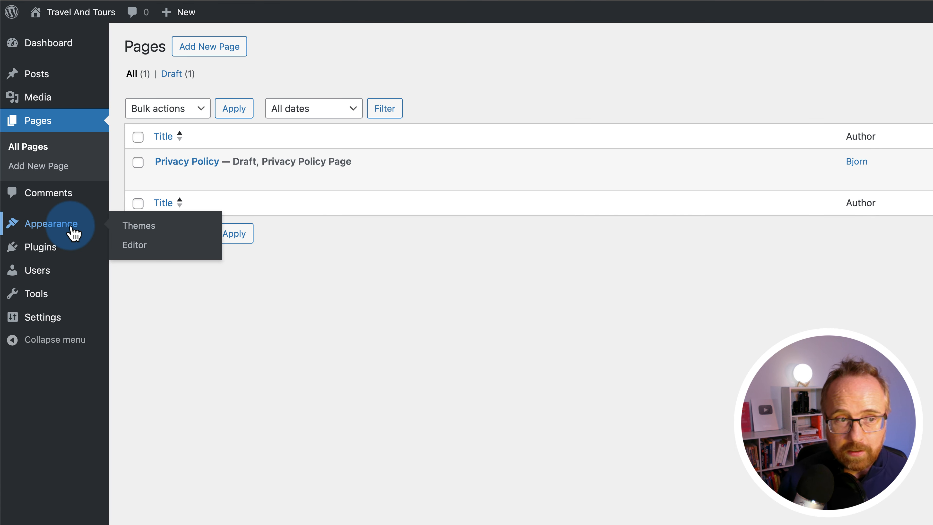
pyautogui.click(134, 245)
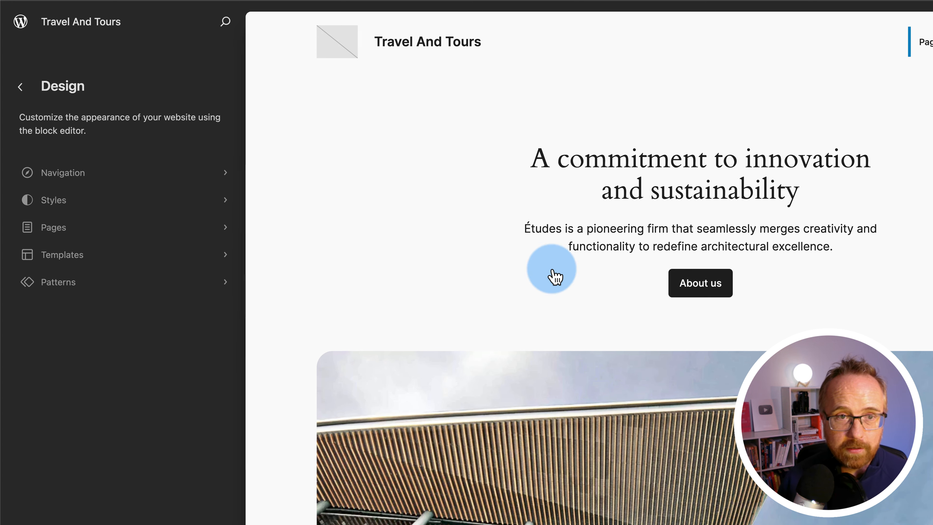
pyautogui.scroll(-10, 477, 264)
pyautogui.scroll(-4, 593, 422)
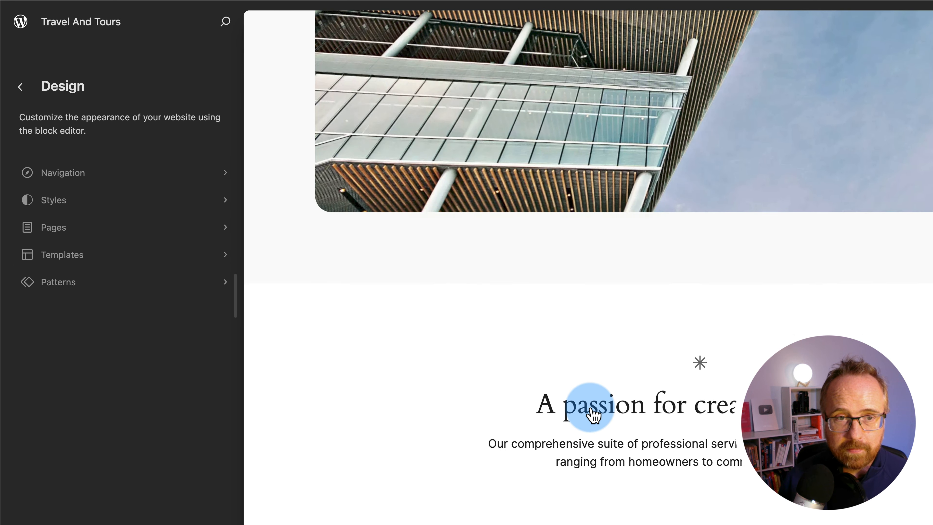
pyautogui.click(20, 89)
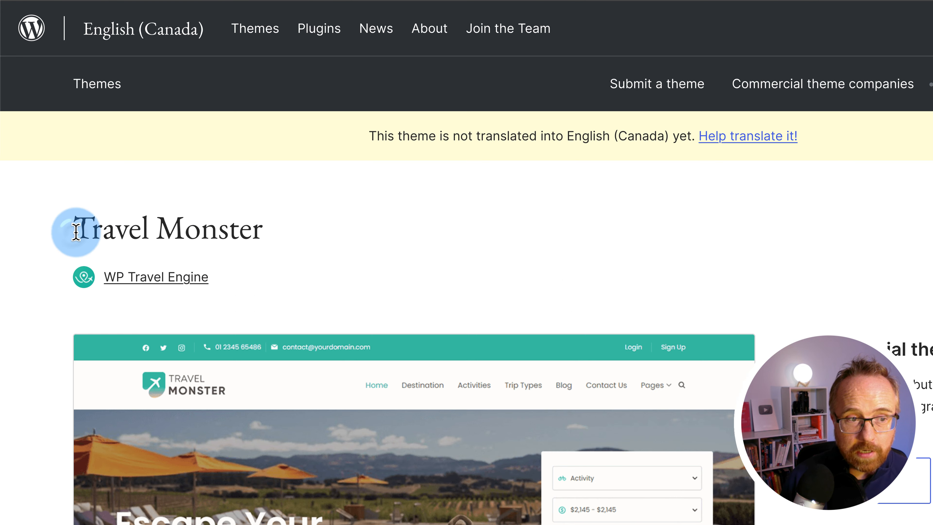
# Step: Highlight the Travel Monster title and scroll through its travel demo screenshot
pyautogui.moveTo(75, 226); pyautogui.dragTo(277, 236)
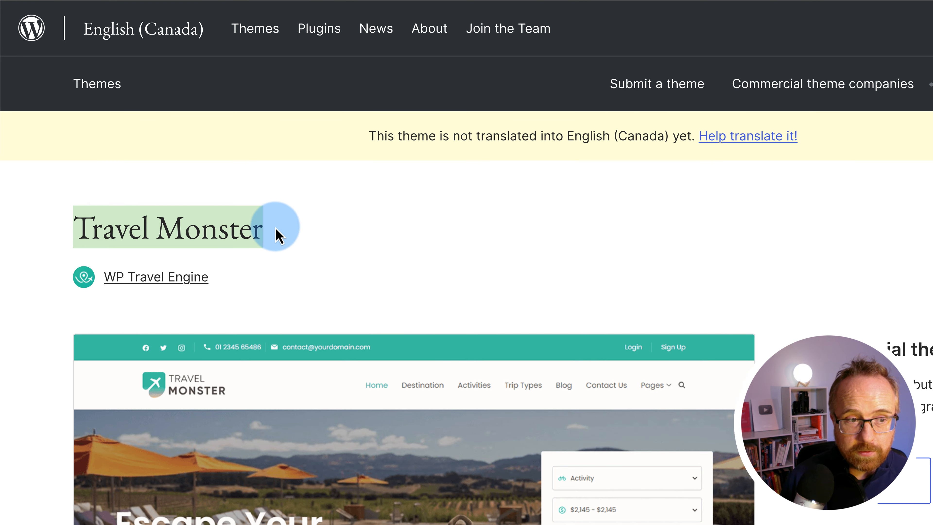
pyautogui.scroll(-5, 278, 236)
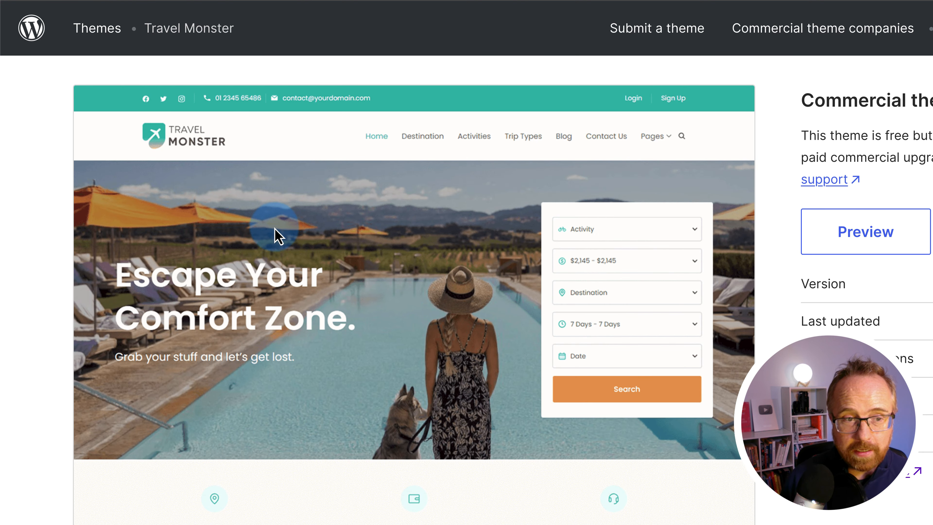
pyautogui.scroll(-5, 278, 235)
pyautogui.scroll(4, 272, 219)
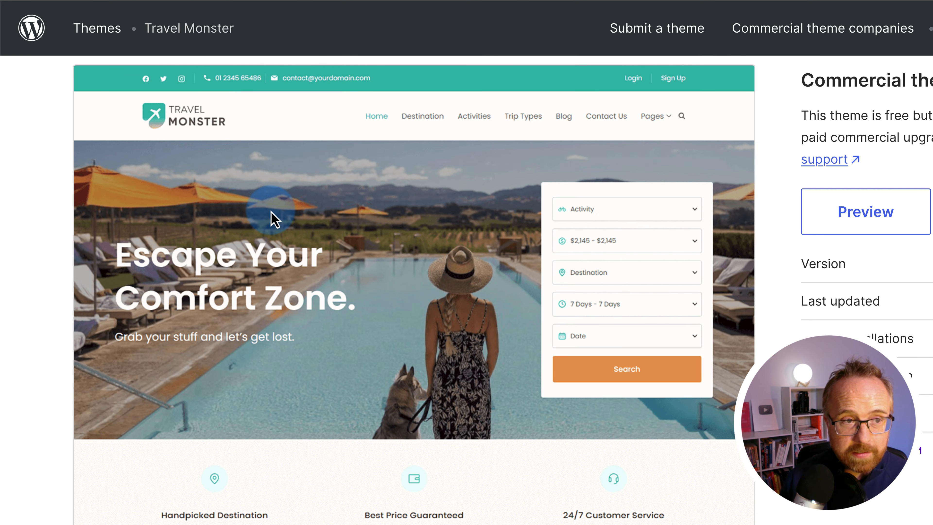
pyautogui.scroll(3, 272, 219)
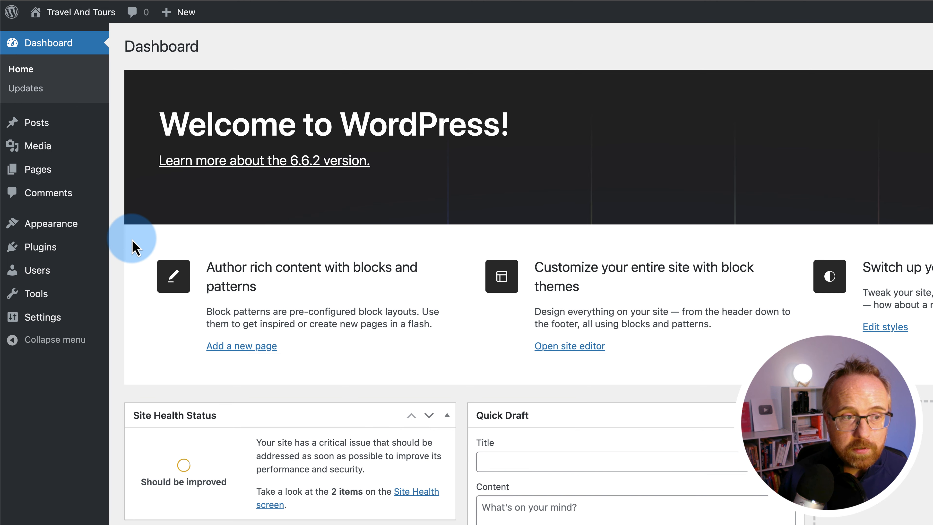
# Step: Search Add New Theme for 'travel mo', then install and activate Travel Monster
pyautogui.moveTo(43, 228)
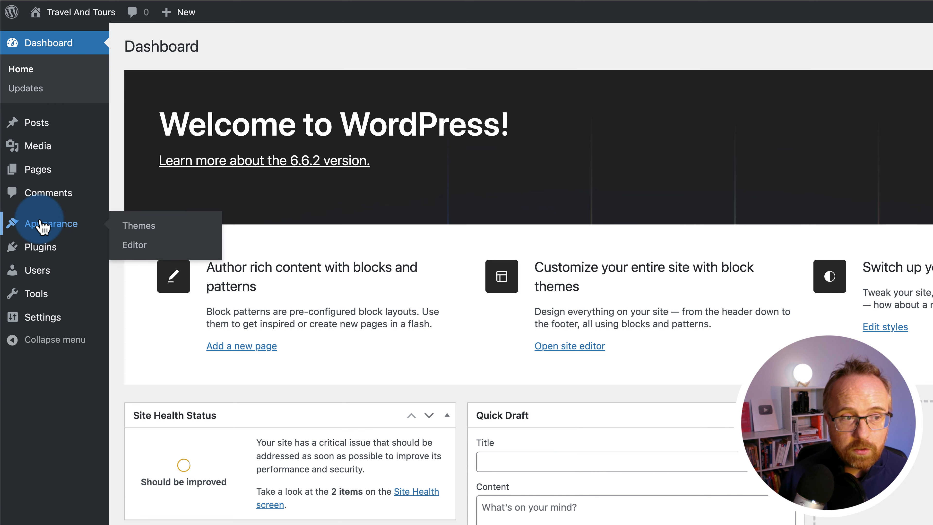
pyautogui.click(140, 230)
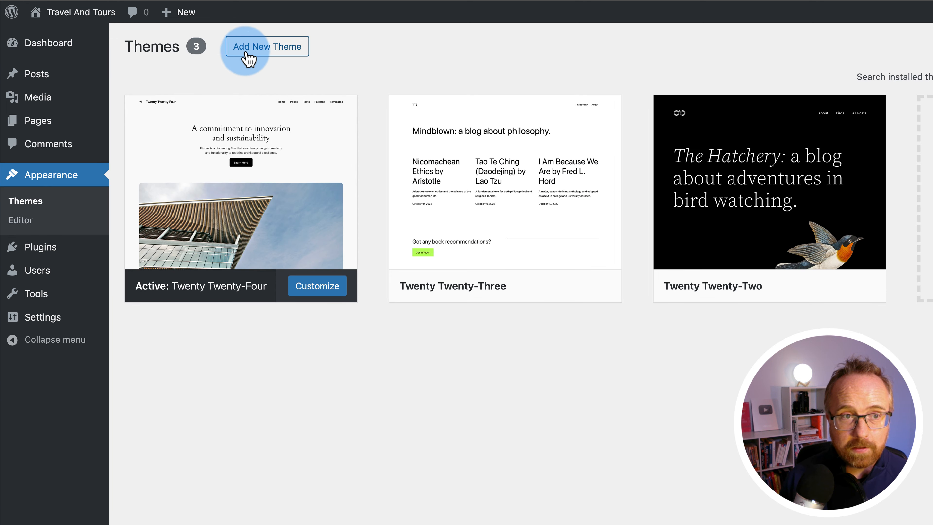
pyautogui.click(261, 63)
pyautogui.click(826, 146)
pyautogui.write('travel')
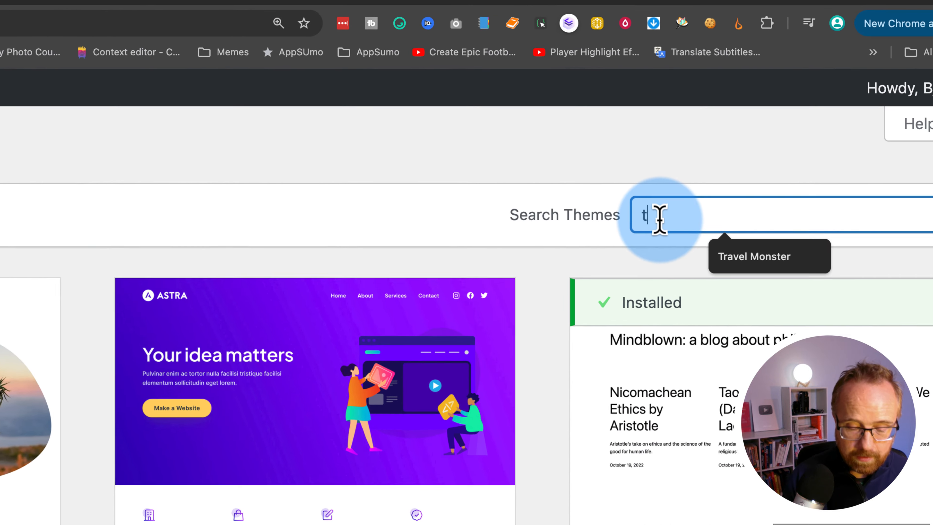
pyautogui.write(' mo')
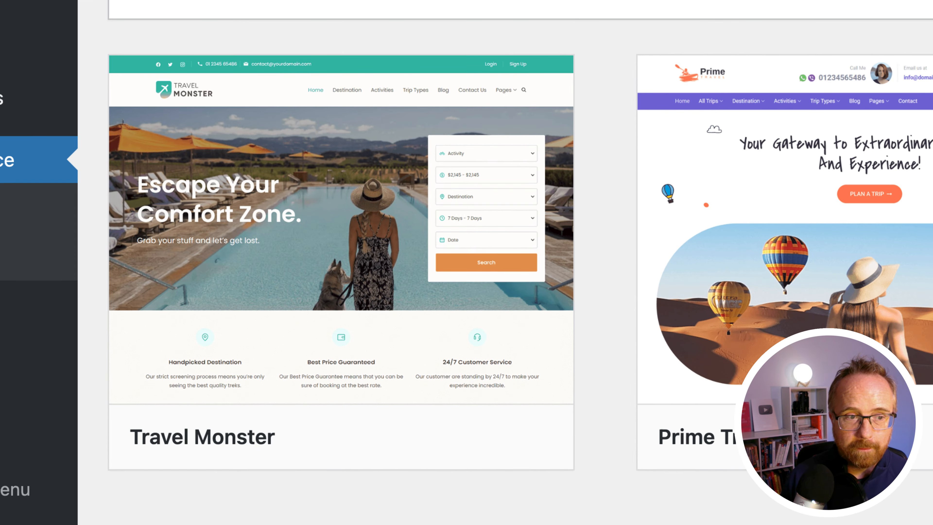
pyautogui.moveTo(466, 460)
pyautogui.click(409, 448)
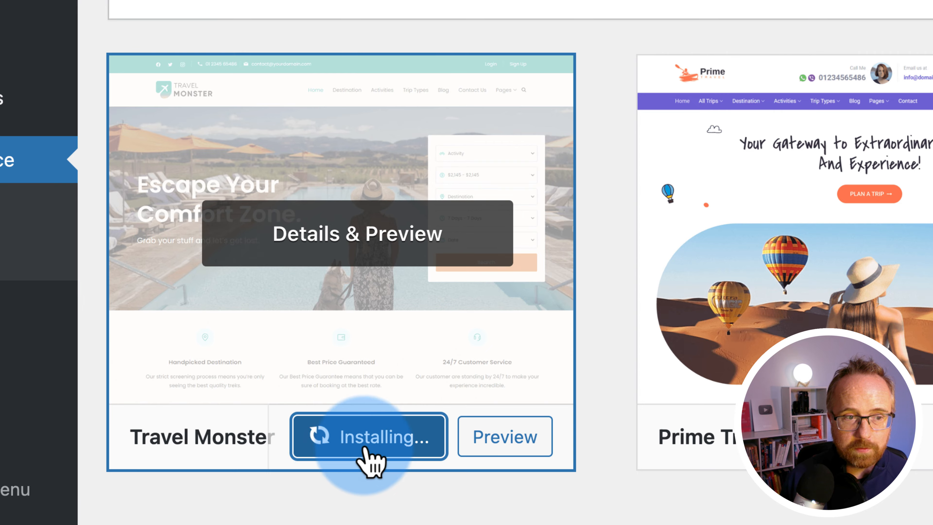
pyautogui.click(381, 451)
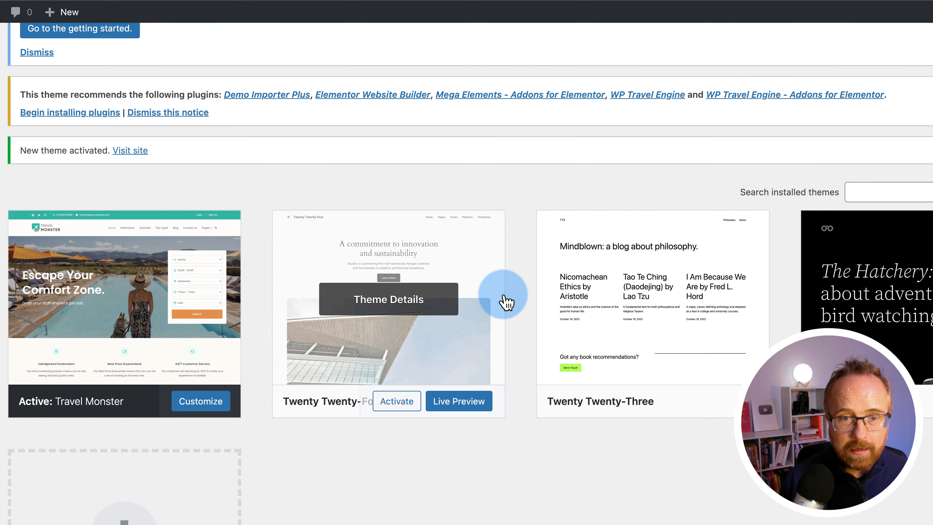
# Step: Delete Twenty Twenty-Four, Twenty Twenty-Three and Twenty Twenty-Two via Theme Details, confirming each with OK
pyautogui.click(415, 297)
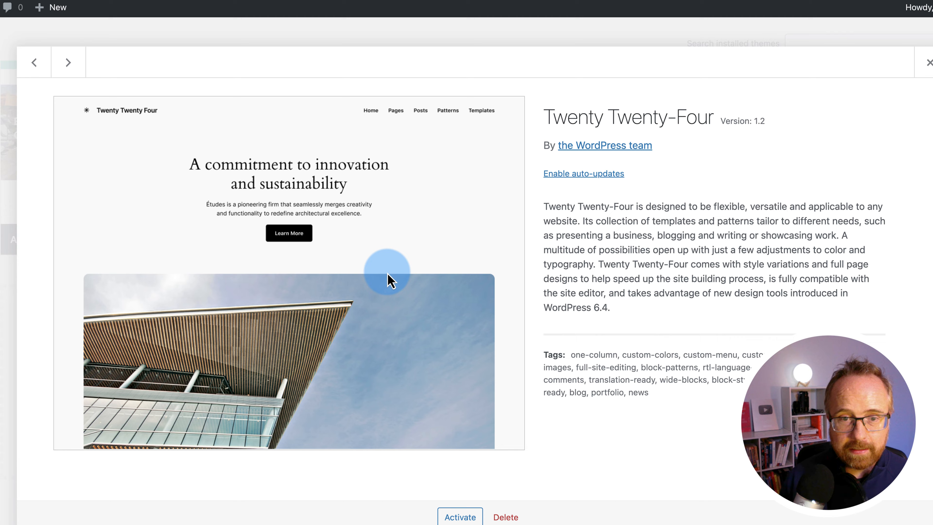
pyautogui.click(502, 512)
pyautogui.click(494, 39)
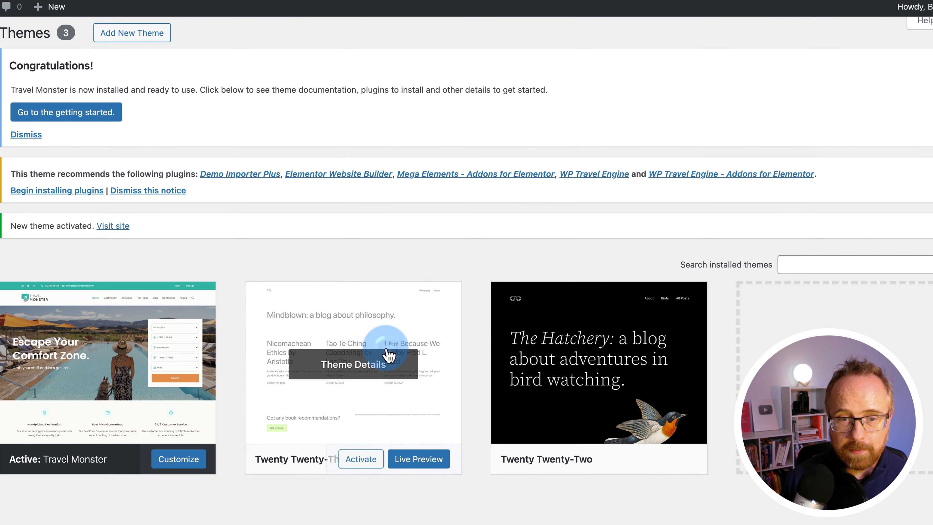
pyautogui.click(390, 355)
pyautogui.click(511, 515)
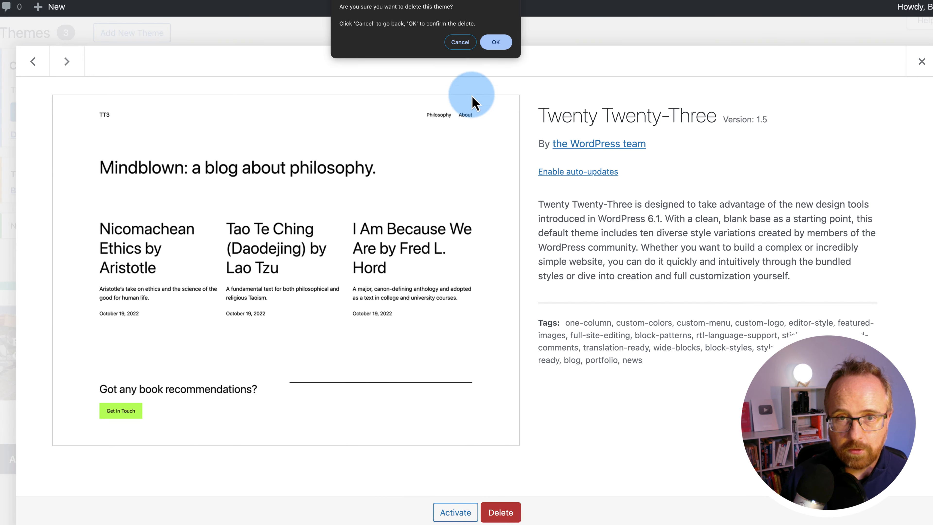
pyautogui.click(496, 43)
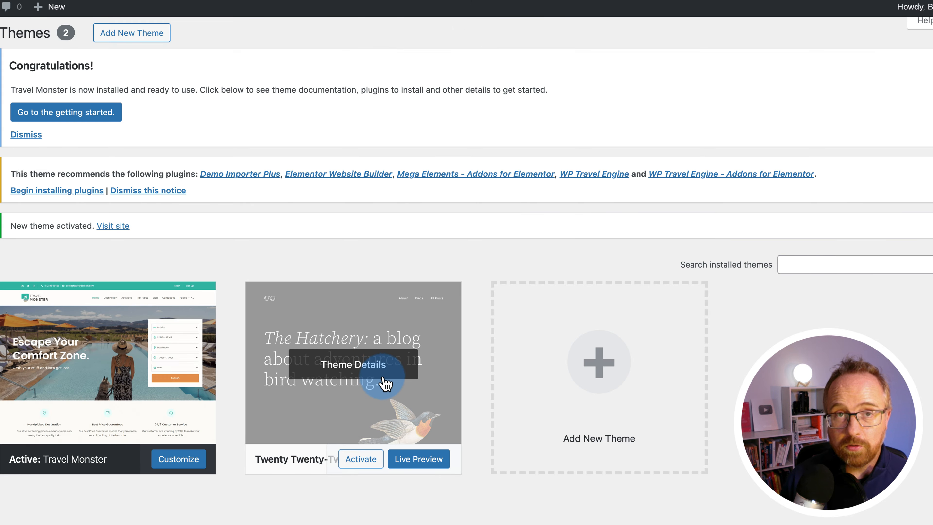
pyautogui.click(383, 377)
pyautogui.click(501, 512)
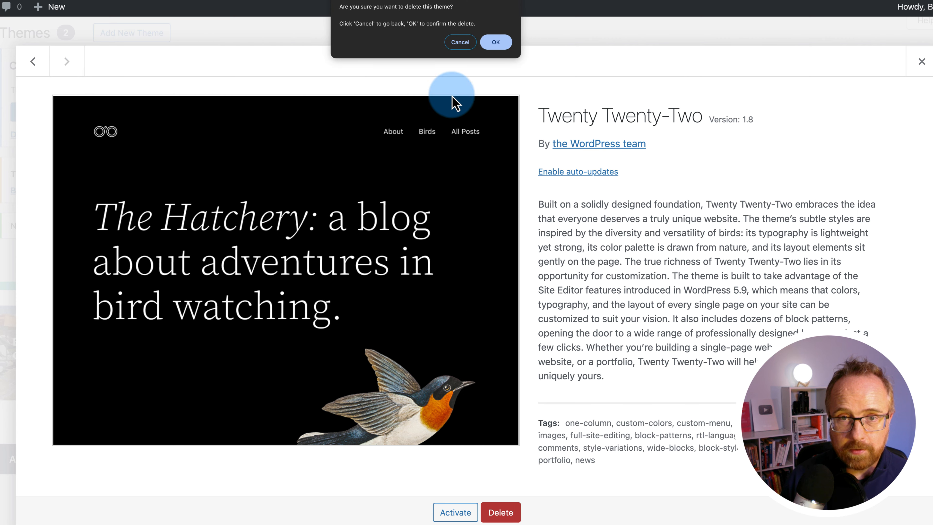
pyautogui.click(497, 43)
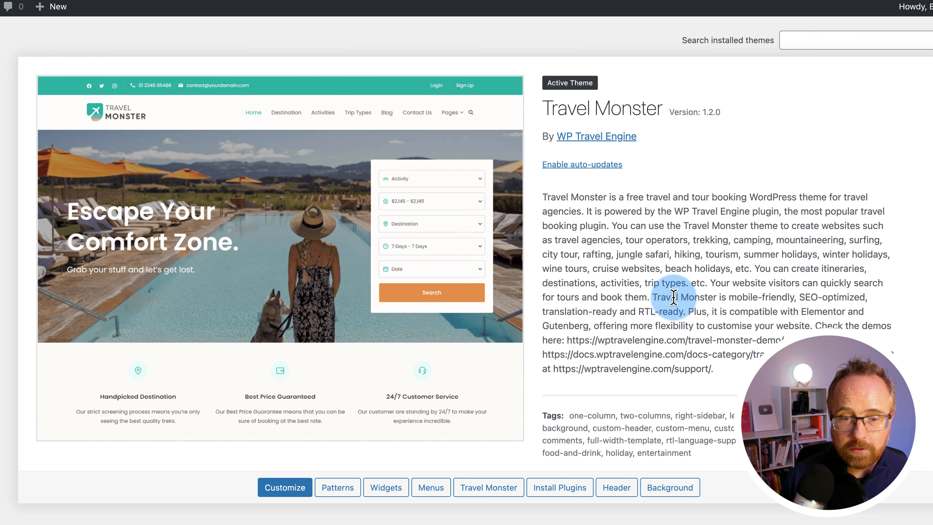
pyautogui.scroll(6, 415, 369)
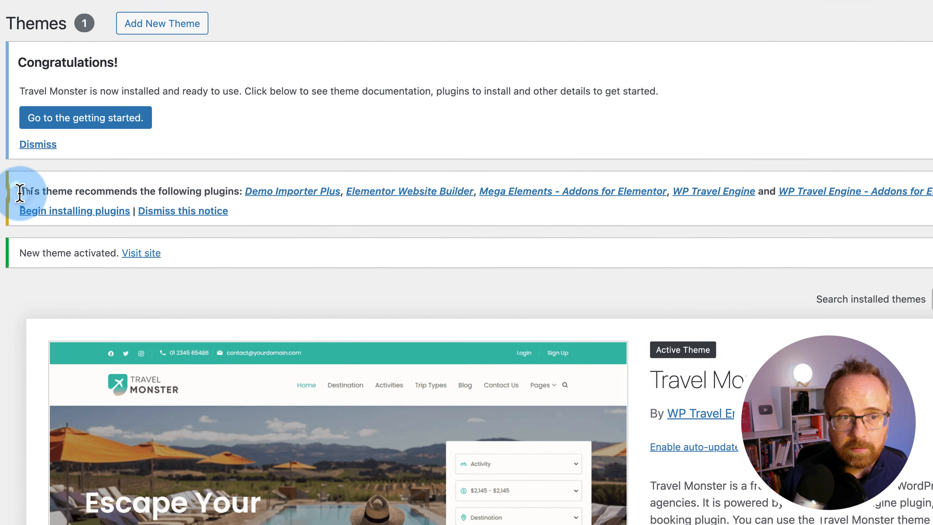
# Step: From the Travel Monster plugin recommendation notice, begin installing the recommended plugins
pyautogui.moveTo(17, 184); pyautogui.dragTo(198, 178)
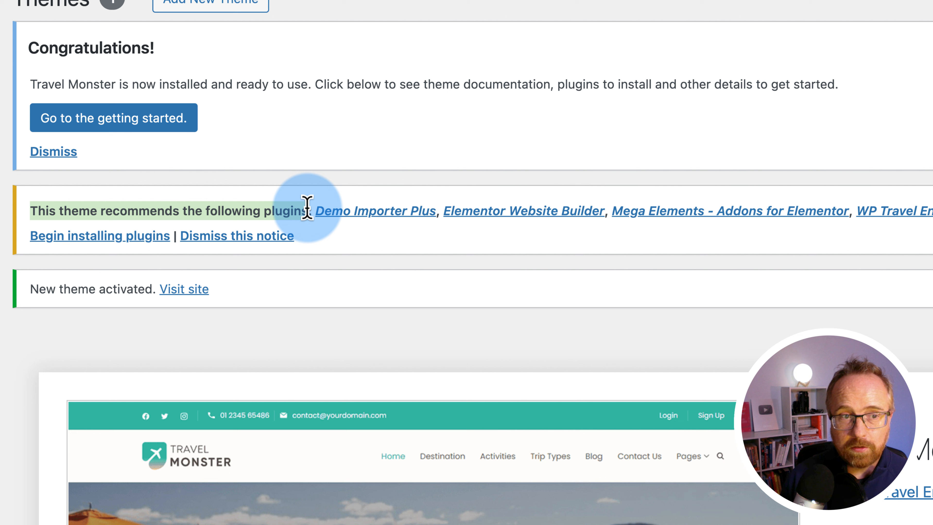
pyautogui.click(87, 183)
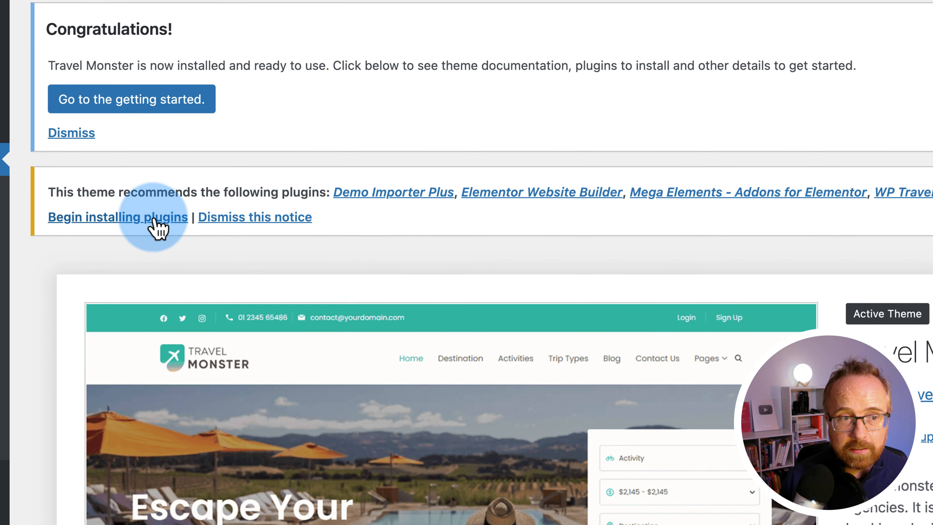
pyautogui.click(154, 217)
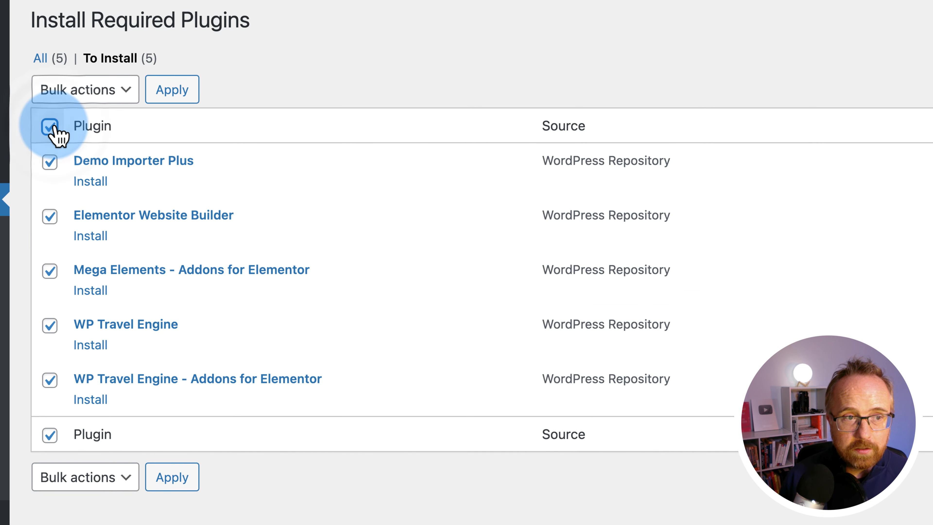
# Step: Apply the Install bulk action to the five checked recommended plugins
pyautogui.click(84, 91)
pyautogui.click(86, 117)
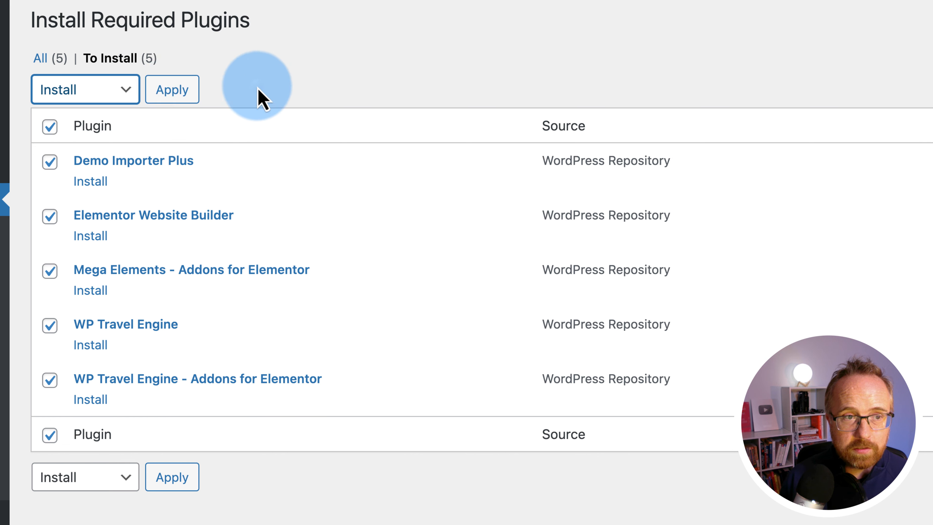
pyautogui.click(148, 93)
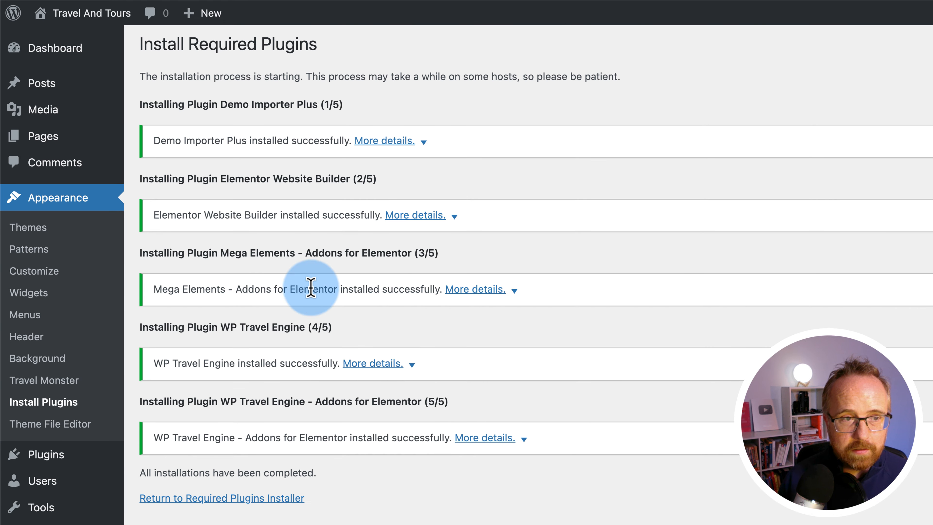
# Step: Bulk-activate the checked plugins from the Installed Plugins list
pyautogui.moveTo(24, 462)
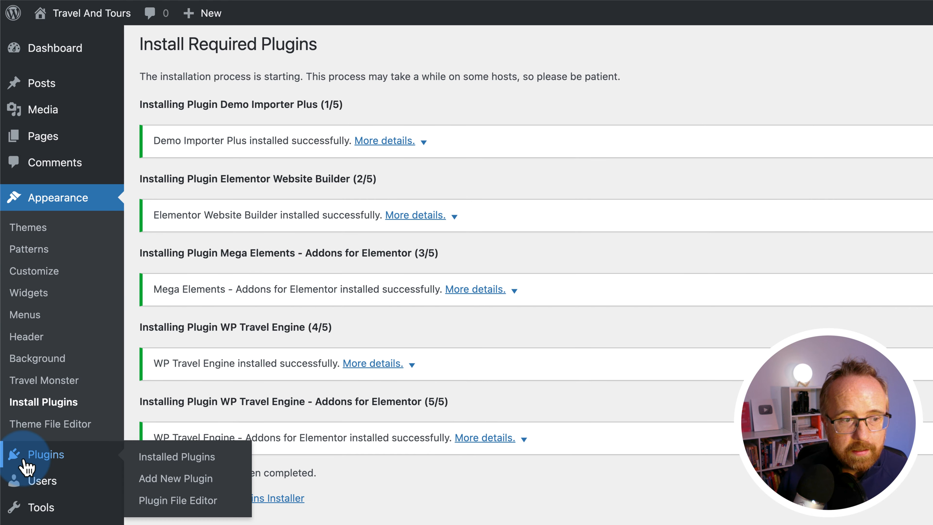
pyautogui.click(55, 464)
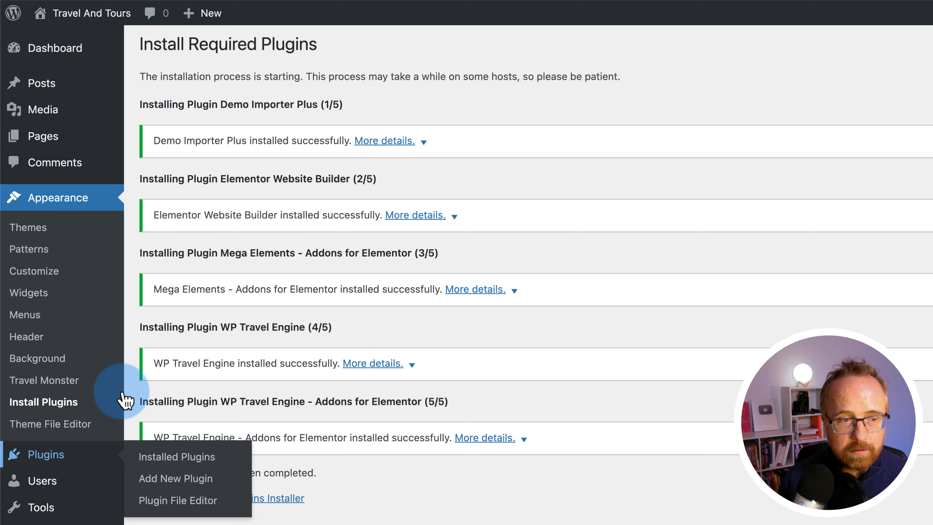
pyautogui.scroll(-3, 288, 252)
pyautogui.scroll(-3, 288, 251)
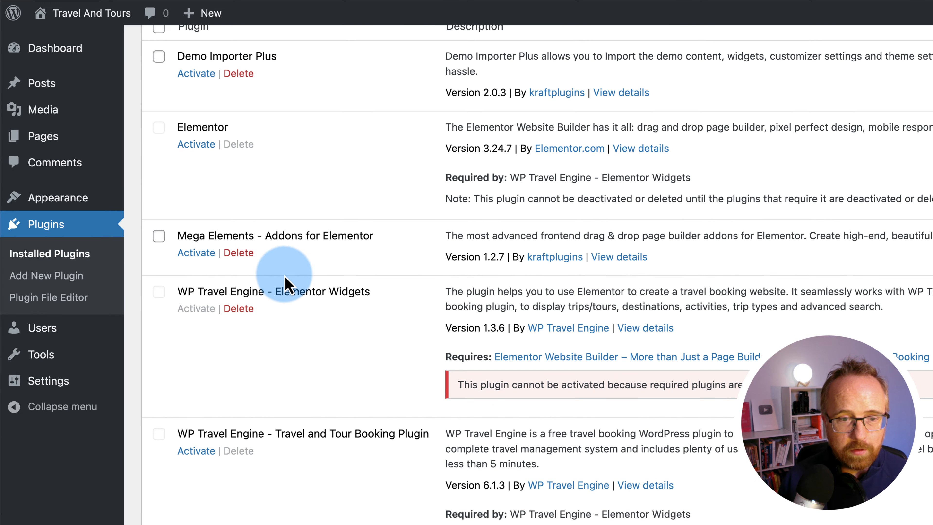
pyautogui.scroll(5, 285, 313)
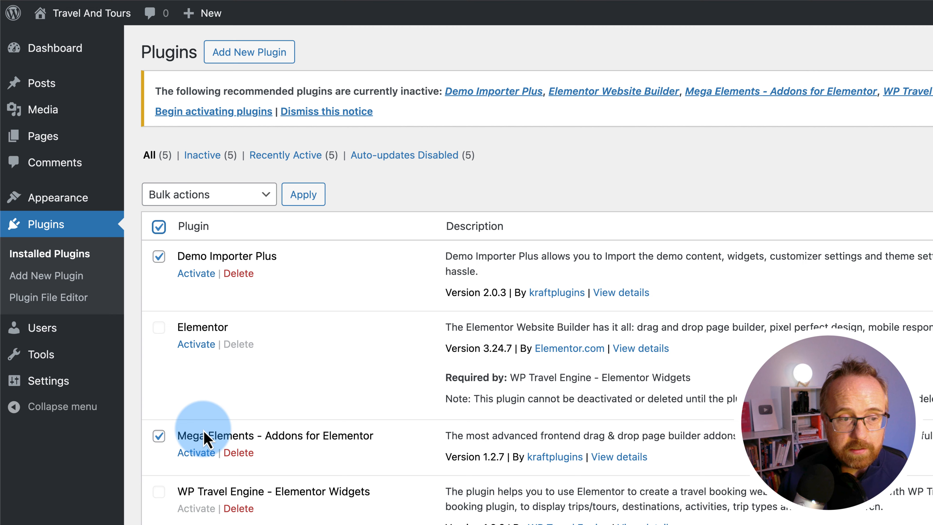
pyautogui.click(203, 201)
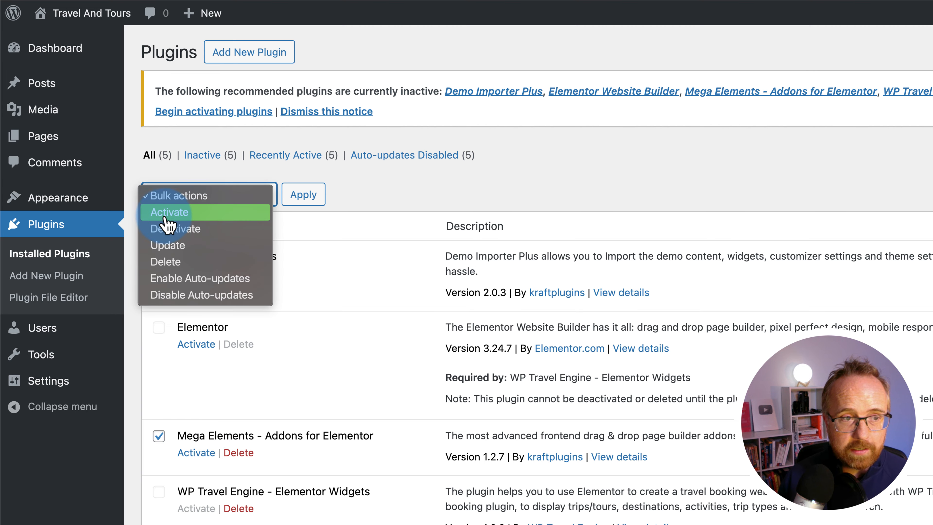
pyautogui.click(185, 213)
pyautogui.click(304, 195)
# Step: Activate Elementor, WP Travel Engine and WP Travel Engine - Elementor Widgets individually
pyautogui.scroll(-10, 344, 290)
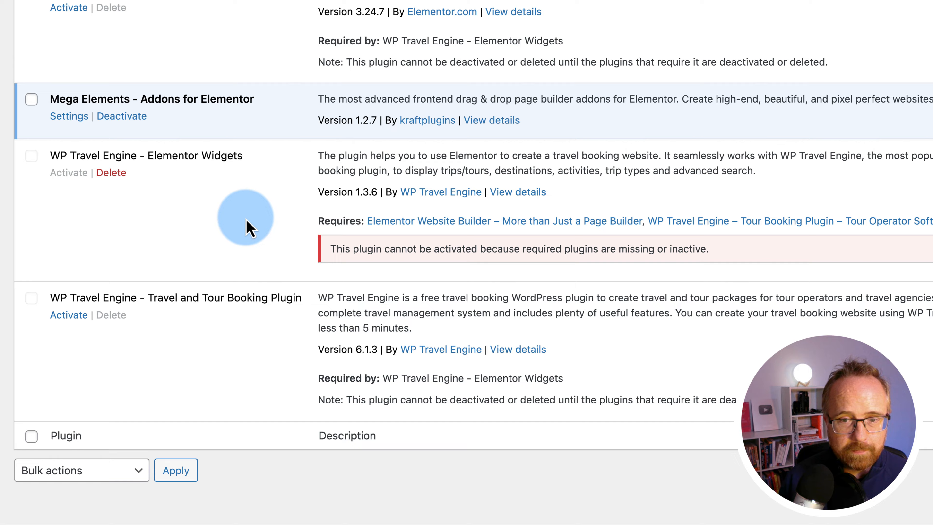
pyautogui.scroll(3, 249, 221)
pyautogui.click(70, 117)
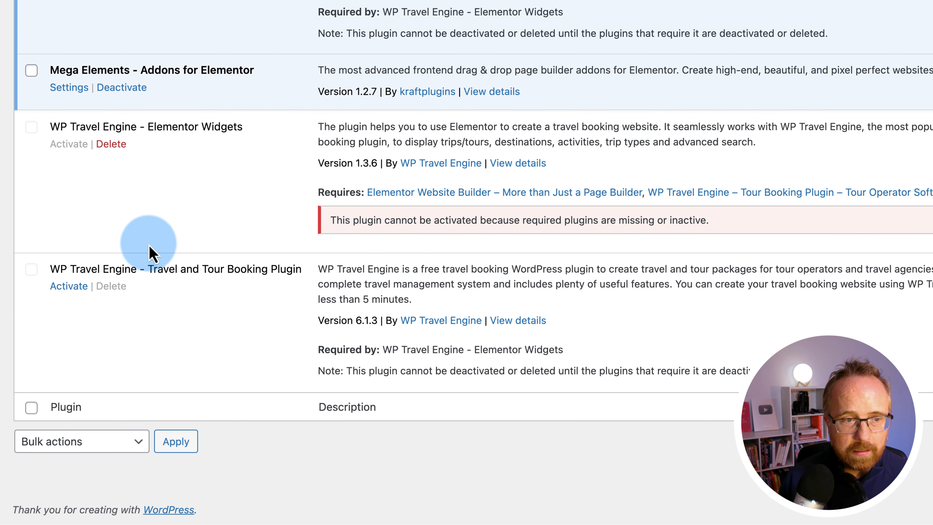
pyautogui.click(69, 286)
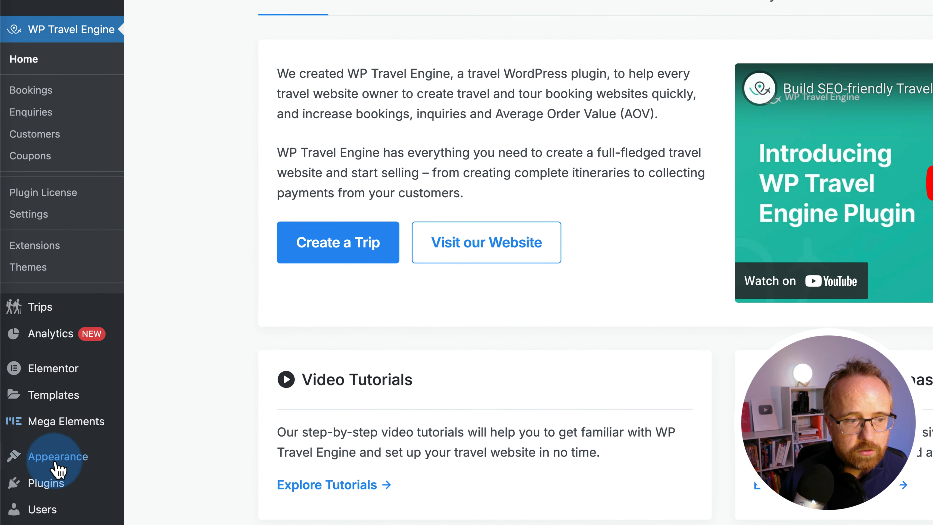
pyautogui.click(46, 483)
pyautogui.scroll(-5, 244, 410)
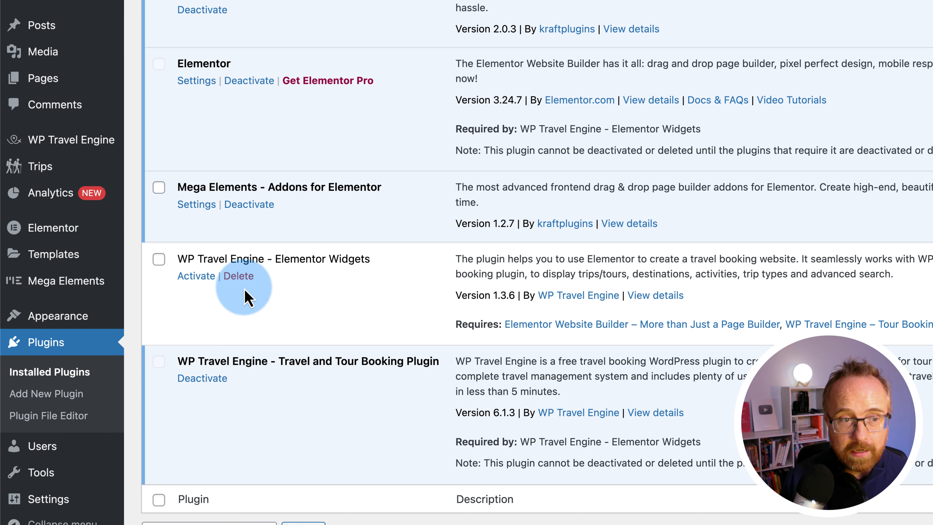
pyautogui.click(200, 276)
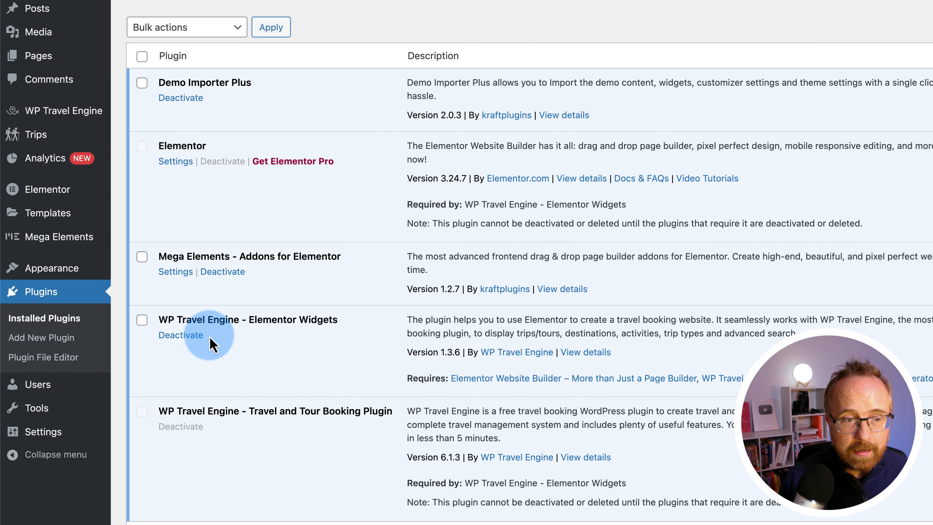
# Step: Confirm all five plugins are active, with WP Travel Engine, Trips, Elementor and Mega Elements sections added
pyautogui.scroll(-3, 210, 344)
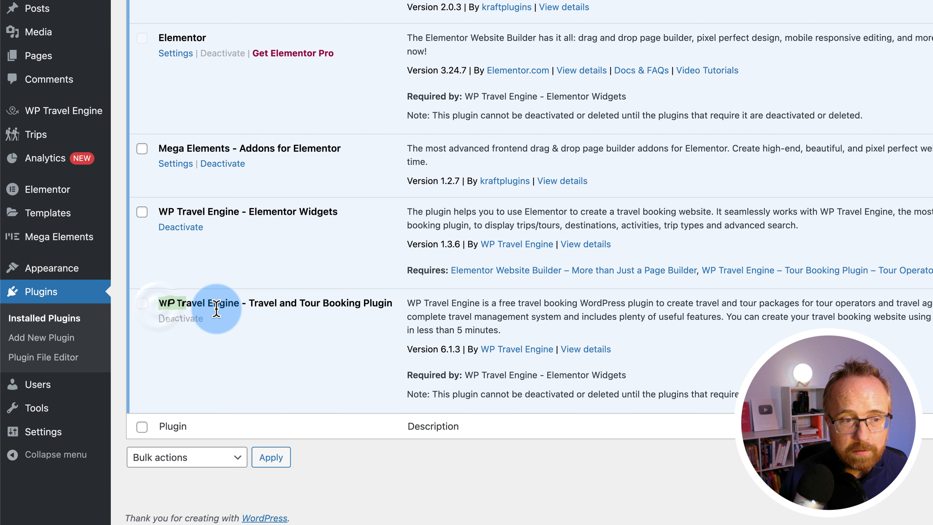
pyautogui.tripleClick(264, 308)
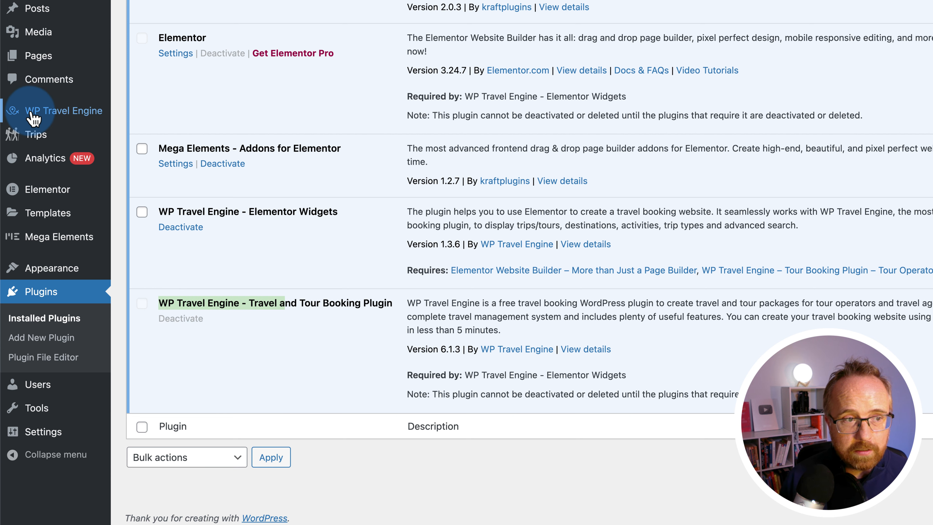
pyautogui.moveTo(63, 118)
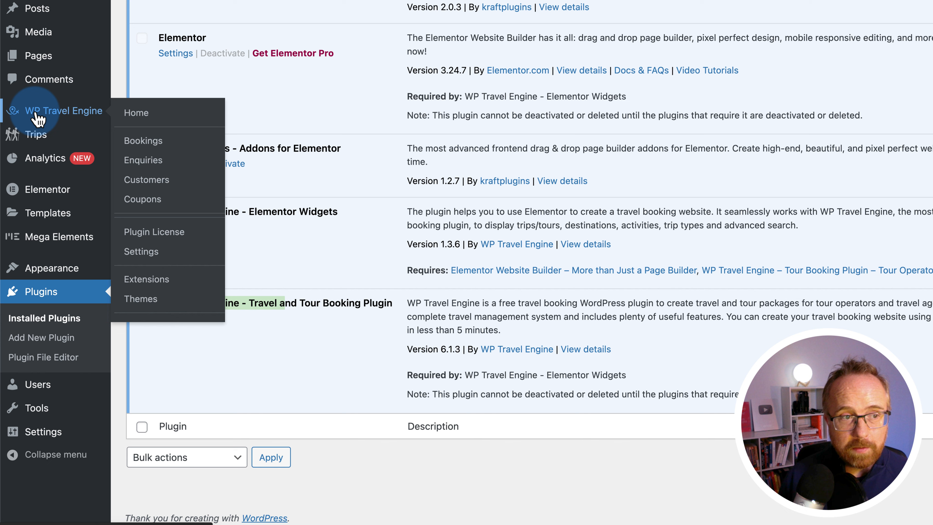
pyautogui.moveTo(39, 140)
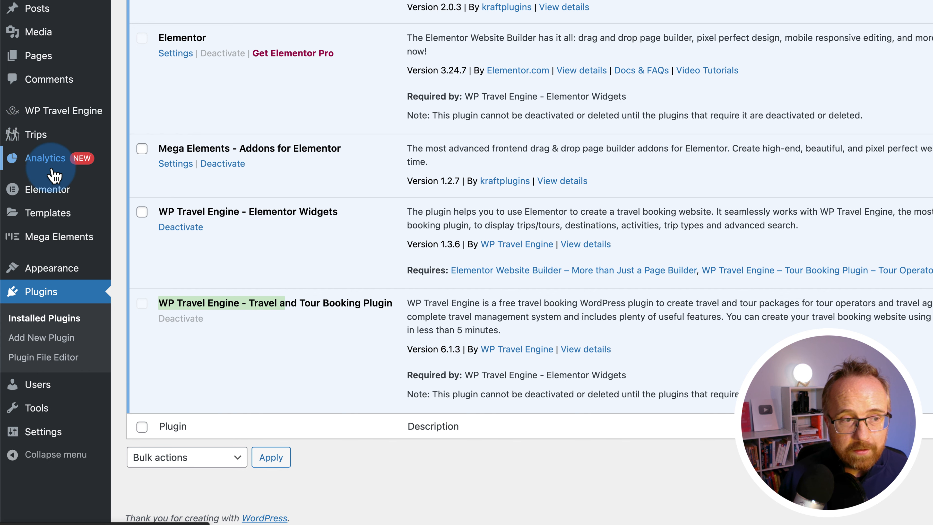
pyautogui.scroll(4, 215, 159)
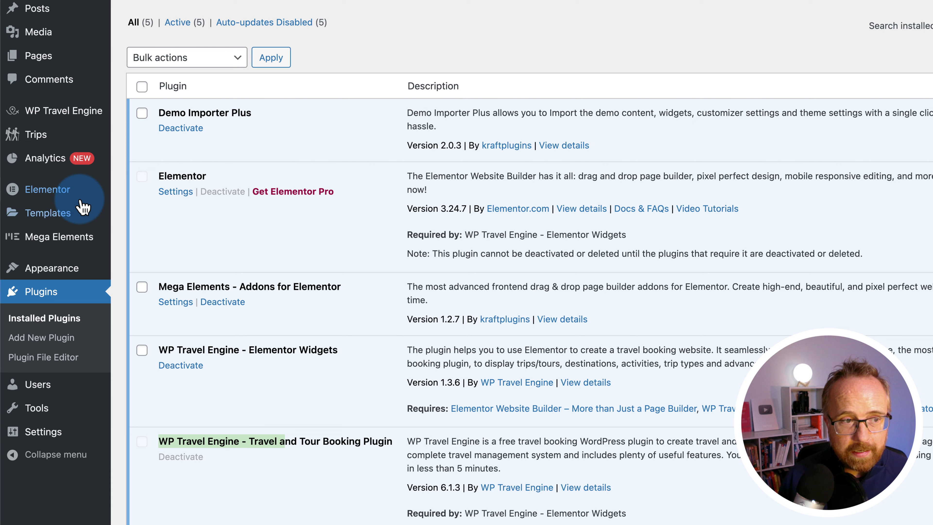
pyautogui.moveTo(33, 252)
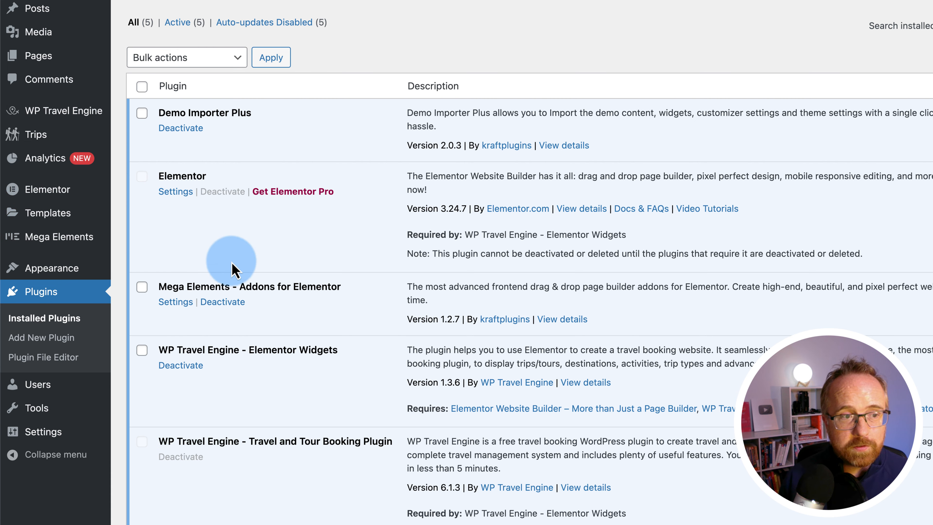
pyautogui.scroll(2, 367, 250)
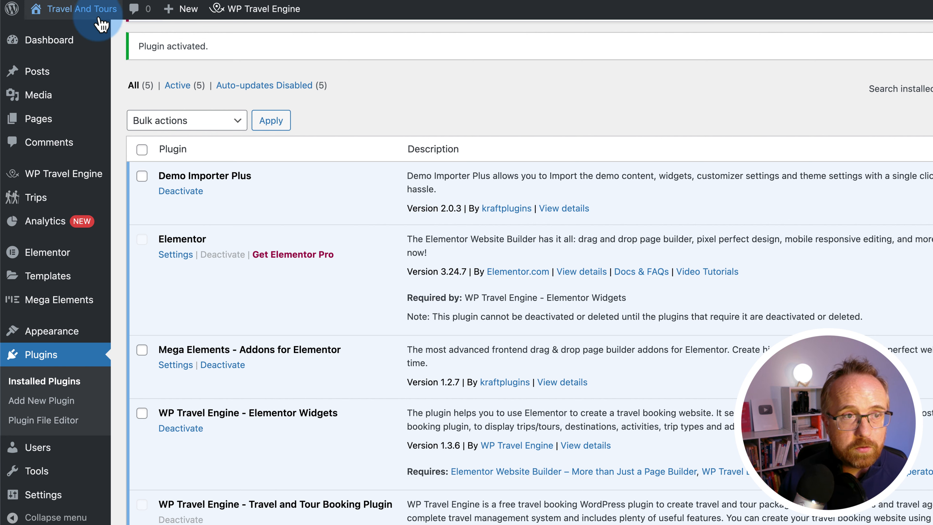
# Step: View the site's front page from the admin bar and reload it
pyautogui.click(141, 1)
pyautogui.scroll(15, 62, 104)
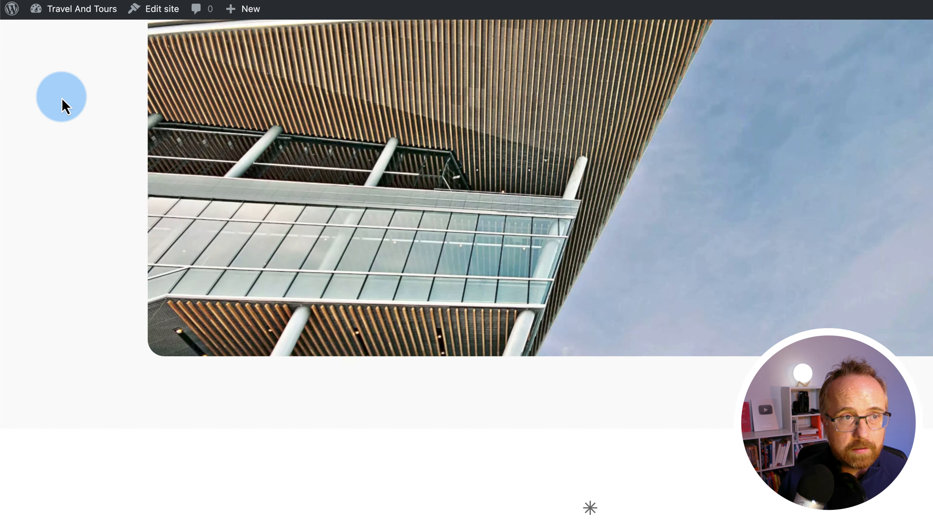
pyautogui.click(49, 1)
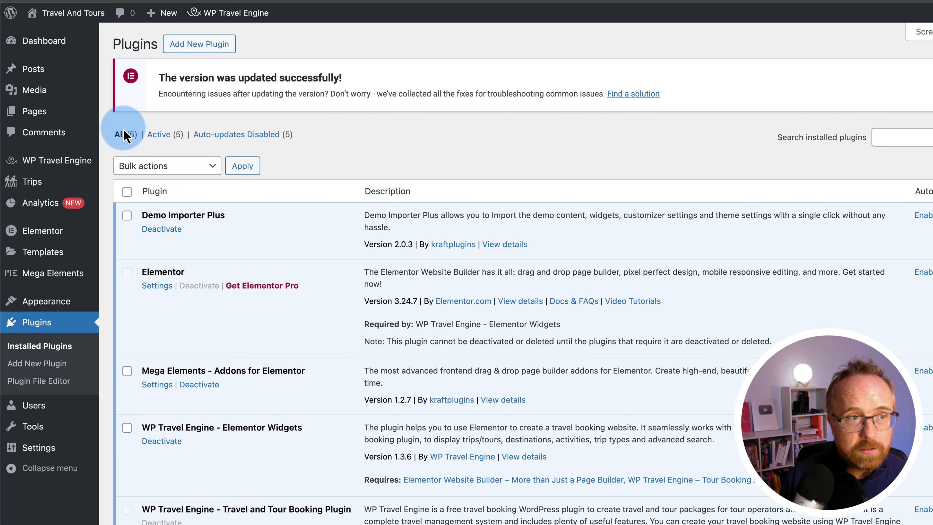
# Step: Go to Demo Importer Plus's Available Templates page from the admin sidebar
pyautogui.moveTo(74, 302)
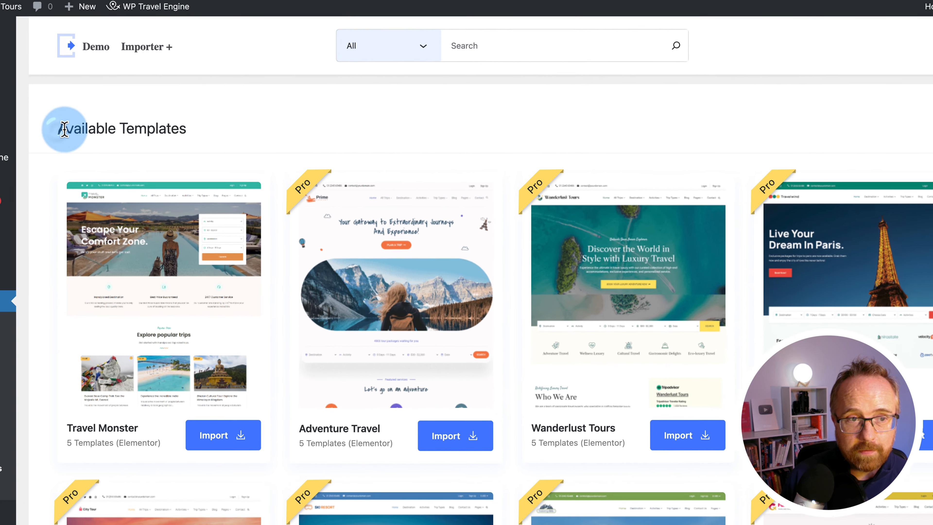
pyautogui.moveTo(154, 143); pyautogui.dragTo(313, 152)
pyautogui.scroll(-1, 235, 185)
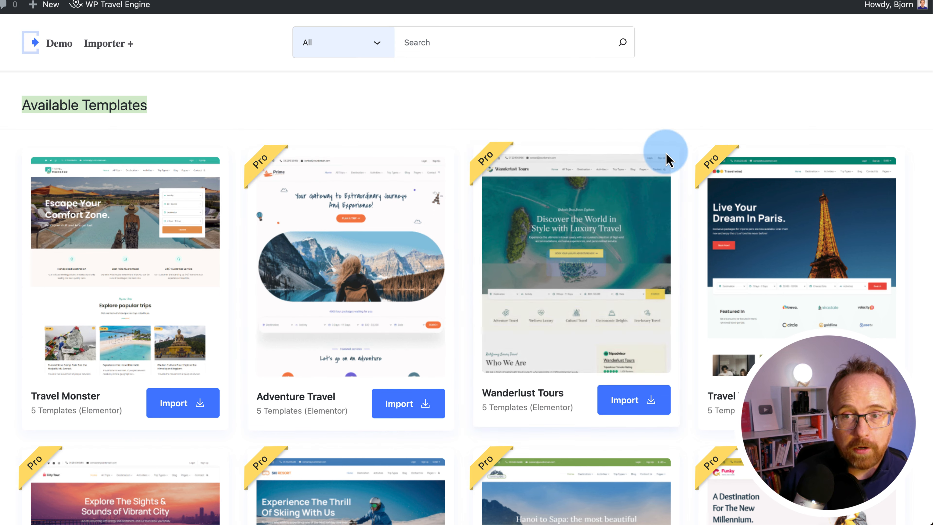
pyautogui.scroll(-1, 232, 237)
pyautogui.scroll(-10, 232, 243)
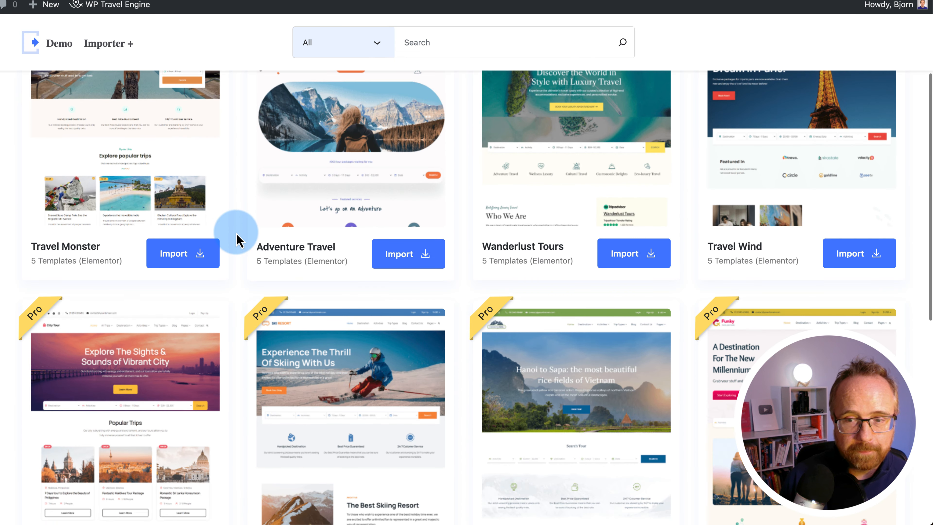
pyautogui.scroll(-2, 235, 237)
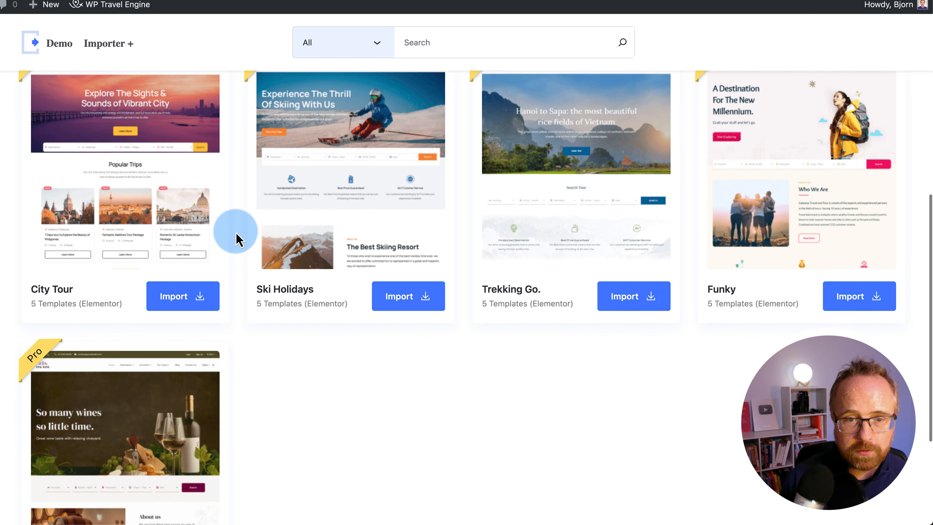
pyautogui.scroll(4, 233, 319)
pyautogui.scroll(8, 230, 320)
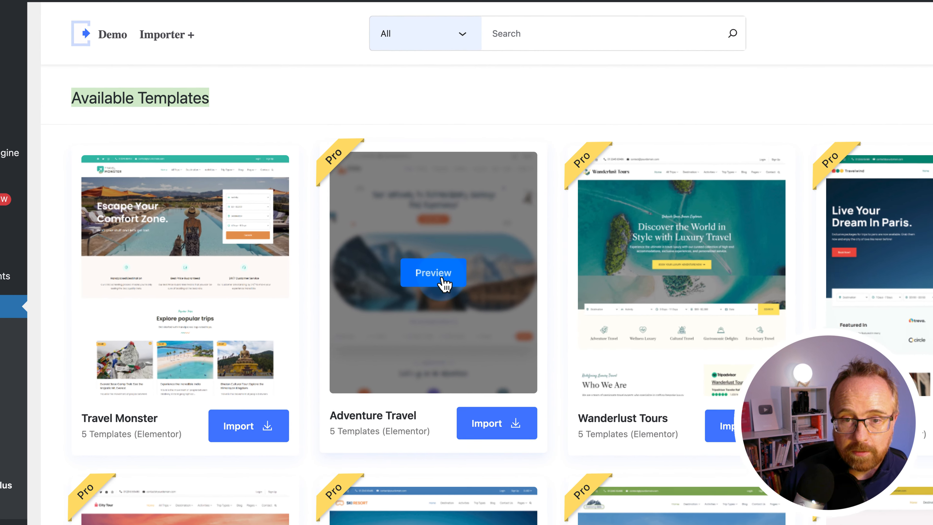
pyautogui.click(351, 259)
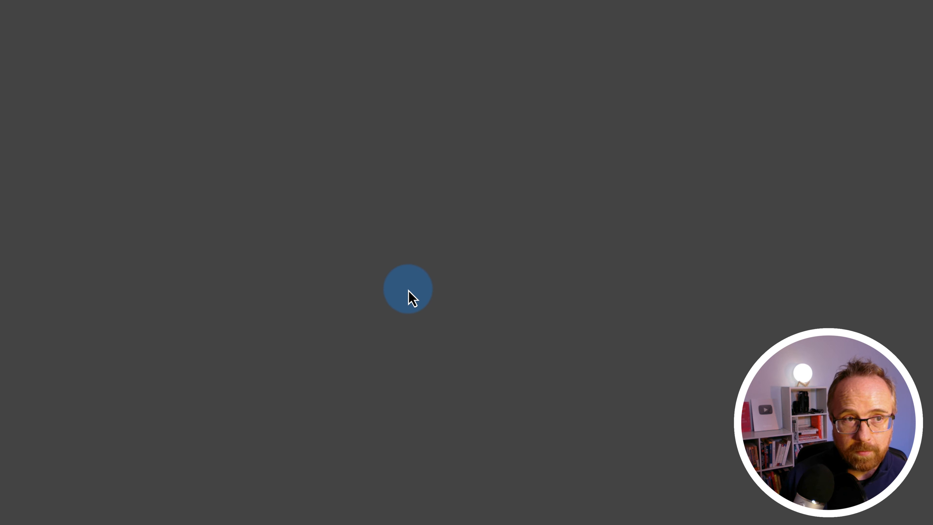
pyautogui.scroll(-5, 321, 276)
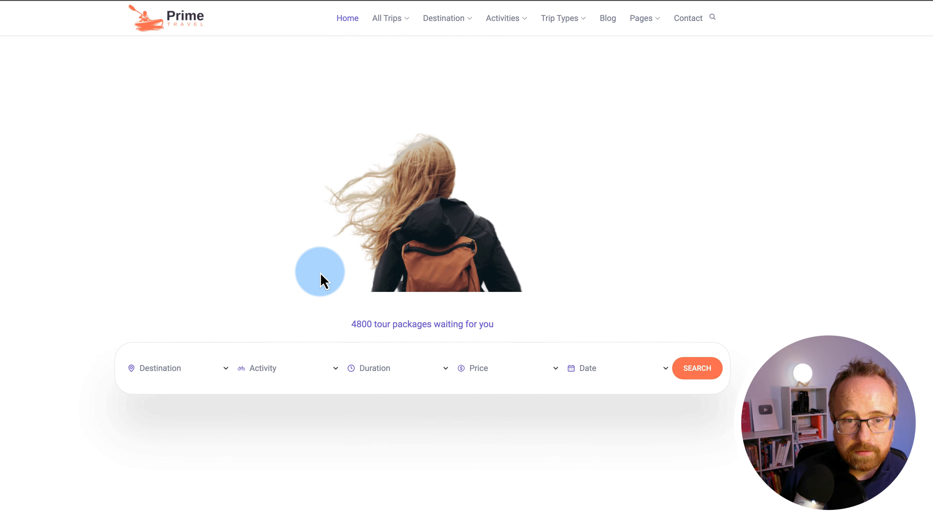
pyautogui.scroll(-2, 322, 276)
pyautogui.scroll(-3, 322, 277)
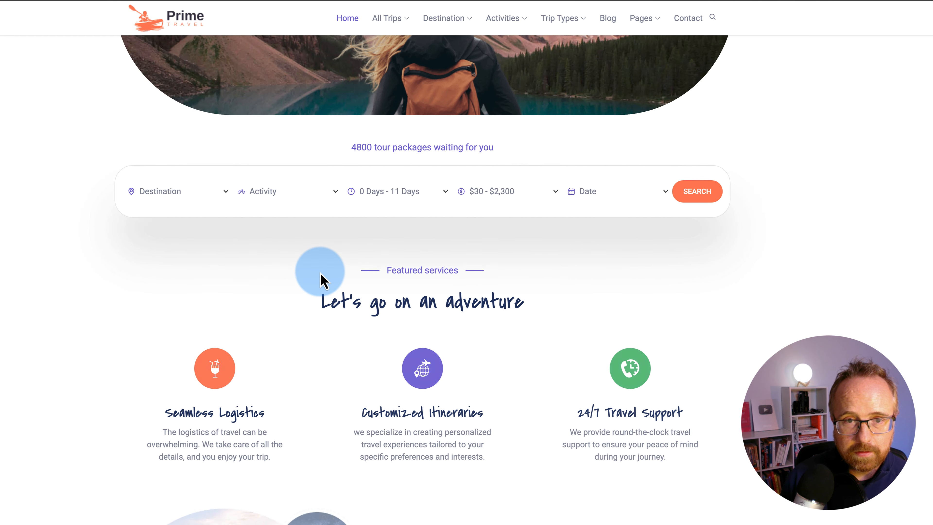
pyautogui.scroll(-11, 322, 276)
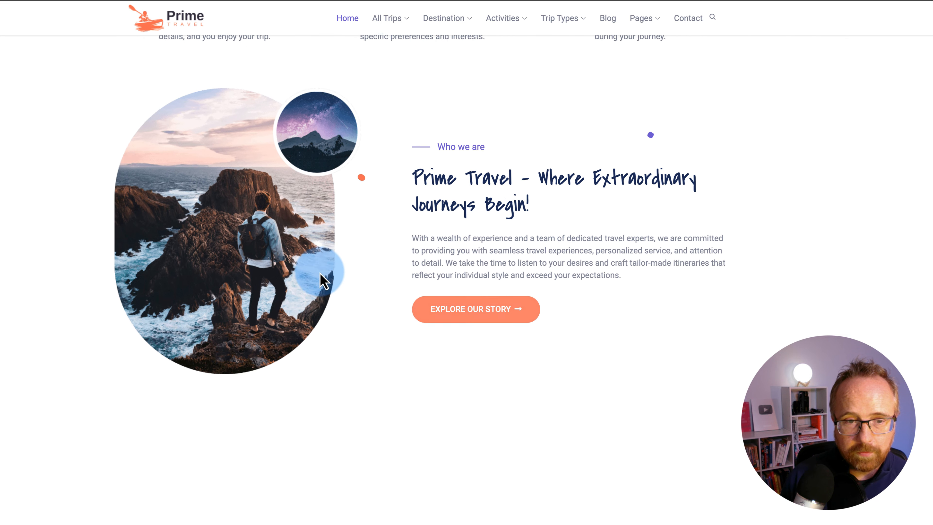
pyautogui.scroll(-4, 322, 276)
pyautogui.scroll(5, 279, 242)
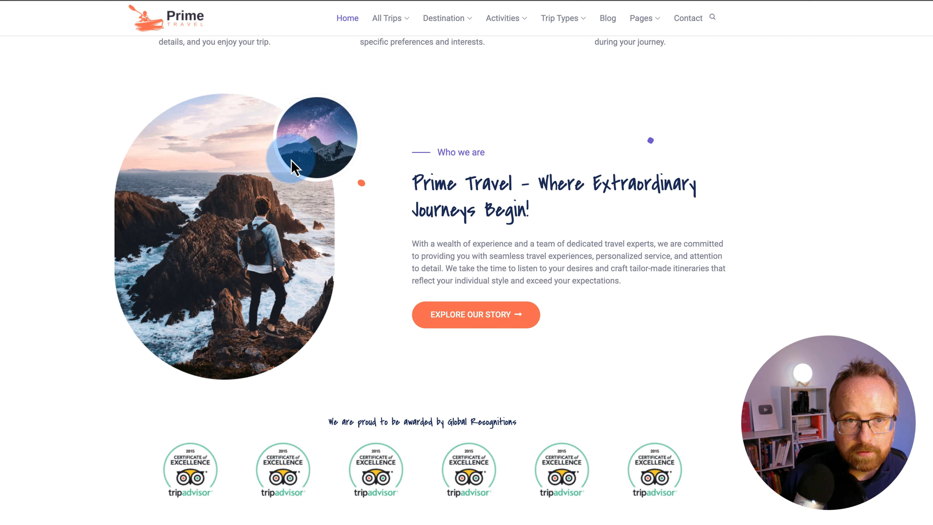
pyautogui.scroll(-18, 229, 323)
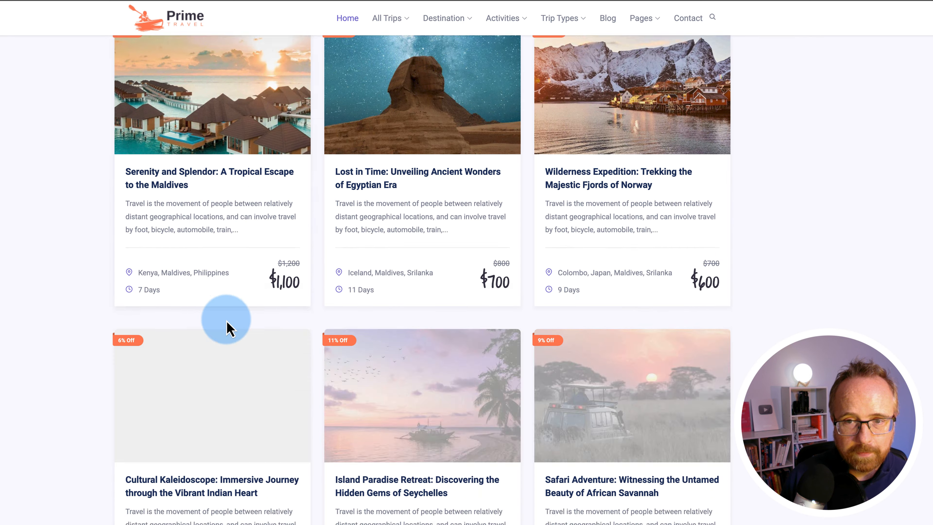
pyautogui.scroll(-20, 227, 323)
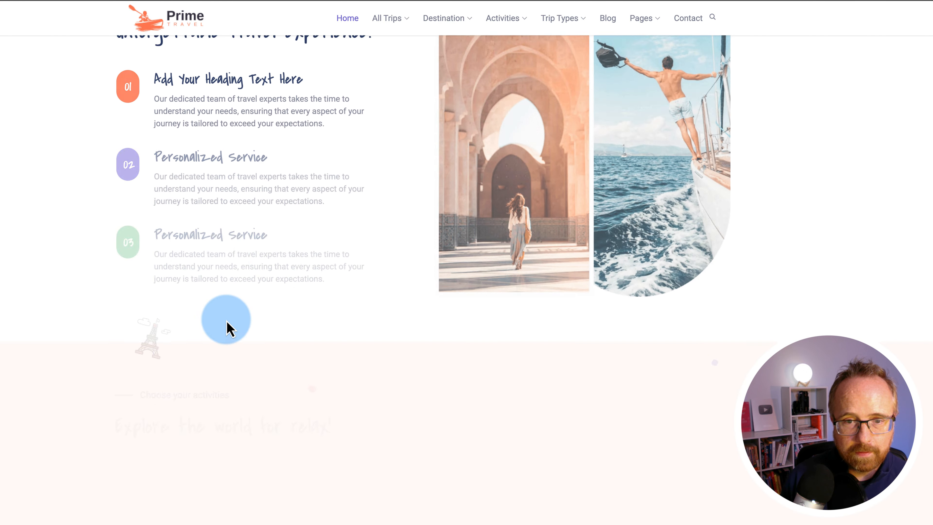
pyautogui.scroll(-6, 227, 328)
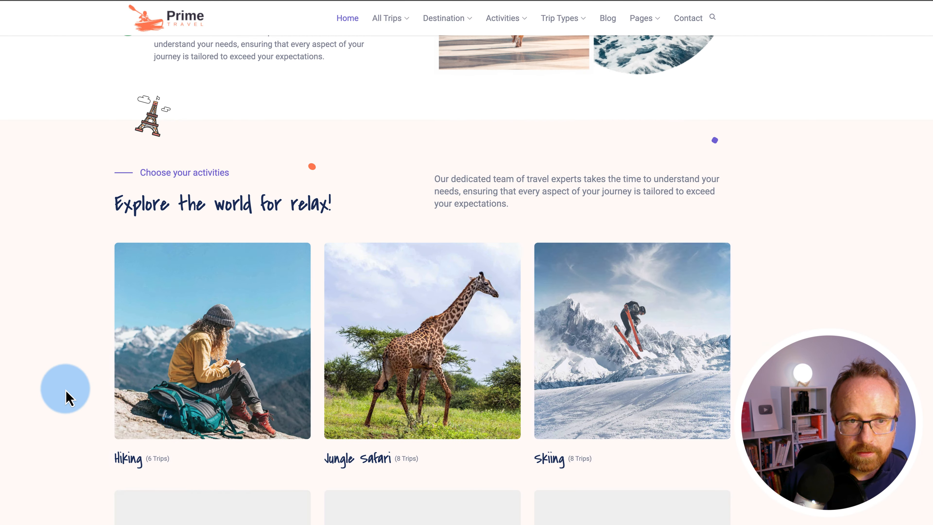
pyautogui.scroll(2, 72, 365)
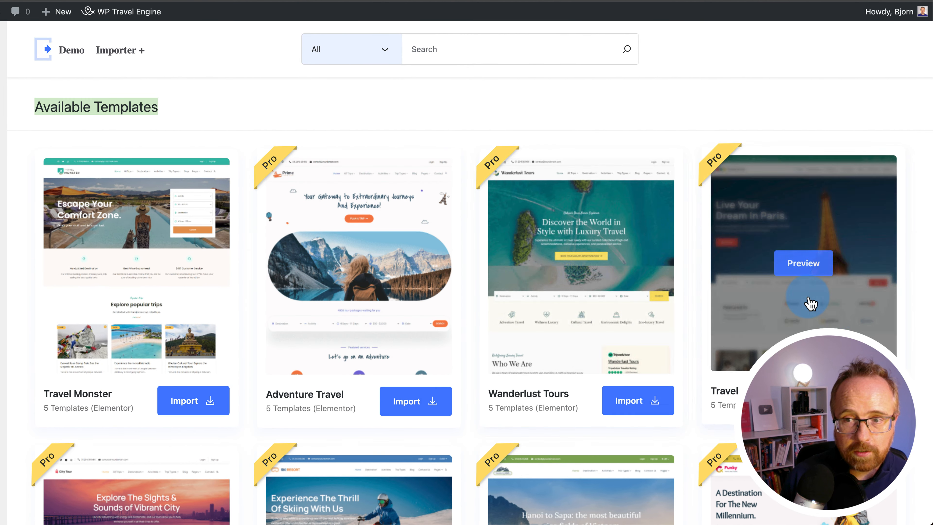
pyautogui.scroll(-3, 173, 411)
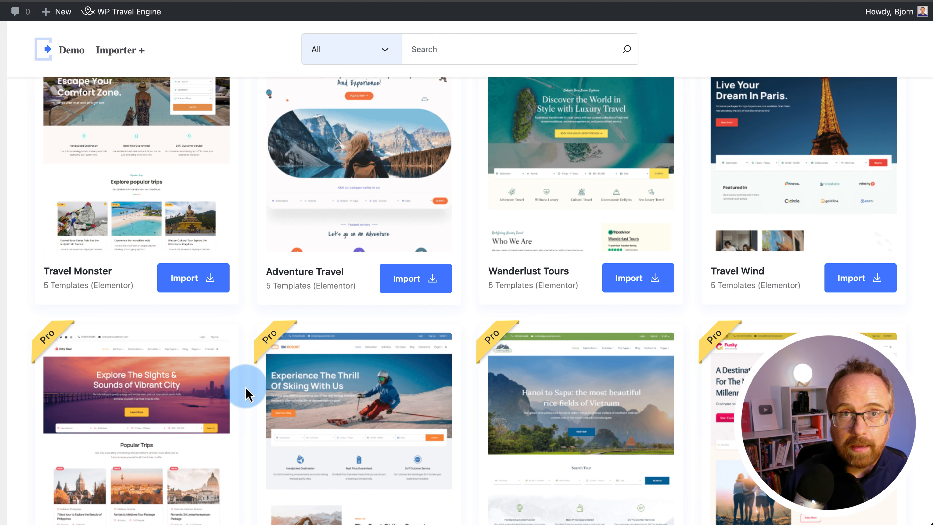
pyautogui.scroll(4, 245, 405)
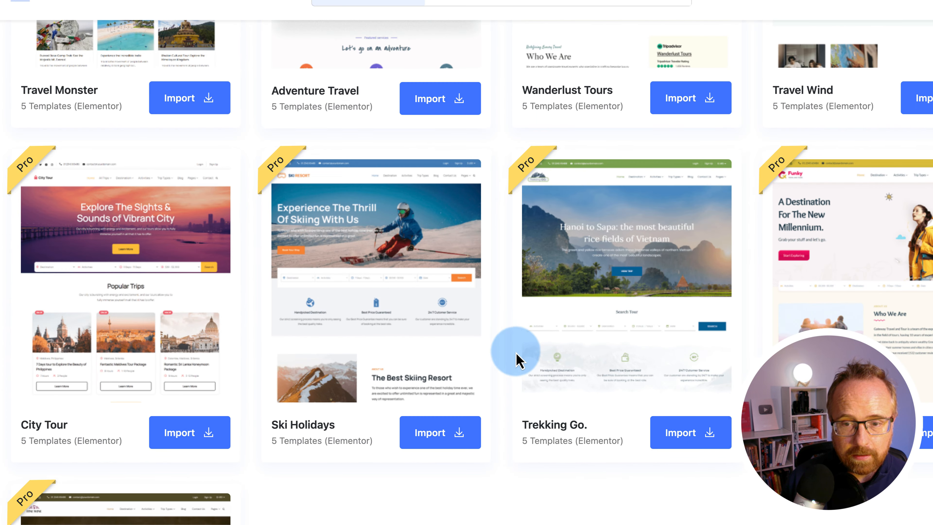
pyautogui.scroll(-5, 641, 355)
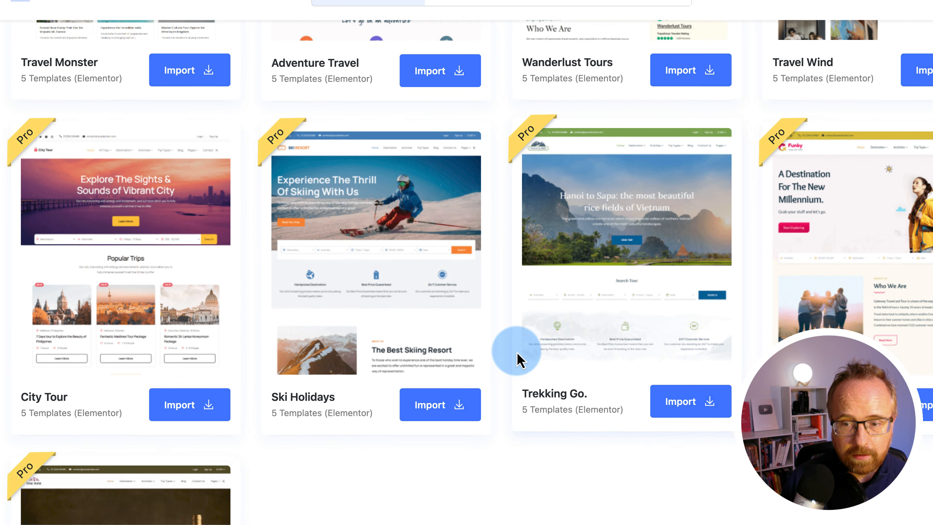
pyautogui.scroll(-5, 510, 360)
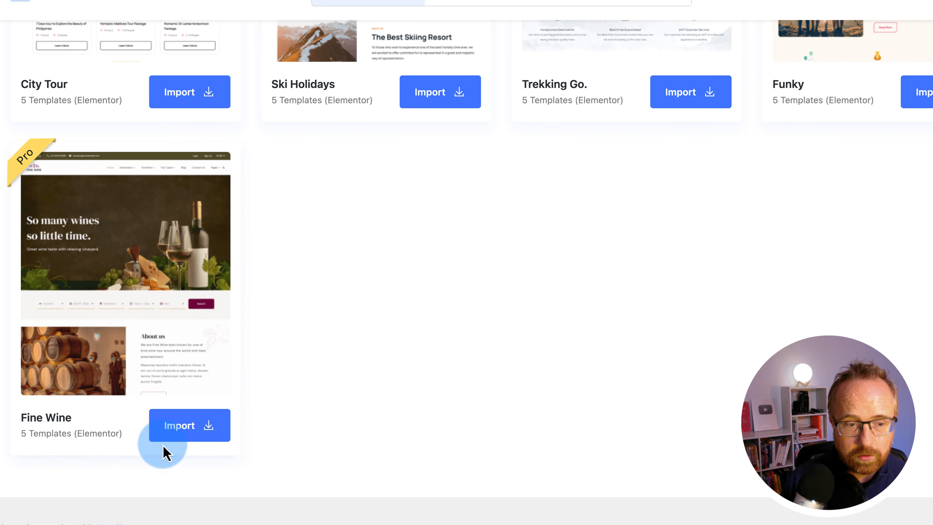
pyautogui.scroll(10, 220, 408)
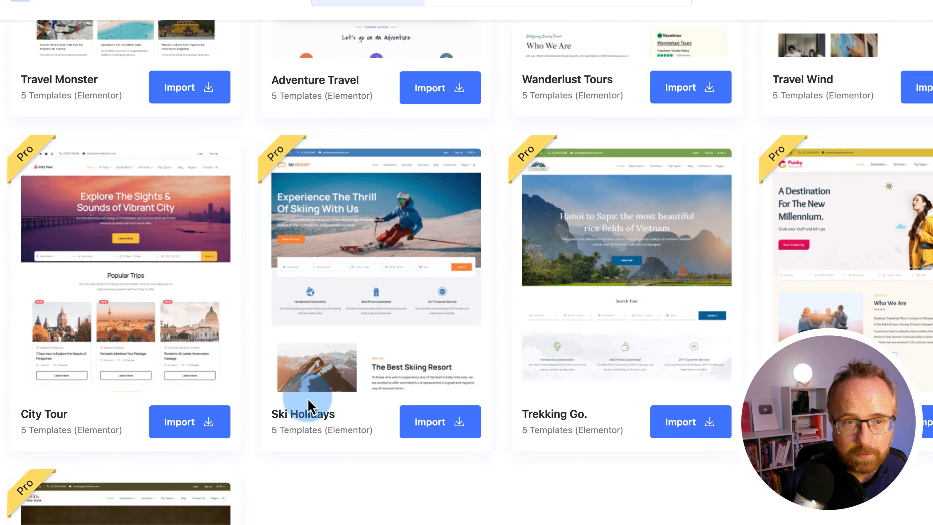
pyautogui.scroll(-1, 244, 391)
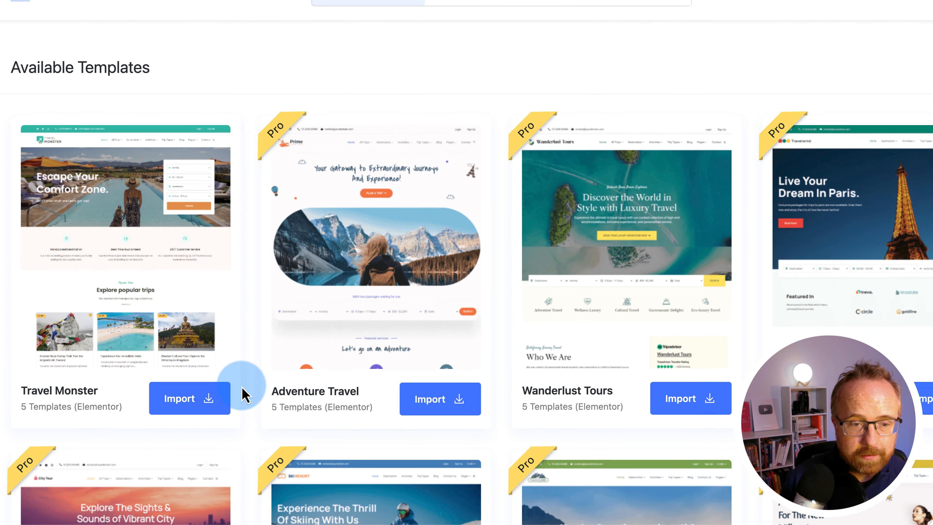
# Step: Open the Travel Monster demo and browse its Home, About Us, Our Team, Contact Us and FAQ's templates
pyautogui.click(187, 400)
pyautogui.scroll(-4, 135, 401)
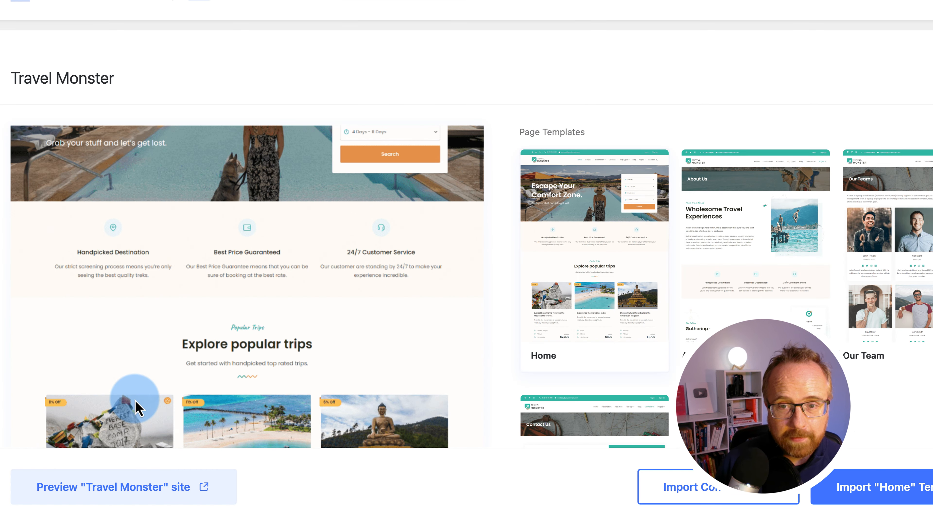
pyautogui.scroll(-6, 652, 282)
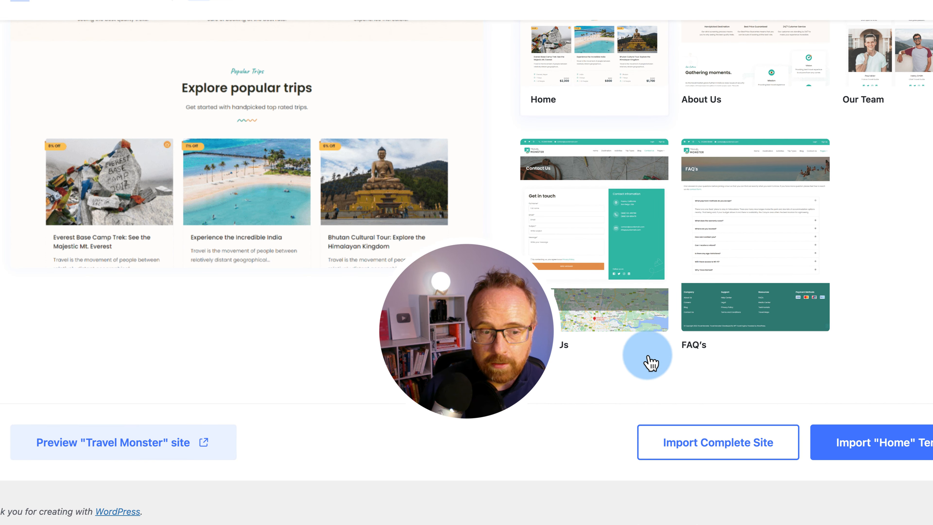
pyautogui.scroll(4, 647, 362)
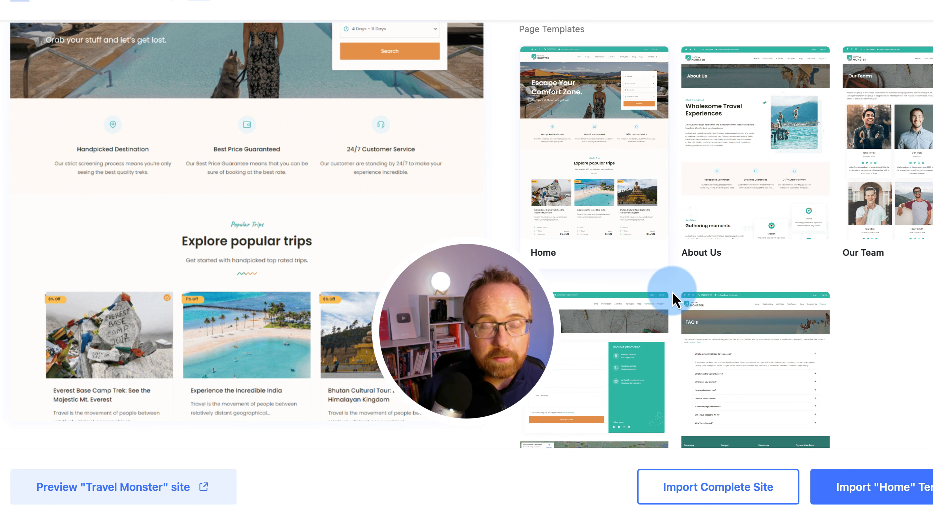
pyautogui.scroll(-2, 685, 350)
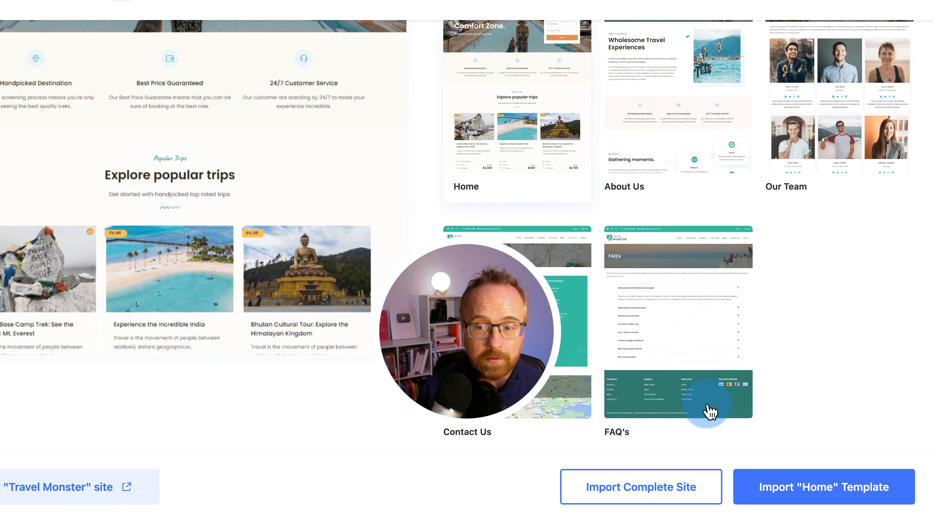
pyautogui.scroll(-1, 831, 408)
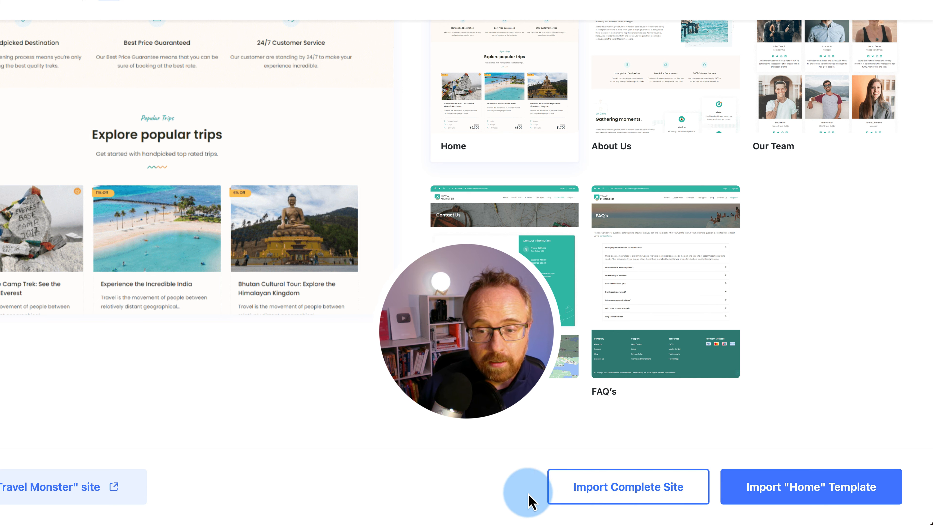
# Step: Choose the complete Travel Monster site import, accept the override warning and pass the server connection check
pyautogui.click(644, 502)
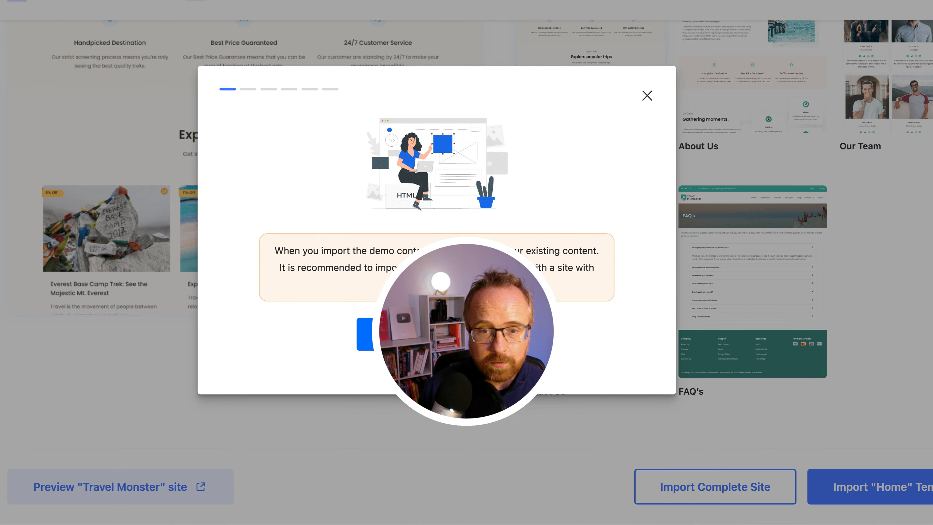
pyautogui.moveTo(332, 251); pyautogui.dragTo(553, 285)
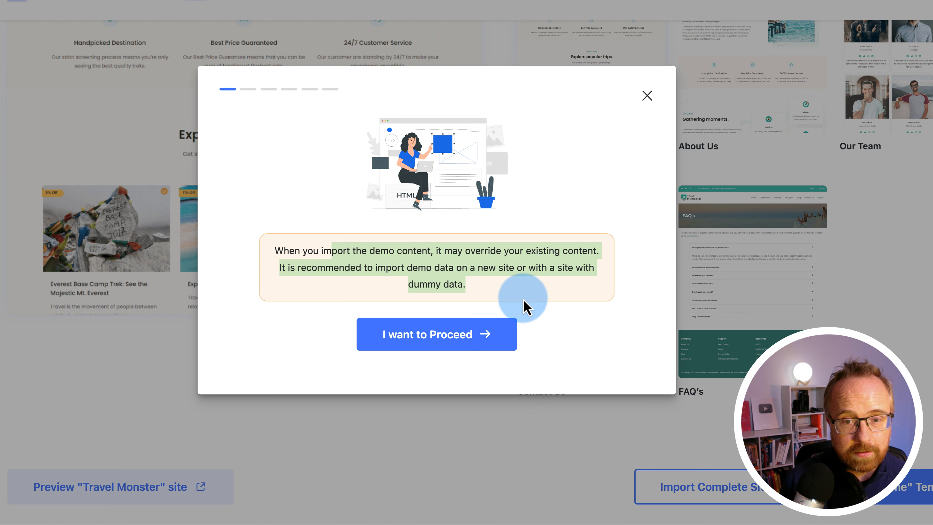
pyautogui.click(516, 307)
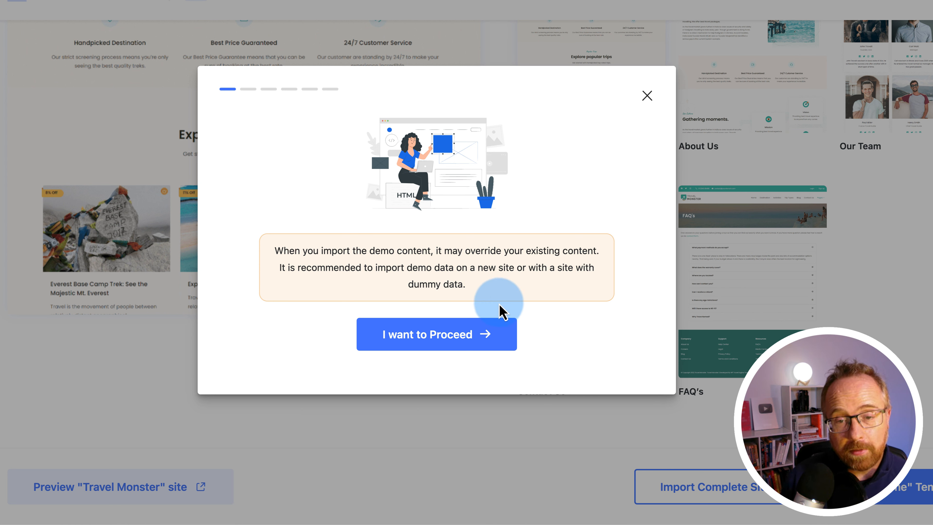
pyautogui.click(448, 339)
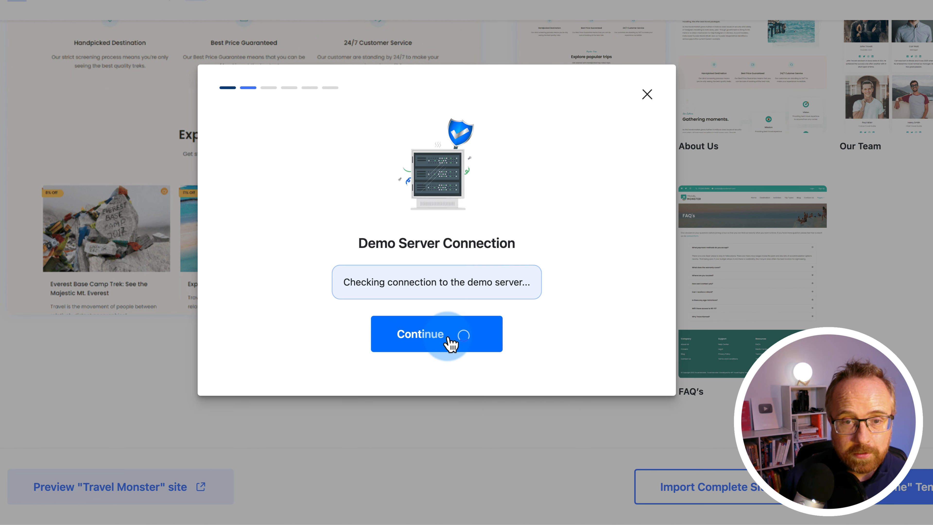
pyautogui.moveTo(359, 237); pyautogui.dragTo(527, 244)
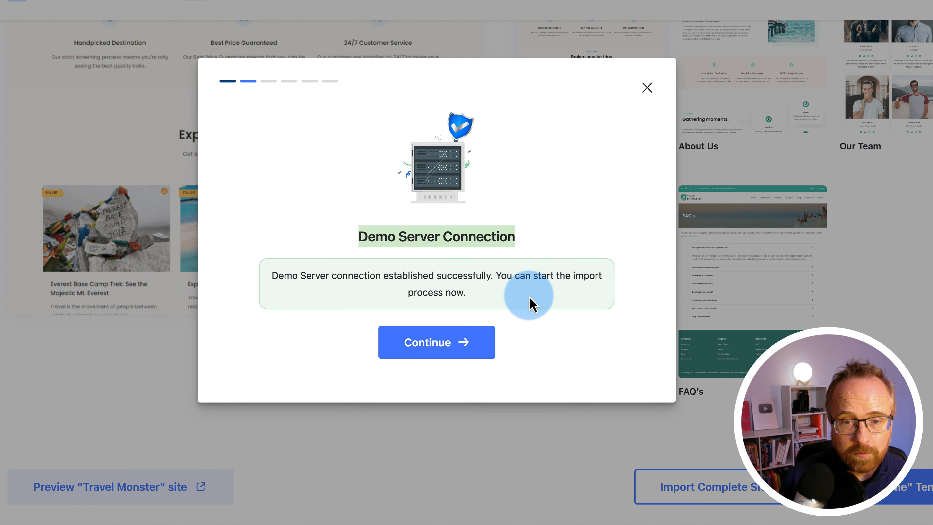
pyautogui.moveTo(271, 291); pyautogui.dragTo(462, 344)
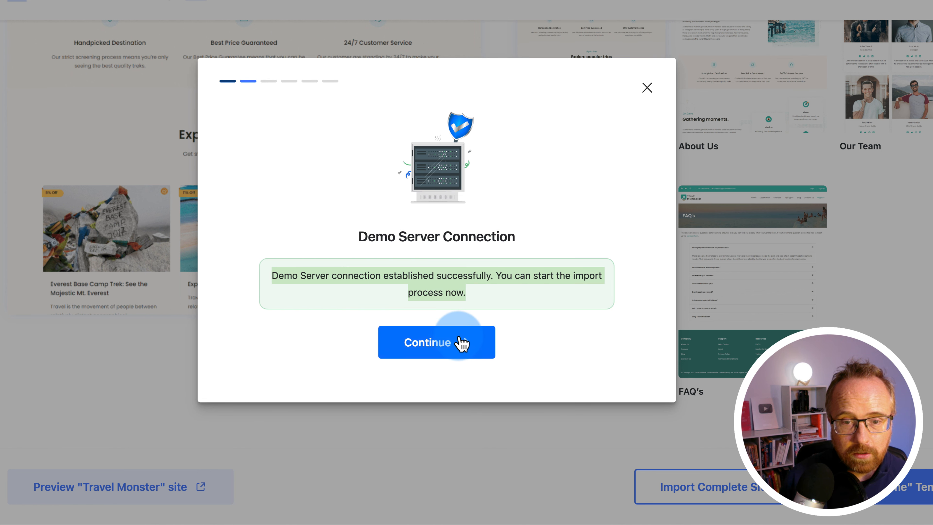
pyautogui.click(460, 340)
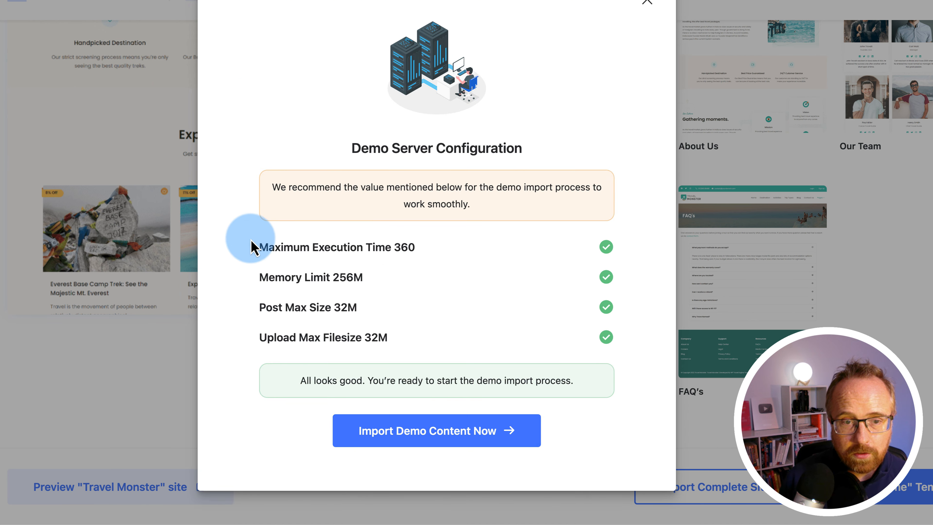
# Step: Review server requirements (Memory Limit 256M, Upload Max 32M, Execution Time 360, Post Max 32M) and start importing
pyautogui.moveTo(254, 248); pyautogui.dragTo(445, 345)
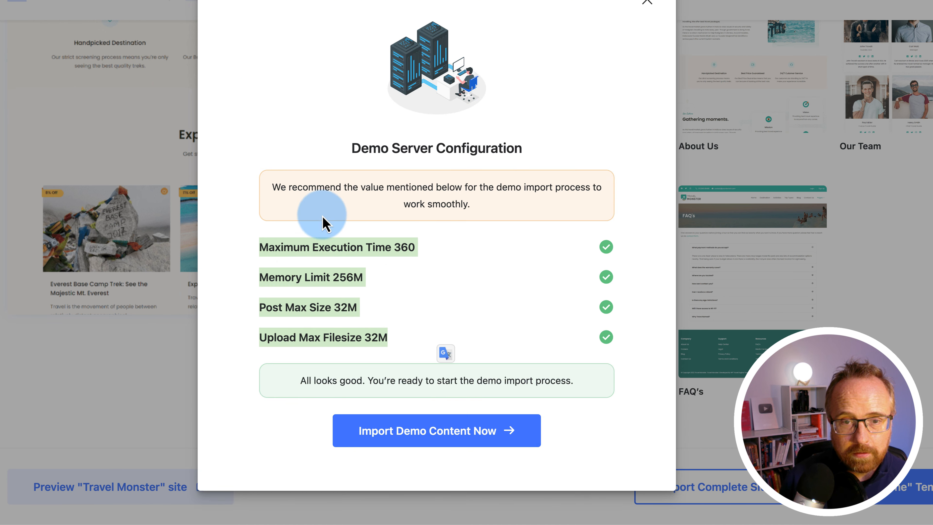
pyautogui.click(314, 188)
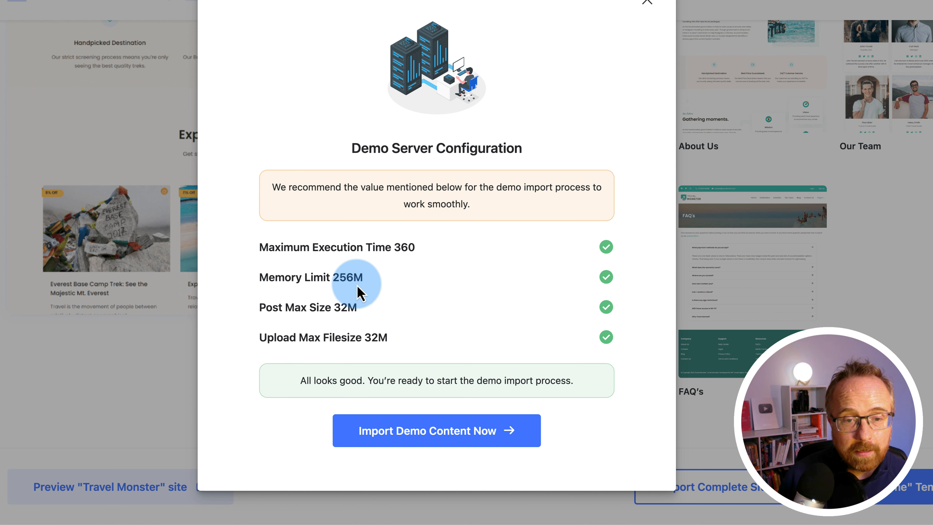
pyautogui.moveTo(262, 275); pyautogui.dragTo(374, 259)
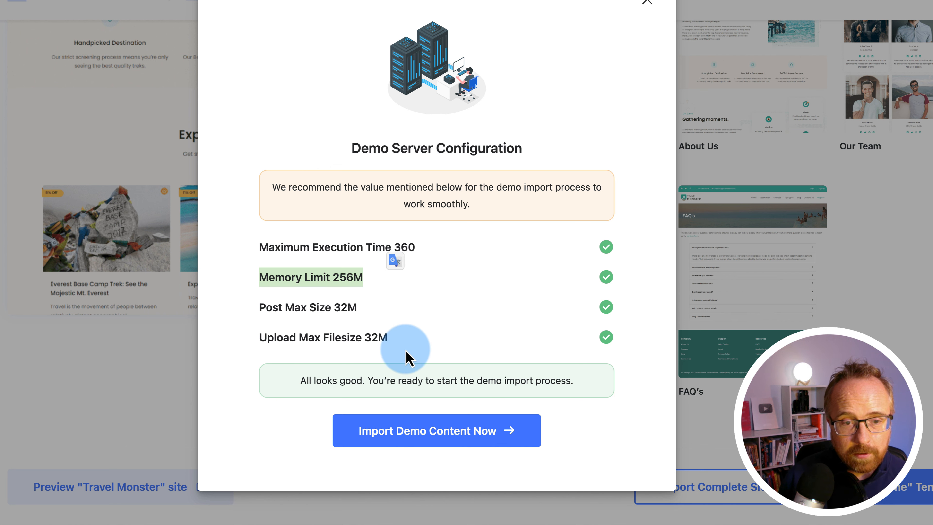
pyautogui.moveTo(263, 336); pyautogui.dragTo(413, 341)
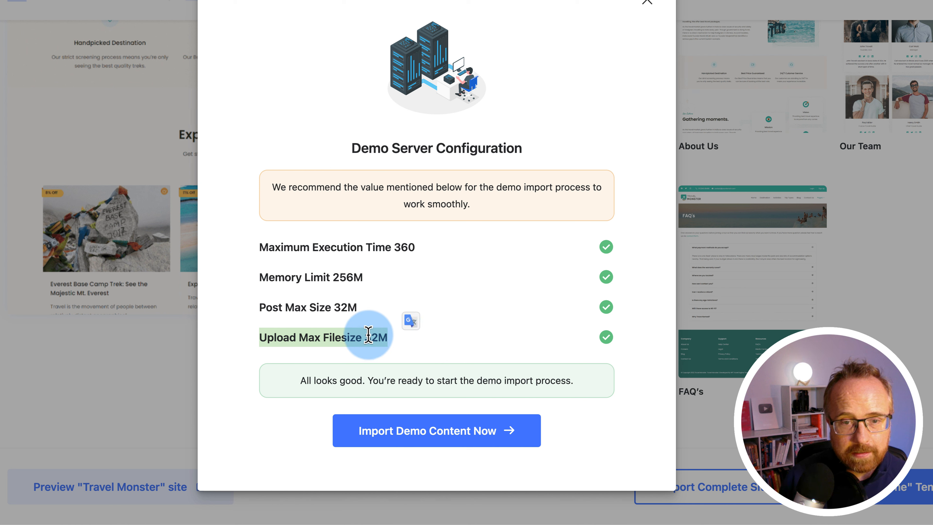
pyautogui.moveTo(417, 247); pyautogui.dragTo(269, 246)
pyautogui.moveTo(358, 308); pyautogui.dragTo(267, 308)
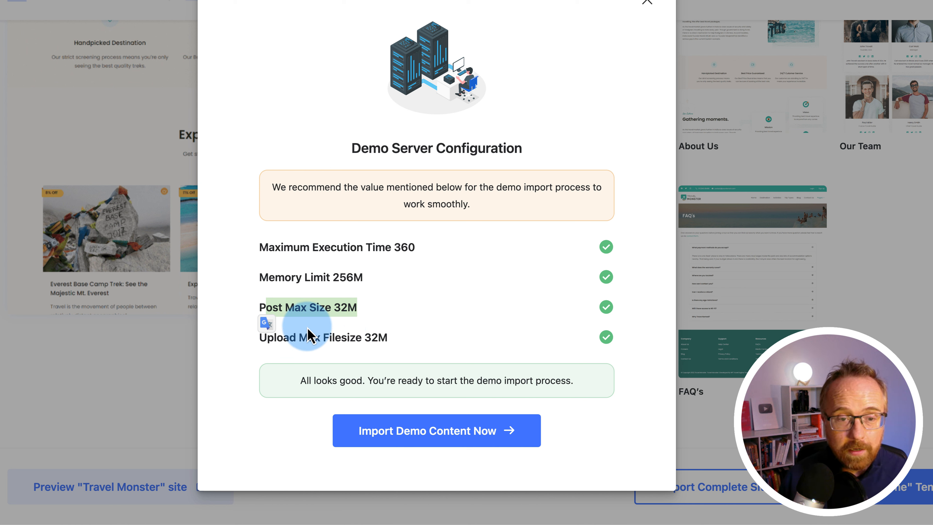
pyautogui.moveTo(265, 276); pyautogui.dragTo(362, 277)
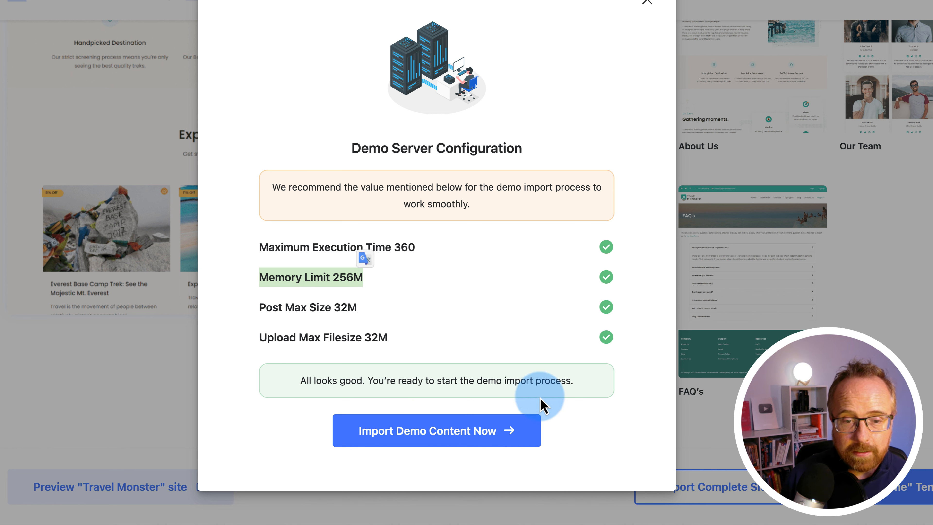
pyautogui.click(384, 435)
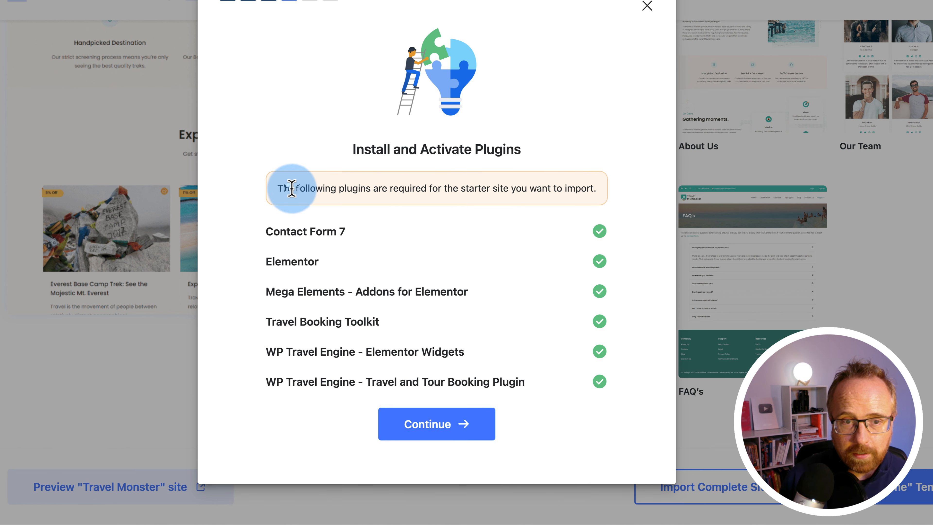
# Step: Review the required plugins, including Contact Form 7 and Elementor, and continue to content selection
pyautogui.moveTo(296, 188); pyautogui.dragTo(567, 192)
pyautogui.click(493, 220)
pyautogui.tripleClick(311, 233)
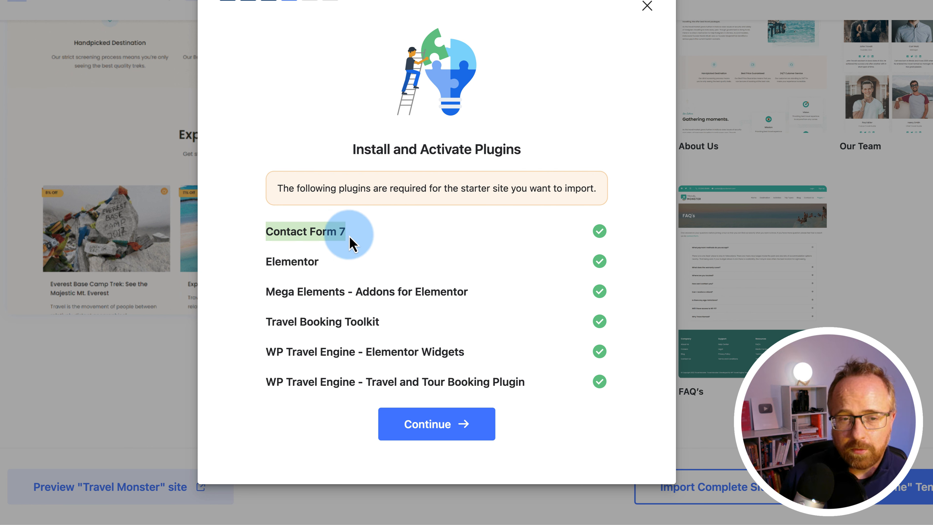
pyautogui.moveTo(265, 277); pyautogui.dragTo(533, 388)
pyautogui.click(275, 235)
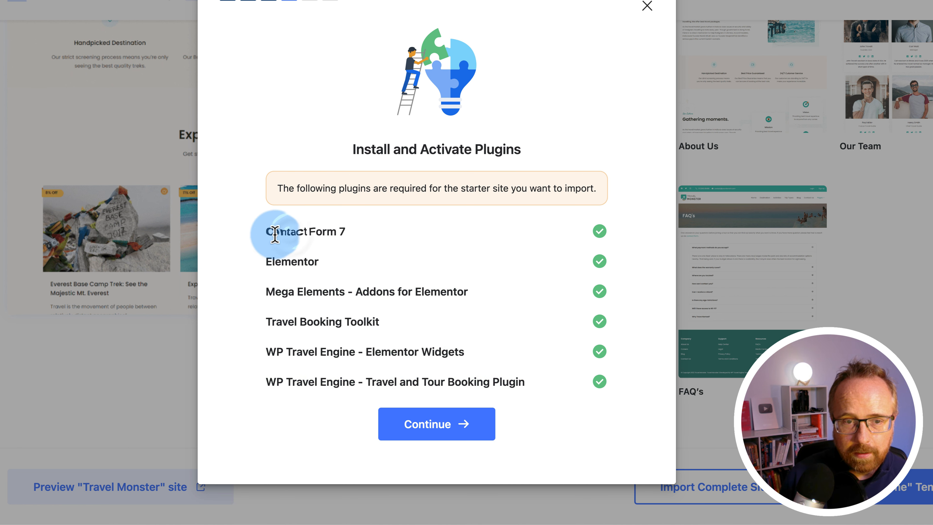
pyautogui.tripleClick(275, 234)
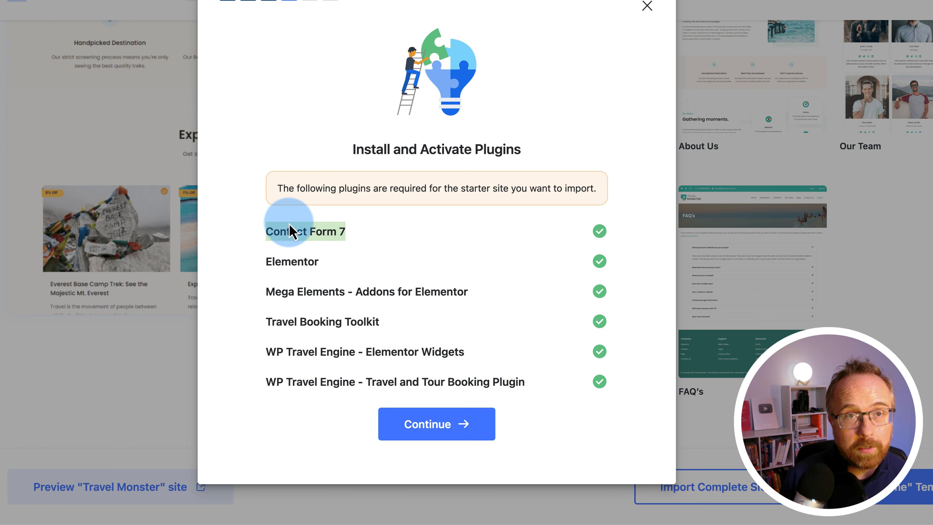
pyautogui.click(458, 430)
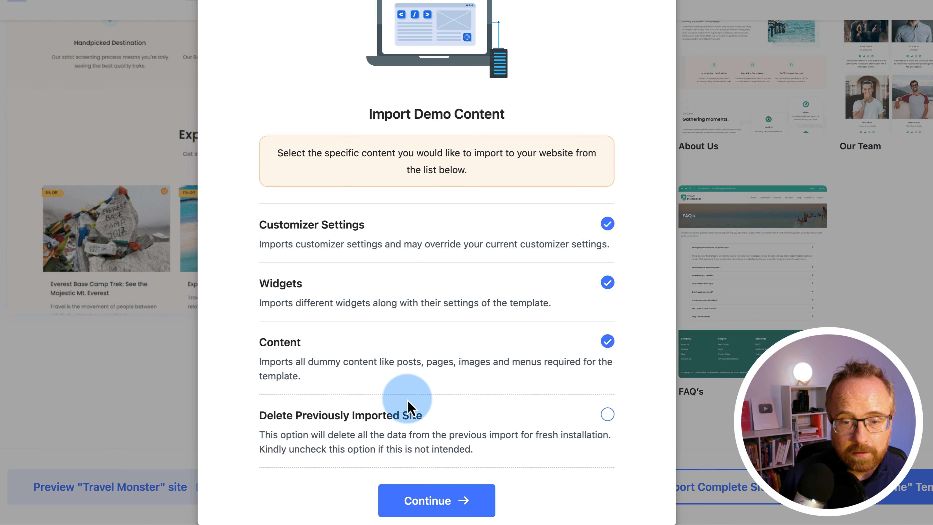
# Step: Keep Customizer Settings, Widgets, Content and Delete Previously Imported Site ticked, then begin the import
pyautogui.scroll(-2, 410, 405)
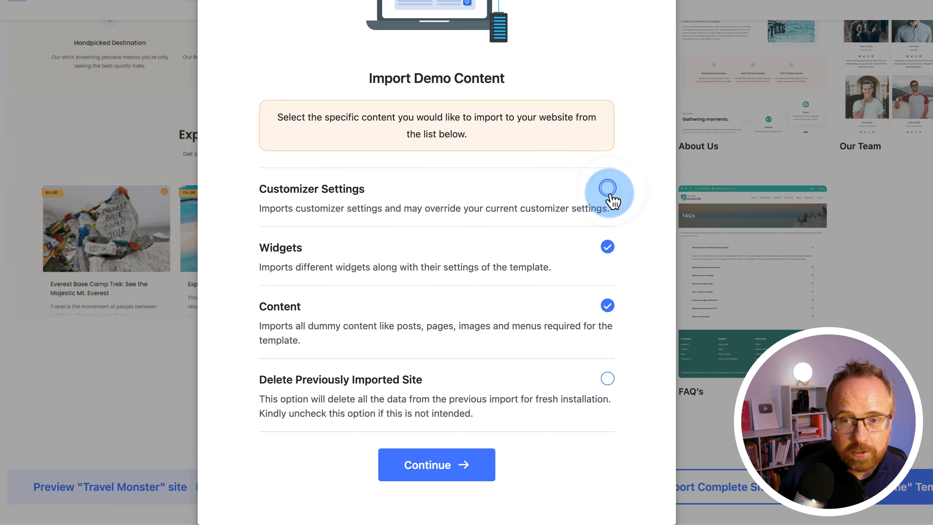
pyautogui.moveTo(266, 208); pyautogui.dragTo(590, 209)
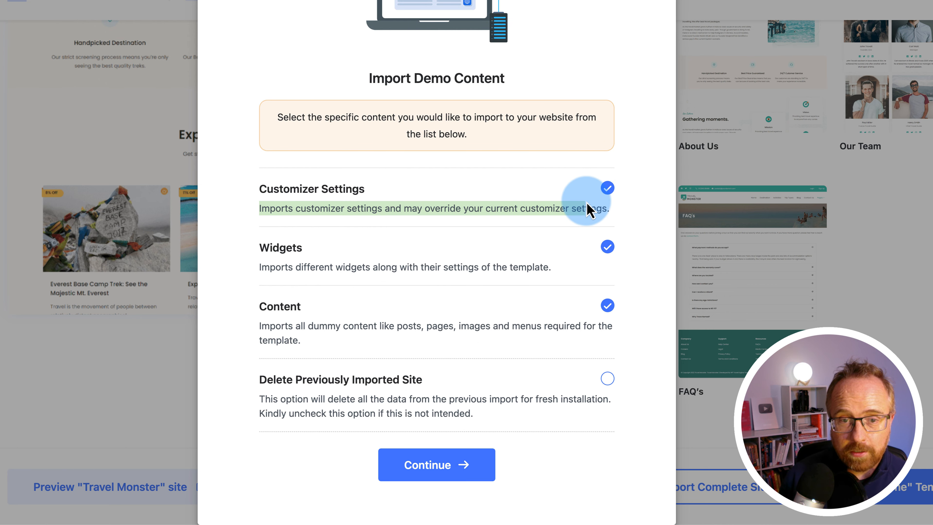
pyautogui.click(587, 230)
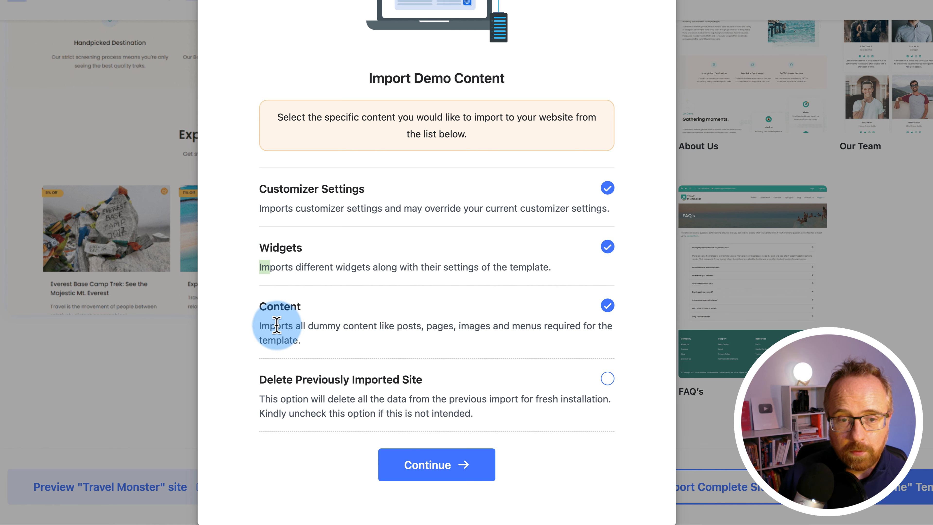
pyautogui.moveTo(261, 325); pyautogui.dragTo(341, 347)
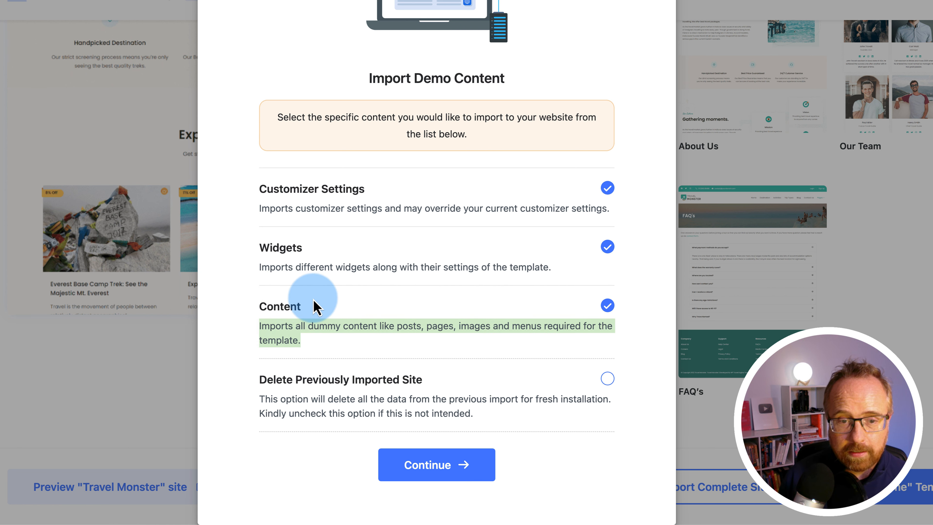
pyautogui.moveTo(253, 381); pyautogui.dragTo(465, 386)
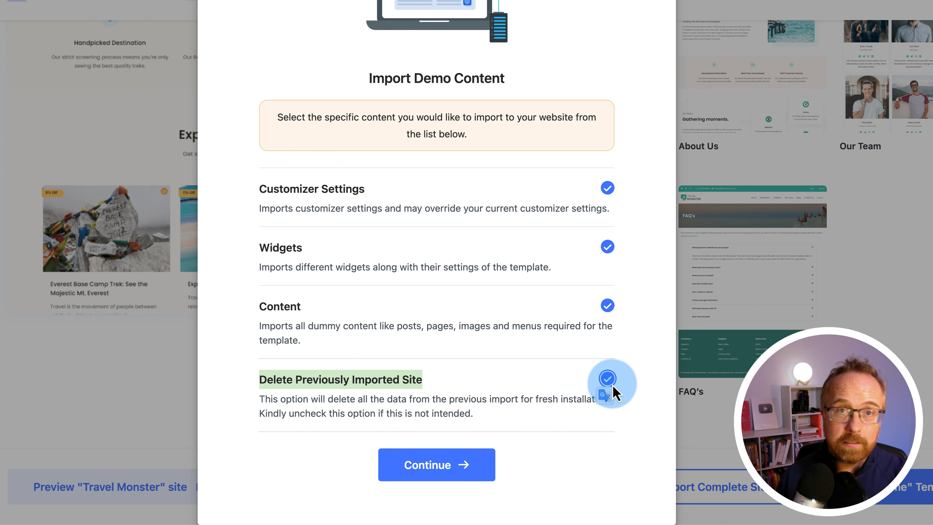
pyautogui.click(441, 461)
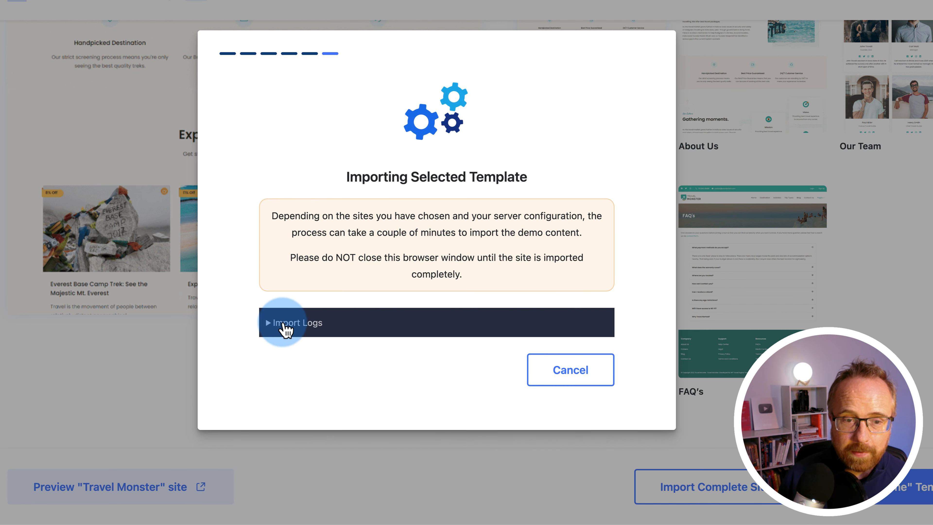
# Step: Expand the import logs and follow the progress until the import success heading appears
pyautogui.click(267, 323)
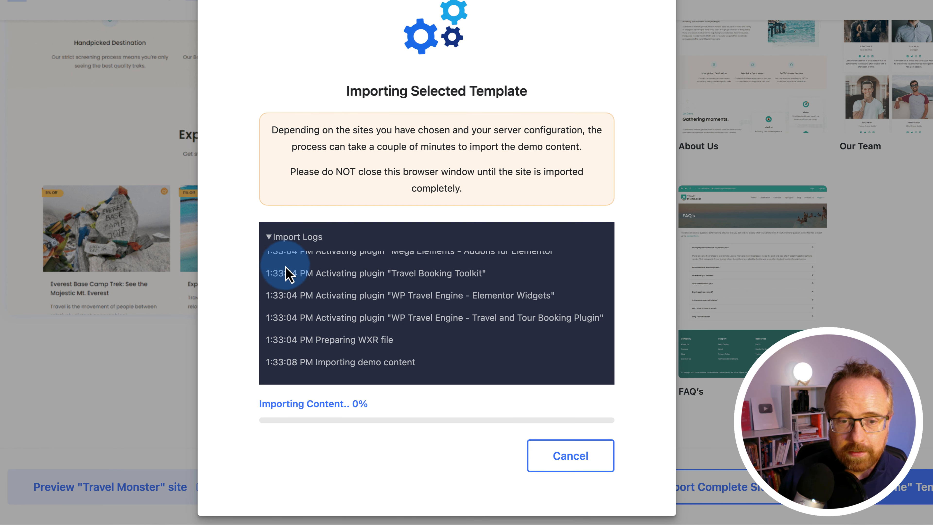
pyautogui.moveTo(258, 411); pyautogui.dragTo(419, 413)
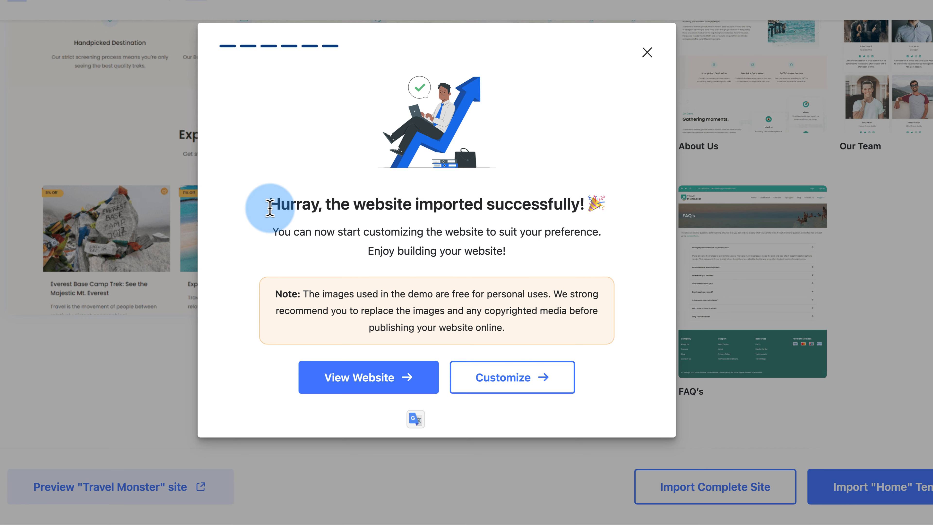
pyautogui.moveTo(270, 208); pyautogui.dragTo(584, 233)
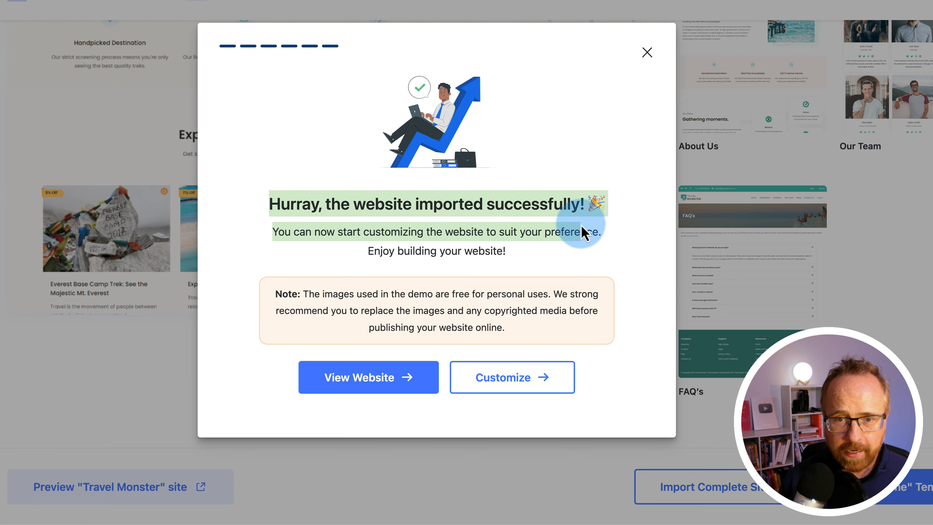
# Step: Read the demo image usage note, then choose View Website to open the imported site
pyautogui.click(369, 320)
pyautogui.click(312, 295)
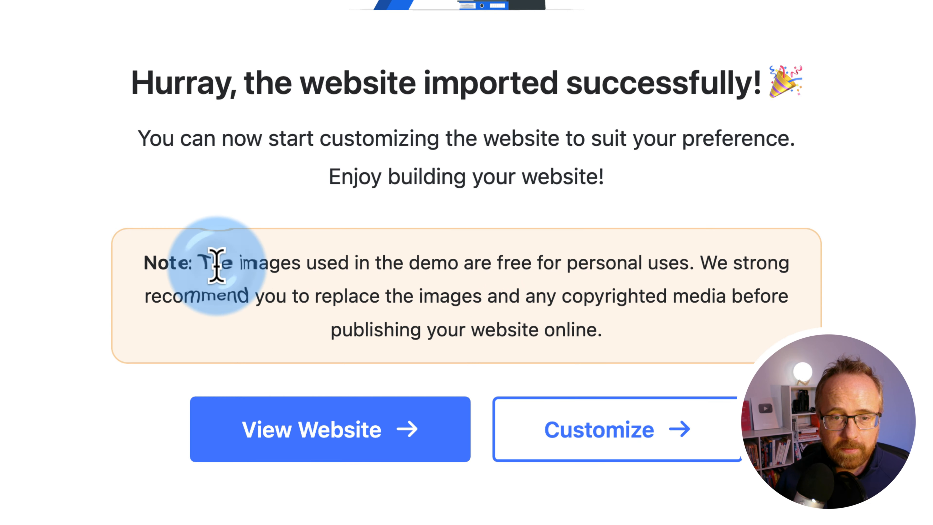
pyautogui.moveTo(217, 264); pyautogui.dragTo(655, 263)
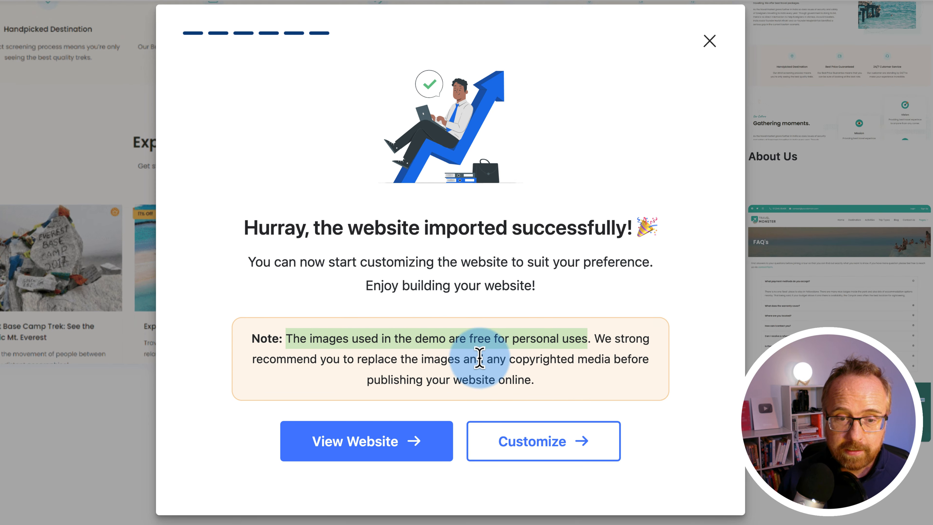
pyautogui.click(338, 449)
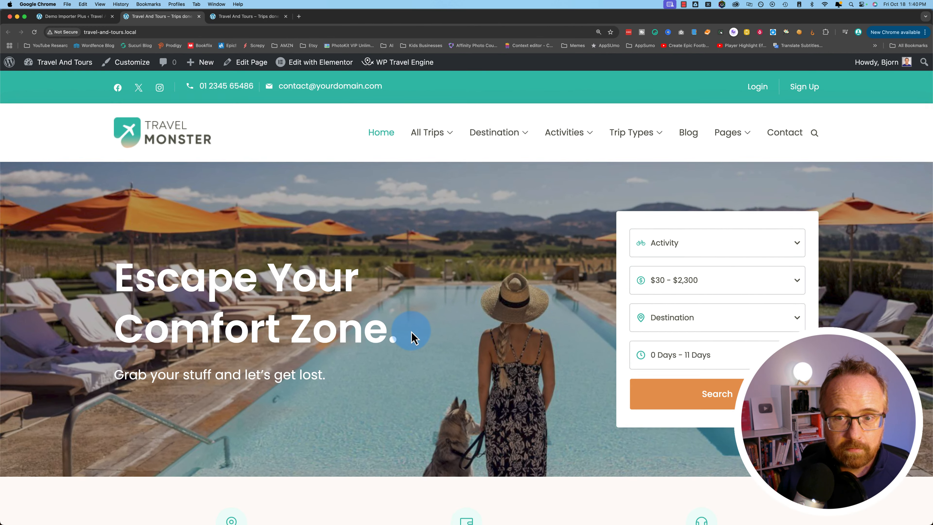
pyautogui.scroll(-1, 411, 331)
pyautogui.scroll(-10, 411, 333)
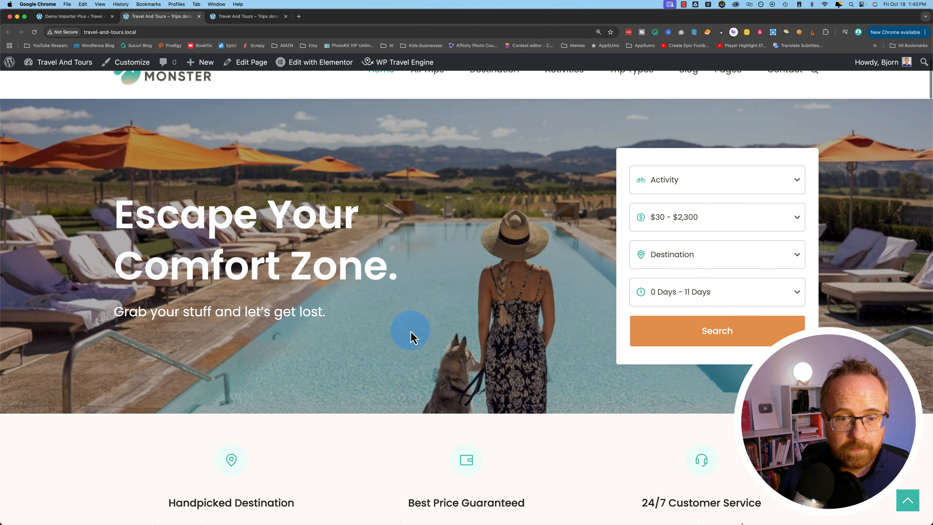
pyautogui.scroll(-8, 342, 345)
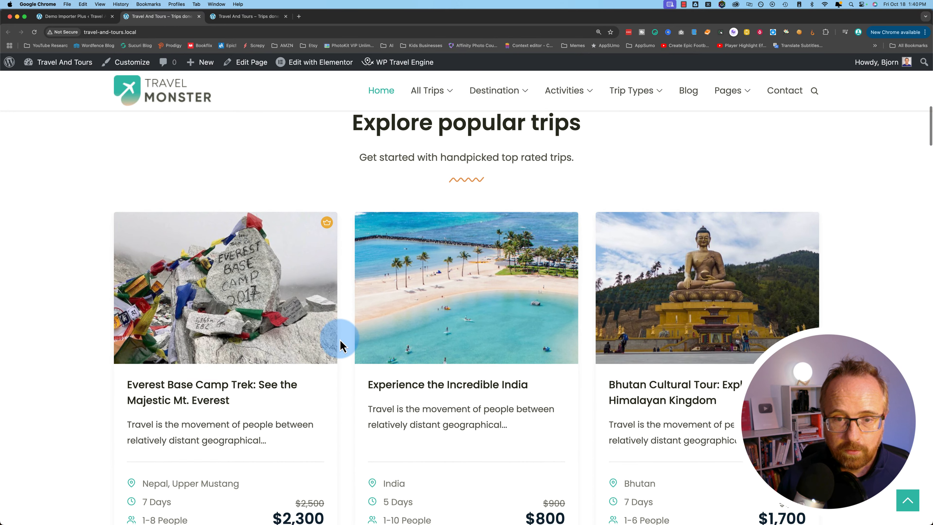
pyautogui.scroll(15, 340, 345)
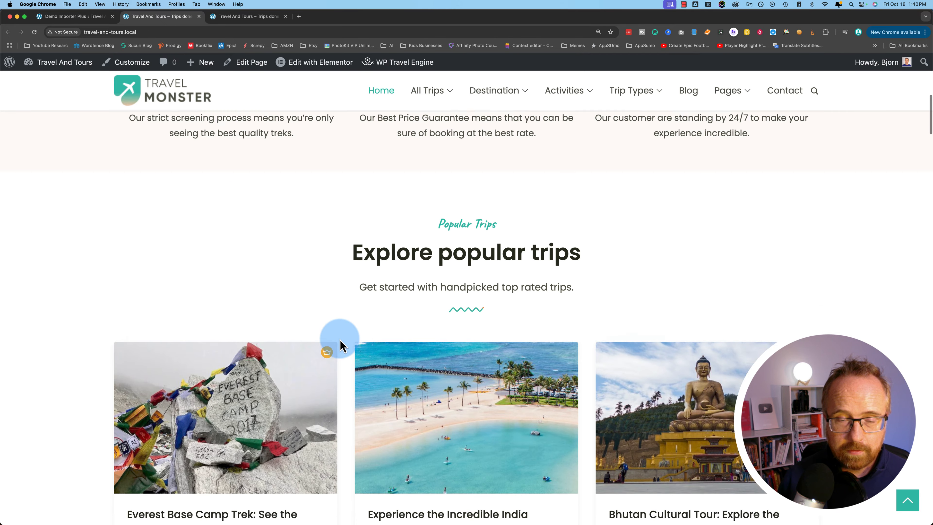
pyautogui.scroll(-2, 340, 339)
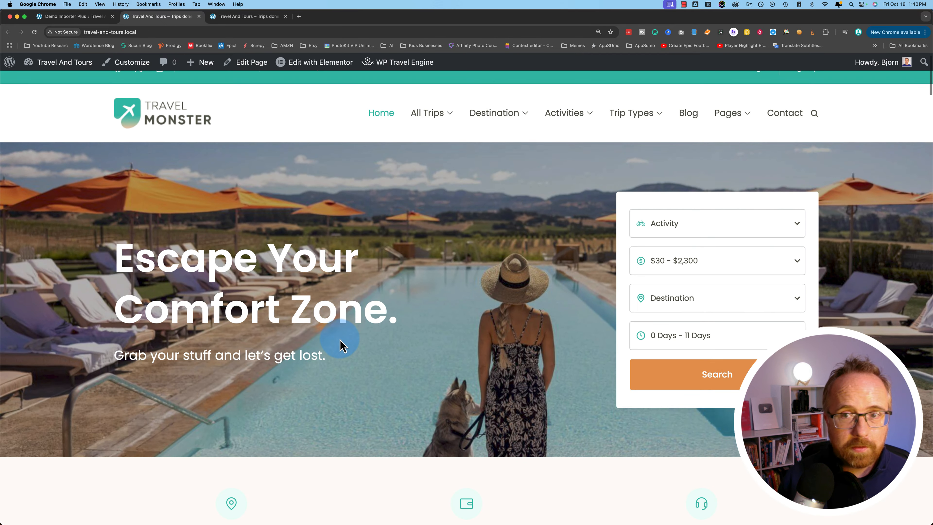
pyautogui.scroll(-3, 340, 343)
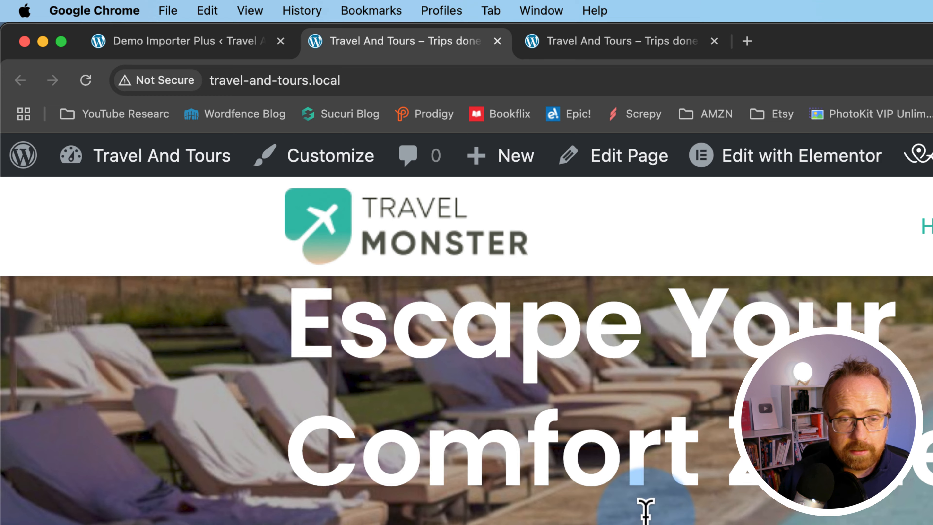
pyautogui.scroll(-10, 441, 368)
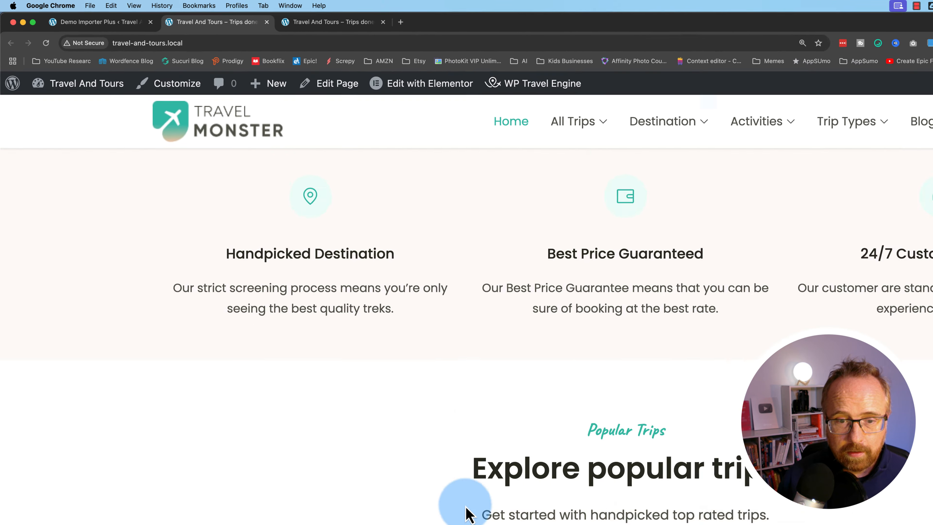
pyautogui.scroll(-10, 464, 514)
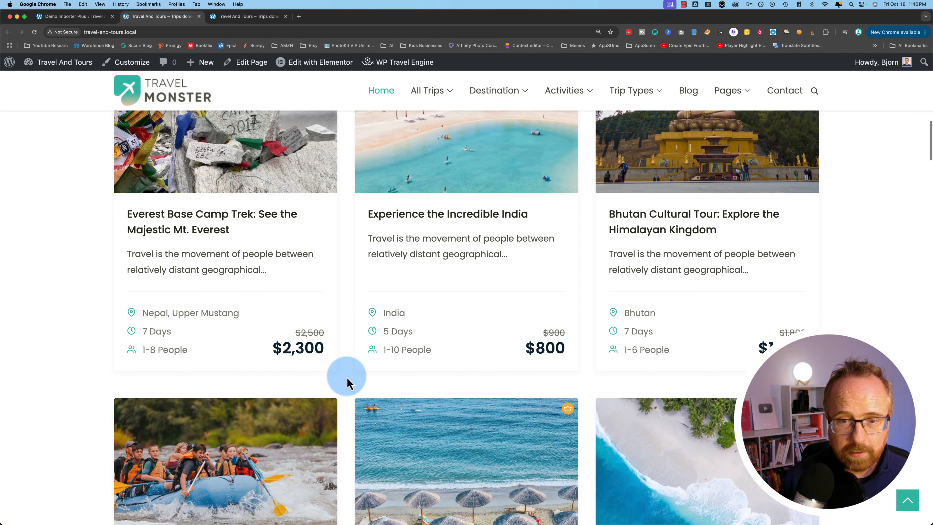
pyautogui.scroll(-10, 347, 383)
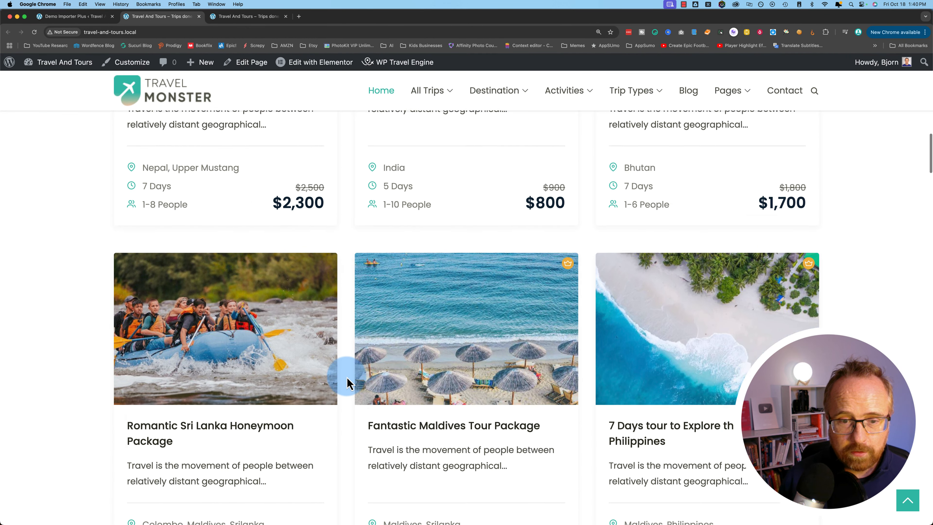
pyautogui.scroll(-8, 347, 380)
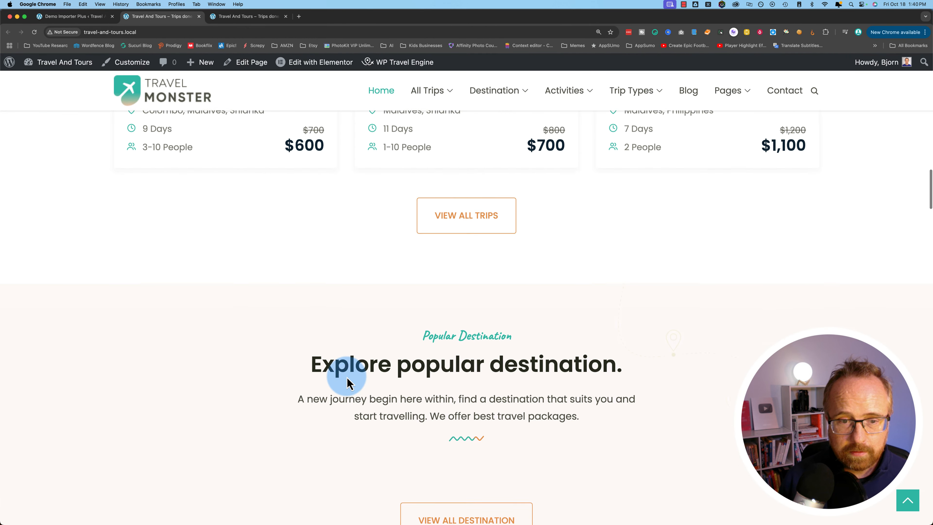
pyautogui.scroll(-10, 347, 377)
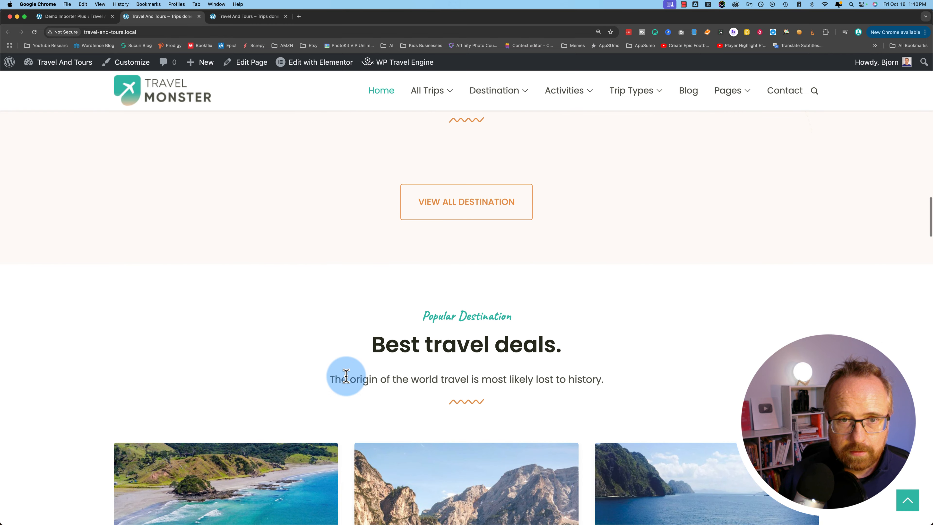
pyautogui.scroll(-15, 346, 377)
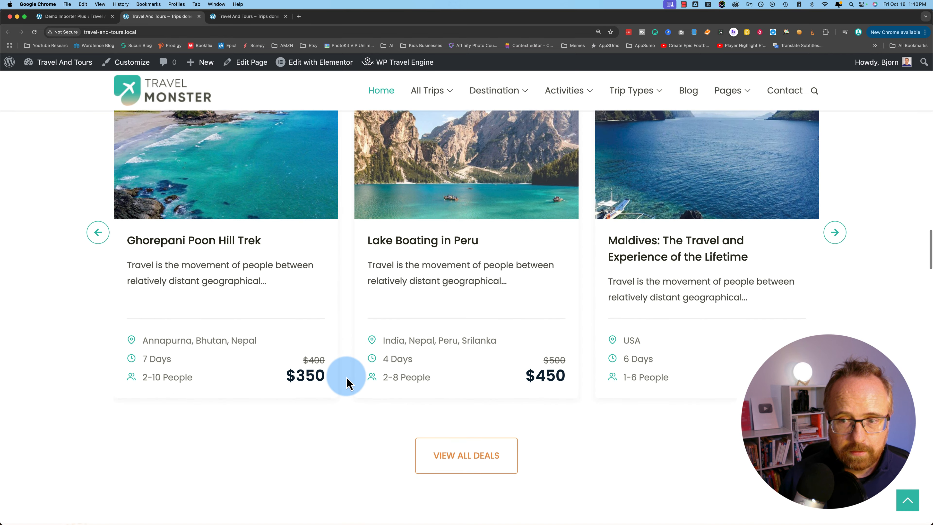
pyautogui.scroll(-18, 346, 379)
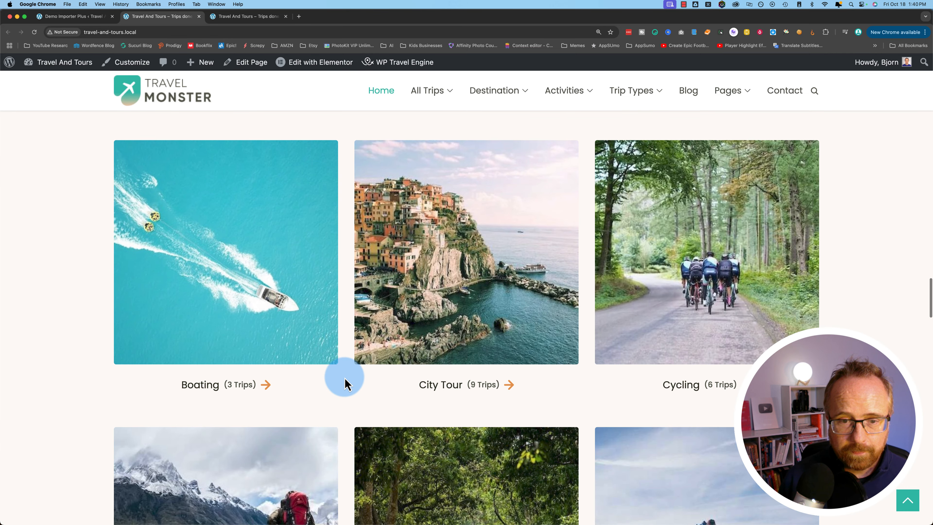
pyautogui.scroll(-3, 347, 383)
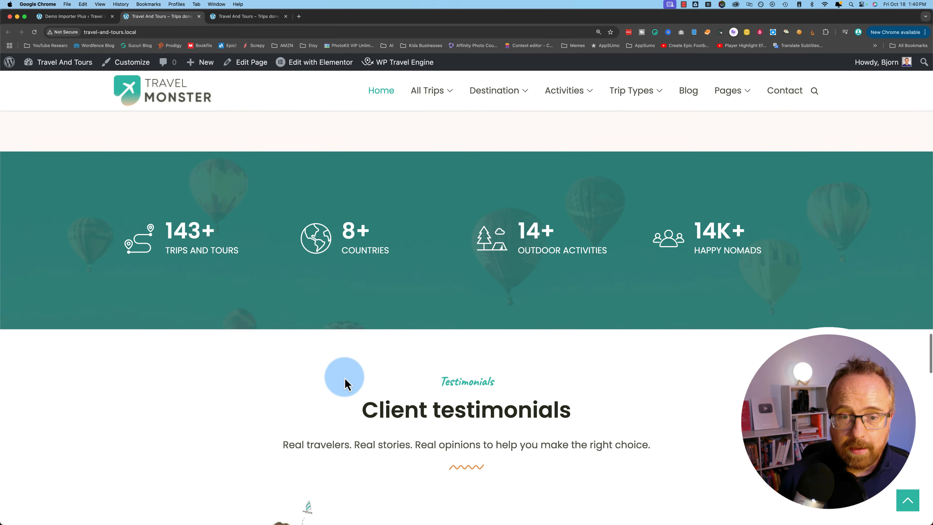
pyautogui.scroll(20, 348, 382)
pyautogui.scroll(20, 346, 382)
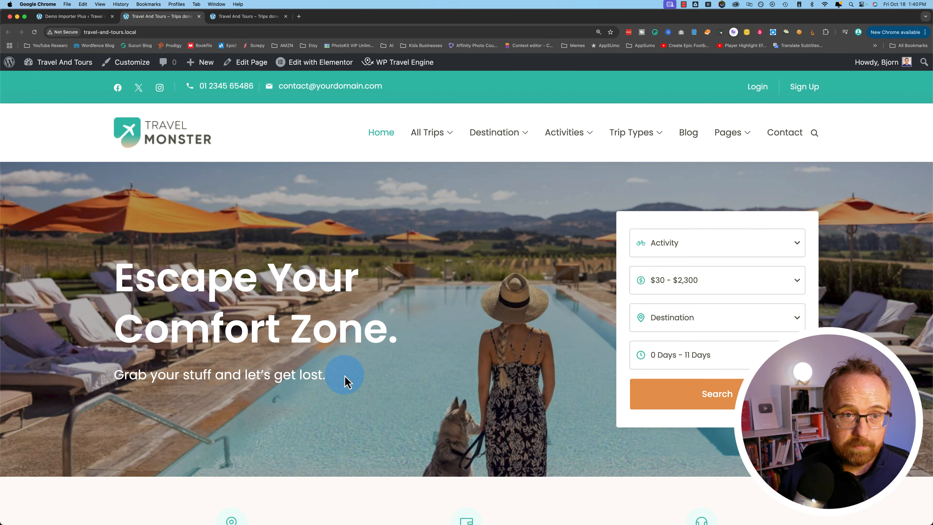
pyautogui.click(93, 18)
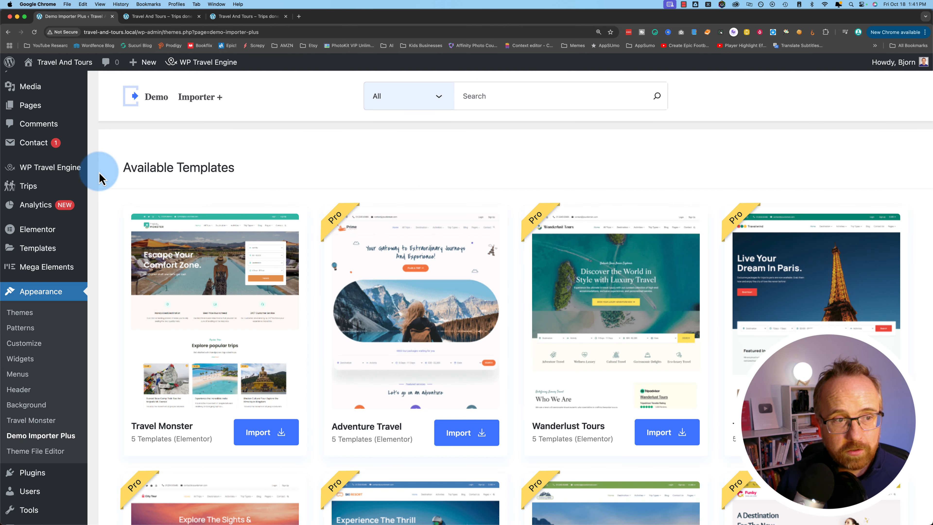
pyautogui.scroll(2, 99, 179)
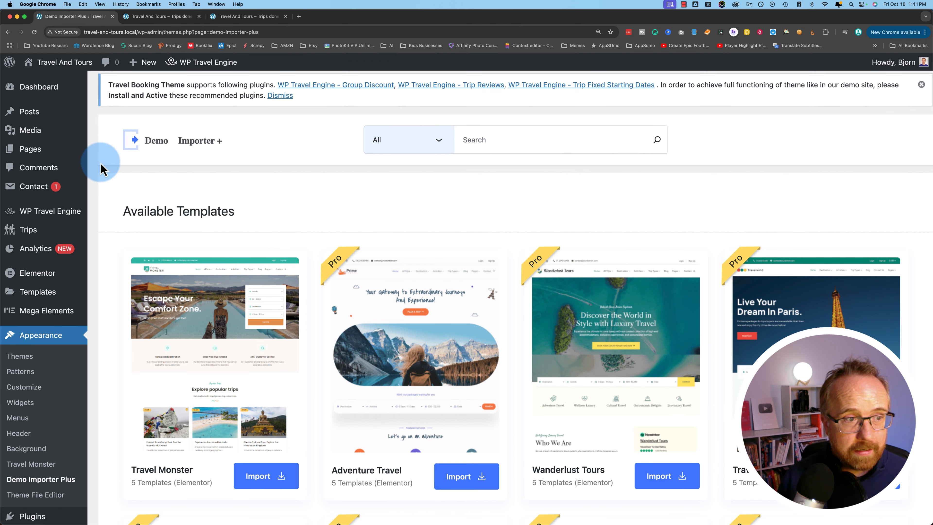
pyautogui.moveTo(33, 228)
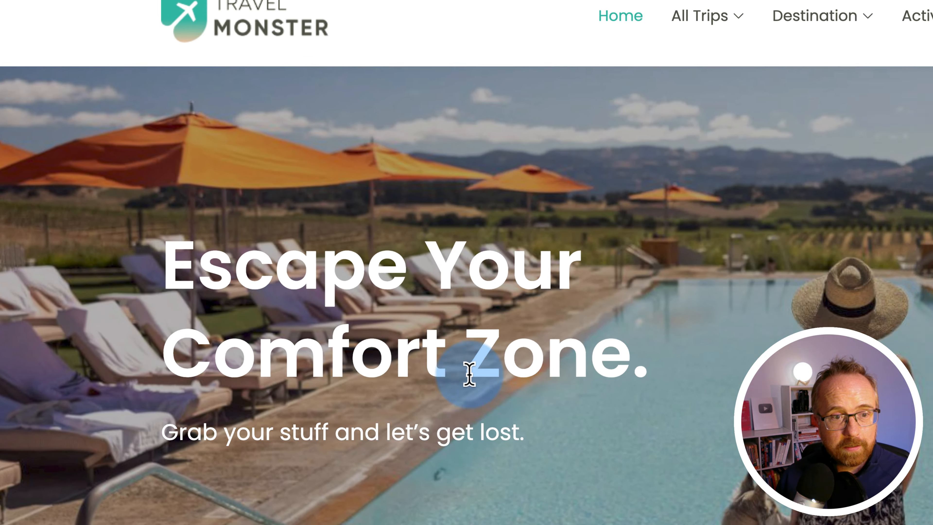
pyautogui.scroll(-5, 290, 442)
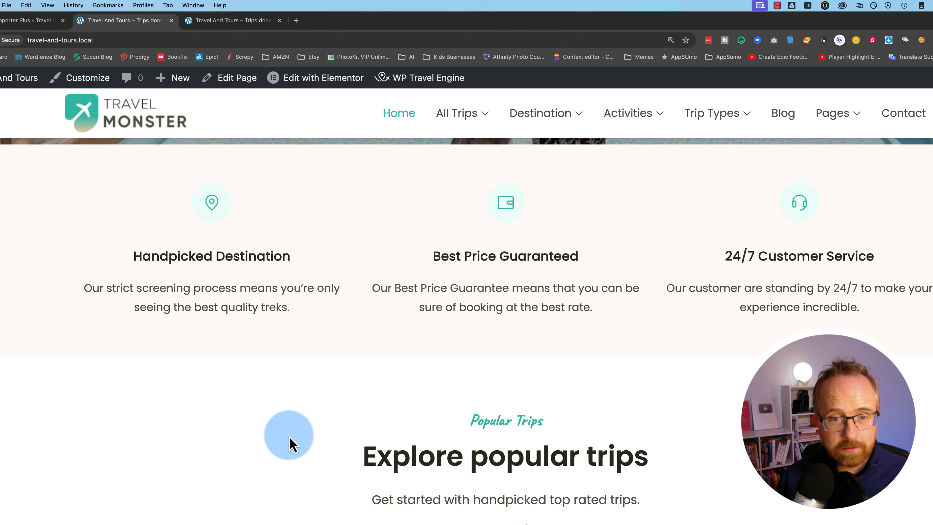
pyautogui.scroll(-5, 290, 441)
pyautogui.moveTo(431, 229); pyautogui.dragTo(589, 230)
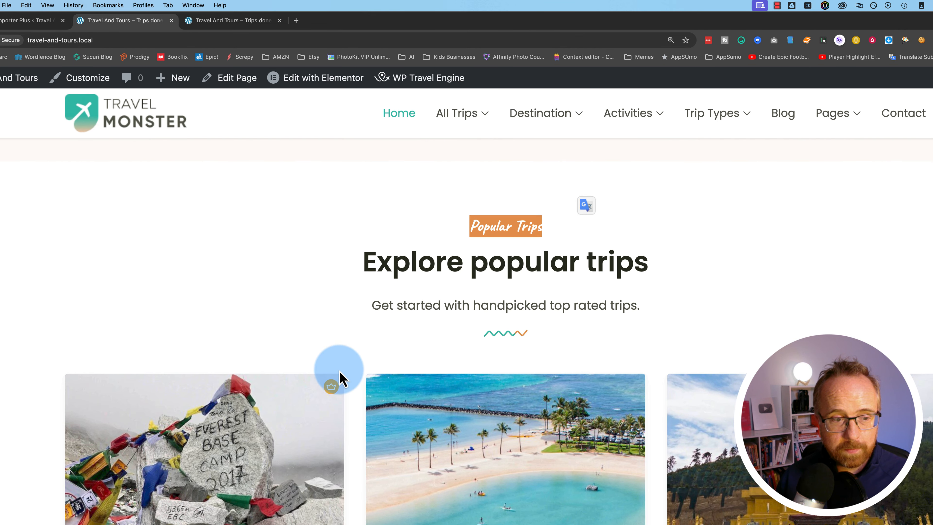
# Step: Open the Everest Base Camp Trek trip page and scroll down to its day-by-day itinerary
pyautogui.scroll(-5, 340, 376)
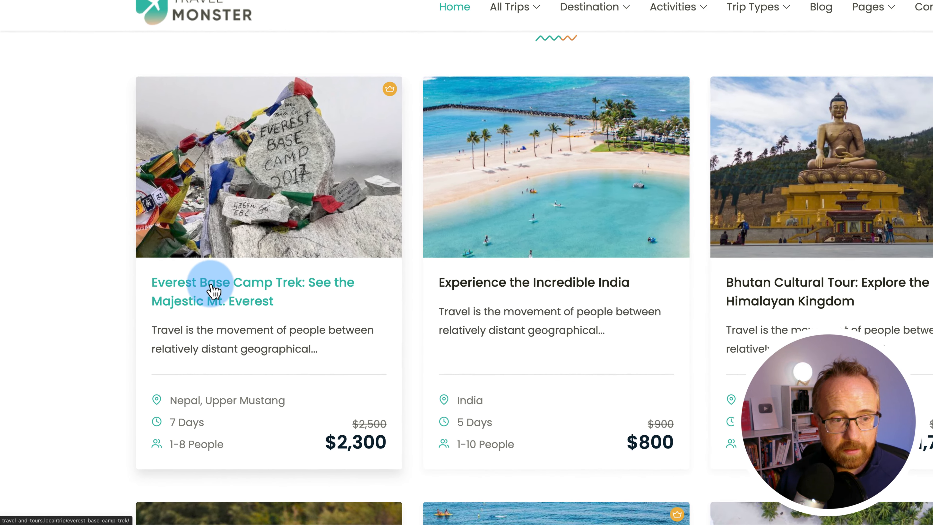
pyautogui.click(214, 291)
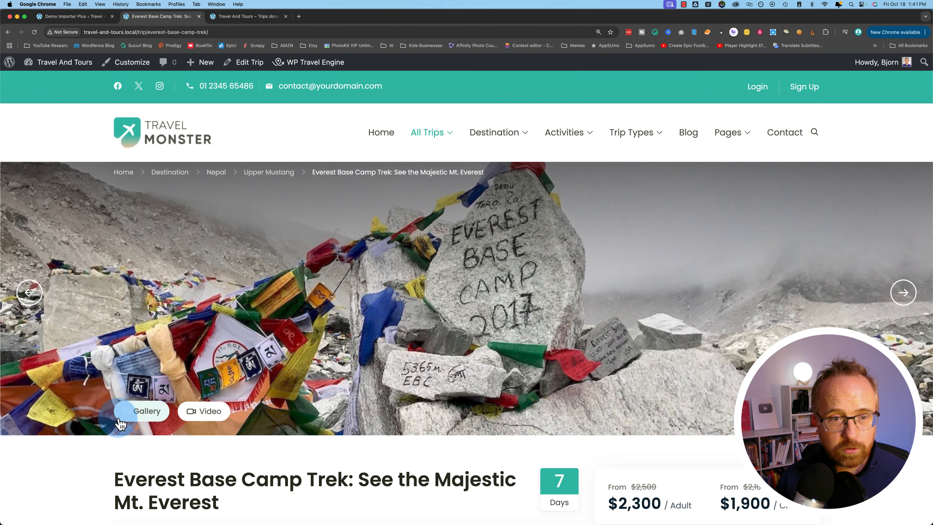
pyautogui.scroll(-7, 114, 426)
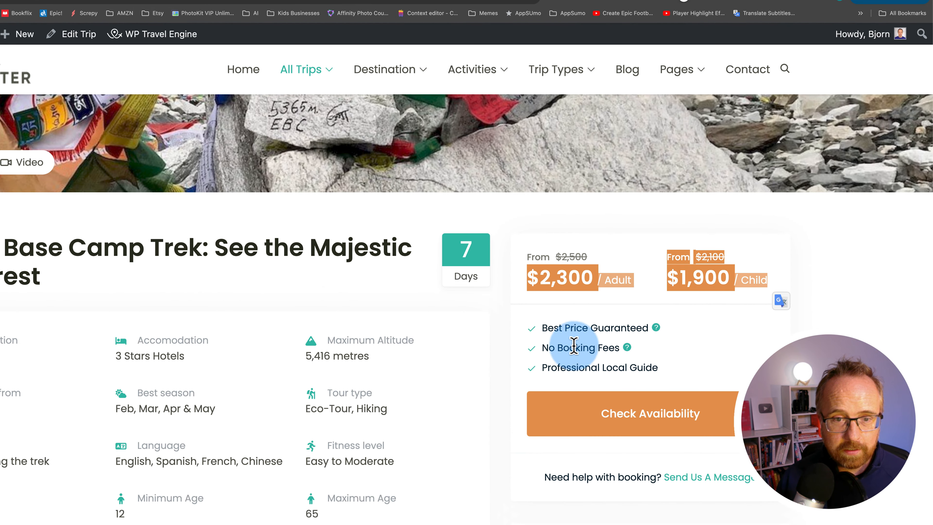
pyautogui.scroll(-3, 541, 371)
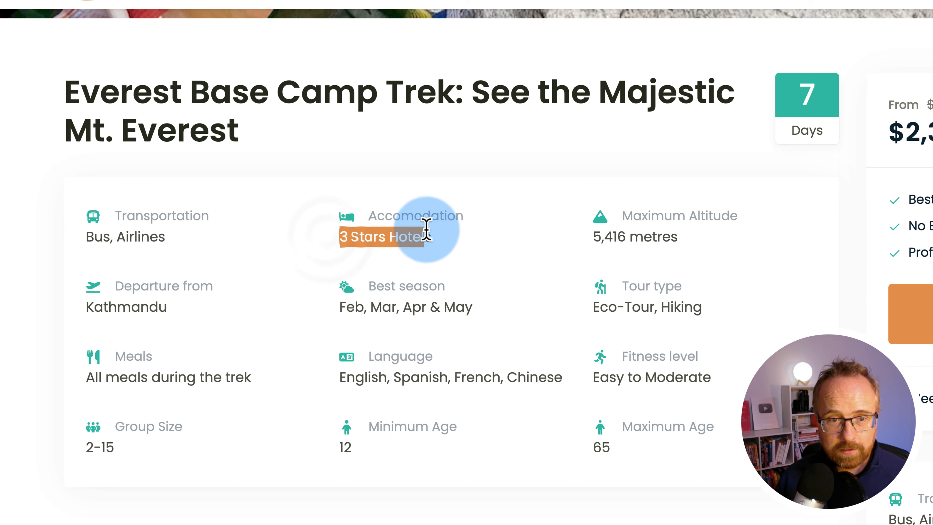
pyautogui.scroll(-1, 460, 271)
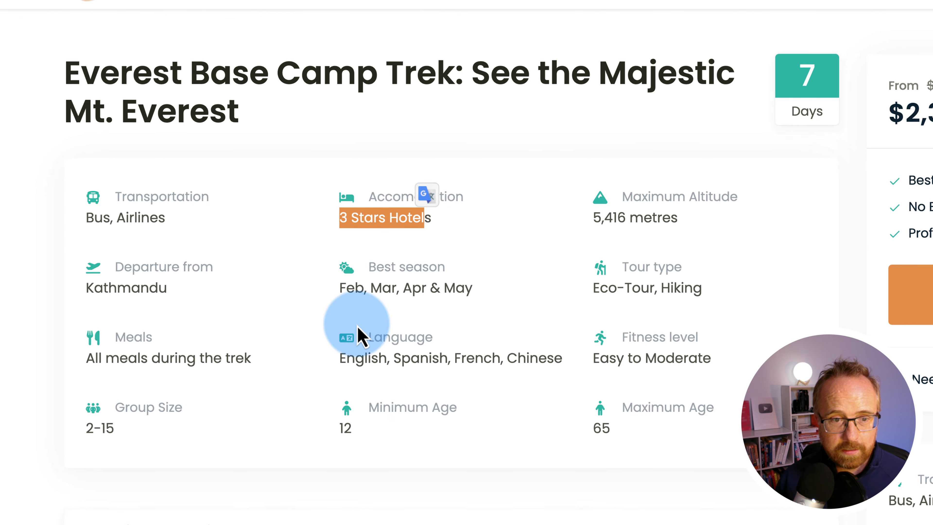
pyautogui.scroll(-4, 357, 360)
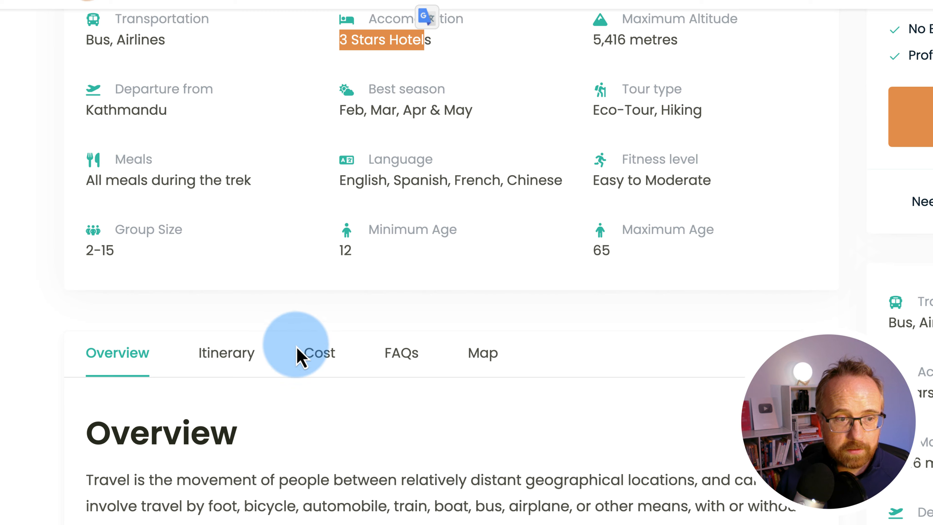
pyautogui.scroll(-3, 297, 357)
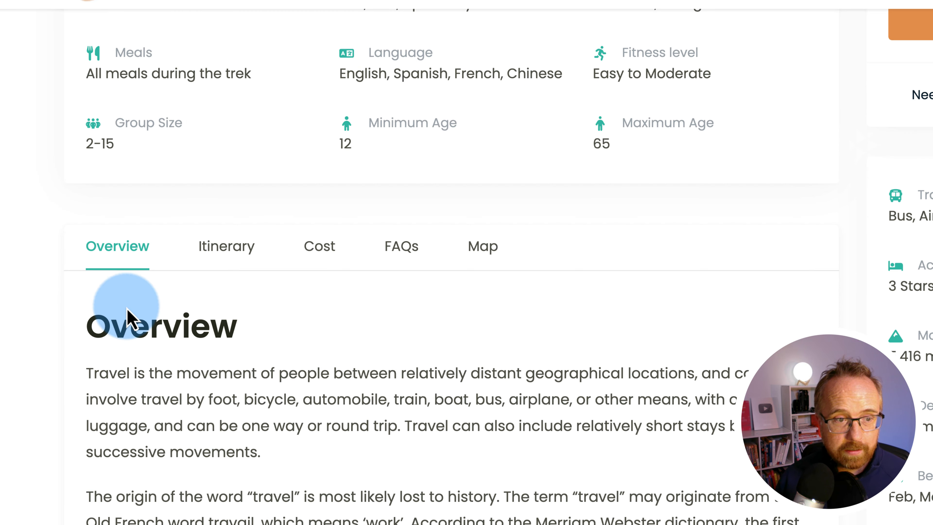
pyautogui.scroll(-2, 125, 331)
pyautogui.click(221, 180)
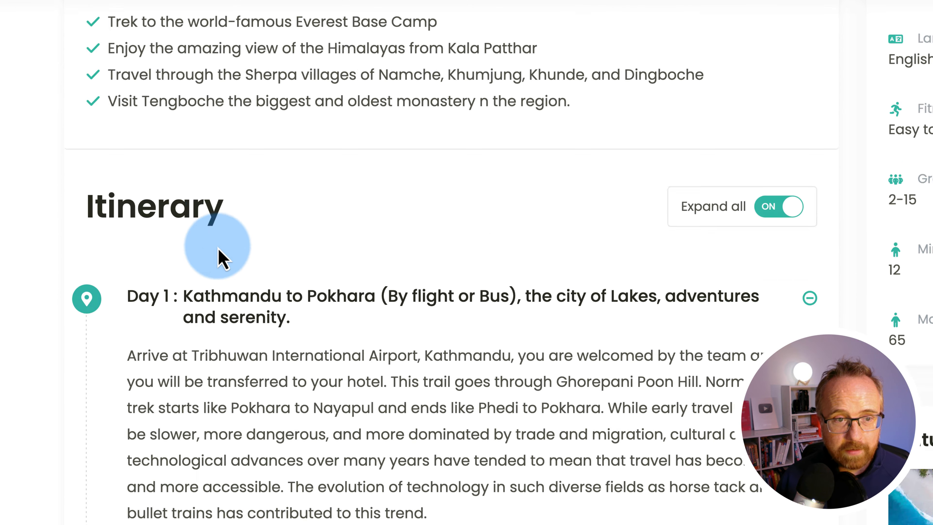
pyautogui.scroll(-3, 256, 250)
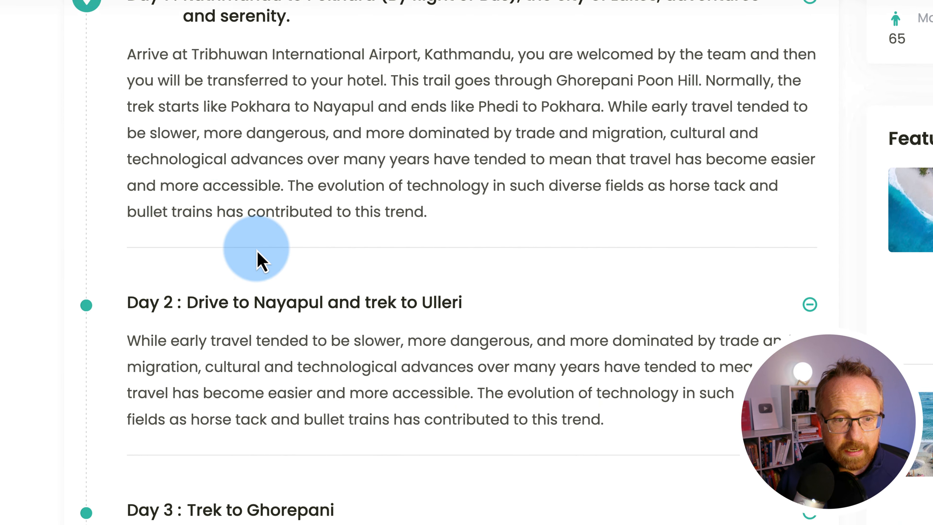
pyautogui.scroll(-6, 257, 253)
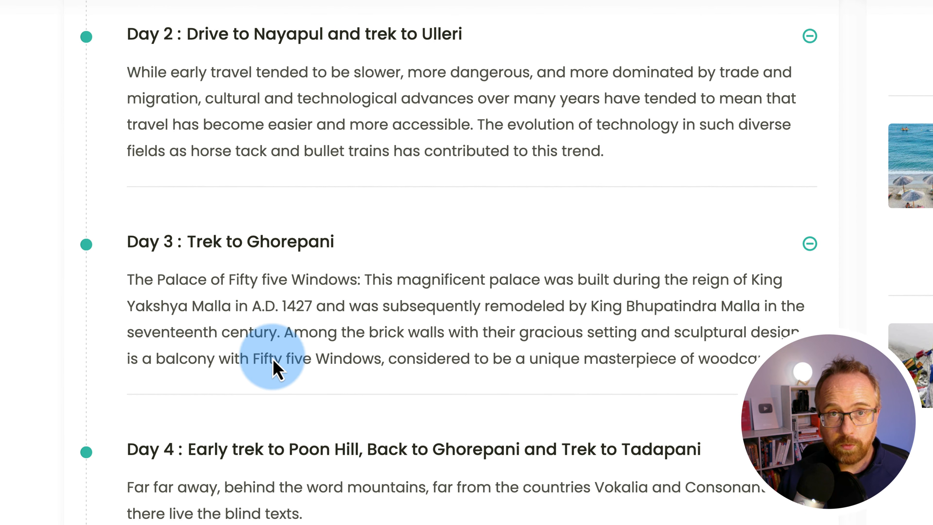
pyautogui.scroll(-14, 273, 367)
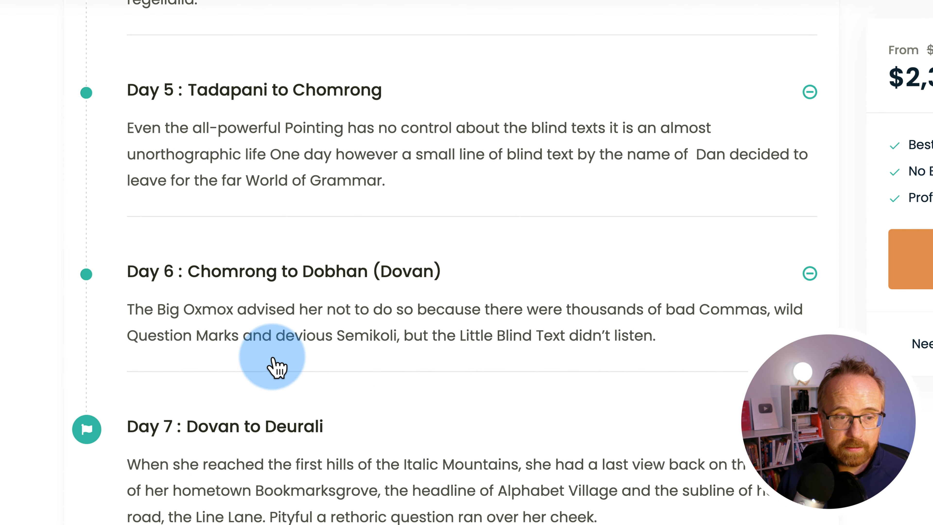
pyautogui.scroll(-3, 274, 367)
pyautogui.scroll(13, 273, 368)
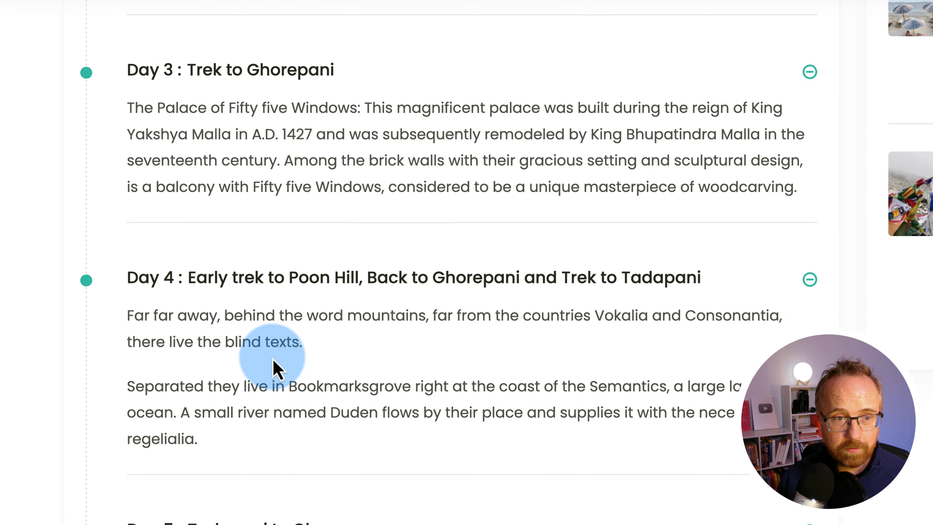
pyautogui.scroll(17, 276, 368)
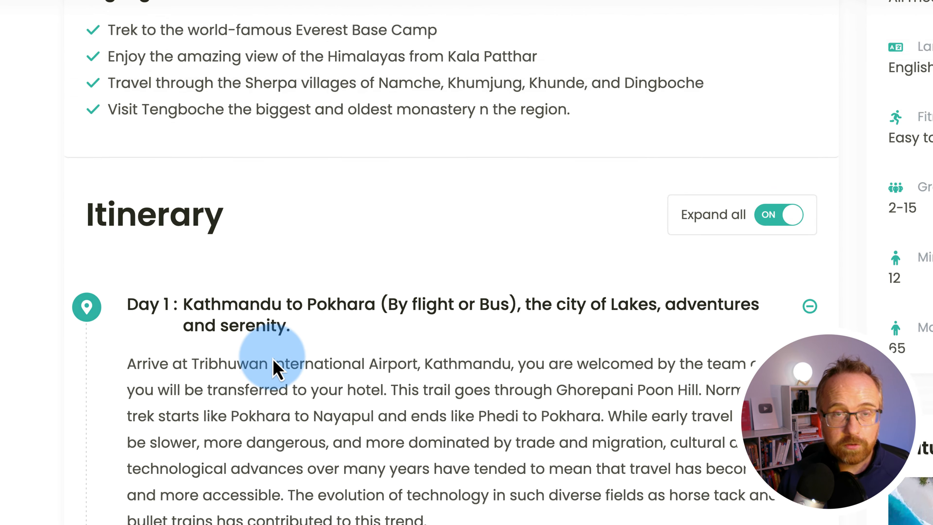
pyautogui.scroll(4, 276, 370)
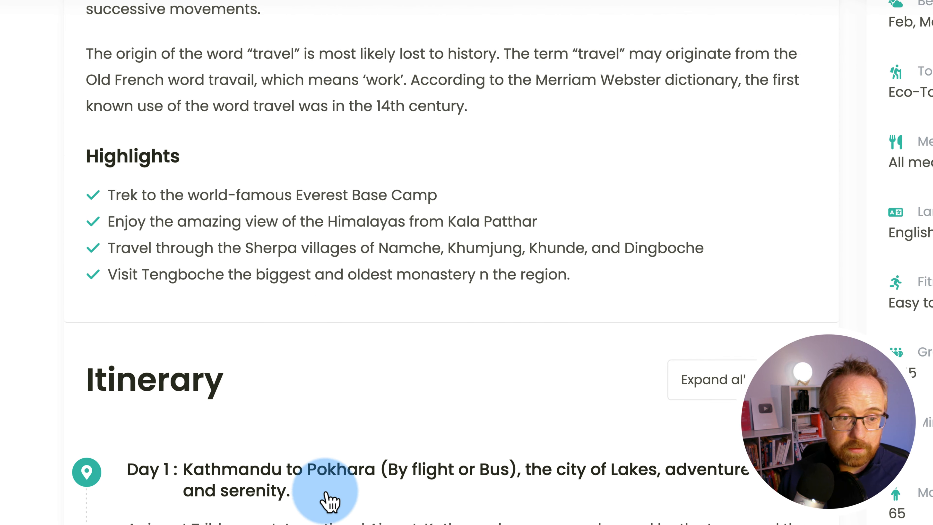
pyautogui.scroll(2, 286, 456)
pyautogui.scroll(5, 286, 454)
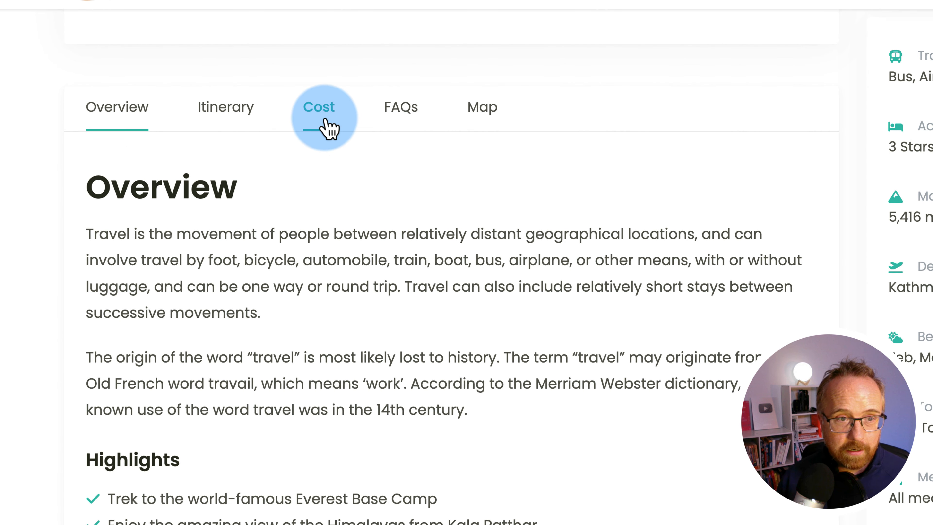
pyautogui.scroll(4, 329, 128)
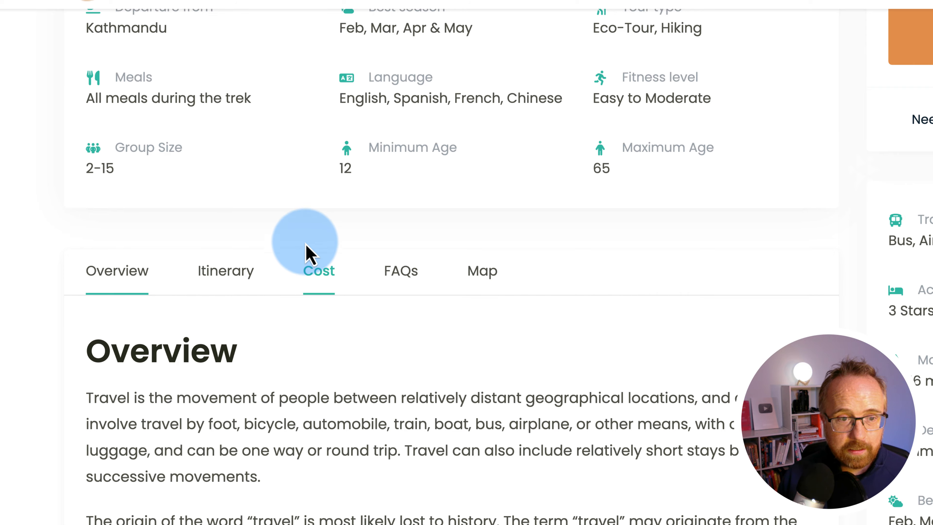
pyautogui.scroll(8, 305, 244)
pyautogui.moveTo(591, 177); pyautogui.dragTo(839, 177)
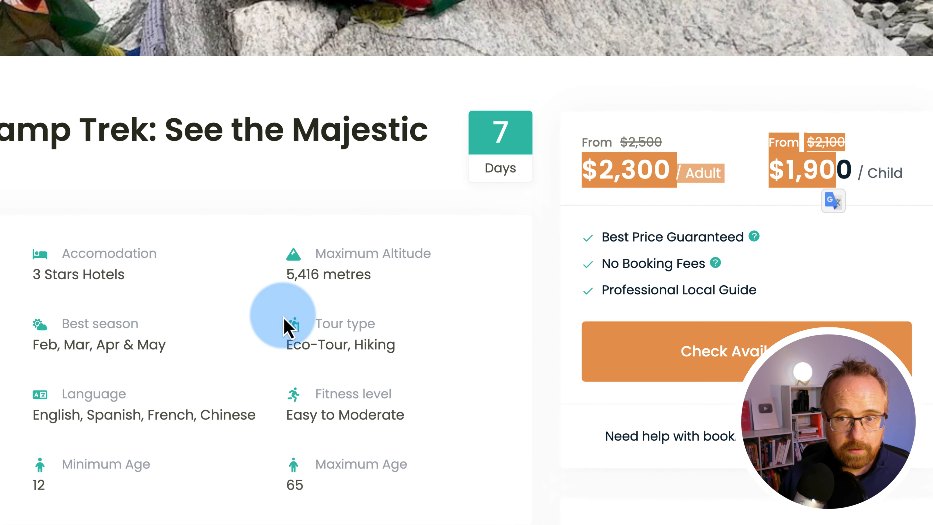
pyautogui.scroll(-7, 5, 333)
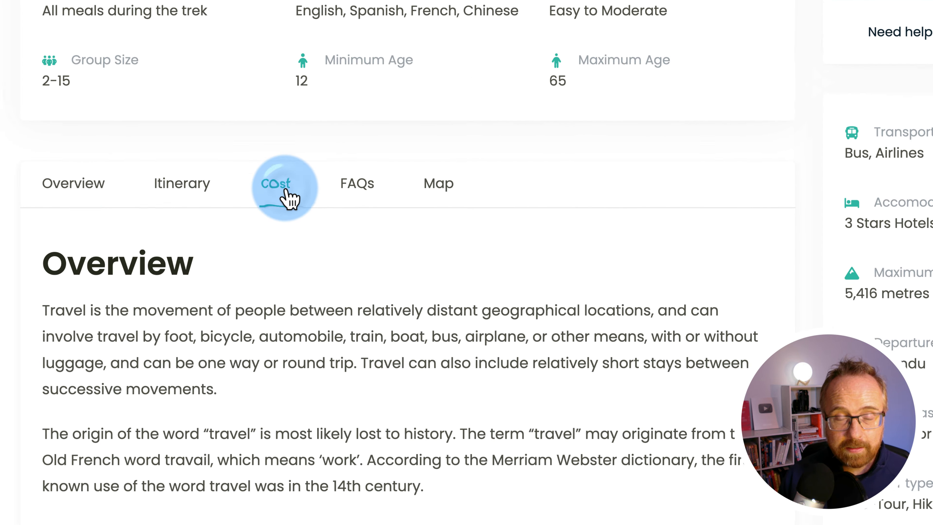
pyautogui.click(289, 198)
pyautogui.scroll(-9, 285, 195)
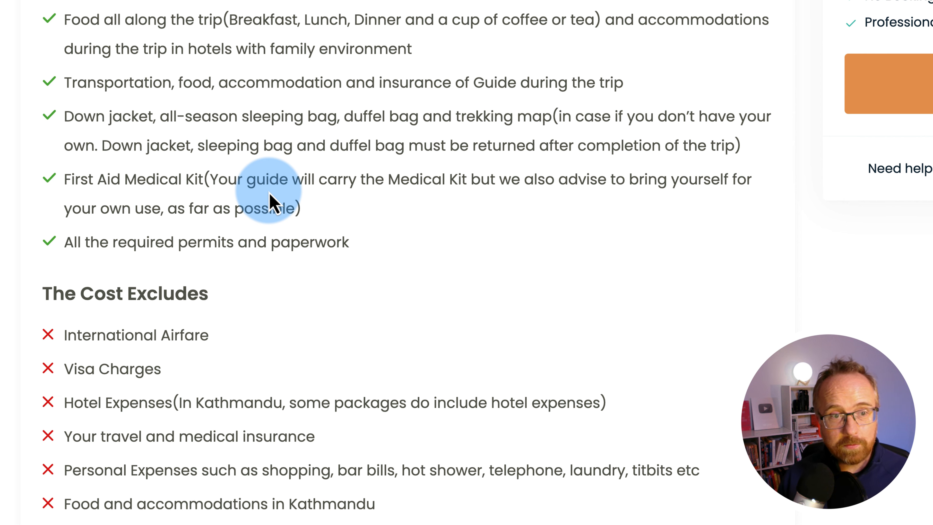
pyautogui.scroll(-5, 268, 180)
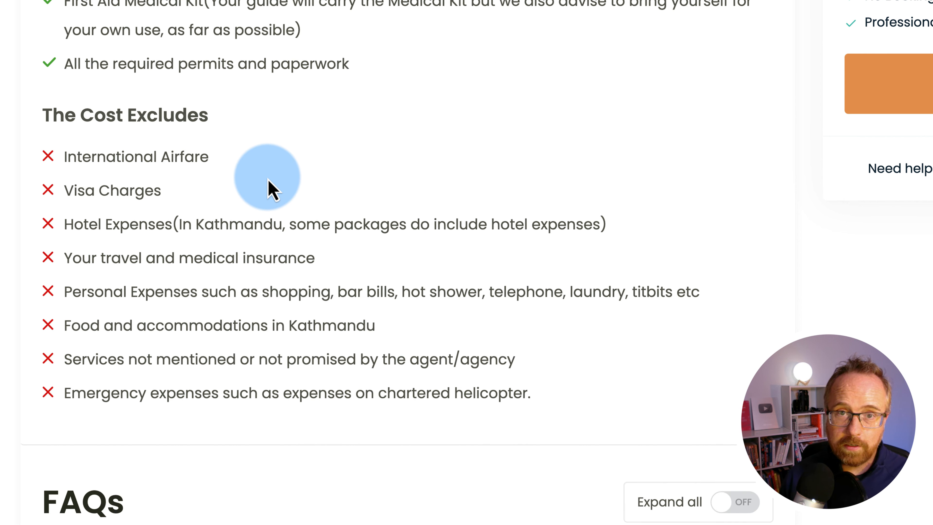
pyautogui.scroll(20, 267, 180)
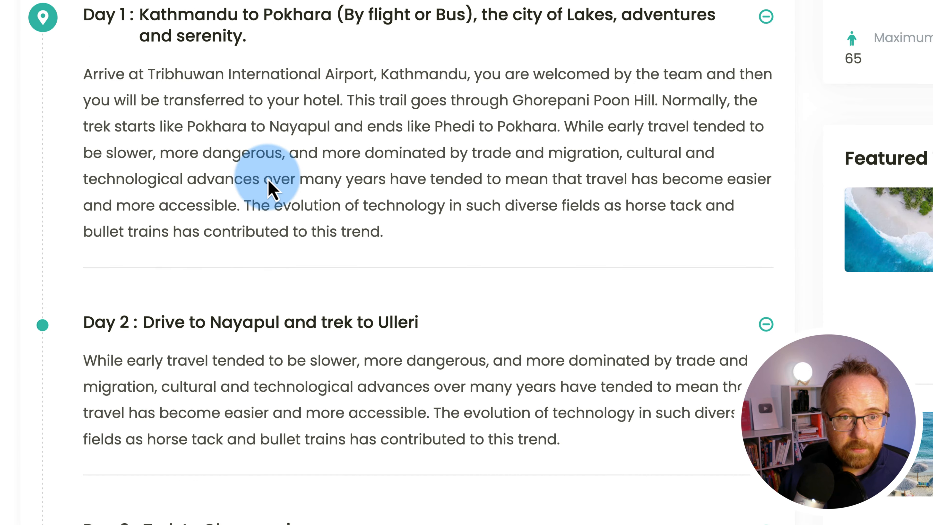
pyautogui.scroll(15, 268, 185)
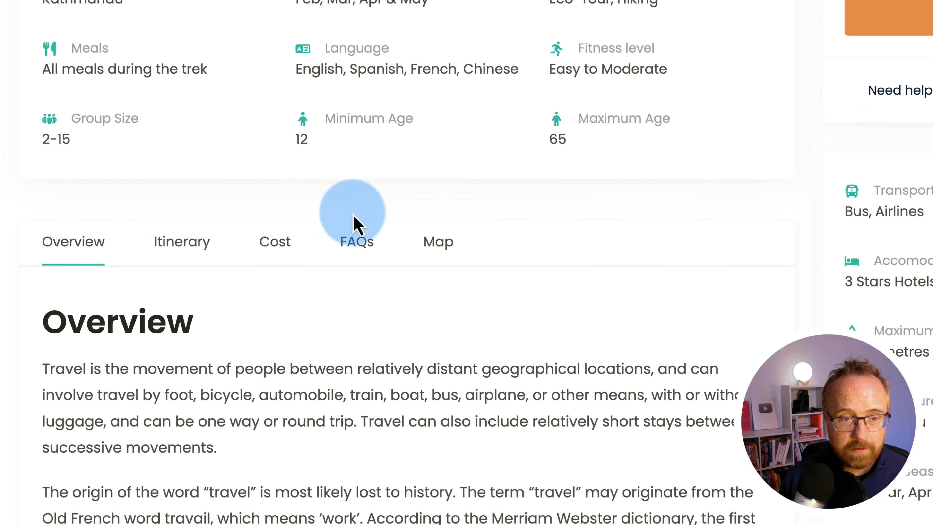
pyautogui.scroll(-2, 353, 216)
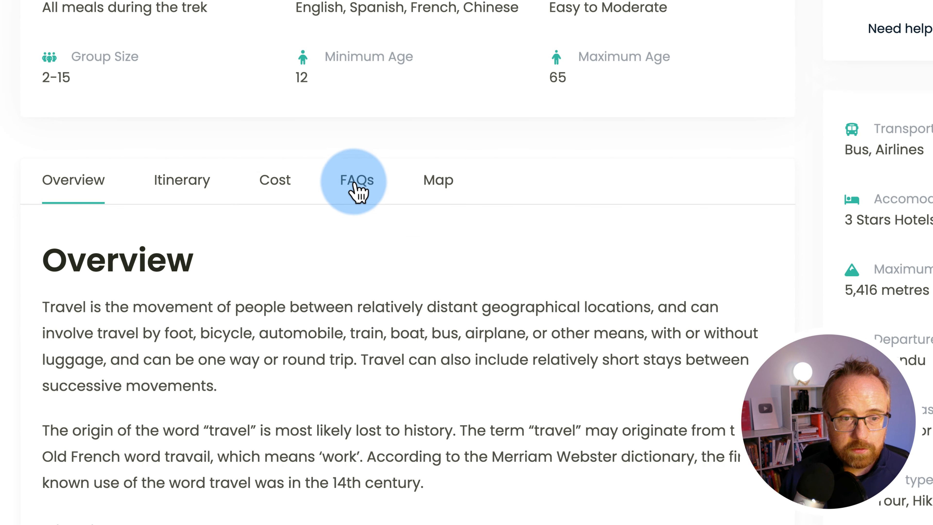
pyautogui.click(373, 197)
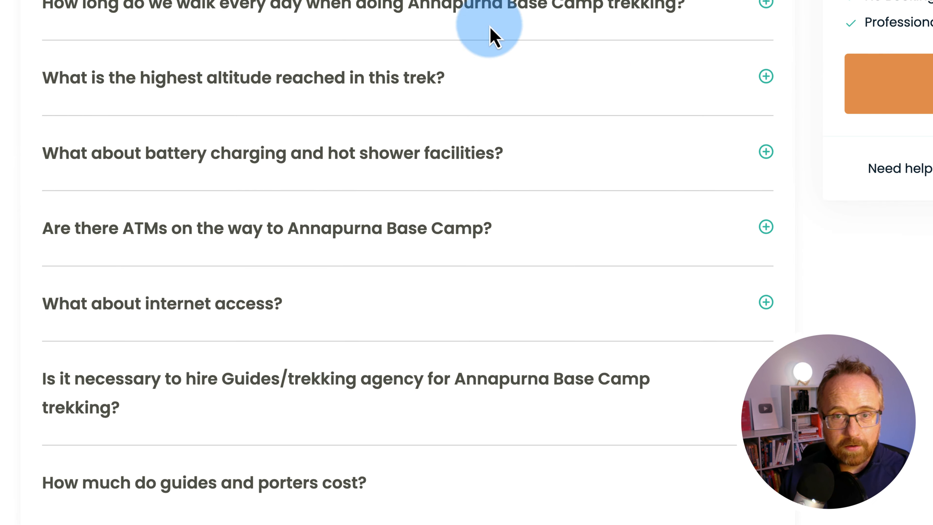
pyautogui.scroll(-10, 261, 262)
pyautogui.scroll(10, 247, 168)
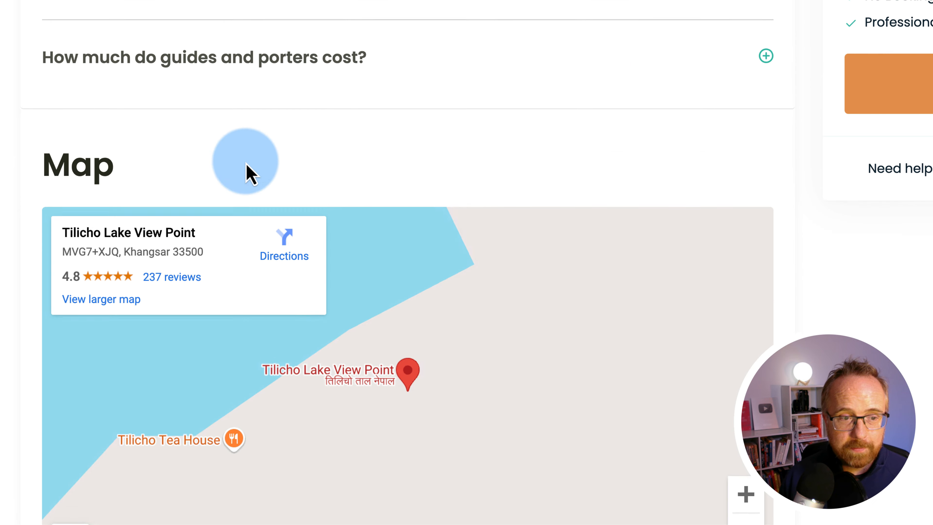
pyautogui.scroll(8, 246, 172)
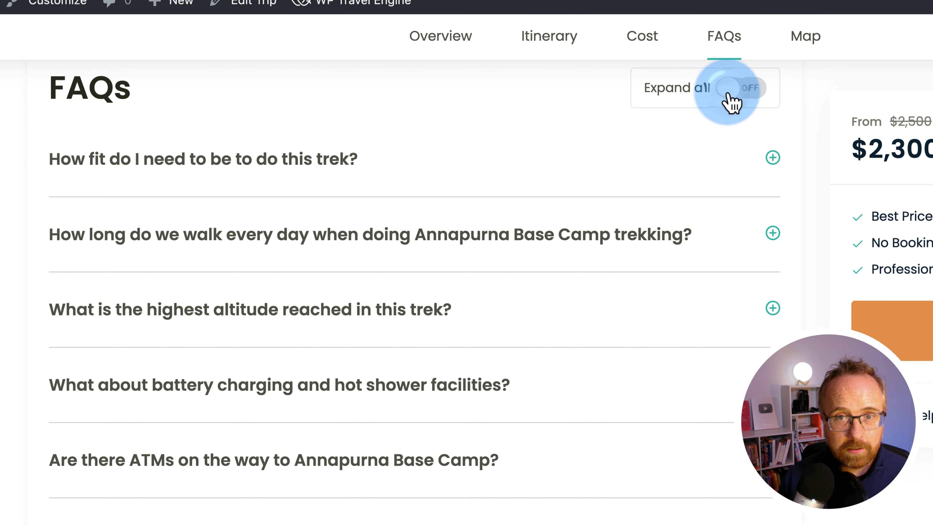
pyautogui.click(731, 102)
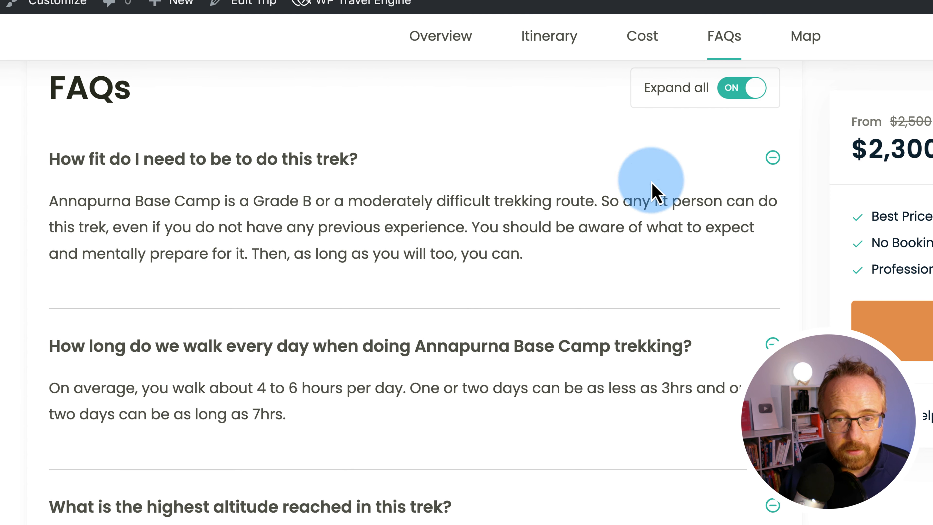
pyautogui.click(766, 89)
pyautogui.click(772, 157)
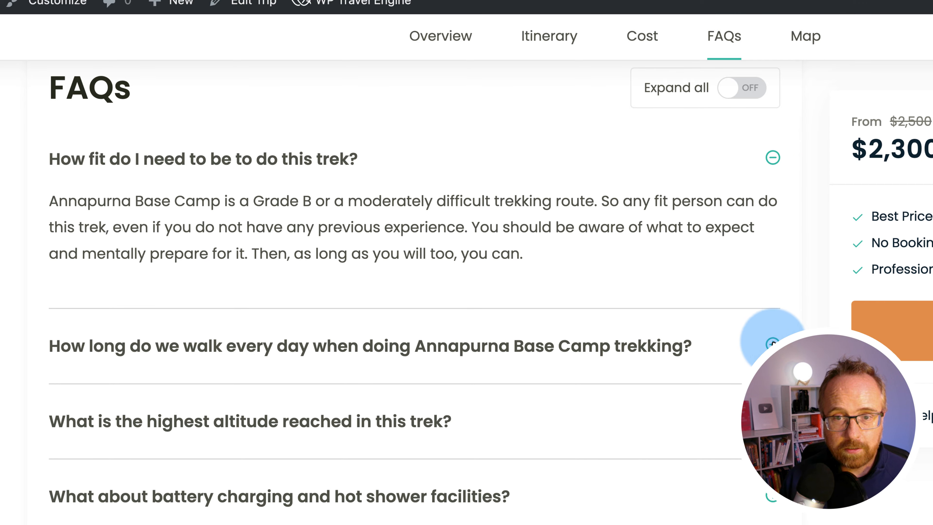
pyautogui.click(772, 343)
pyautogui.click(773, 157)
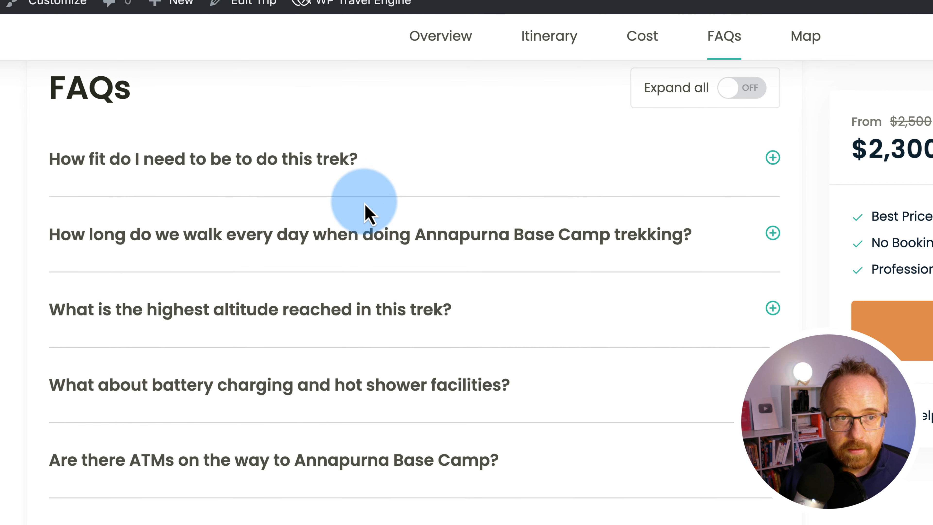
pyautogui.scroll(-10, 187, 458)
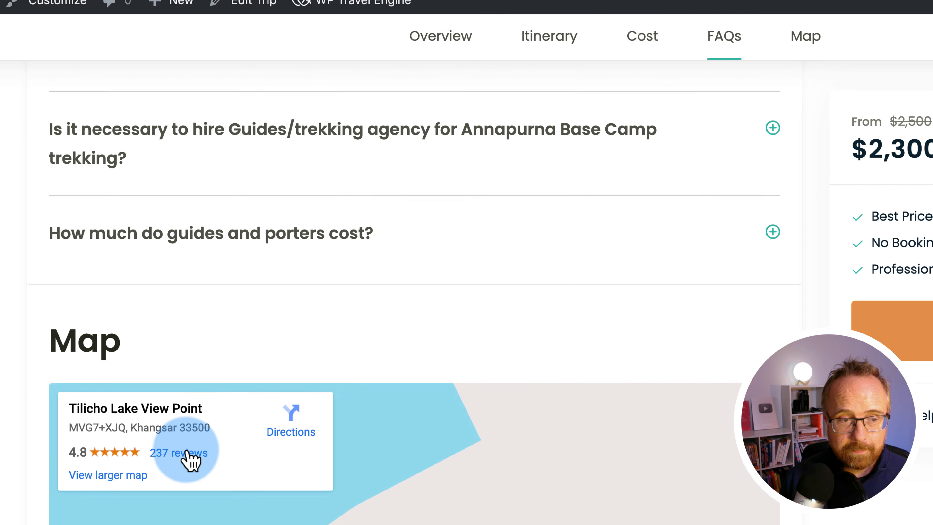
pyautogui.scroll(-8, 187, 458)
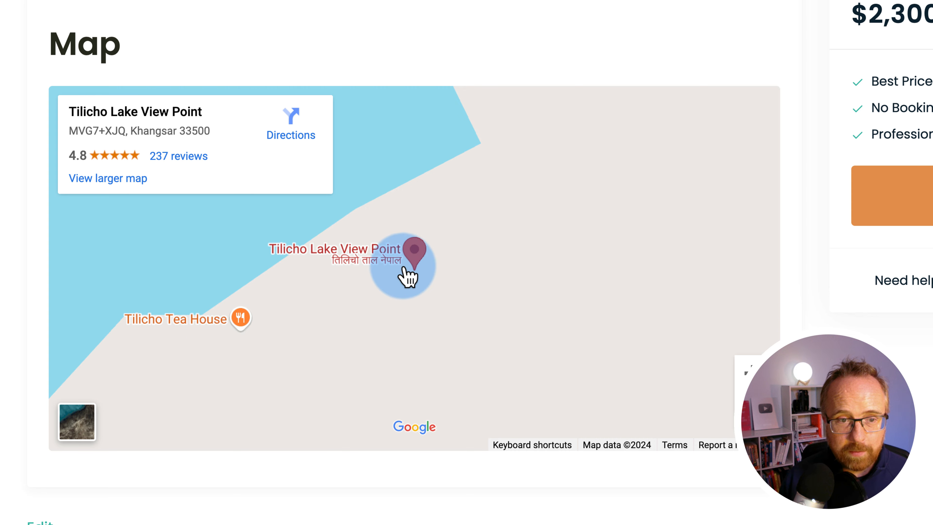
pyautogui.scroll(-10, 108, 402)
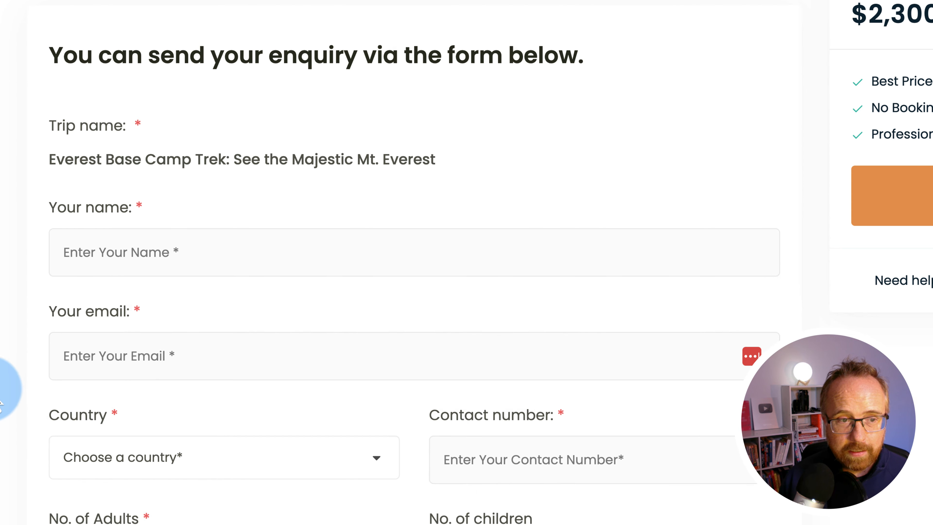
# Step: Scroll back to the top of the Everest Base Camp Trek page and reveal the admin sidebar's Trips options
pyautogui.scroll(-8, 43, 224)
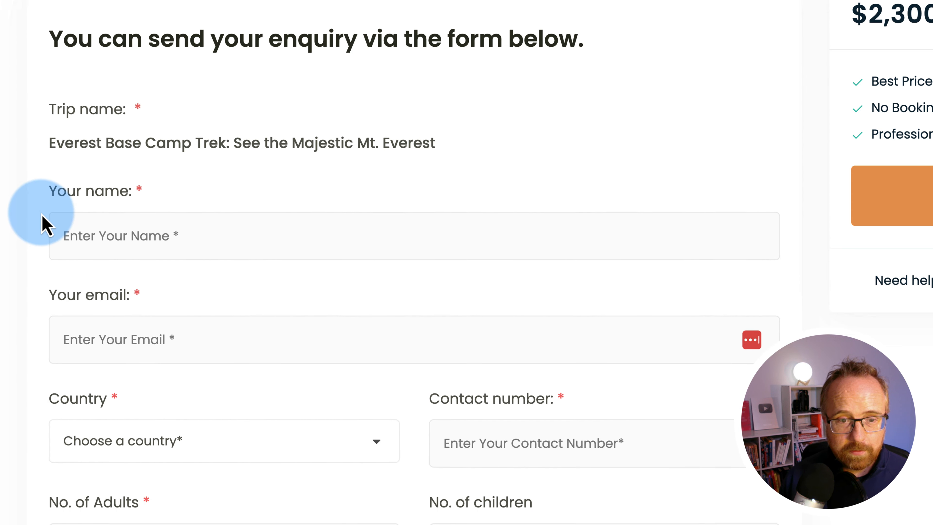
pyautogui.scroll(-15, 44, 225)
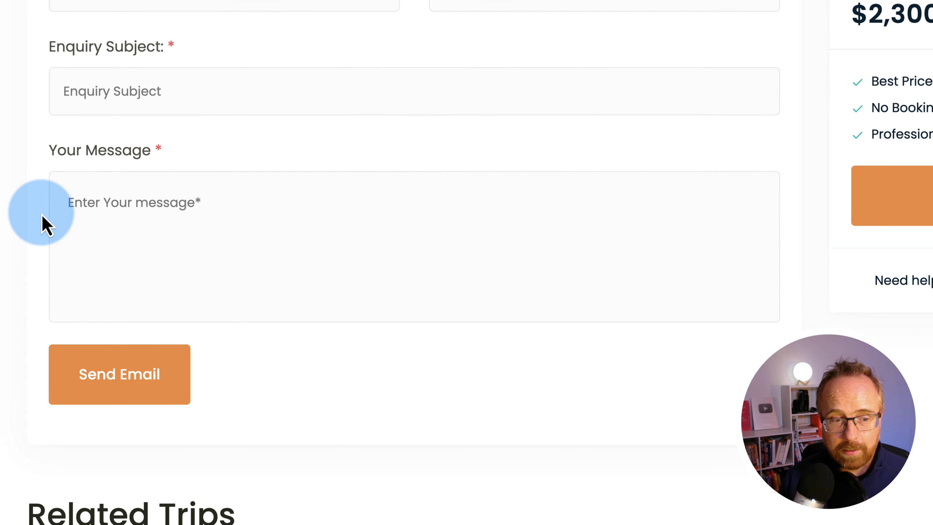
pyautogui.scroll(11, 41, 223)
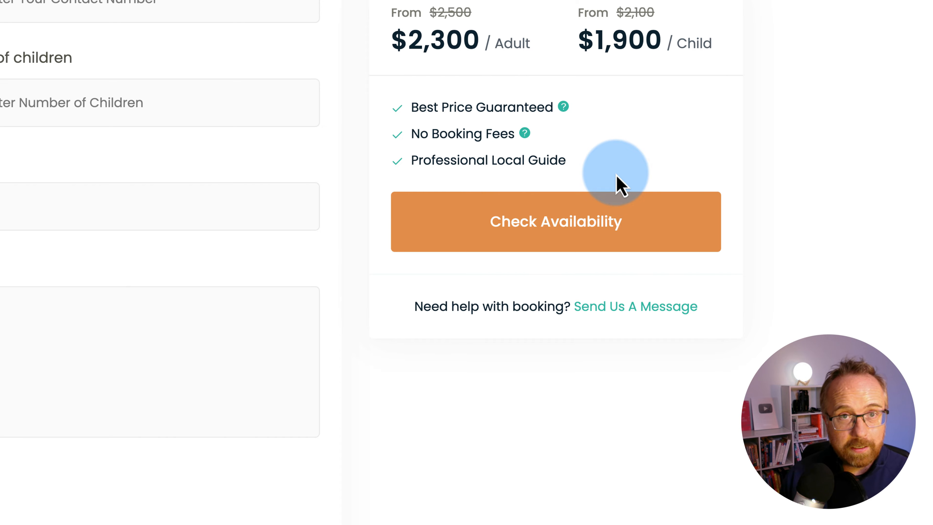
pyautogui.scroll(10, 31, 156)
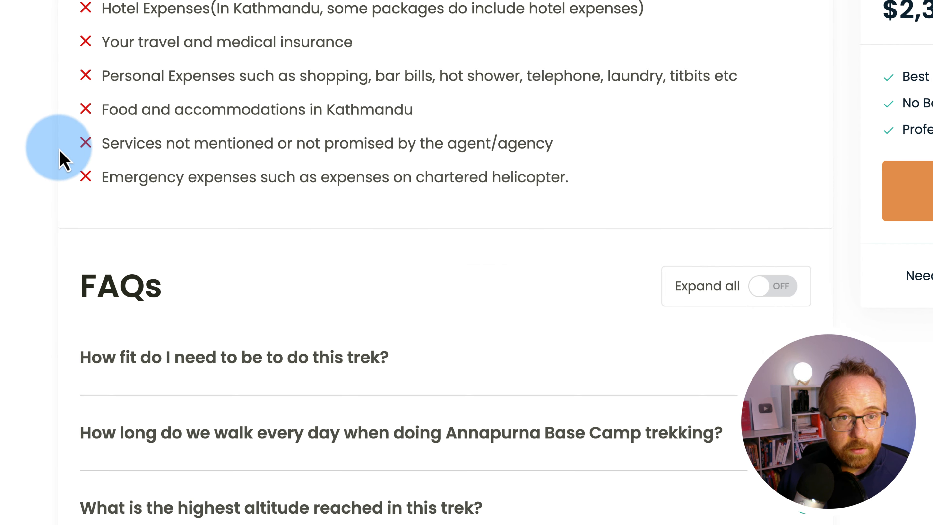
pyautogui.scroll(15, 60, 156)
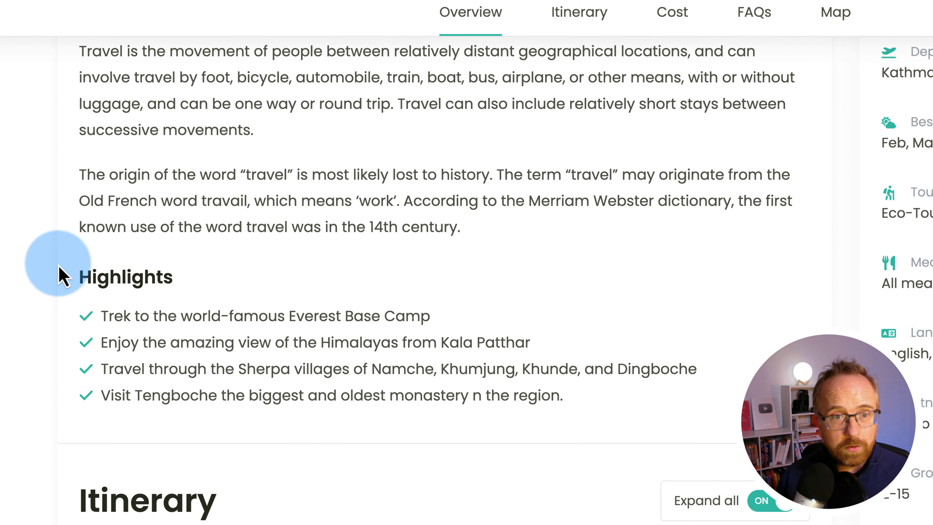
pyautogui.scroll(10, 62, 276)
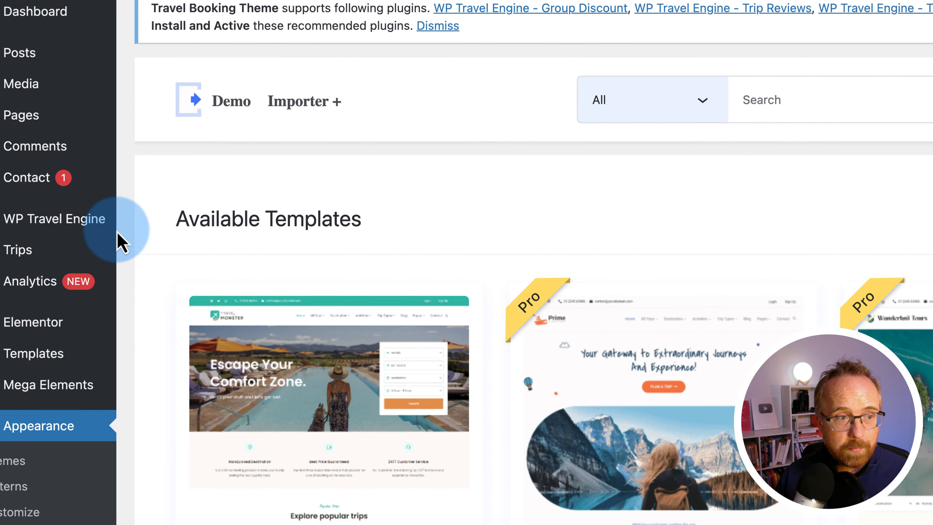
pyautogui.moveTo(51, 254)
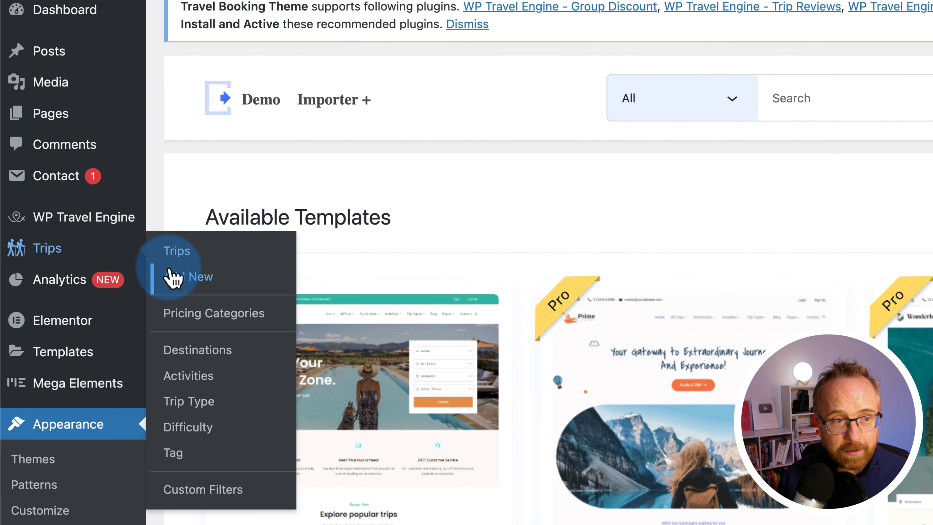
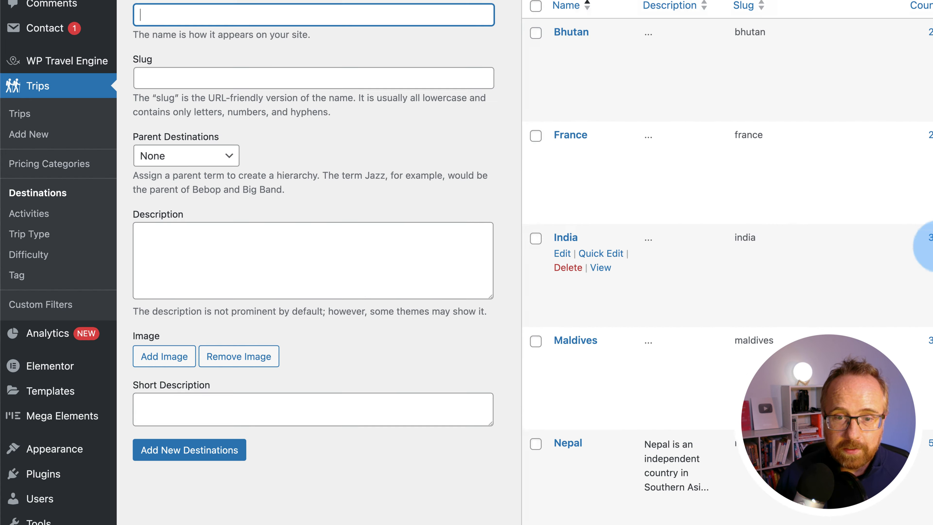
# Step: Enter the slug 'canada' for the new destination, then switch to the Everest Base Camp Trek tab
pyautogui.scroll(-4, 698, 312)
pyautogui.scroll(-5, 577, 382)
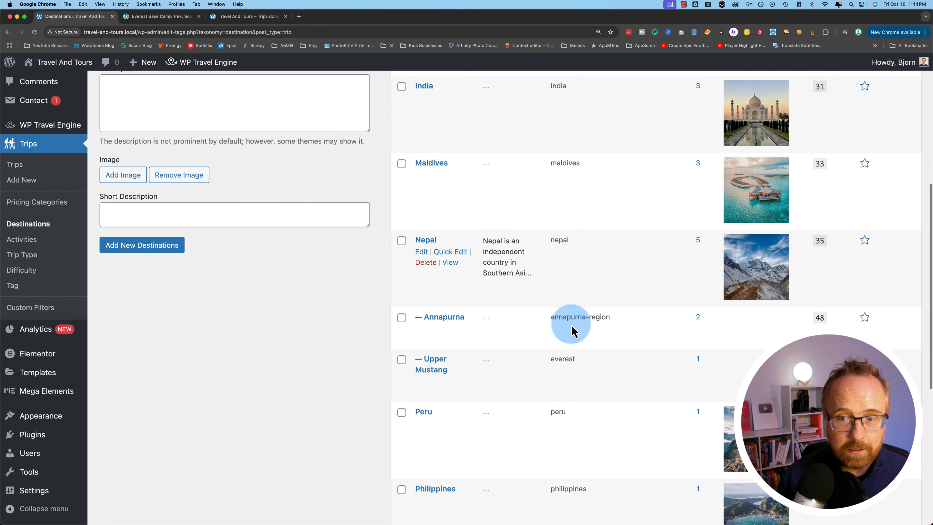
pyautogui.scroll(-4, 558, 333)
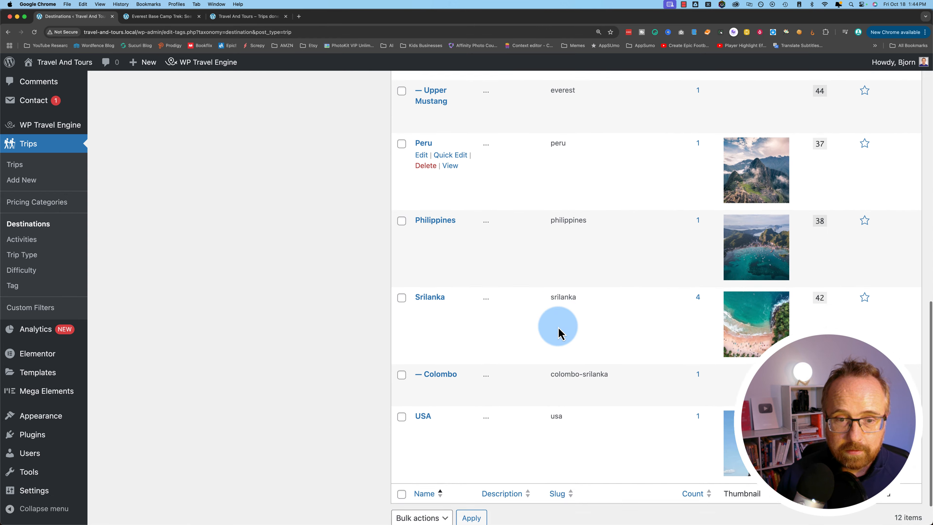
pyautogui.scroll(10, 558, 333)
pyautogui.scroll(5, 558, 330)
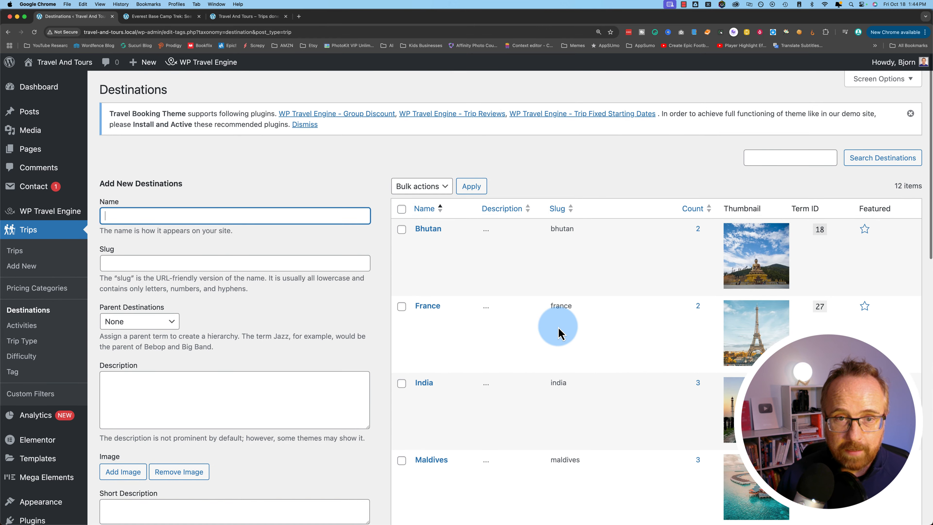
pyautogui.scroll(-2, 558, 329)
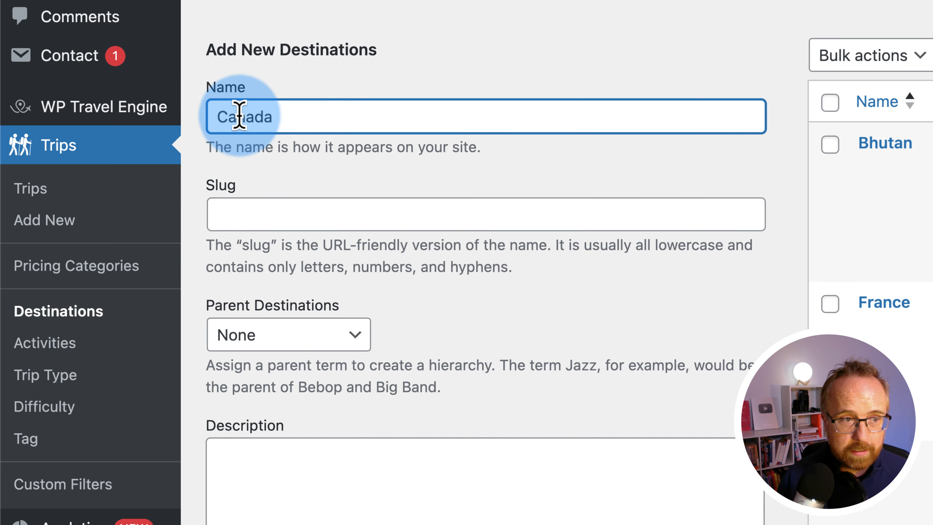
pyautogui.click(344, 208)
pyautogui.write('canada')
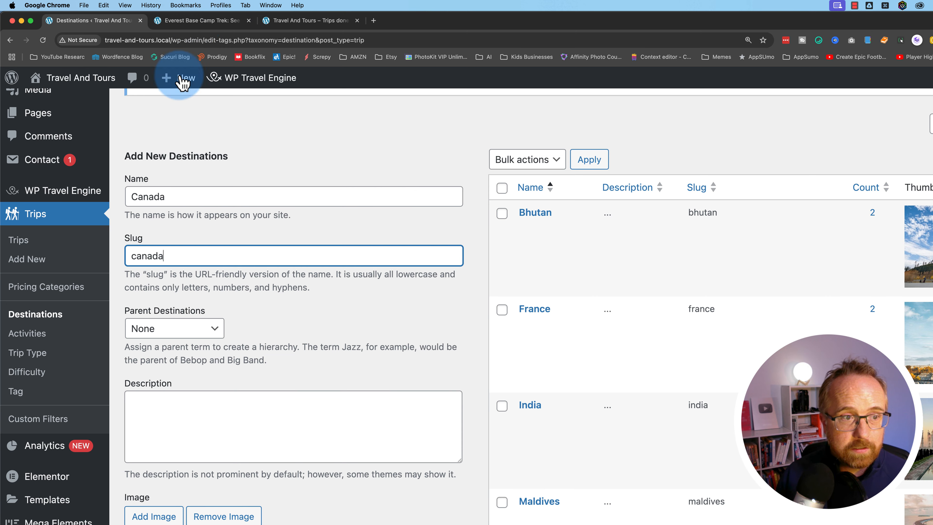
pyautogui.click(196, 22)
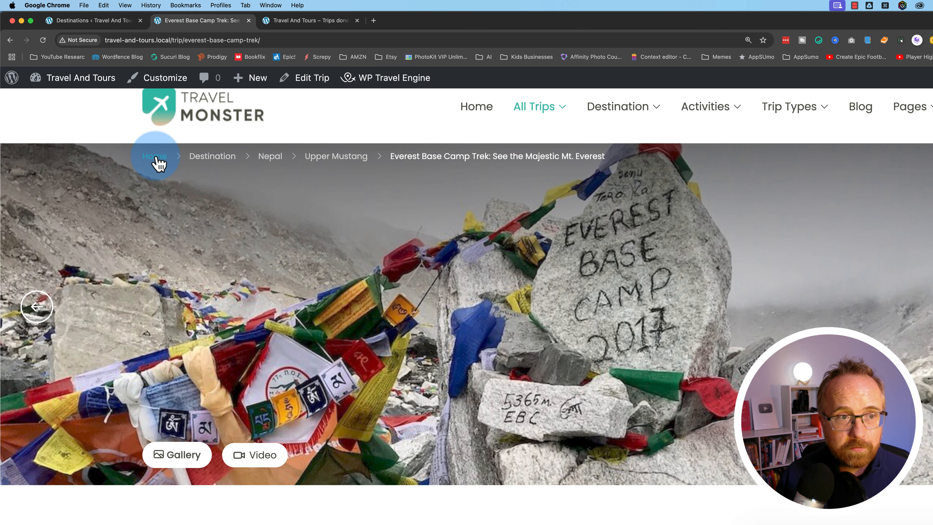
# Step: View the France destination page, note its /france/ slug, and return to the destination form
pyautogui.moveTo(633, 117)
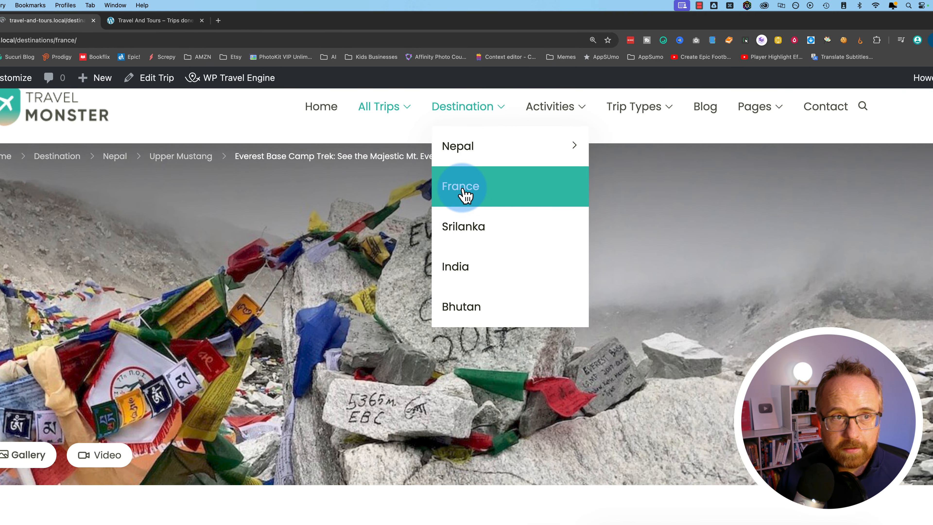
pyautogui.click(464, 194)
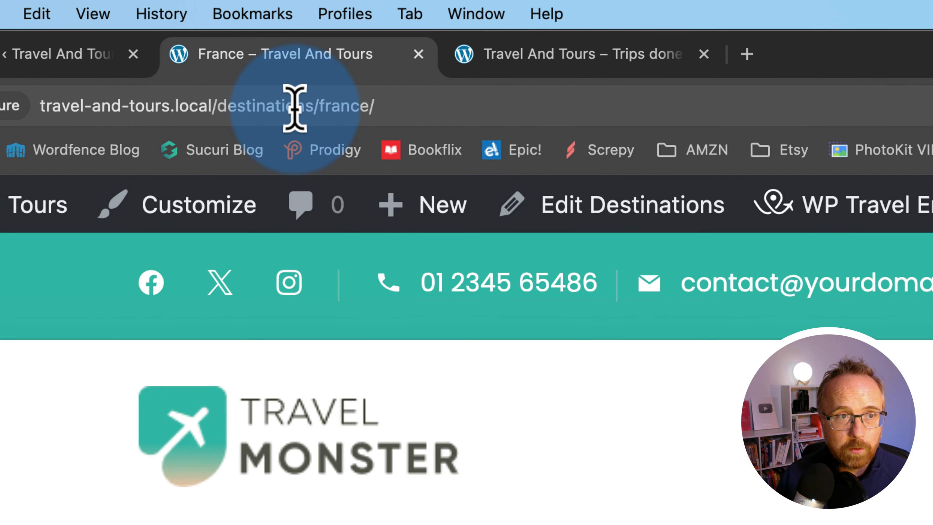
pyautogui.moveTo(374, 104); pyautogui.dragTo(310, 106)
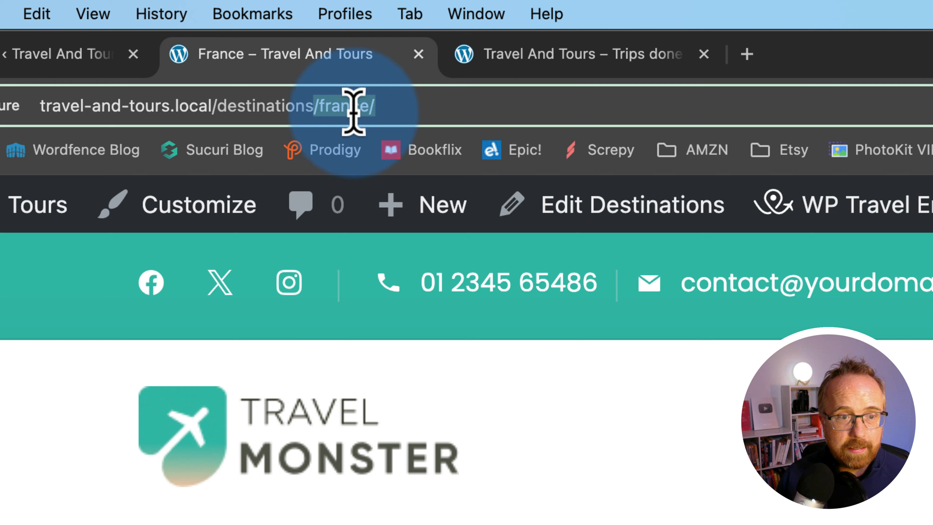
pyautogui.click(51, 62)
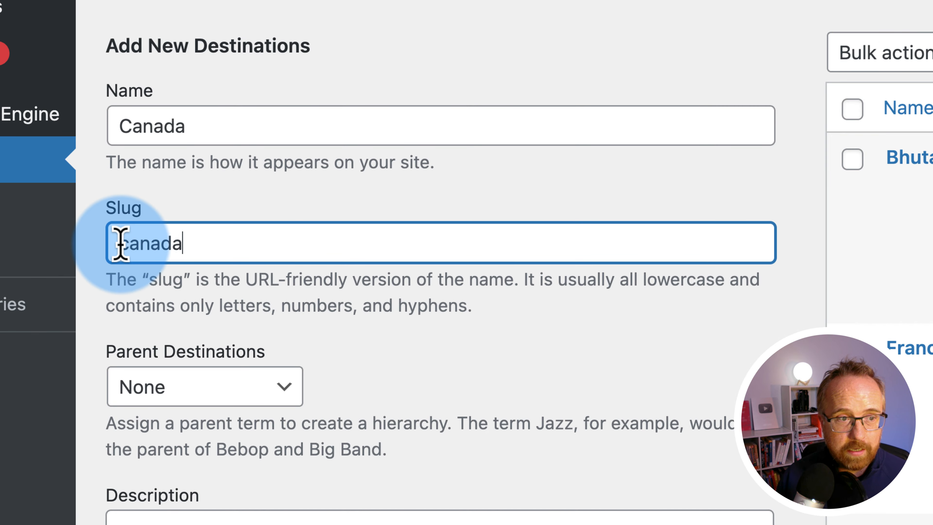
# Step: Leave the Canada destination's parent set to None
pyautogui.moveTo(121, 243); pyautogui.dragTo(277, 239)
pyautogui.scroll(-5, 229, 298)
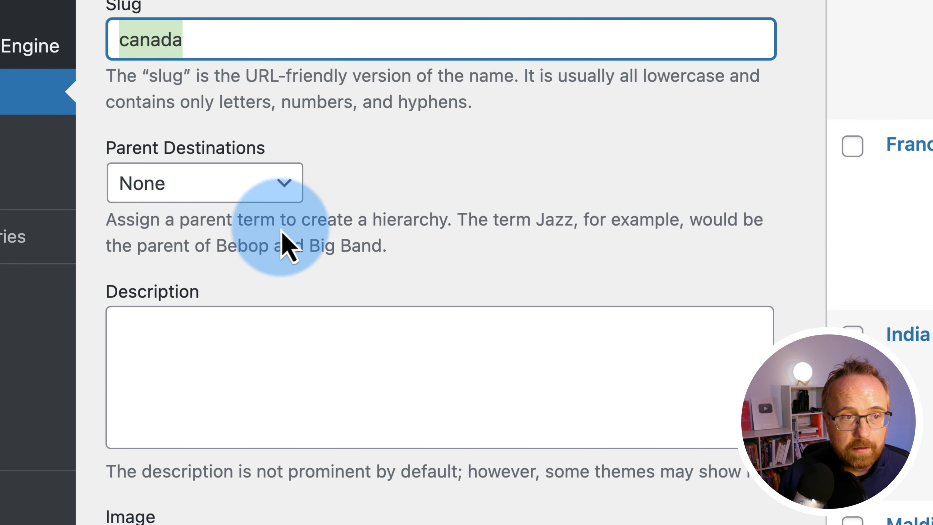
pyautogui.click(242, 184)
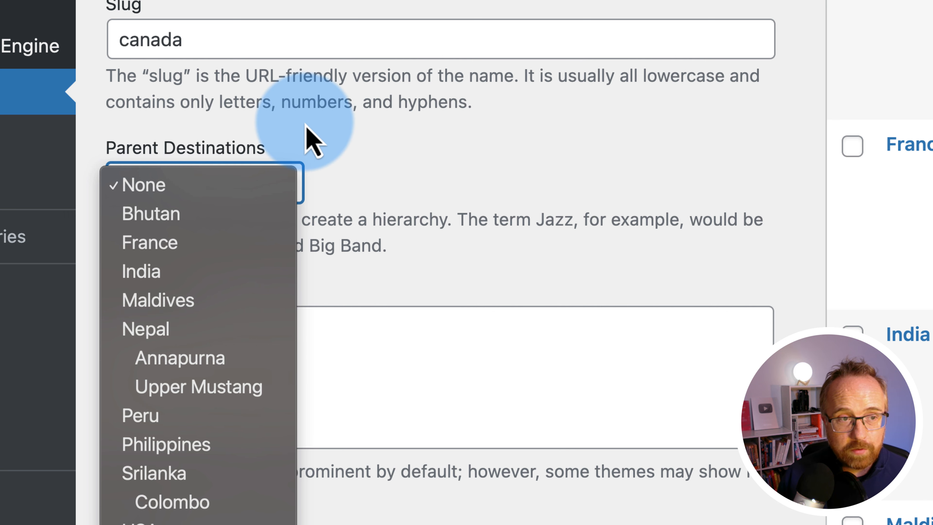
pyautogui.click(323, 164)
pyautogui.scroll(5, 147, 118)
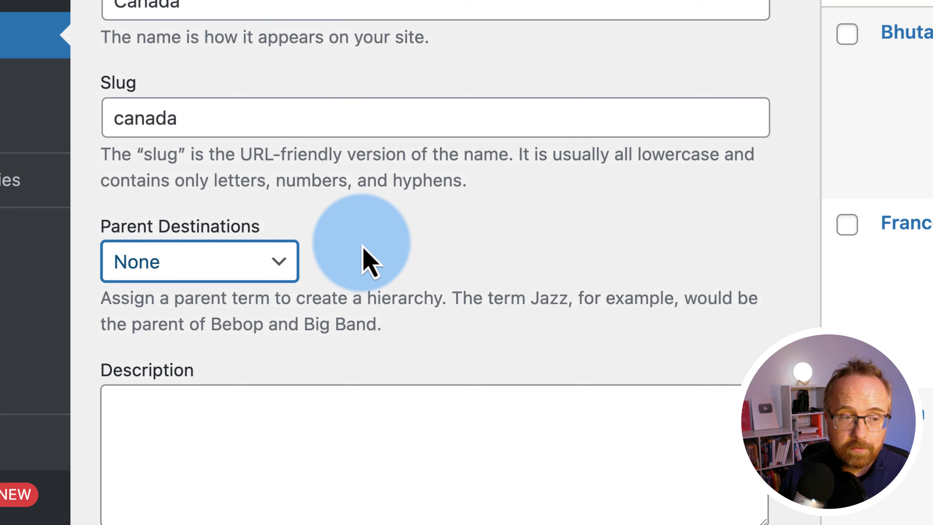
# Step: Describe Canada as 'A quick trip around Canada.' and paste it as the Short Description
pyautogui.click(239, 452)
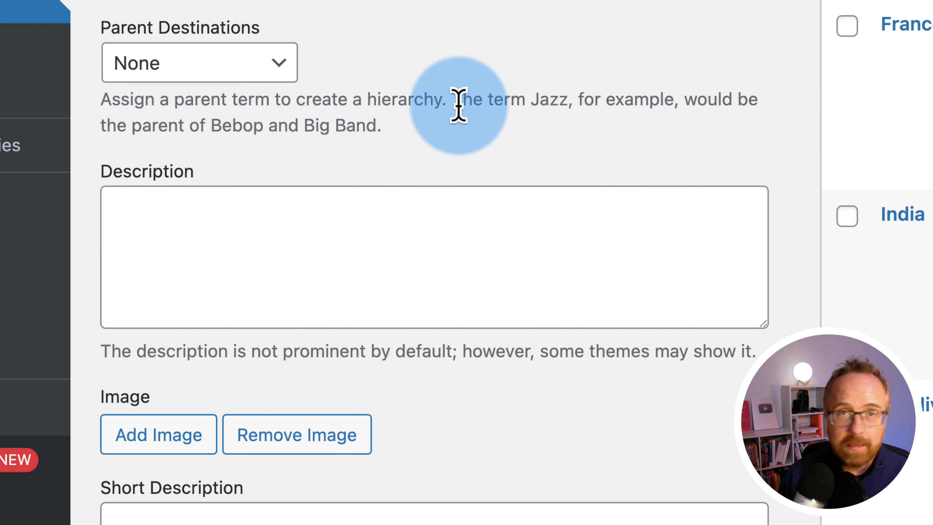
pyautogui.click(224, 204)
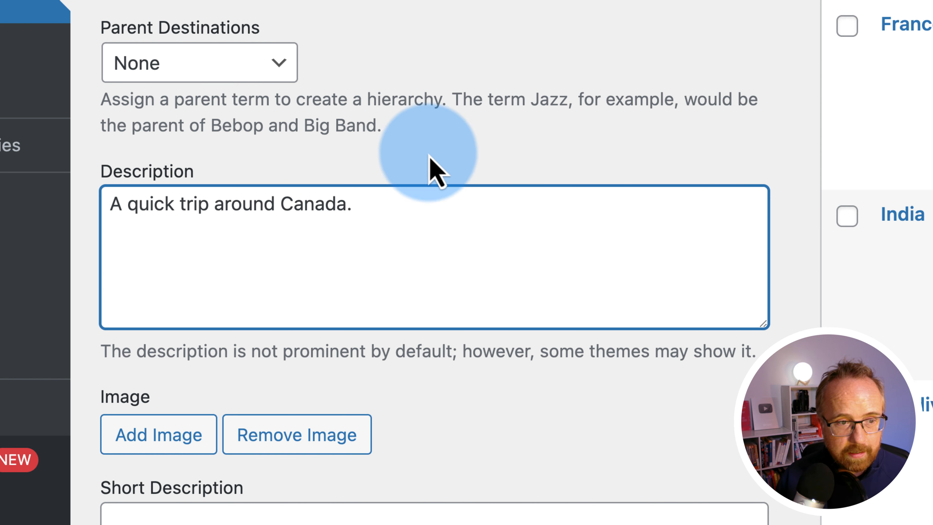
pyautogui.moveTo(356, 204); pyautogui.dragTo(91, 204)
pyautogui.press('super+c')
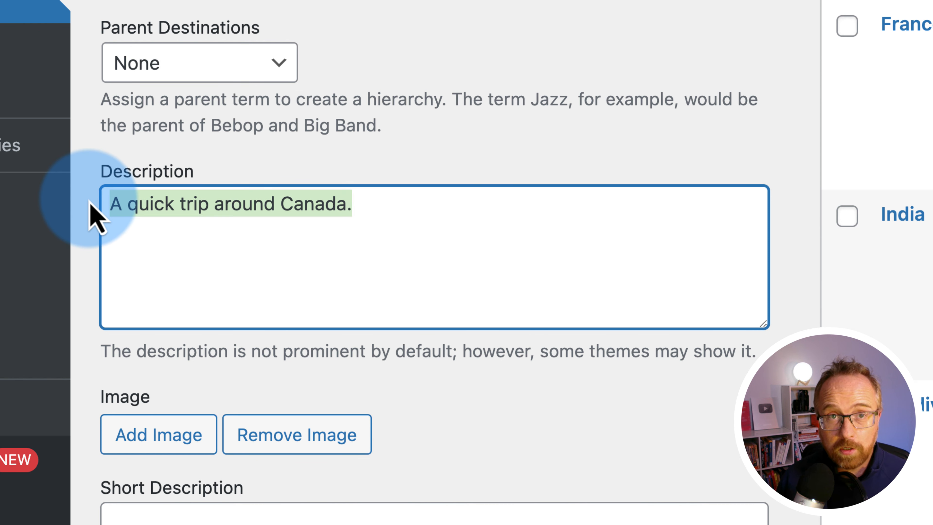
pyautogui.scroll(-1, 133, 347)
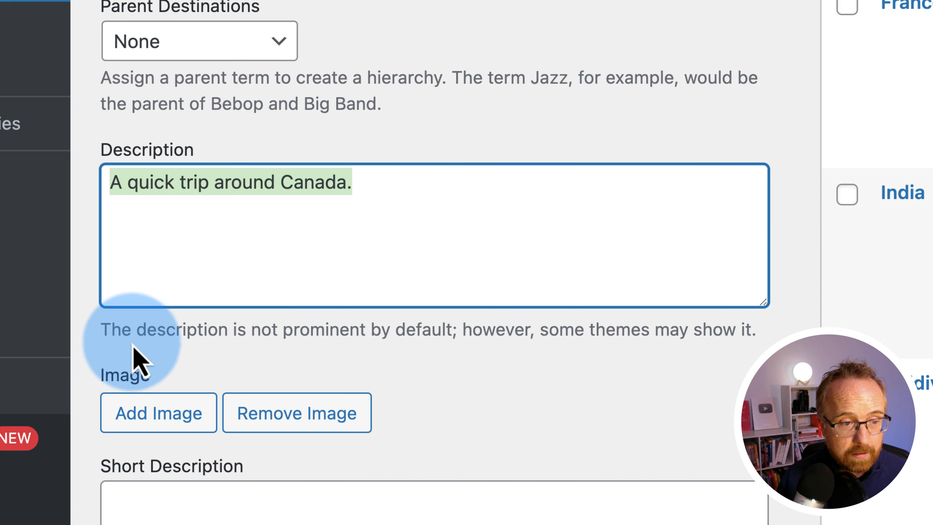
pyautogui.click(193, 482)
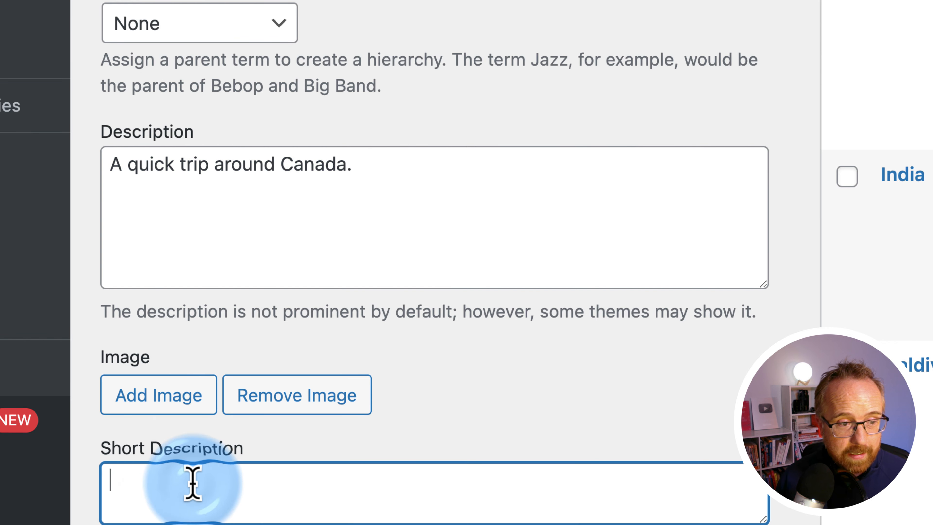
pyautogui.press('super+v')
# Step: Set everest.jpg from the Media Library as the Canada destination's image
pyautogui.click(139, 401)
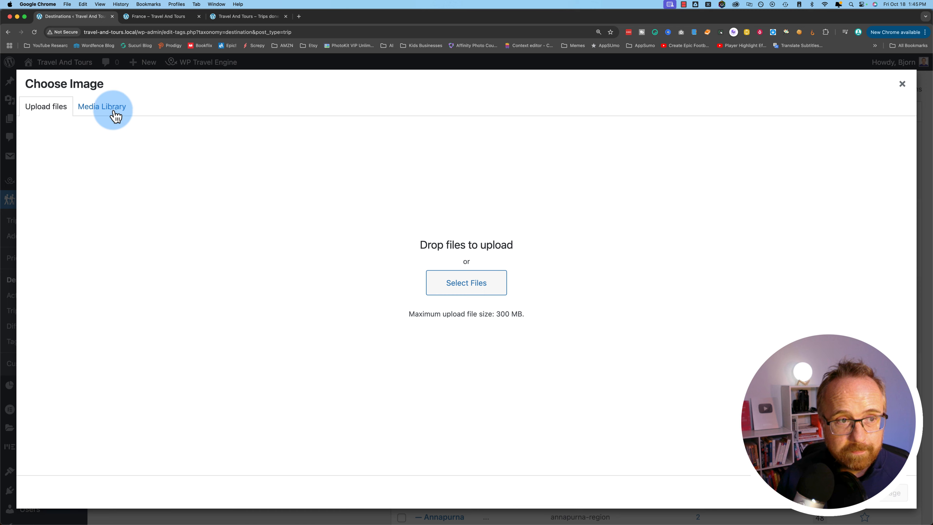
pyautogui.click(113, 112)
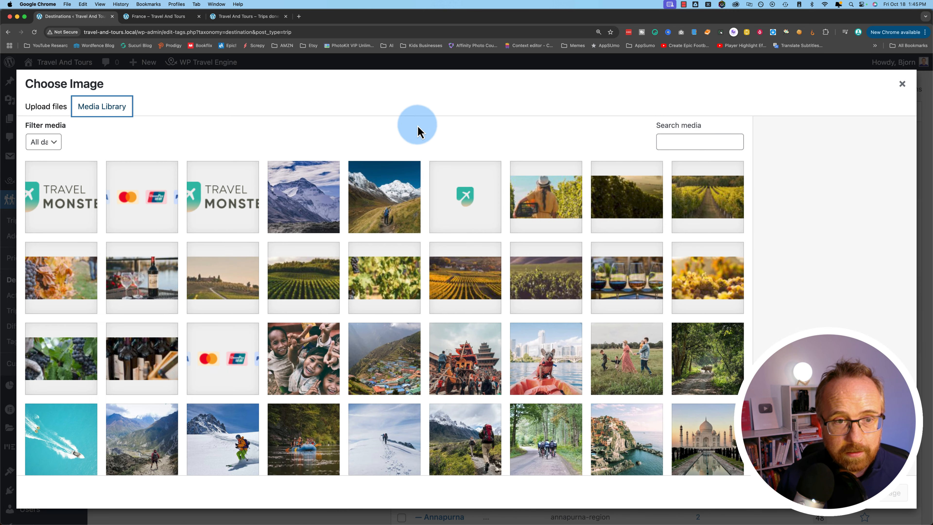
pyautogui.click(307, 216)
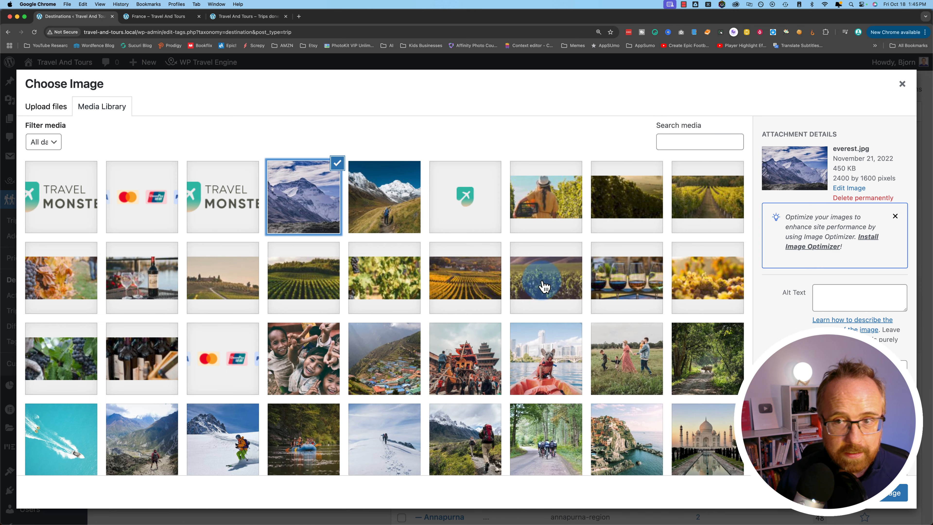
pyautogui.click(875, 492)
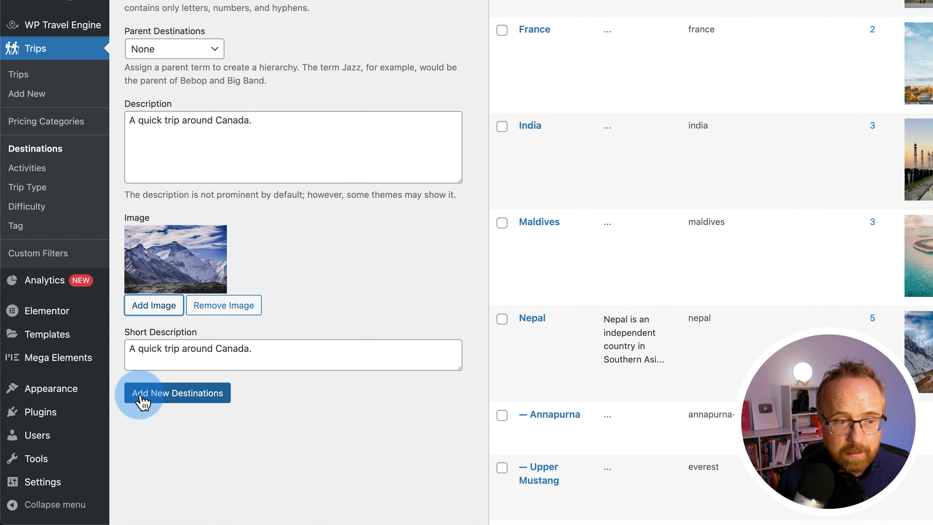
# Step: Add the Canada destination and view it in the destinations list
pyautogui.click(159, 400)
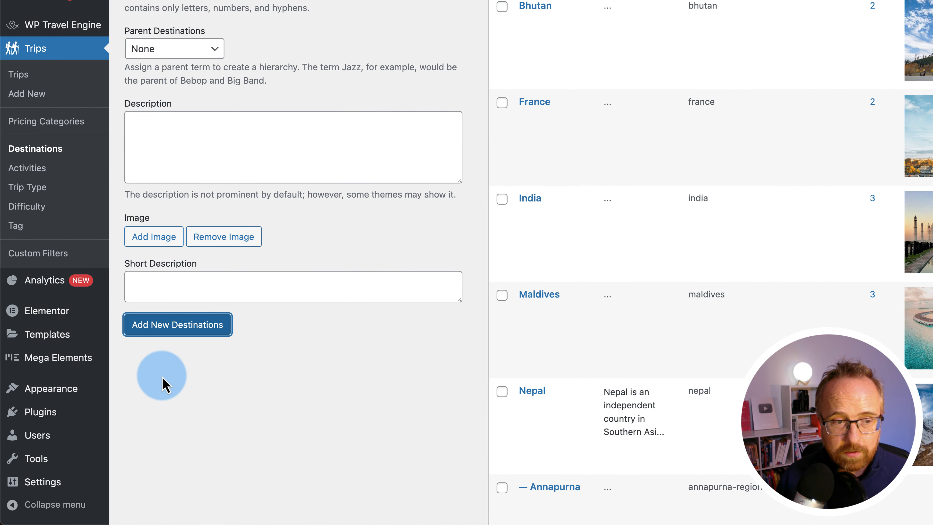
pyautogui.scroll(1, 375, 395)
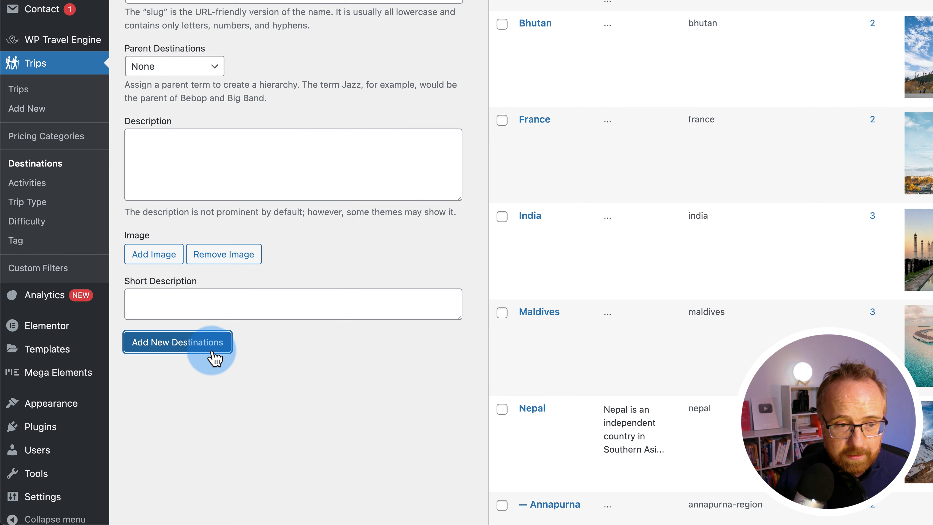
pyautogui.scroll(5, 426, 459)
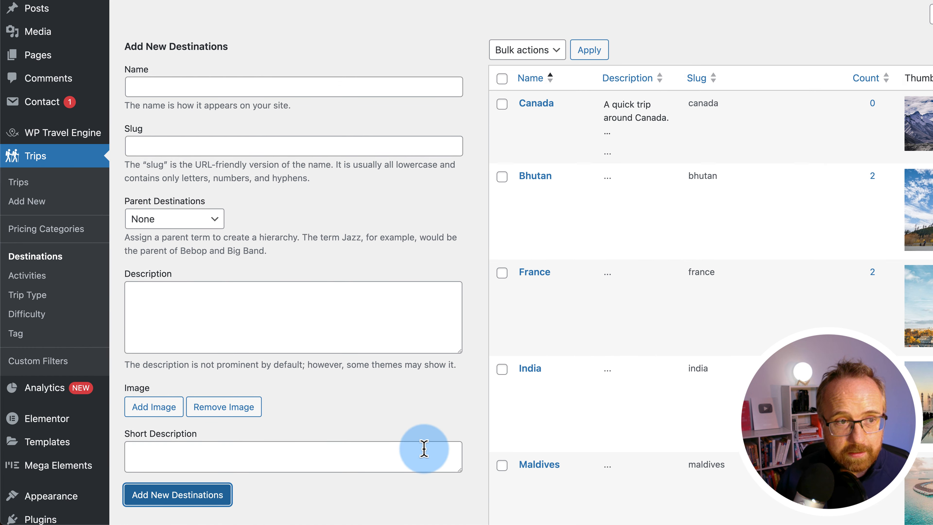
pyautogui.click(300, 82)
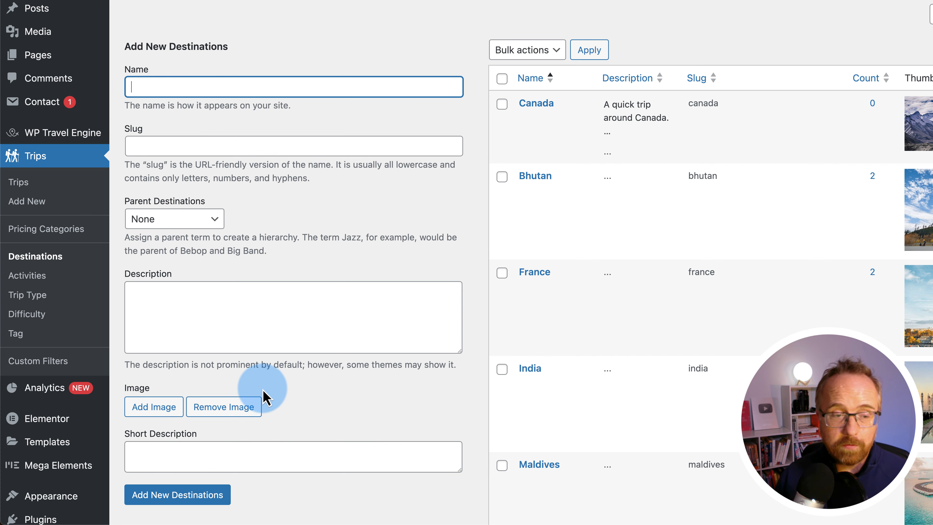
pyautogui.moveTo(505, 151)
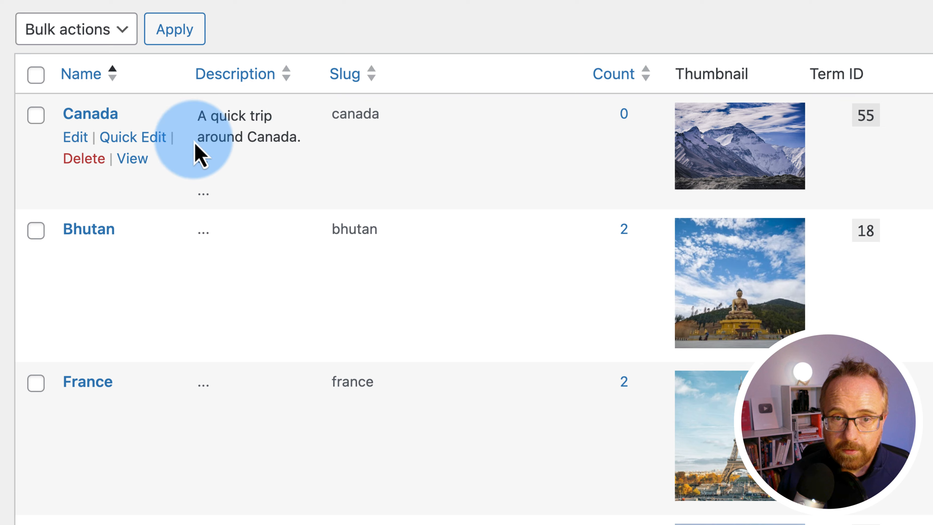
pyautogui.click(75, 138)
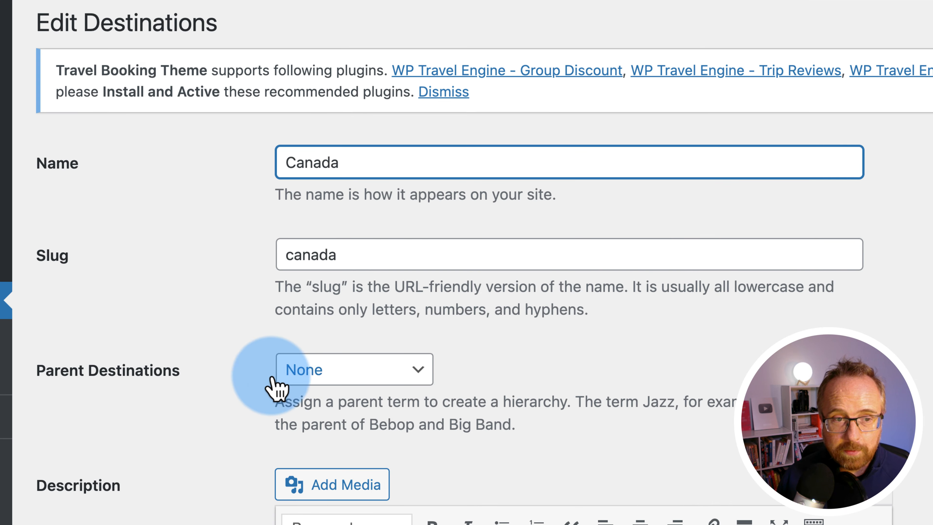
pyautogui.scroll(-5, 236, 444)
pyautogui.scroll(5, 493, 447)
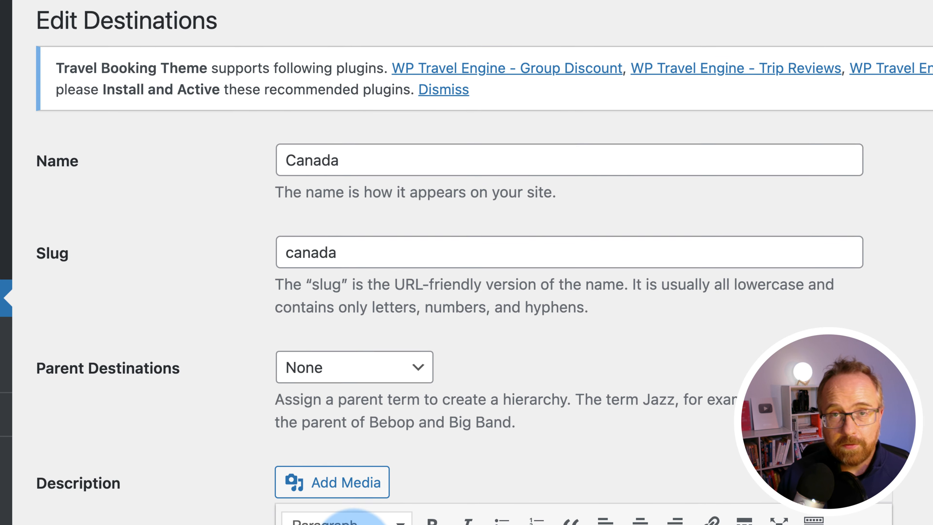
pyautogui.scroll(-10, 353, 477)
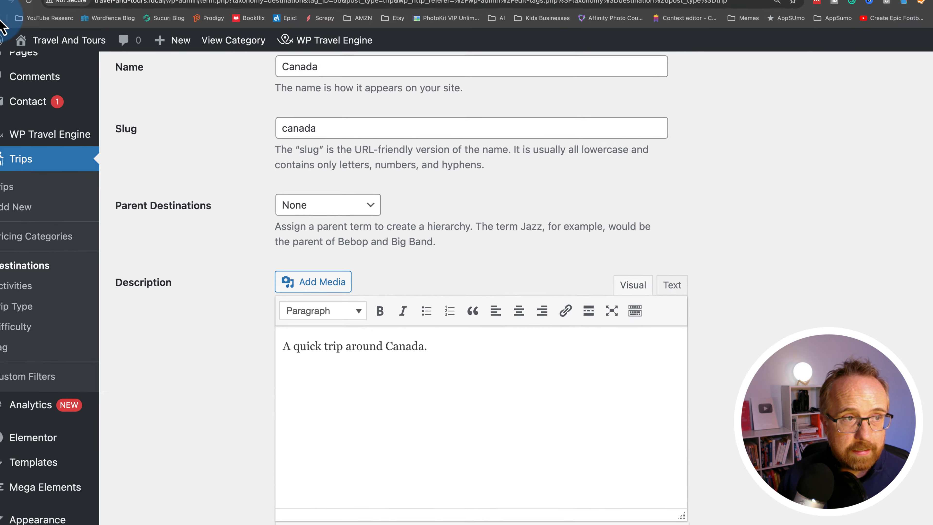
pyautogui.click(10, 39)
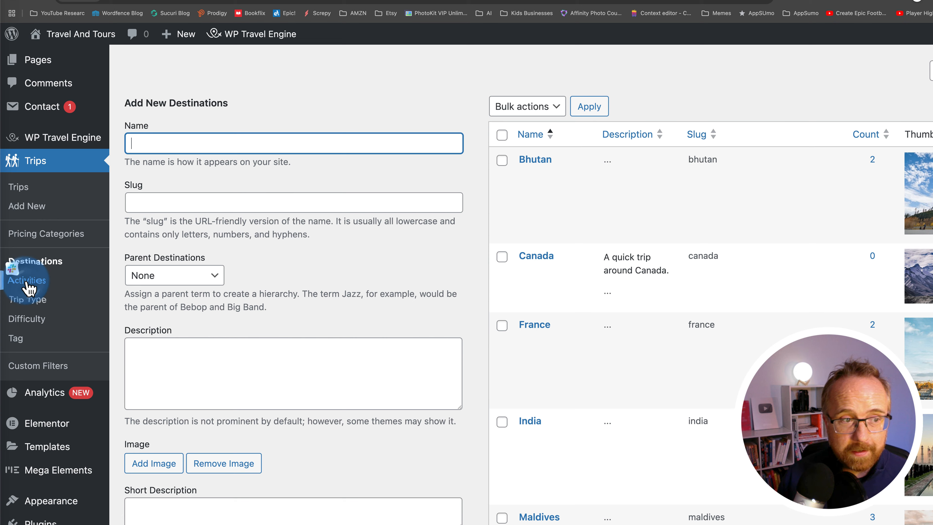
# Step: Browse the nine trip activities, from Boating and City Tour to Cycling and Hiking
pyautogui.click(570, 220)
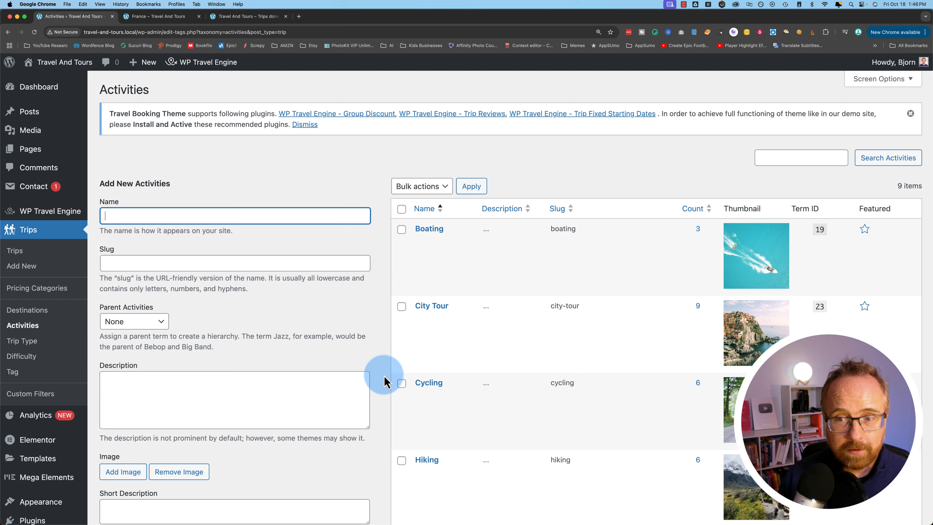
pyautogui.scroll(-1, 383, 375)
pyautogui.moveTo(398, 320)
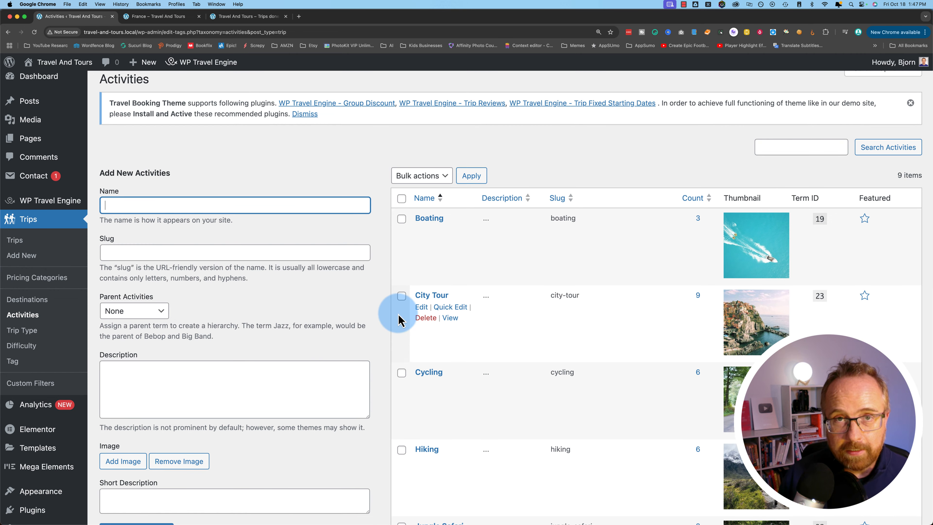
pyautogui.scroll(-1, 368, 304)
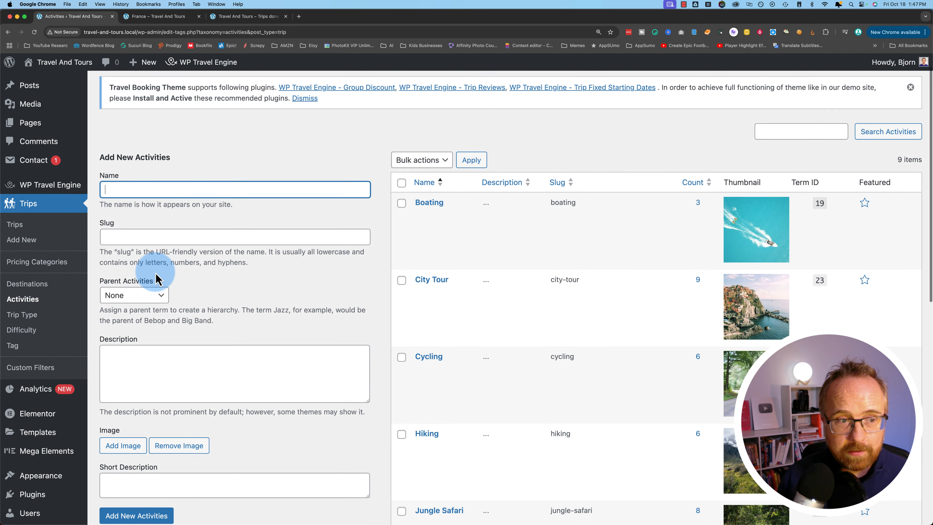
pyautogui.scroll(-1, 156, 280)
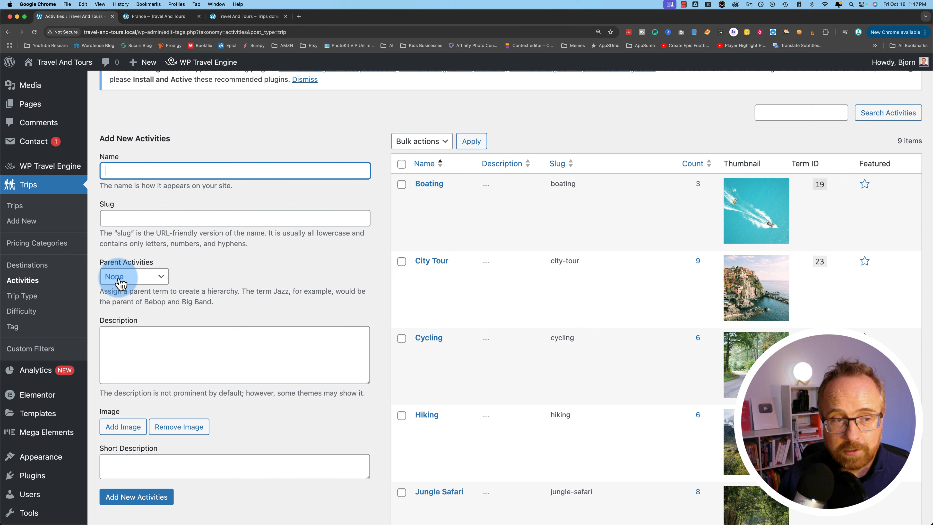
pyautogui.scroll(-3, 136, 301)
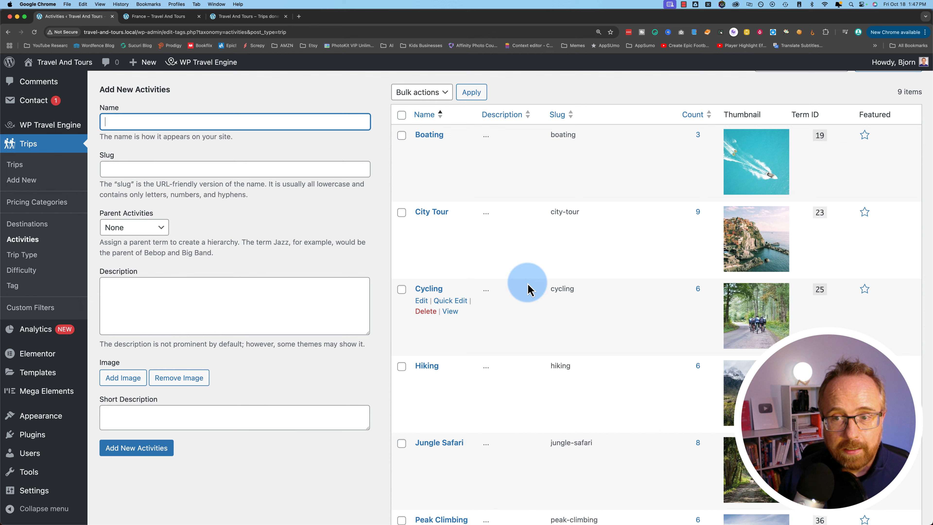
pyautogui.scroll(-5, 671, 327)
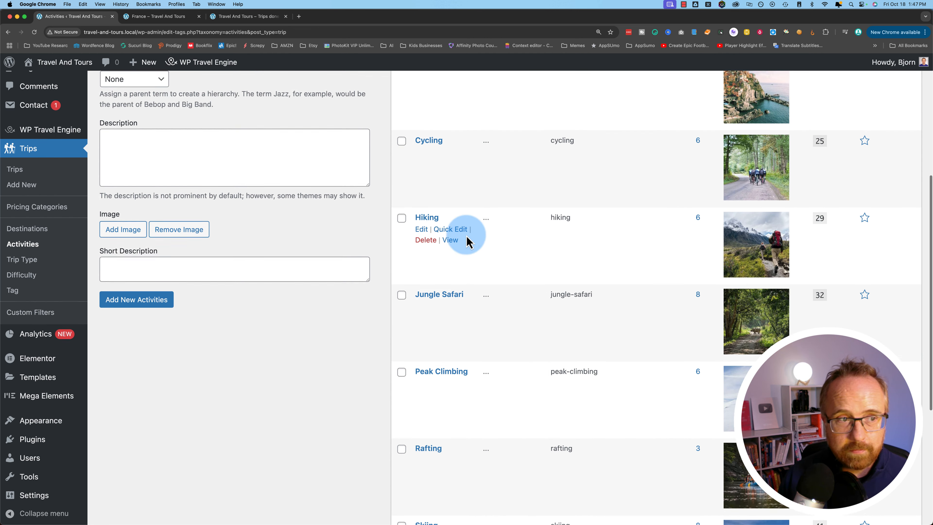
pyautogui.scroll(3, 468, 235)
pyautogui.scroll(-2, 310, 301)
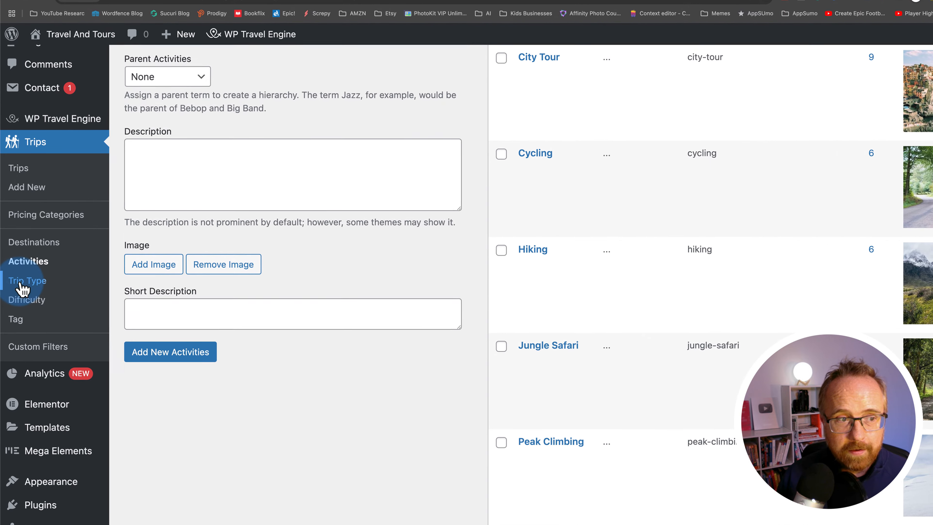
# Step: Browse the nine Trip Type terms, from Budget Travel to Weekend Trips
pyautogui.click(23, 288)
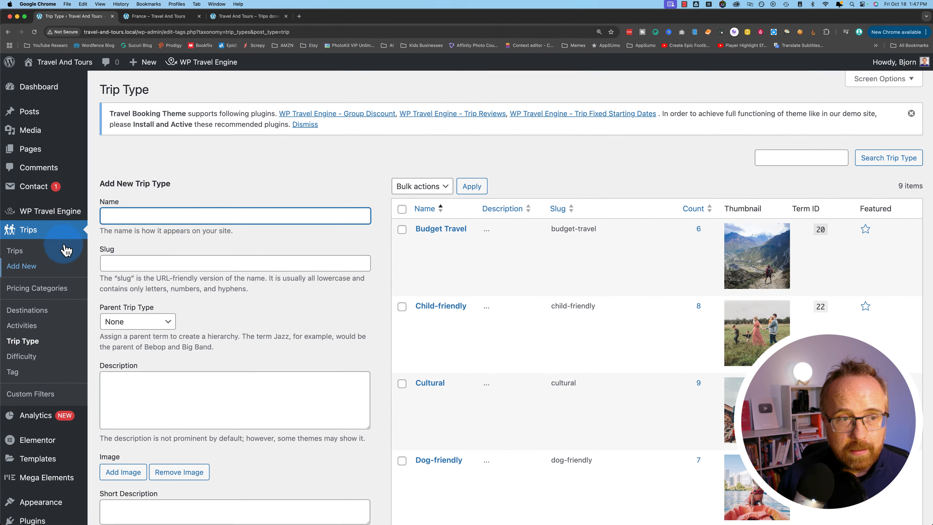
pyautogui.click(180, 215)
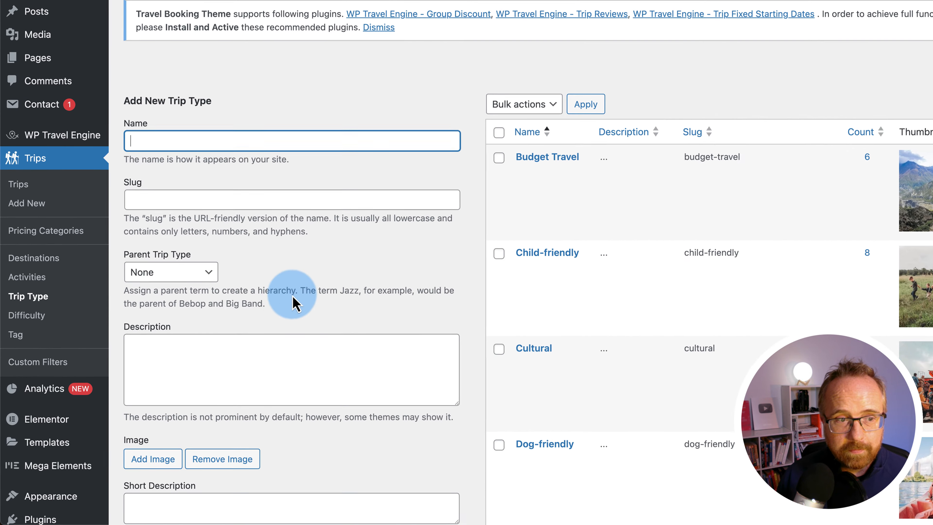
pyautogui.scroll(-1, 419, 217)
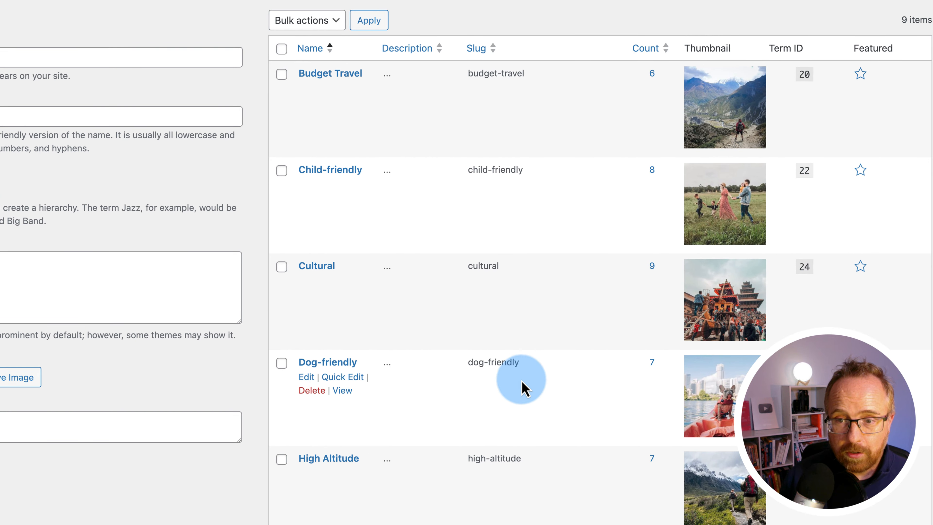
pyautogui.scroll(-9, 573, 378)
pyautogui.scroll(-4, 522, 368)
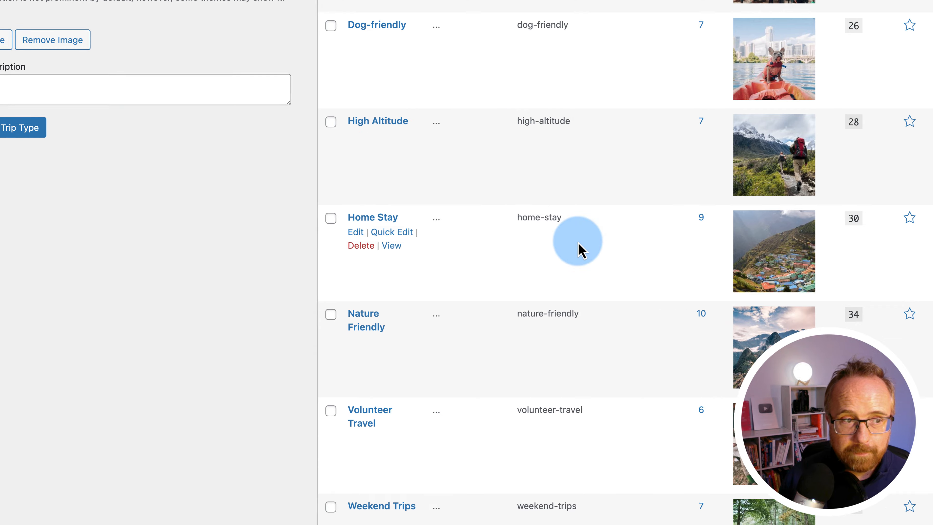
# Step: Review the Difficulty levels from Easy to Medium, then open the trip Tags page
pyautogui.click(31, 320)
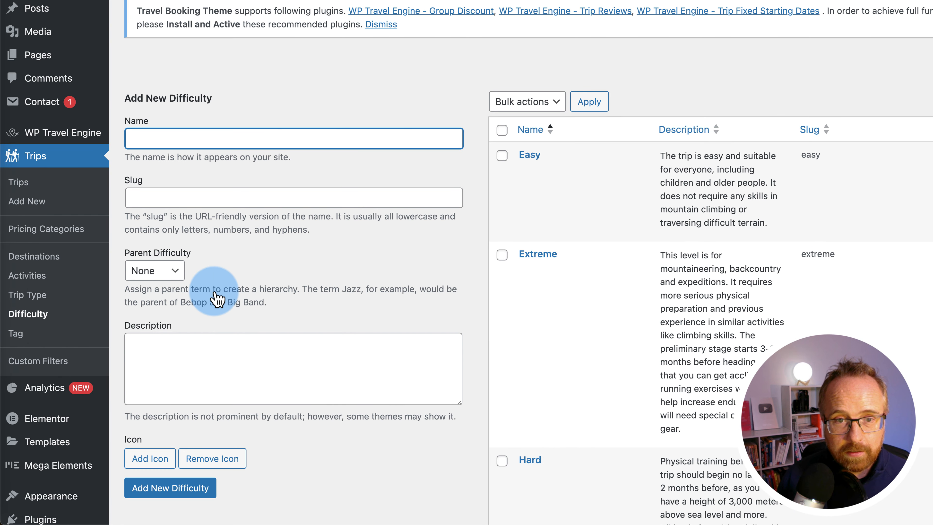
pyautogui.scroll(-1, 257, 226)
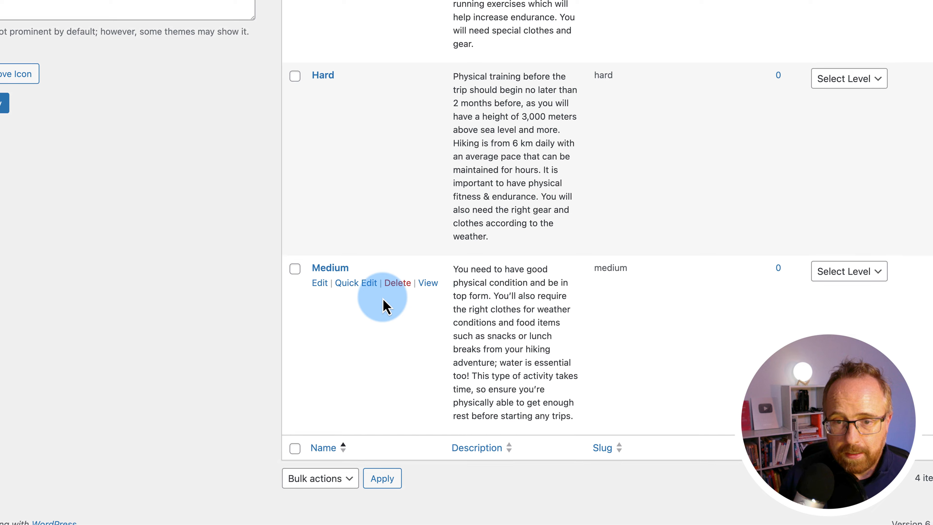
pyautogui.scroll(10, 557, 347)
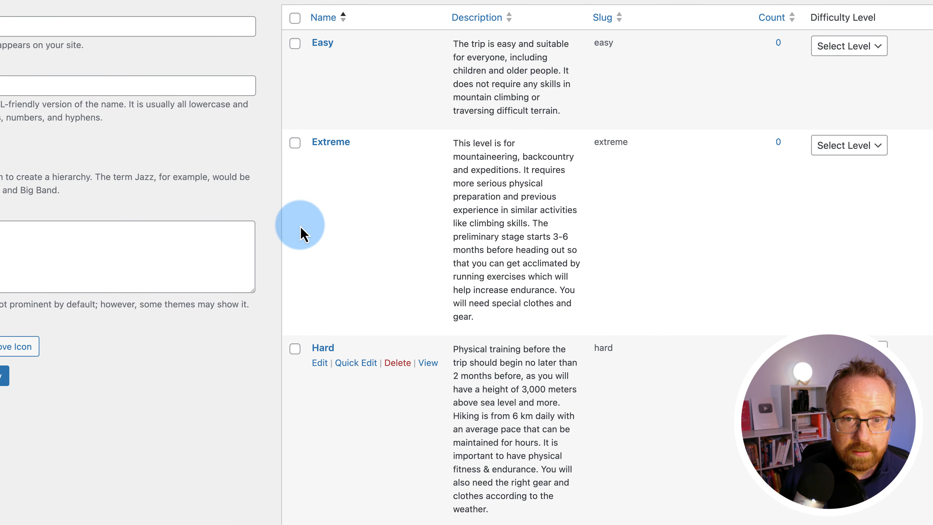
pyautogui.click(15, 270)
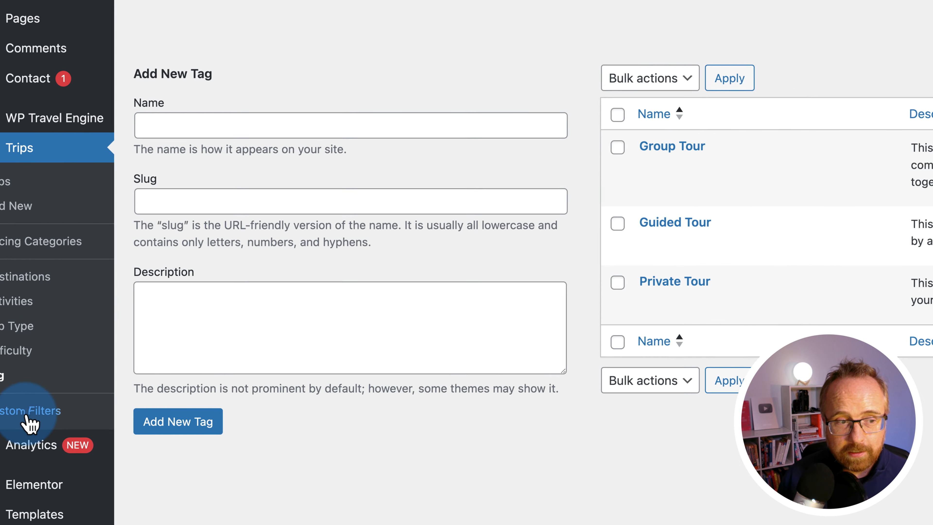
# Step: Create a Peak Season custom filter with slug peak-season
pyautogui.click(28, 417)
pyautogui.click(207, 121)
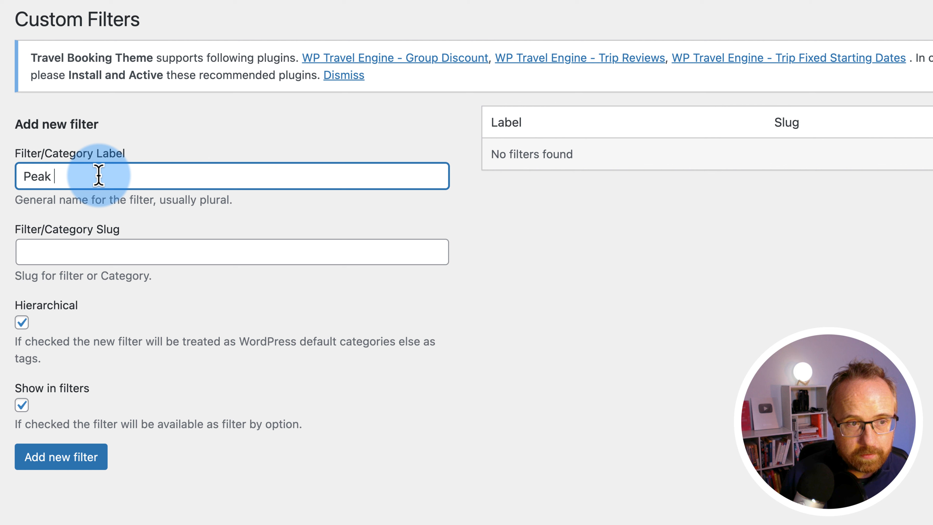
pyautogui.click(95, 251)
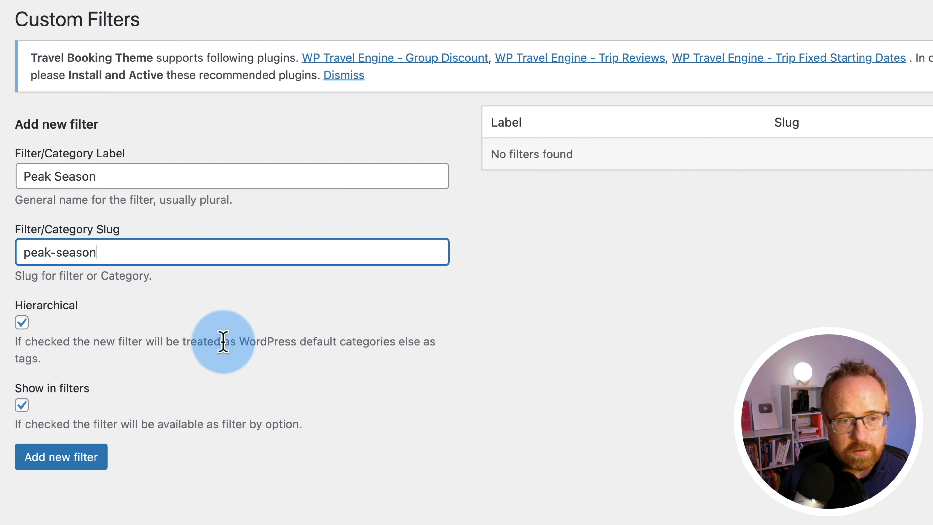
pyautogui.moveTo(240, 341); pyautogui.dragTo(378, 342)
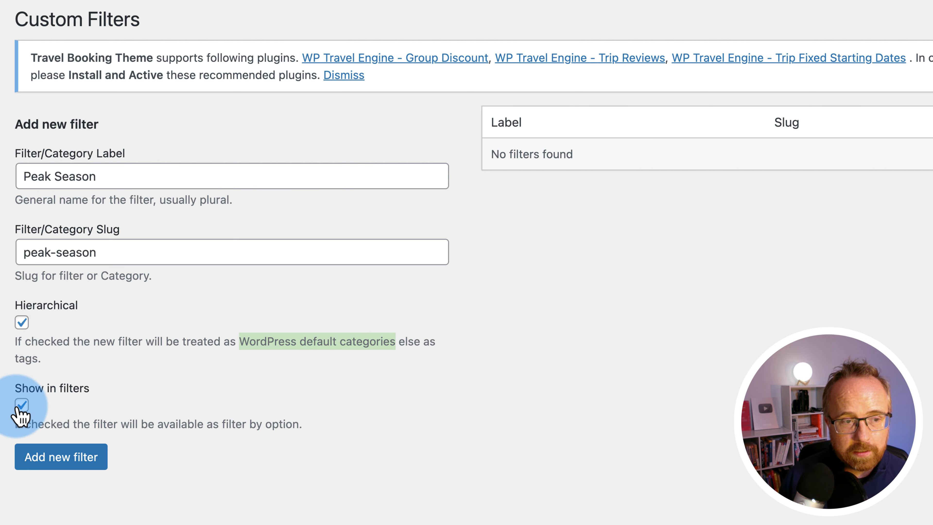
pyautogui.click(55, 465)
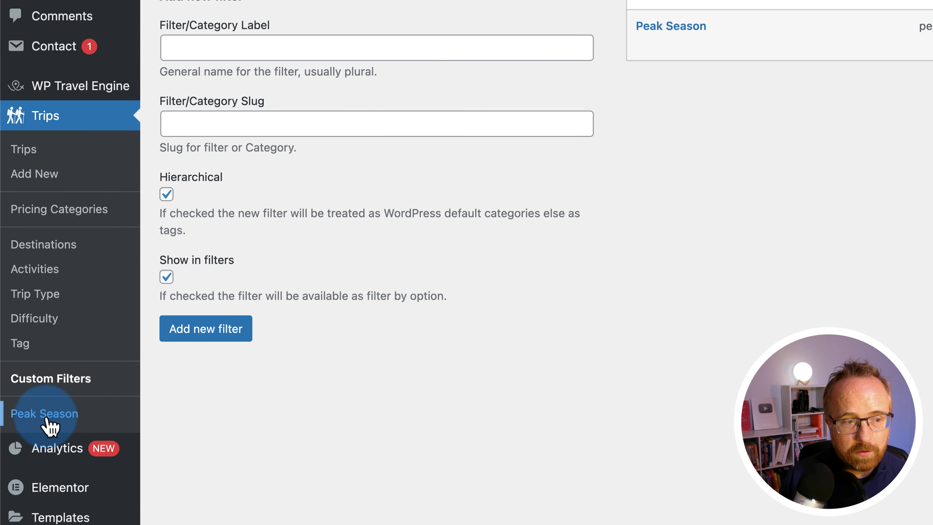
# Step: Add Summer and Fall as Peak Season terms with slugs summer and fall
pyautogui.click(67, 417)
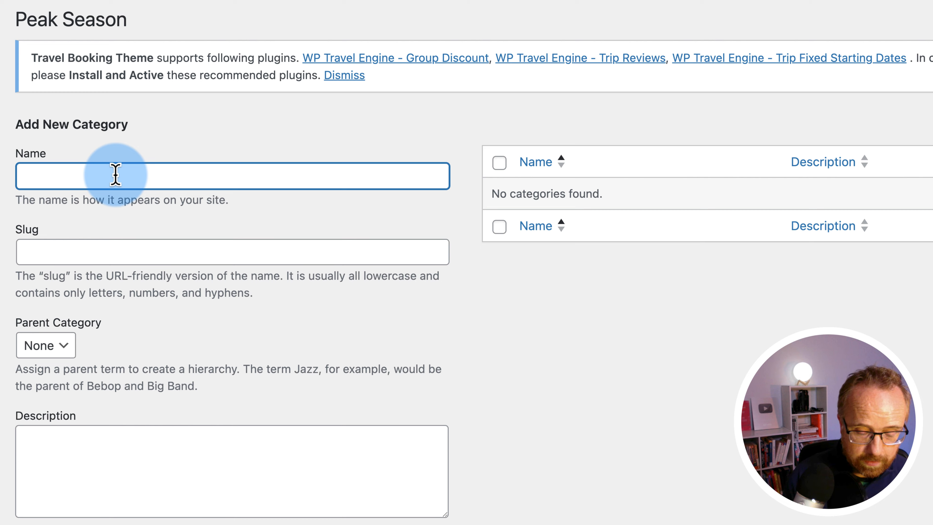
pyautogui.press('Tab')
pyautogui.write('summer')
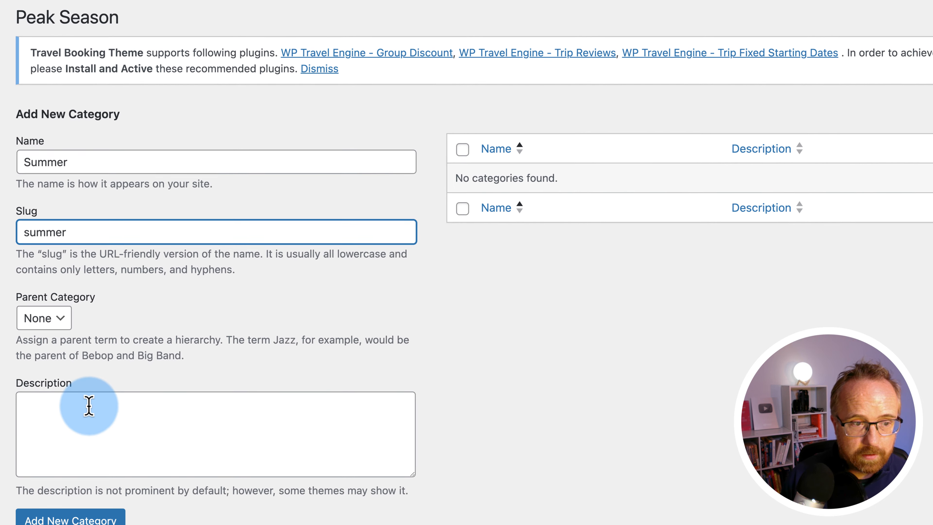
pyautogui.click(89, 406)
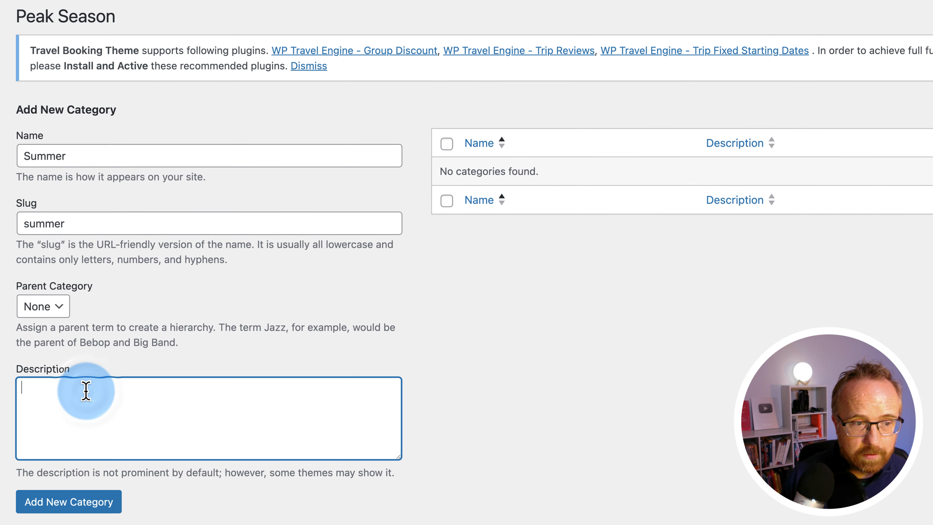
pyautogui.click(29, 519)
pyautogui.click(37, 196)
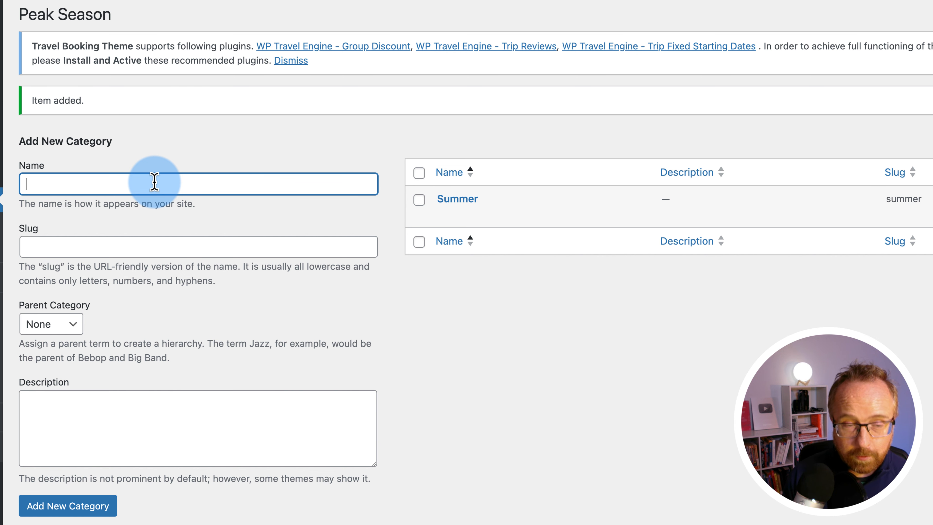
pyautogui.write('Fall')
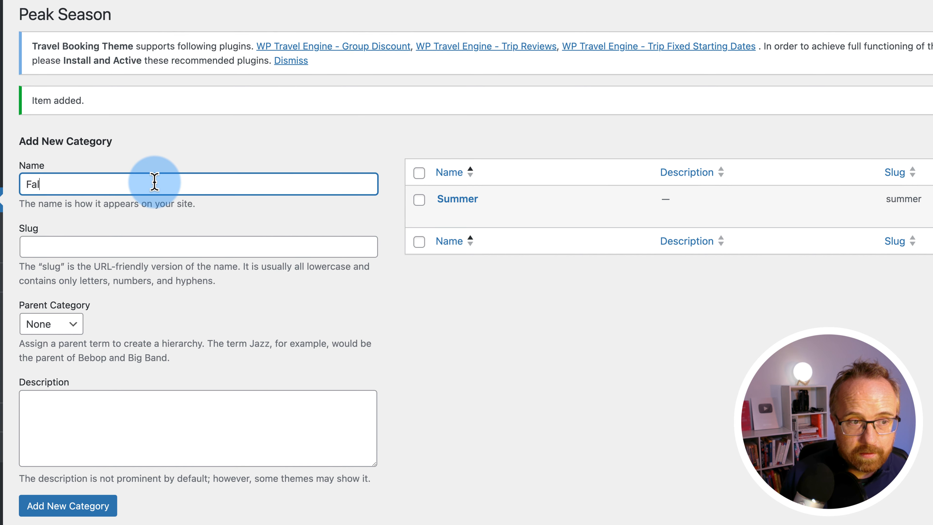
pyautogui.click(130, 246)
pyautogui.write('fall')
pyautogui.click(46, 504)
pyautogui.click(34, 183)
# Step: Add Winter and Spring as Peak Season terms with slugs winter and spring
pyautogui.write('Winter')
pyautogui.click(58, 246)
pyautogui.write('winter')
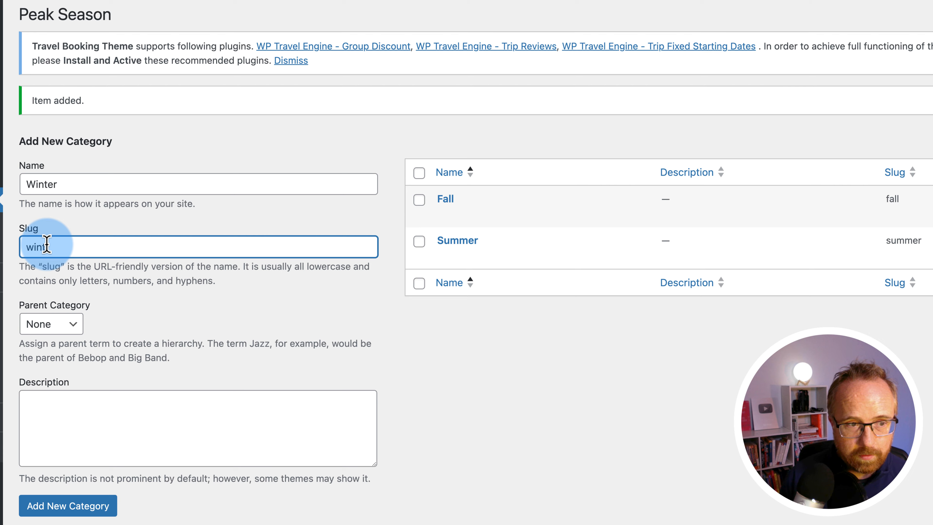
pyautogui.click(68, 505)
pyautogui.click(56, 182)
pyautogui.write('Spring')
pyautogui.click(75, 244)
pyautogui.write('spring')
pyautogui.click(69, 505)
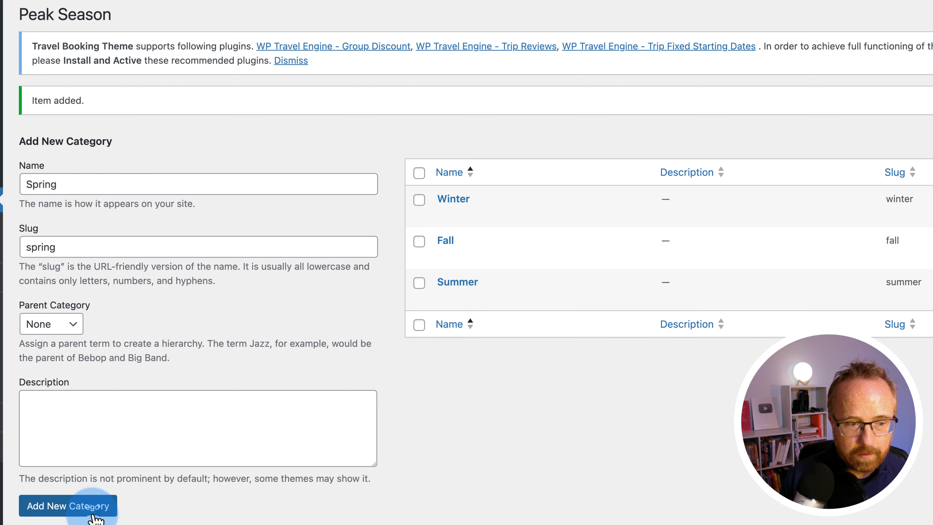
pyautogui.click(446, 178)
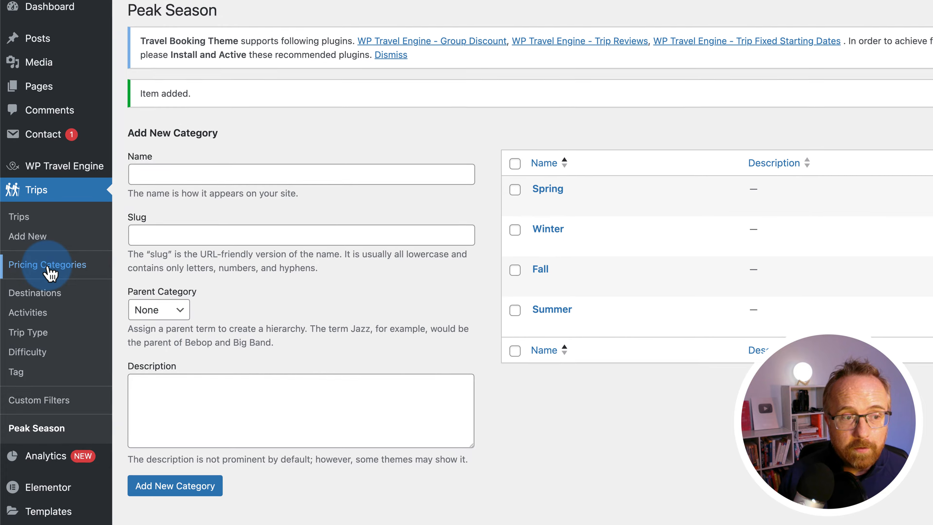
# Step: Open Trips > Pricing Categories, which lists Adult and Child
pyautogui.click(13, 183)
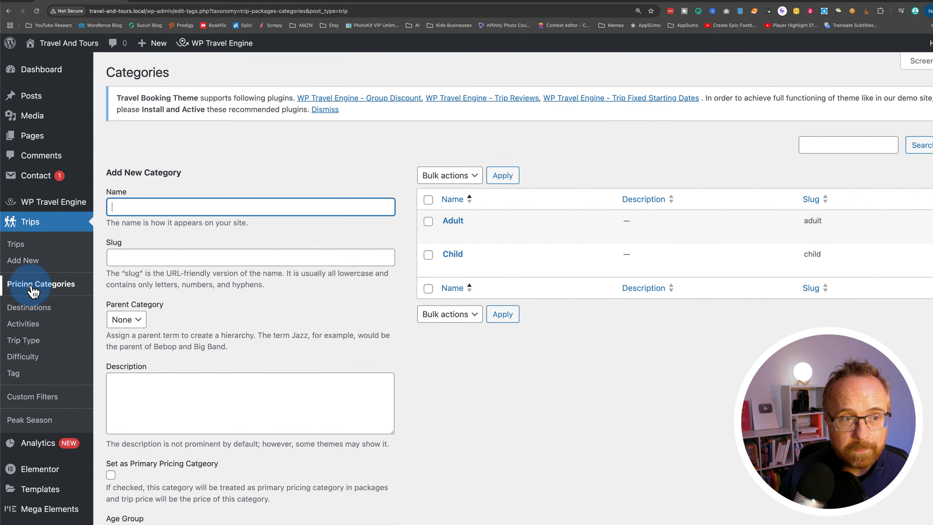
pyautogui.scroll(-3, 127, 185)
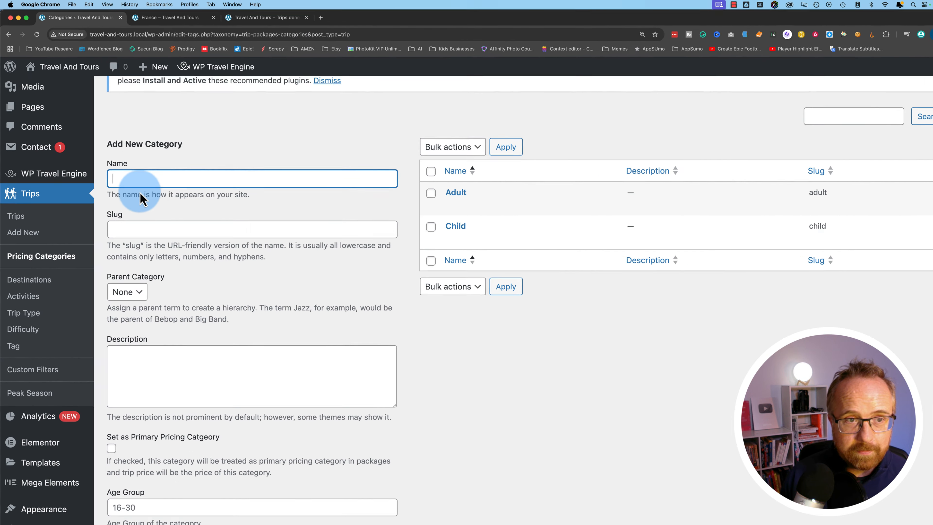
pyautogui.moveTo(97, 185); pyautogui.dragTo(235, 375)
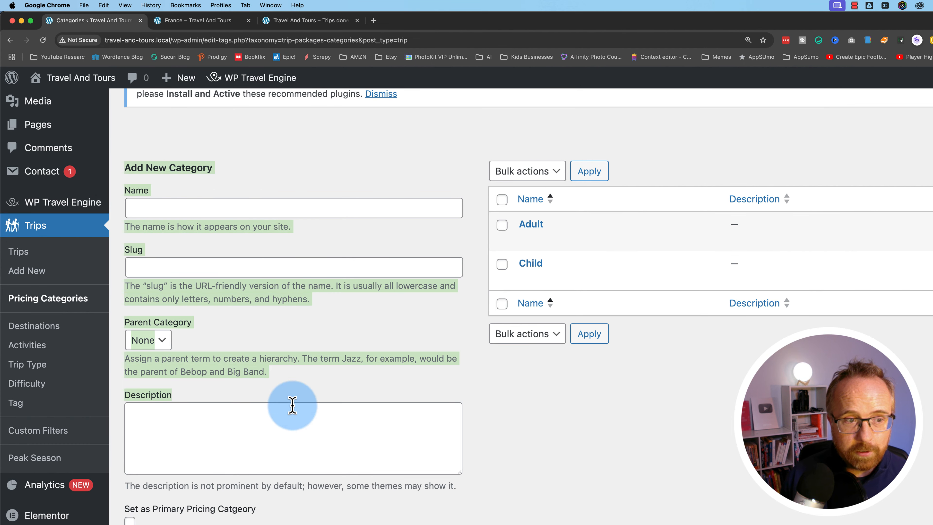
pyautogui.moveTo(293, 405); pyautogui.dragTo(299, 519)
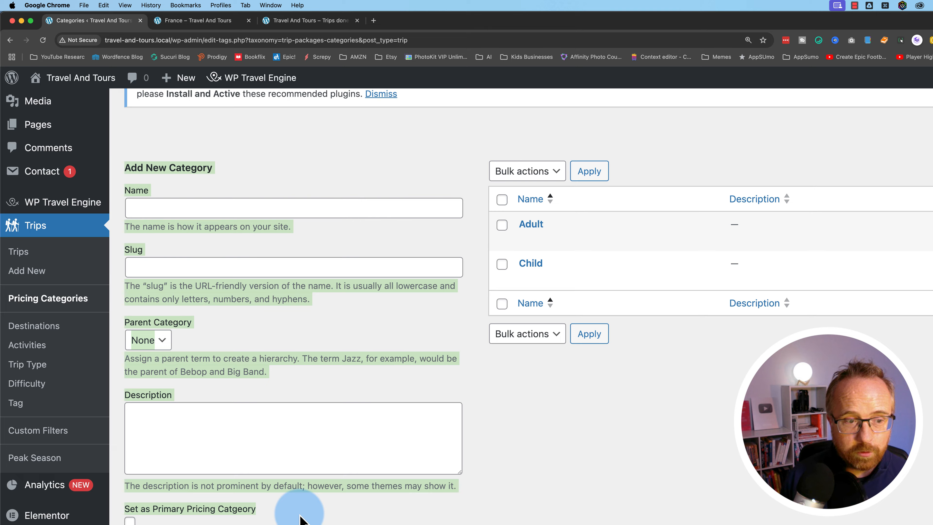
pyautogui.scroll(-5, 301, 492)
# Step: Leave Set as Primary Pricing Category unchecked and begin naming a new pricing category
pyautogui.click(273, 326)
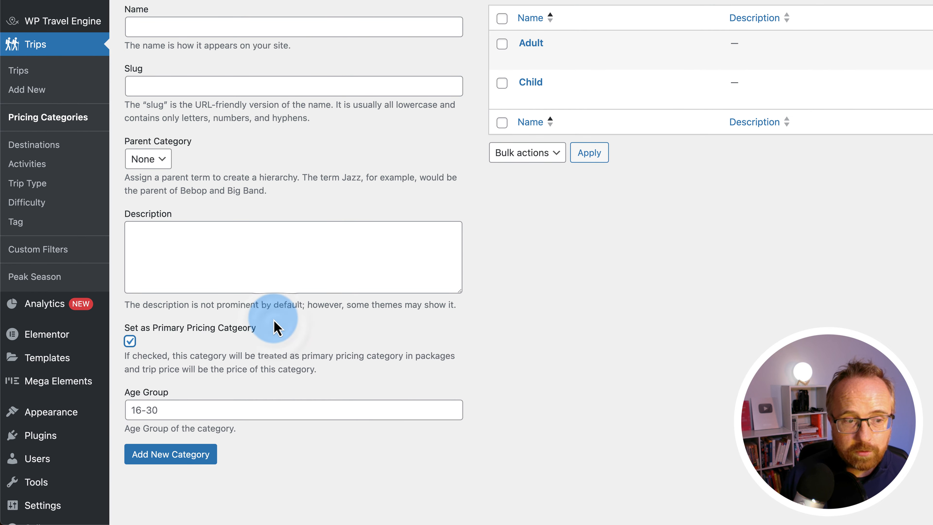
pyautogui.scroll(-1, 270, 325)
pyautogui.click(245, 315)
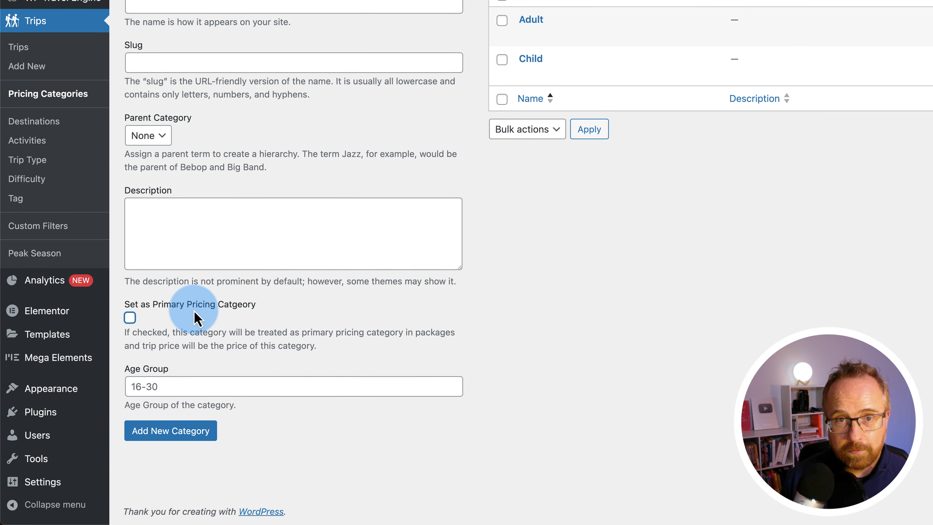
pyautogui.click(130, 318)
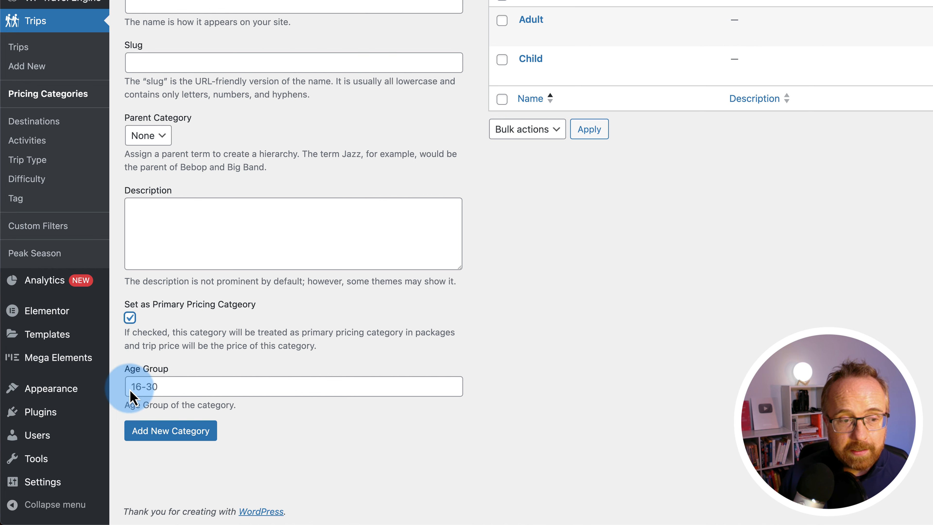
pyautogui.scroll(2, 191, 365)
pyautogui.click(129, 353)
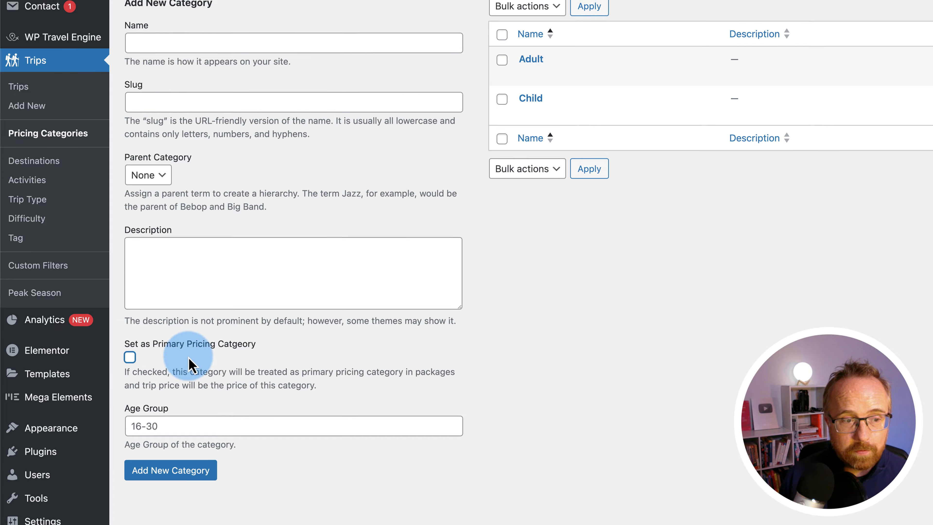
pyautogui.click(150, 39)
# Step: Add a 'Seniors' pricing category with slug 'seniors' and description 'Anyone over 60.'
pyautogui.write('Sen')
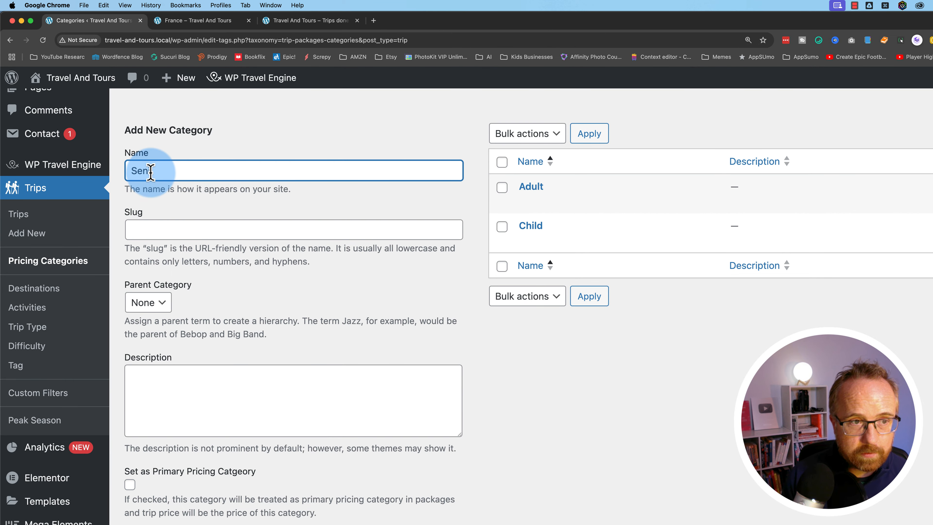
pyautogui.write('iors')
pyautogui.press('Tab')
pyautogui.write('seniors')
pyautogui.press('Tab')
pyautogui.press('Tab')
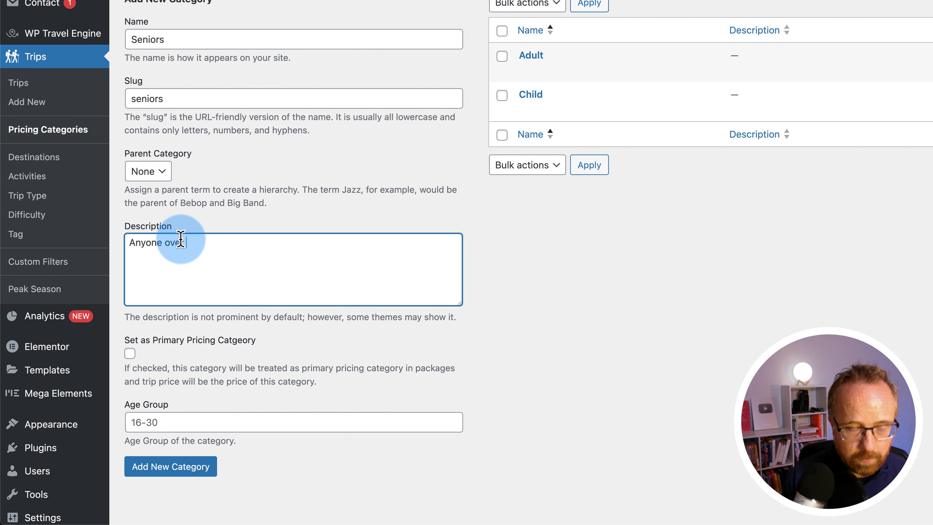
pyautogui.write('Anyone over 60.')
pyautogui.click(168, 420)
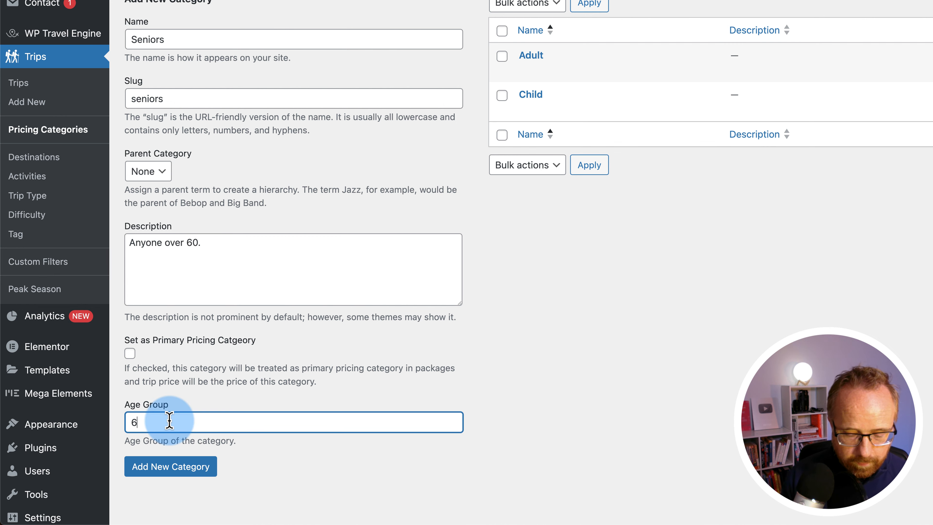
pyautogui.click(129, 353)
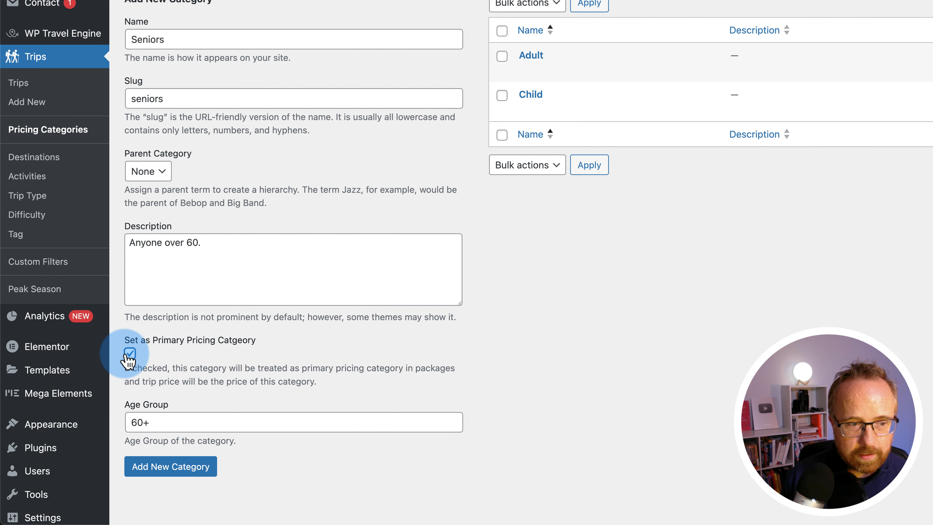
pyautogui.click(177, 470)
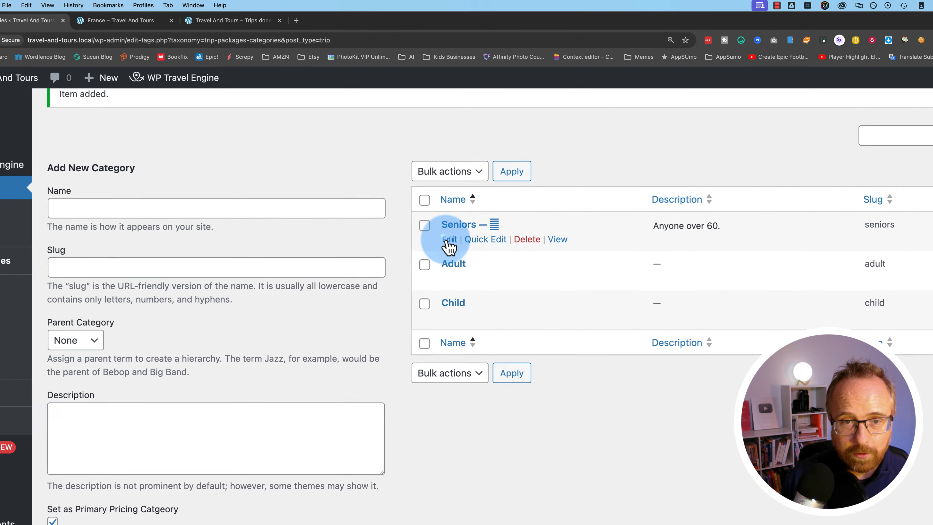
# Step: Edit Seniors so it is no longer the primary pricing category, then update it
pyautogui.click(526, 108)
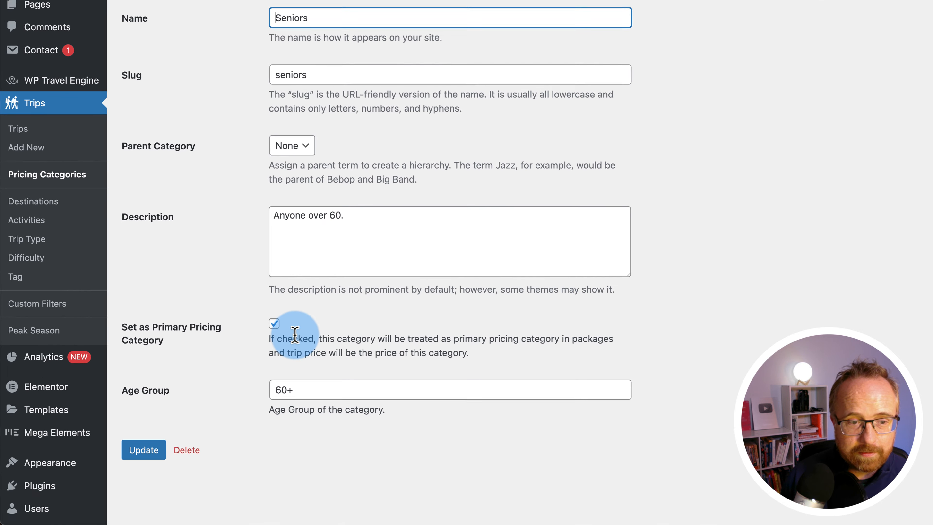
pyautogui.click(279, 324)
pyautogui.click(157, 455)
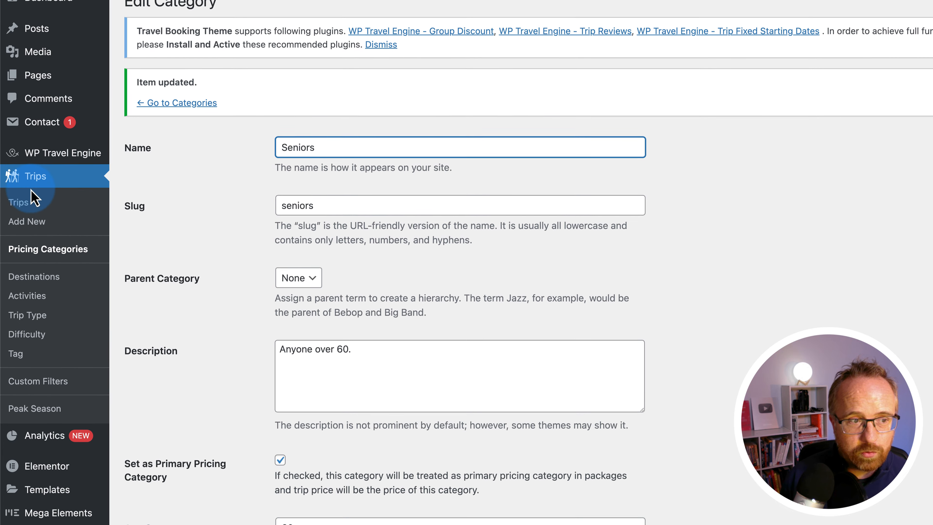
pyautogui.click(14, 249)
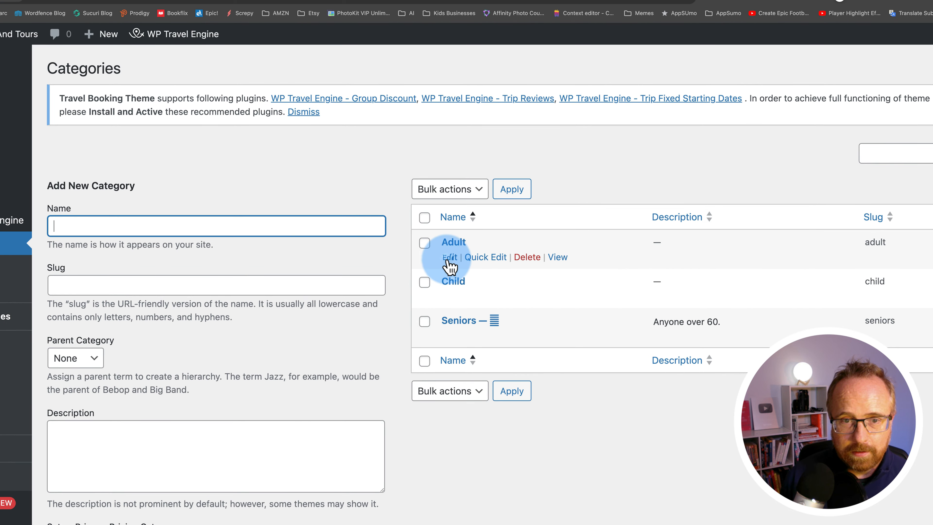
# Step: Set Adult as the primary pricing category, update it, and return to the categories
pyautogui.click(527, 215)
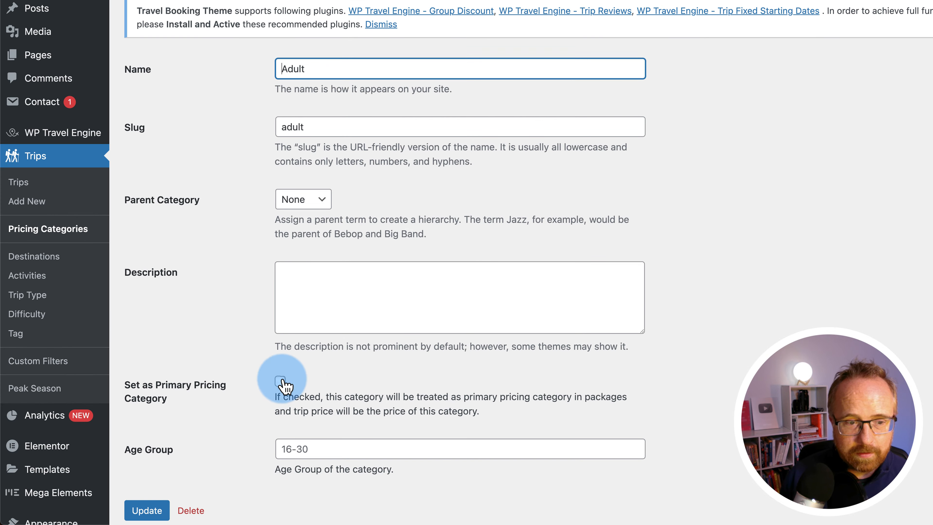
pyautogui.click(203, 466)
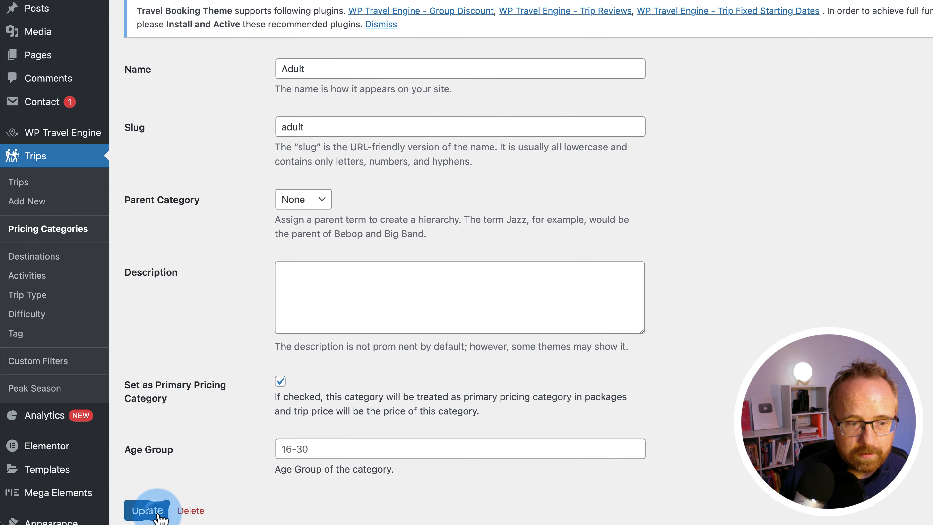
pyautogui.click(147, 511)
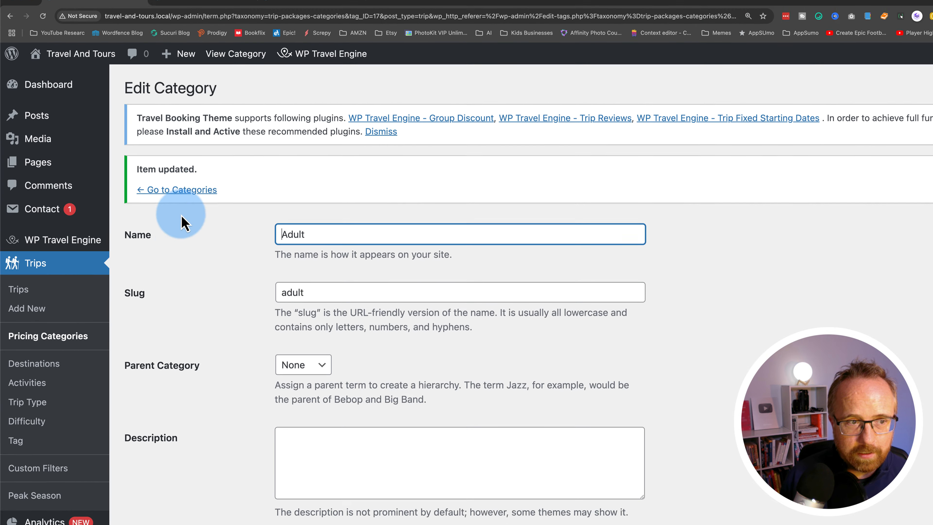
pyautogui.click(180, 84)
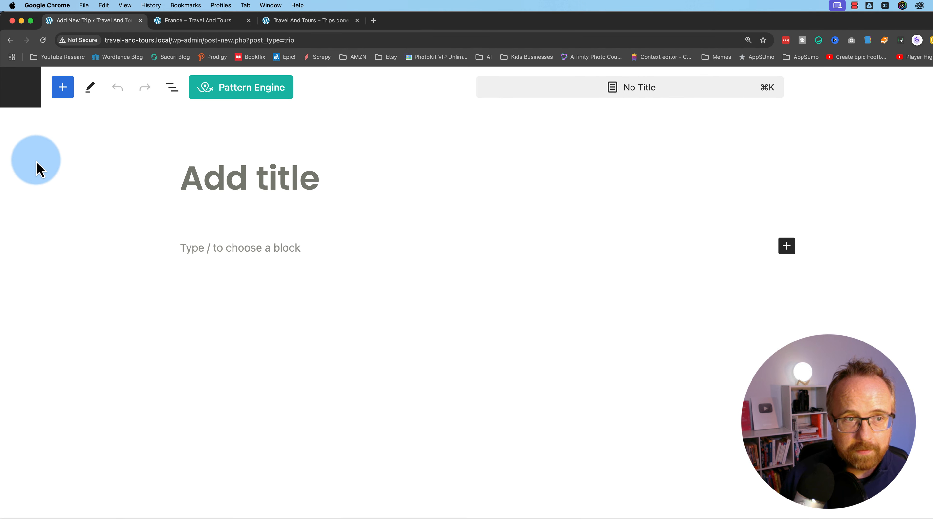
# Step: Open the Trips list and scroll past Bhutan Cultural Tour and Everest Base Camp Trek
pyautogui.click(10, 40)
pyautogui.click(24, 315)
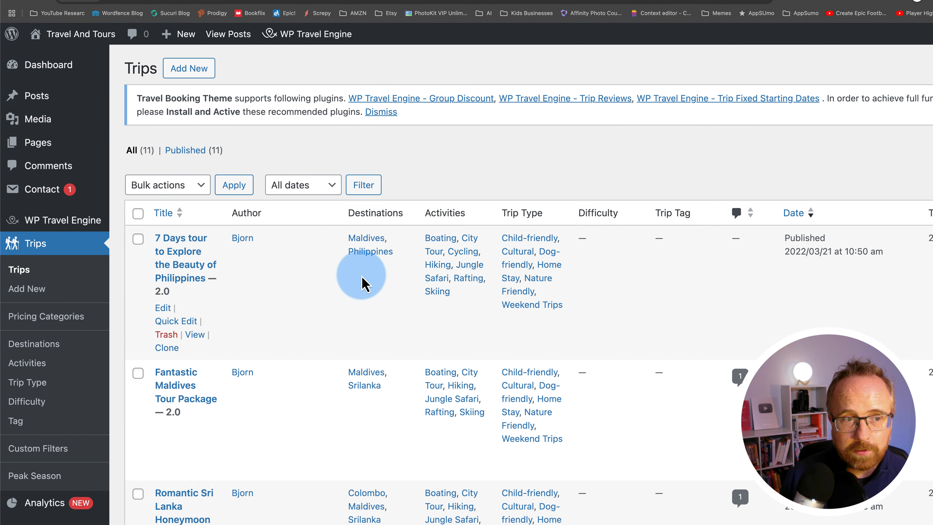
pyautogui.scroll(-10, 362, 284)
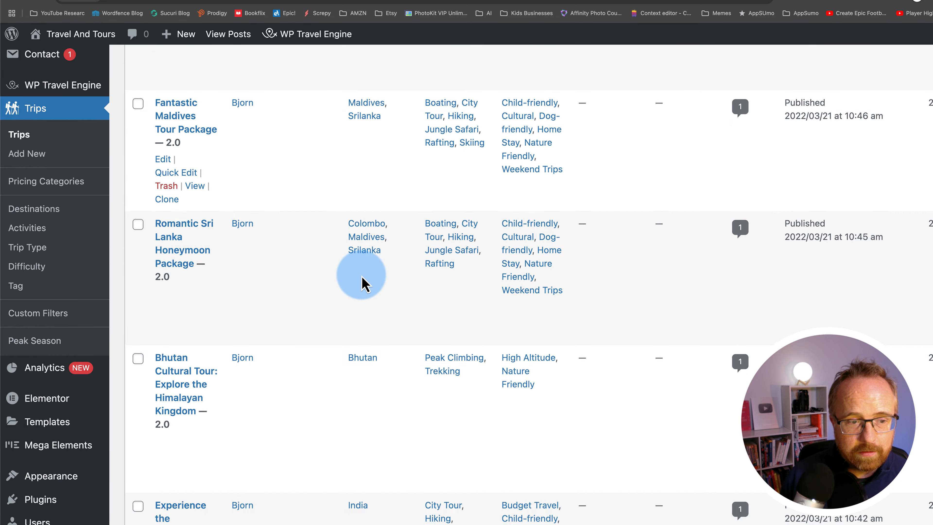
pyautogui.scroll(-2, 362, 283)
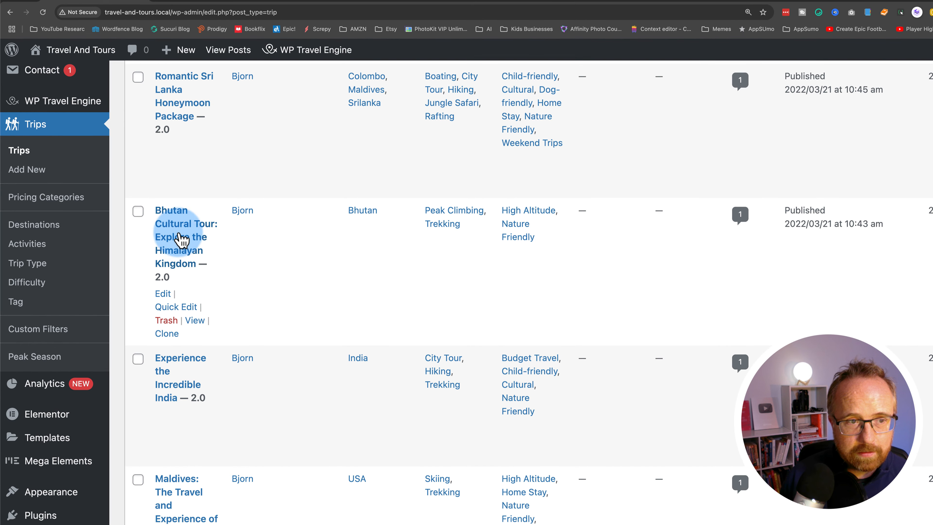
pyautogui.moveTo(150, 212); pyautogui.dragTo(198, 283)
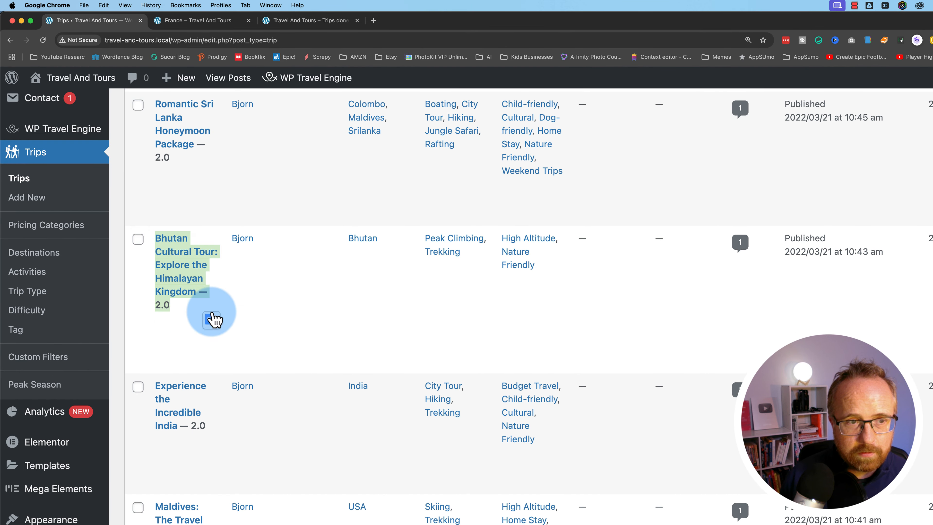
pyautogui.scroll(-7, 281, 382)
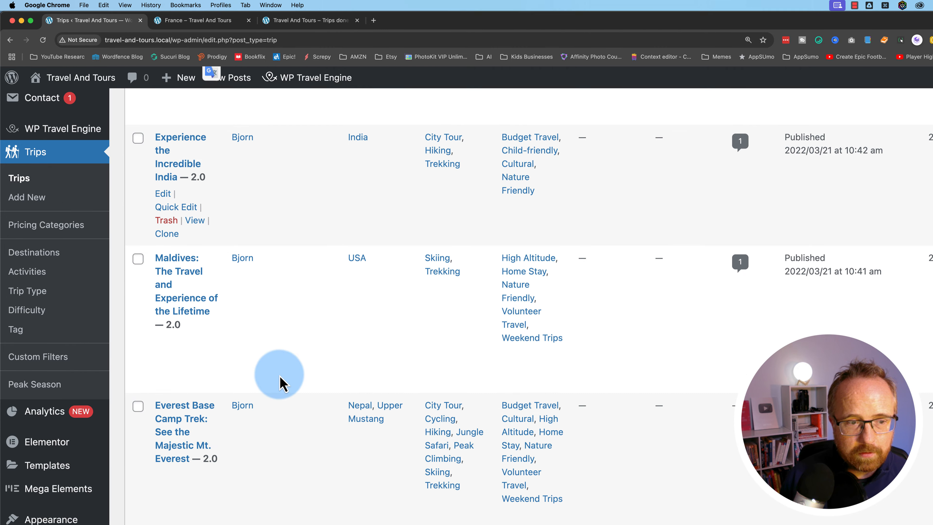
pyautogui.moveTo(151, 305); pyautogui.dragTo(247, 386)
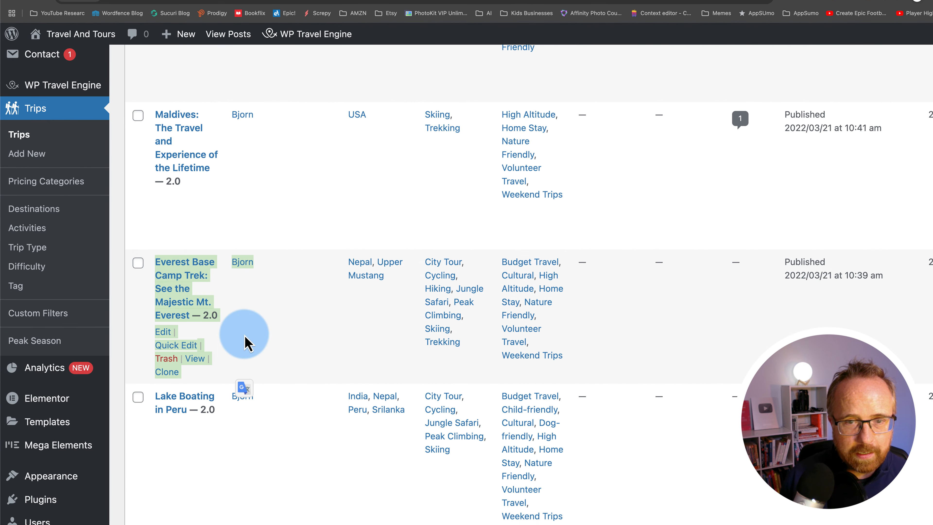
pyautogui.scroll(-10, 313, 423)
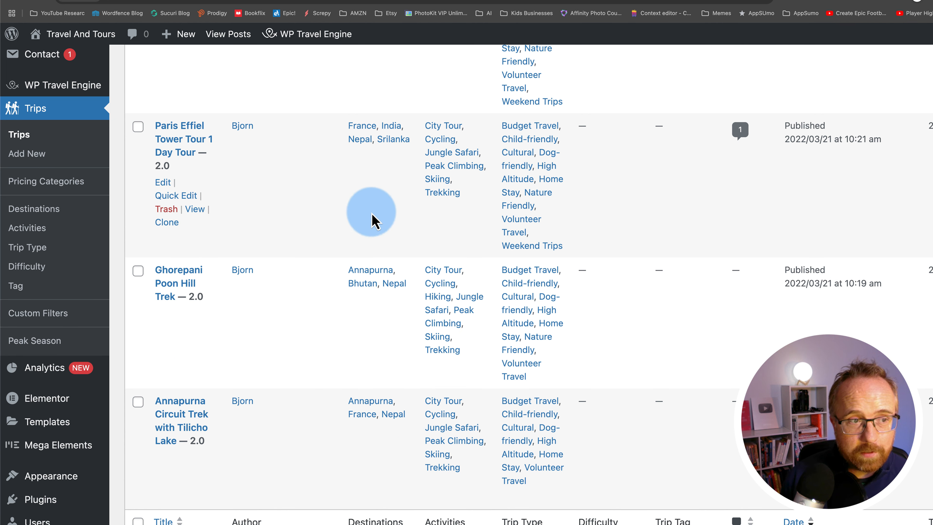
pyautogui.moveTo(226, 170)
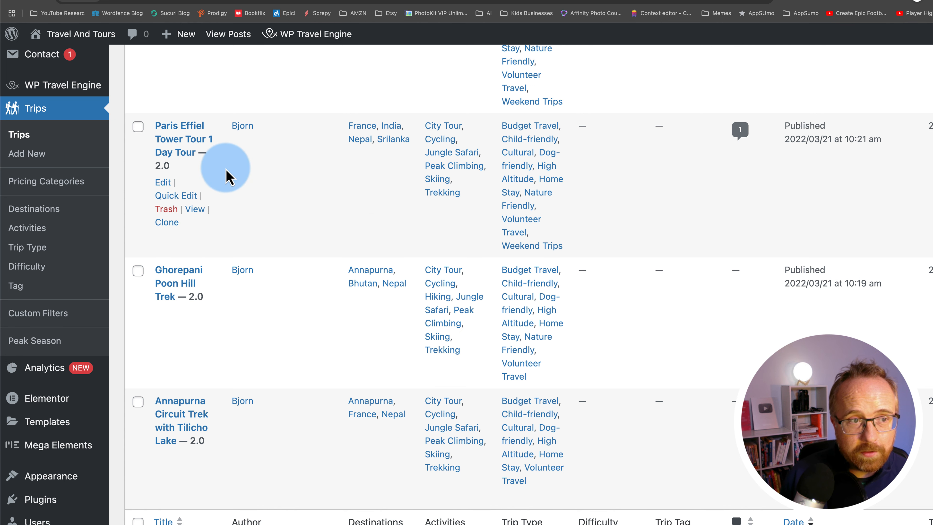
# Step: Start a new trip with a pasted title and select its existing trip code
pyautogui.click(23, 161)
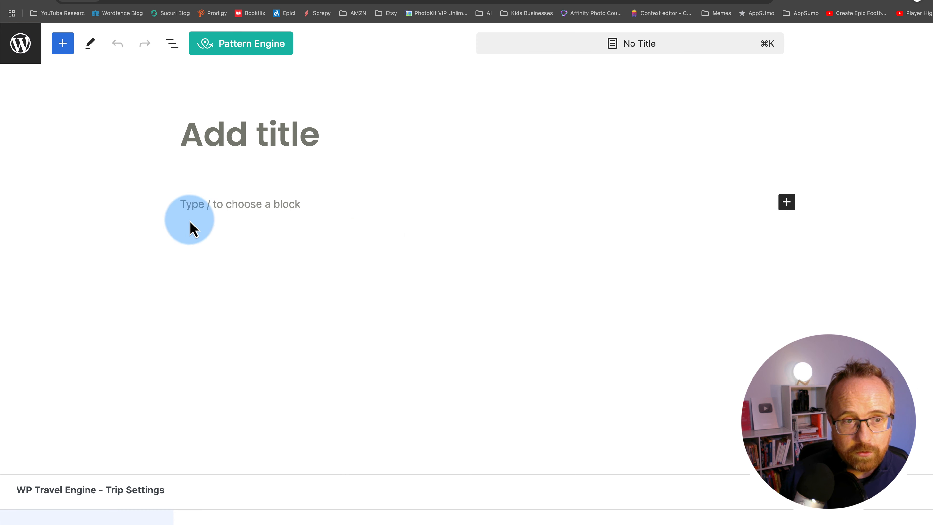
pyautogui.write('A quick trip around the world')
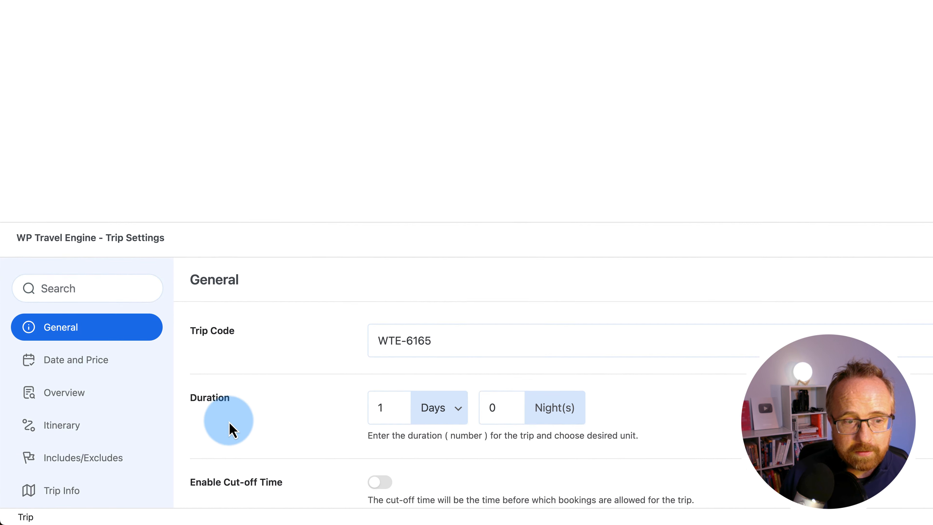
pyautogui.scroll(-5, 206, 263)
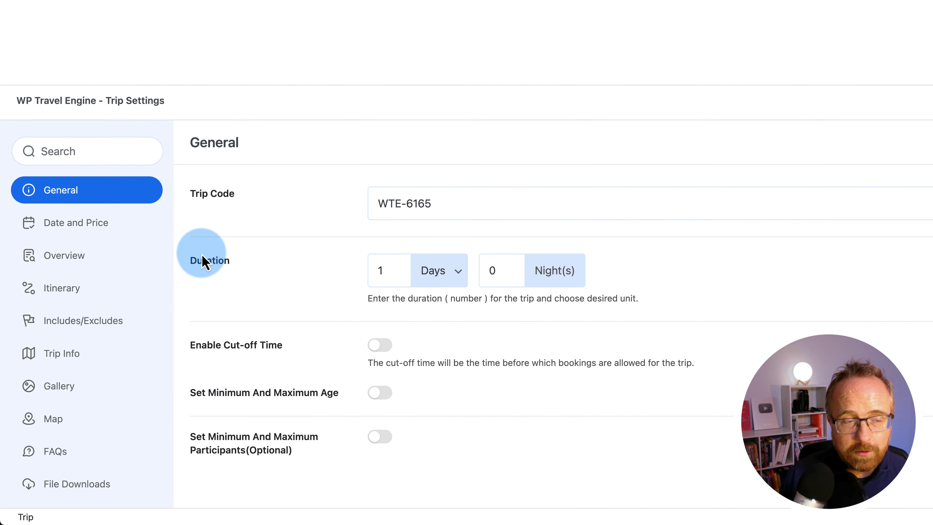
pyautogui.scroll(-3, 199, 253)
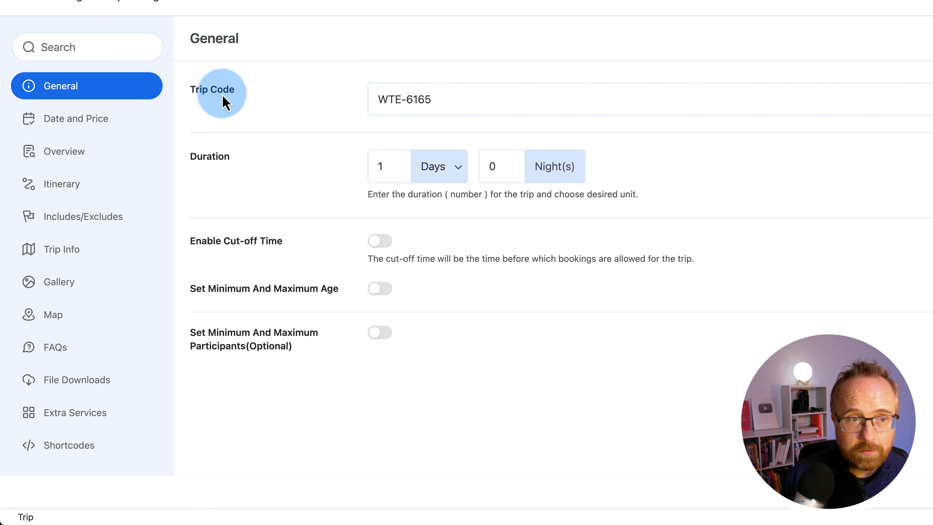
pyautogui.moveTo(437, 97); pyautogui.dragTo(370, 97)
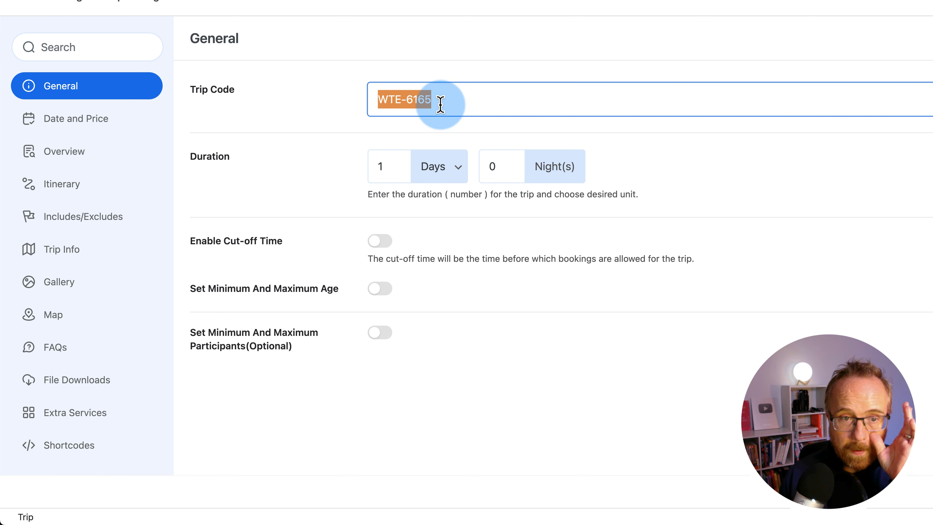
# Step: Set the trip duration to 7 days and 6 nights and enable cut-off time
pyautogui.click(446, 170)
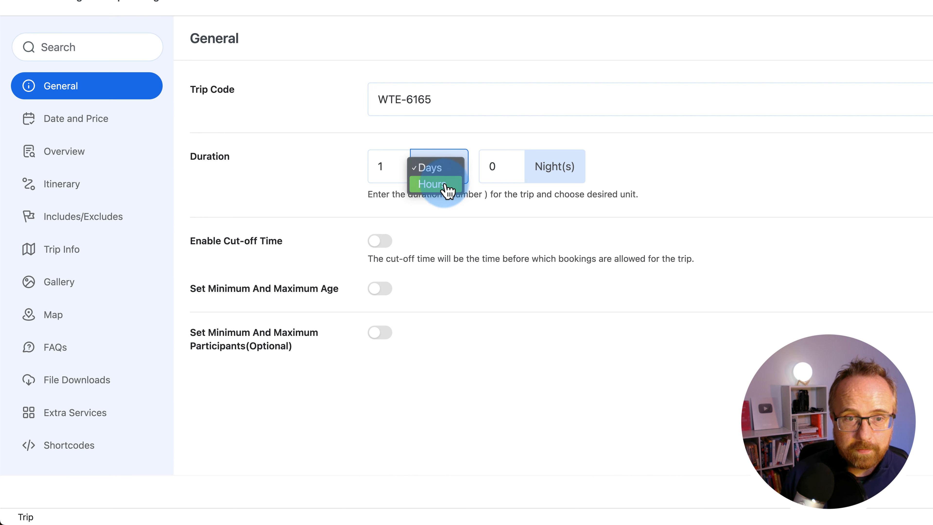
pyautogui.click(430, 170)
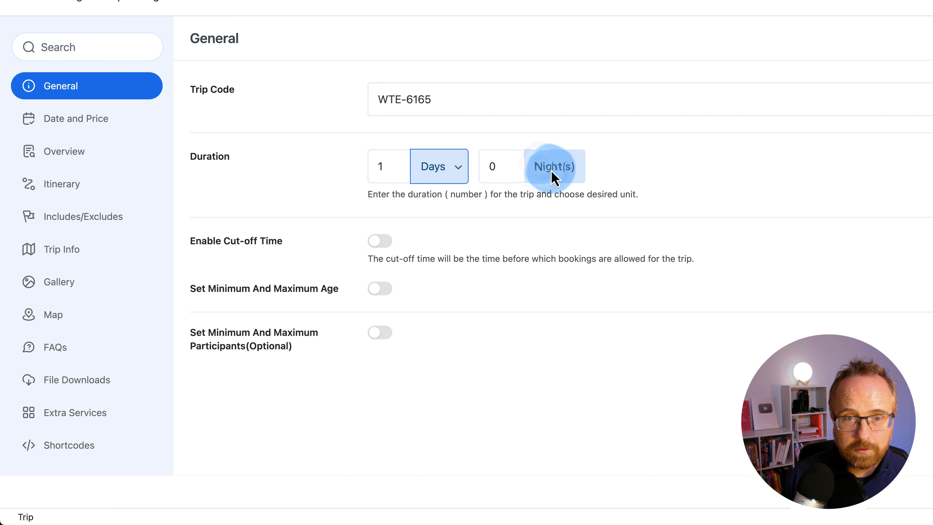
pyautogui.moveTo(399, 165); pyautogui.dragTo(361, 173)
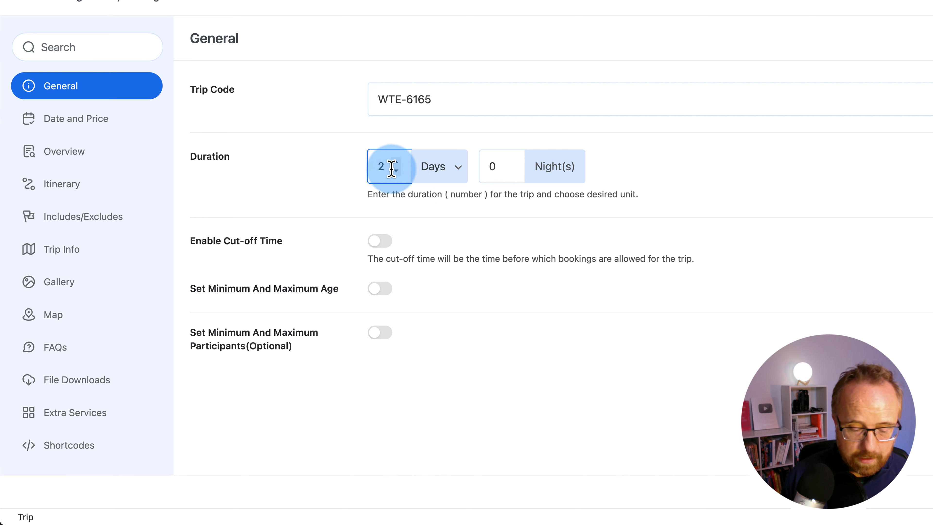
pyautogui.write('7')
pyautogui.moveTo(497, 167); pyautogui.dragTo(474, 168)
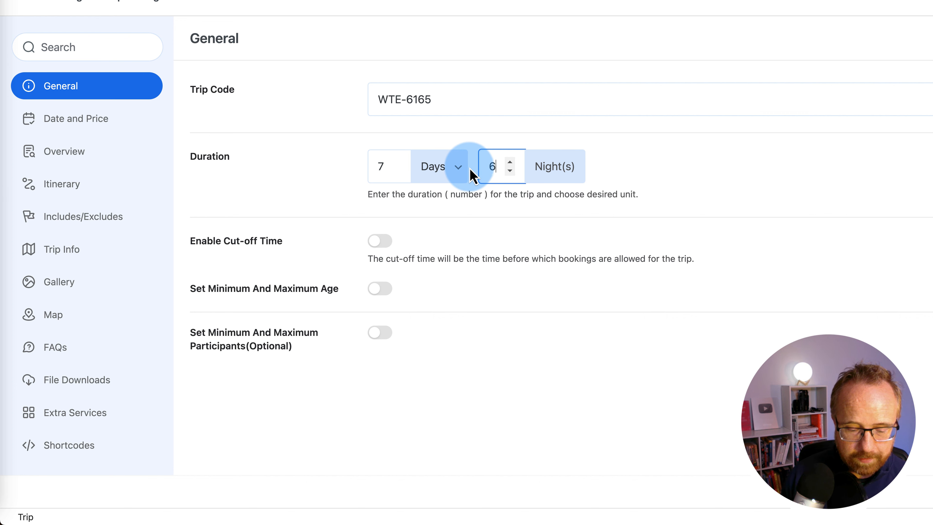
pyautogui.click(316, 193)
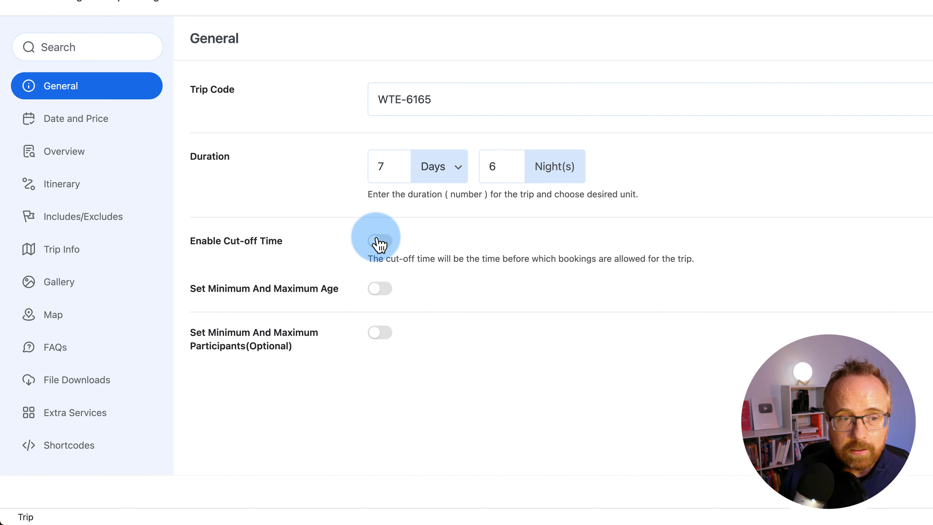
pyautogui.click(379, 240)
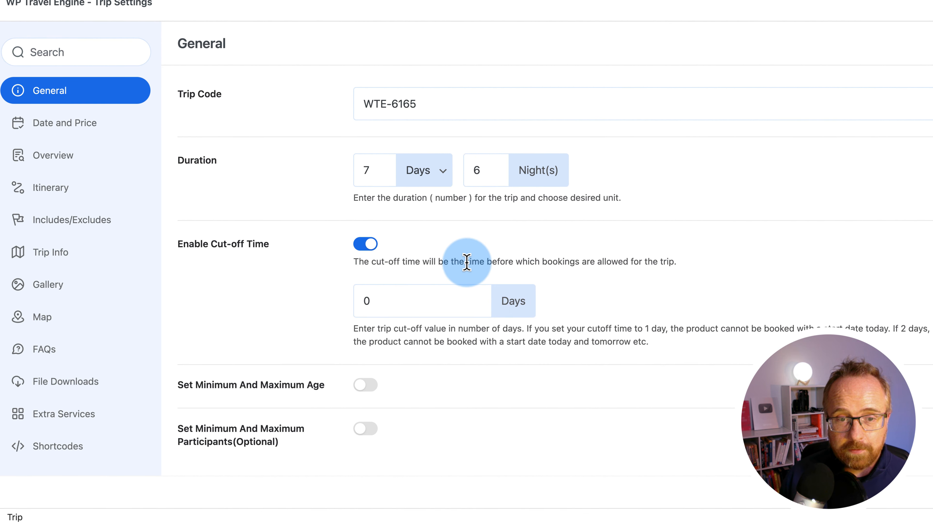
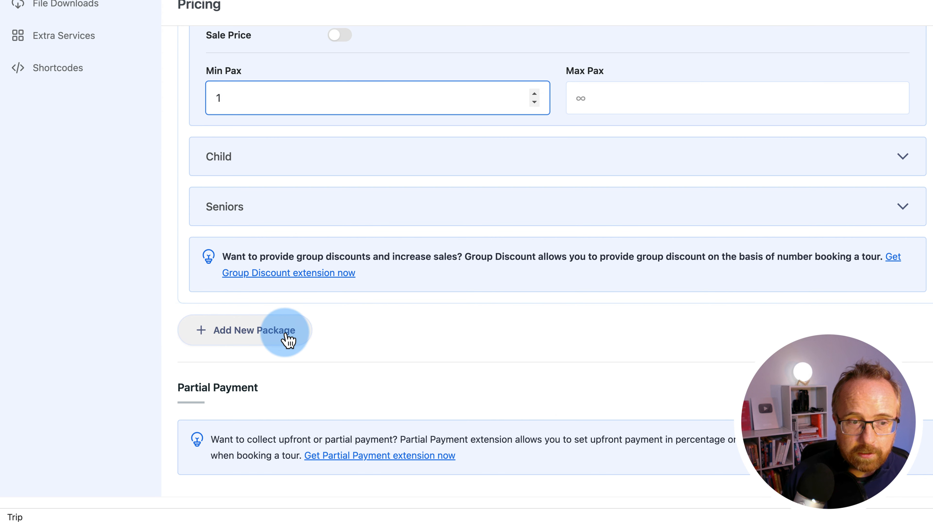
# Step: Add a Silver Package priced at USD 2000 with a minimum of 1 traveller
pyautogui.click(286, 333)
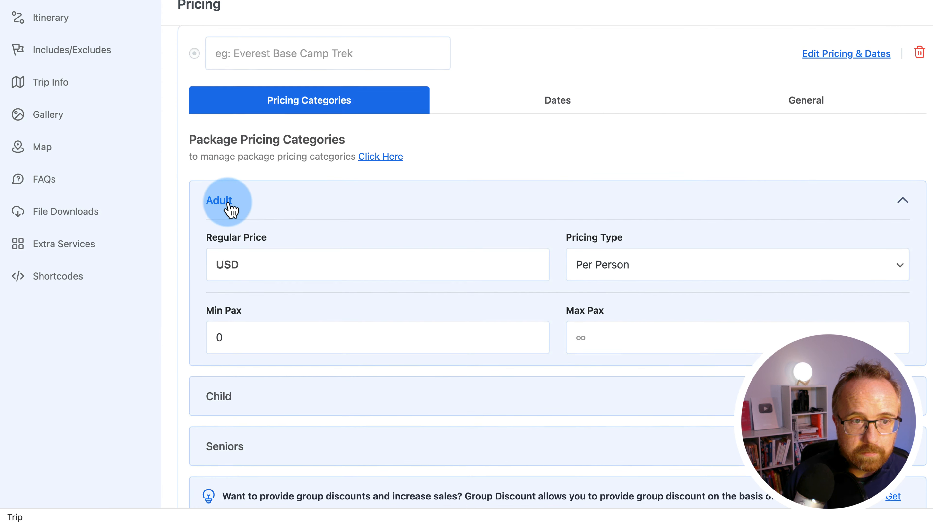
pyautogui.write('Silv')
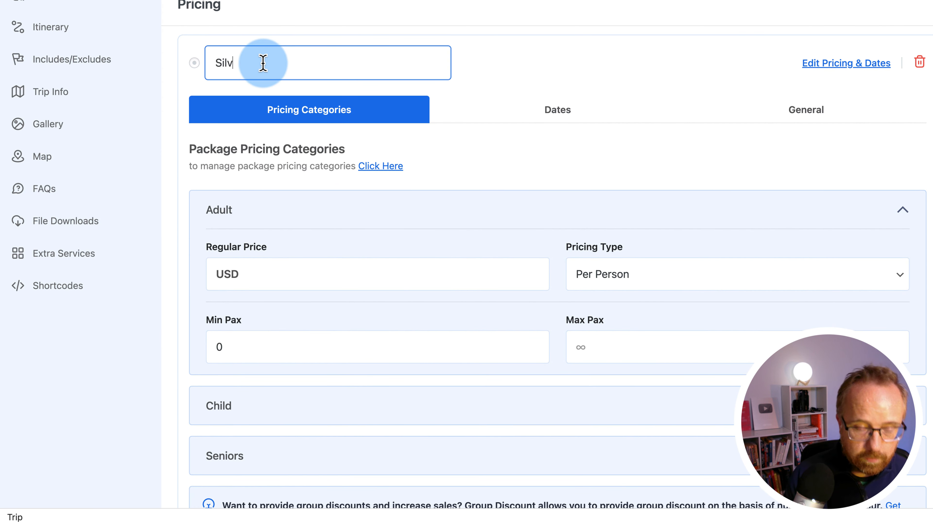
pyautogui.write('er Package')
pyautogui.click(282, 273)
pyautogui.write('2000')
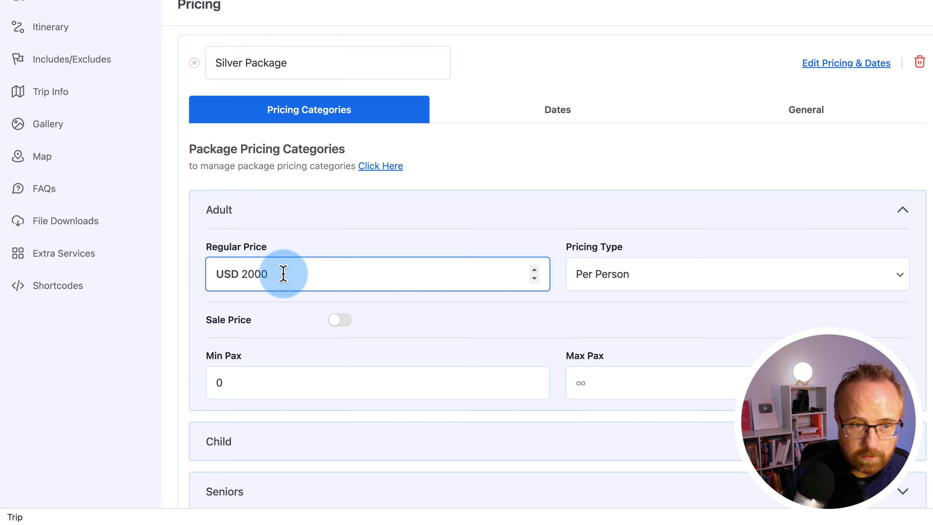
pyautogui.click(260, 379)
pyautogui.press('BackSpace')
pyautogui.write('1')
pyautogui.scroll(-7, 173, 396)
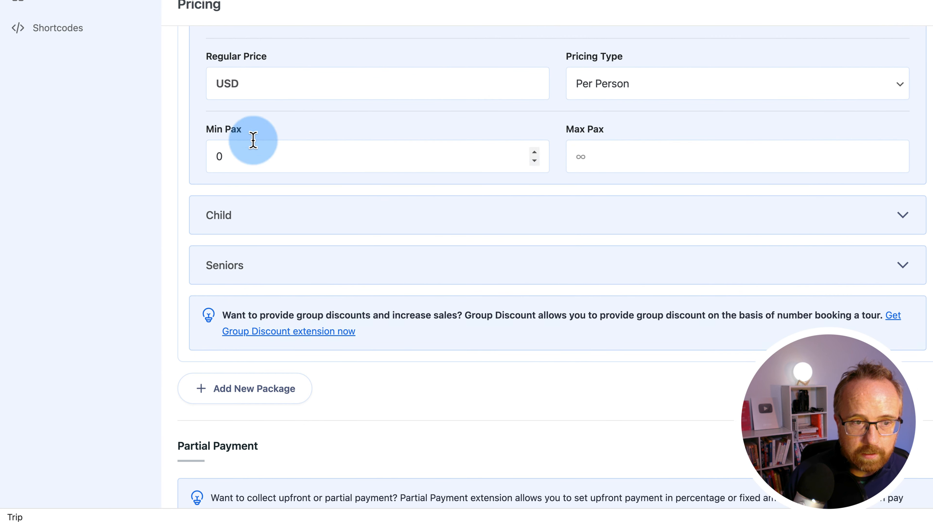
pyautogui.scroll(5, 250, 110)
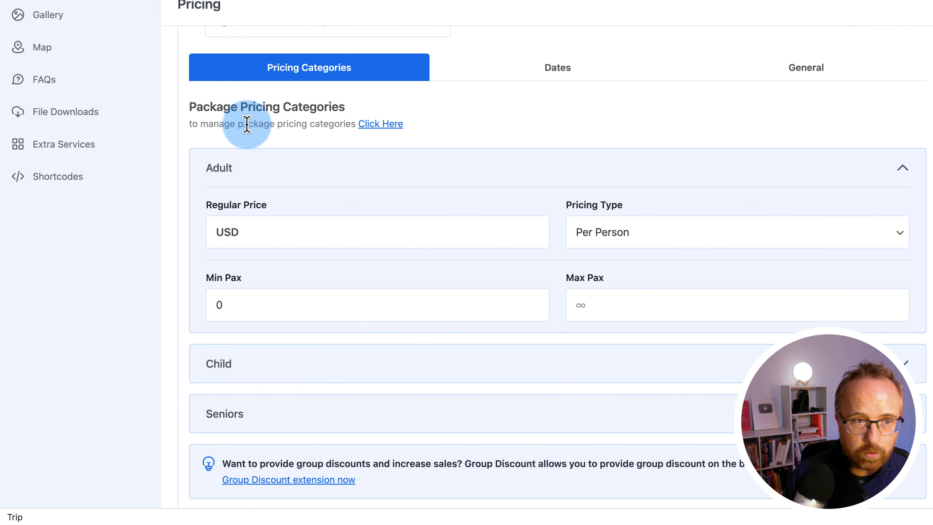
pyautogui.scroll(2, 277, 92)
# Step: Add a Gold Package priced at USD 5000 with a minimum of 10 travellers
pyautogui.click(270, 92)
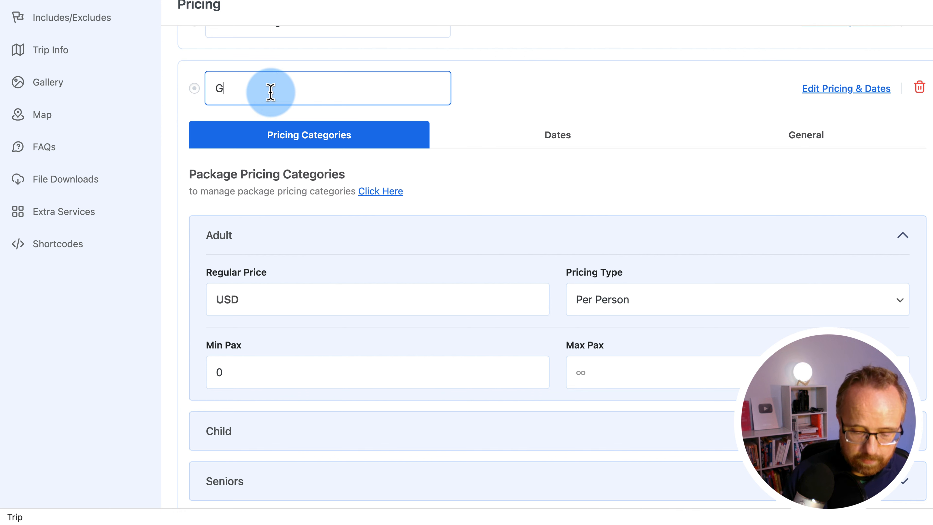
pyautogui.write('Gold Package')
pyautogui.click(270, 301)
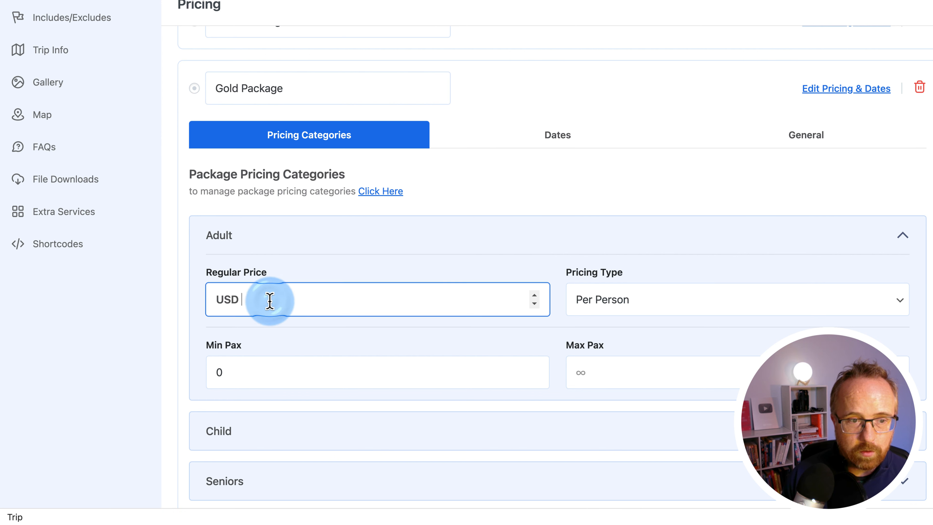
pyautogui.write('5000')
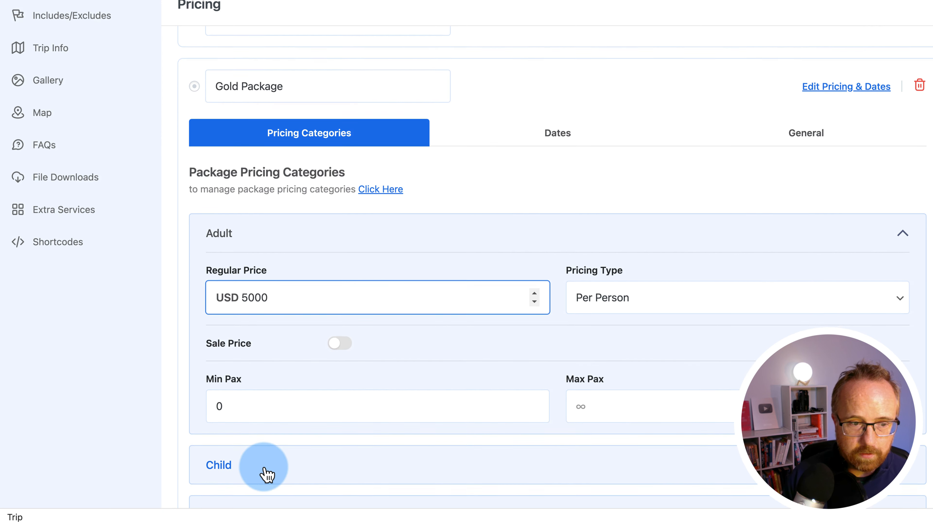
pyautogui.scroll(-4, 265, 469)
pyautogui.click(217, 259)
pyautogui.write('1')
pyautogui.click(185, 311)
# Step: Review the packages and save the trip as a draft
pyautogui.scroll(-1, 182, 316)
pyautogui.scroll(-5, 183, 323)
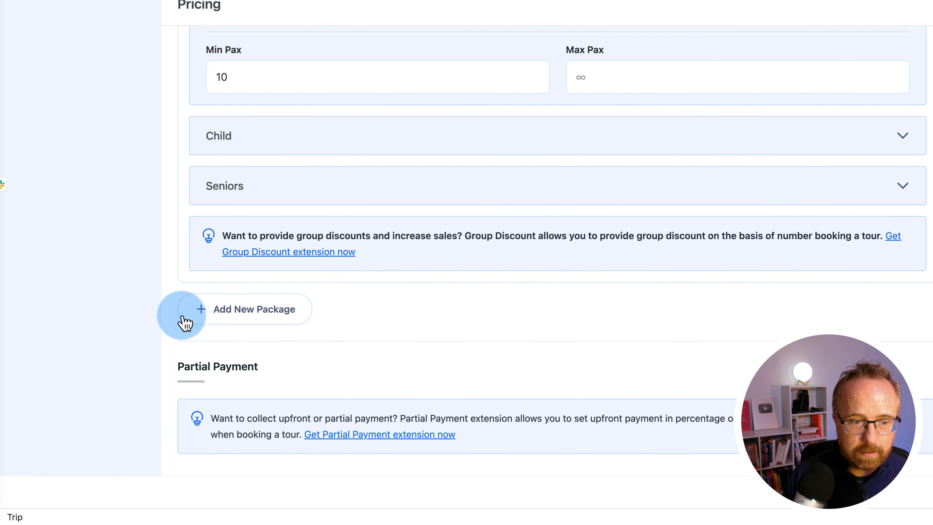
pyautogui.scroll(2, 166, 277)
pyautogui.scroll(1, 181, 184)
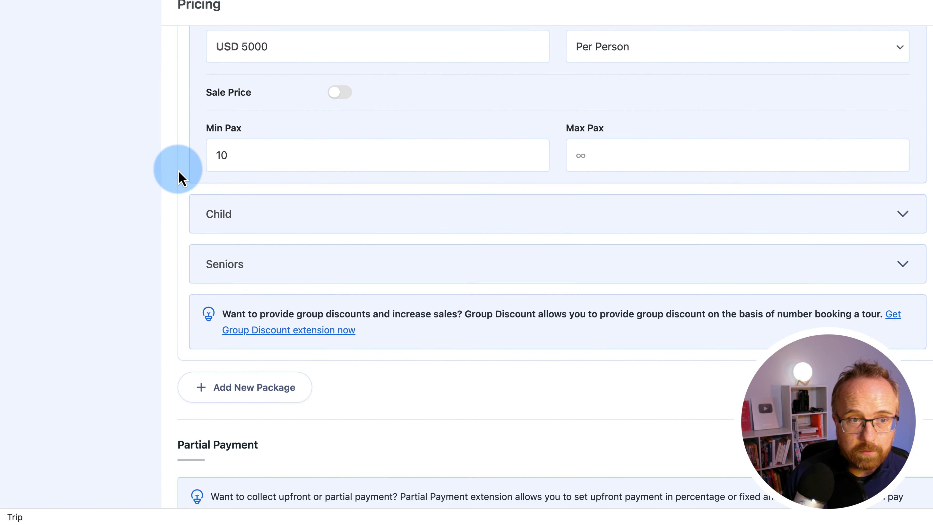
pyautogui.scroll(-1, 225, 294)
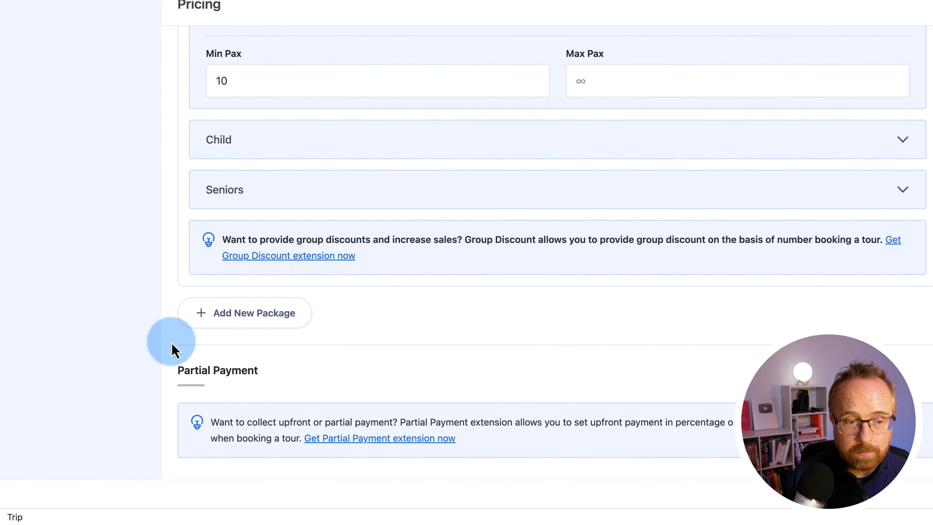
pyautogui.scroll(12, 714, 370)
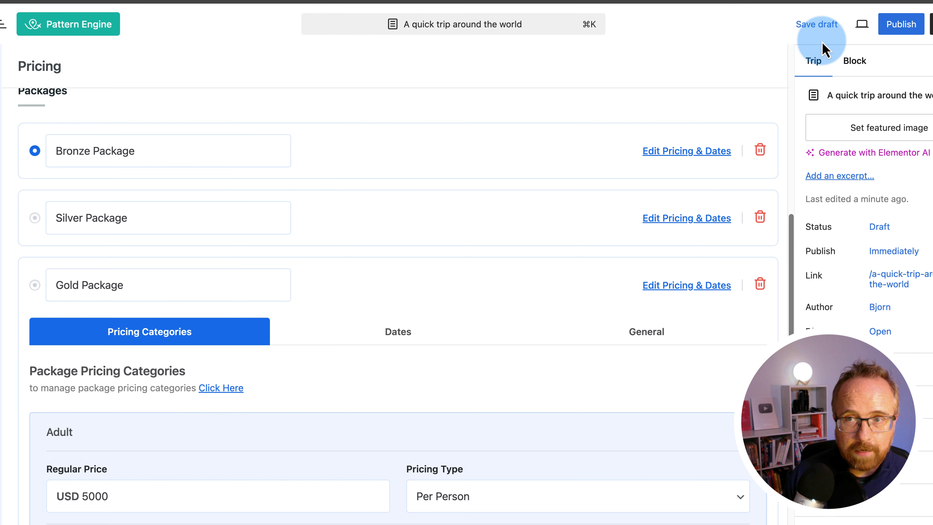
pyautogui.click(816, 24)
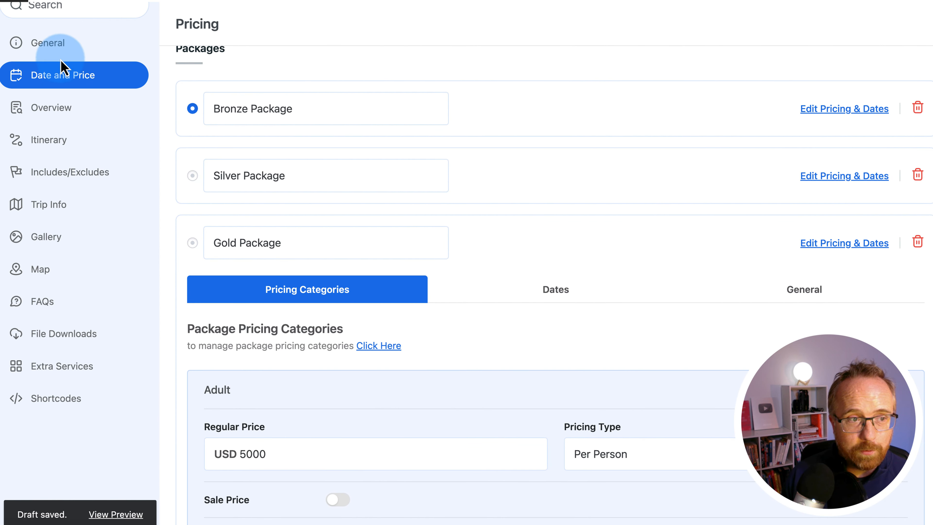
# Step: Paste the overview section title and write the description 'All around the world!'
pyautogui.click(44, 107)
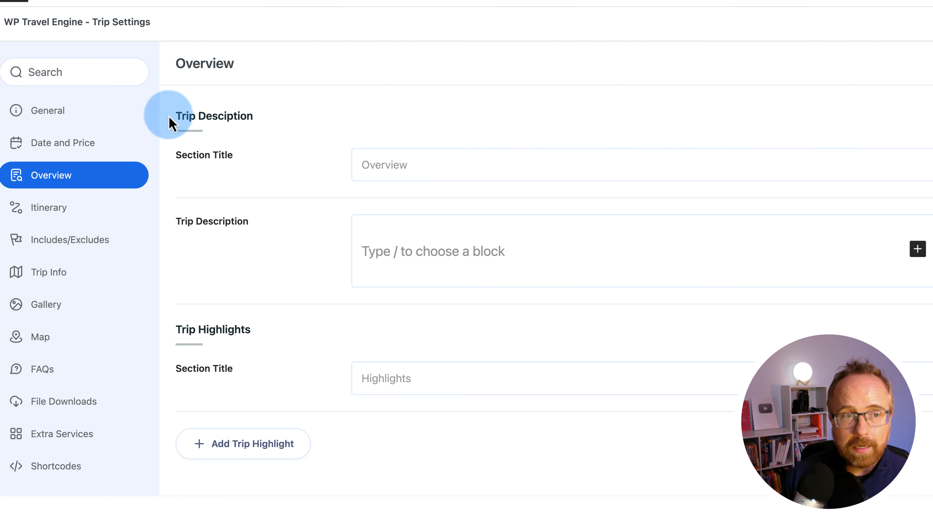
pyautogui.click(380, 162)
pyautogui.write('Where this experience will take you')
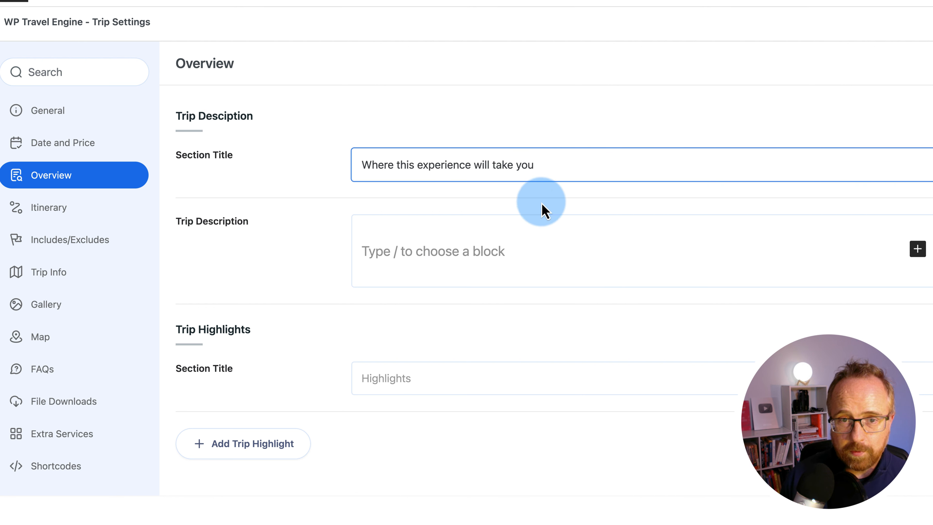
pyautogui.click(487, 245)
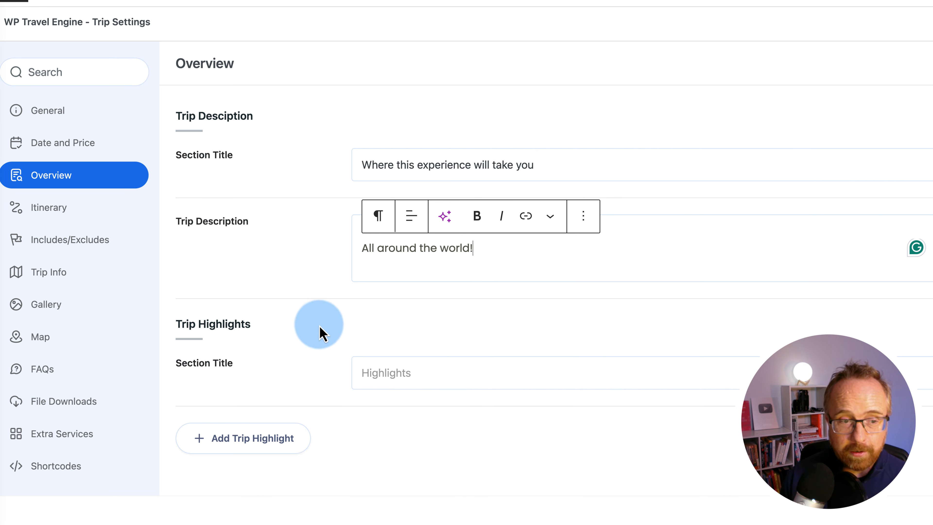
# Step: Title the highlights 'Highlights' and add Mountains, Towers, Trees and Ocean as items
pyautogui.click(379, 373)
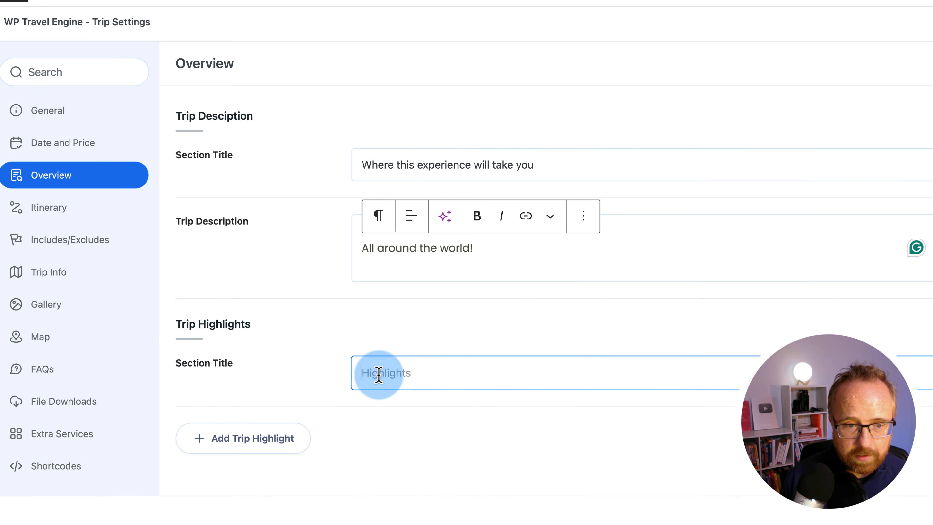
pyautogui.write('Highlights')
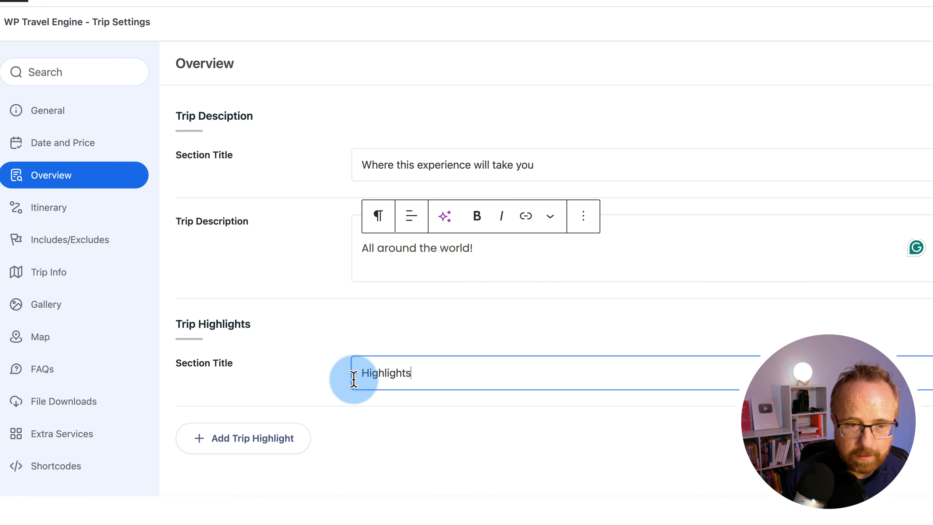
pyautogui.click(235, 437)
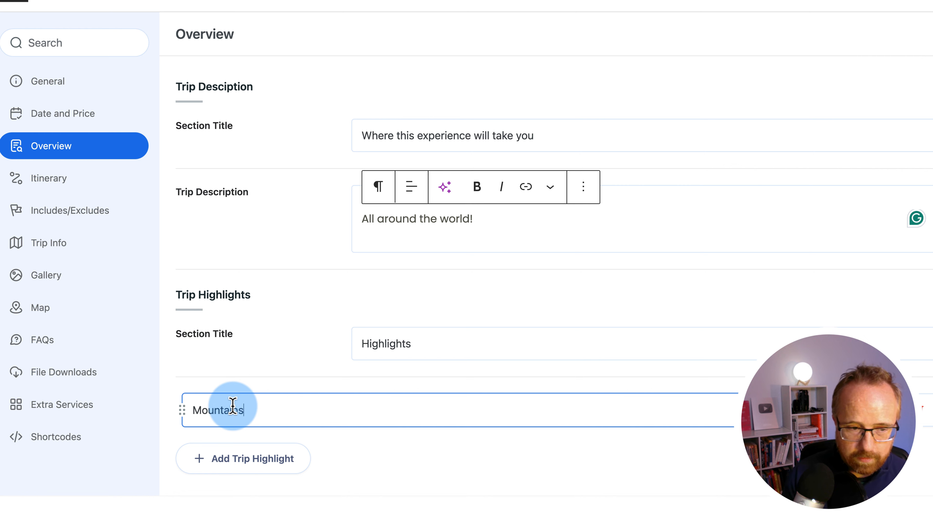
pyautogui.write('Mountains')
pyautogui.click(237, 457)
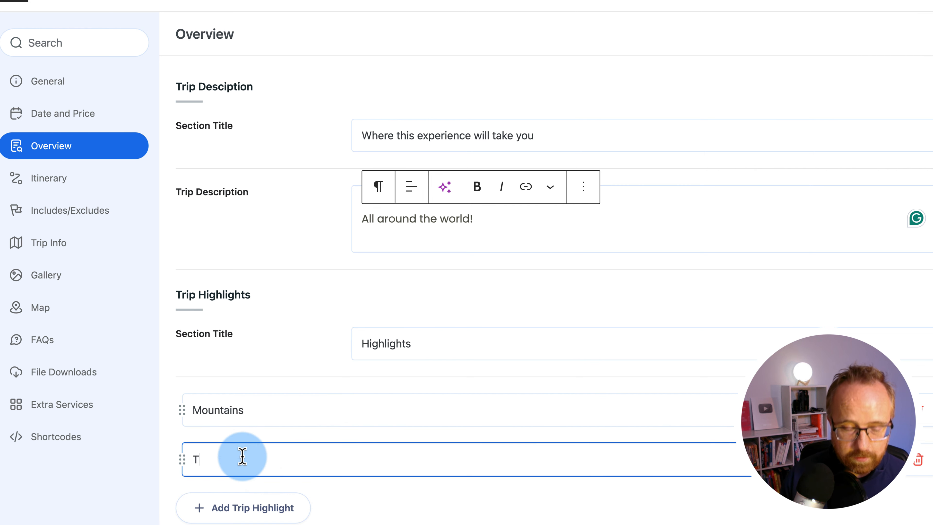
pyautogui.click(242, 506)
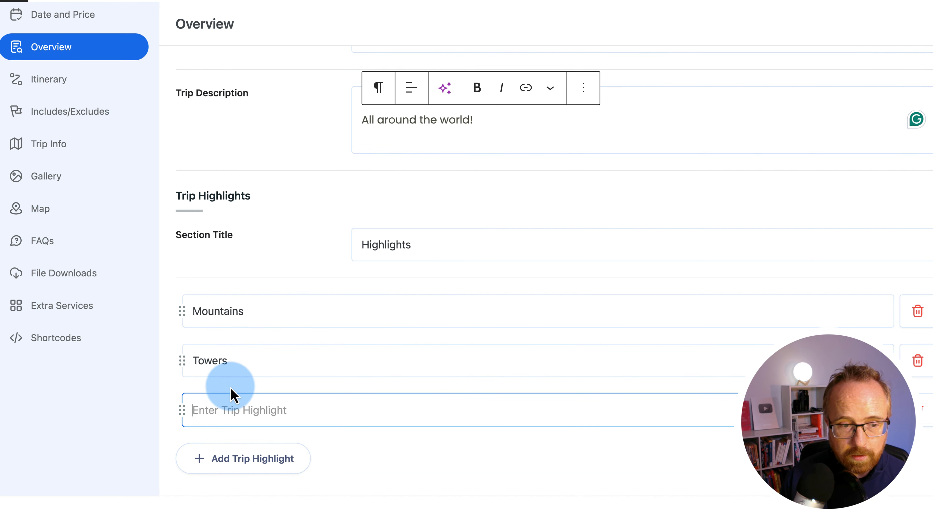
pyautogui.write('Trees')
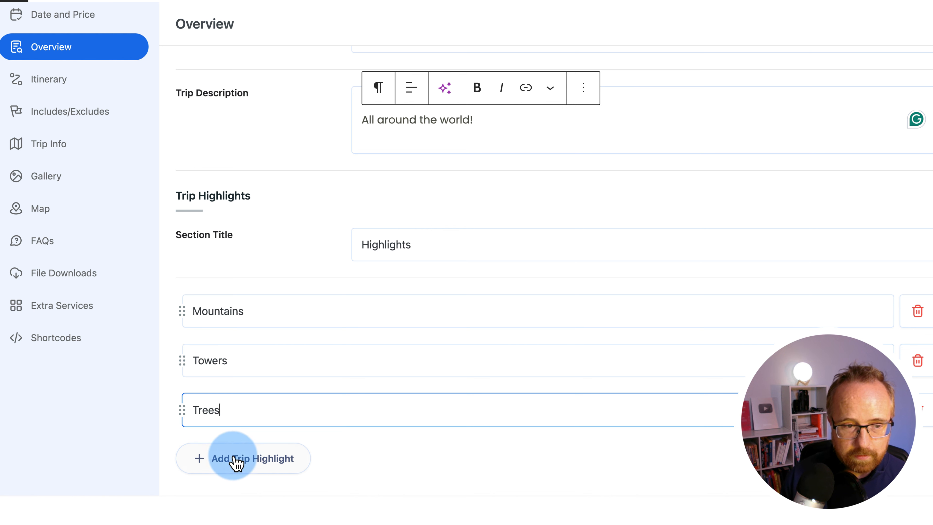
pyautogui.click(235, 460)
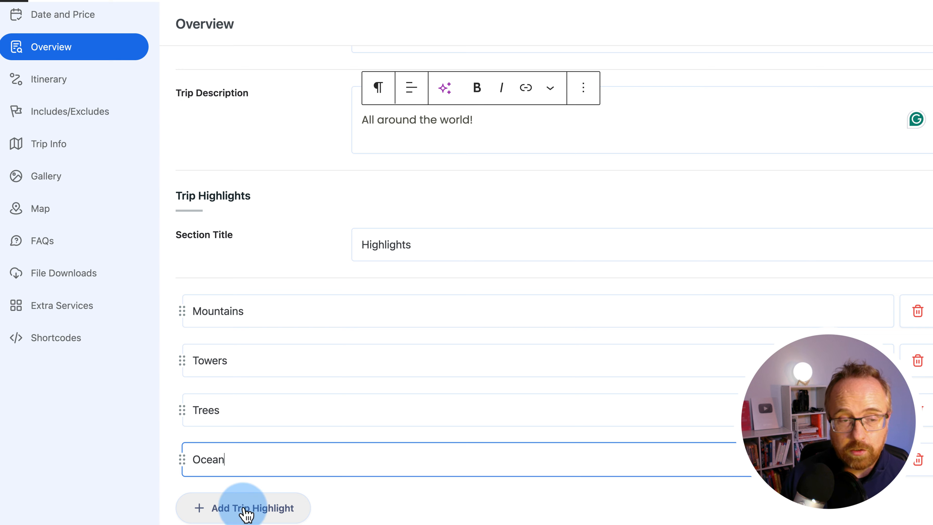
pyautogui.scroll(2, 434, 186)
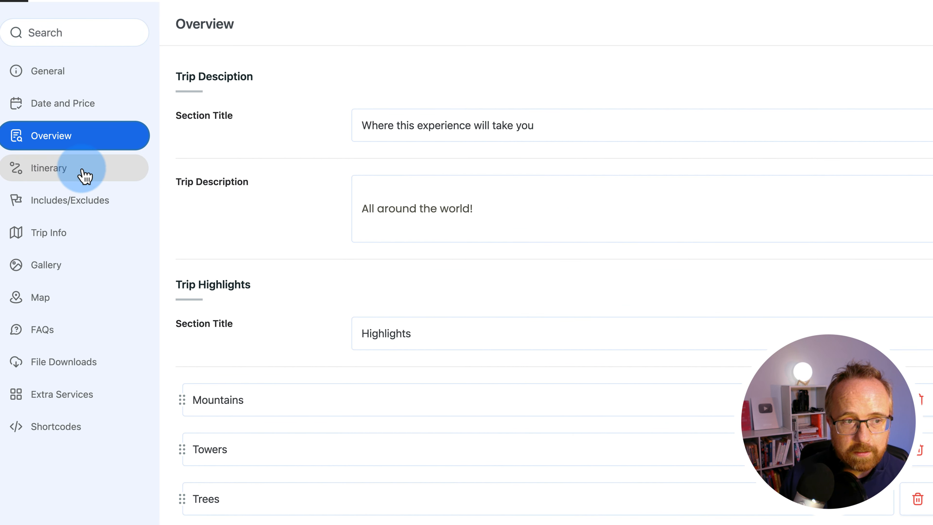
# Step: Edit the itinerary section title in the itinerary settings
pyautogui.click(85, 176)
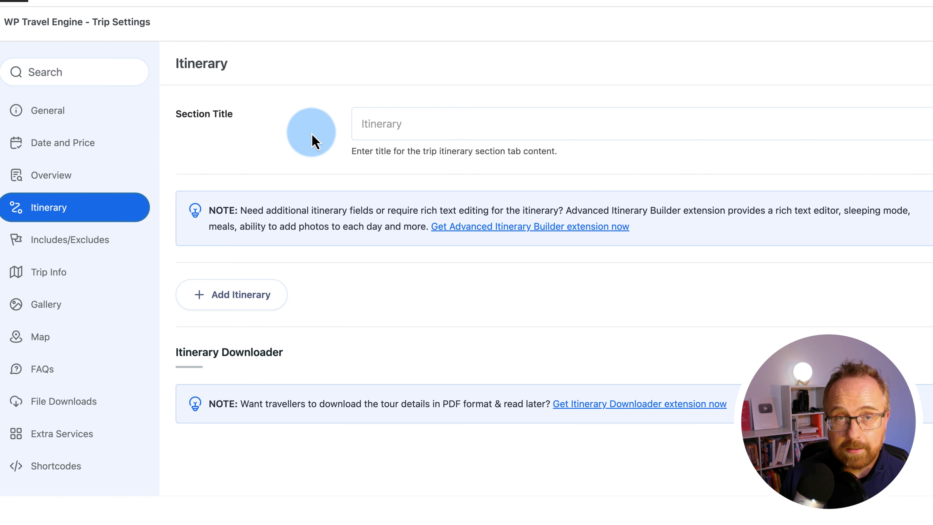
pyautogui.click(381, 123)
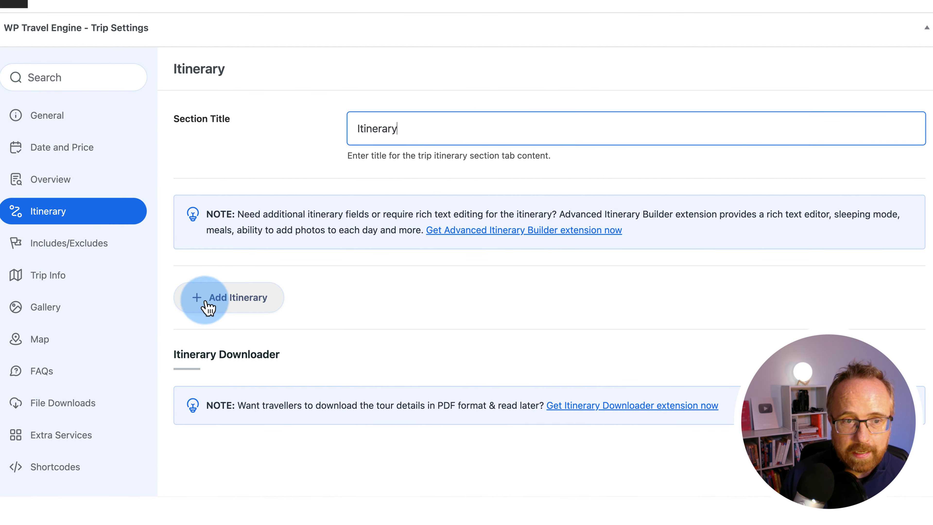
pyautogui.tripleClick(673, 229)
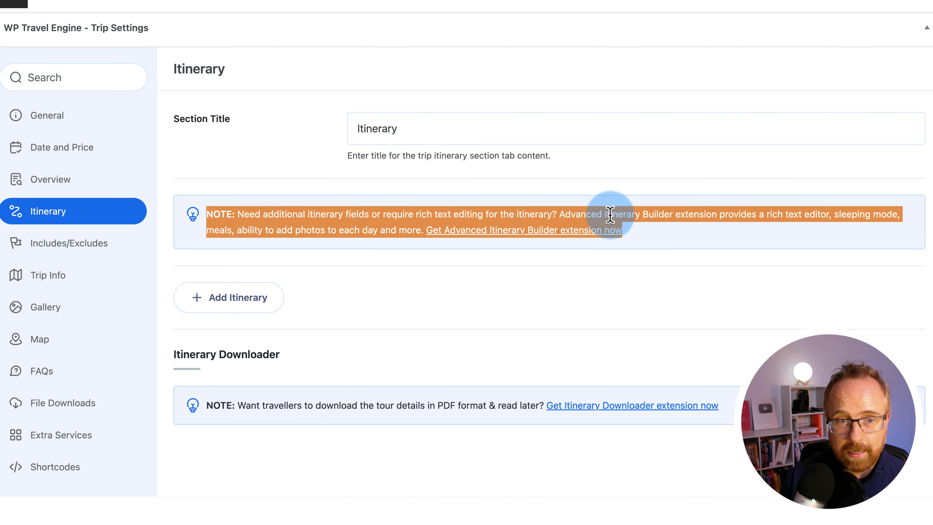
pyautogui.tripleClick(208, 407)
# Step: Add six itinerary days, Day 01 through Day 06
pyautogui.click(235, 310)
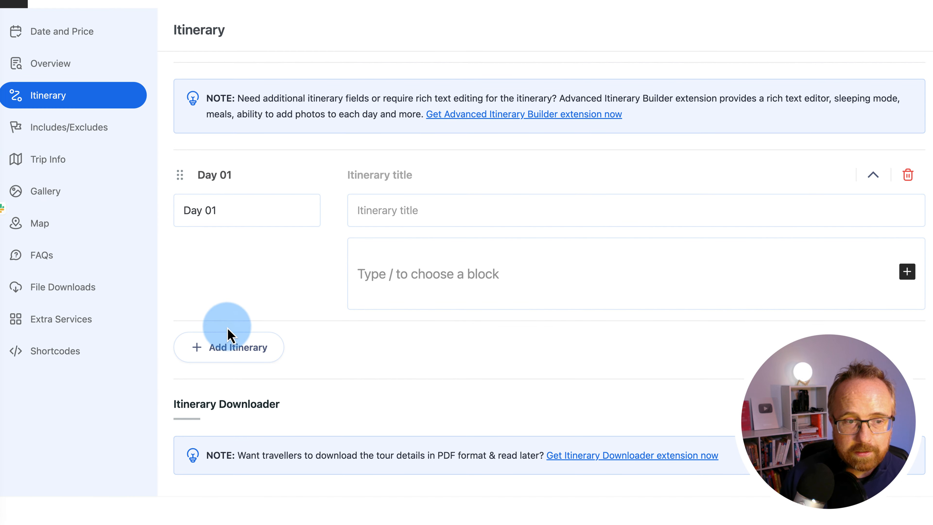
pyautogui.click(243, 347)
pyautogui.click(243, 384)
pyautogui.click(243, 430)
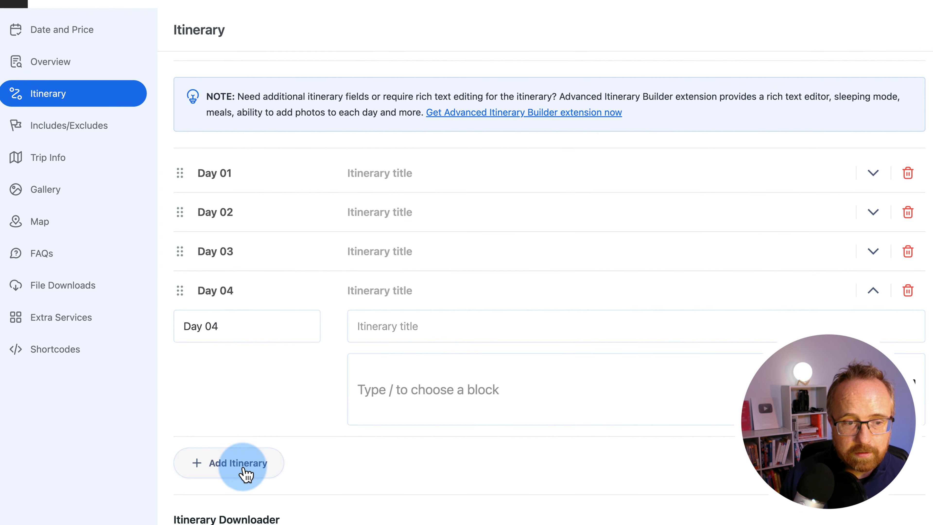
pyautogui.click(248, 468)
pyautogui.click(243, 498)
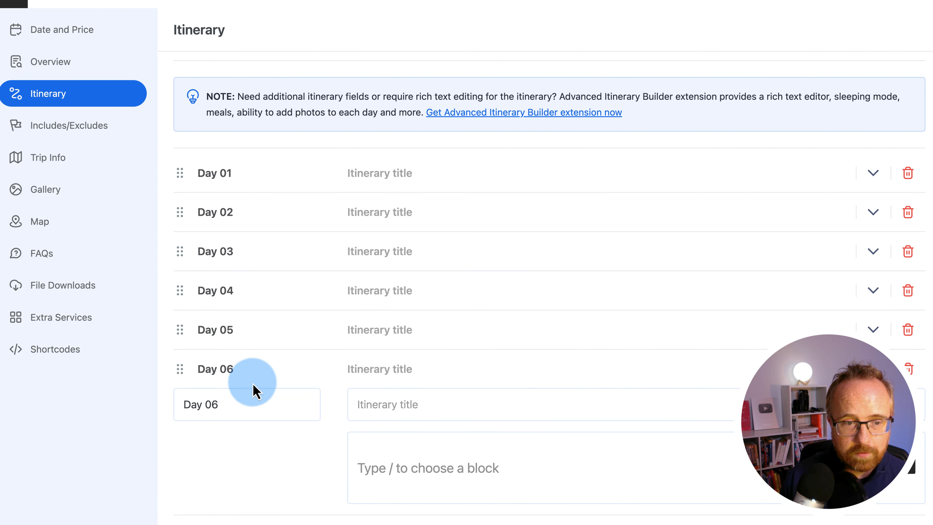
pyautogui.scroll(-3, 239, 378)
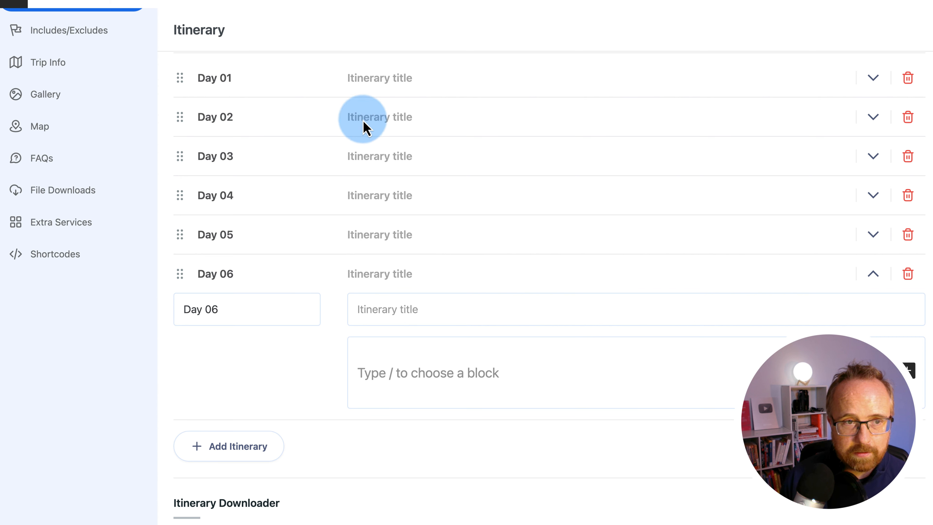
# Step: Title Day 01 'Day 1' and paste its 'We are experiencing the world' description
pyautogui.click(375, 85)
pyautogui.click(392, 115)
pyautogui.write('Day ')
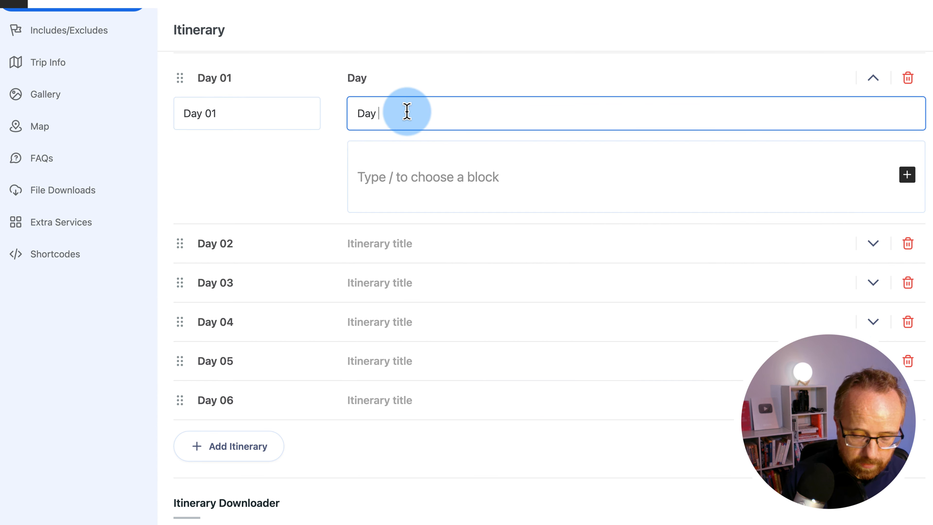
pyautogui.write('1')
pyautogui.click(454, 173)
pyautogui.write('We are experiencing the world.')
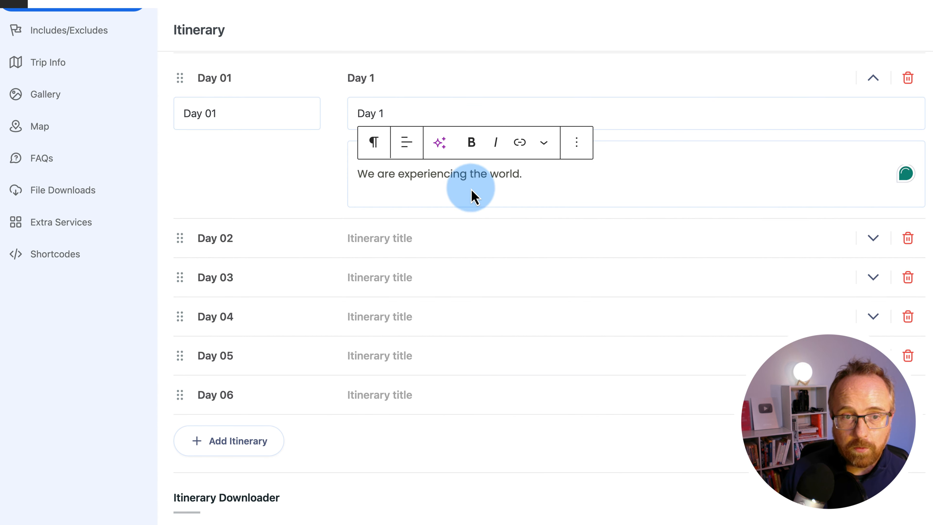
pyautogui.tripleClick(528, 174)
pyautogui.click(527, 173)
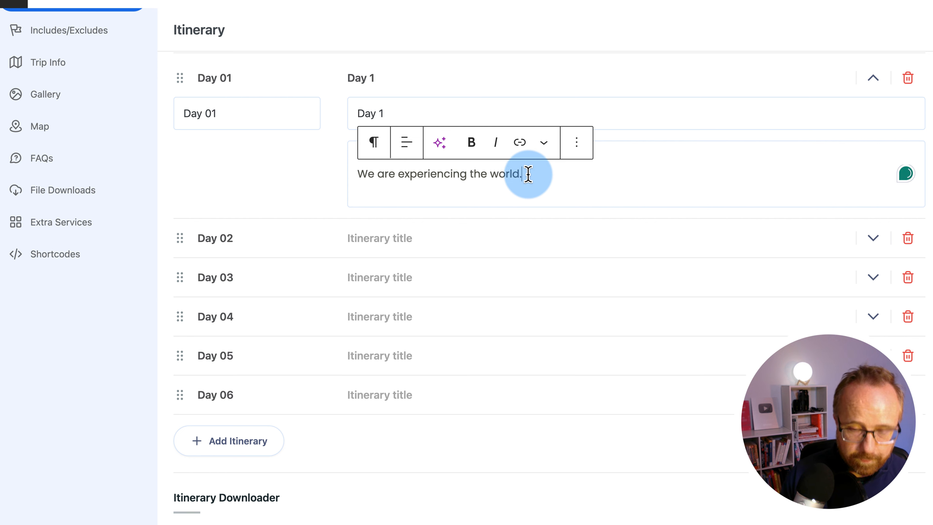
pyautogui.tripleClick(498, 187)
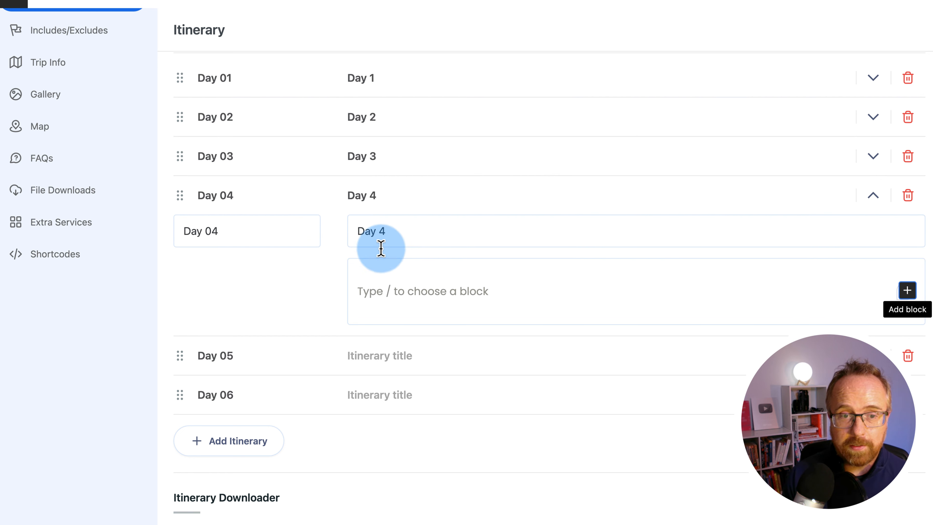
# Step: Expand Day 05 and enter its description
pyautogui.click(386, 272)
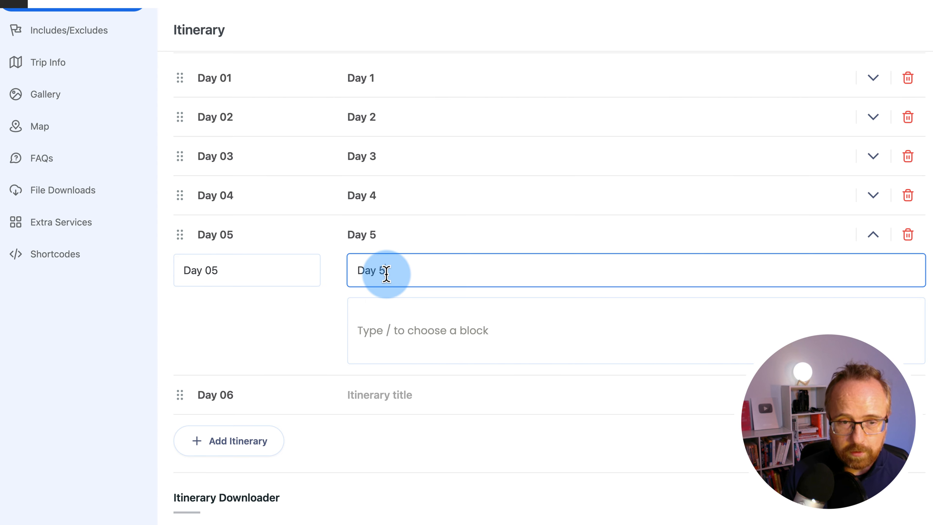
pyautogui.press('Tab')
pyautogui.click(396, 329)
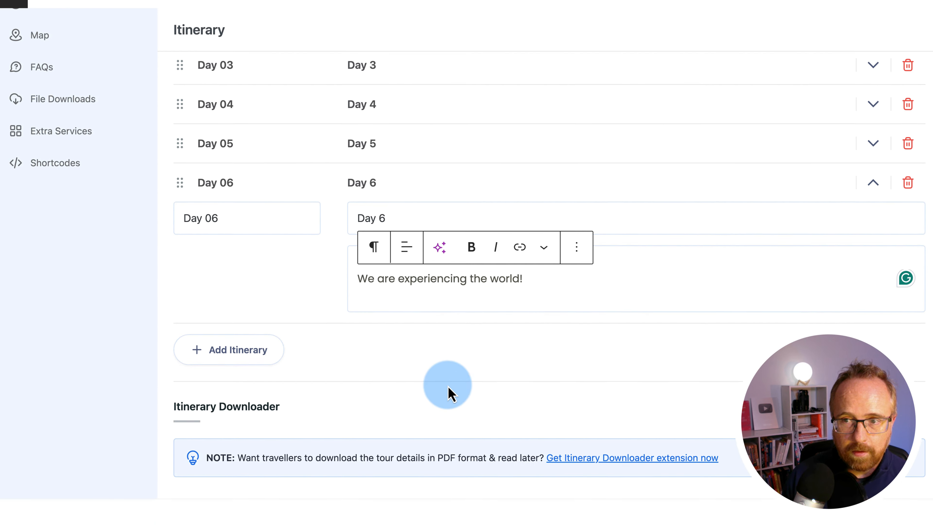
pyautogui.scroll(2, 448, 386)
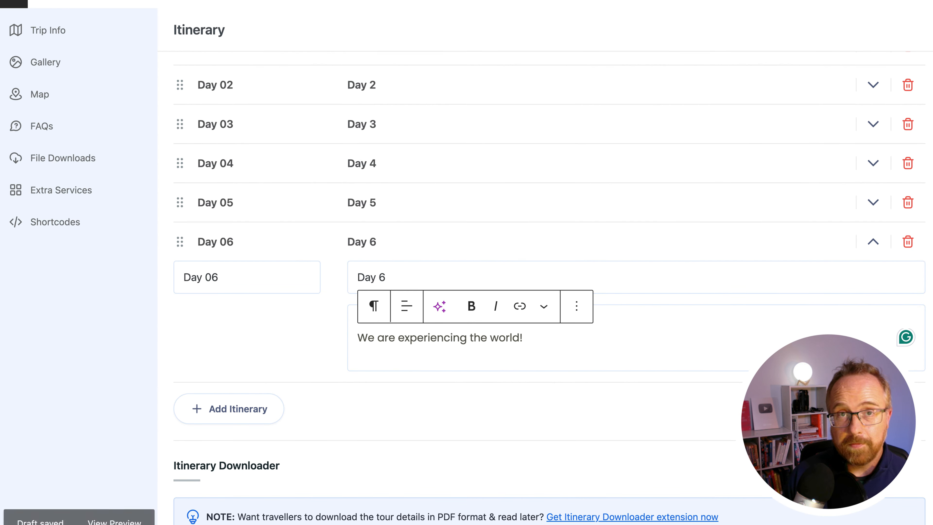
pyautogui.scroll(3, 115, 78)
# Step: Set the Includes/Excludes section title and a 'Cost includes' list: Airfare, Hotel, Awesome experiences
pyautogui.click(42, 90)
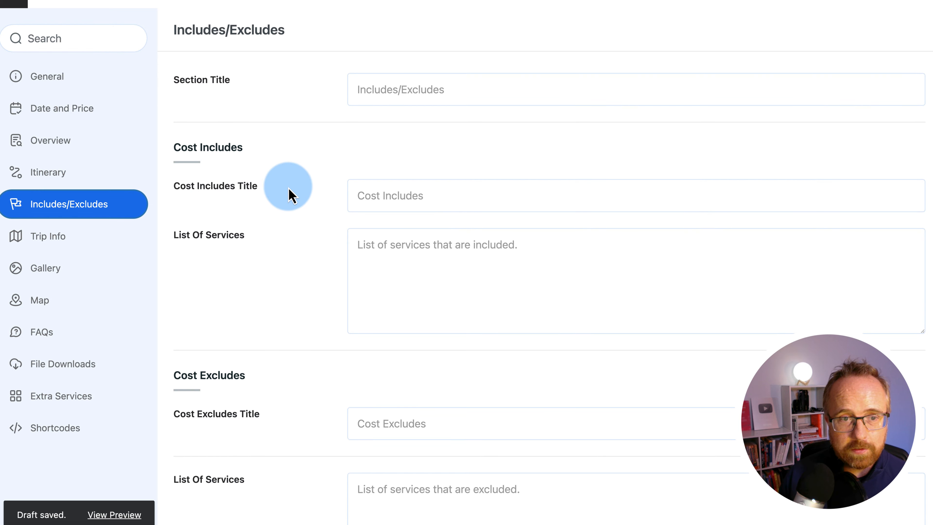
pyautogui.scroll(2, 277, 232)
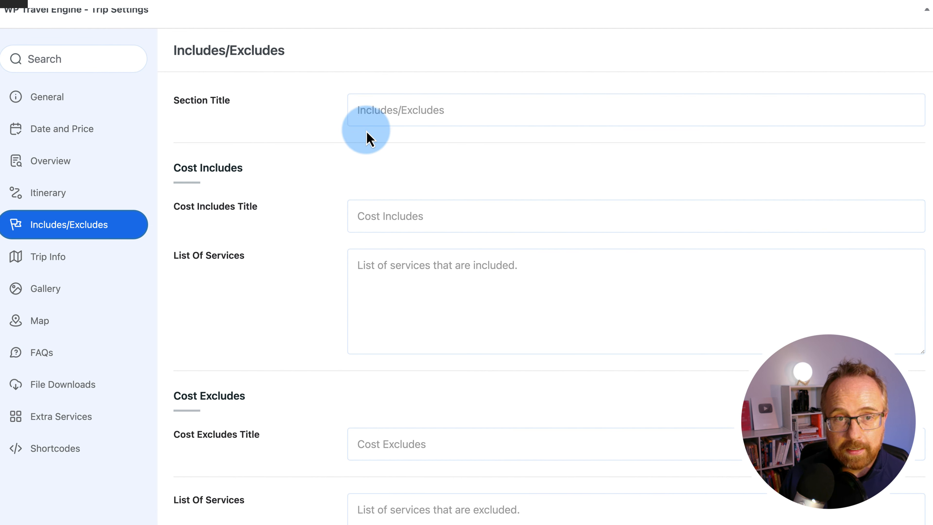
pyautogui.click(380, 109)
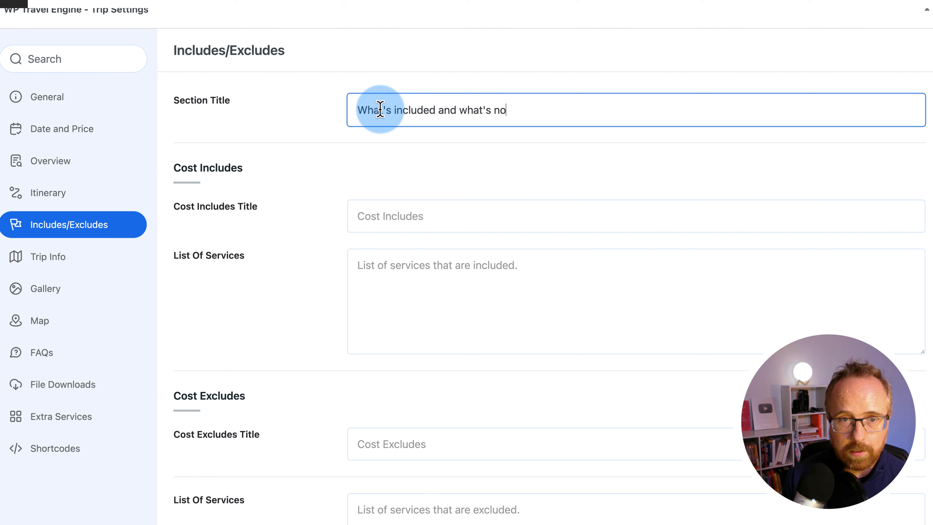
pyautogui.write('t')
pyautogui.click(406, 216)
pyautogui.write('Cost includes')
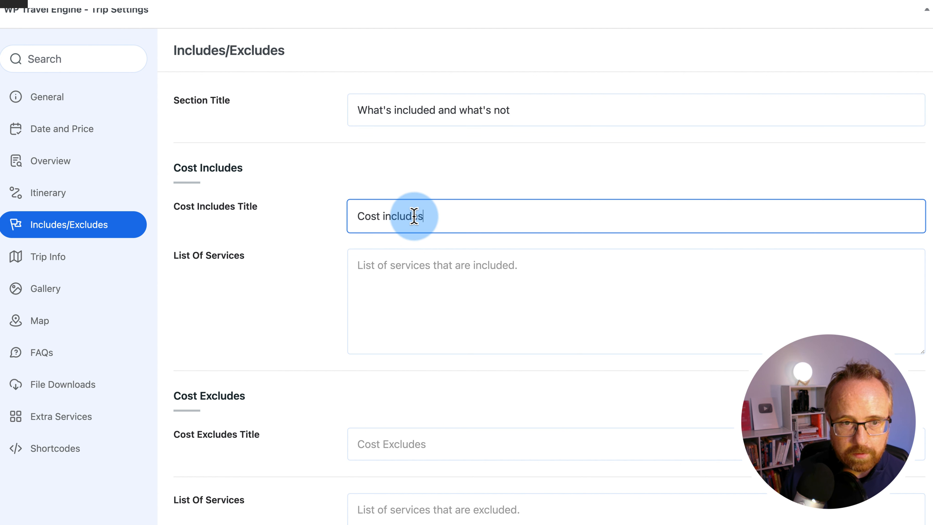
pyautogui.click(380, 286)
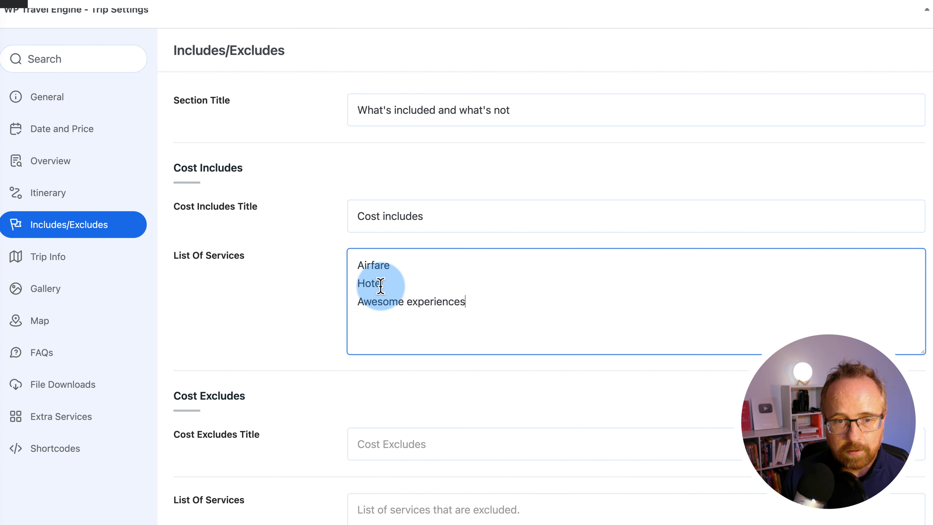
# Step: Add a 'Cost Excludes' list of Meals, Hotel towels and Clothing
pyautogui.scroll(-3, 381, 286)
pyautogui.click(368, 311)
pyautogui.write('Co')
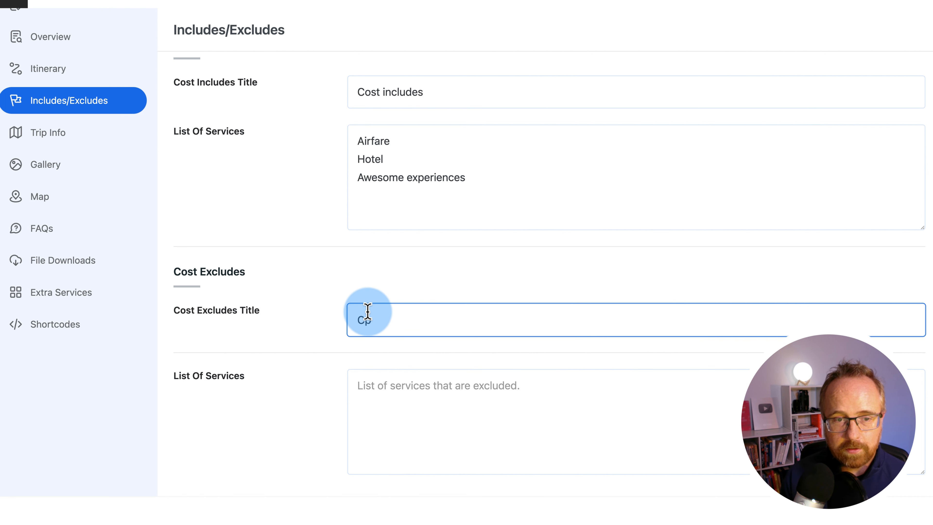
pyautogui.write('st Excludes')
pyautogui.click(392, 393)
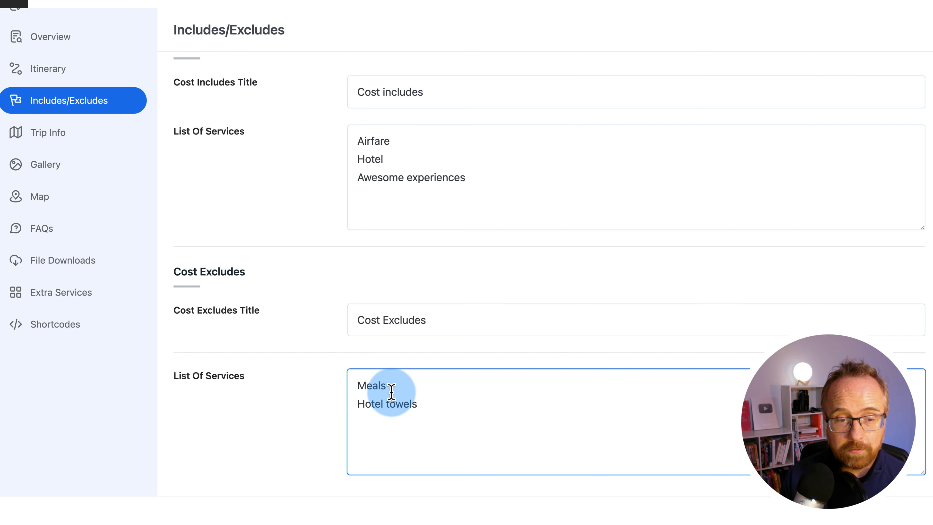
pyautogui.write('othing')
pyautogui.click(419, 278)
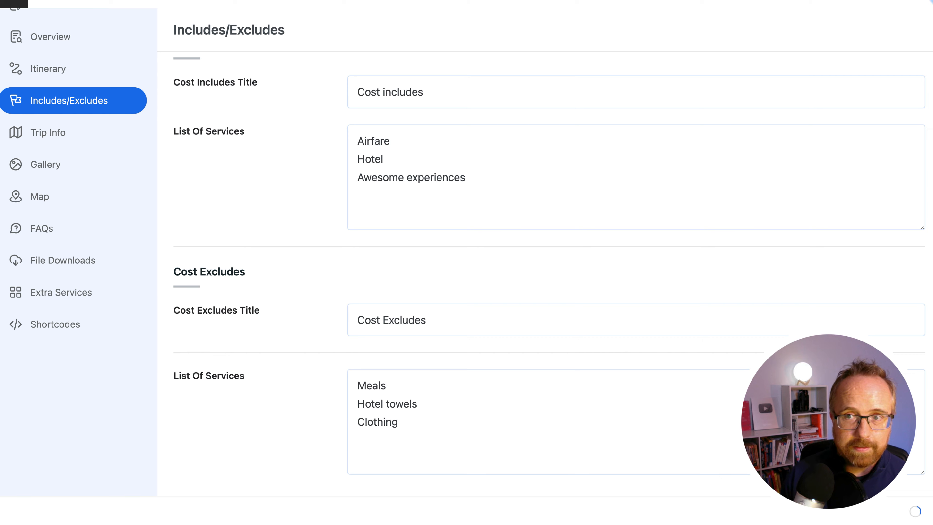
pyautogui.click(44, 137)
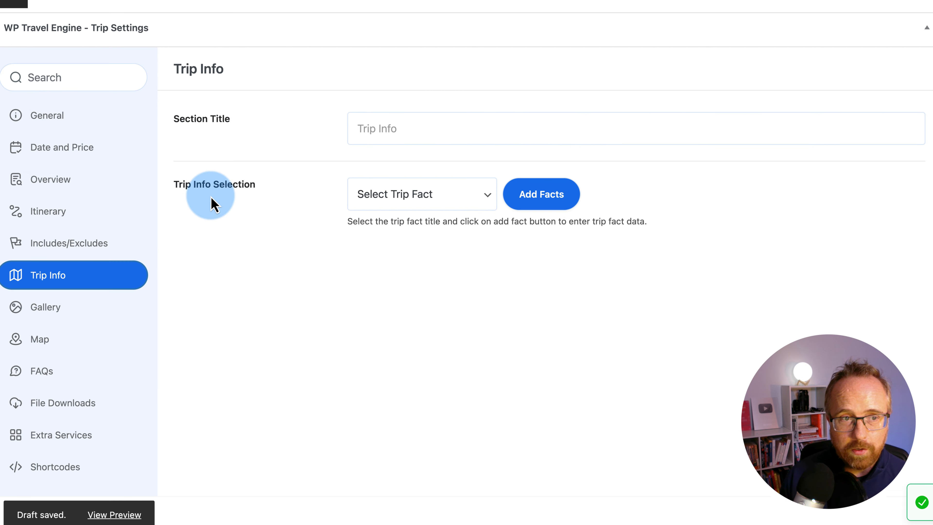
pyautogui.click(370, 192)
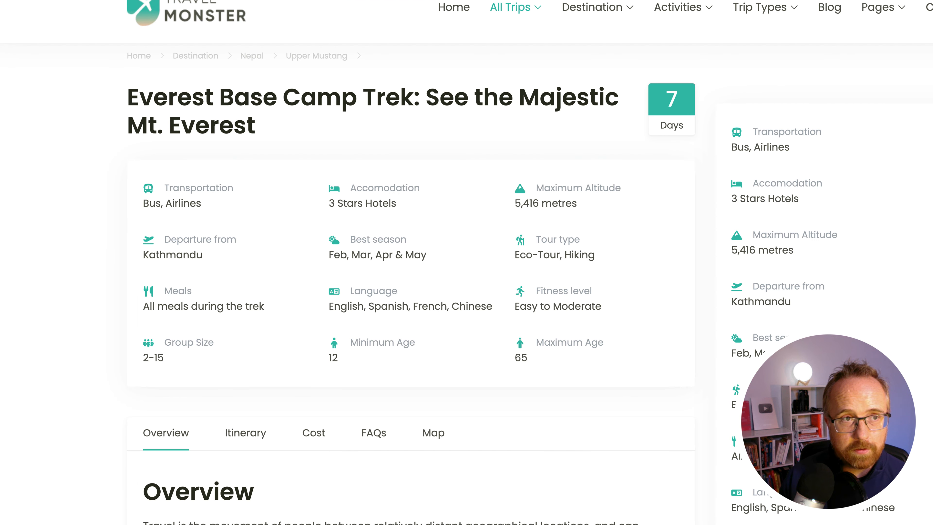
pyautogui.click(153, 65)
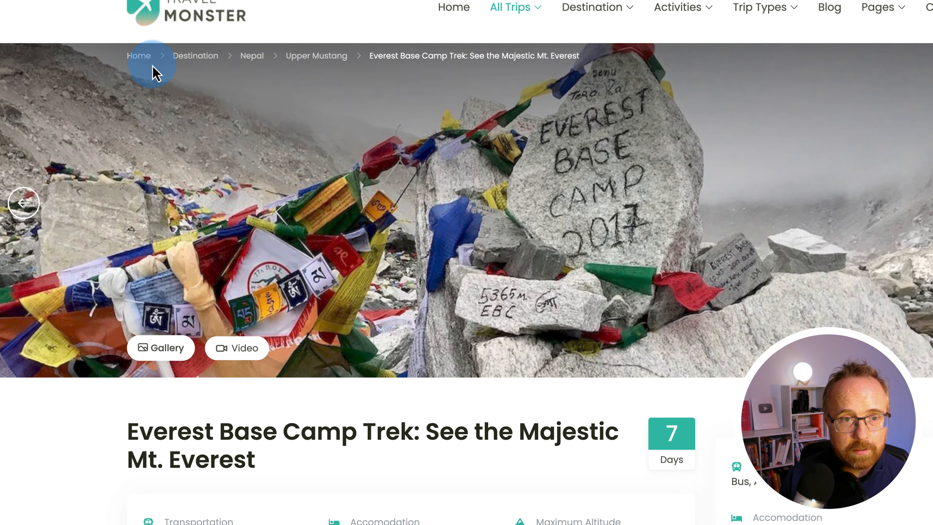
pyautogui.scroll(-10, 167, 331)
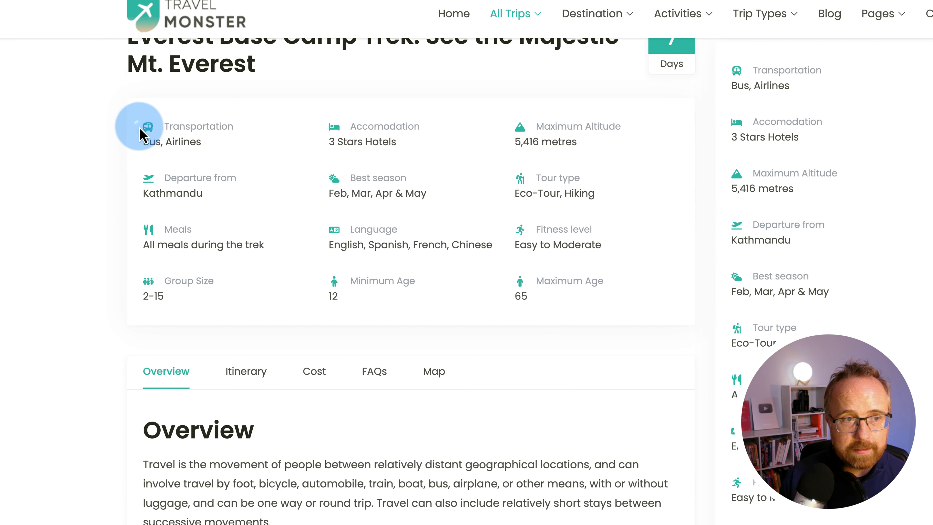
pyautogui.moveTo(142, 129); pyautogui.dragTo(641, 312)
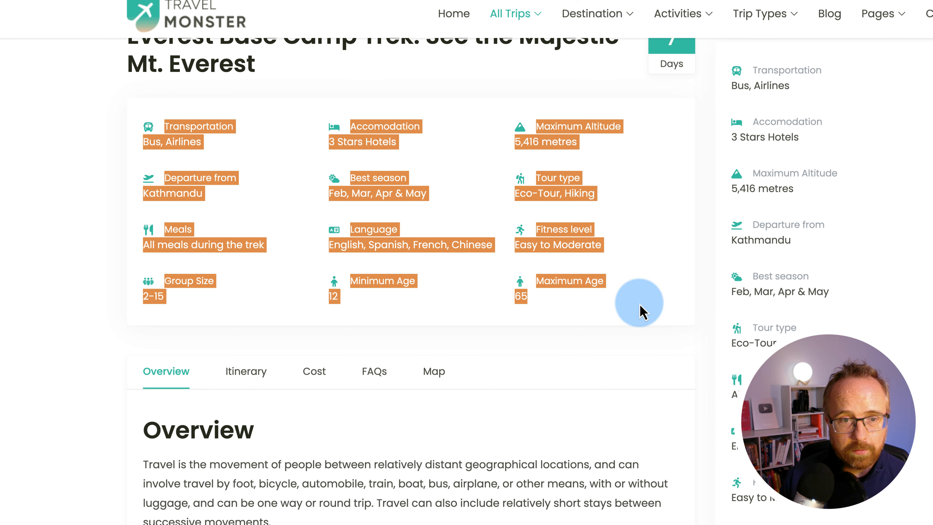
pyautogui.click(641, 312)
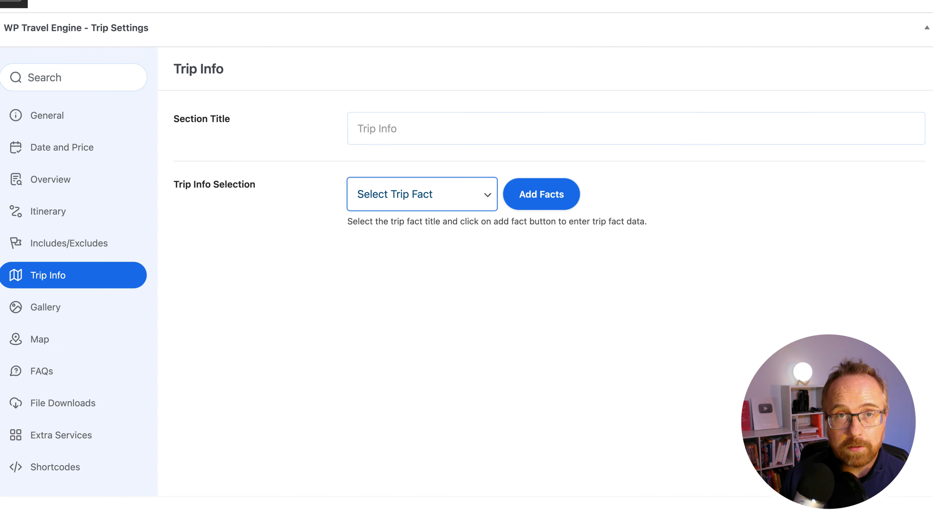
# Step: Set the Trip Info section title and add a Transportation fact with a pasted value
pyautogui.click(367, 130)
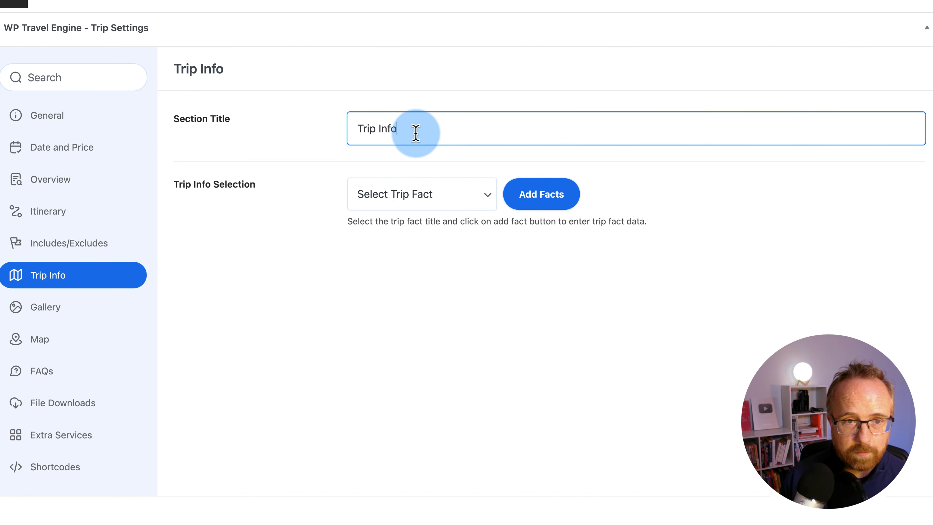
pyautogui.moveTo(416, 131); pyautogui.dragTo(354, 131)
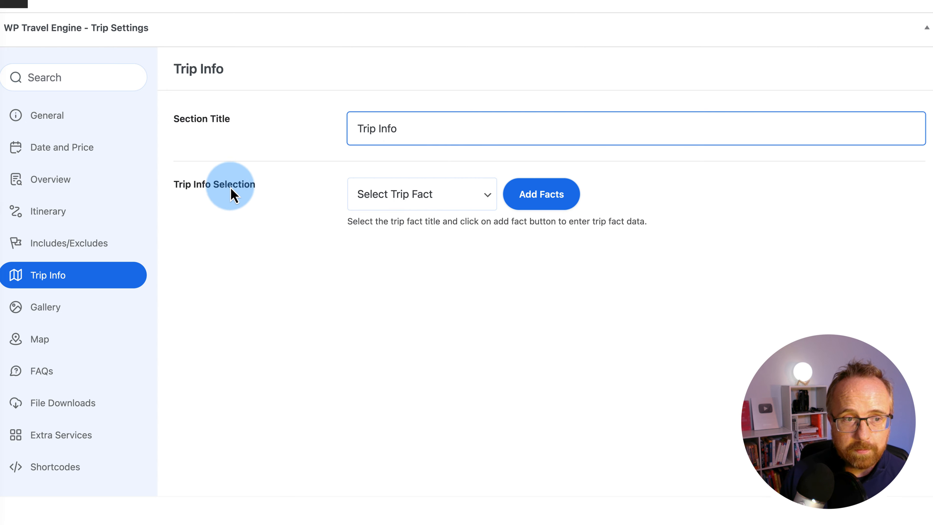
pyautogui.click(367, 202)
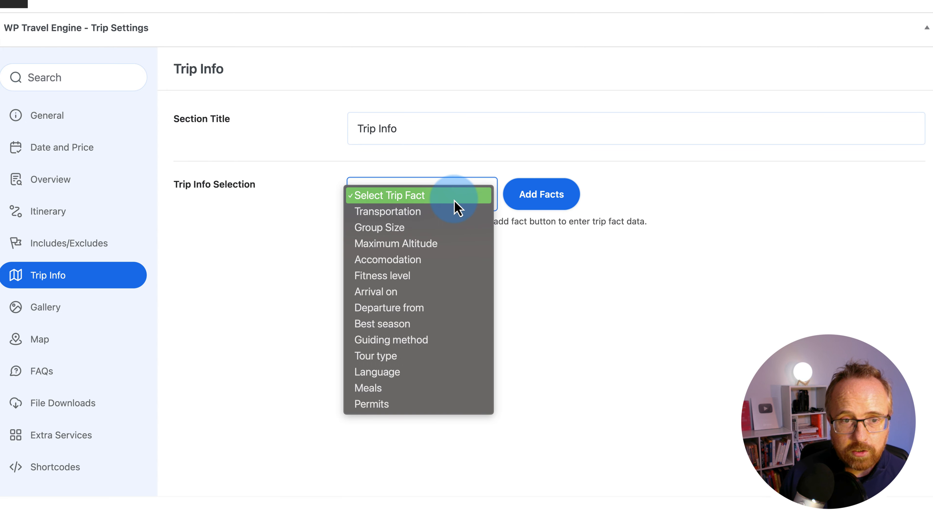
pyautogui.click(488, 213)
pyautogui.click(535, 202)
pyautogui.click(375, 260)
pyautogui.write('Planes, Trains, and Automobiles')
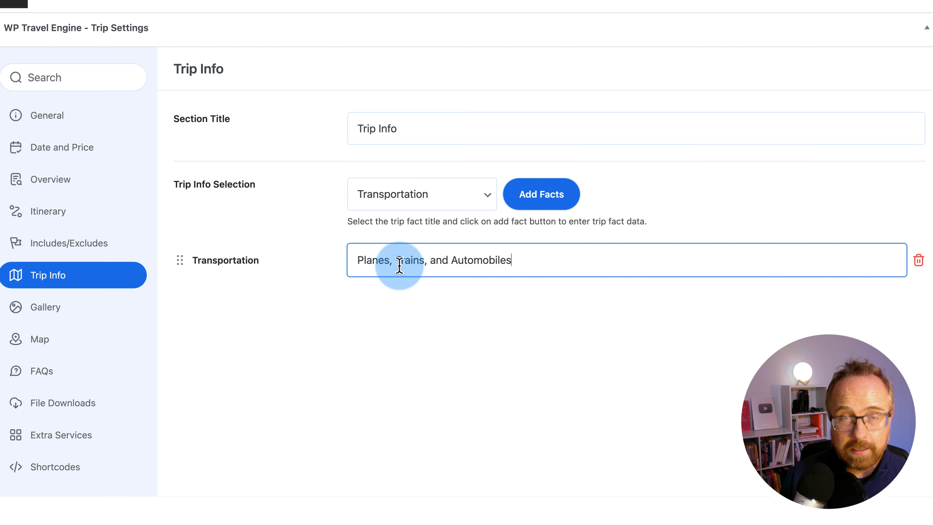
pyautogui.moveTo(376, 260); pyautogui.dragTo(552, 253)
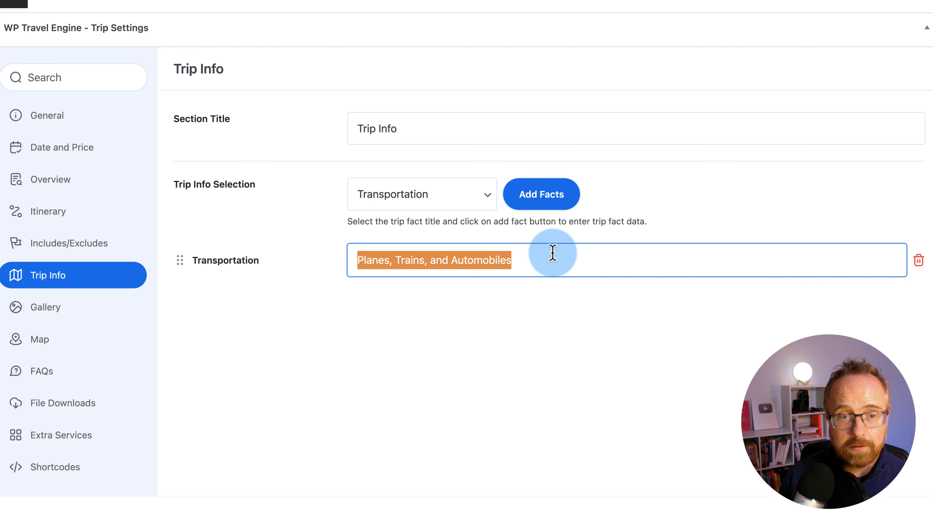
# Step: Add a Maximum Altitude fact and fill in its value
pyautogui.click(488, 198)
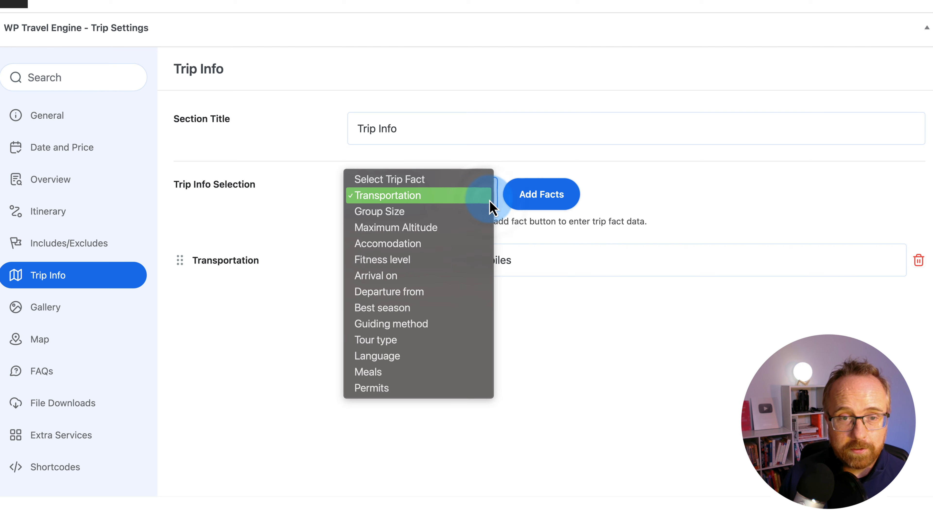
pyautogui.click(373, 229)
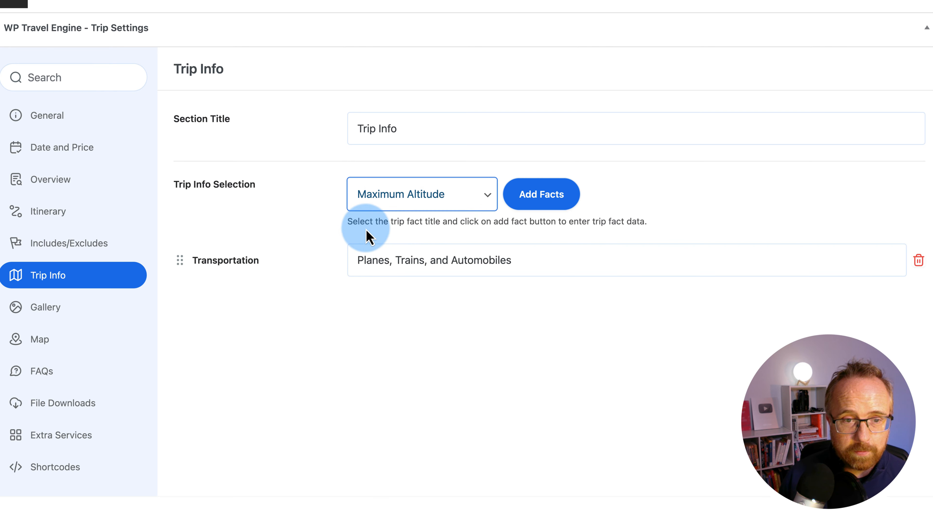
pyautogui.click(538, 204)
pyautogui.scroll(-5, 239, 449)
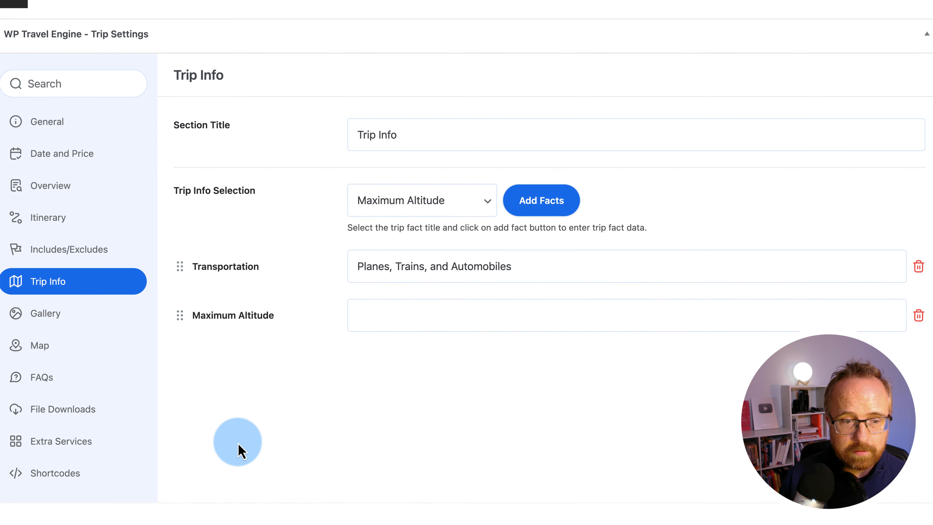
pyautogui.click(389, 313)
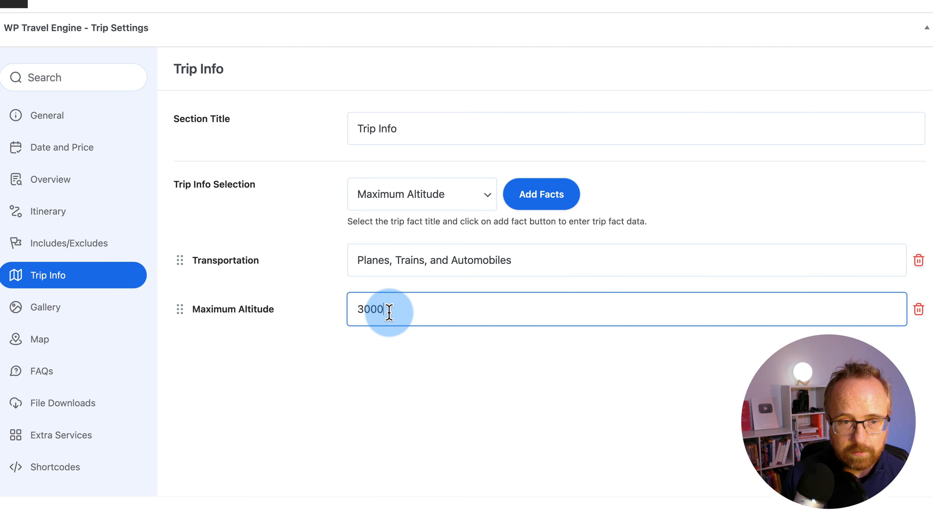
# Step: Add a Best season fact with the value Summer
pyautogui.click(444, 199)
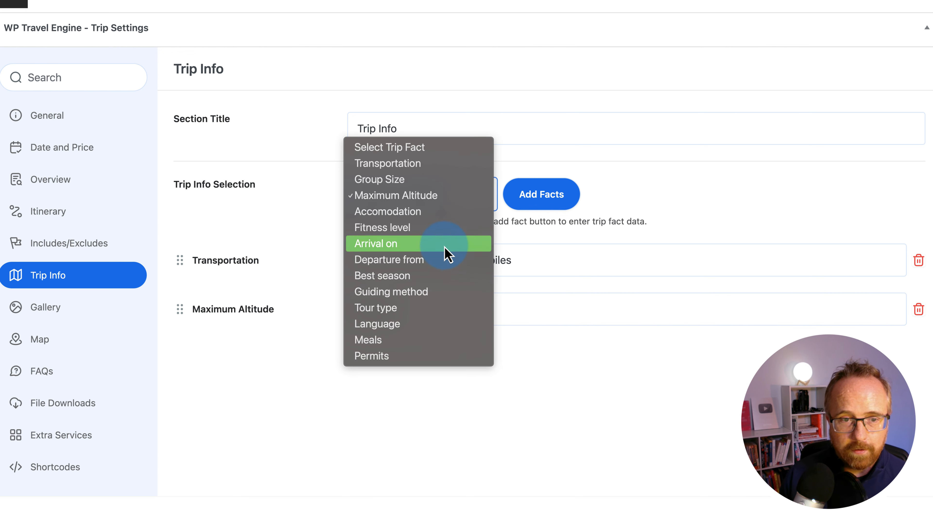
pyautogui.click(419, 279)
pyautogui.click(537, 203)
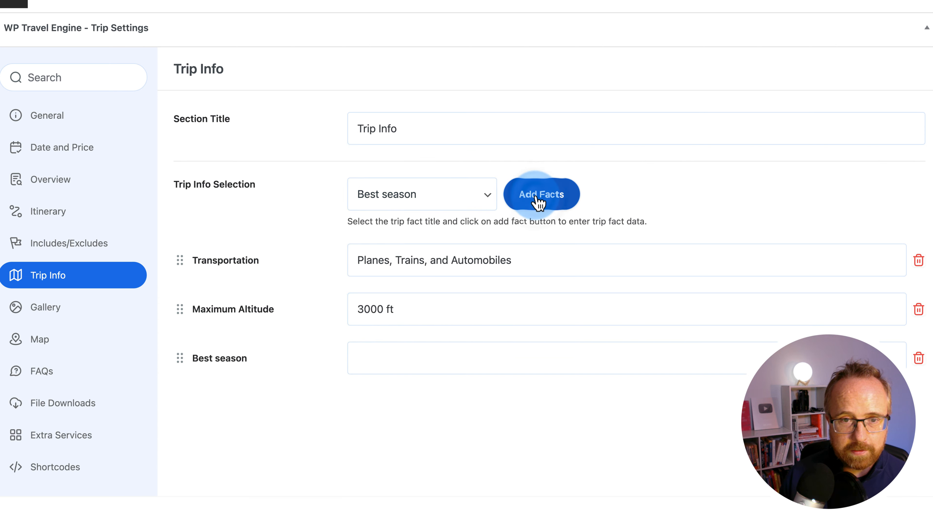
pyautogui.scroll(-5, 378, 411)
pyautogui.click(385, 358)
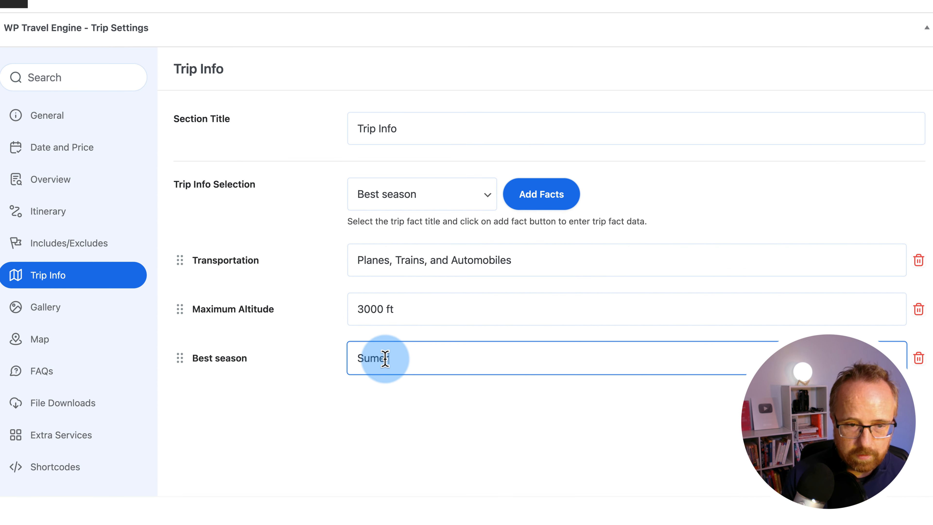
pyautogui.click(540, 205)
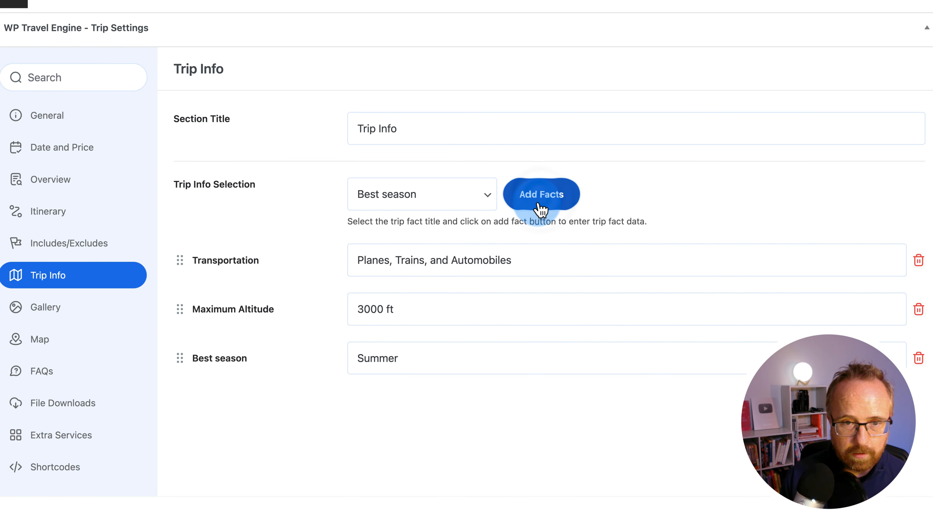
# Step: Add a Language fact with the value 'Every one'
pyautogui.click(426, 200)
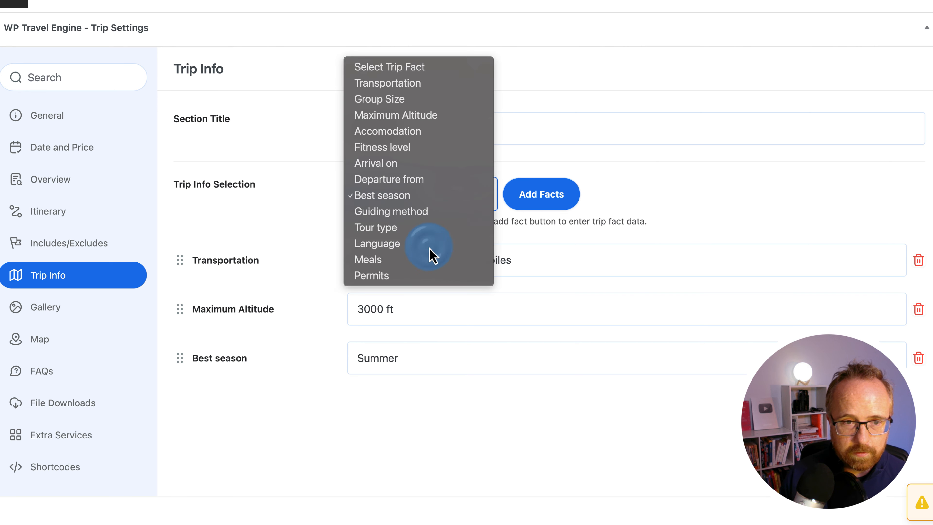
pyautogui.click(429, 245)
pyautogui.click(542, 195)
pyautogui.scroll(-3, 372, 393)
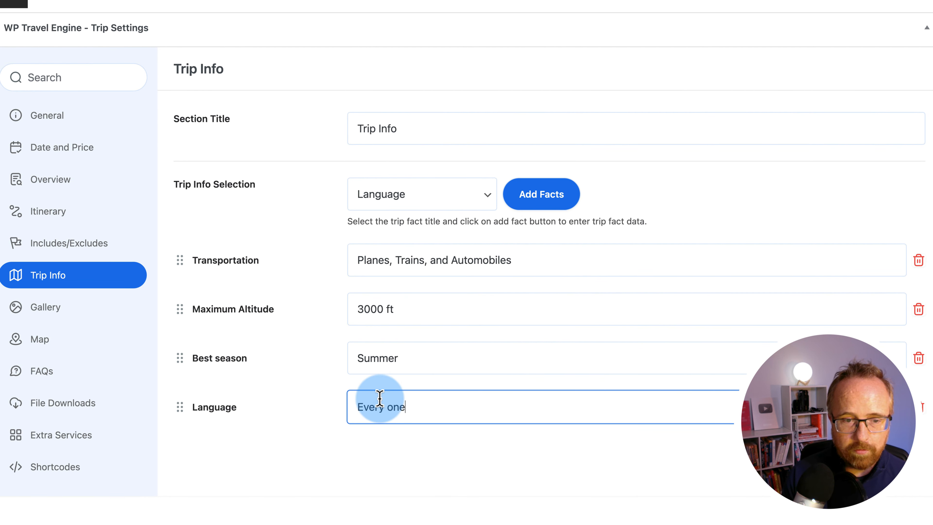
# Step: Add a Permits fact with the value 'Local Visas required'
pyautogui.click(397, 195)
pyautogui.click(404, 230)
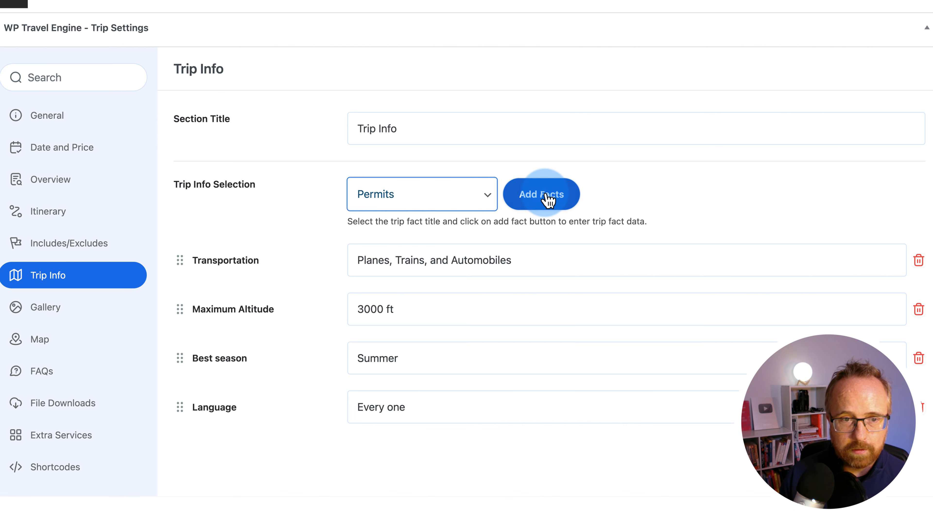
pyautogui.click(541, 195)
pyautogui.click(388, 440)
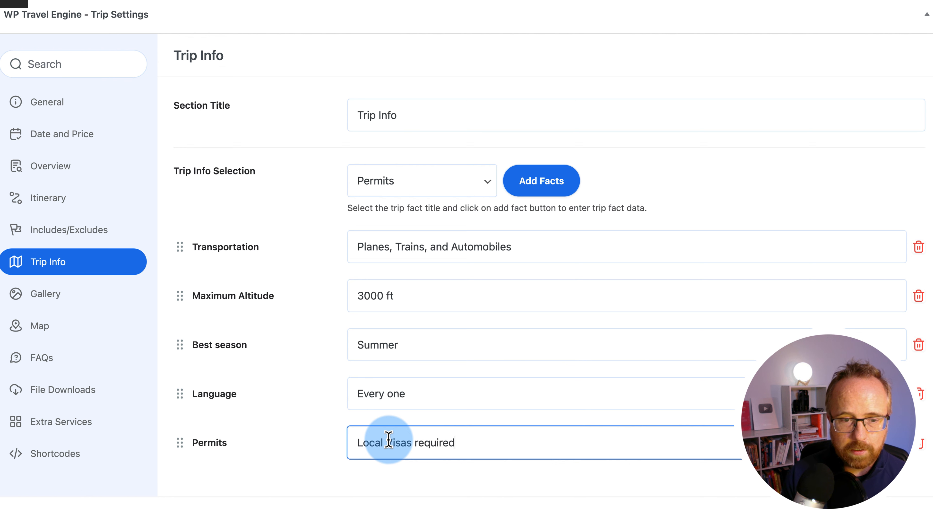
pyautogui.click(487, 182)
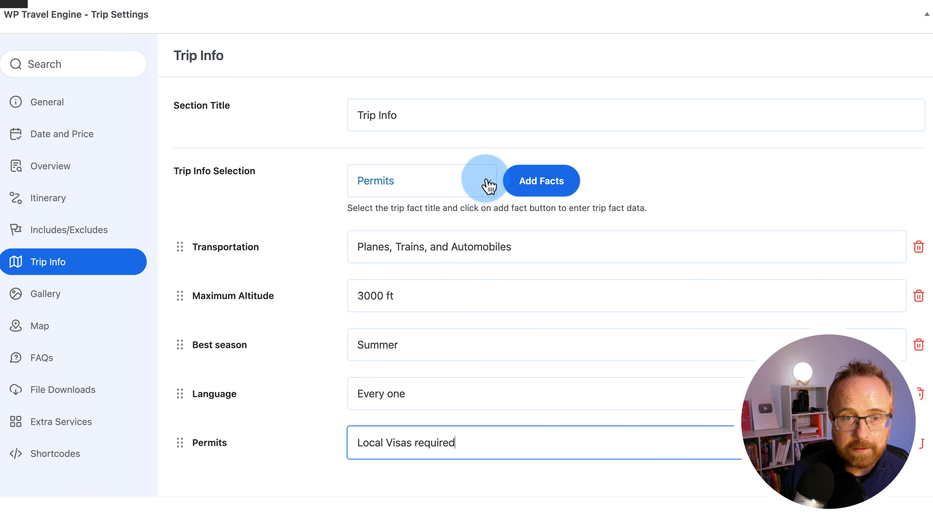
pyautogui.click(487, 184)
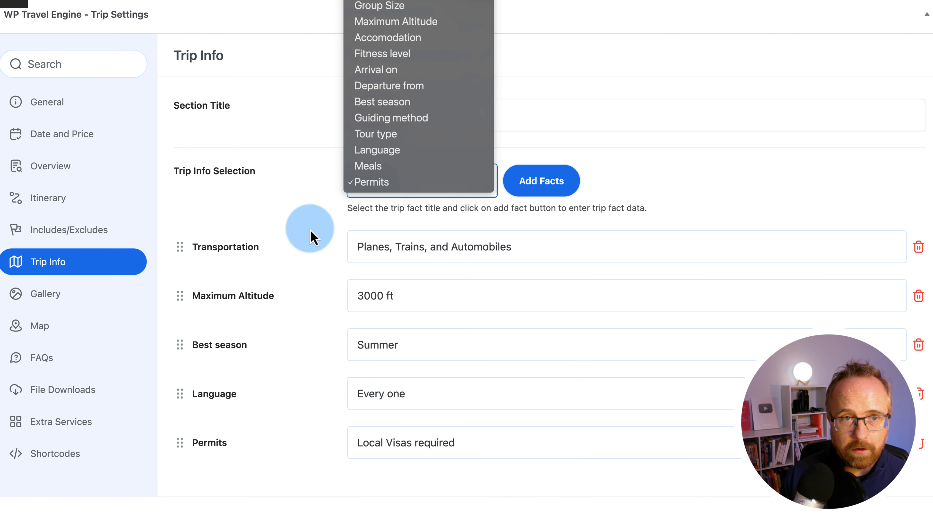
pyautogui.click(310, 237)
pyautogui.scroll(3, 327, 246)
pyautogui.click(347, 256)
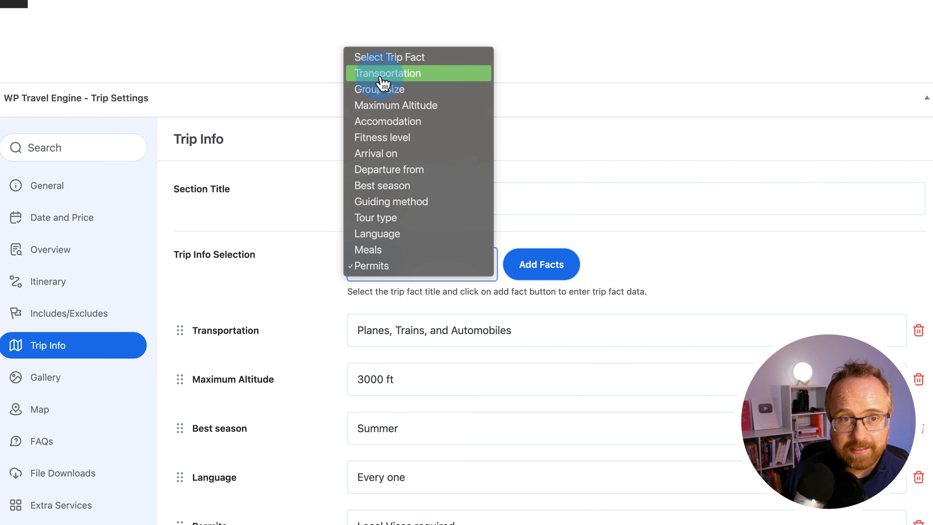
pyautogui.click(285, 263)
pyautogui.click(477, 271)
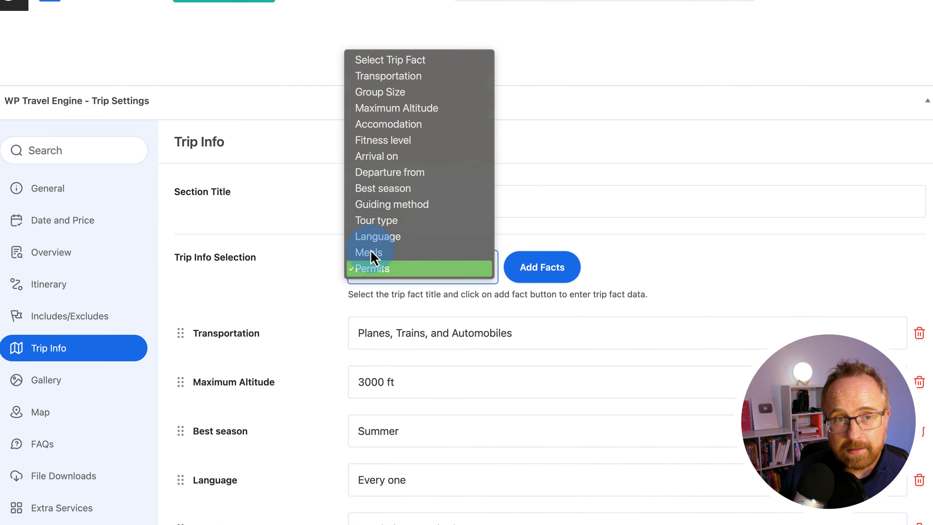
pyautogui.click(382, 265)
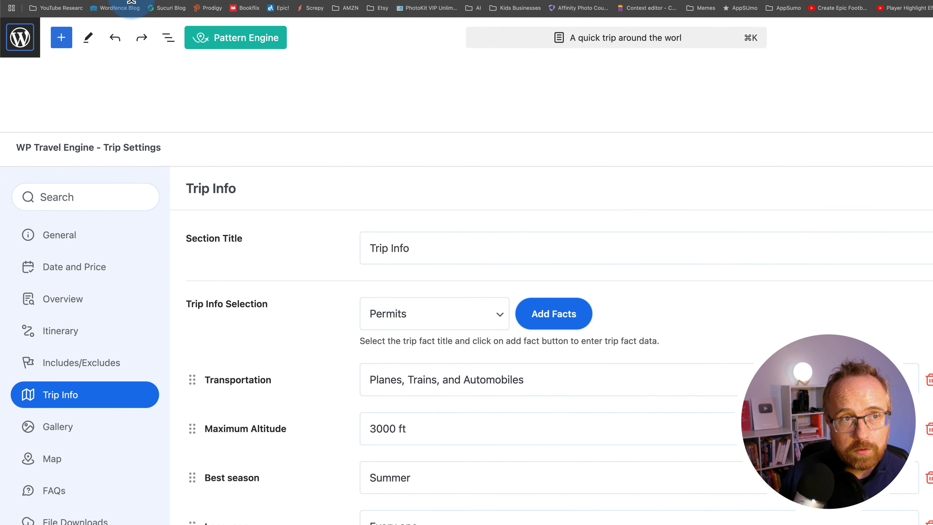
# Step: Leave the trip editor for the WP Travel Engine settings
pyautogui.click(20, 37)
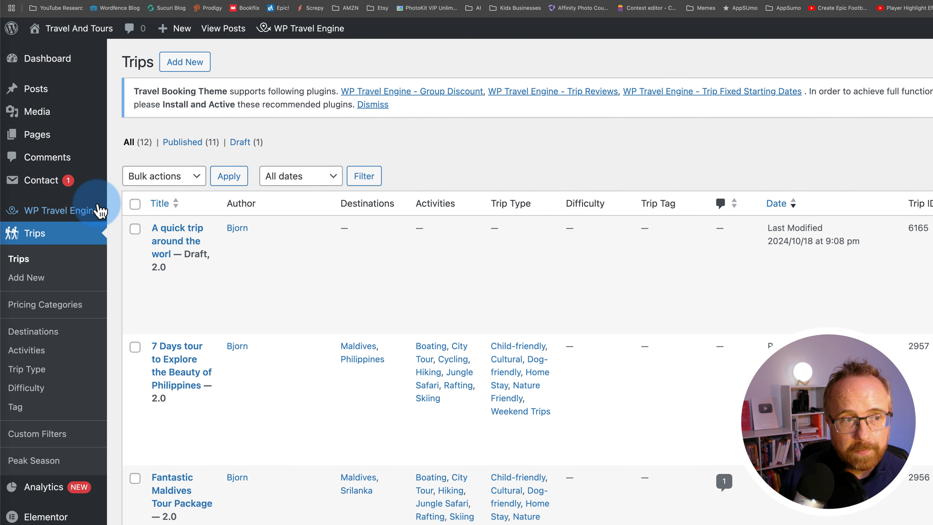
pyautogui.moveTo(48, 217)
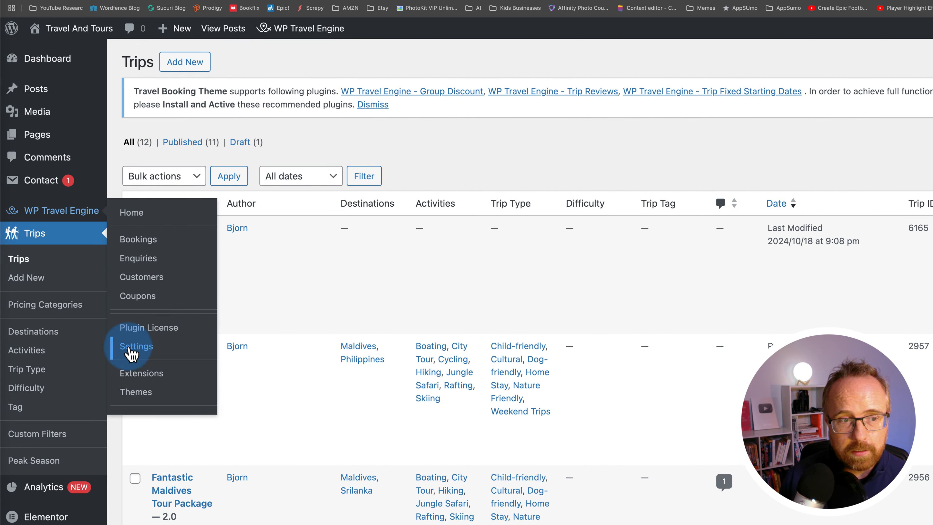
pyautogui.click(144, 351)
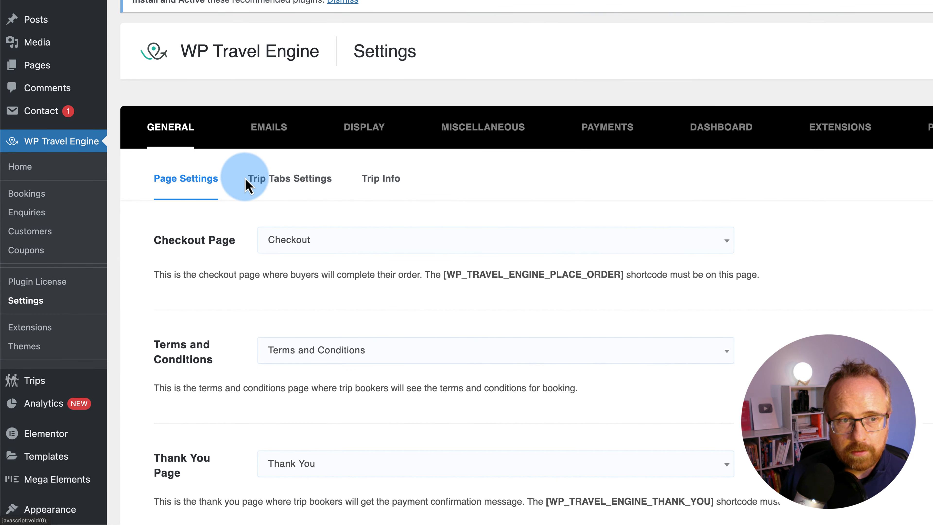
# Step: Show the global Trip Info fields and scroll to the end of the list
pyautogui.click(381, 250)
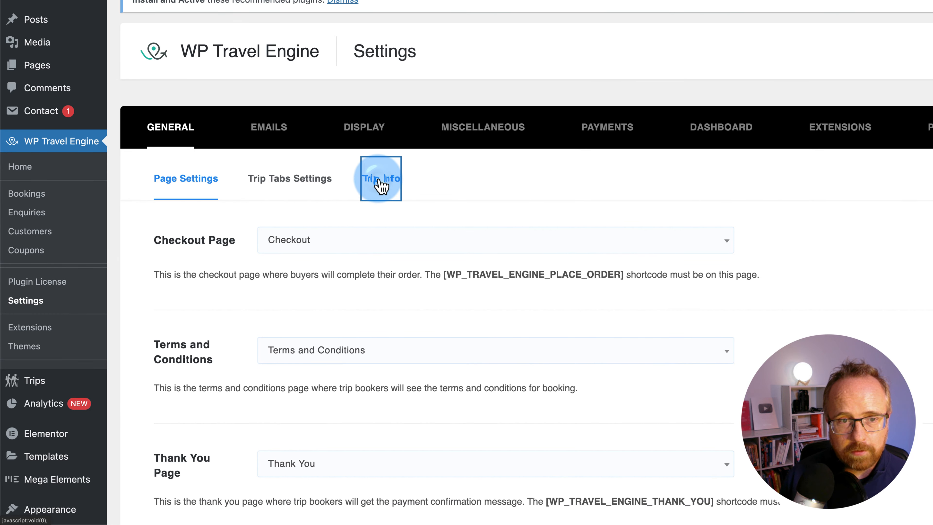
pyautogui.scroll(-5, 158, 283)
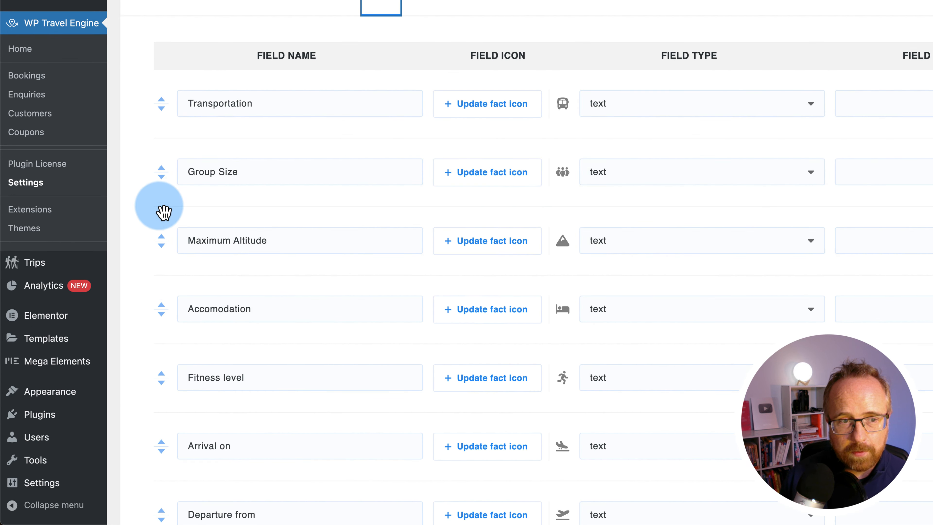
pyautogui.scroll(-14, 363, 277)
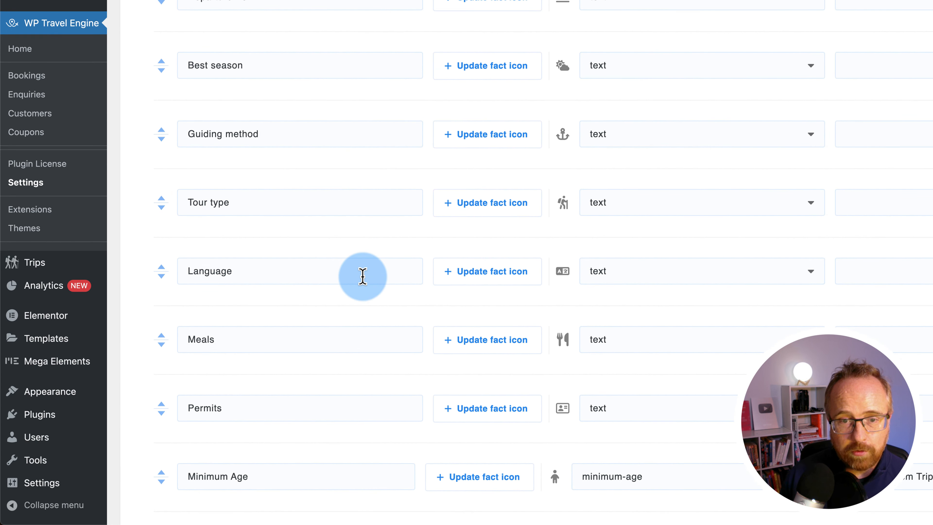
pyautogui.scroll(-9, 363, 276)
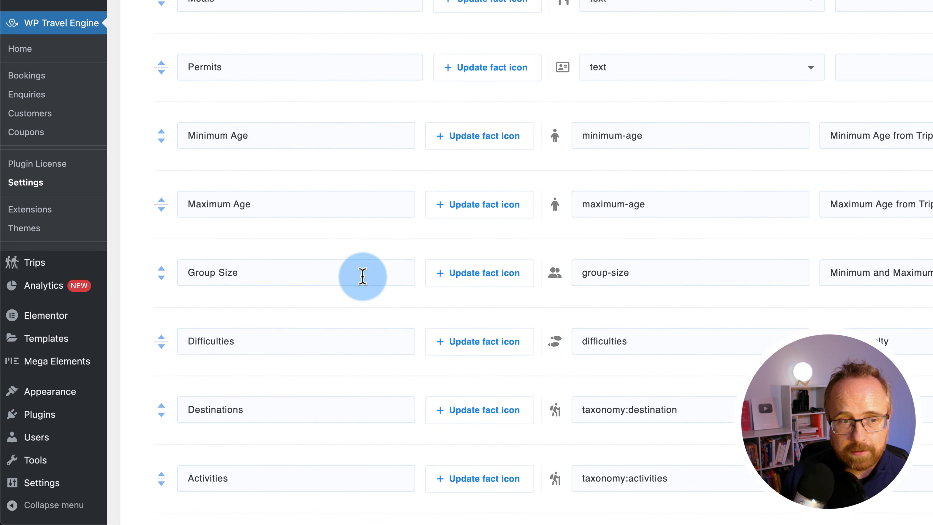
pyautogui.scroll(-9, 362, 276)
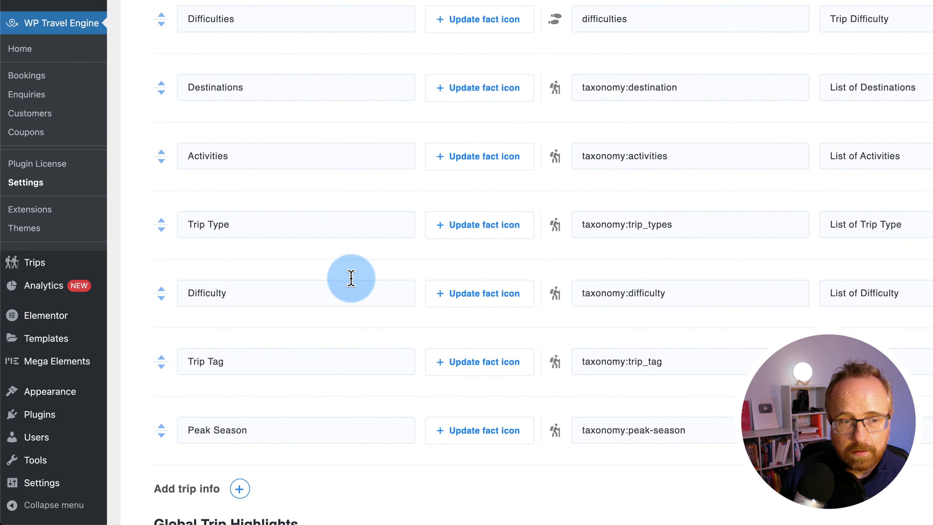
pyautogui.scroll(-6, 351, 278)
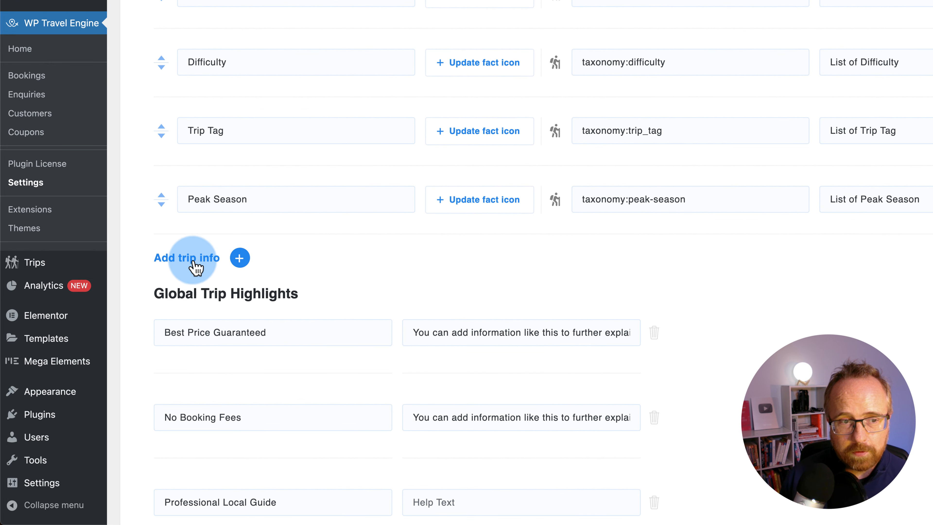
# Step: Add a 'Required footware' trip info field with the shoe icon
pyautogui.click(240, 259)
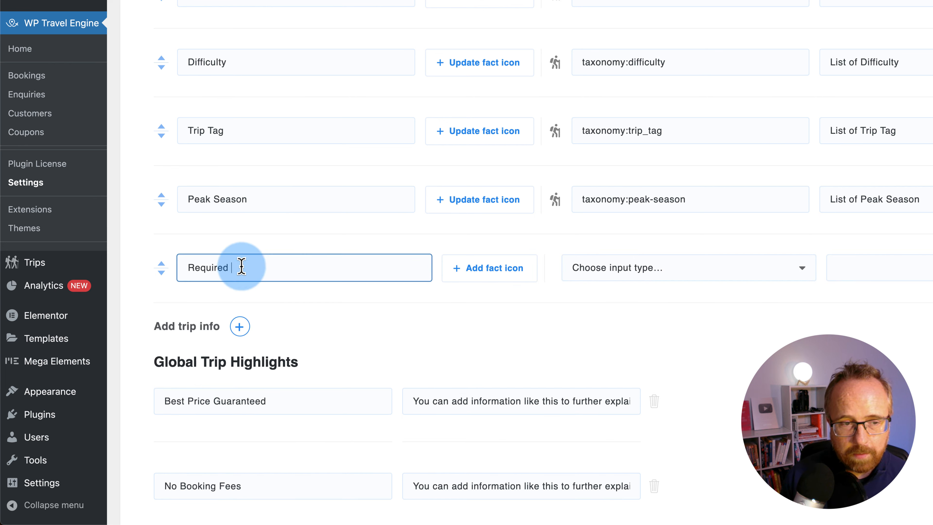
pyautogui.write('Required footware')
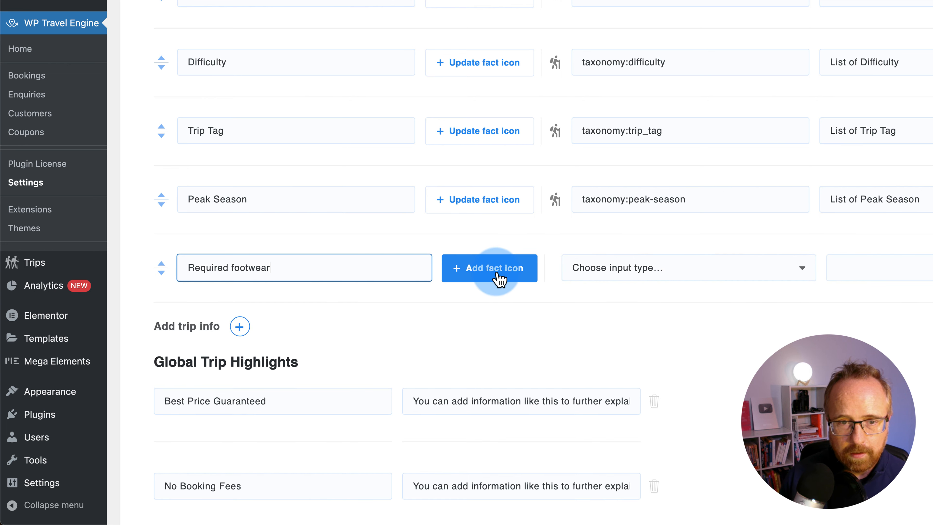
pyautogui.click(488, 270)
pyautogui.click(509, 312)
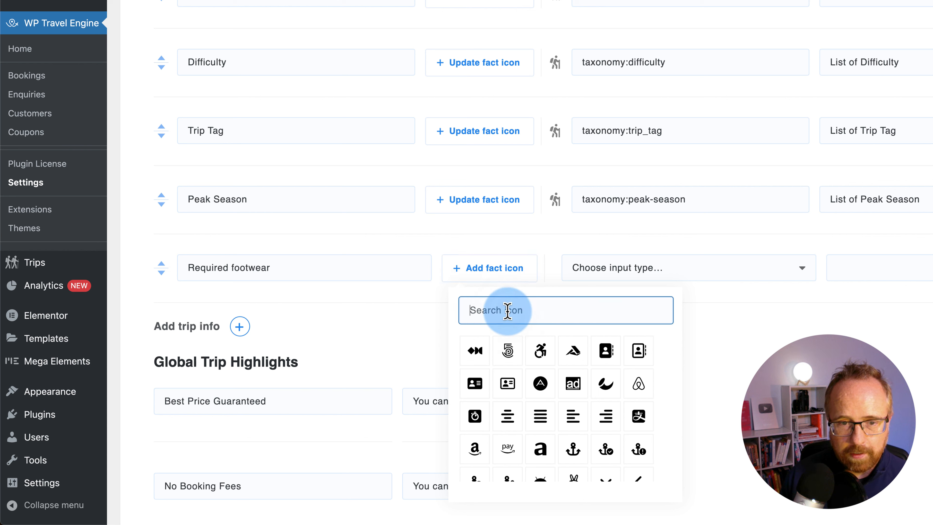
pyautogui.write('shoe')
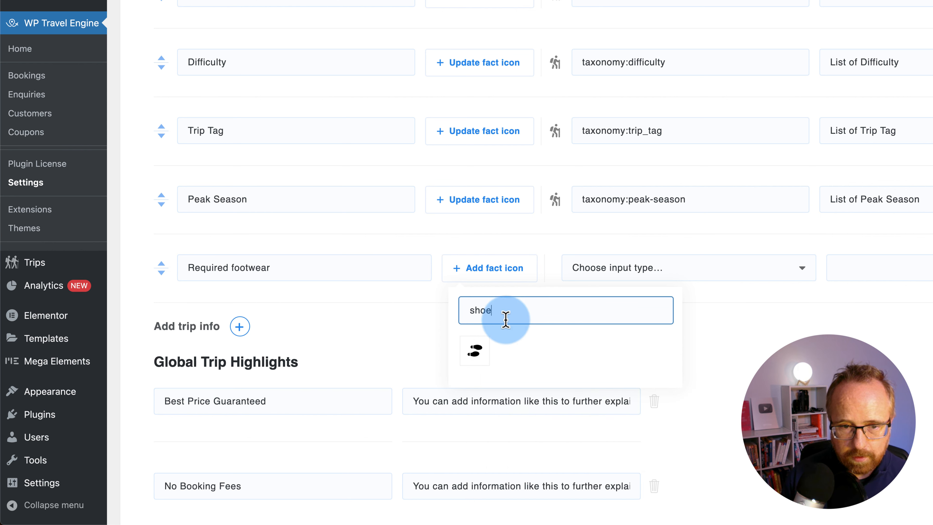
pyautogui.click(476, 350)
# Step: Make Required footwear a text input and give it help text
pyautogui.click(641, 272)
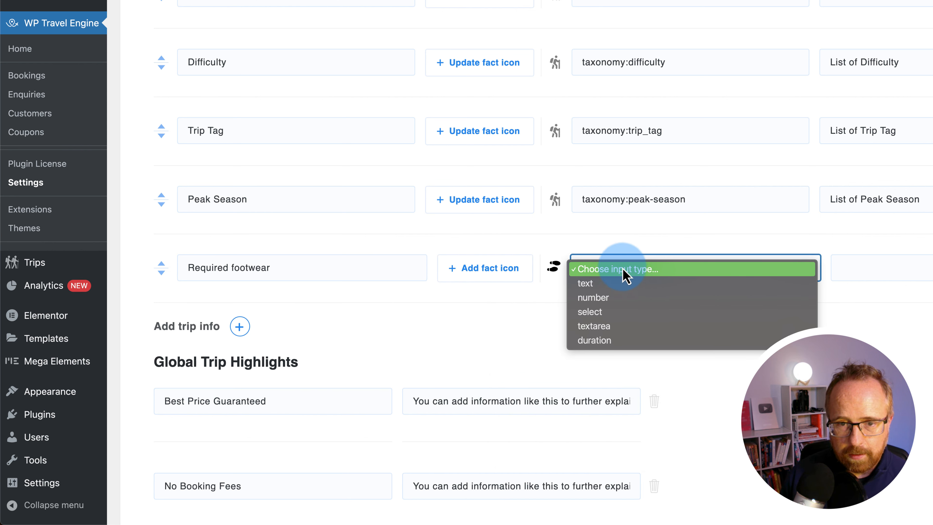
pyautogui.click(600, 312)
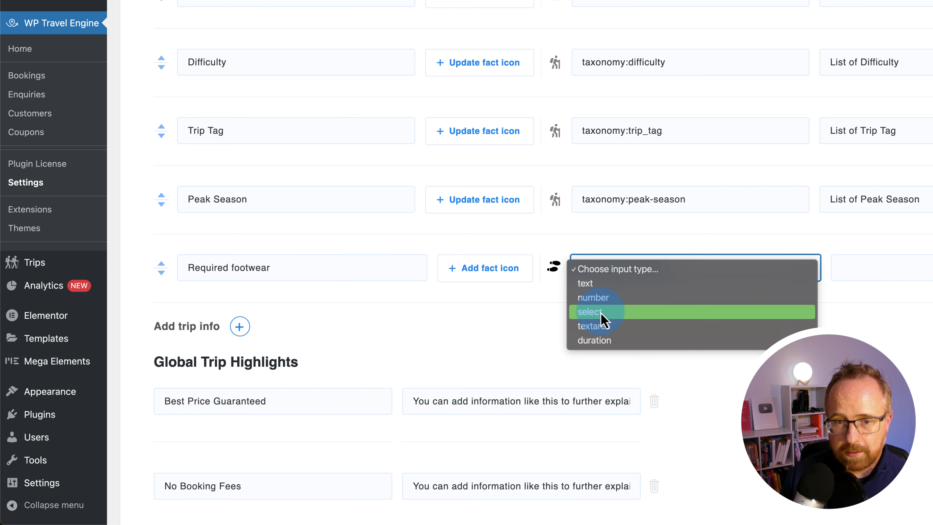
pyautogui.click(597, 283)
pyautogui.click(849, 267)
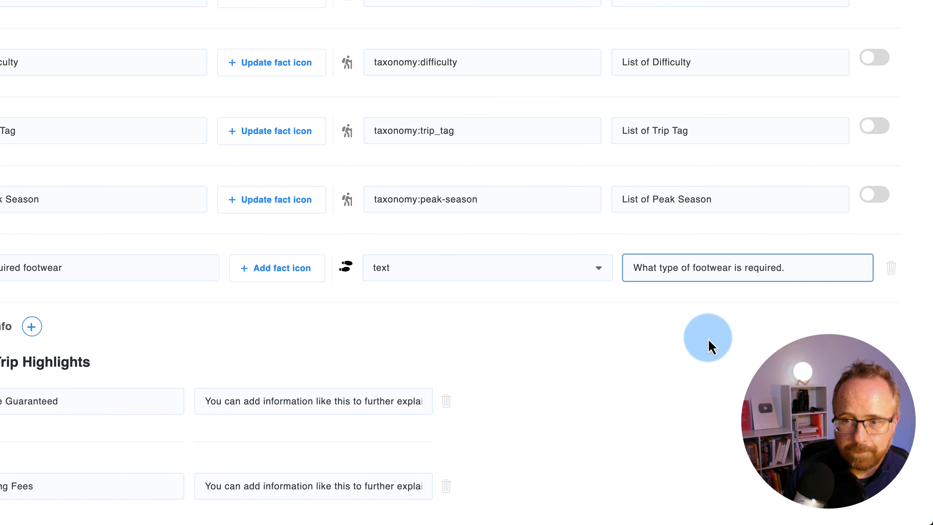
pyautogui.click(705, 349)
pyautogui.scroll(-6, 505, 386)
pyautogui.scroll(-2, 505, 386)
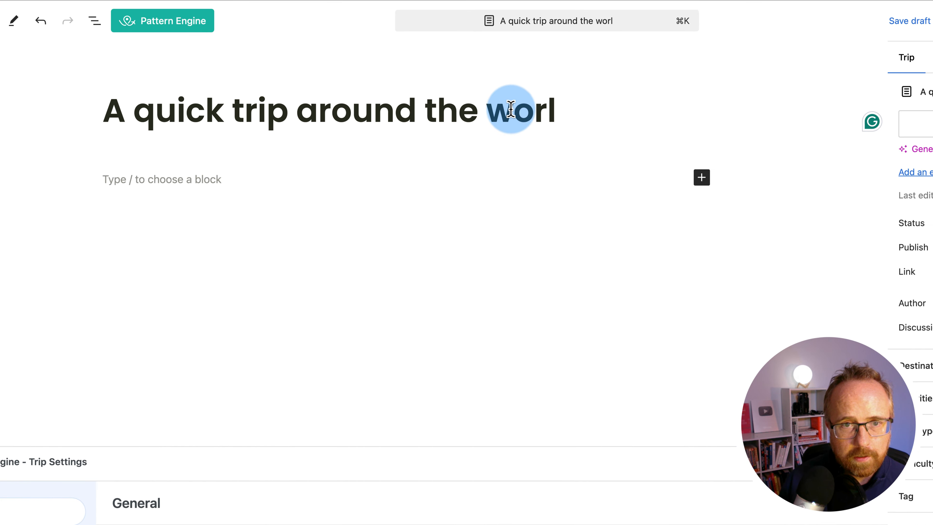
# Step: Finish the trip title by adding the final letter 'd'
pyautogui.click(624, 59)
pyautogui.write('d')
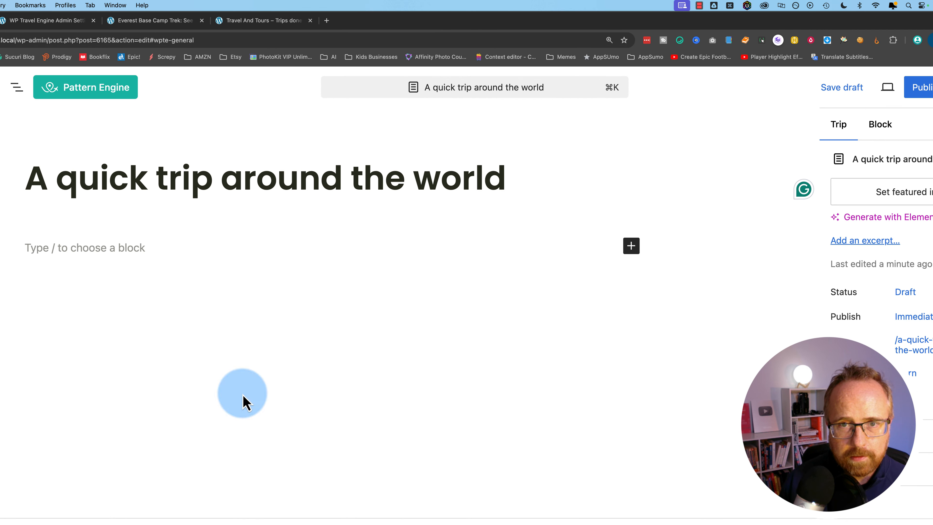
pyautogui.scroll(-10, 242, 402)
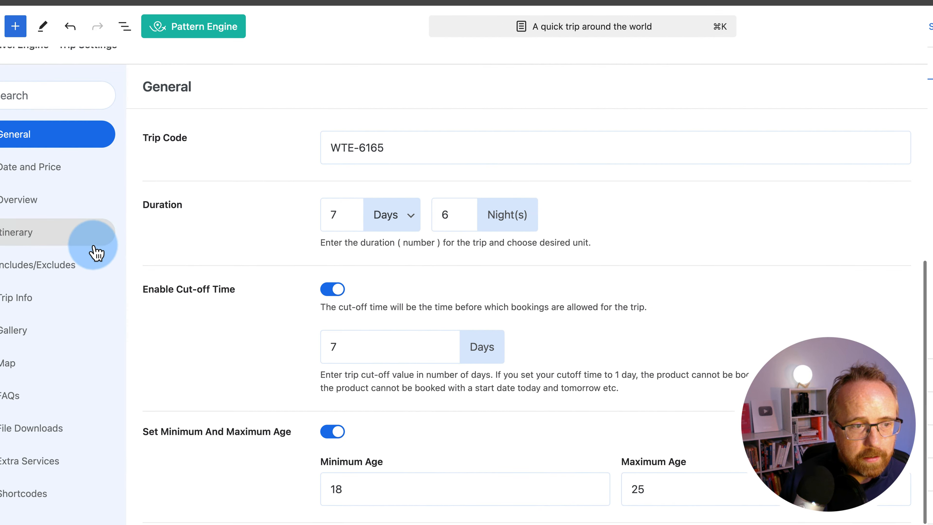
# Step: Add a Required footwear trip fact with the value Army boots
pyautogui.click(23, 297)
pyautogui.click(454, 208)
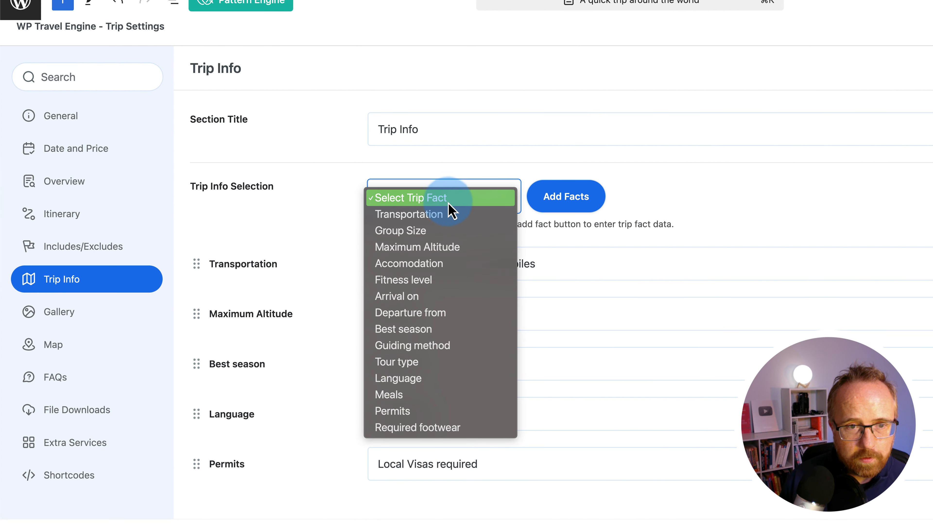
pyautogui.click(400, 428)
pyautogui.click(598, 190)
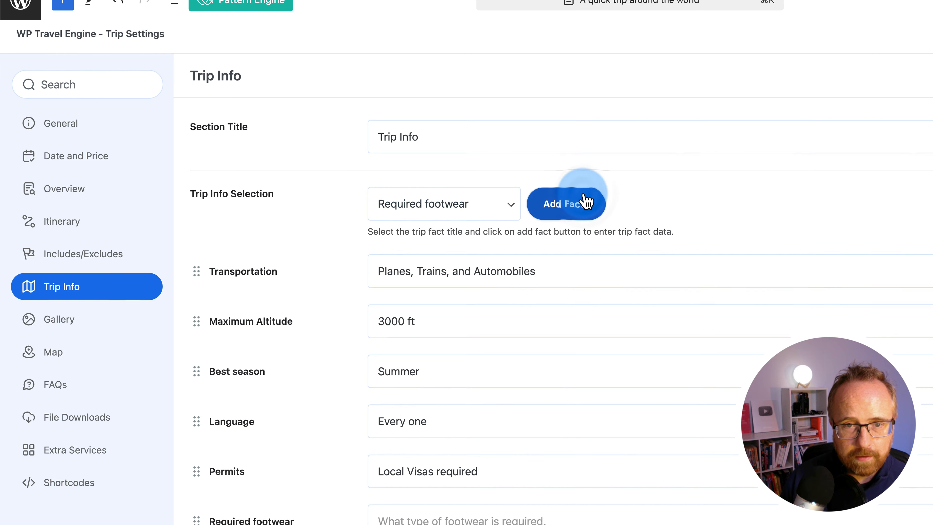
pyautogui.scroll(-3, 359, 387)
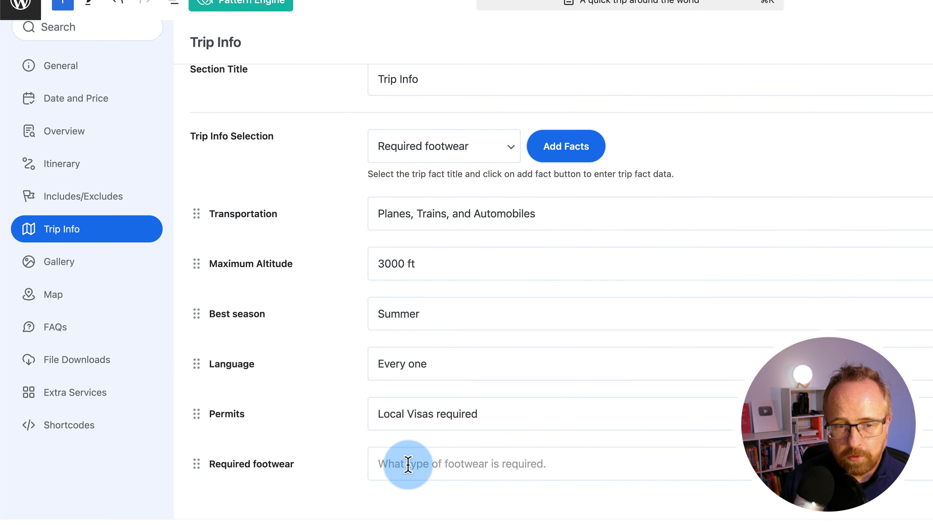
pyautogui.write('A')
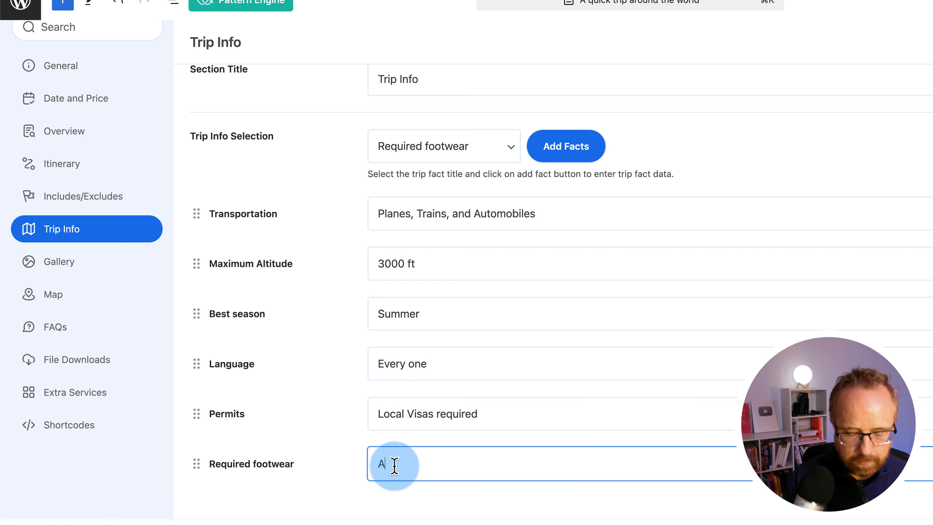
pyautogui.write('rmy boots')
pyautogui.click(634, 279)
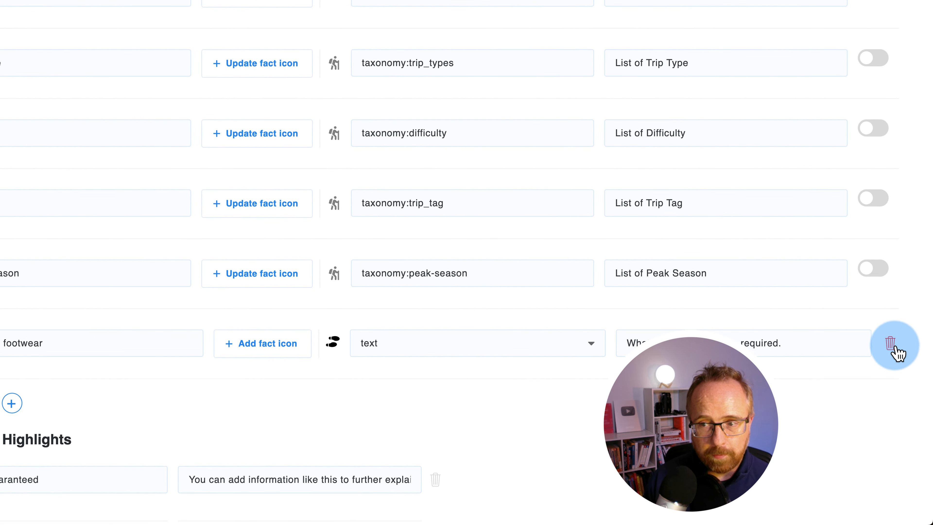
# Step: Drag Required footwear above Difficulty in the global trip facts list, then return to Trip Info
pyautogui.scroll(6, 562, 281)
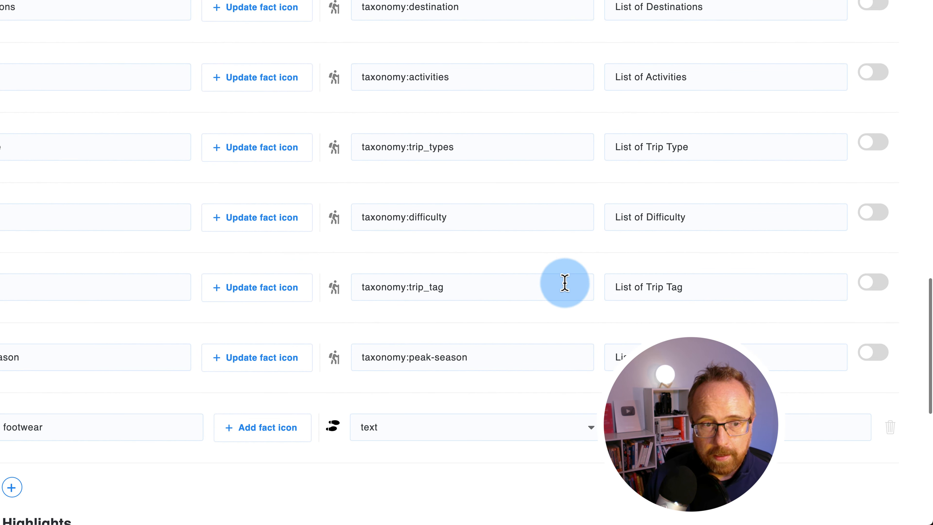
pyautogui.scroll(8, 604, 281)
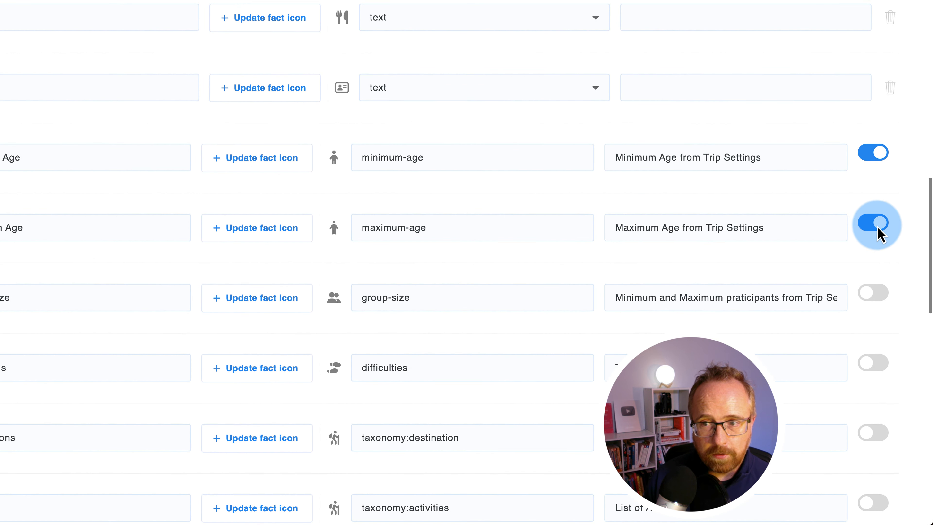
pyautogui.scroll(7, 853, 211)
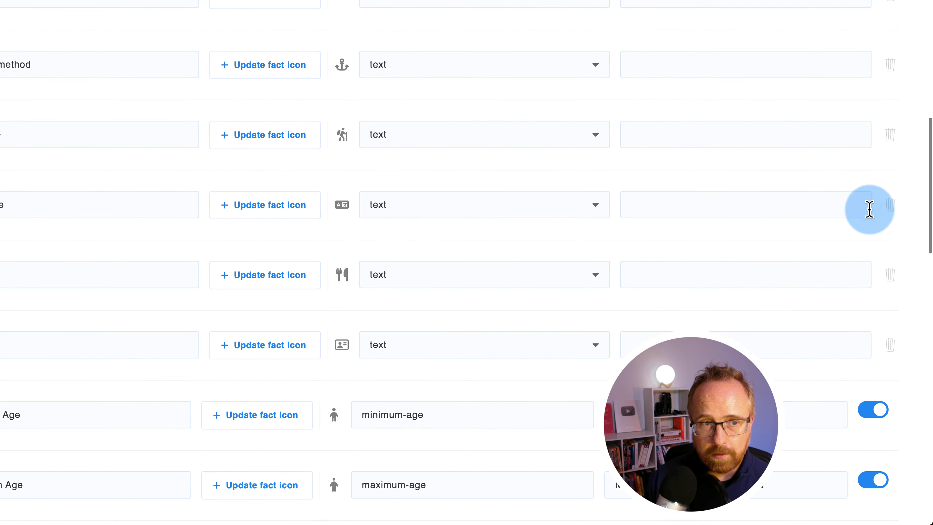
pyautogui.scroll(-6, 671, 317)
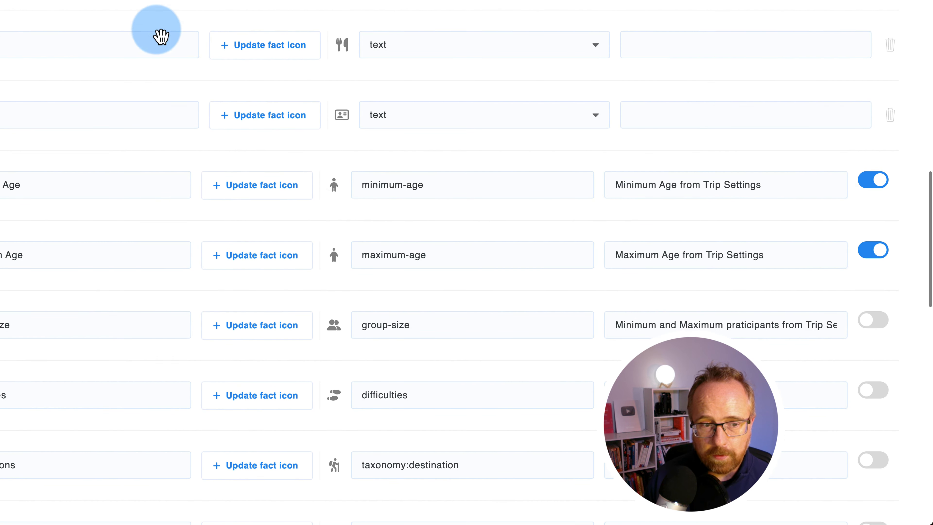
pyautogui.scroll(-14, 25, 335)
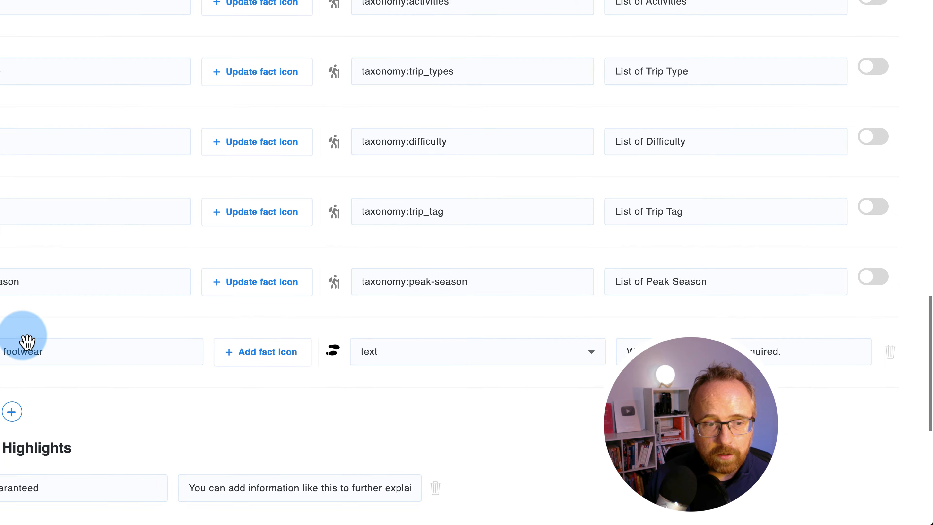
pyautogui.moveTo(159, 371); pyautogui.dragTo(158, 173)
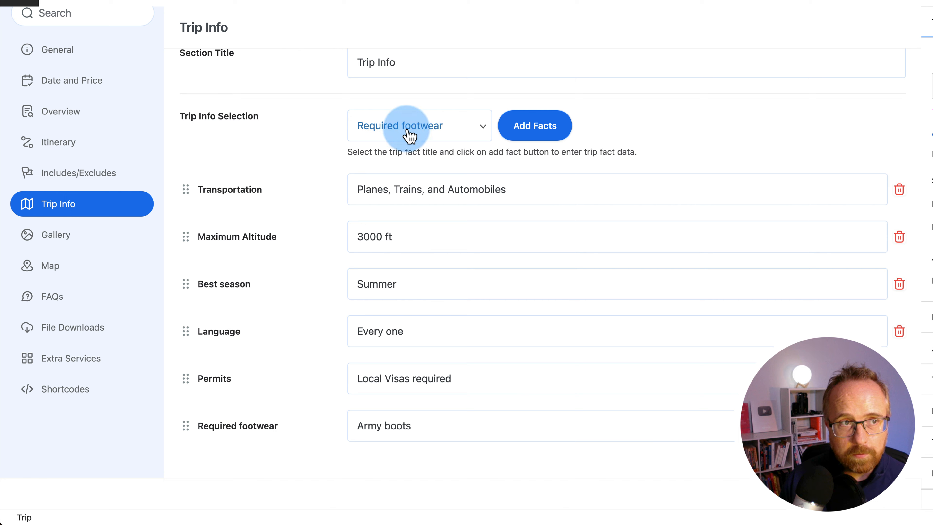
pyautogui.click(407, 133)
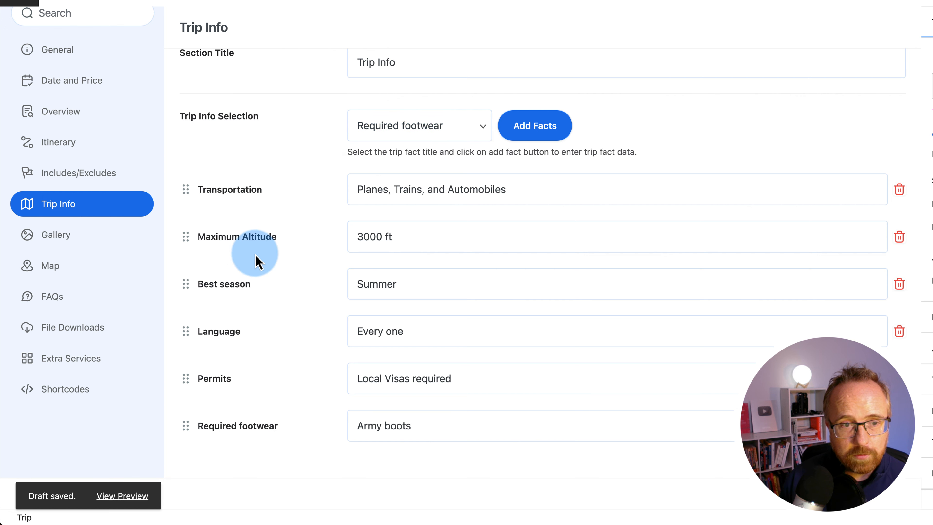
# Step: Enable the image gallery and select the Everest, vineyard, wine bottle, hiker and other photos
pyautogui.click(71, 240)
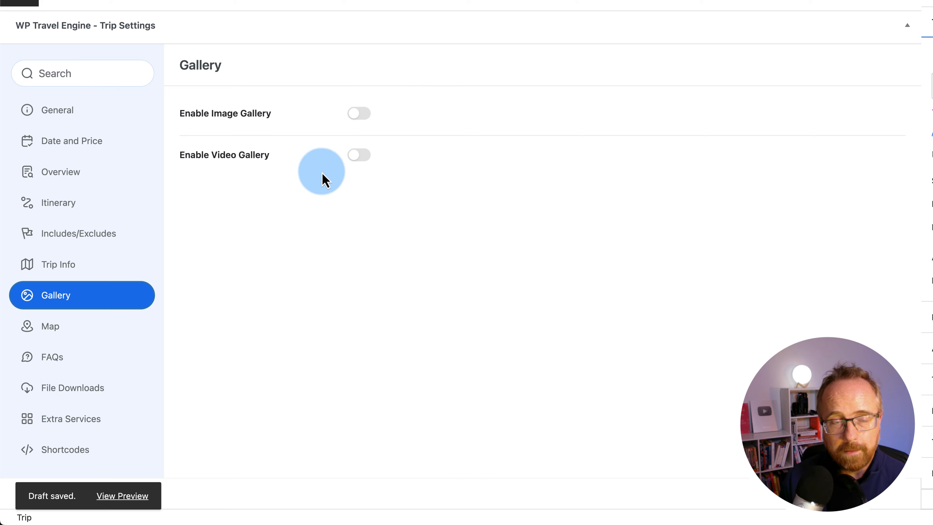
pyautogui.click(356, 114)
pyautogui.click(654, 187)
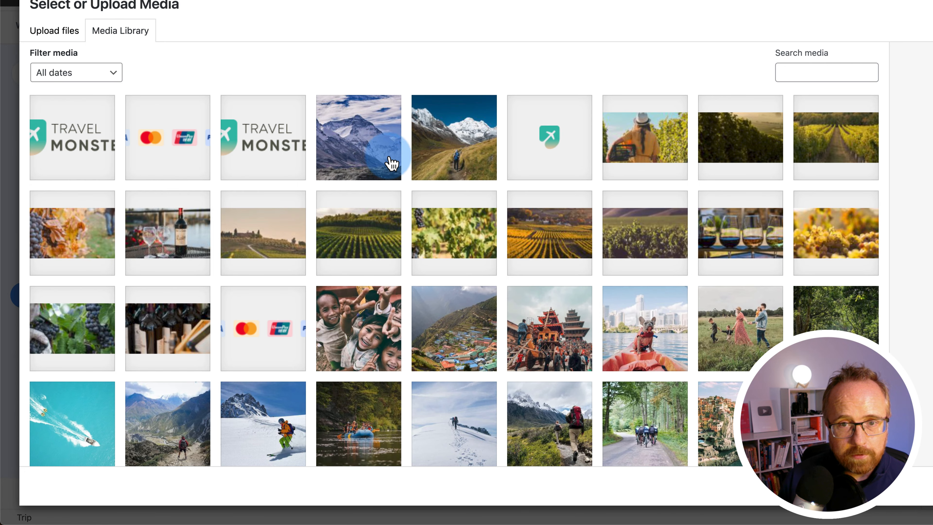
pyautogui.click(391, 162)
pyautogui.click(381, 210)
pyautogui.click(178, 241)
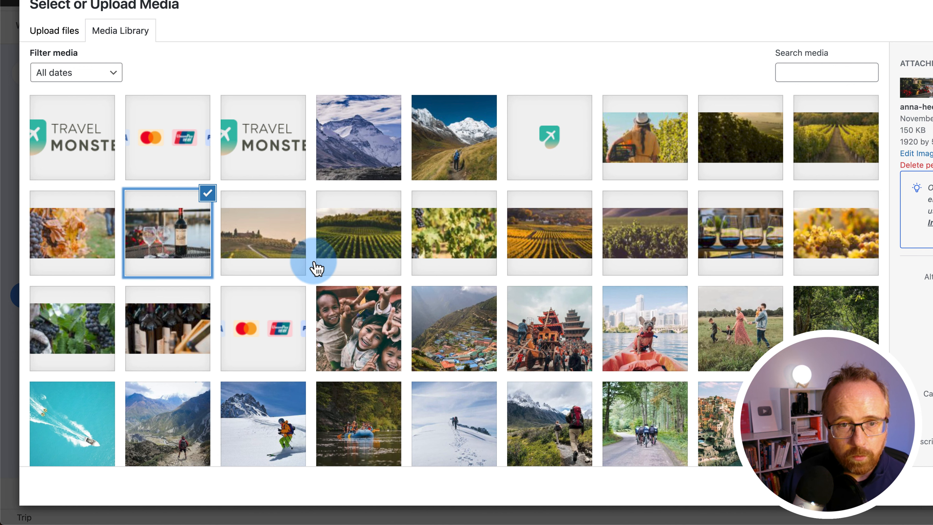
pyautogui.click(359, 259)
pyautogui.click(371, 171)
pyautogui.click(443, 163)
pyautogui.click(343, 149)
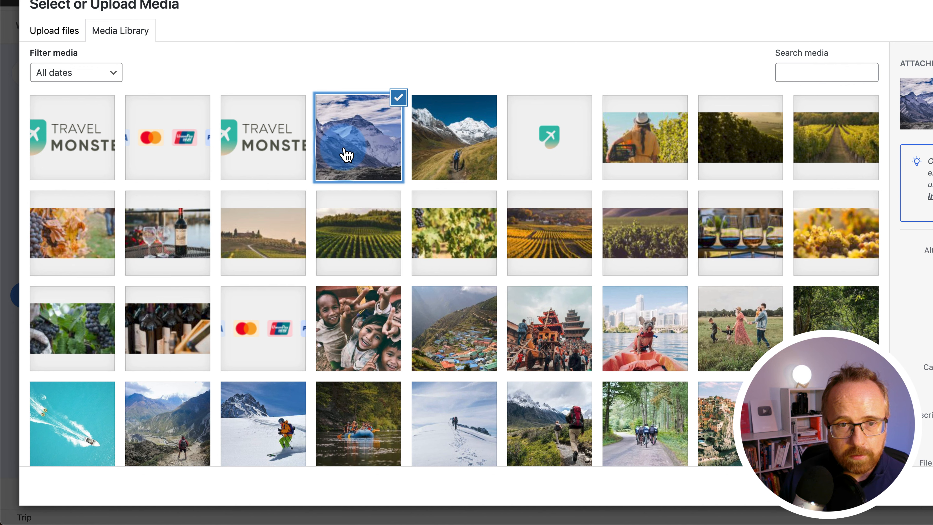
pyautogui.click(452, 162)
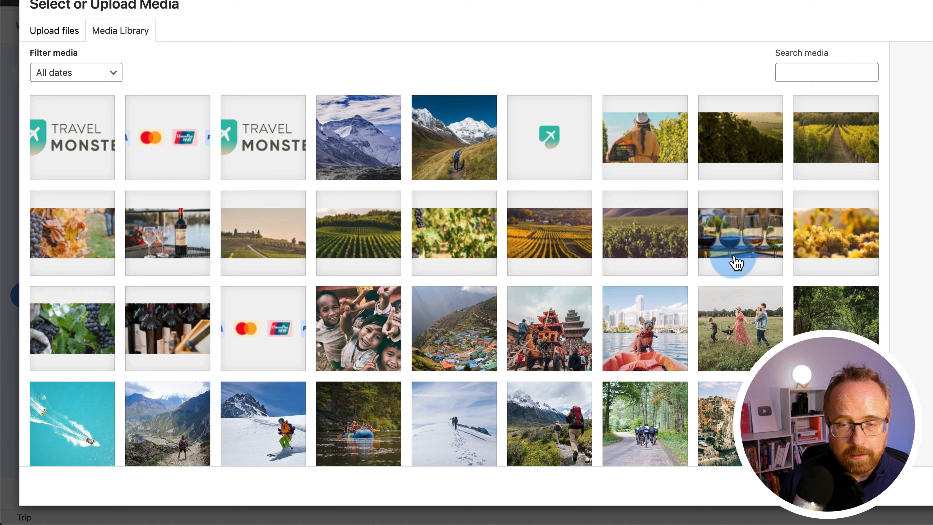
# Step: Add the overwater bungalow photo to the gallery
pyautogui.click(729, 254)
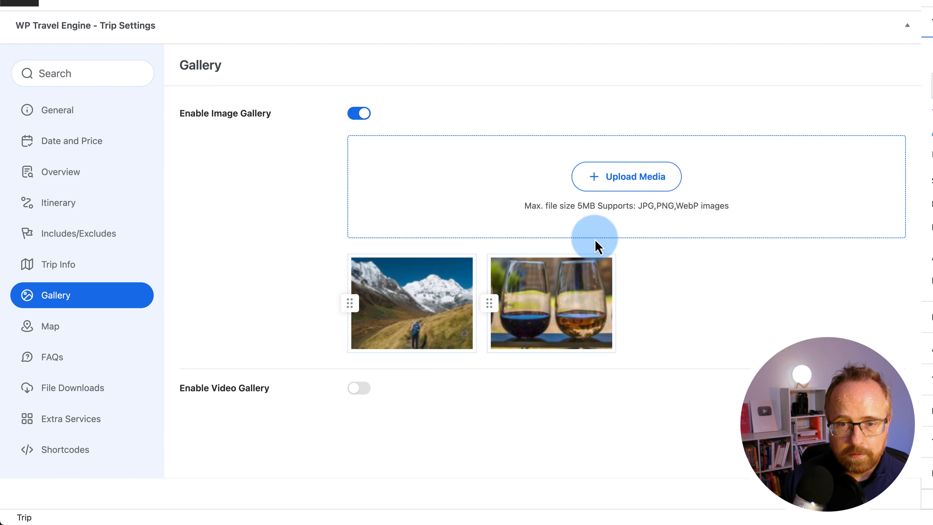
pyautogui.click(596, 246)
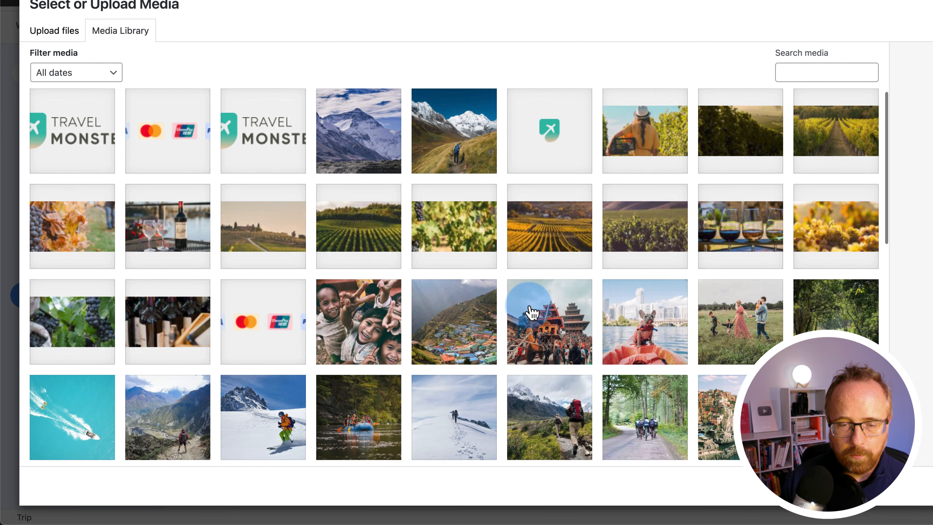
pyautogui.scroll(-5, 535, 312)
pyautogui.click(535, 311)
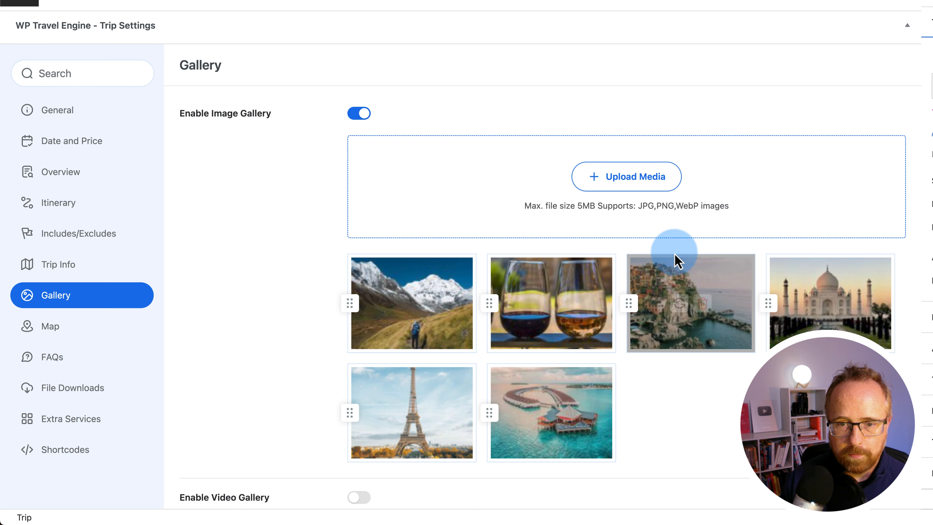
pyautogui.scroll(-2, 598, 338)
# Step: Turn on the video gallery and add a video link
pyautogui.click(347, 451)
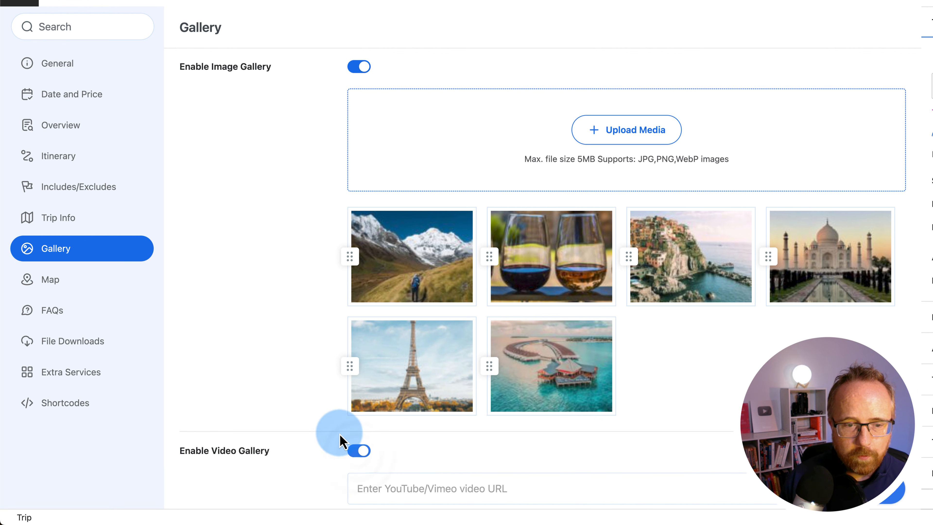
pyautogui.scroll(-3, 320, 428)
pyautogui.click(367, 427)
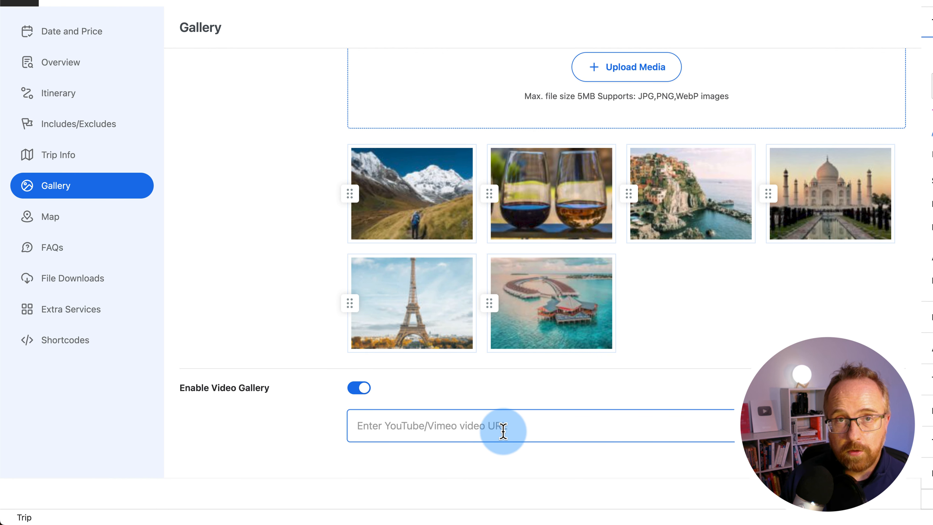
pyautogui.press('Return')
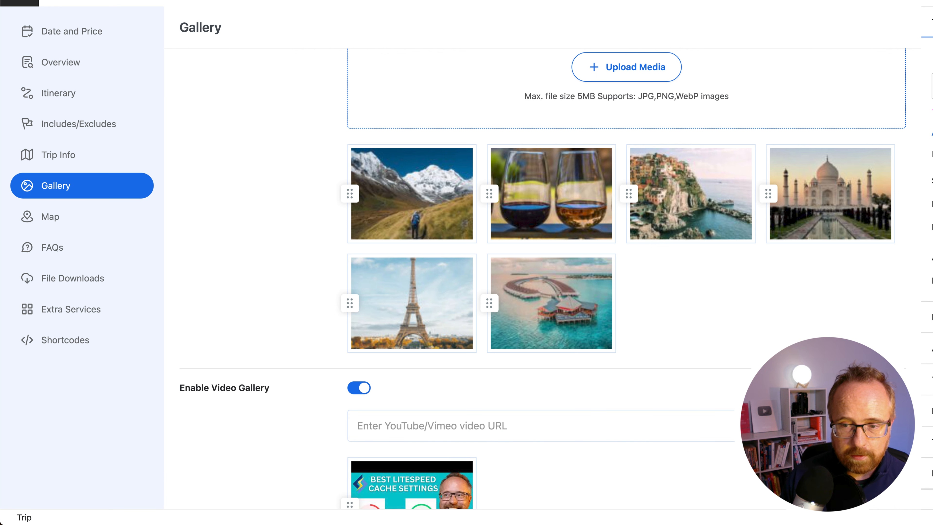
pyautogui.scroll(-4, 690, 363)
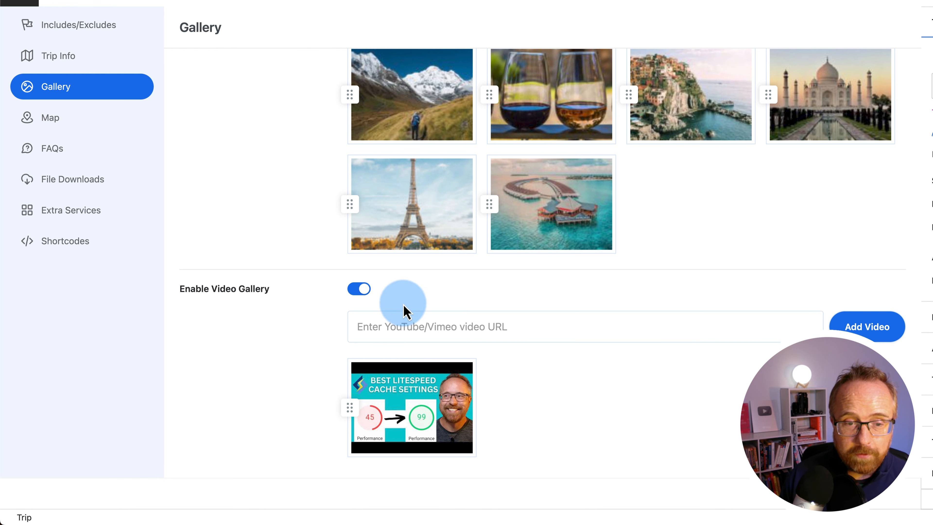
# Step: Rearrange the gallery photos so the cliffside village photo comes first
pyautogui.moveTo(458, 422)
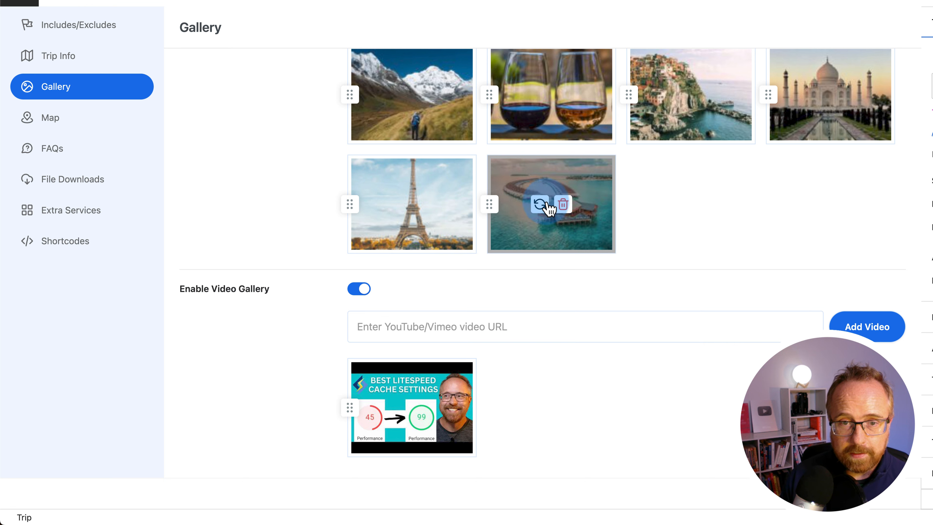
pyautogui.click(540, 204)
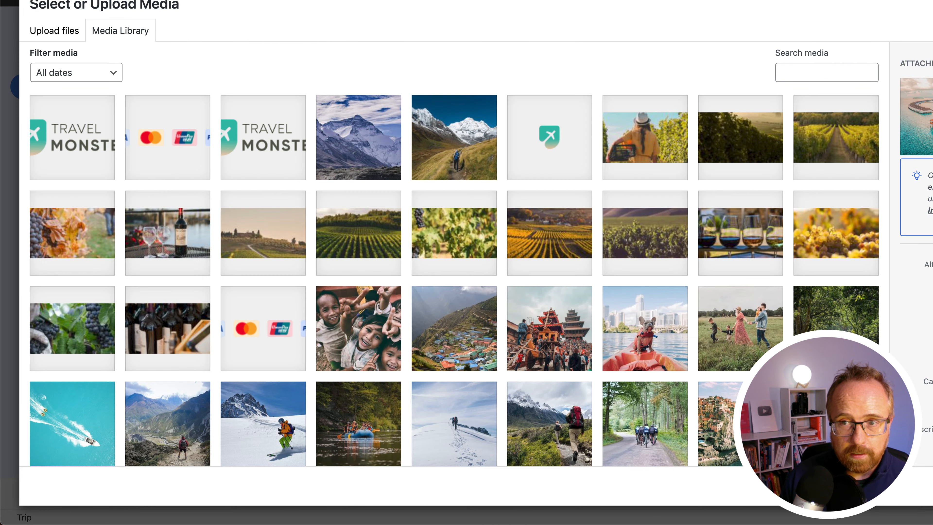
pyautogui.click(504, 212)
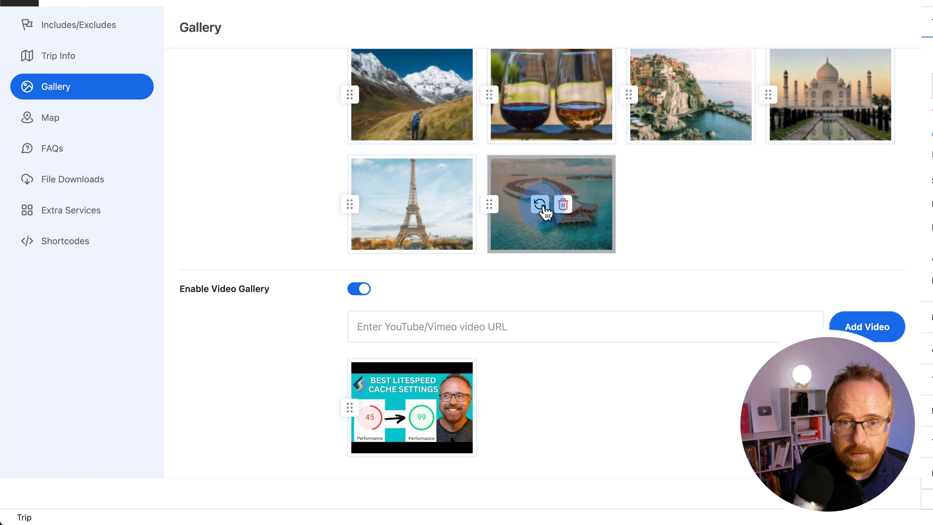
pyautogui.scroll(2, 548, 213)
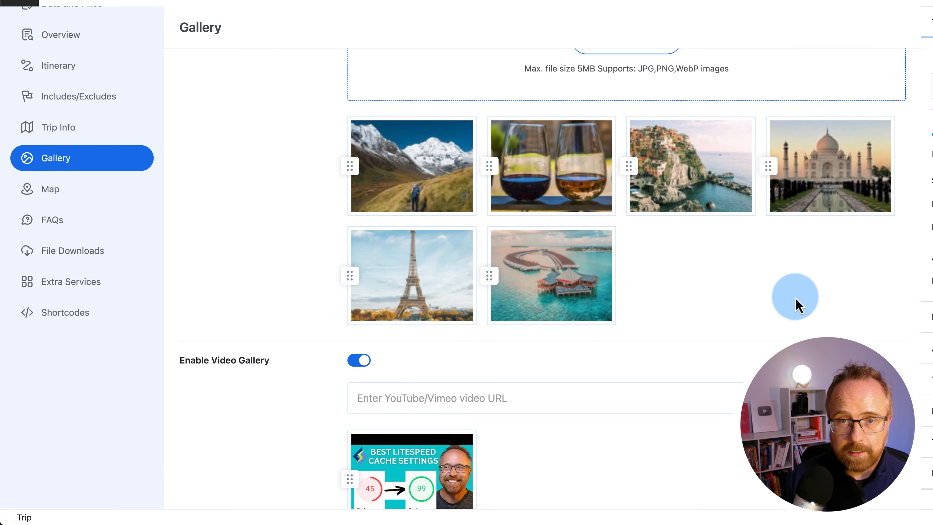
pyautogui.scroll(4, 781, 299)
pyautogui.moveTo(628, 317); pyautogui.dragTo(383, 318)
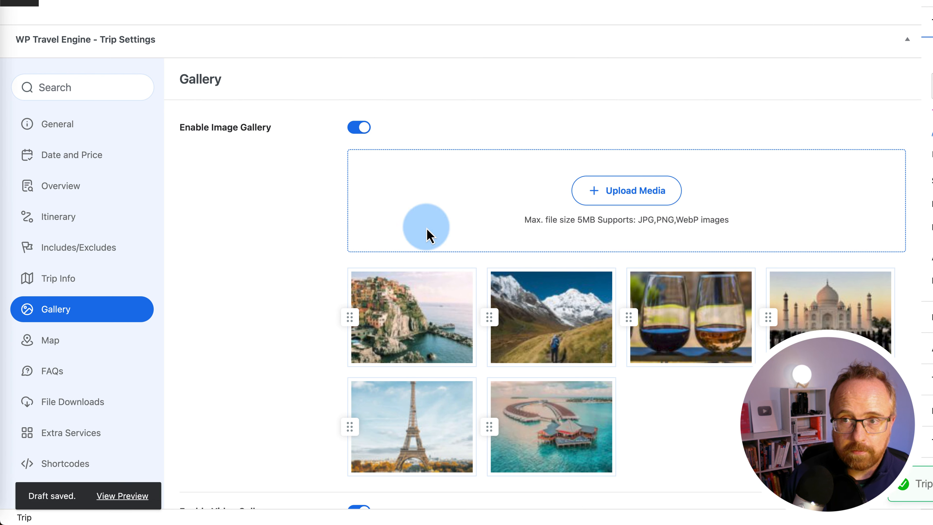
pyautogui.scroll(-2, 92, 299)
# Step: Set the trip's map Section Title to 'Map'
pyautogui.click(91, 300)
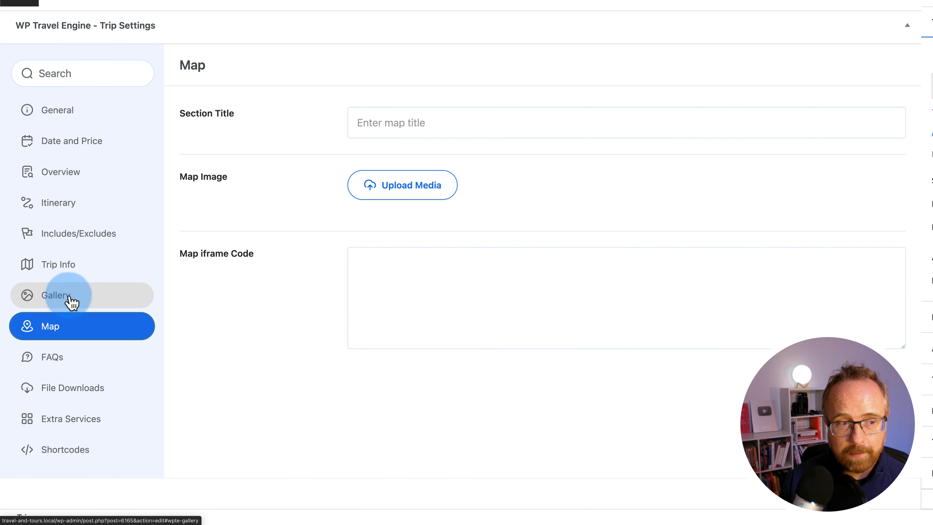
pyautogui.click(363, 125)
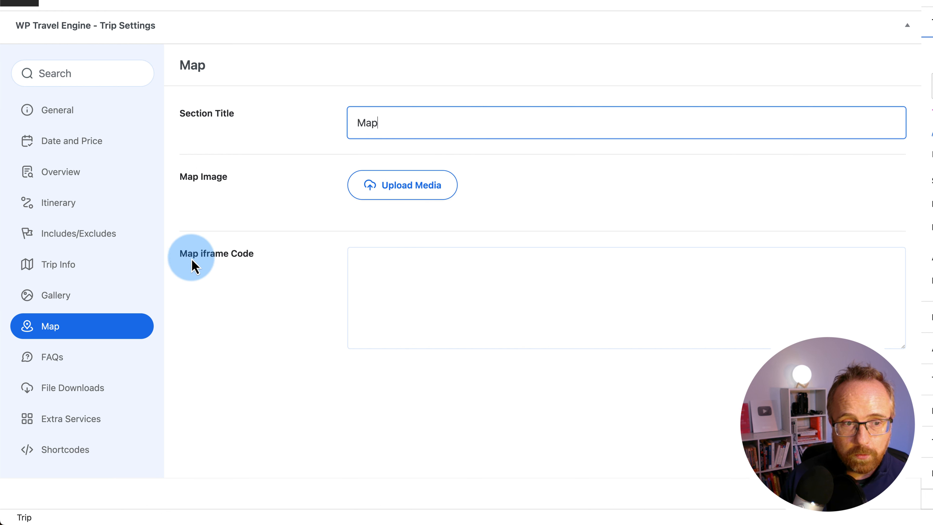
pyautogui.moveTo(191, 257); pyautogui.dragTo(260, 257)
pyautogui.click(383, 275)
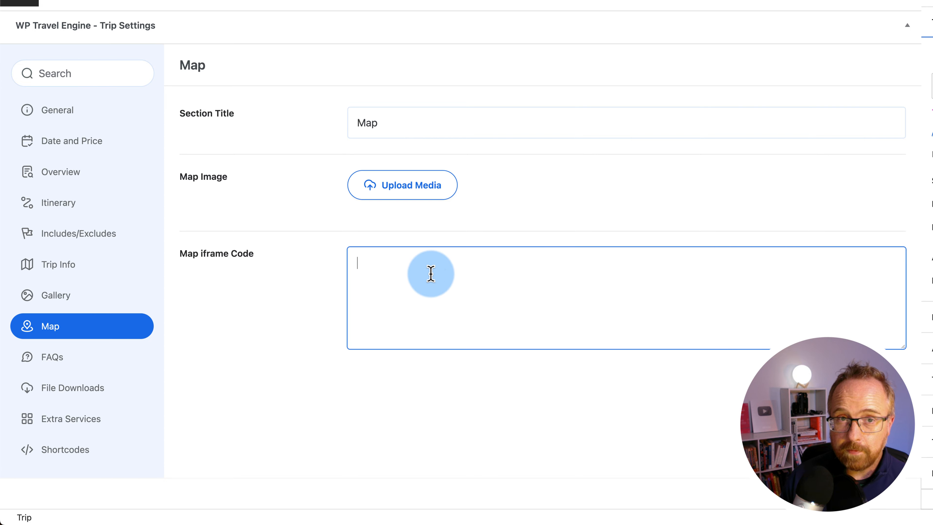
# Step: Load google.com/maps in a new browser tab
pyautogui.press('super+t')
pyautogui.write('google.com/maps')
pyautogui.press('Return')
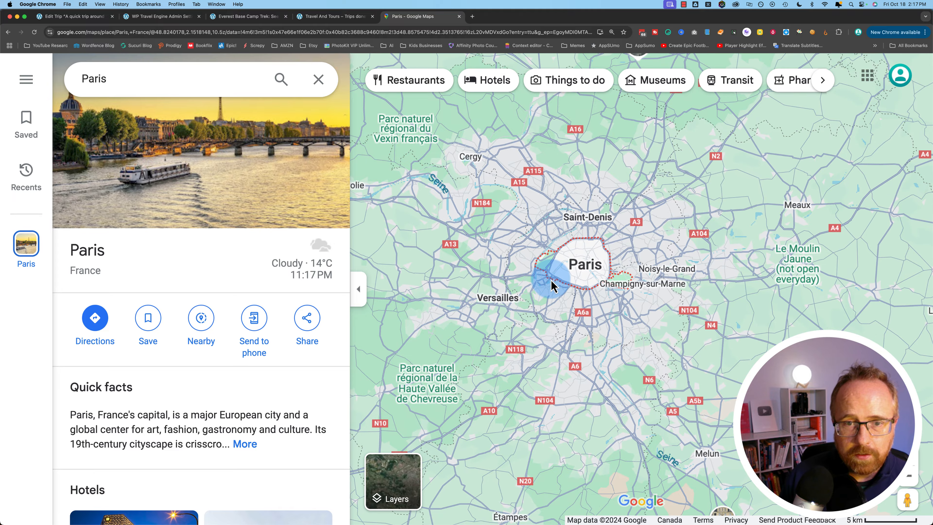
# Step: Zoom the Paris map and copy its 'Embed a map' HTML code
pyautogui.scroll(-5, 552, 280)
pyautogui.scroll(-8, 552, 285)
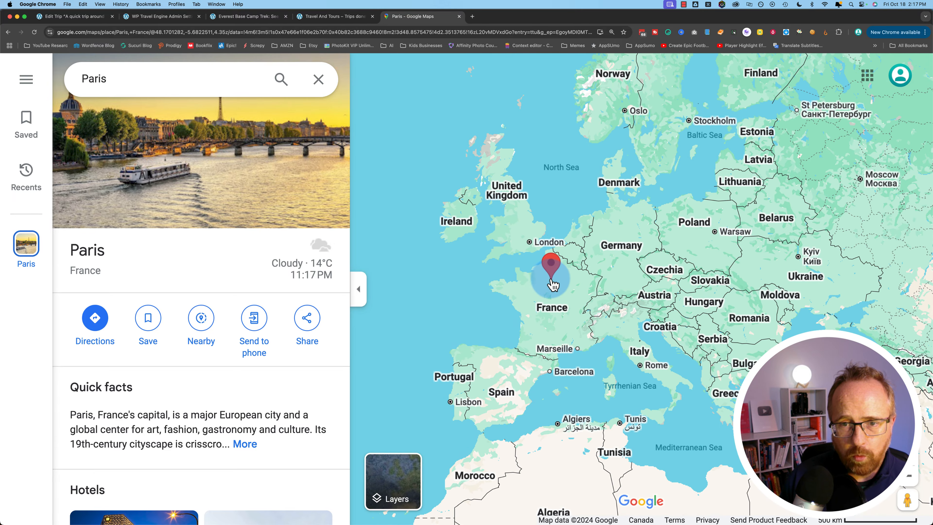
pyautogui.scroll(3, 511, 286)
pyautogui.scroll(10, 693, 239)
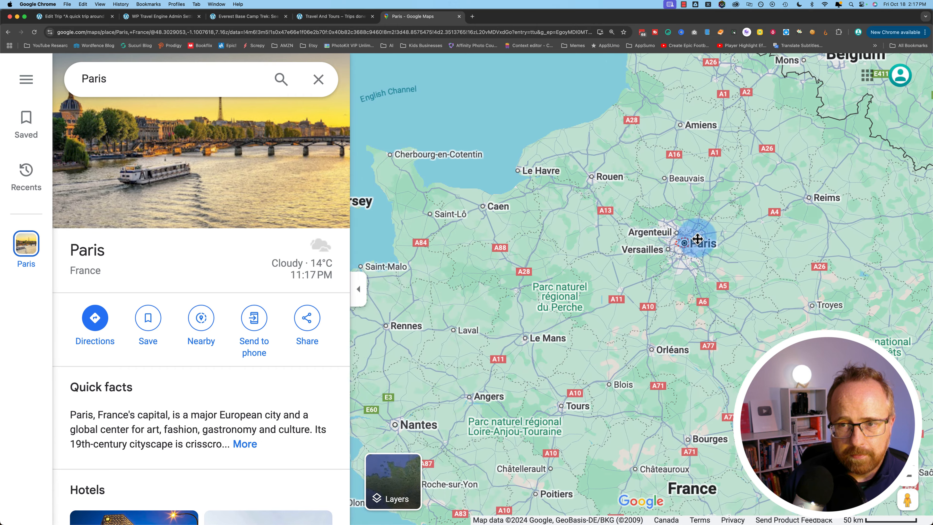
pyautogui.scroll(3, 628, 276)
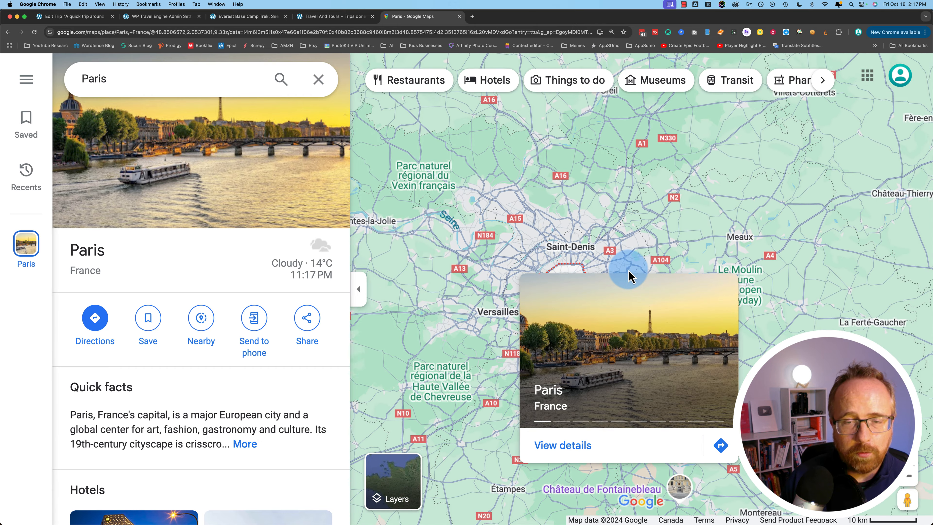
pyautogui.scroll(2, 451, 312)
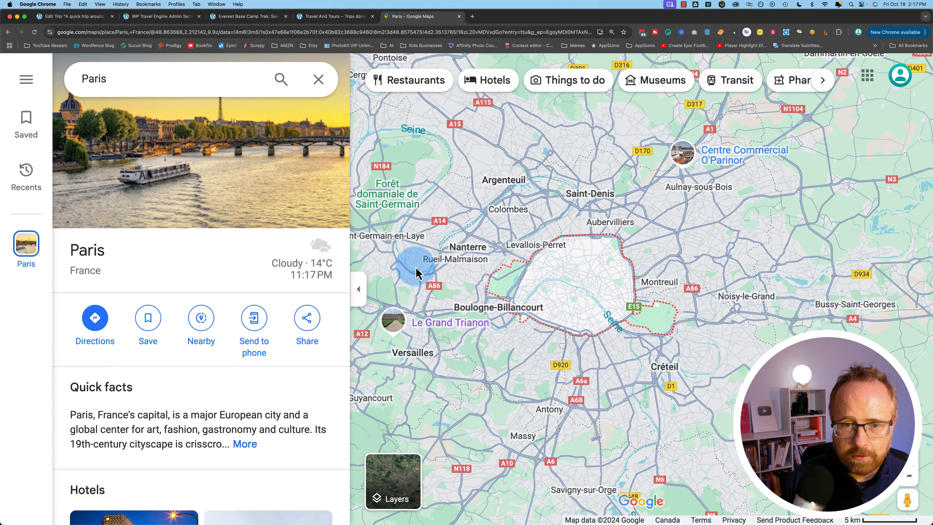
pyautogui.click(309, 323)
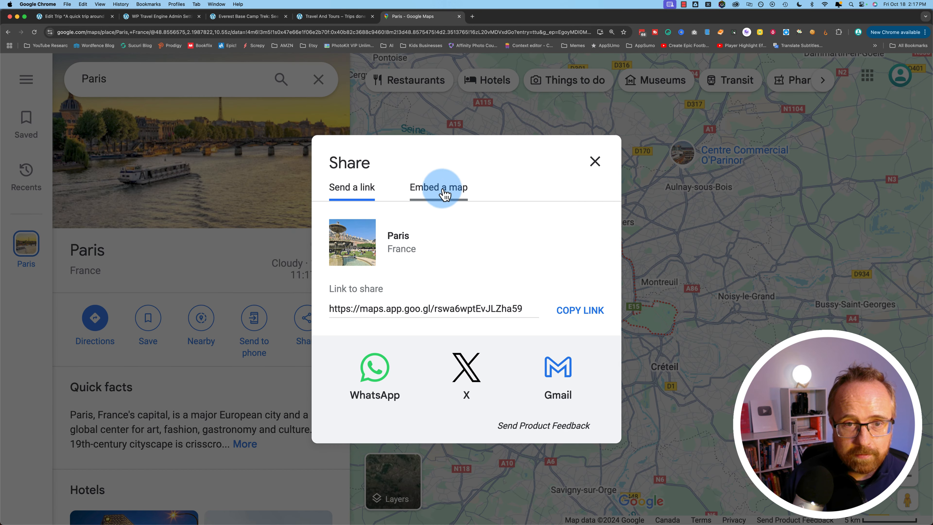
pyautogui.click(458, 191)
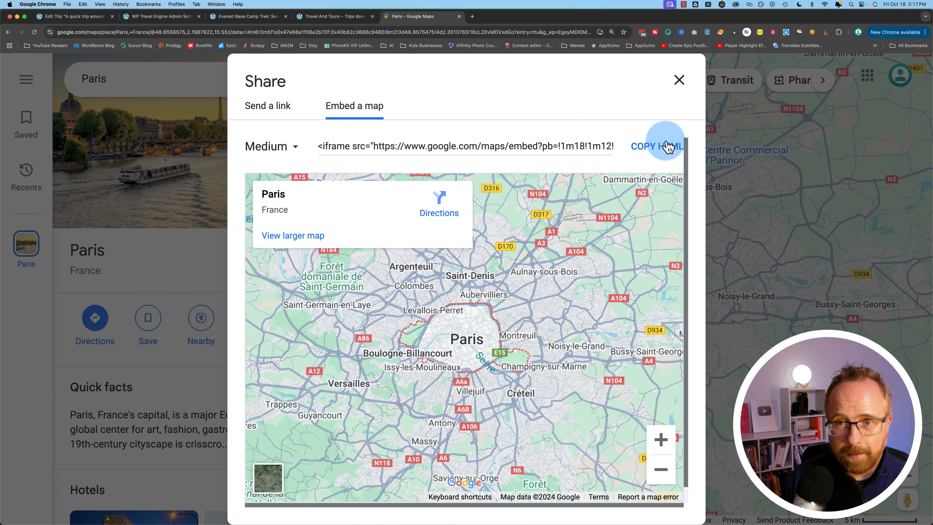
pyautogui.click(655, 147)
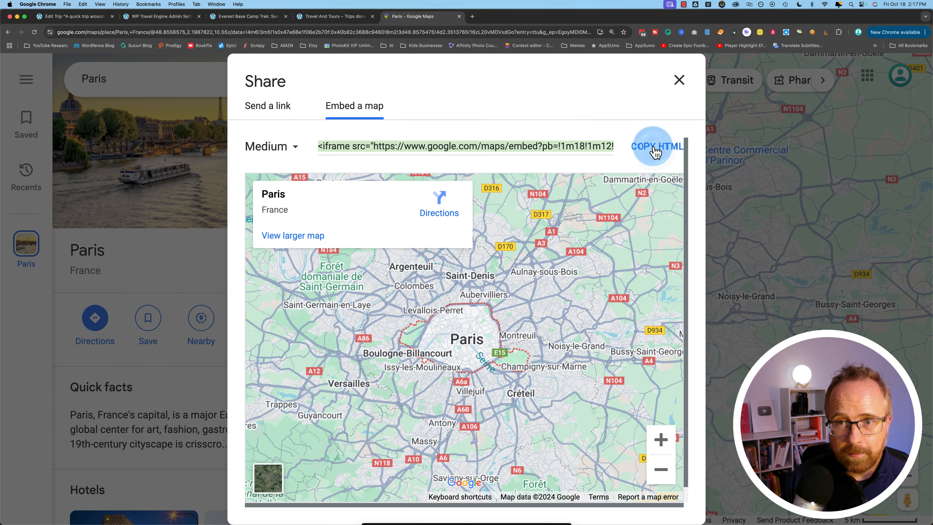
pyautogui.click(74, 16)
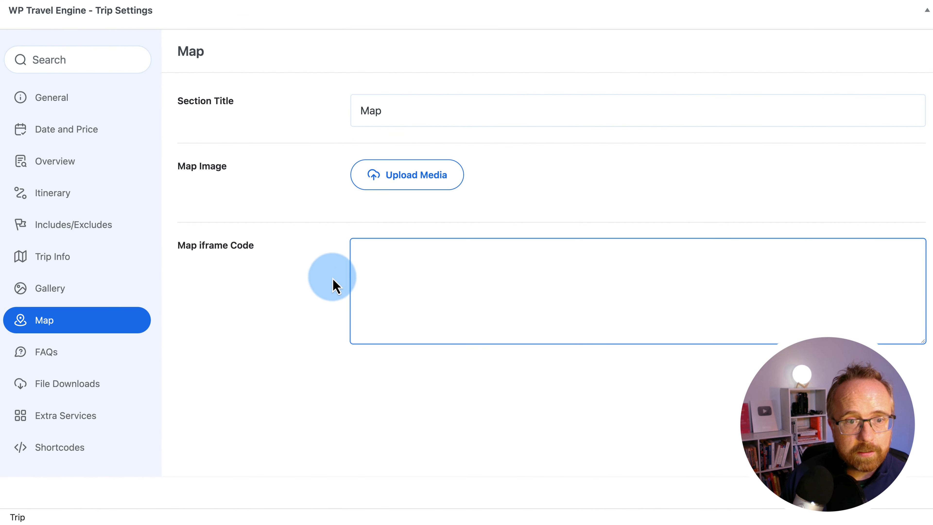
# Step: Paste the Paris embed code into the Map iframe Code field and preview the trip
pyautogui.rightClick(348, 274)
pyautogui.click(391, 339)
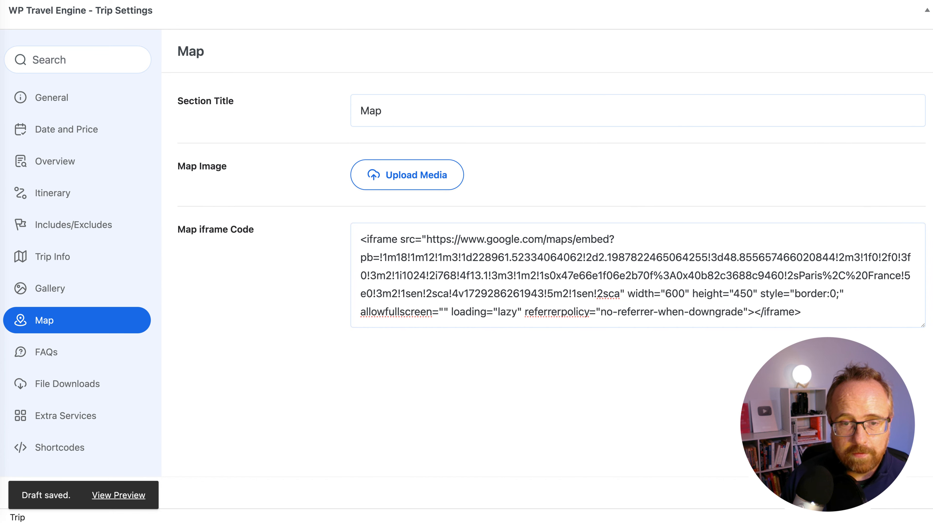
pyautogui.click(118, 496)
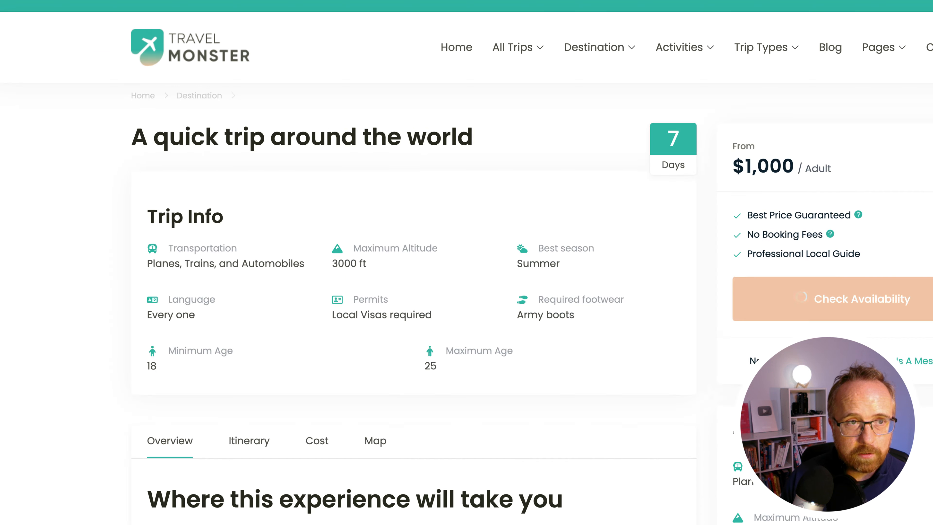
# Step: Scroll the previewed trip page and view its Map tab showing Paris
pyautogui.scroll(-2, 396, 140)
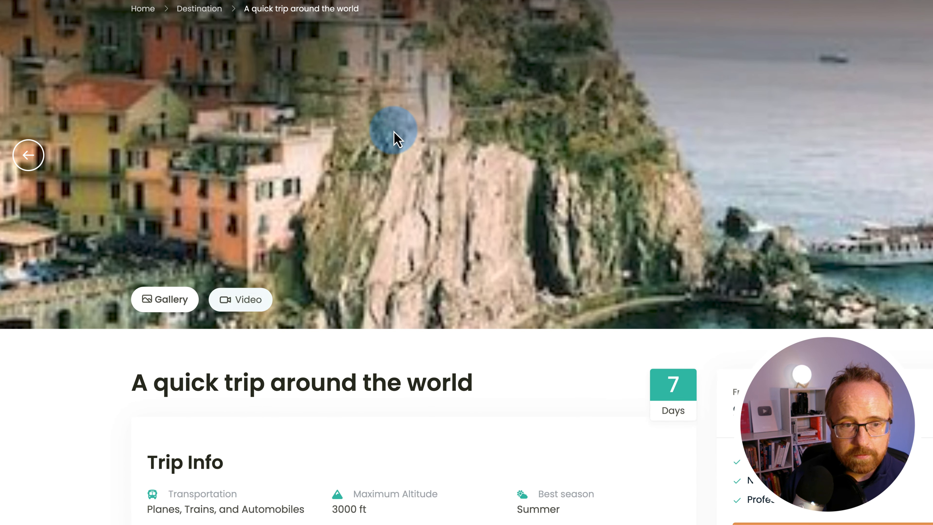
pyautogui.scroll(-4, 390, 310)
pyautogui.scroll(-12, 385, 294)
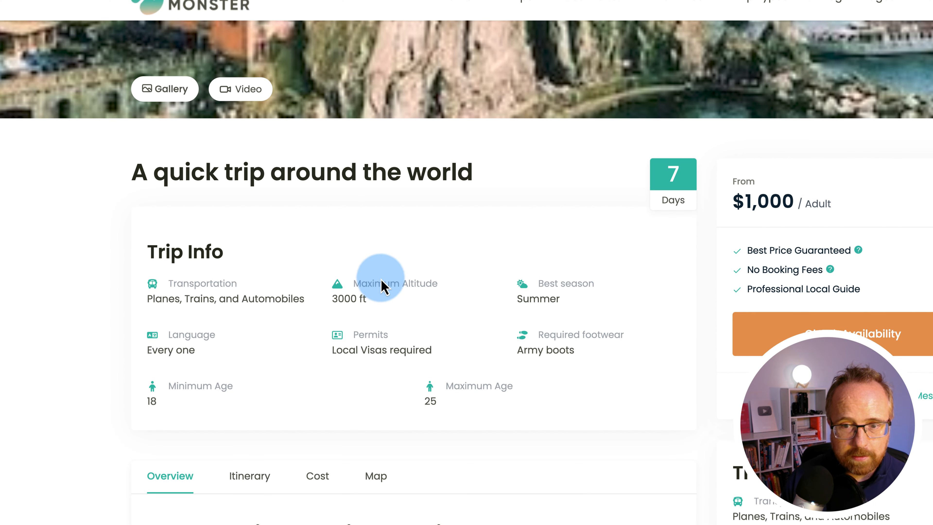
pyautogui.scroll(3, 378, 257)
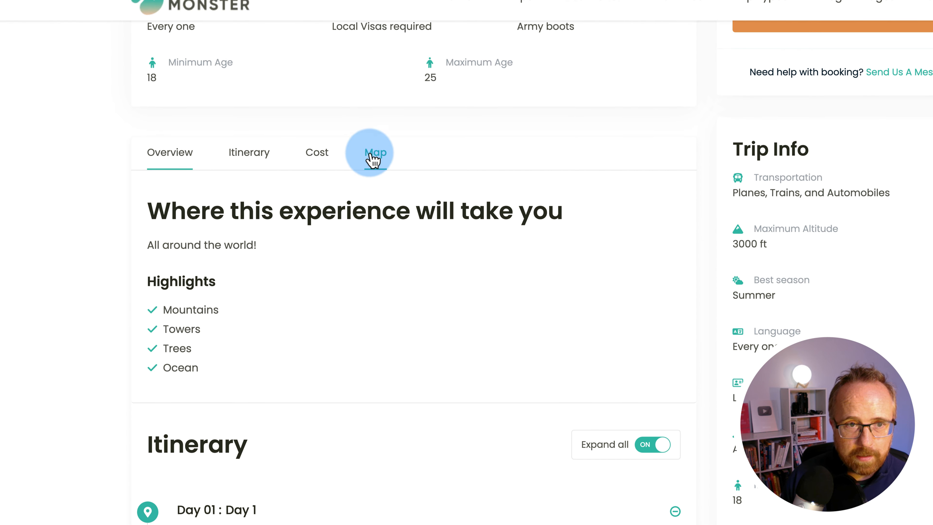
pyautogui.click(369, 152)
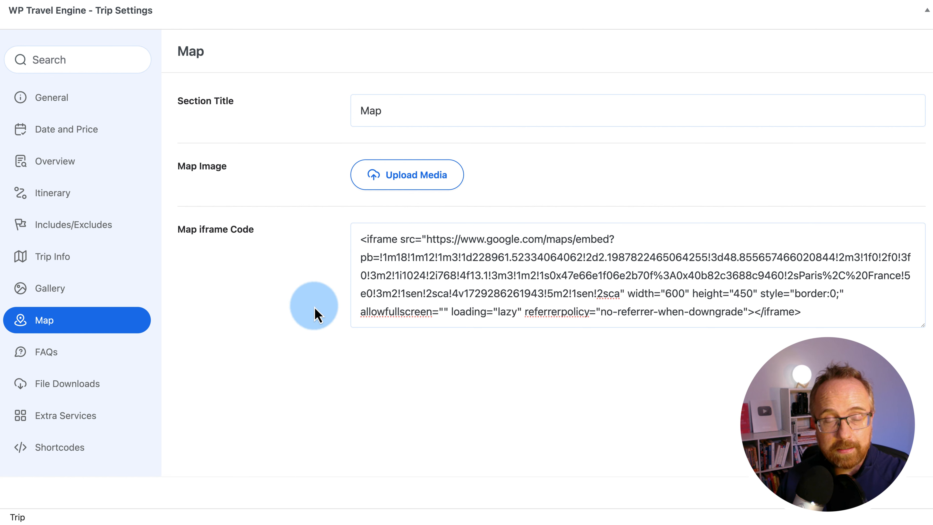
# Step: Title the trip's FAQ section 'FAQs'
pyautogui.click(68, 360)
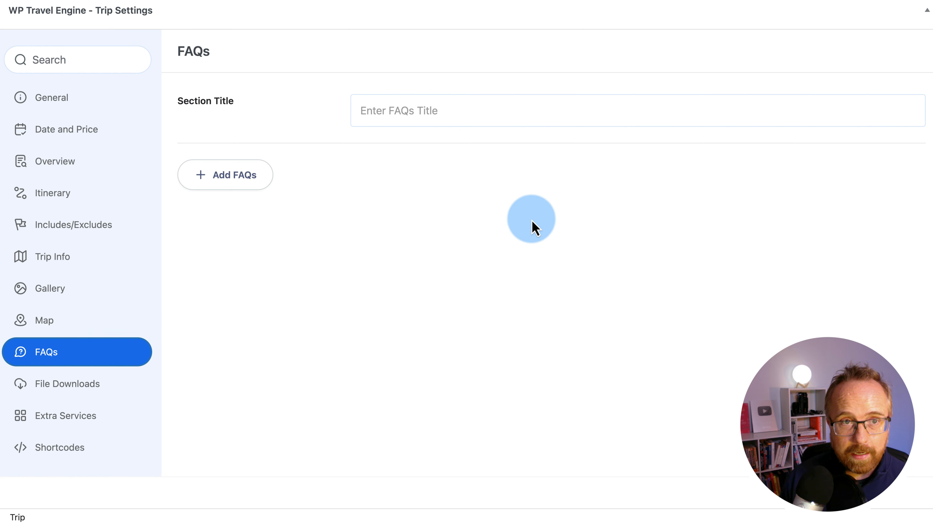
pyautogui.click(376, 111)
pyautogui.write('Question')
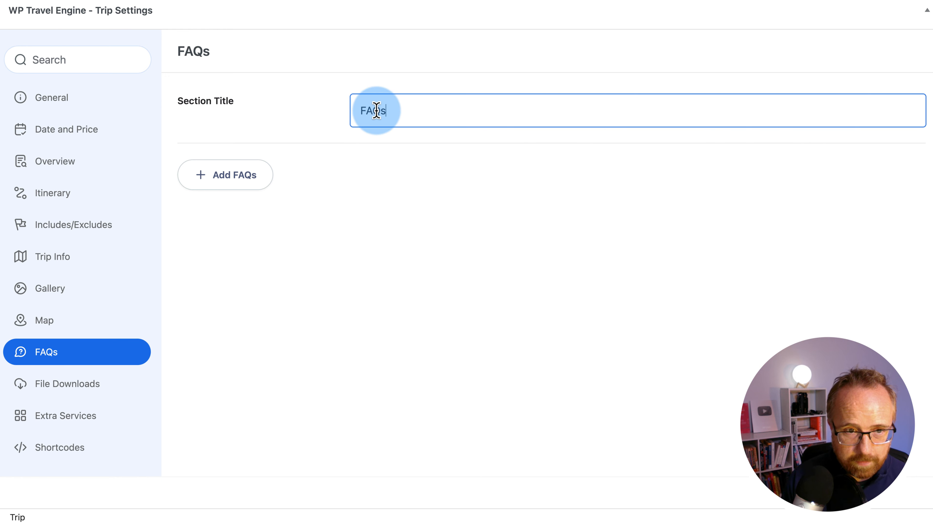
# Step: Add FAQ entries Question 1 with its answer and Question 2 with Answer 2
pyautogui.click(225, 175)
pyautogui.click(286, 190)
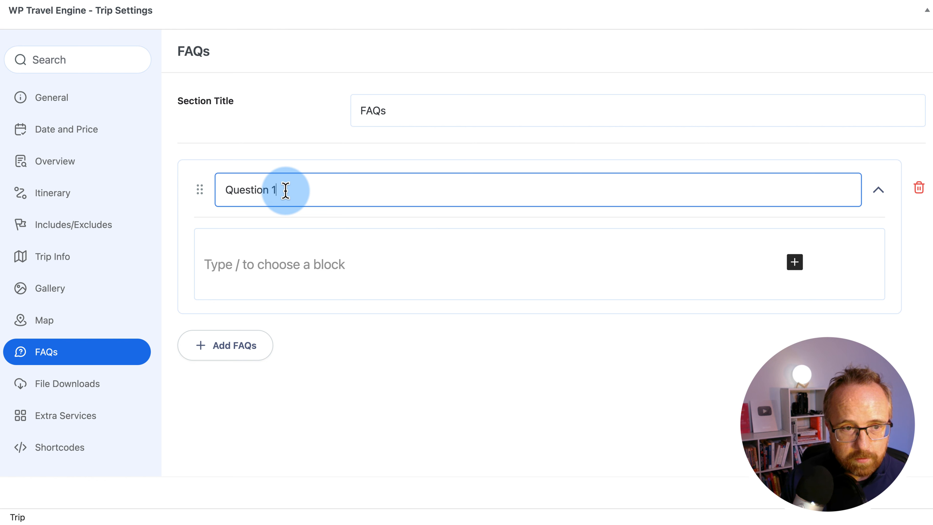
pyautogui.click(287, 262)
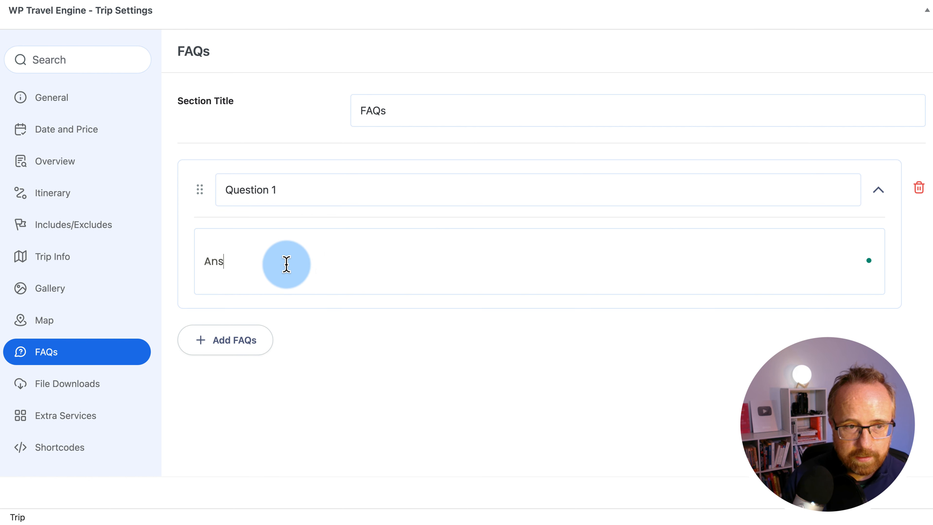
pyautogui.write('estion 2')
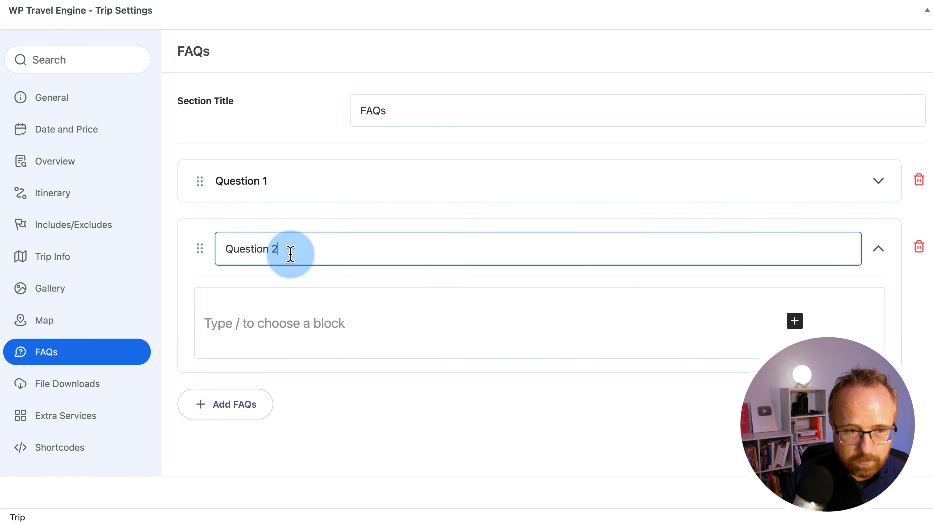
pyautogui.press('Tab')
pyautogui.write('Answe')
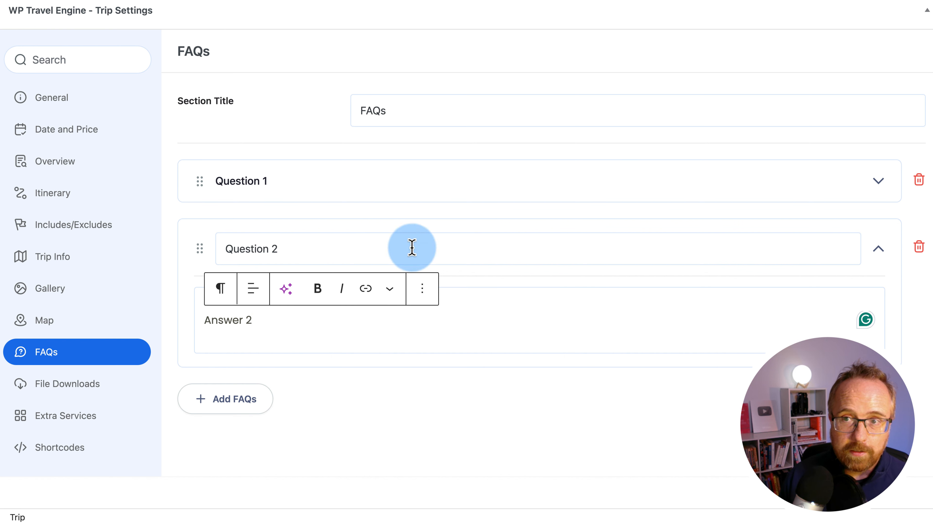
pyautogui.click(60, 389)
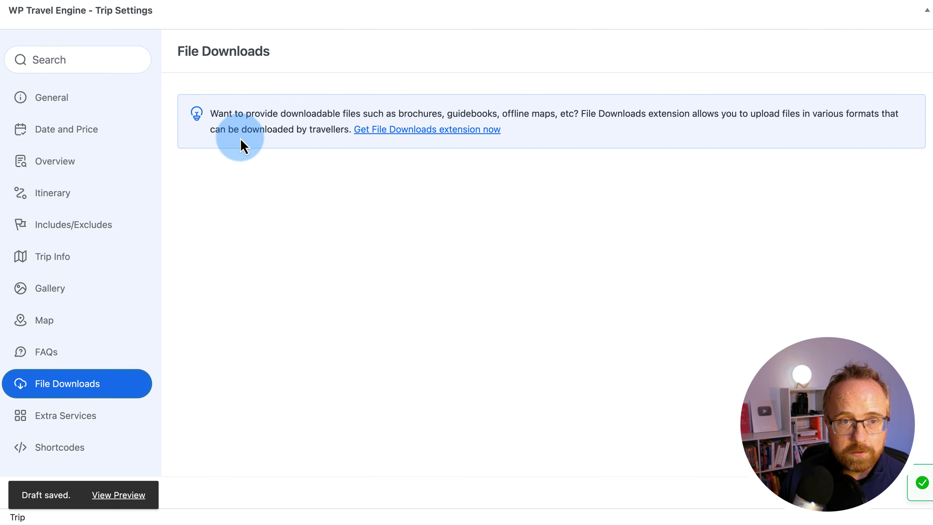
# Step: Read the File Downloads extension notice, then view the Extra Services extension note
pyautogui.moveTo(209, 113); pyautogui.dragTo(592, 127)
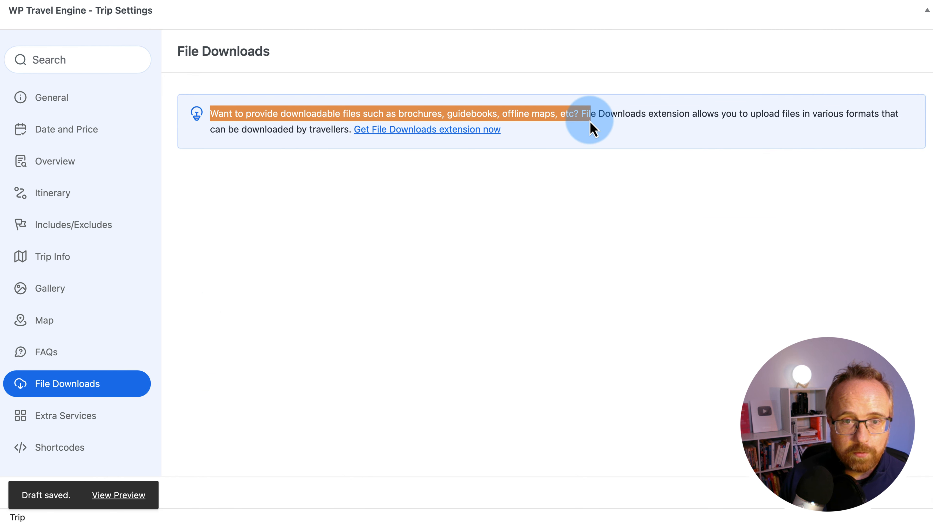
pyautogui.click(597, 124)
pyautogui.moveTo(285, 112); pyautogui.dragTo(593, 138)
pyautogui.click(592, 139)
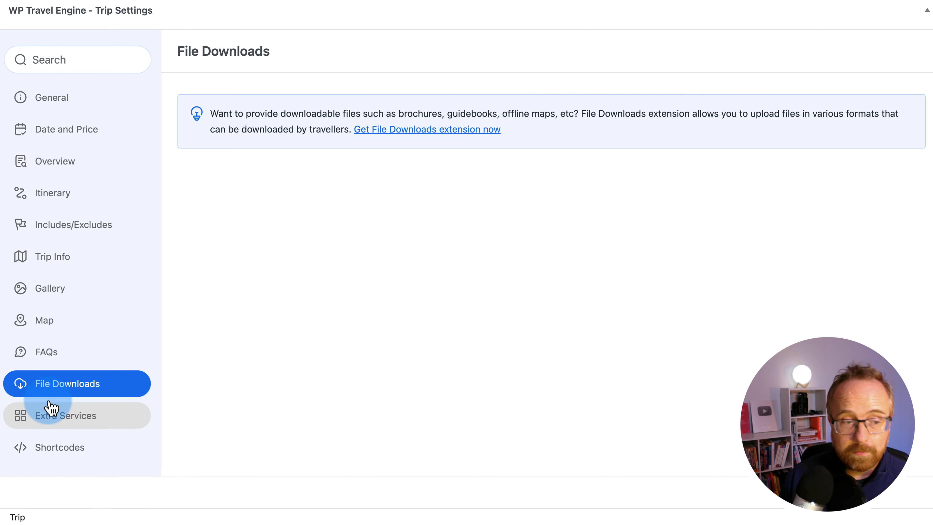
pyautogui.click(52, 422)
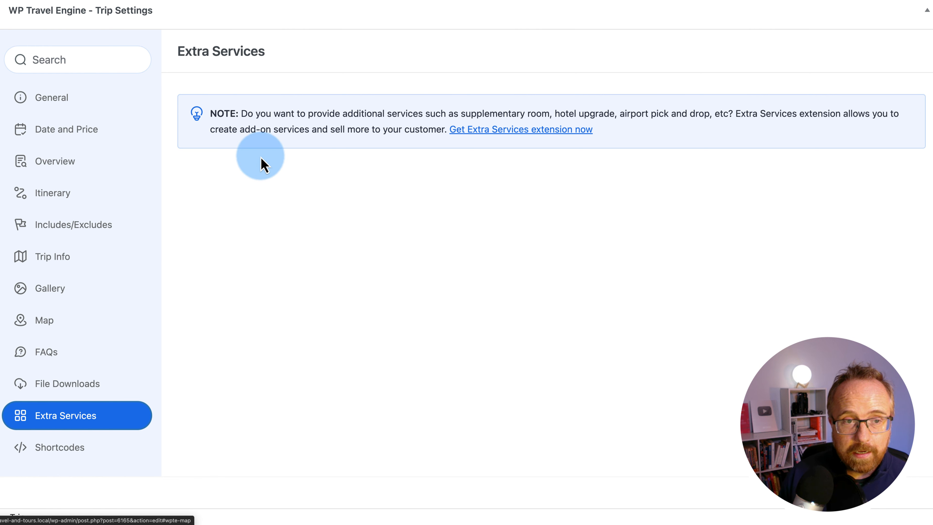
pyautogui.moveTo(241, 112); pyautogui.dragTo(624, 109)
pyautogui.click(624, 109)
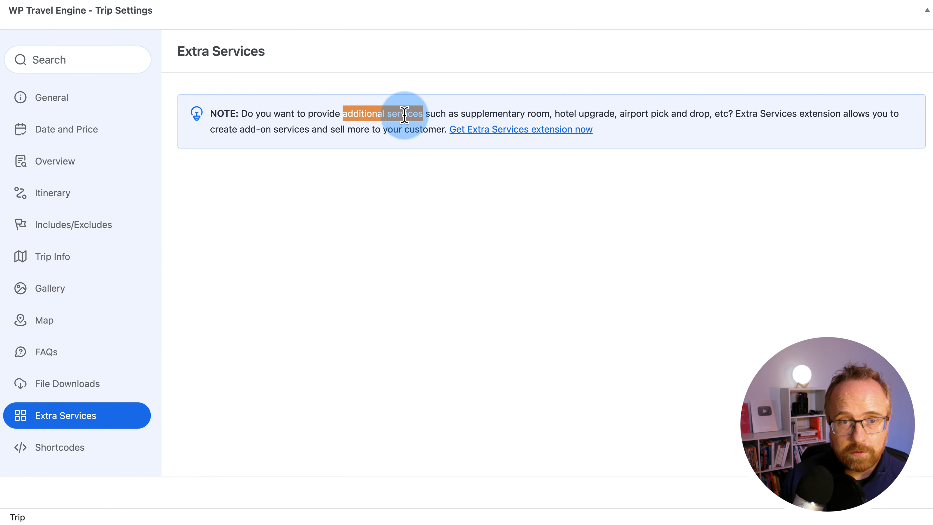
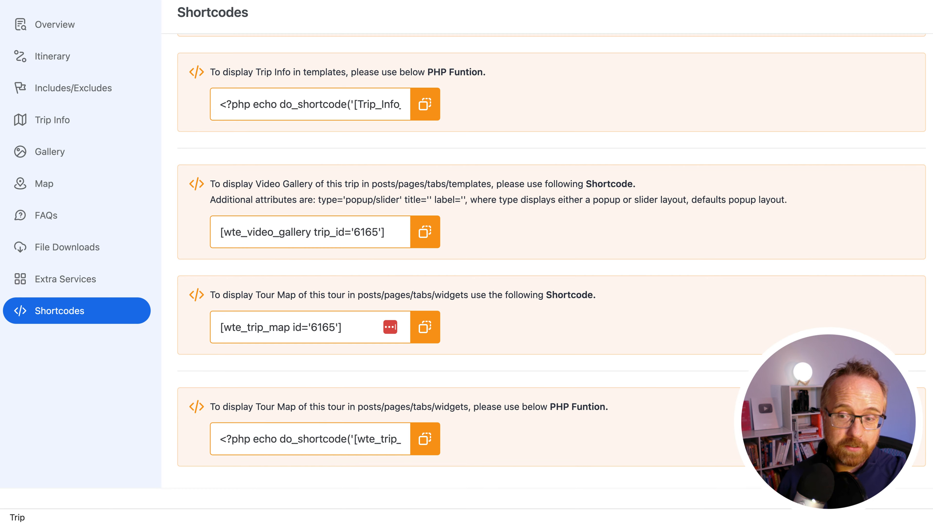
# Step: Collapse the lower Difficulty box listing Easy, Medium, Hard and Extreme
pyautogui.scroll(-1, 551, 257)
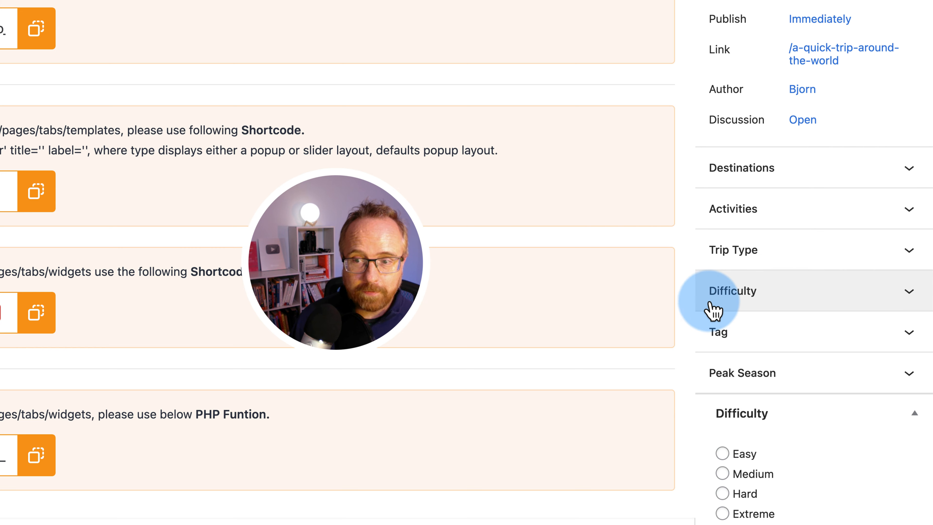
pyautogui.click(884, 413)
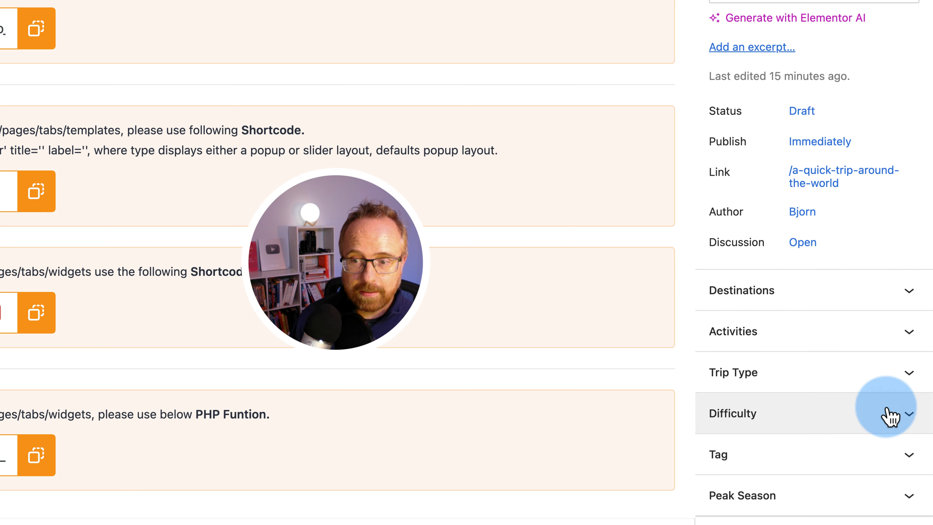
# Step: Assign the trip destinations Canada, France, Philippines and USA
pyautogui.click(785, 304)
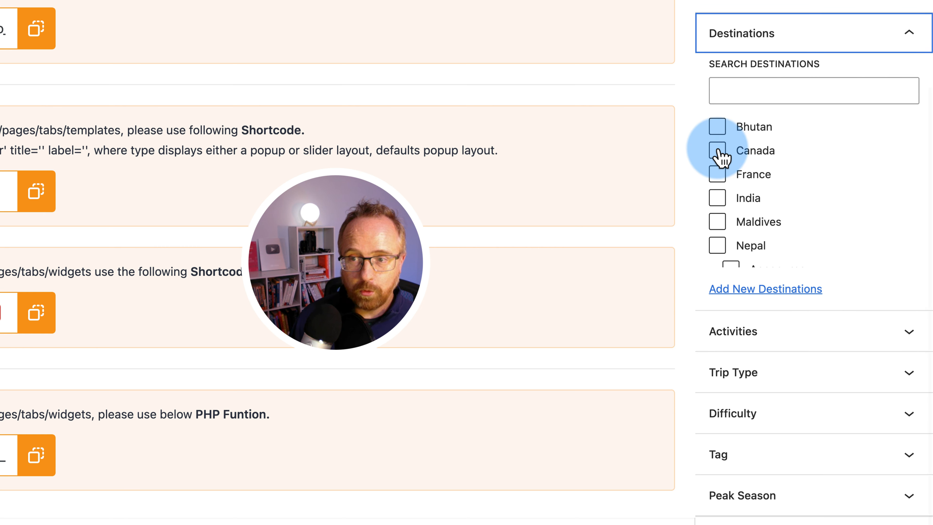
pyautogui.click(717, 150)
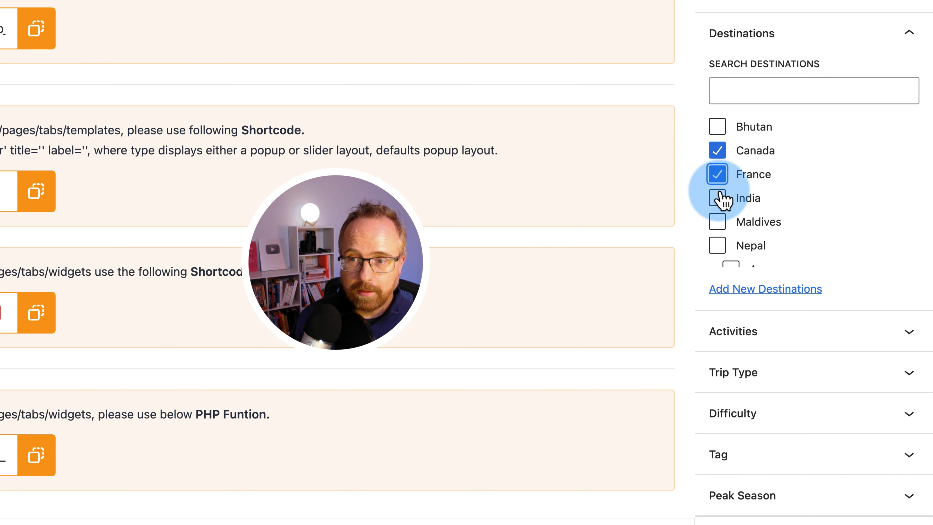
pyautogui.scroll(-2, 721, 200)
pyautogui.scroll(-3, 722, 187)
pyautogui.click(718, 184)
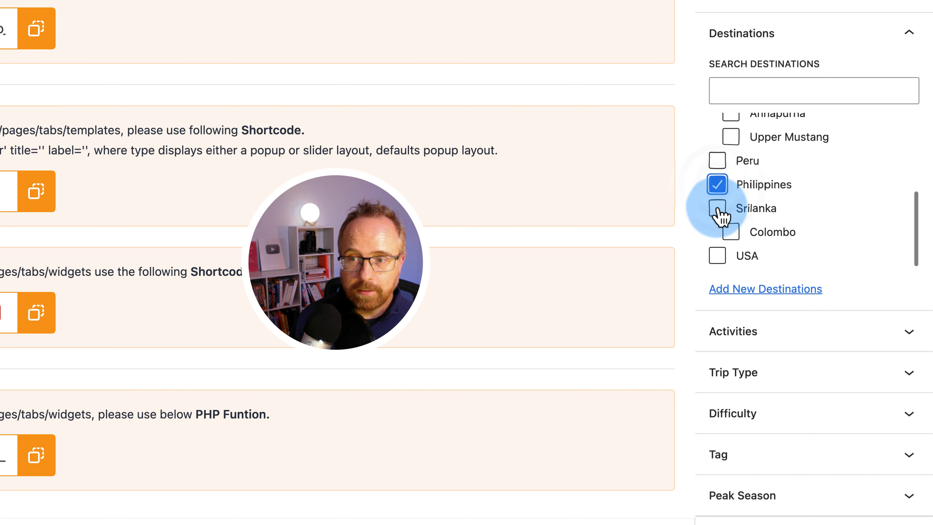
pyautogui.click(717, 256)
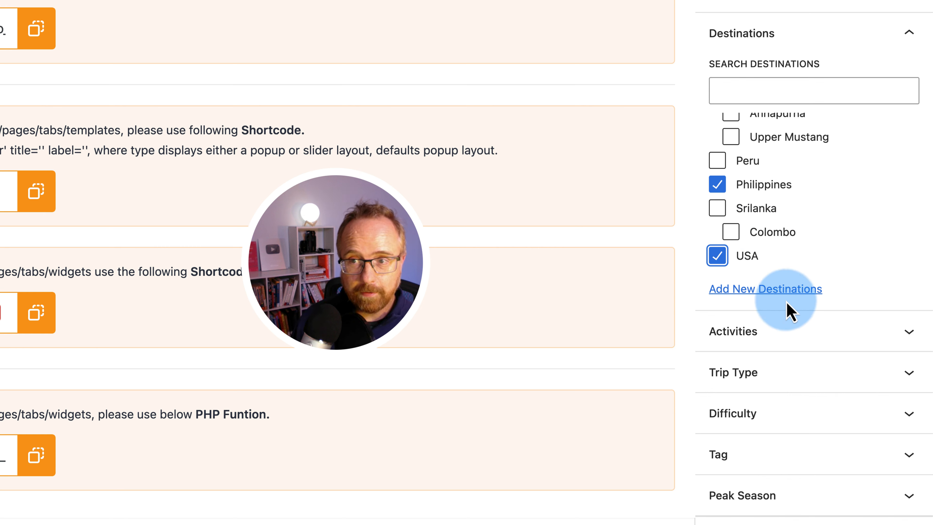
# Step: Tag the trip with Boating, Hiking, Jungle Safari and Trekking activities, then open the Trips list
pyautogui.click(792, 330)
pyautogui.click(718, 170)
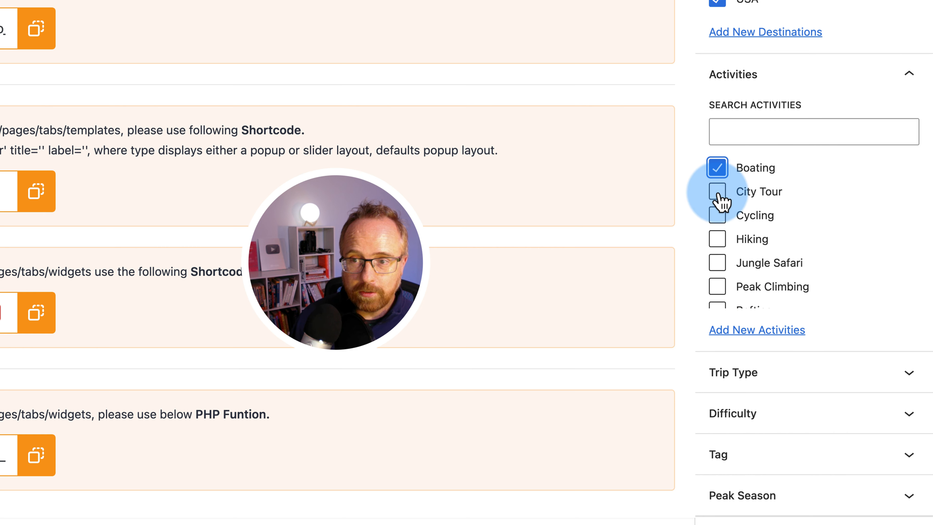
pyautogui.click(717, 263)
pyautogui.click(717, 239)
pyautogui.scroll(-2, 718, 279)
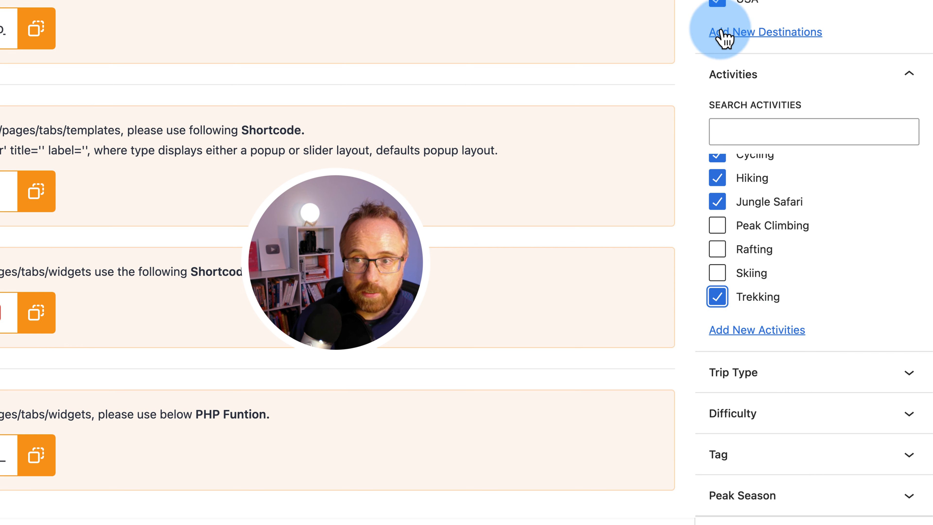
pyautogui.click(778, 41)
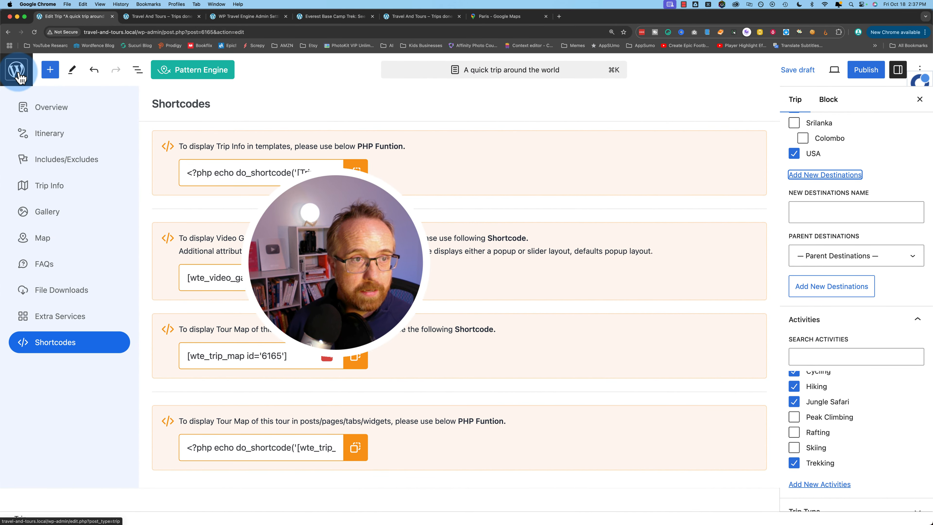
pyautogui.keyDown('super'); pyautogui.click(18, 75); pyautogui.keyUp('super')
pyautogui.click(140, 20)
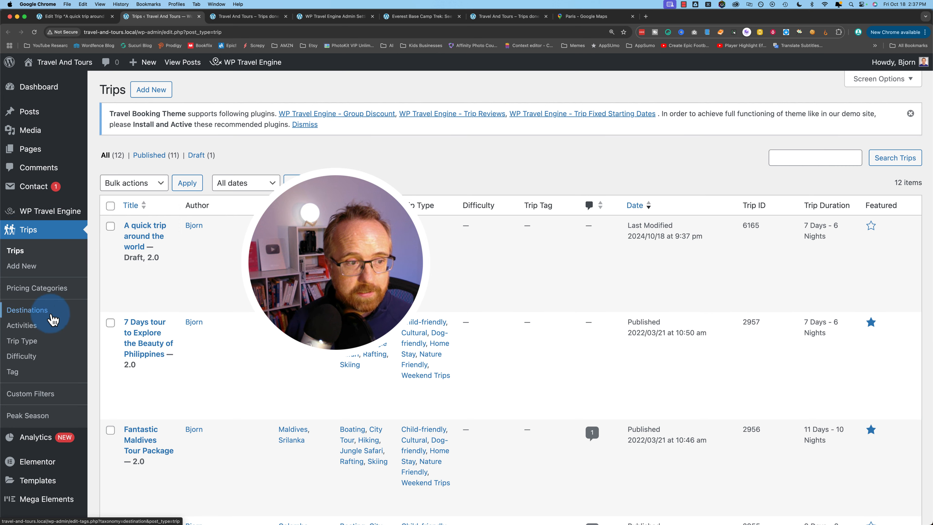
pyautogui.click(14, 314)
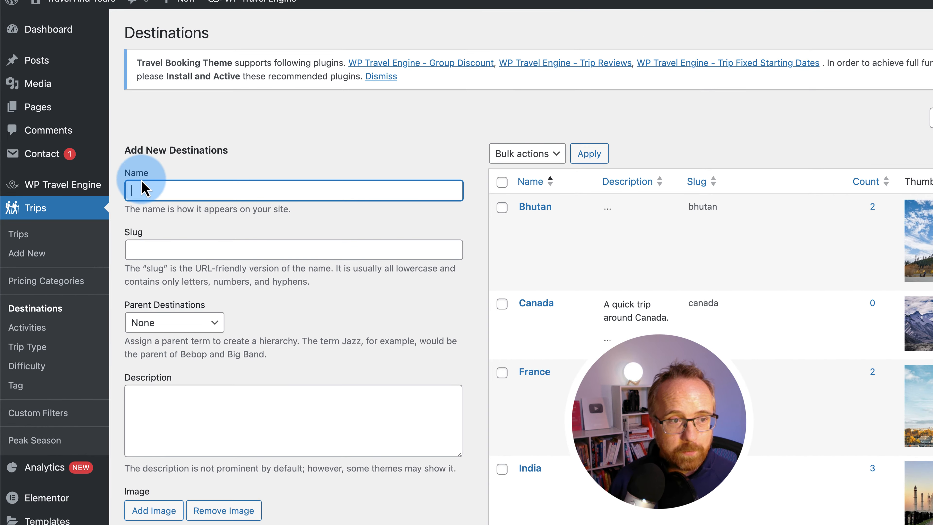
pyautogui.scroll(-1, 114, 208)
pyautogui.scroll(-3, 142, 180)
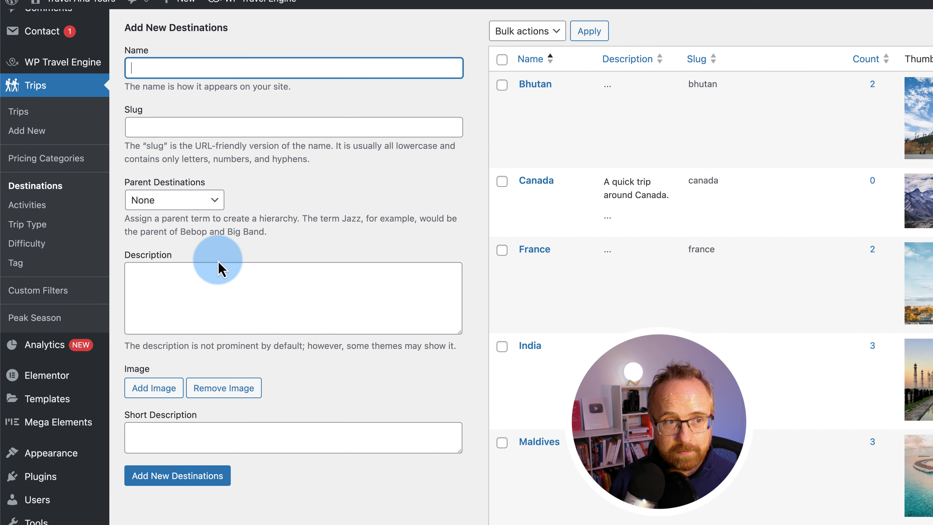
pyautogui.click(146, 279)
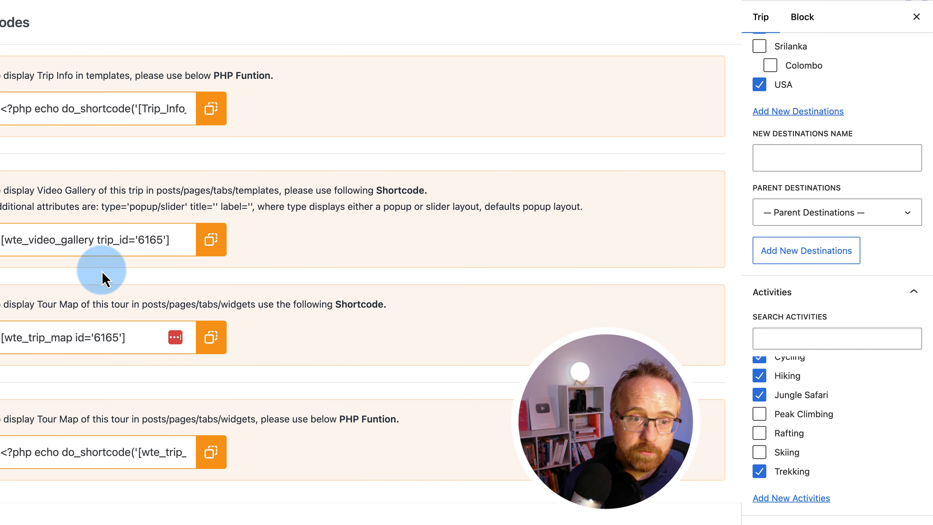
# Step: Tag the trip Dog-friendly, High Altitude, Nature Friendly, Hard, Extreme, Summer and Winter
pyautogui.scroll(-5, 775, 382)
pyautogui.click(749, 389)
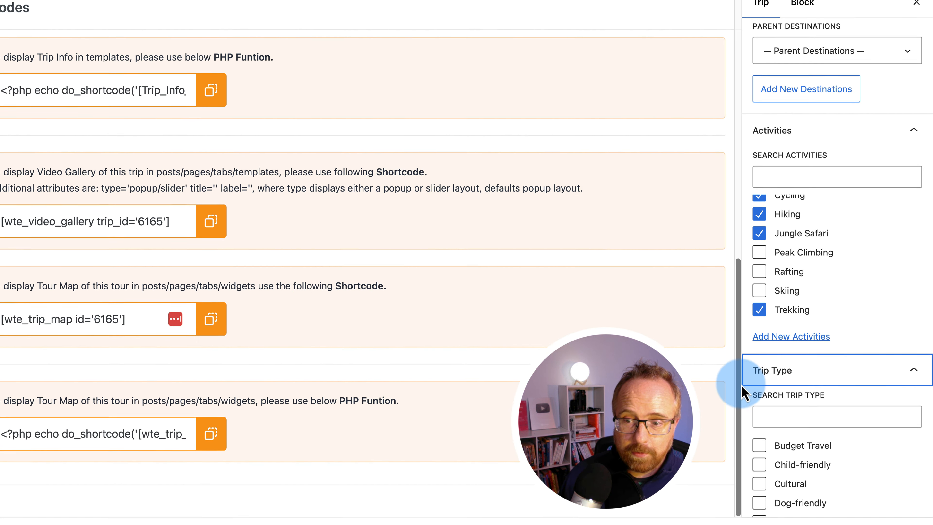
pyautogui.scroll(-5, 753, 378)
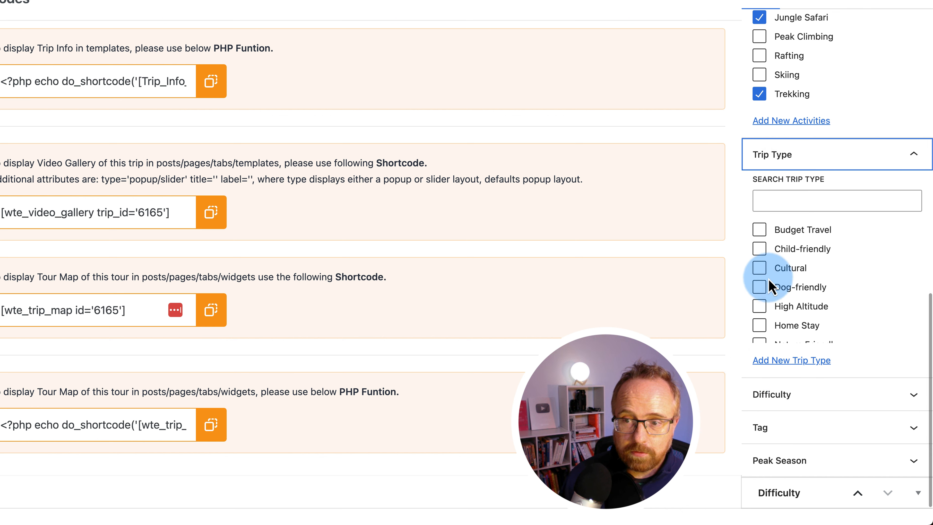
pyautogui.scroll(-1, 765, 276)
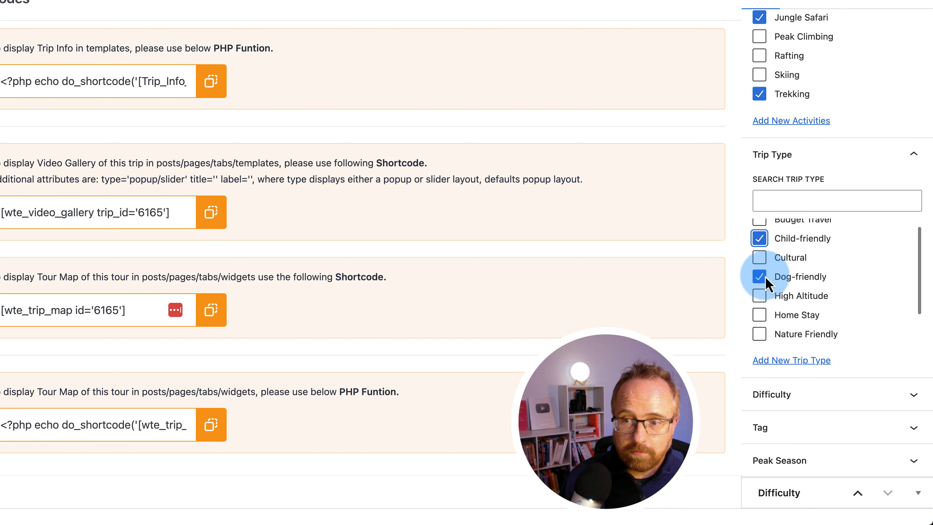
pyautogui.click(758, 238)
pyautogui.scroll(-2, 783, 277)
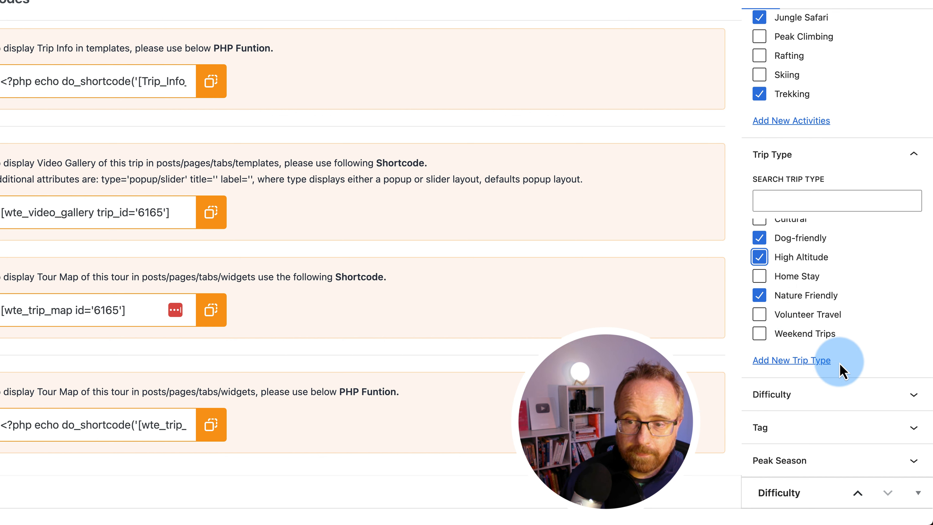
pyautogui.click(776, 402)
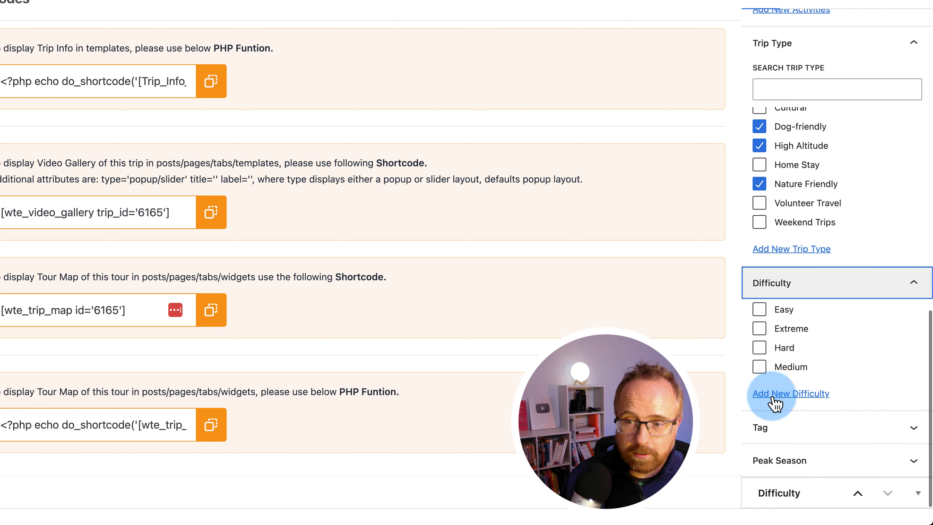
pyautogui.click(755, 430)
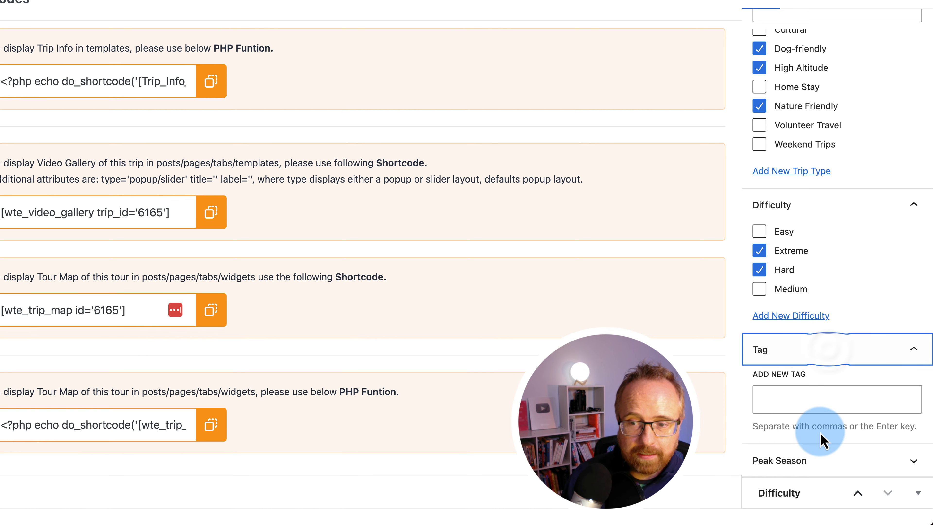
pyautogui.click(849, 351)
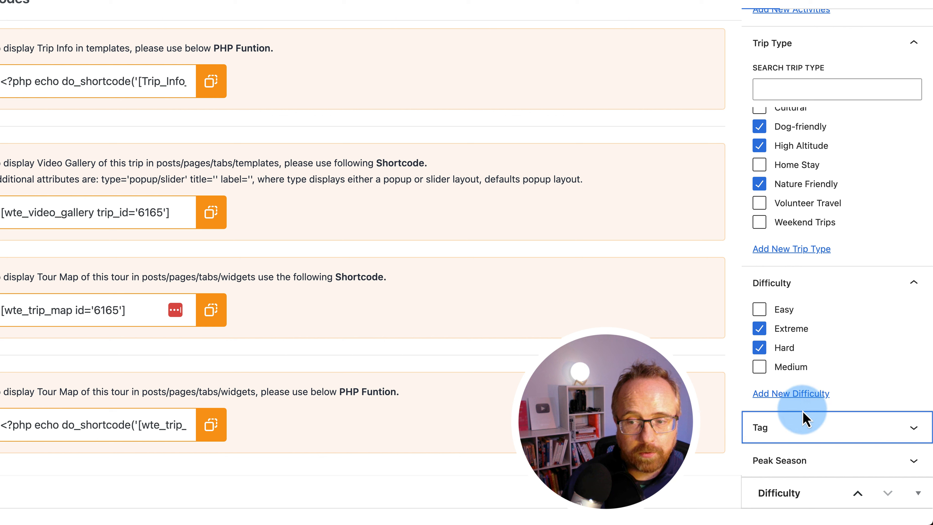
pyautogui.click(782, 461)
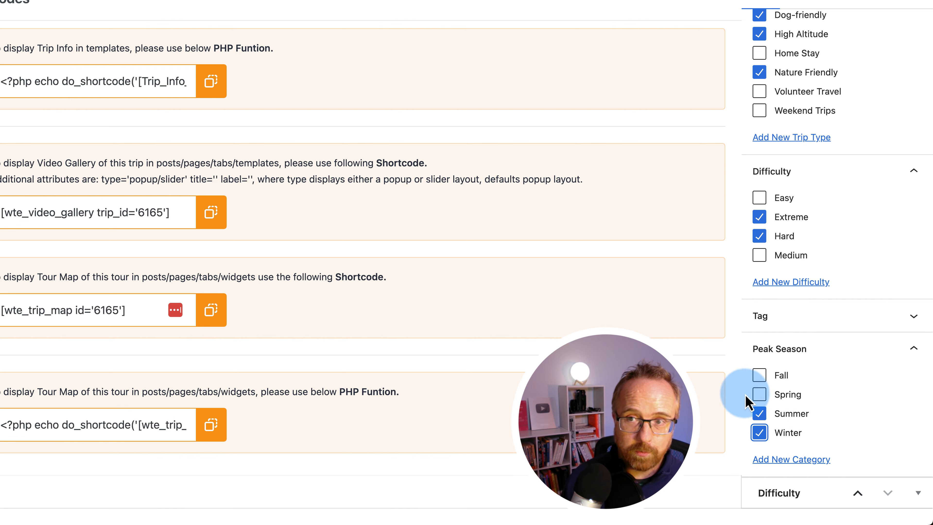
# Step: Publish the trip and view its live page
pyautogui.click(843, 14)
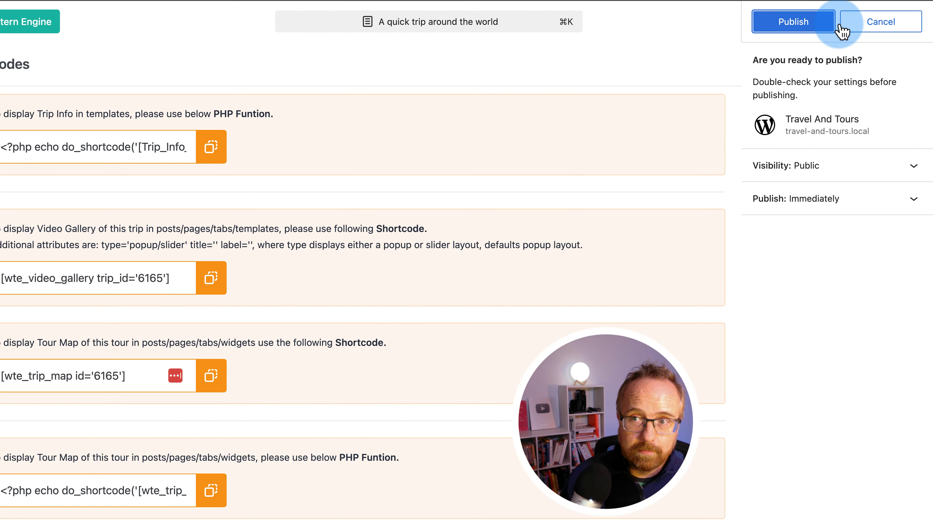
pyautogui.click(812, 24)
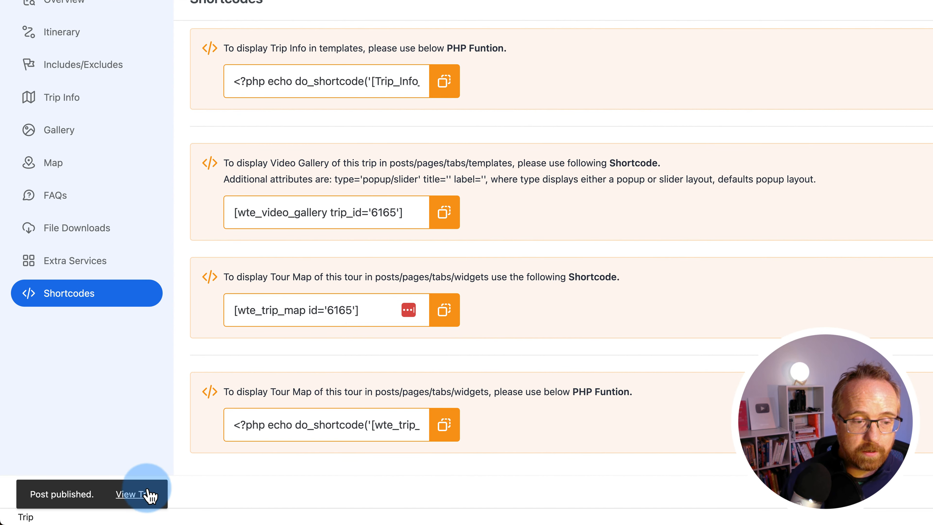
pyautogui.click(136, 493)
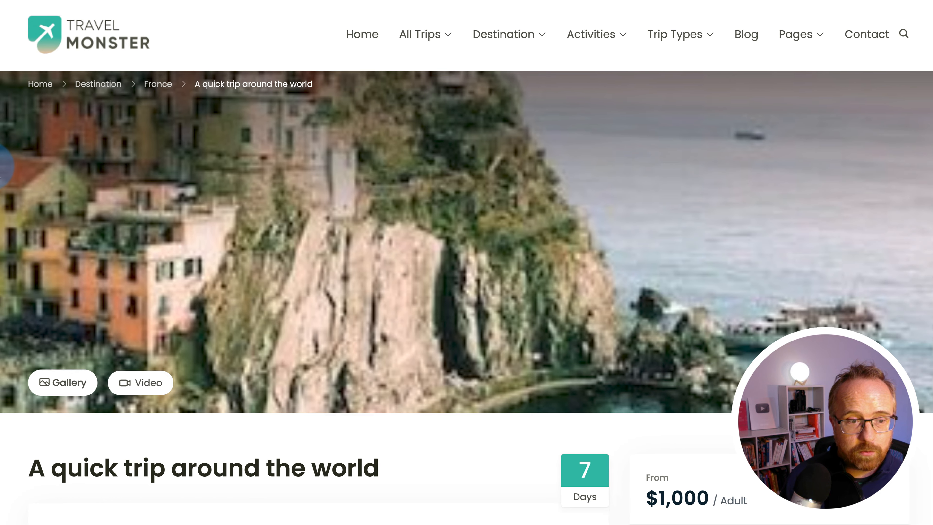
# Step: Play the trip video from the Video button on the live page's hero image
pyautogui.scroll(-5, 121, 136)
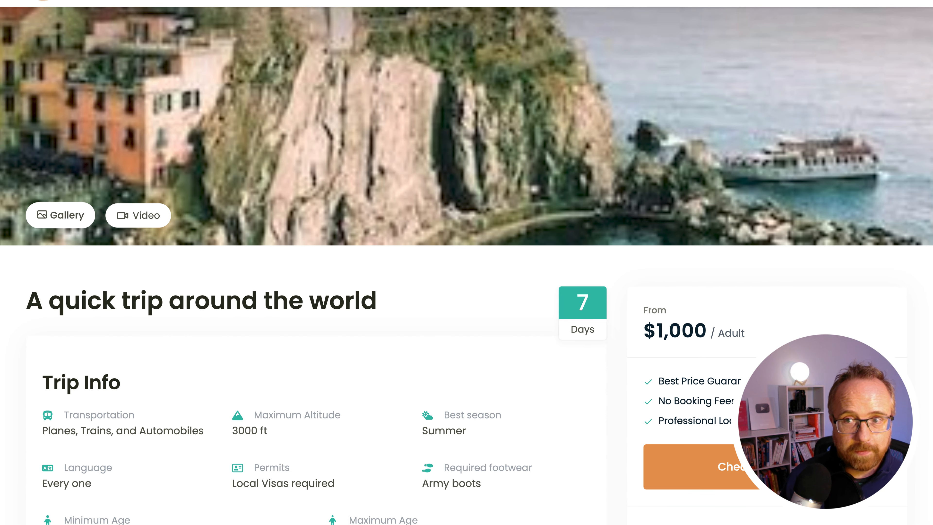
pyautogui.scroll(4, 349, 112)
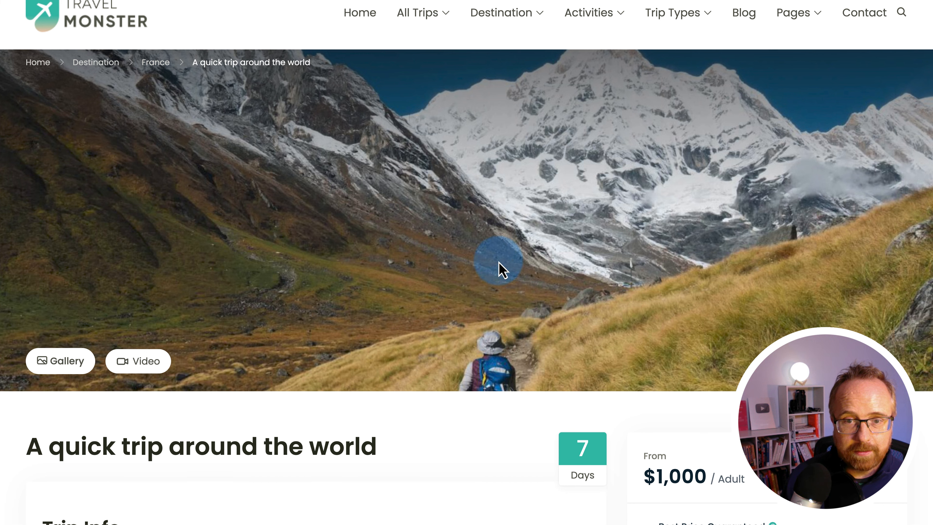
pyautogui.scroll(-2, 390, 202)
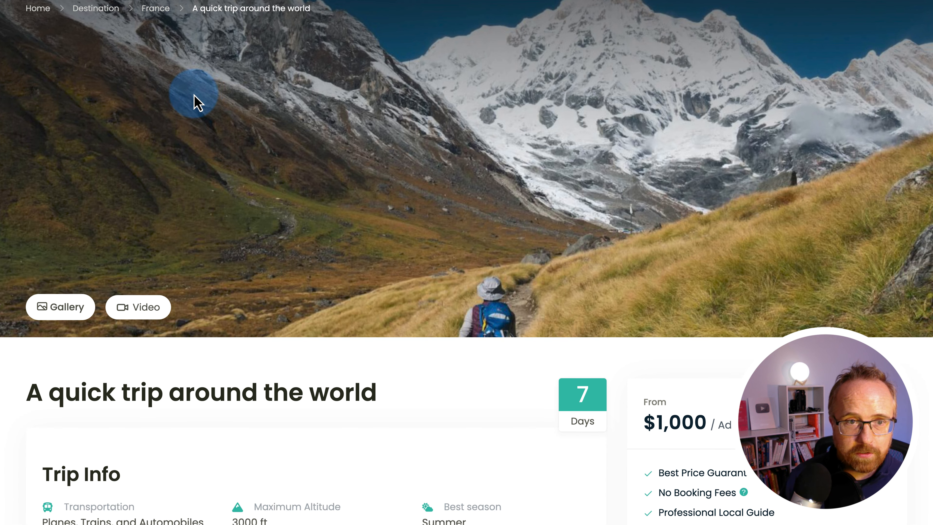
pyautogui.click(151, 318)
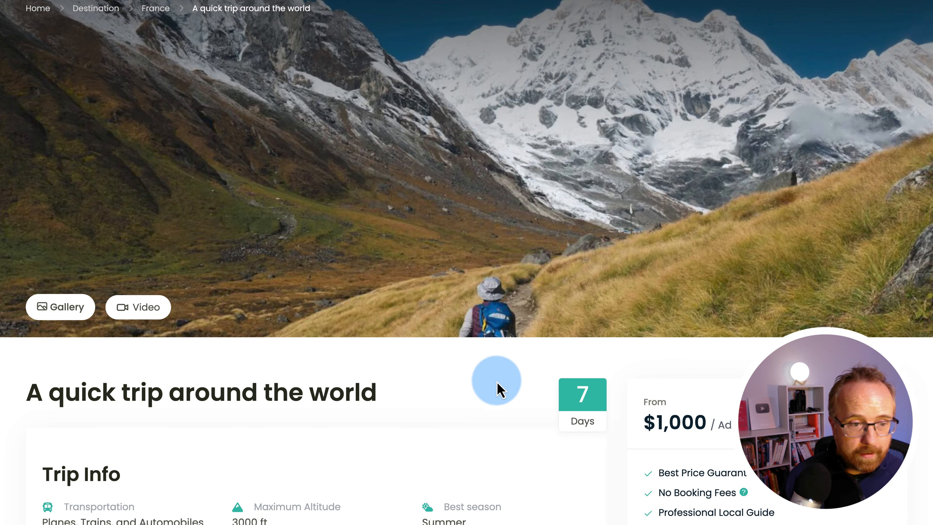
# Step: Review the live trip page's 7 Days label, overview and Highlights list
pyautogui.scroll(-5, 495, 386)
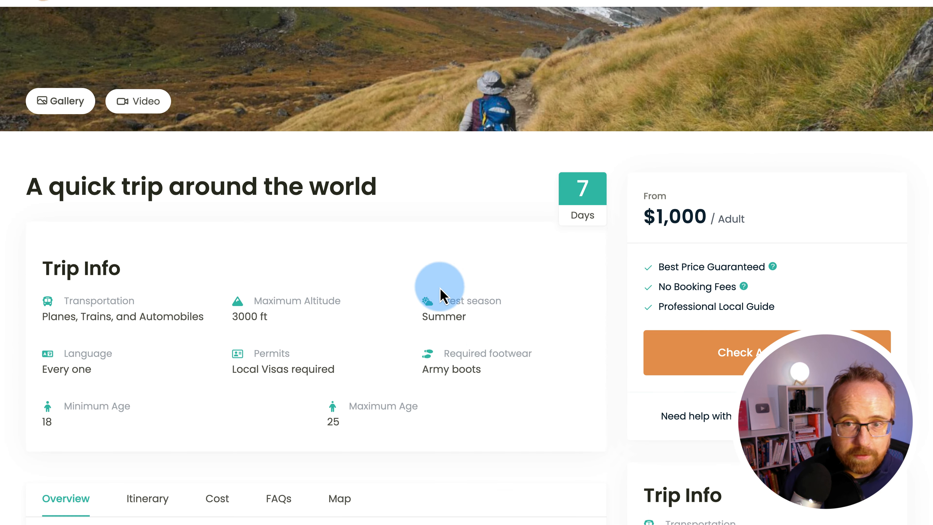
pyautogui.scroll(-2, 440, 294)
pyautogui.moveTo(15, 120); pyautogui.dragTo(398, 120)
pyautogui.moveTo(532, 109); pyautogui.dragTo(611, 145)
pyautogui.scroll(-1, 613, 155)
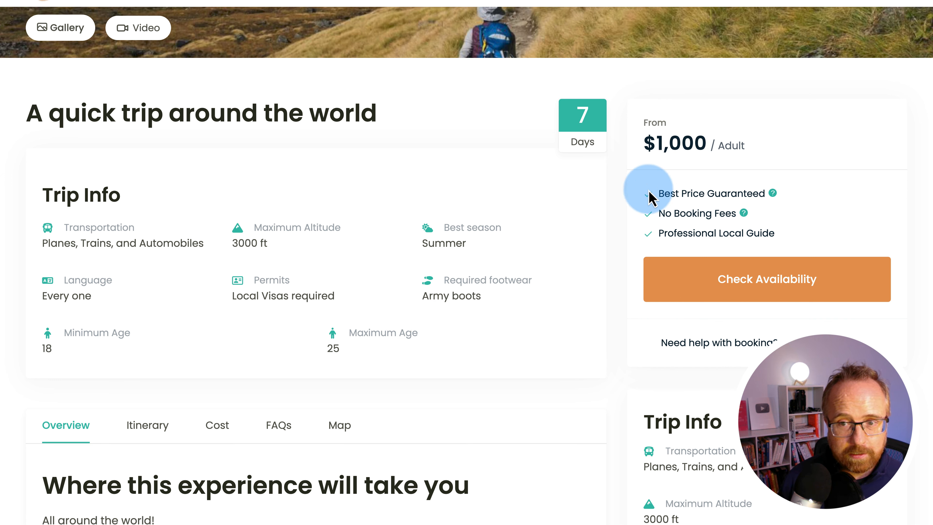
pyautogui.scroll(-5, 614, 250)
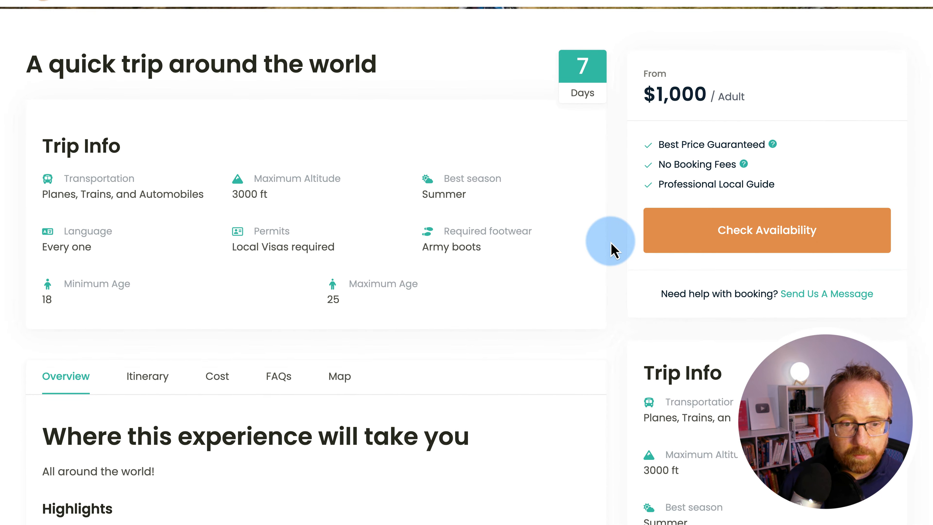
pyautogui.scroll(-3, 615, 249)
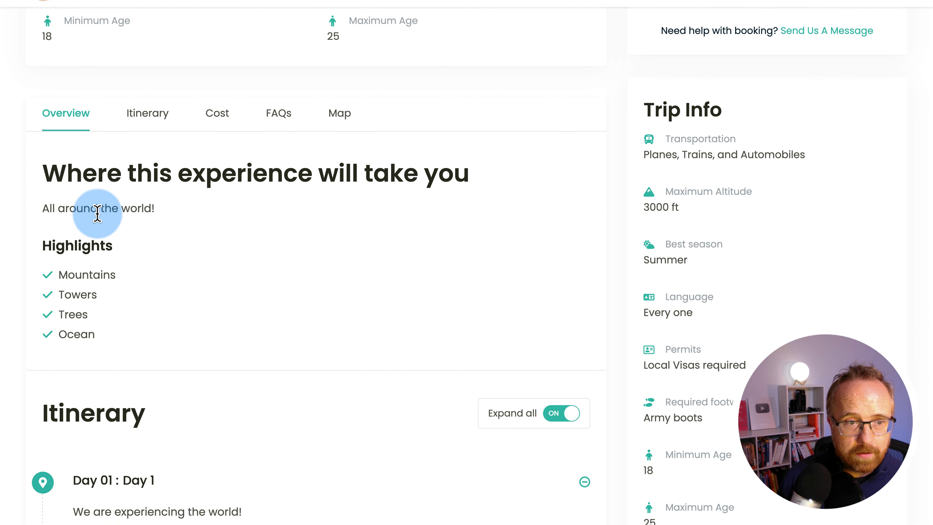
pyautogui.moveTo(51, 177); pyautogui.dragTo(443, 360)
pyautogui.scroll(-3, 150, 294)
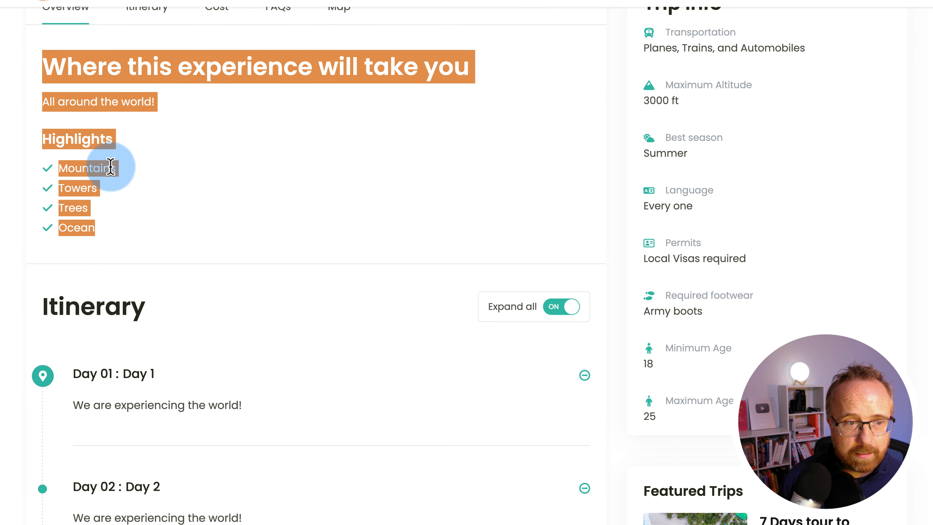
pyautogui.moveTo(161, 117); pyautogui.dragTo(74, 104)
pyautogui.scroll(-1, 90, 264)
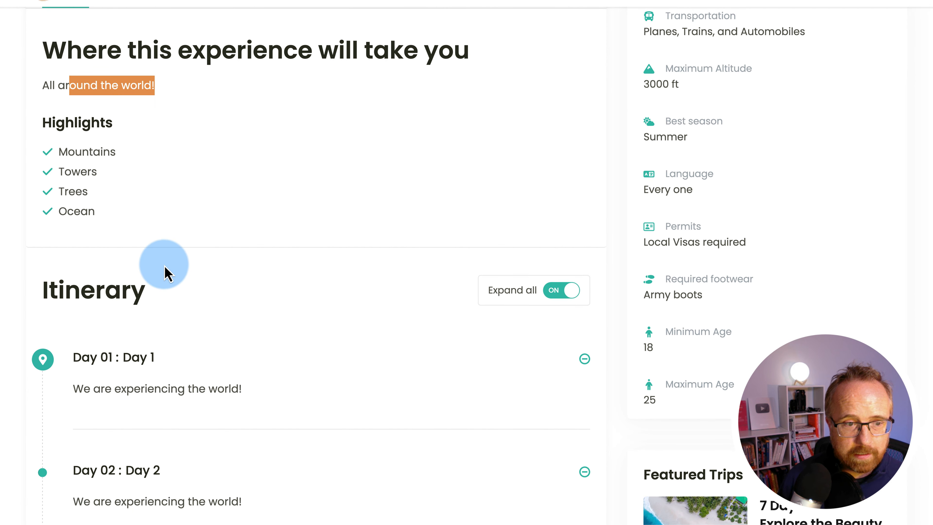
pyautogui.scroll(1, 162, 261)
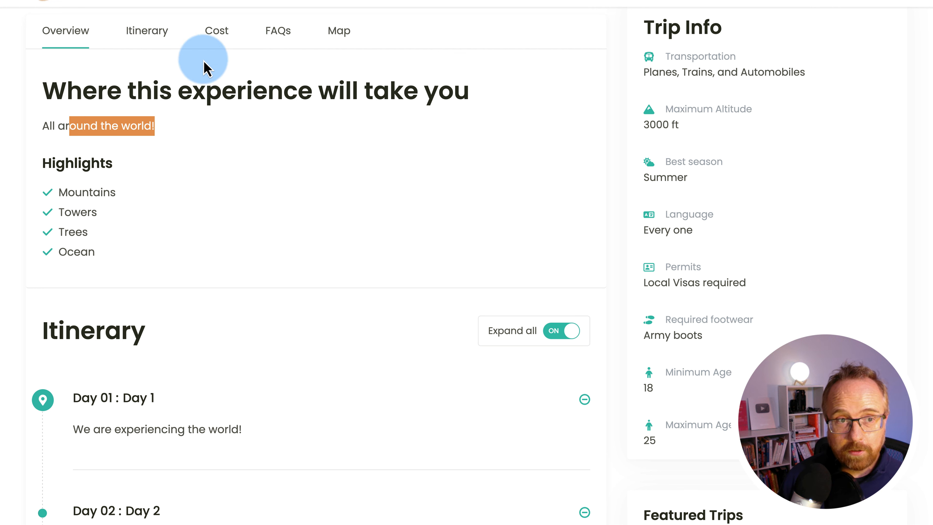
# Step: Jump to the Itinerary section and inspect the Day 05 : Day 5 heading
pyautogui.click(136, 36)
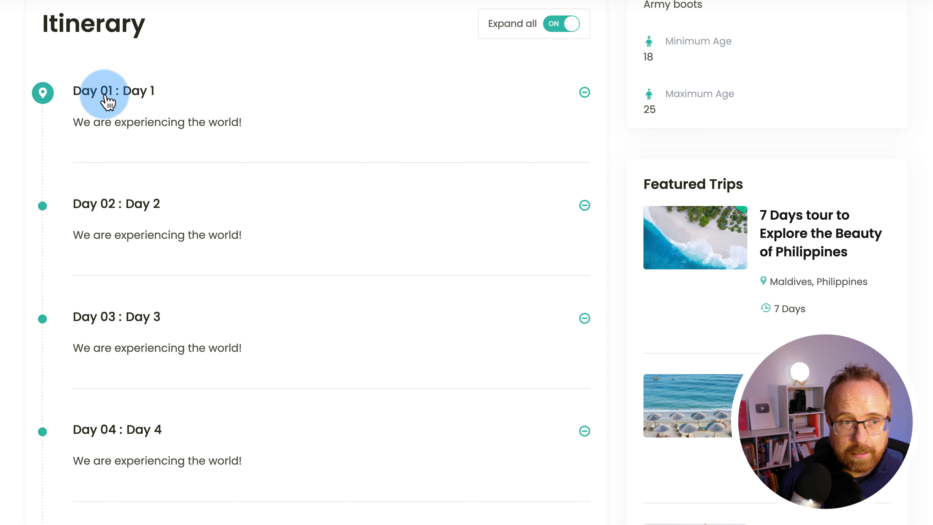
pyautogui.scroll(-5, 156, 230)
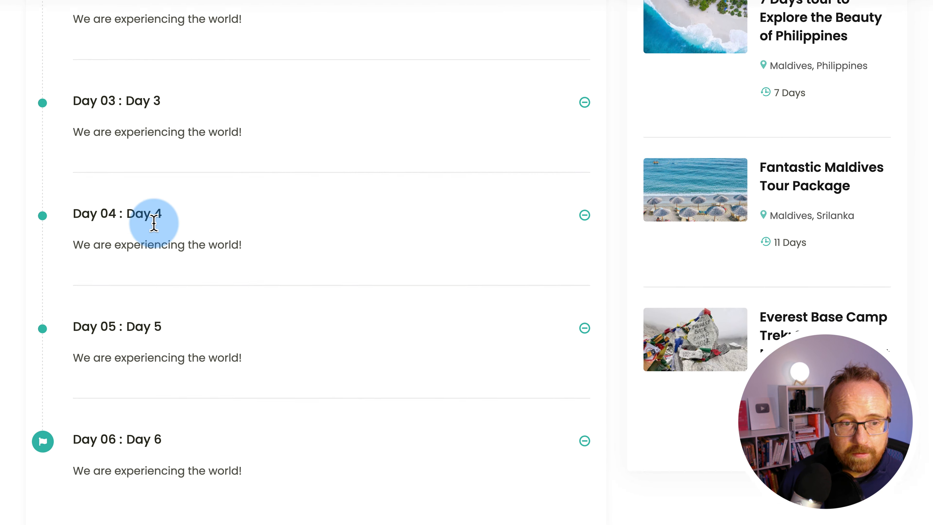
pyautogui.scroll(-3, 156, 232)
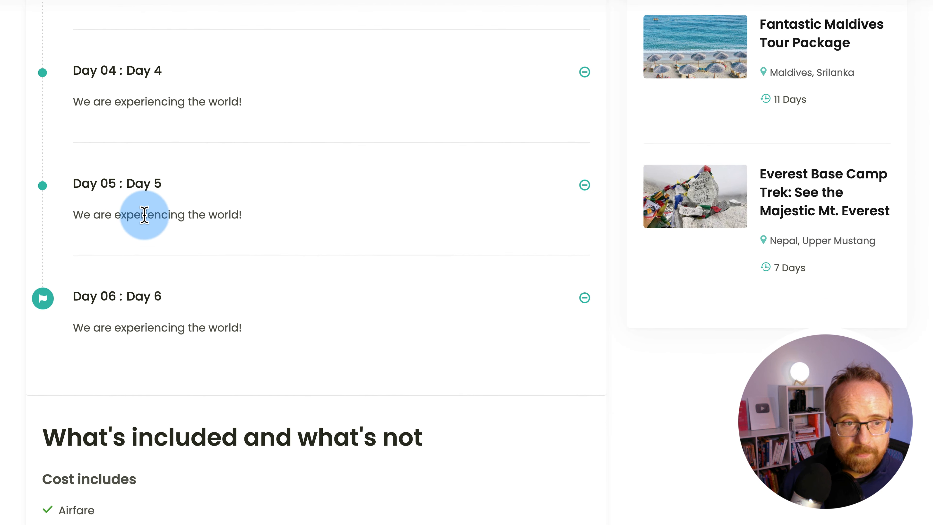
pyautogui.moveTo(72, 194); pyautogui.dragTo(204, 183)
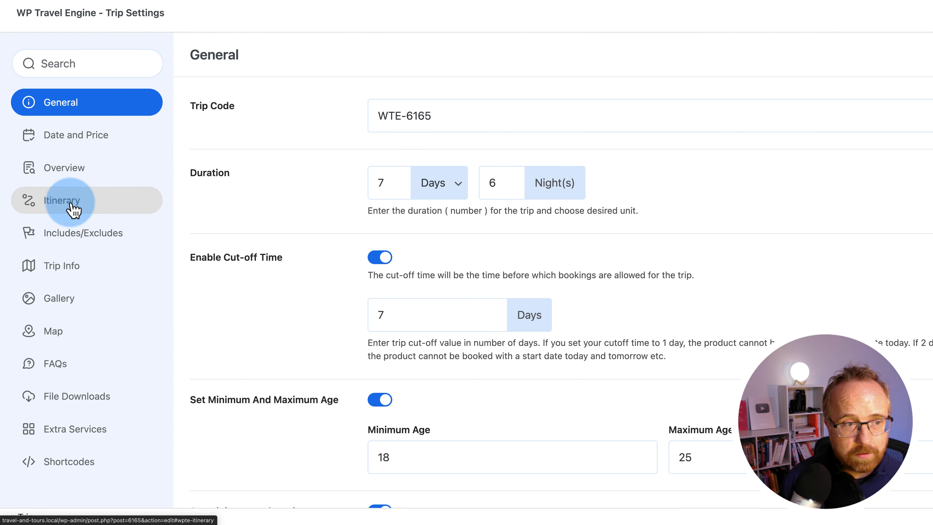
# Step: Inspect the Day 01 and Day 1 fields in the trip's Itinerary settings
pyautogui.click(72, 226)
pyautogui.scroll(-2, 219, 336)
pyautogui.moveTo(235, 216); pyautogui.dragTo(188, 216)
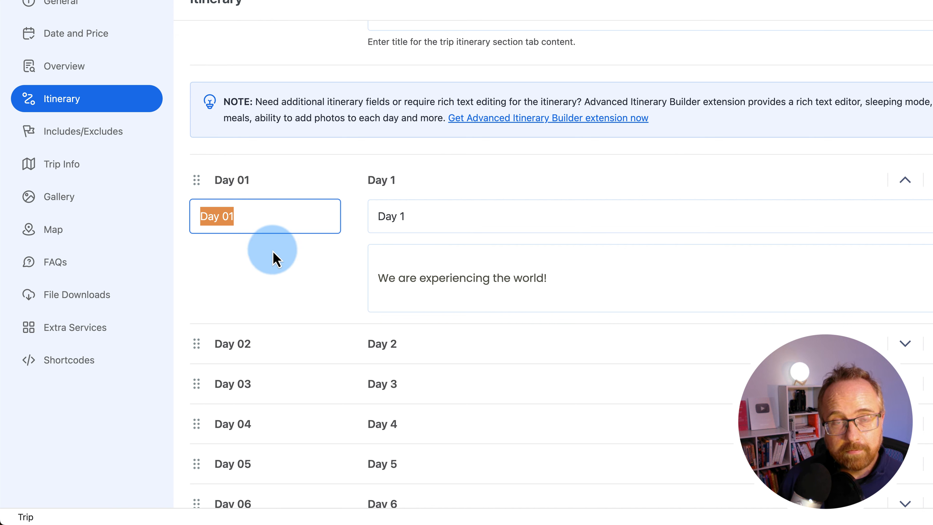
pyautogui.moveTo(403, 216); pyautogui.dragTo(369, 215)
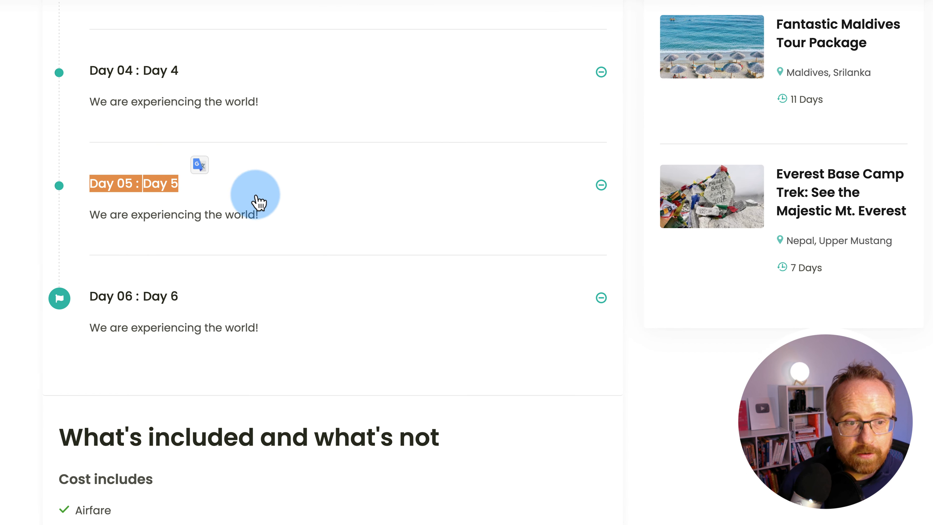
# Step: Review the included and excluded cost lists, then expand all FAQ answers
pyautogui.scroll(-8, 73, 323)
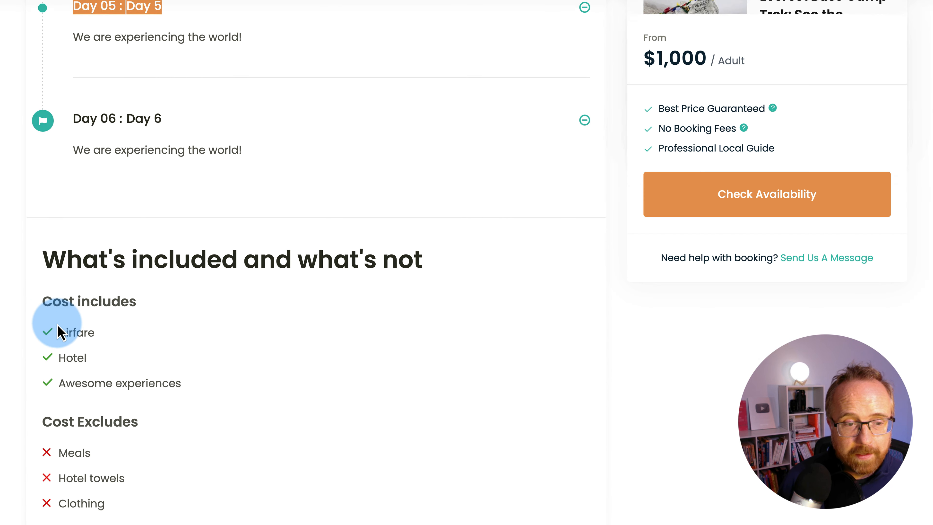
pyautogui.moveTo(50, 114); pyautogui.dragTo(137, 343)
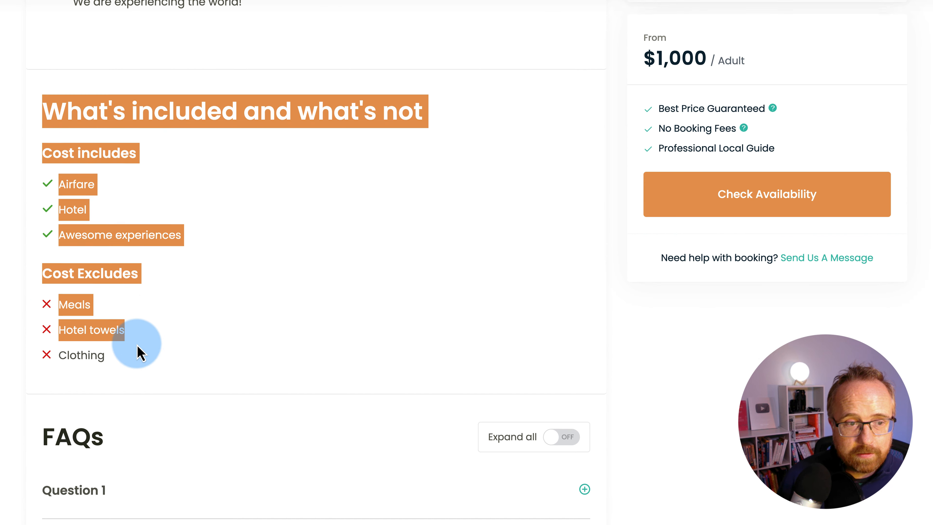
pyautogui.scroll(-3, 137, 352)
pyautogui.click(136, 312)
pyautogui.scroll(-5, 135, 313)
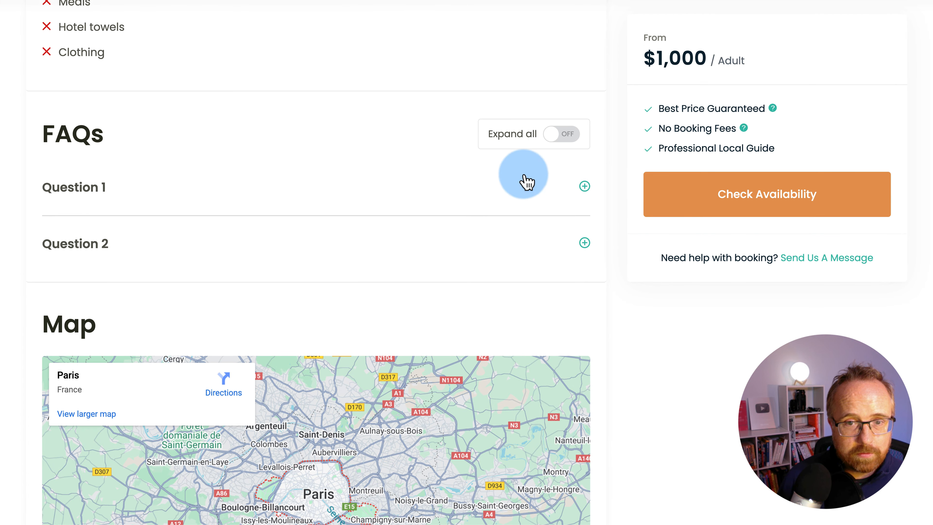
pyautogui.click(561, 135)
# Step: Check the map, enquiry form and Featured Trips list, then scroll back to the top
pyautogui.scroll(-7, 283, 317)
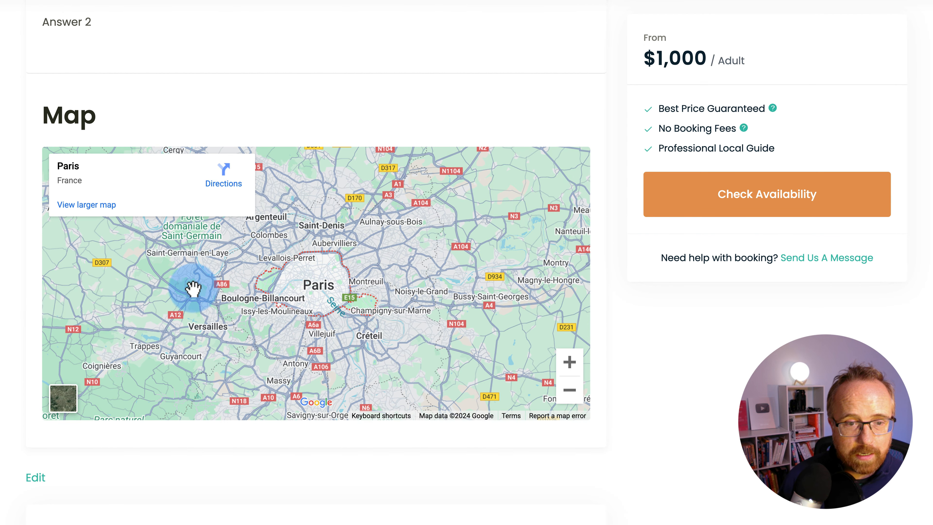
pyautogui.scroll(-7, 629, 378)
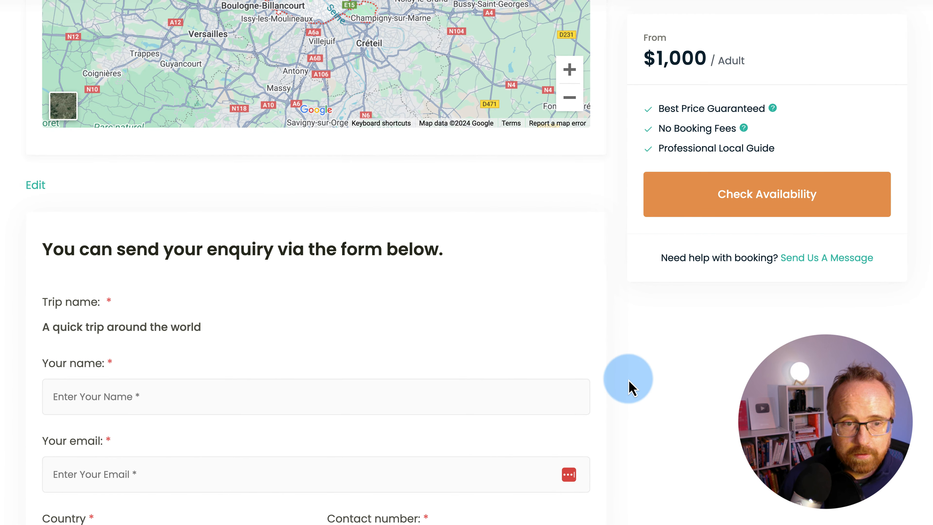
pyautogui.scroll(-6, 629, 383)
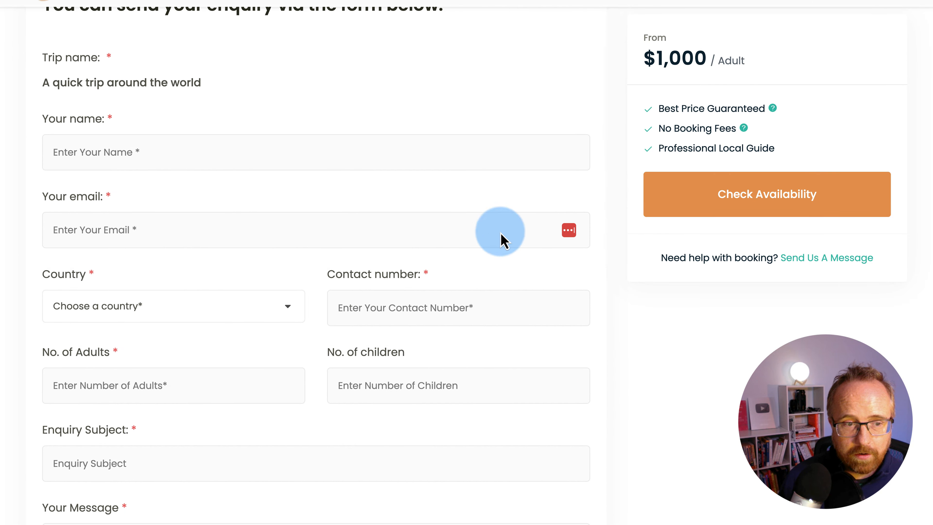
pyautogui.scroll(20, 637, 469)
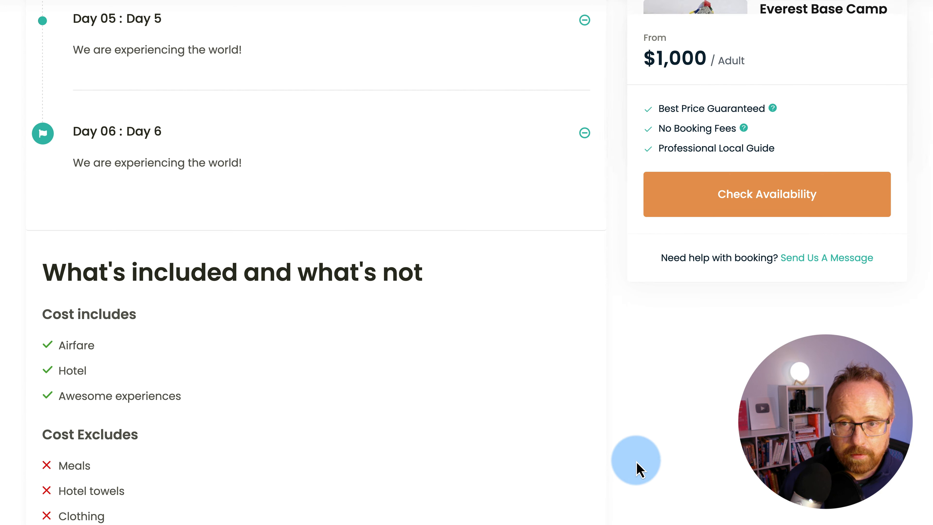
pyautogui.scroll(10, 637, 468)
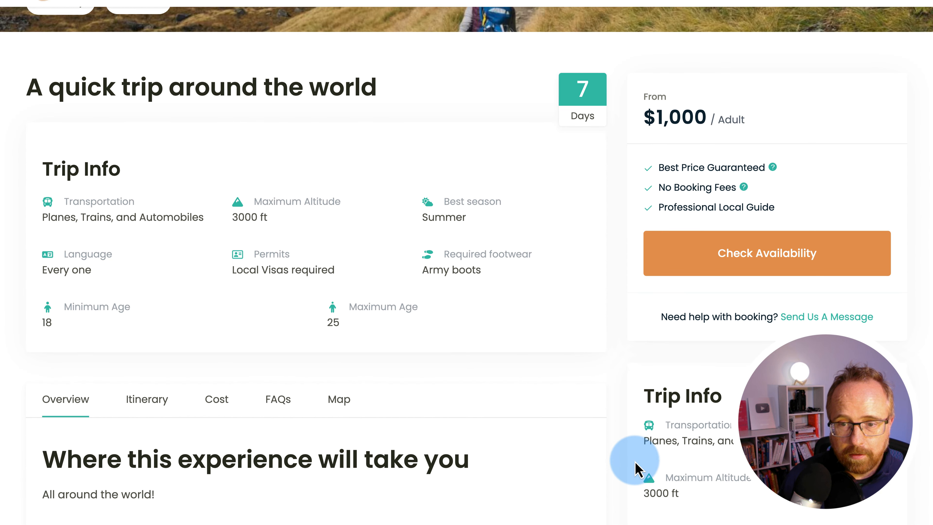
pyautogui.scroll(-3, 637, 445)
pyautogui.scroll(-2, 679, 245)
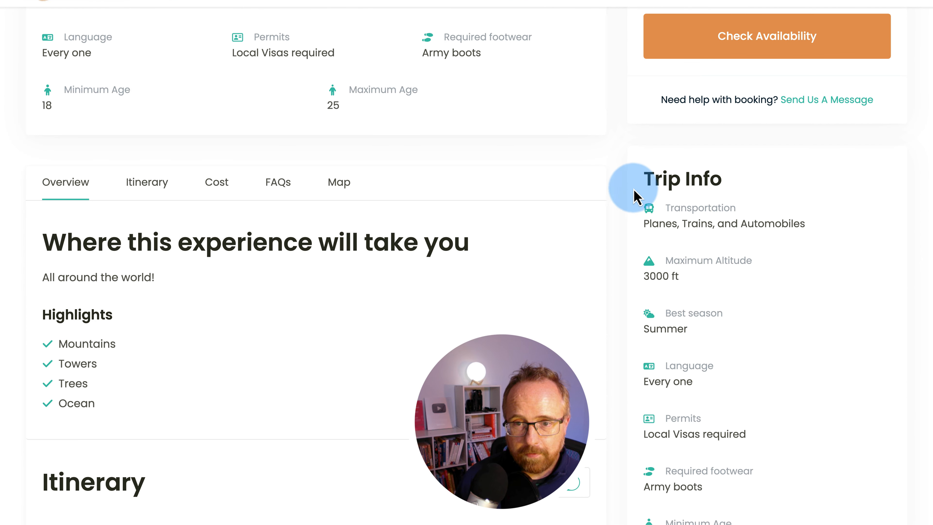
pyautogui.moveTo(637, 195); pyautogui.dragTo(784, 382)
pyautogui.scroll(-14, 782, 376)
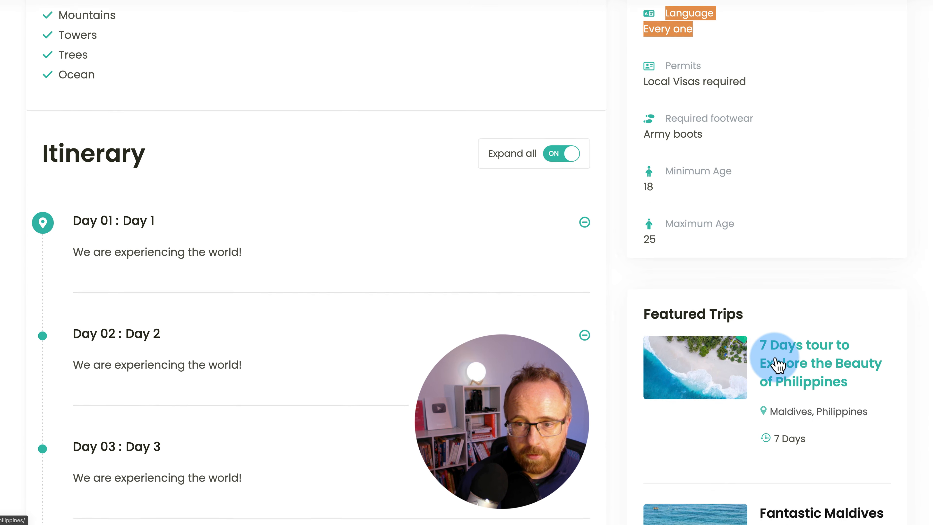
pyautogui.moveTo(646, 69); pyautogui.dragTo(874, 441)
pyautogui.click(827, 220)
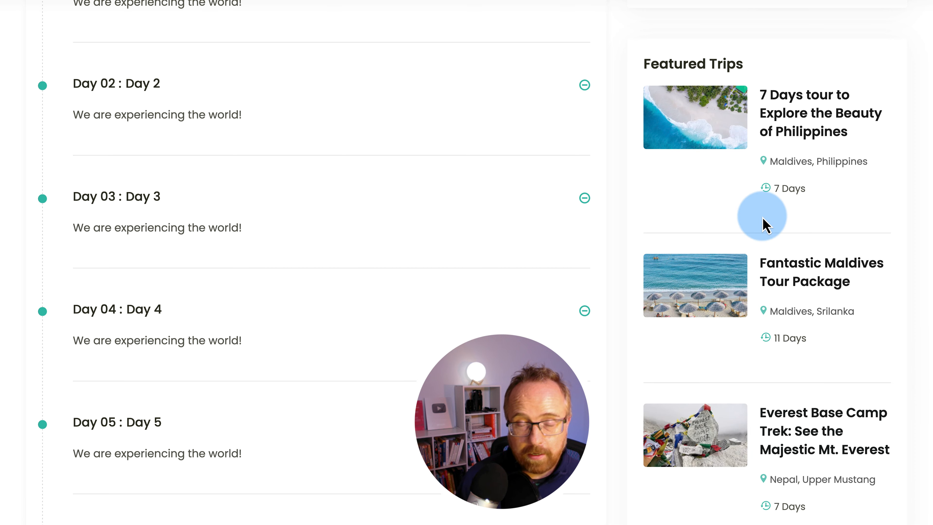
pyautogui.scroll(-6, 753, 216)
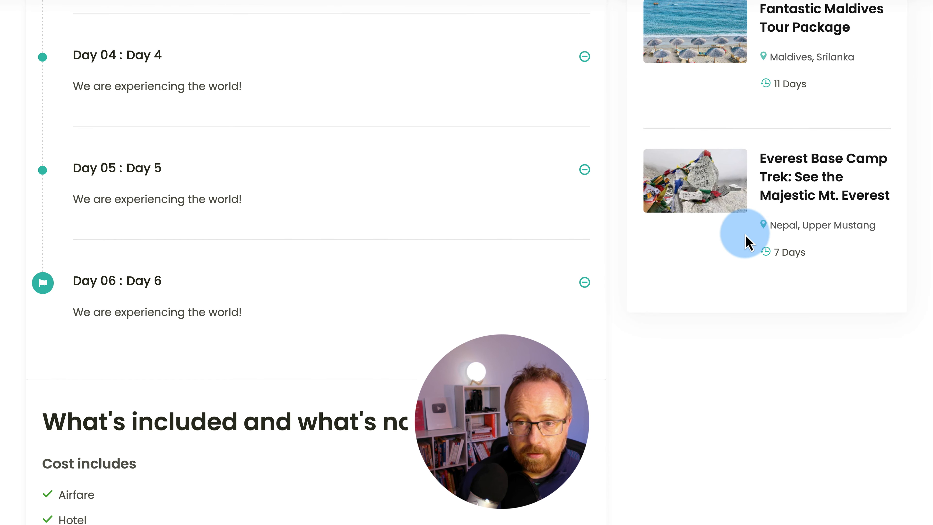
pyautogui.scroll(12, 739, 259)
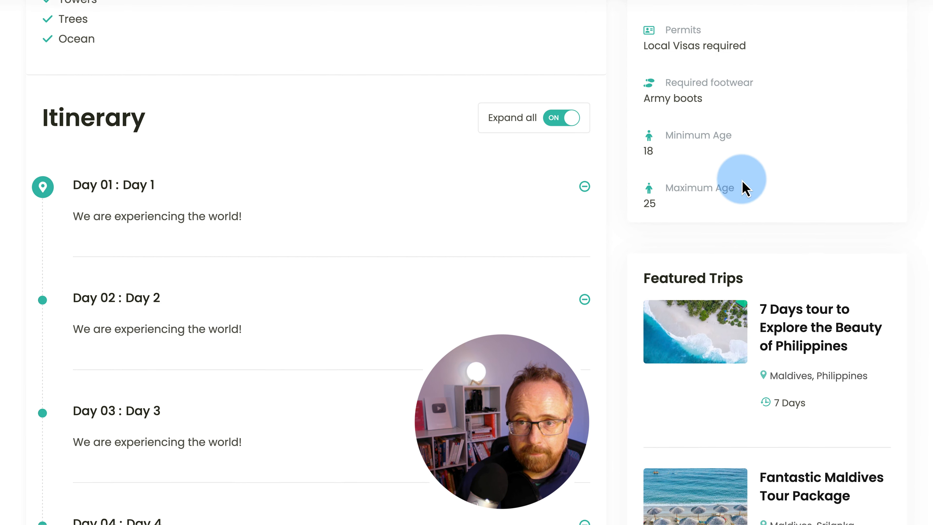
pyautogui.scroll(12, 743, 183)
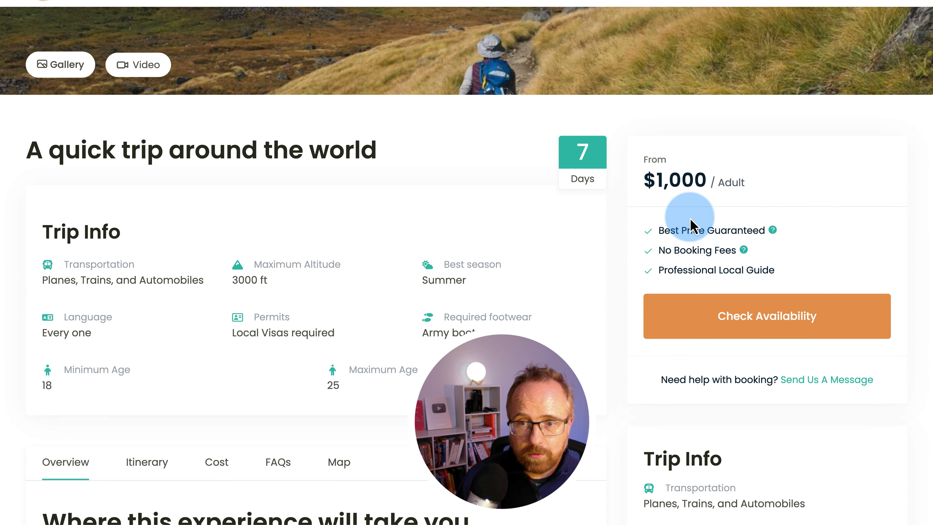
# Step: Choose October 28 as the trip start date in the booking calendar
pyautogui.click(794, 327)
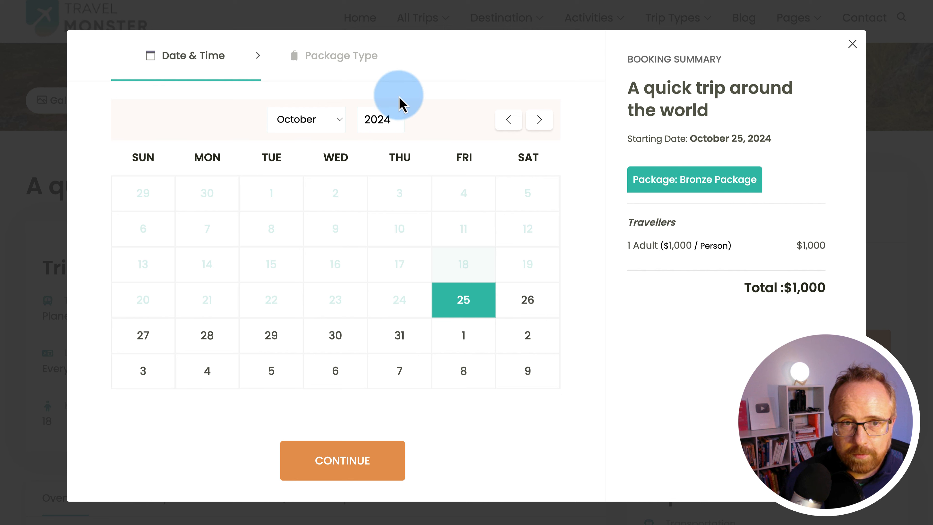
pyautogui.click(540, 312)
pyautogui.click(148, 351)
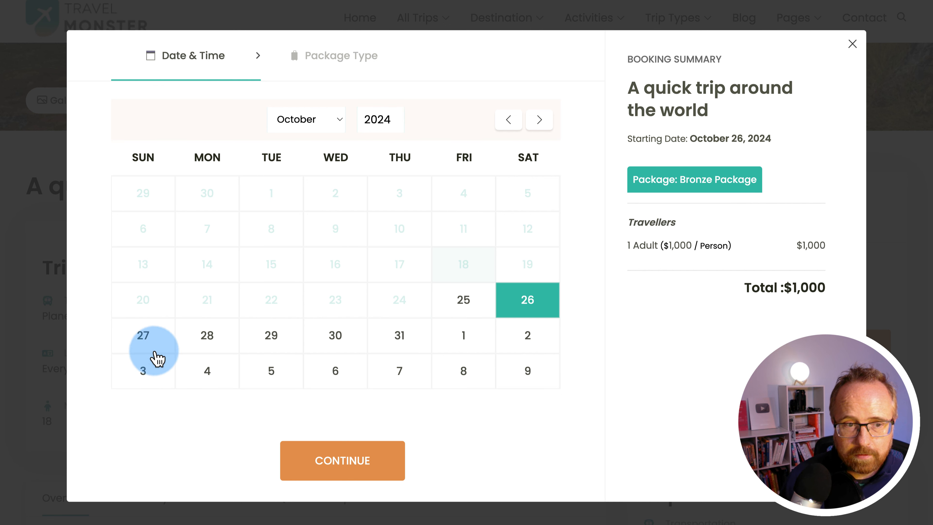
pyautogui.click(216, 347)
pyautogui.click(322, 474)
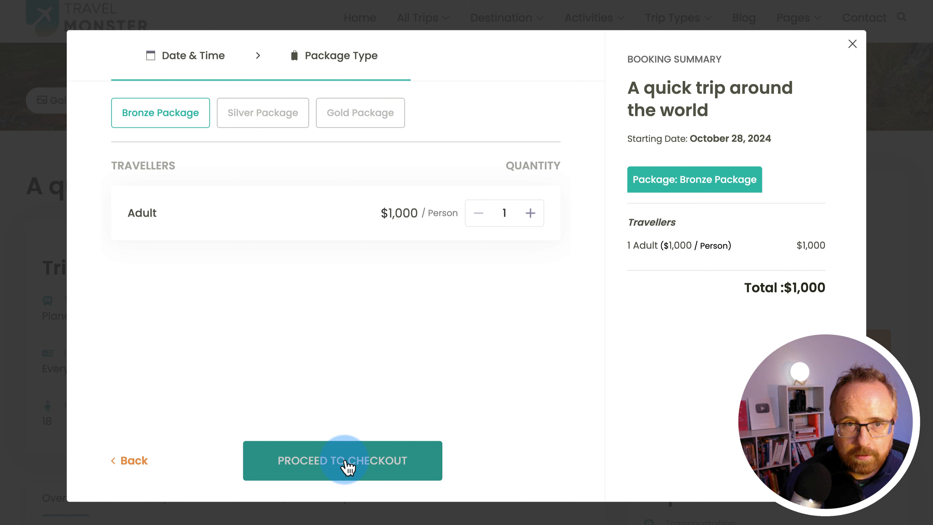
# Step: Compare the Silver, Gold and Bronze packages and raise the Bronze adult count
pyautogui.click(251, 123)
pyautogui.click(352, 123)
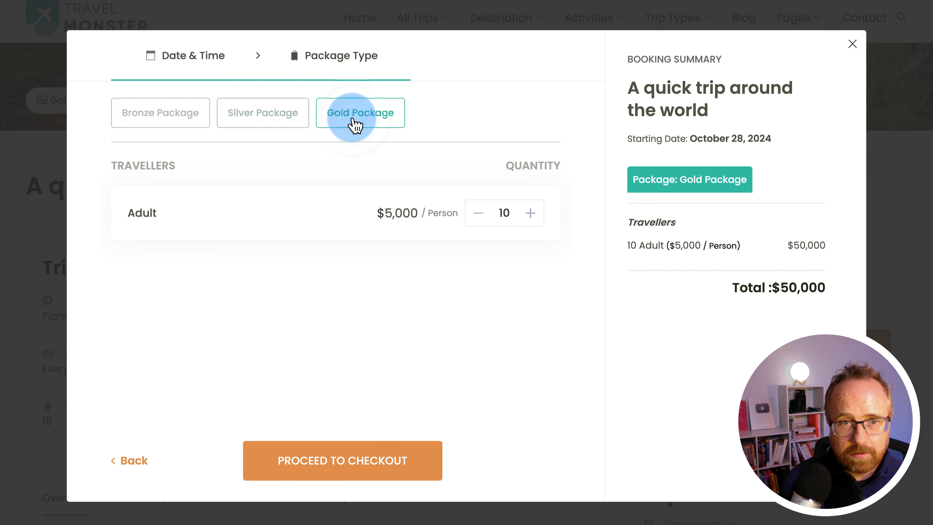
pyautogui.click(189, 112)
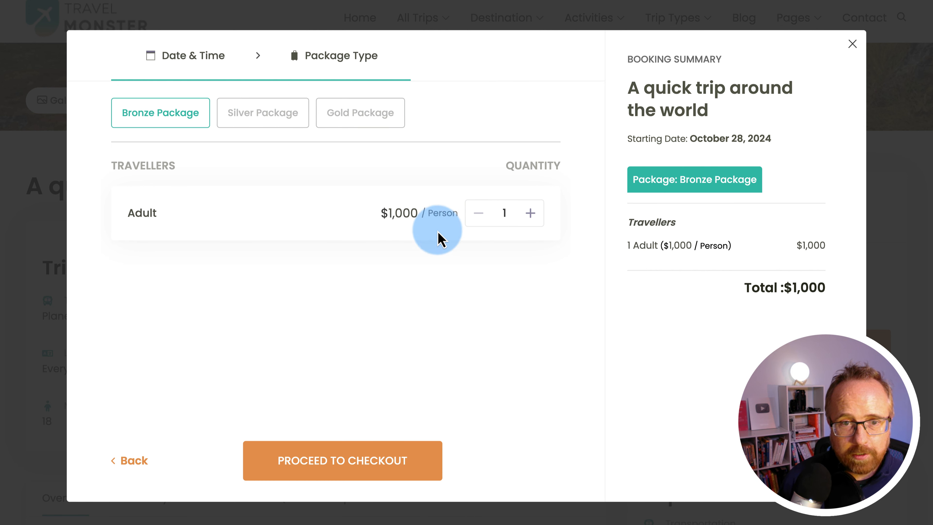
pyautogui.moveTo(389, 213); pyautogui.dragTo(515, 214)
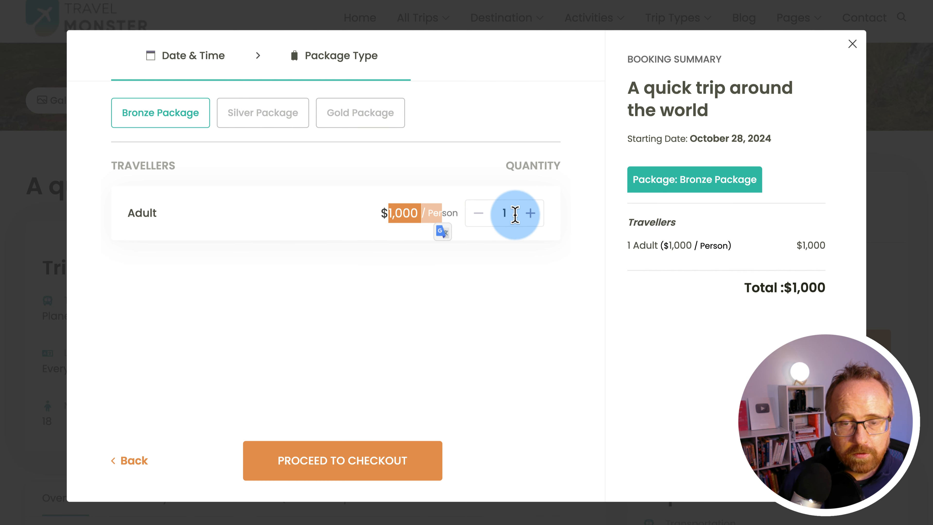
pyautogui.click(531, 215)
pyautogui.click(479, 215)
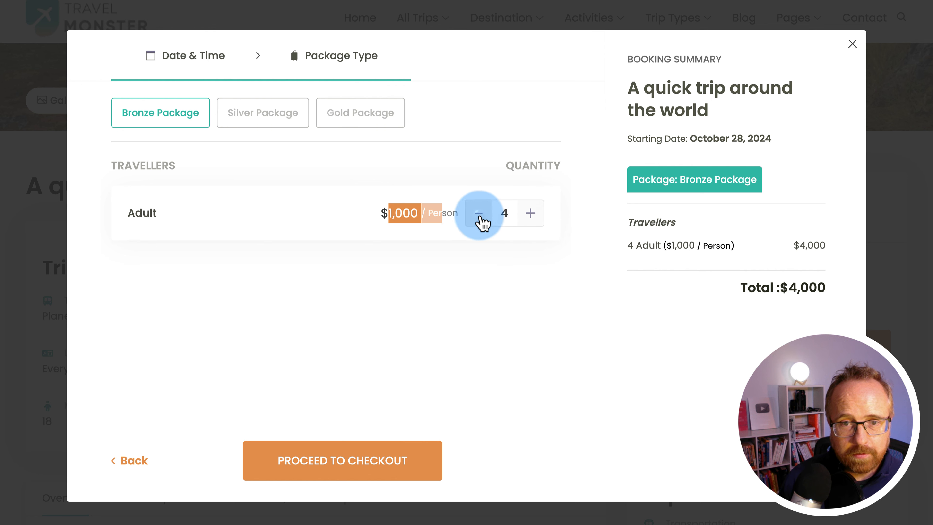
pyautogui.click(531, 215)
pyautogui.click(530, 215)
pyautogui.click(530, 215)
# Step: Book the Gold Package for 10 adults and proceed to checkout
pyautogui.click(289, 123)
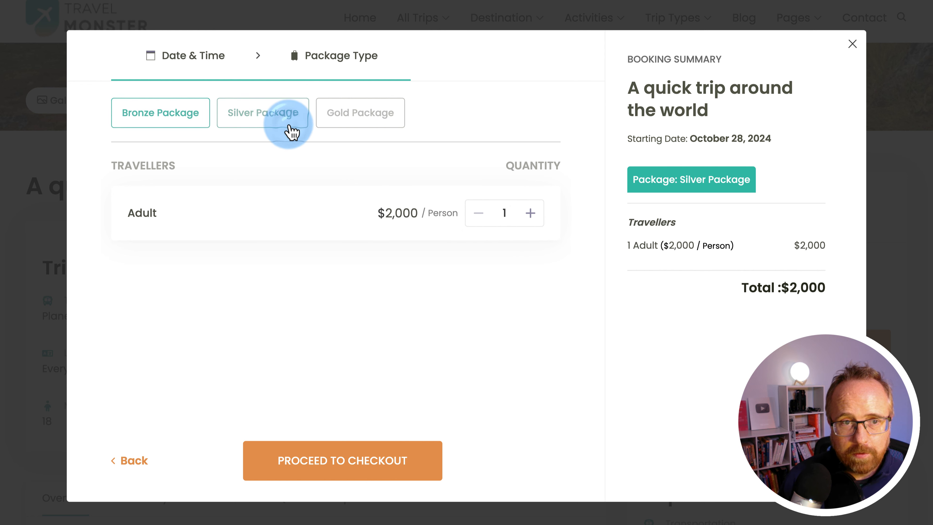
pyautogui.click(530, 215)
pyautogui.click(478, 217)
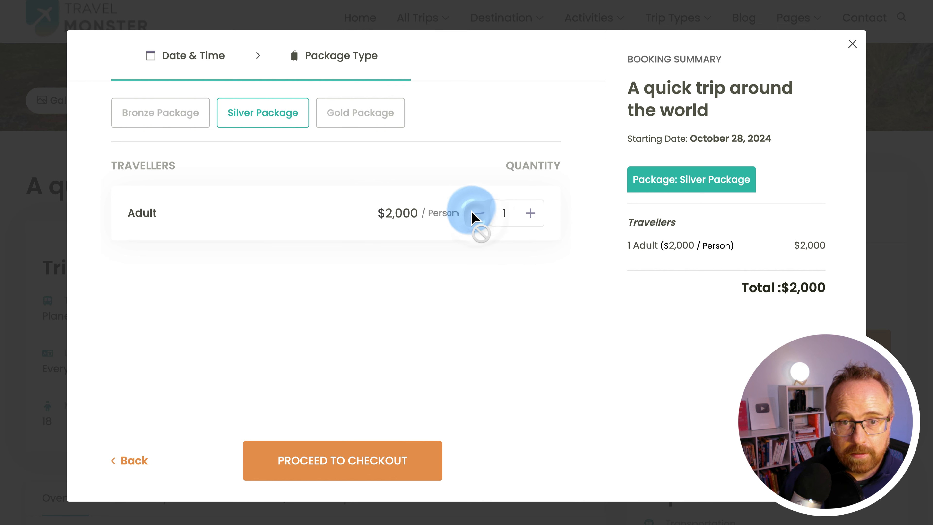
pyautogui.click(369, 114)
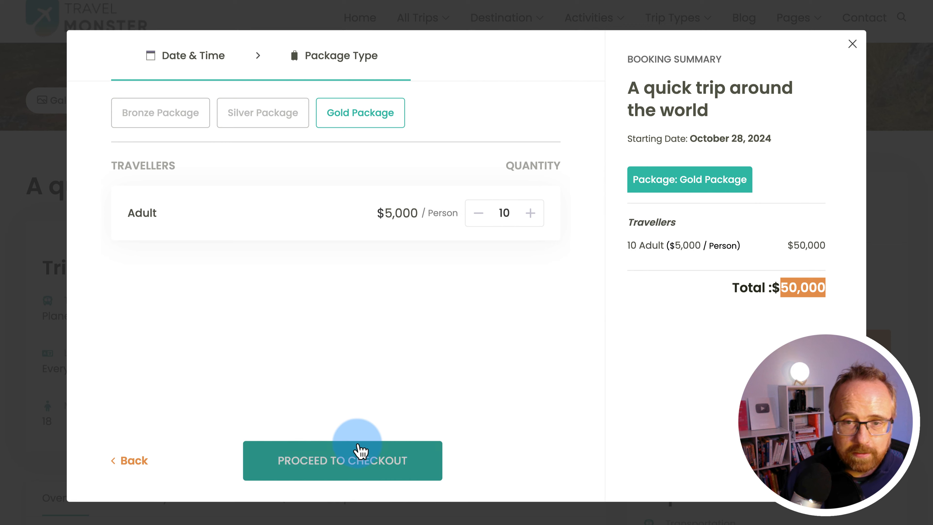
pyautogui.click(391, 464)
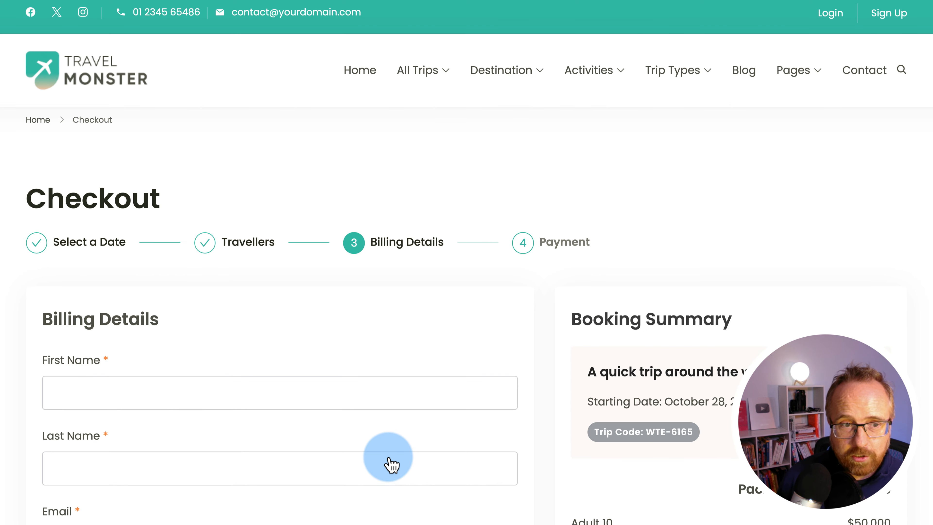
# Step: Complete the billing details with Book Now Pay Later, accept the terms and book
pyautogui.scroll(-5, 61, 388)
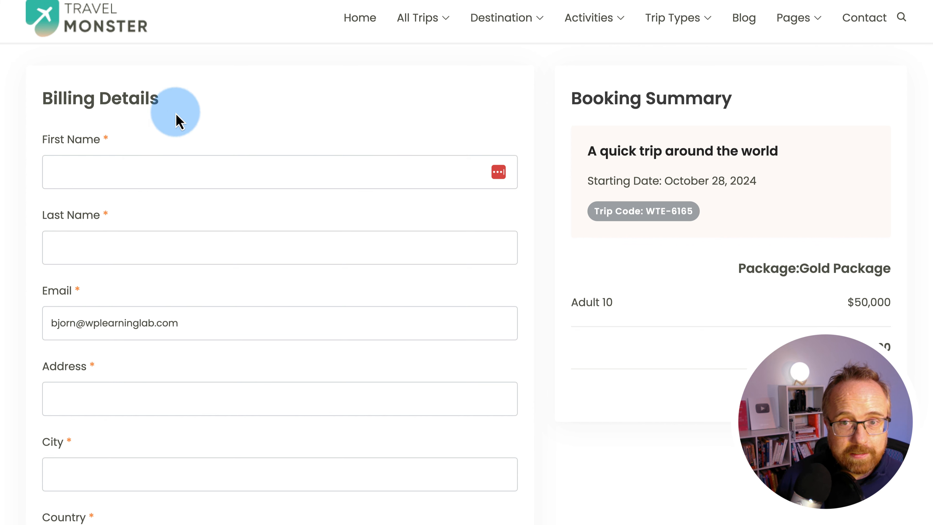
pyautogui.scroll(-10, 427, 444)
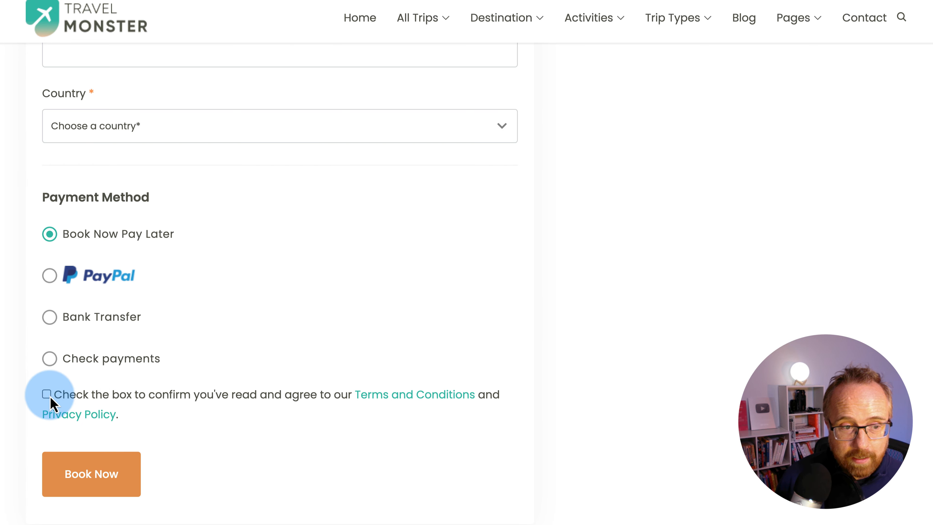
pyautogui.scroll(15, 714, 402)
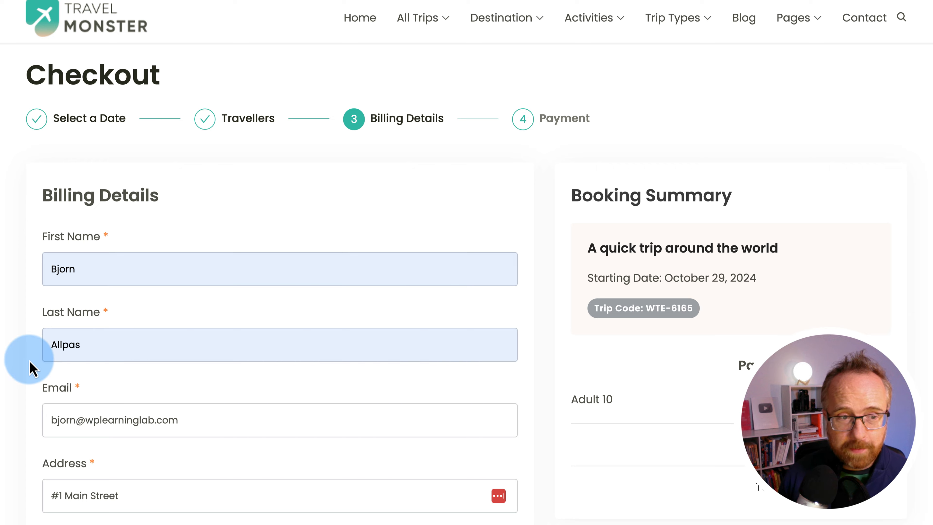
pyautogui.scroll(-5, 30, 366)
pyautogui.scroll(-5, 30, 366)
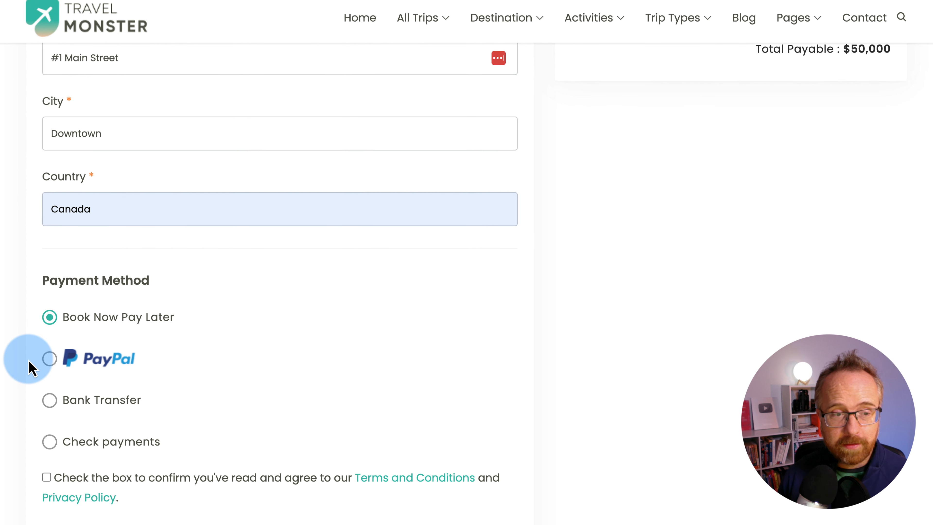
pyautogui.scroll(-1, 28, 360)
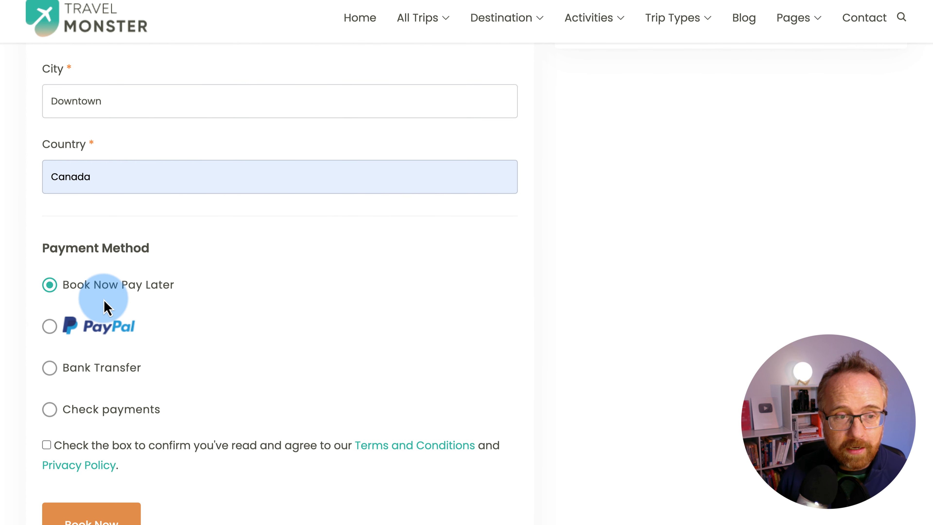
pyautogui.scroll(-2, 2, 419)
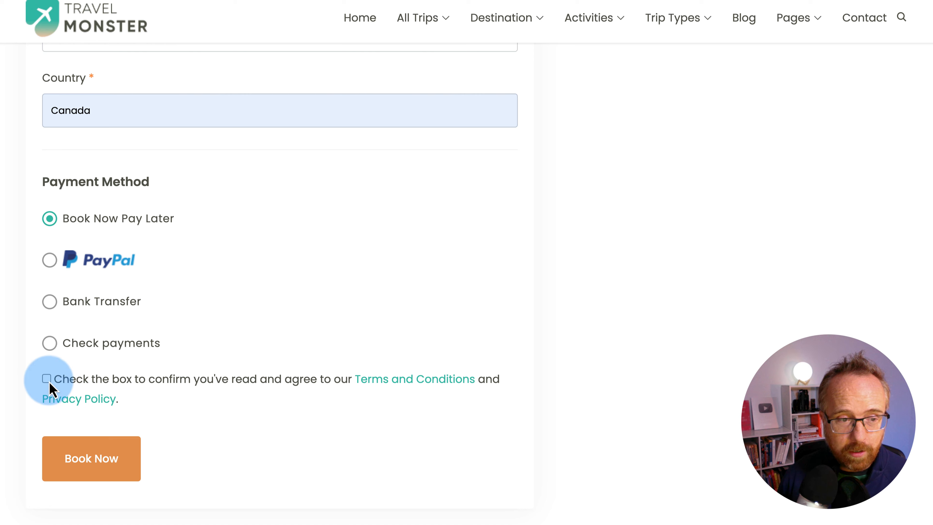
pyautogui.click(99, 472)
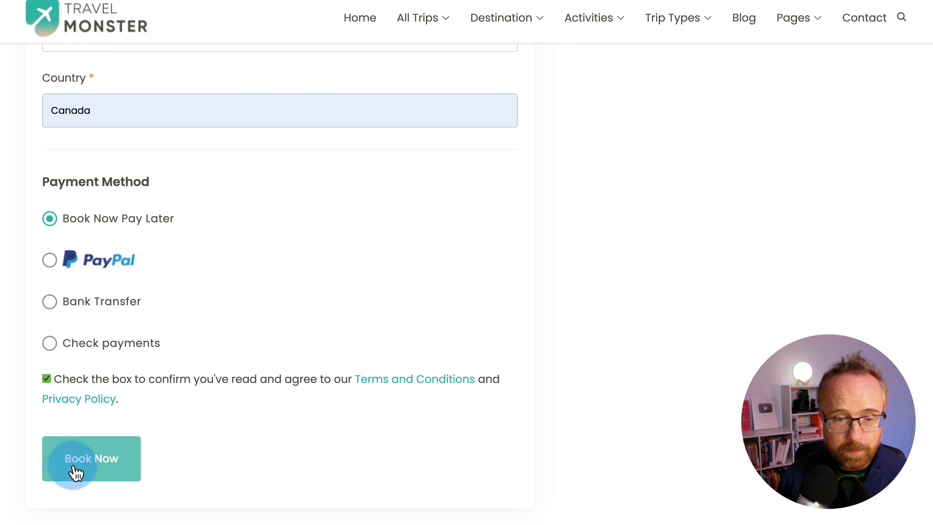
pyautogui.scroll(-5, 119, 308)
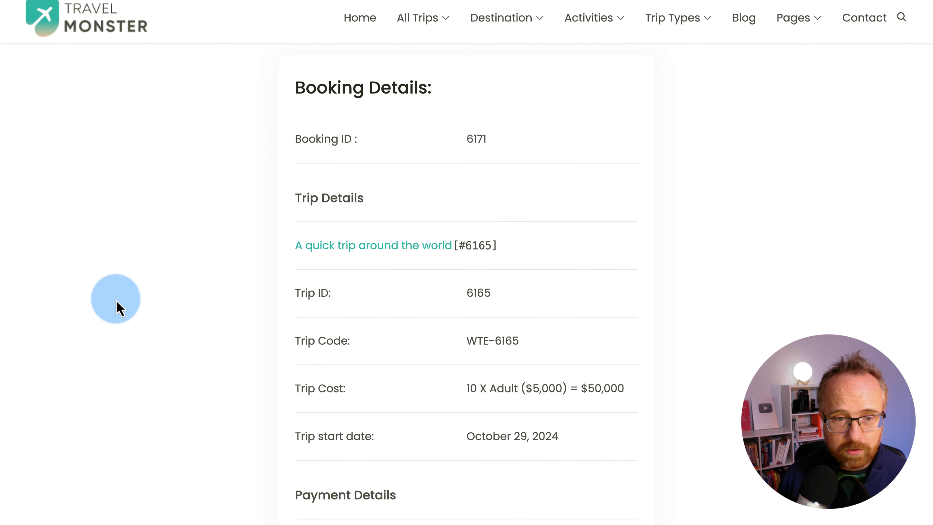
pyautogui.doubleClick(476, 139)
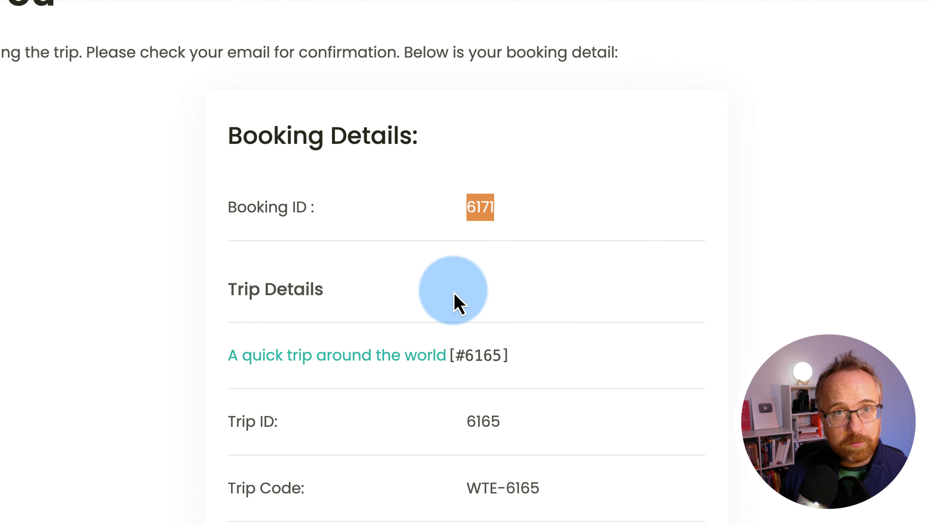
pyautogui.moveTo(504, 209); pyautogui.dragTo(448, 214)
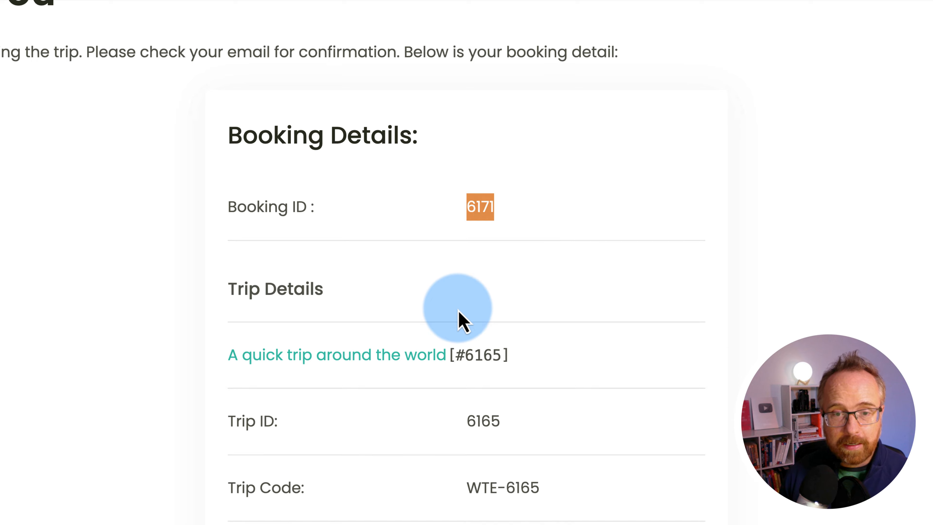
pyautogui.scroll(-4, 460, 320)
pyautogui.moveTo(501, 212); pyautogui.dragTo(469, 215)
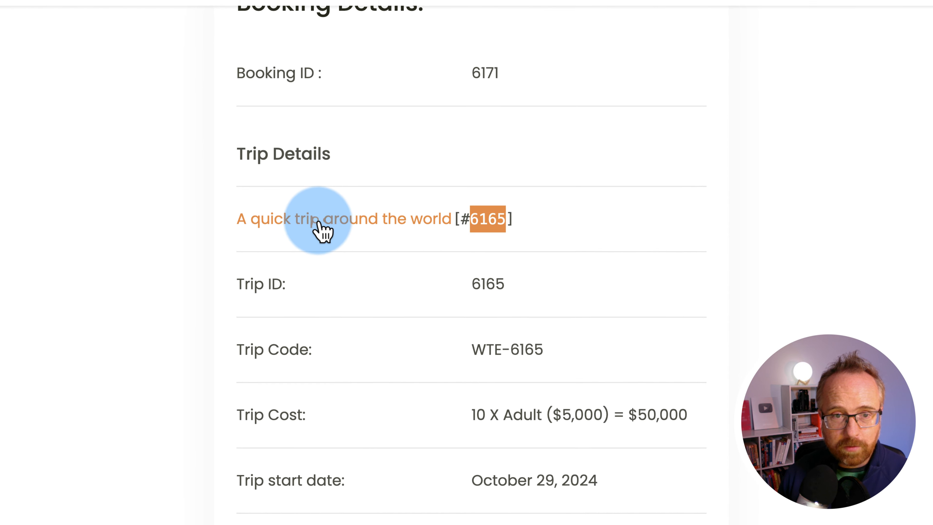
pyautogui.click(417, 284)
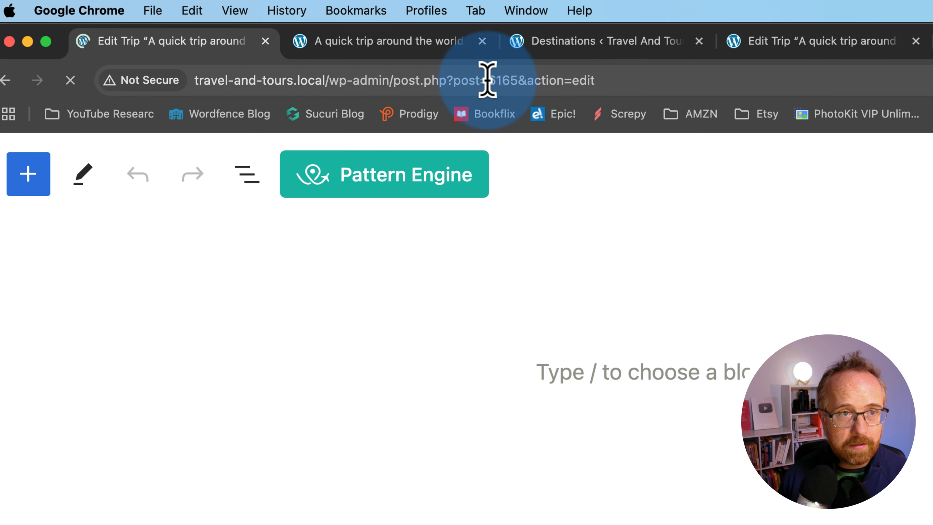
pyautogui.doubleClick(487, 80)
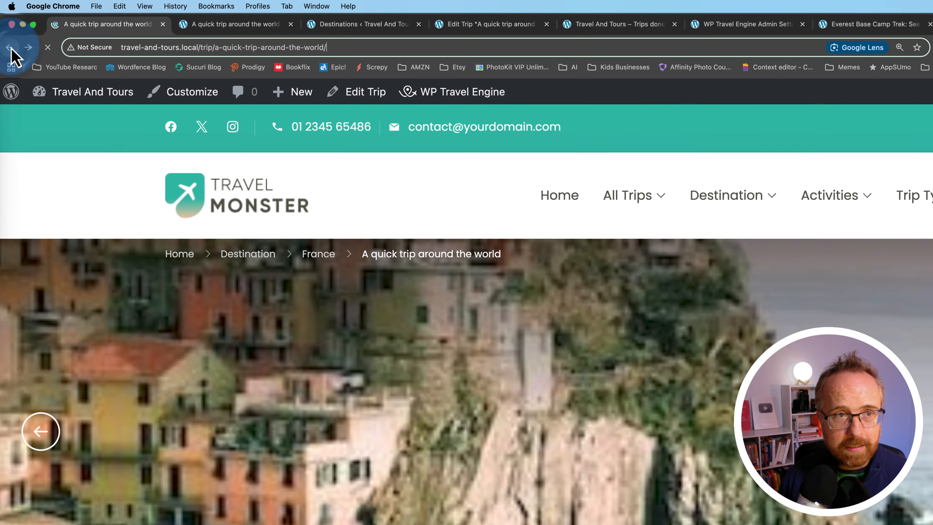
pyautogui.click(6, 80)
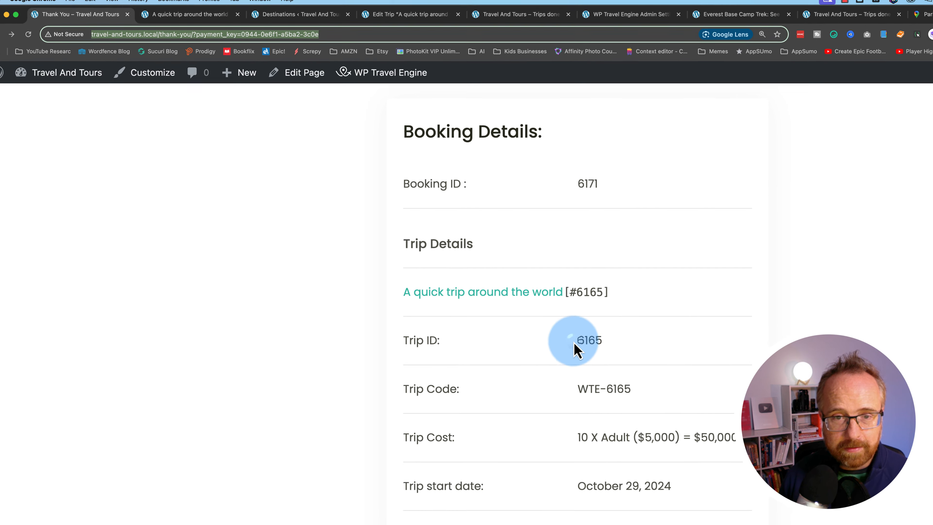
pyautogui.doubleClick(581, 345)
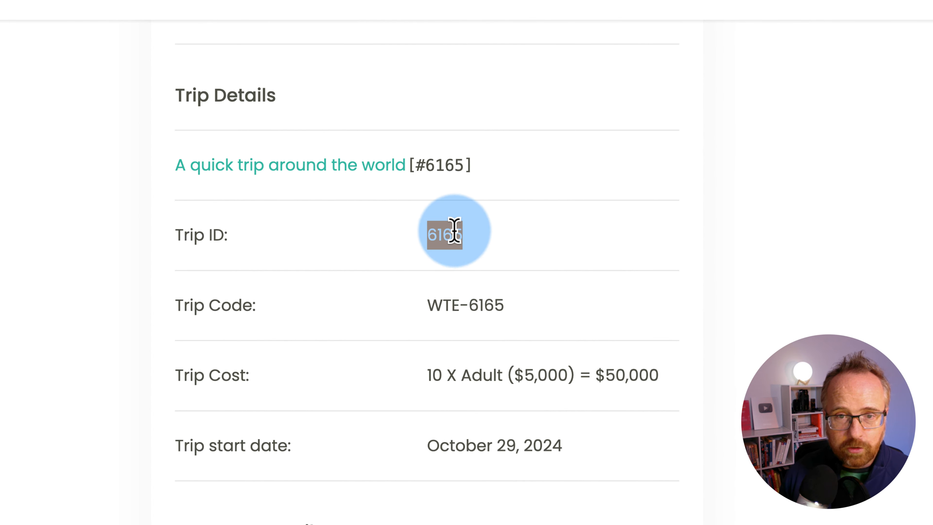
pyautogui.scroll(-1, 435, 292)
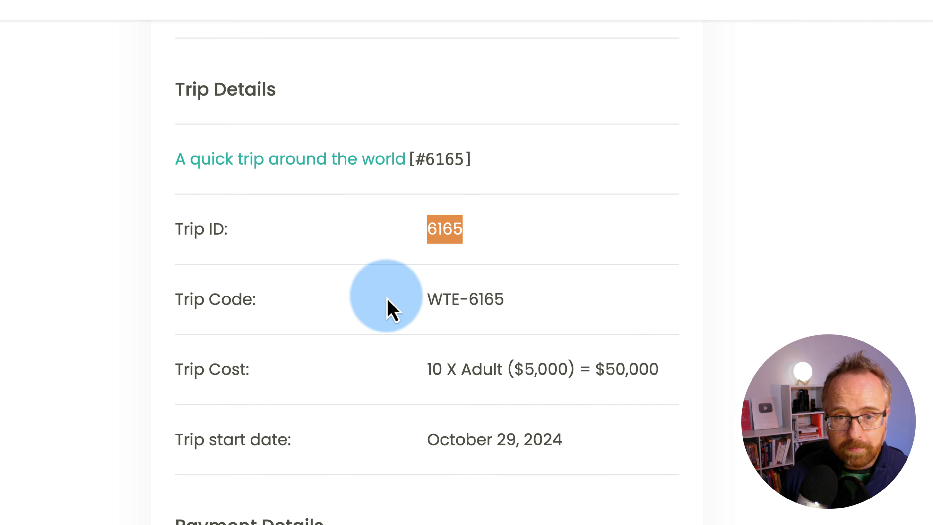
pyautogui.scroll(-1, 361, 390)
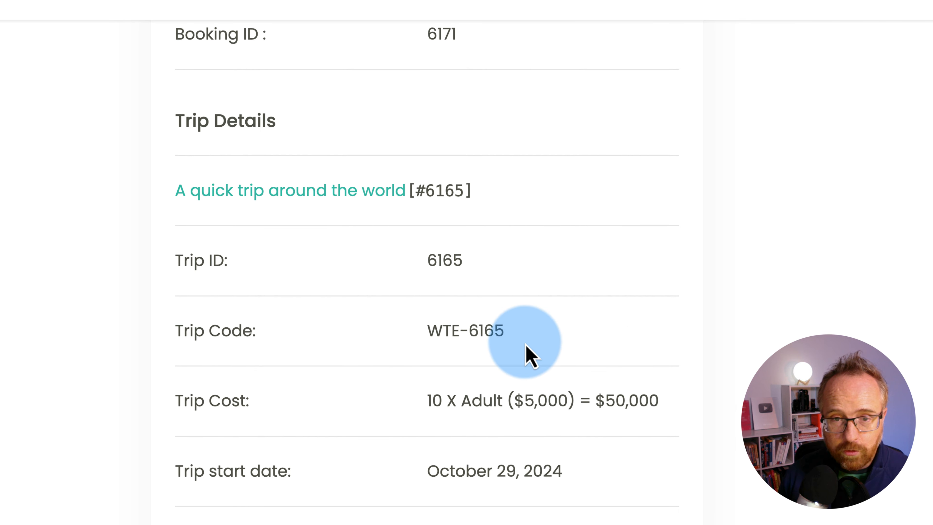
pyautogui.moveTo(525, 343); pyautogui.dragTo(427, 330)
pyautogui.scroll(-2, 427, 333)
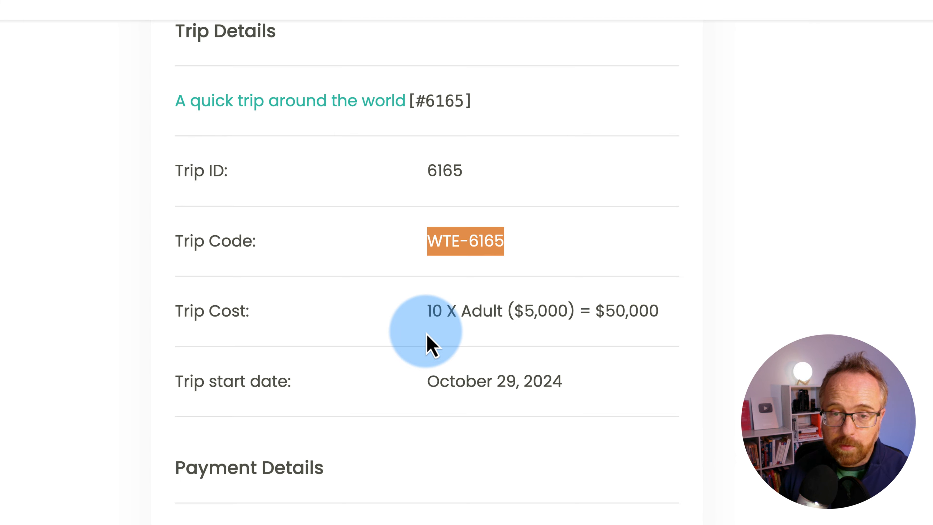
pyautogui.scroll(-6, 426, 358)
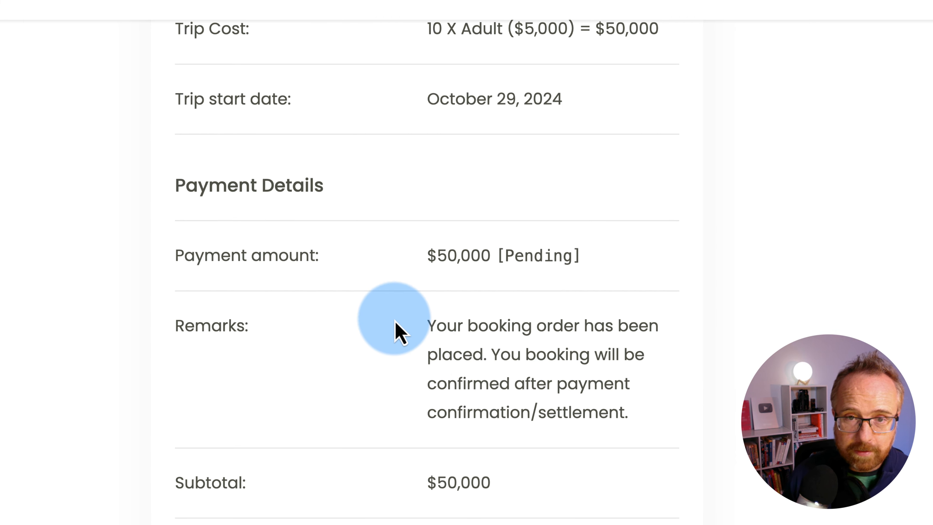
pyautogui.scroll(2, 626, 436)
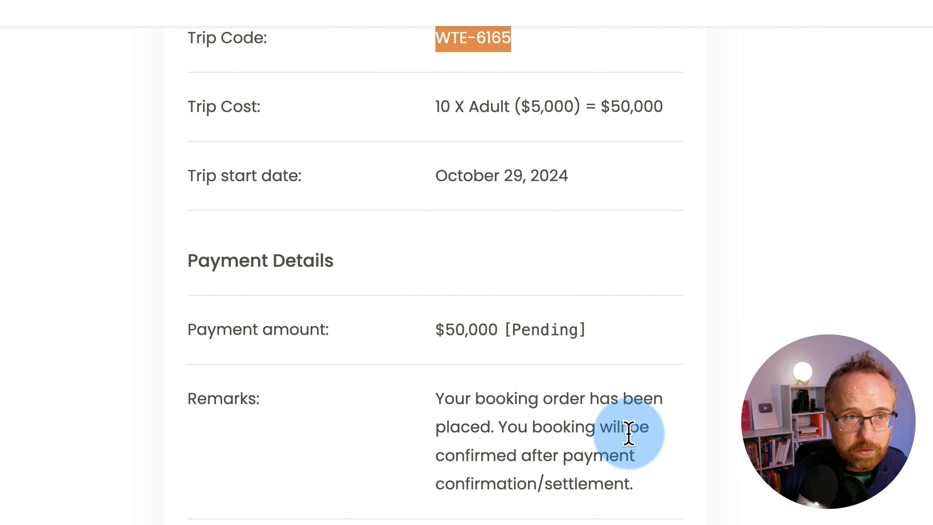
pyautogui.click(81, 149)
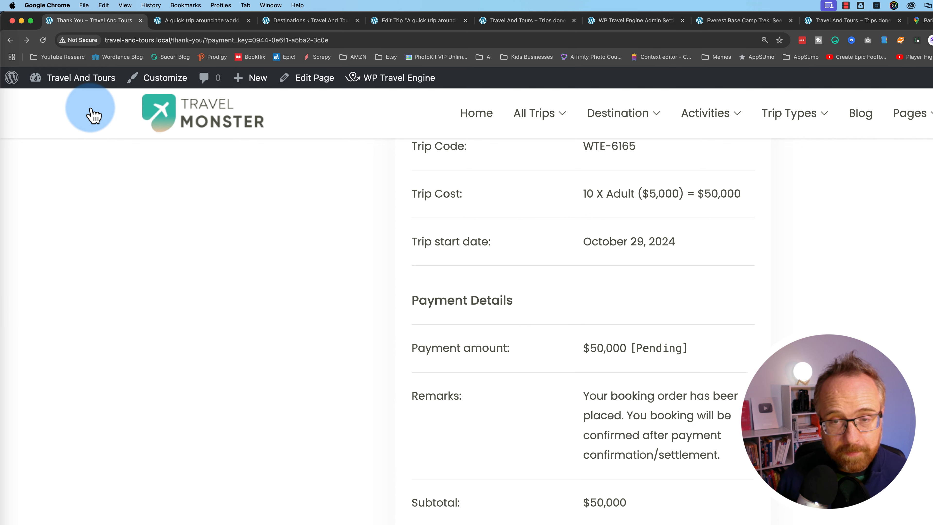
# Step: Open the WP Travel Engine Bookings list and the trip's booking
pyautogui.click(66, 83)
pyautogui.moveTo(41, 341)
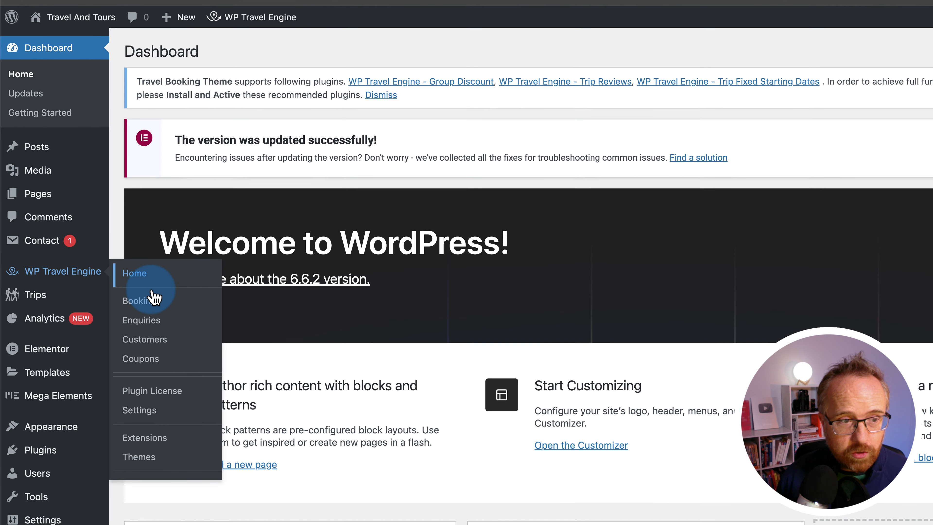
pyautogui.click(148, 303)
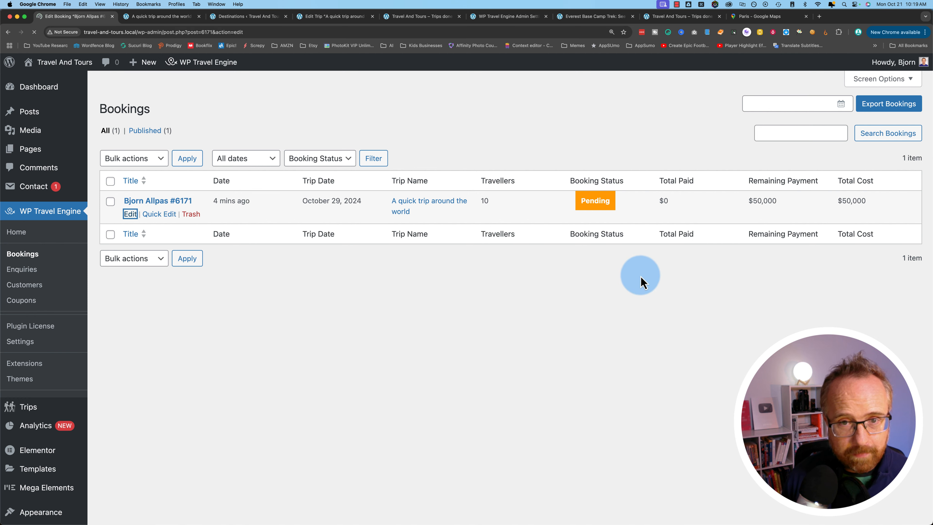
pyautogui.scroll(-3, 494, 333)
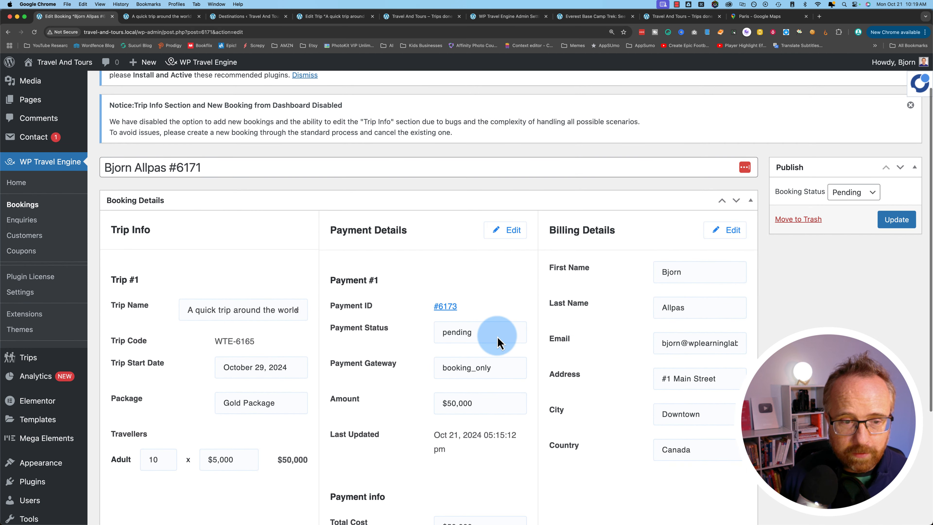
pyautogui.scroll(-5, 285, 386)
pyautogui.scroll(-5, 488, 385)
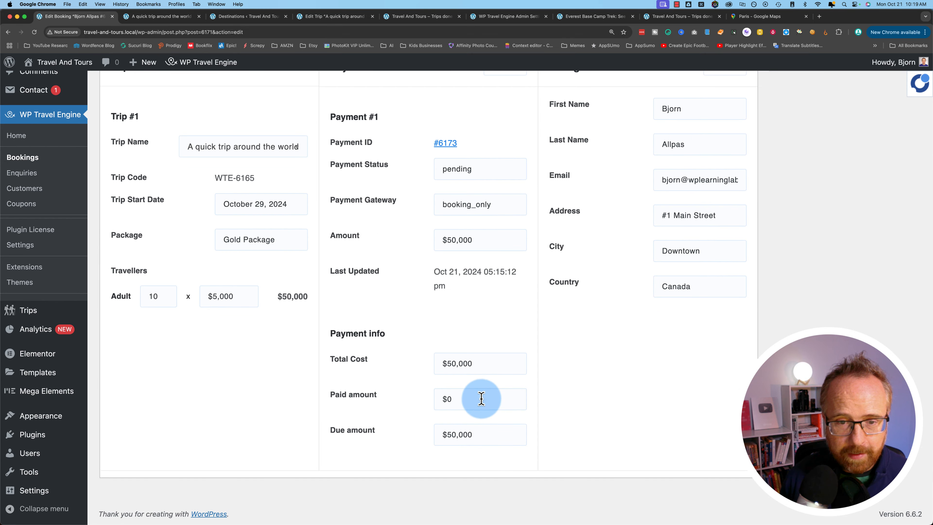
pyautogui.scroll(8, 418, 401)
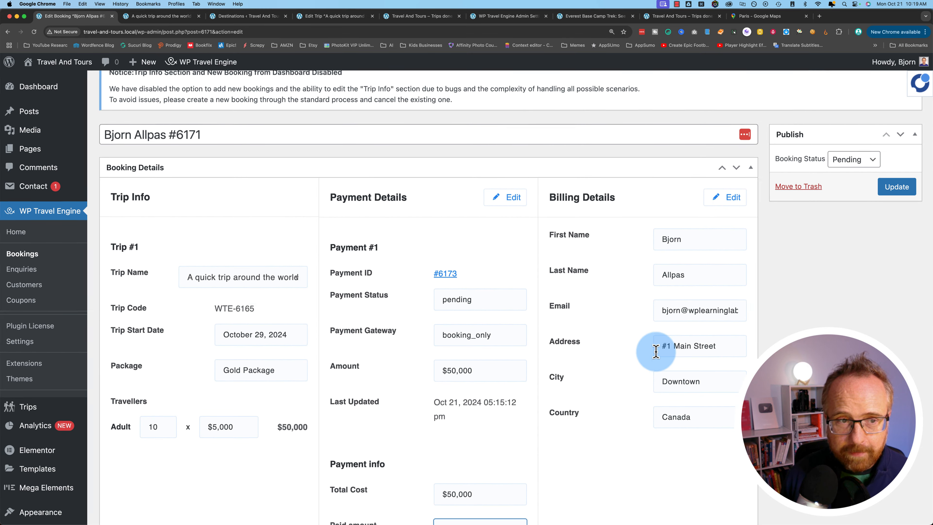
pyautogui.scroll(-4, 404, 184)
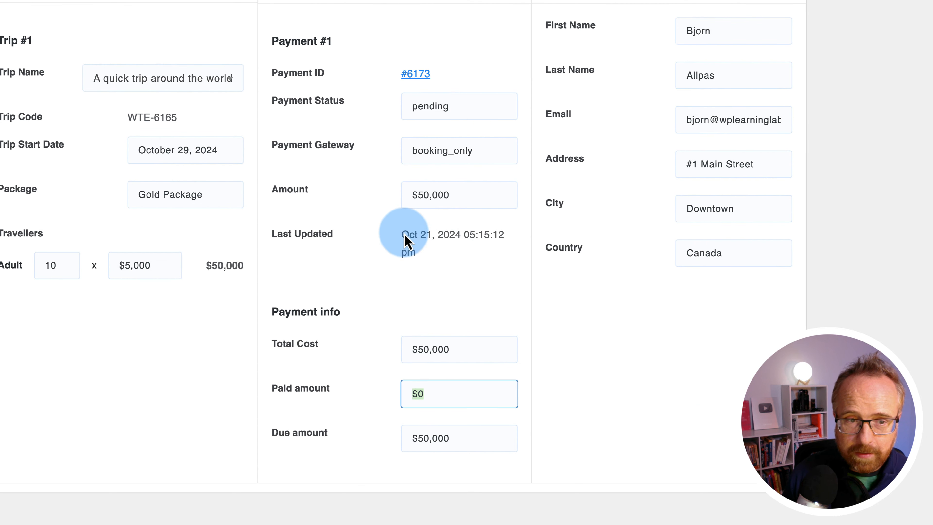
pyautogui.scroll(1, 398, 392)
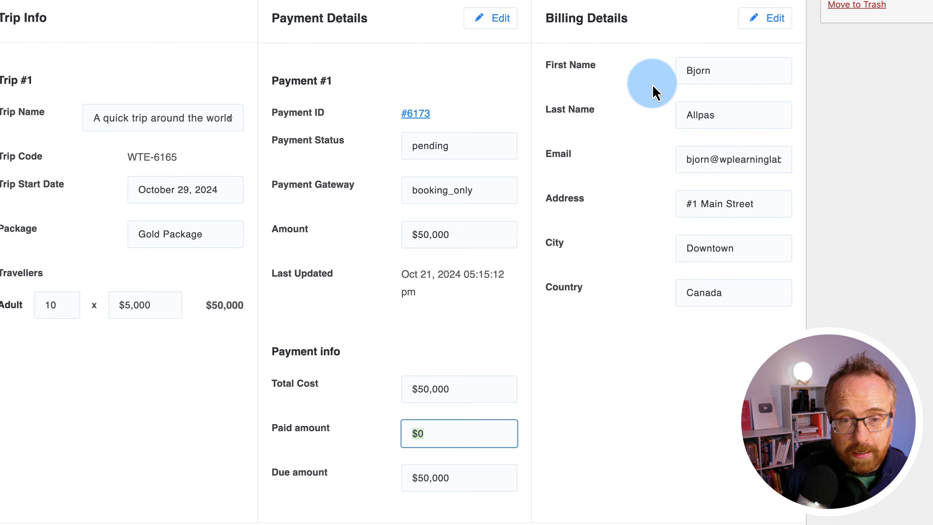
# Step: Set the booking's paid amount to 50000 and update it
pyautogui.click(893, 58)
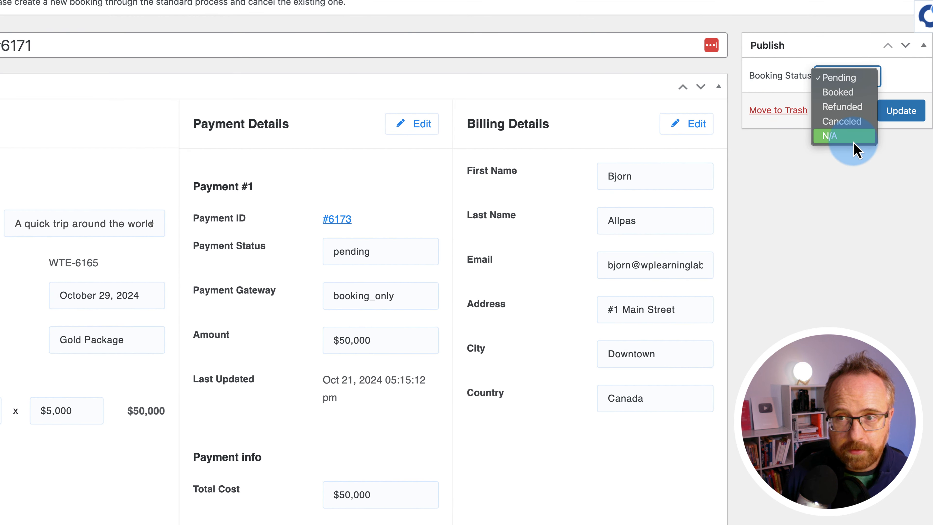
pyautogui.scroll(-4, 635, 343)
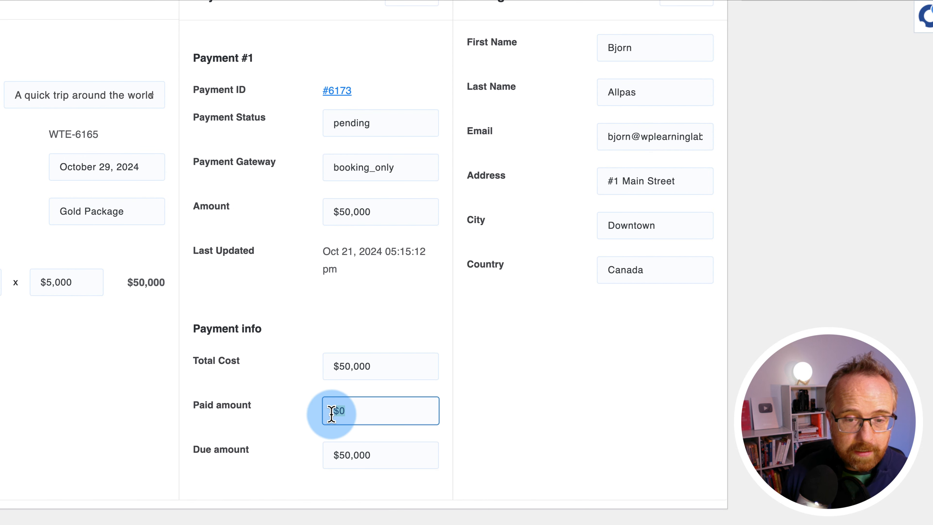
pyautogui.click(488, 364)
pyautogui.scroll(7, 487, 365)
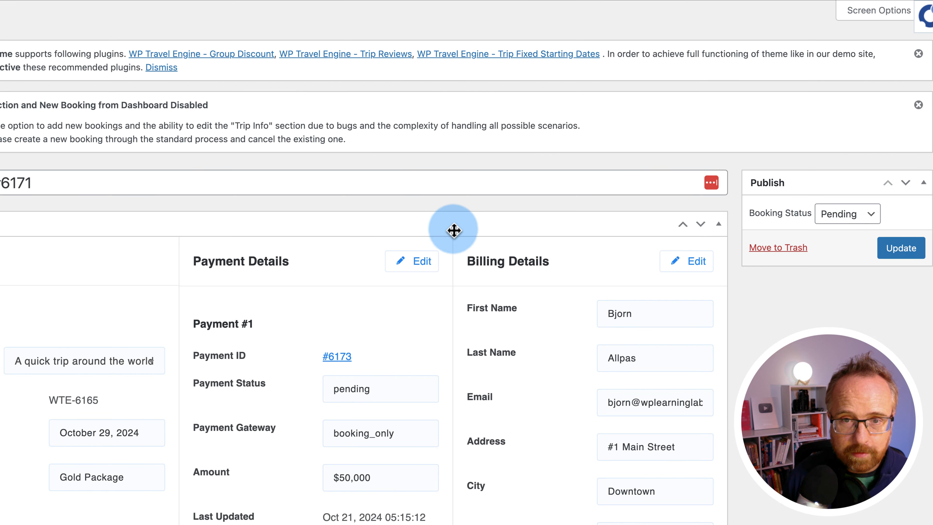
pyautogui.click(425, 261)
pyautogui.scroll(-7, 318, 418)
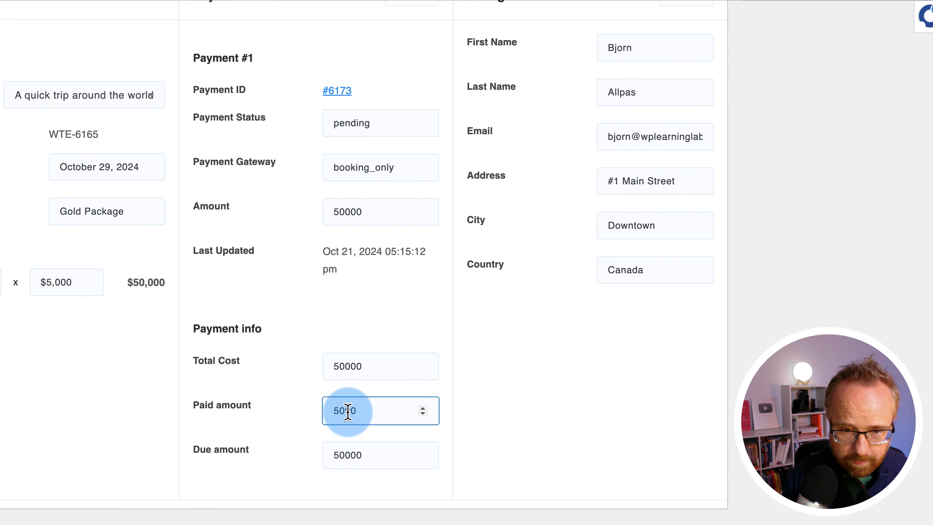
pyautogui.write('0')
pyautogui.scroll(7, 641, 435)
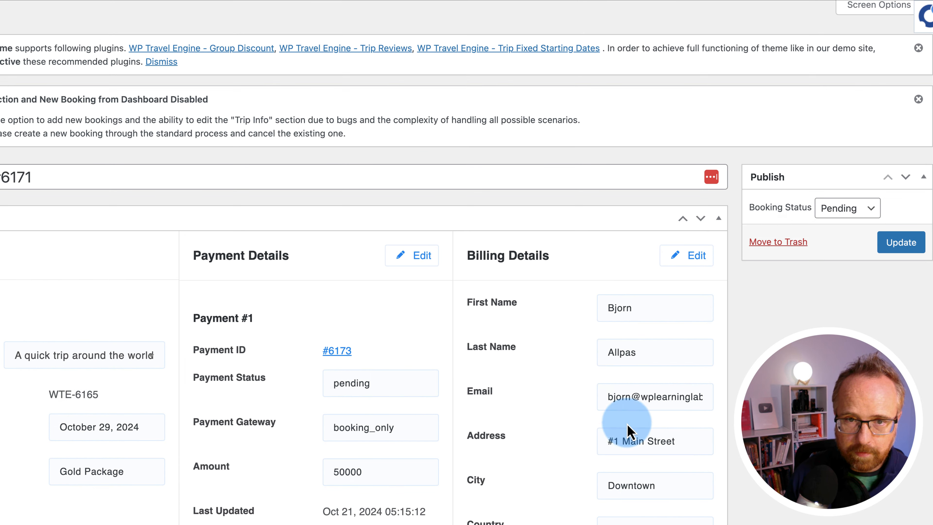
pyautogui.click(884, 245)
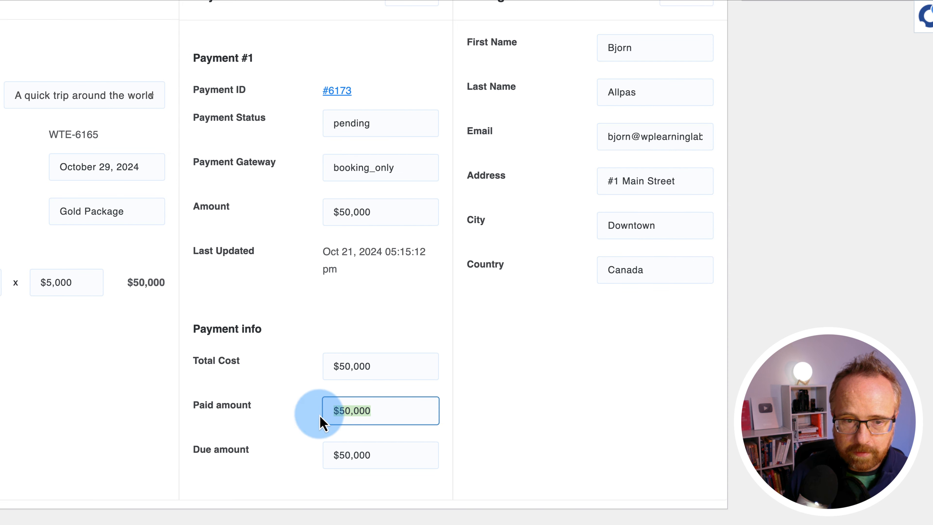
# Step: Change the booking status to Booked and update
pyautogui.scroll(8, 691, 365)
pyautogui.click(844, 253)
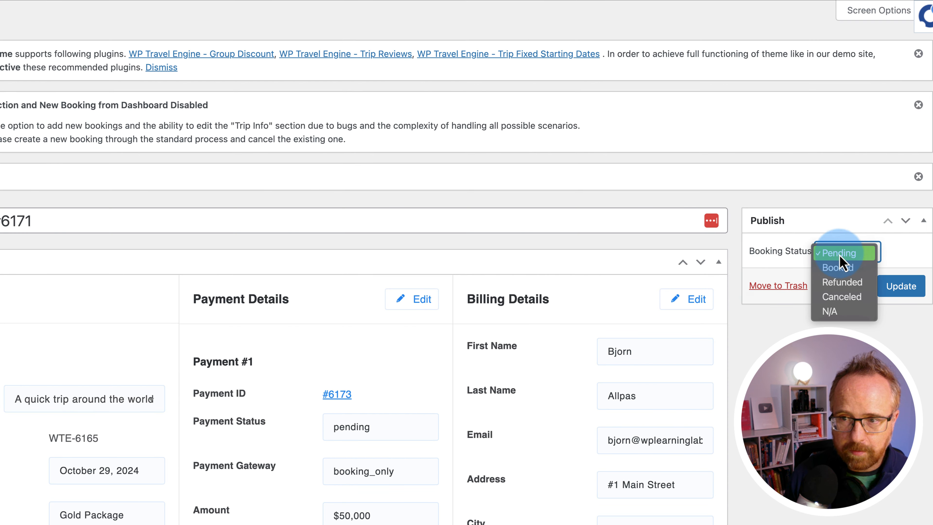
pyautogui.click(838, 266)
pyautogui.click(893, 290)
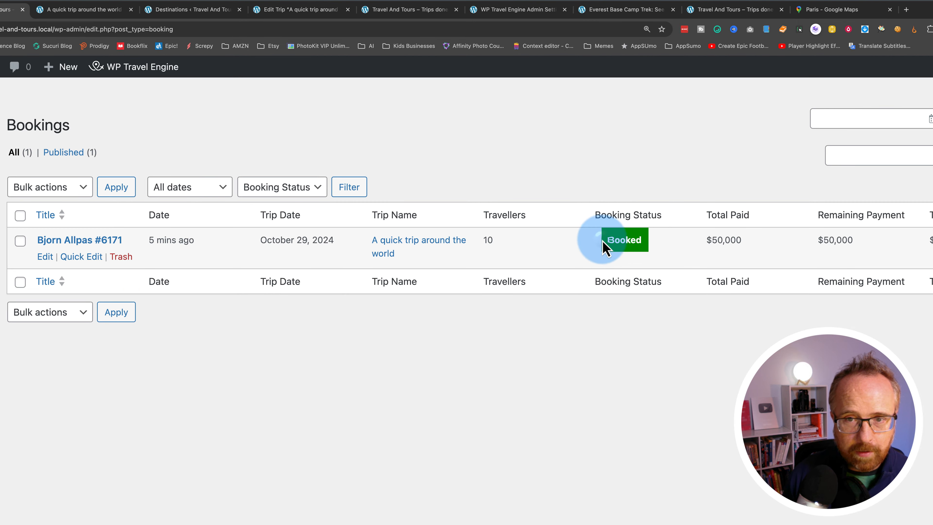
# Step: Open the Enquiries list, then go to the A quick trip around the world page and its enquiry form
pyautogui.click(24, 271)
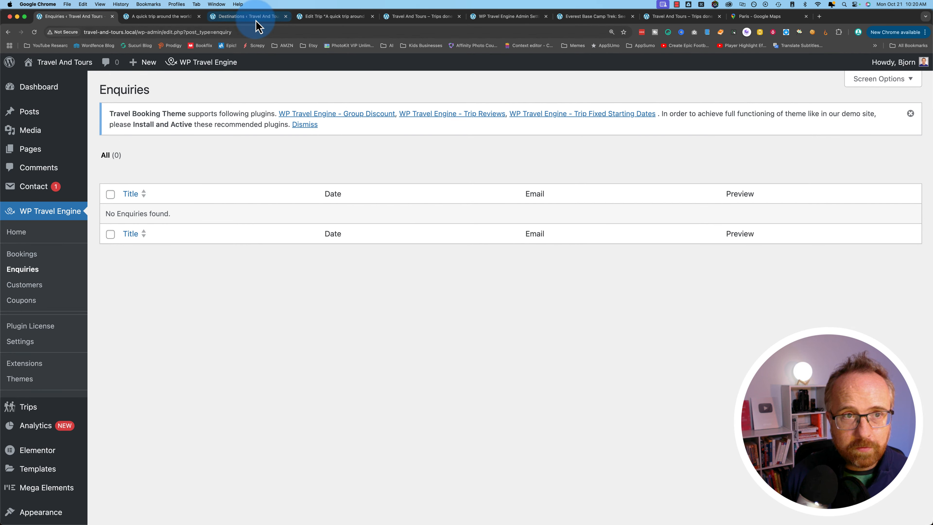
pyautogui.click(243, 17)
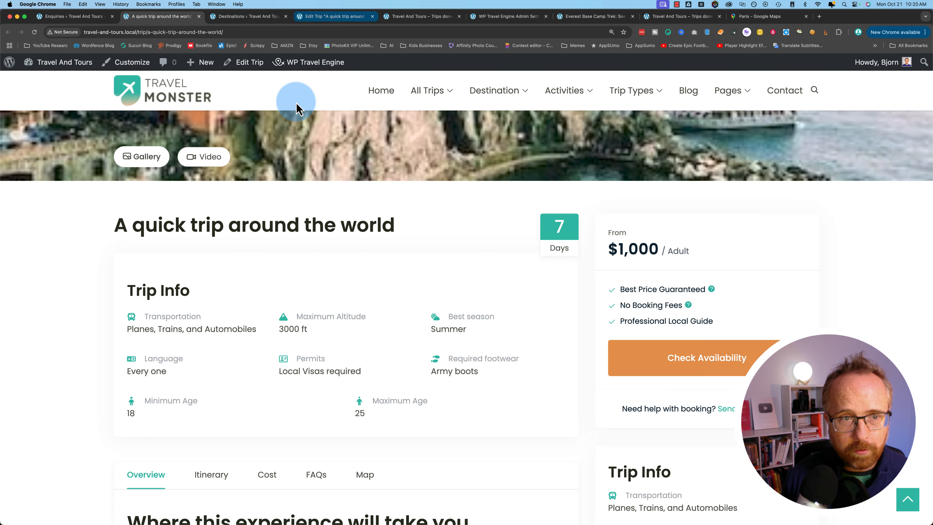
pyautogui.scroll(-15, 263, 283)
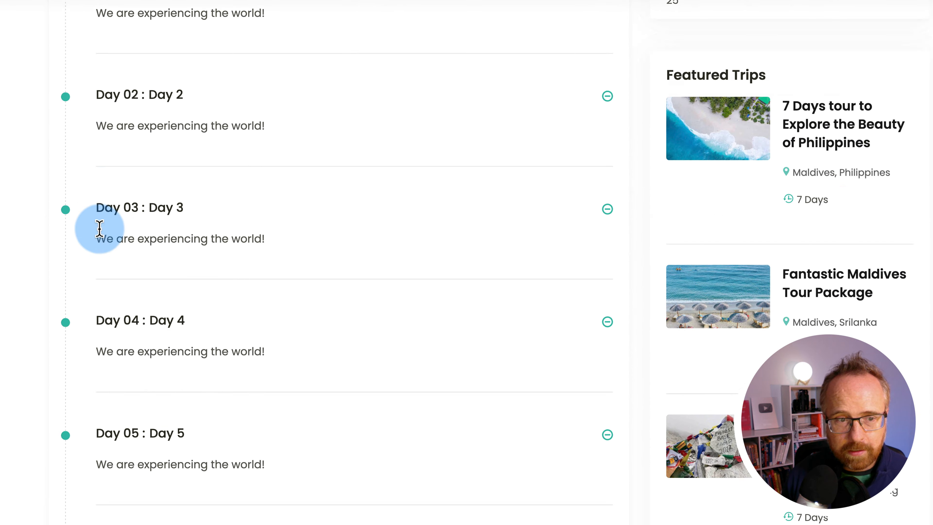
pyautogui.scroll(-15, 35, 250)
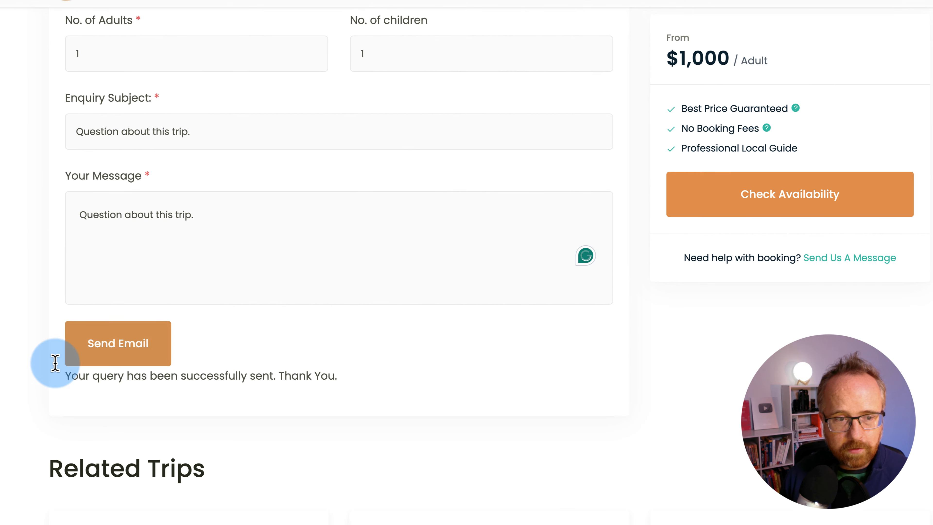
pyautogui.scroll(2, 68, 296)
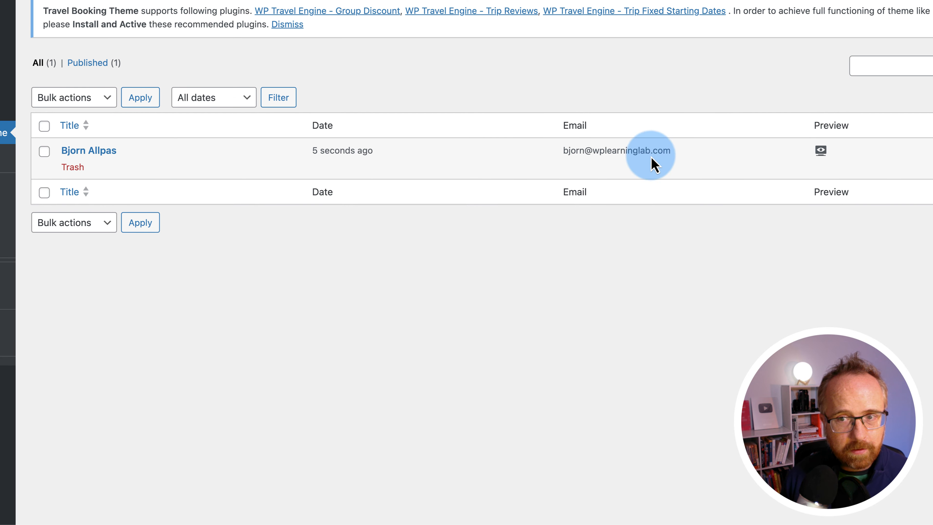
# Step: Open the received enquiry and review its details, including the enquirer's email field
pyautogui.click(105, 151)
pyautogui.moveTo(178, 152); pyautogui.dragTo(343, 411)
pyautogui.click(299, 429)
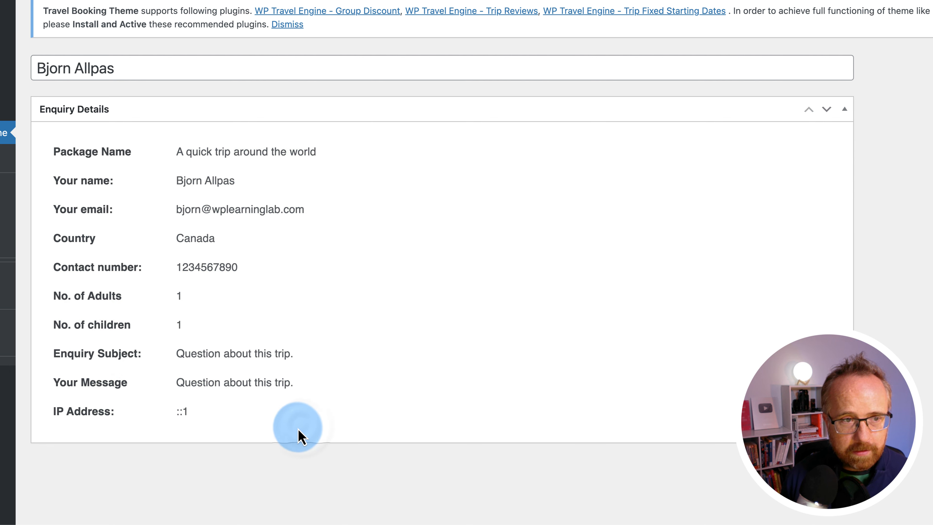
pyautogui.moveTo(316, 209); pyautogui.dragTo(184, 225)
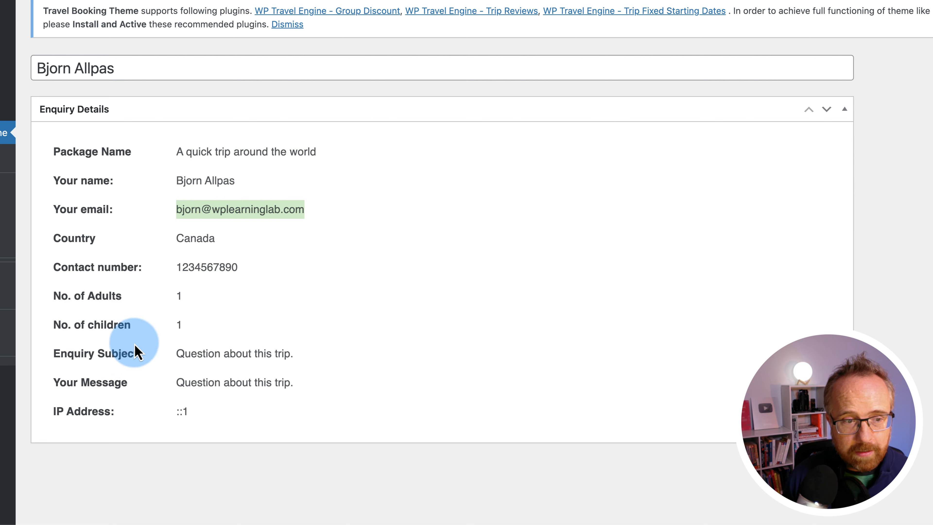
# Step: Check the customer's bookings count in Customers, then start a new coupon from Coupons
pyautogui.click(36, 226)
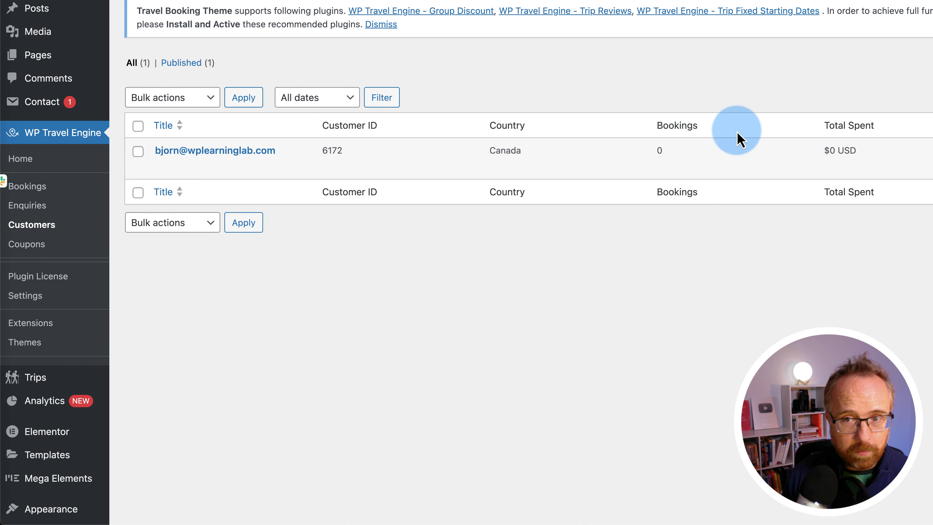
pyautogui.doubleClick(659, 151)
pyautogui.click(26, 245)
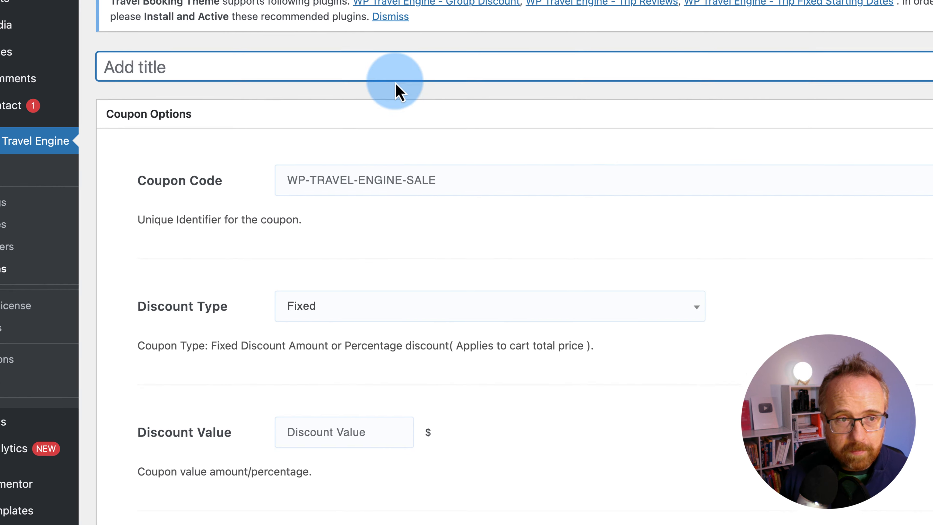
pyautogui.click(184, 69)
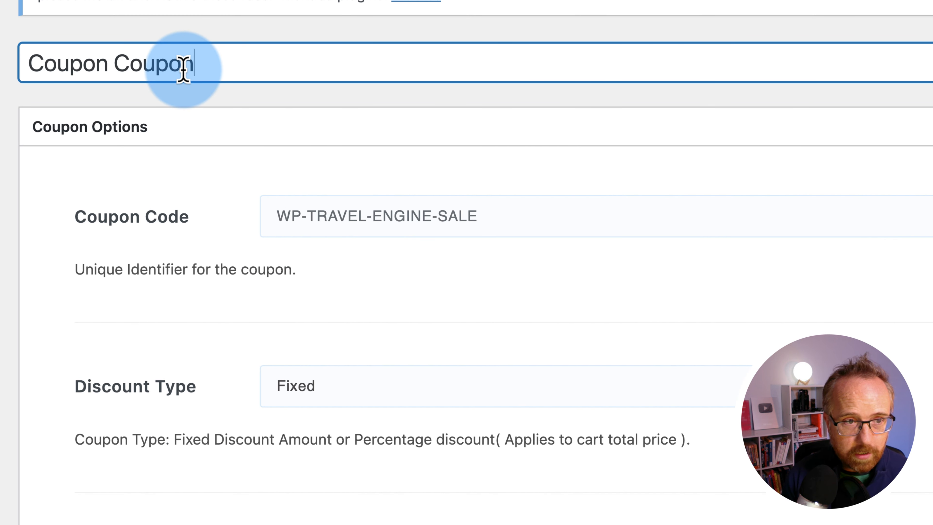
# Step: Edit the coupon code and set a percentage discount of 10
pyautogui.click(333, 212)
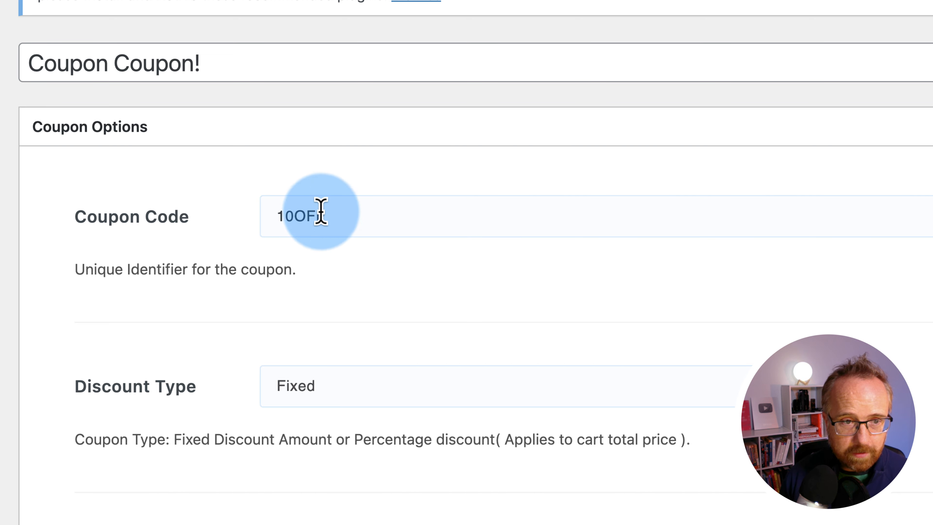
pyautogui.click(173, 371)
pyautogui.scroll(-4, 174, 371)
pyautogui.click(283, 250)
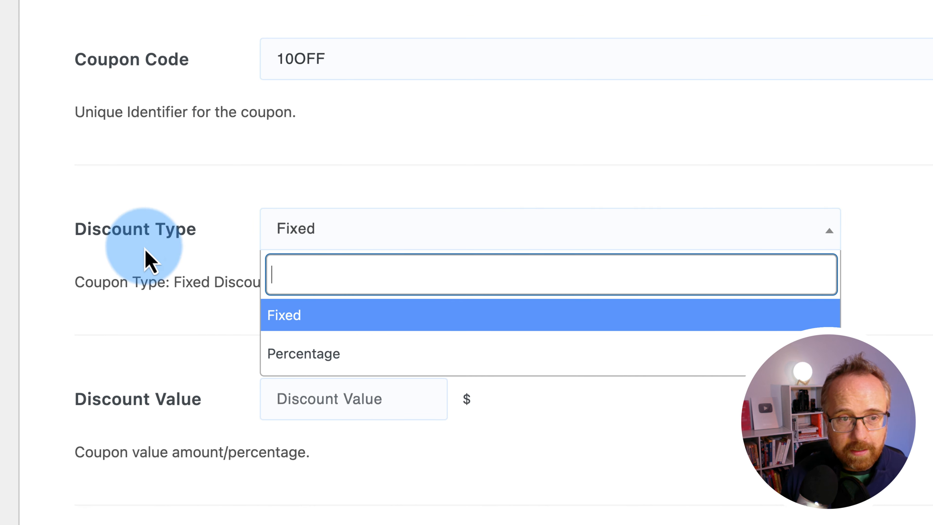
pyautogui.click(333, 362)
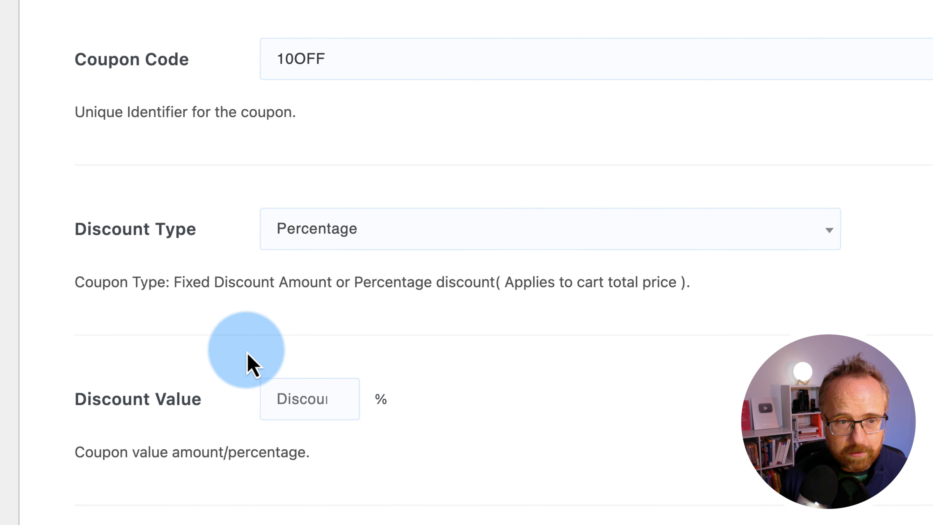
pyautogui.scroll(-3, 253, 365)
pyautogui.click(290, 300)
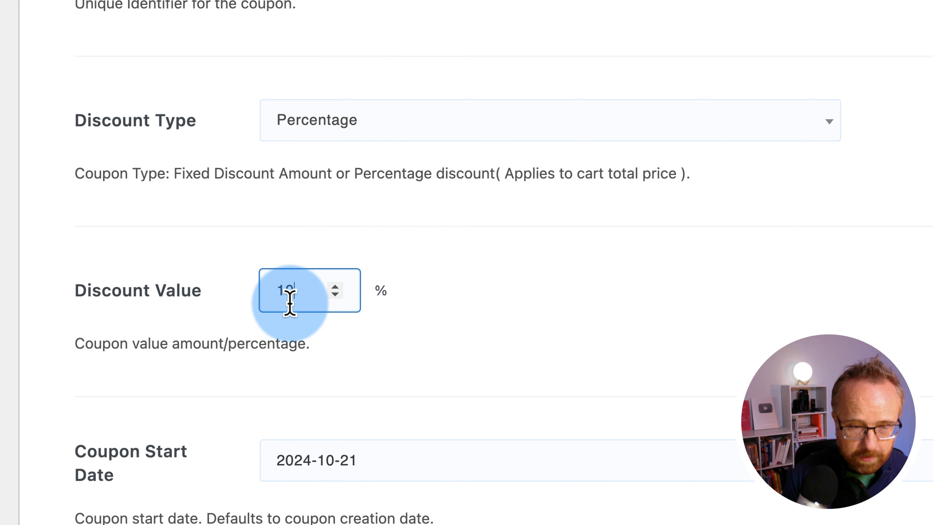
pyautogui.write('10')
# Step: Restrict the coupon to Fantastic Maldives Tour Package with a usage limit of 5
pyautogui.scroll(-9, 254, 417)
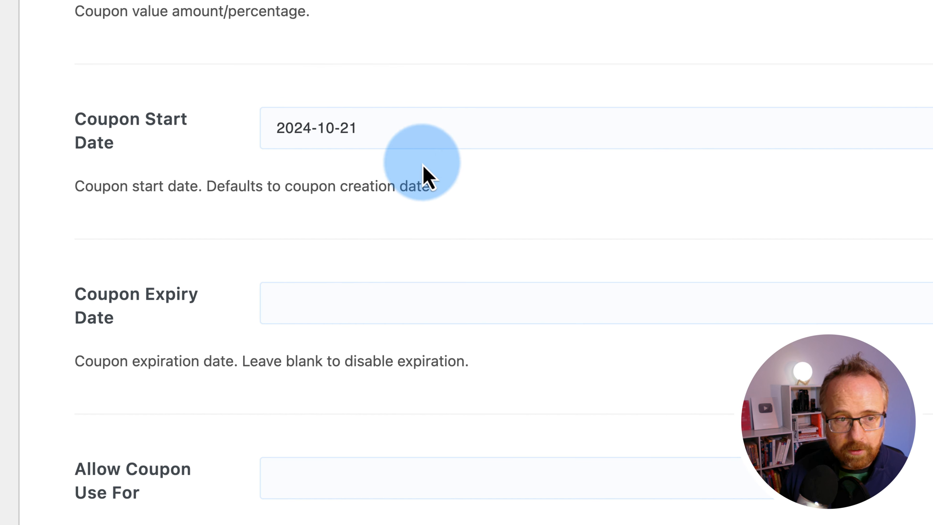
pyautogui.scroll(-3, 200, 333)
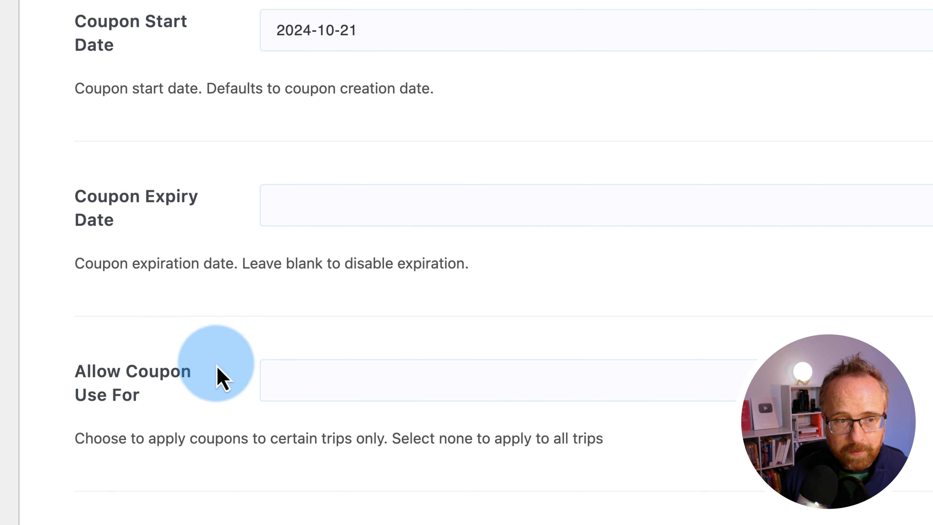
pyautogui.click(362, 378)
pyautogui.scroll(-6, 308, 243)
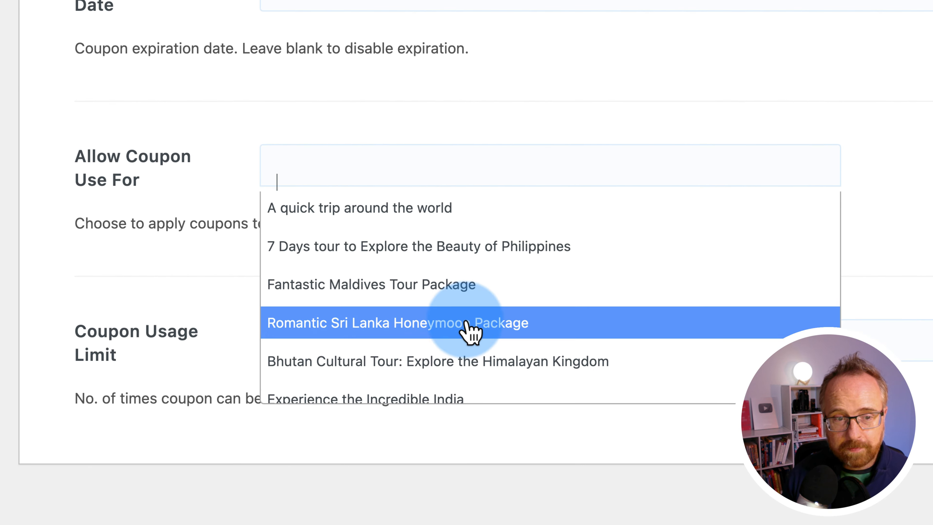
pyautogui.scroll(-8, 387, 321)
pyautogui.click(209, 302)
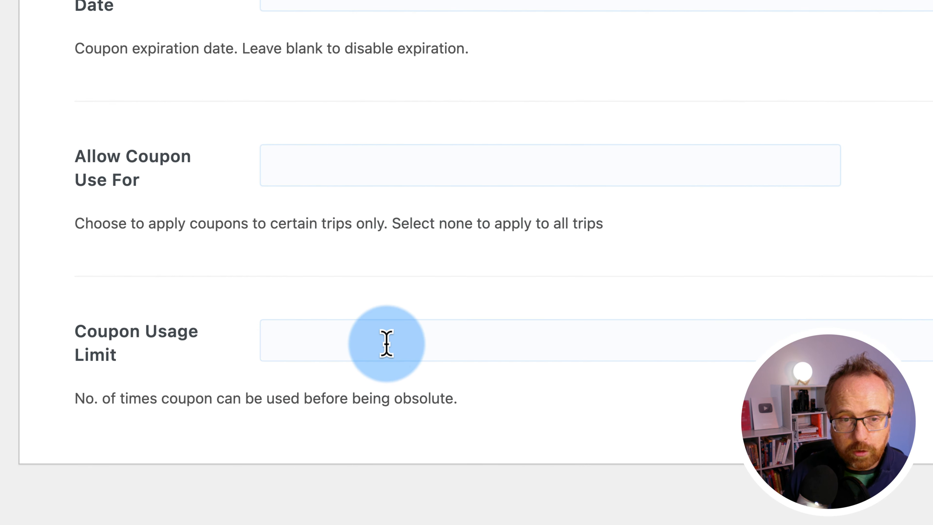
pyautogui.write('5')
pyautogui.click(333, 167)
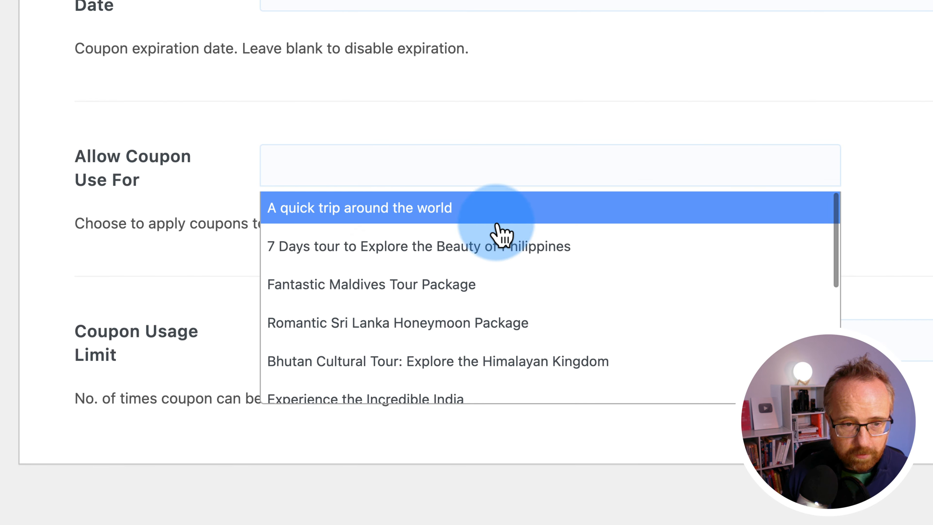
pyautogui.click(448, 294)
pyautogui.click(204, 277)
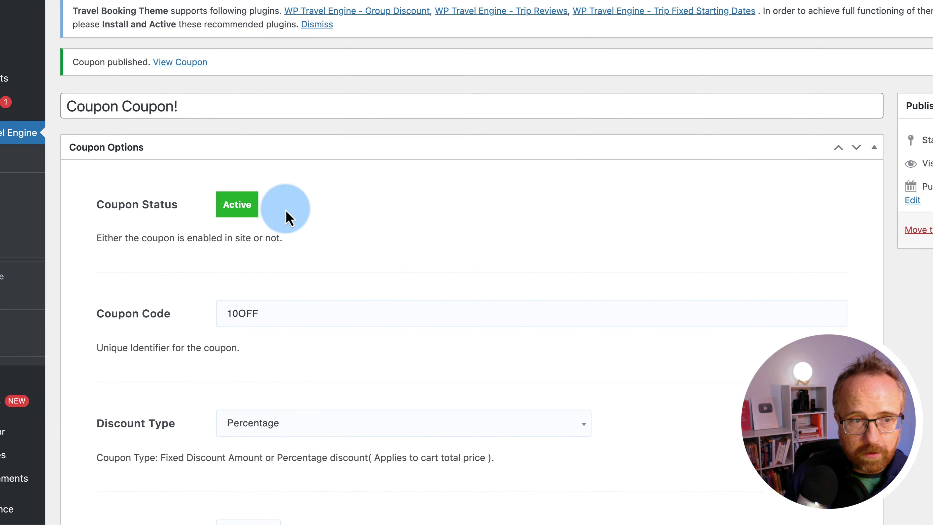
# Step: Check the coupon start date and usage limit 5, then go to the Plugin License page
pyautogui.scroll(-10, 187, 389)
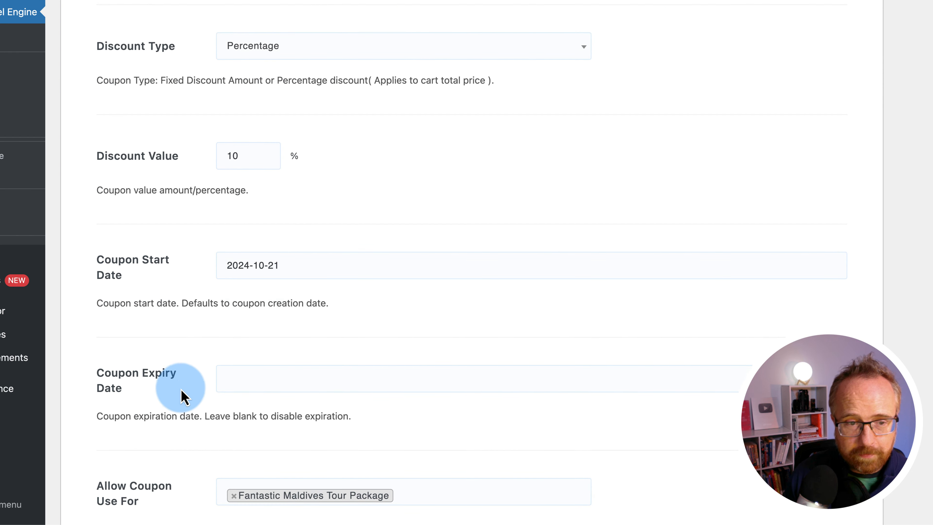
pyautogui.scroll(-1, 122, 356)
pyautogui.click(295, 127)
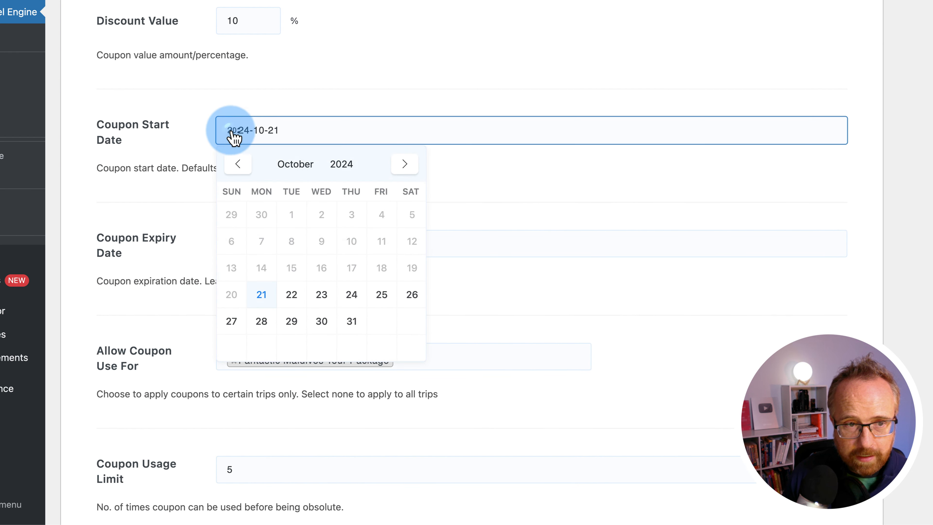
pyautogui.click(176, 187)
pyautogui.scroll(-3, 206, 330)
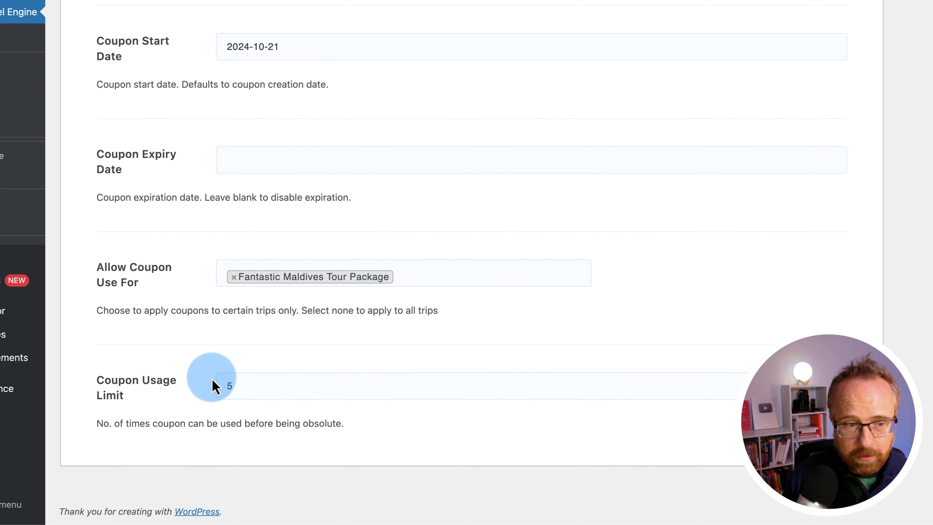
pyautogui.moveTo(252, 387); pyautogui.dragTo(204, 390)
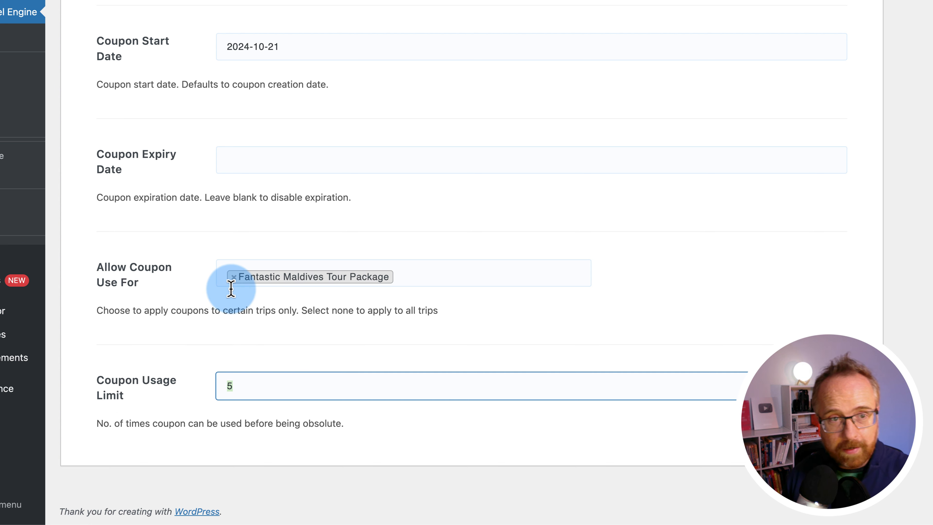
pyautogui.click(46, 159)
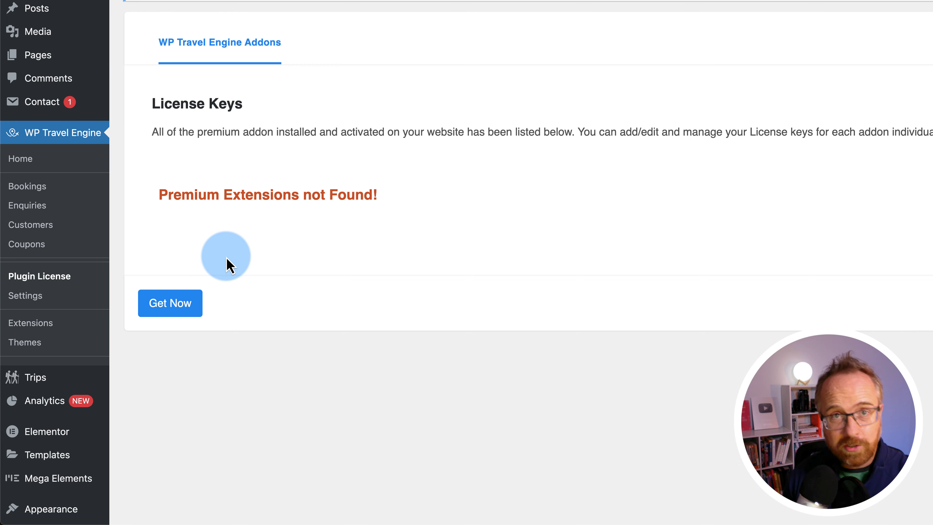
# Step: Bring up the Trip Tabs Settings list in WP Travel Engine Settings
pyautogui.click(26, 296)
pyautogui.scroll(-10, 165, 272)
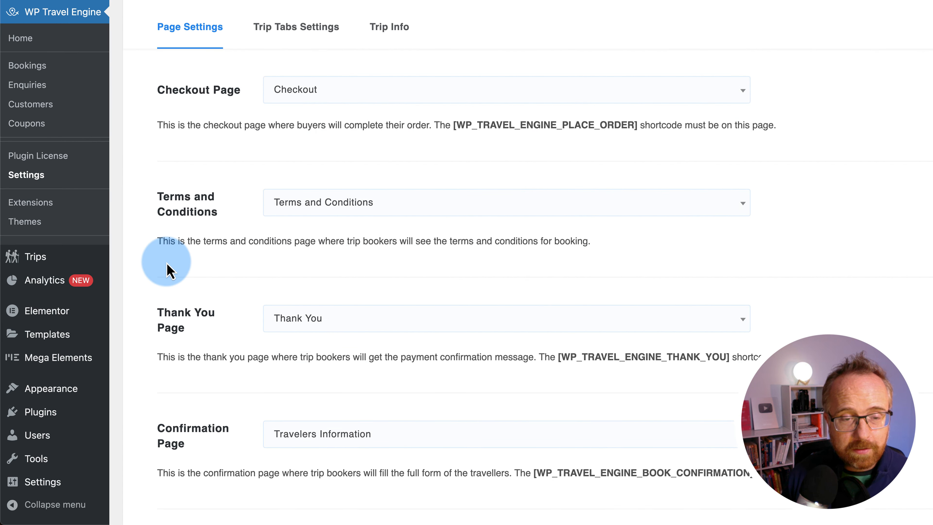
pyautogui.scroll(2, 166, 271)
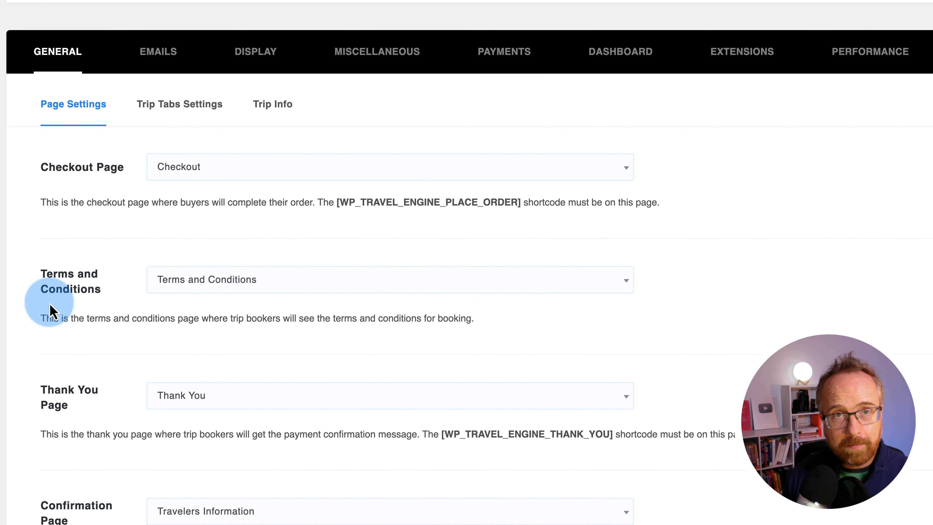
pyautogui.click(177, 110)
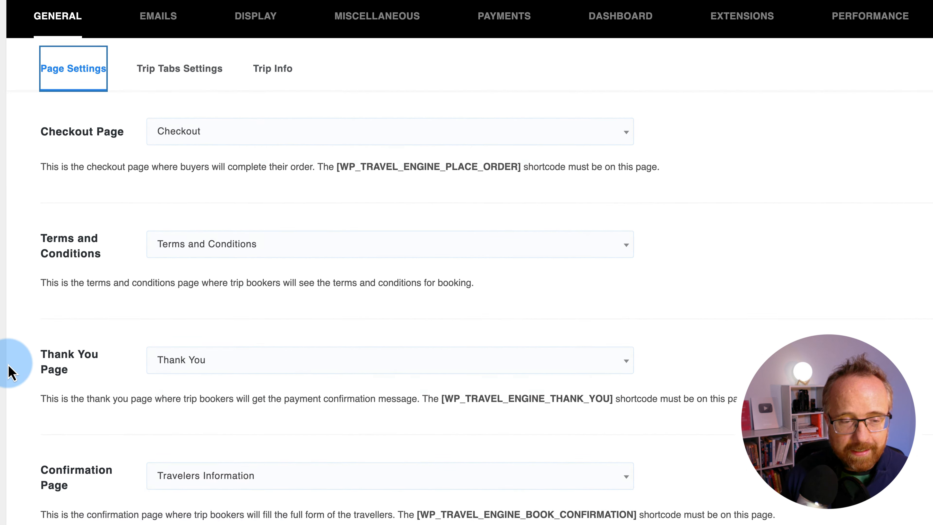
pyautogui.scroll(-2, 22, 362)
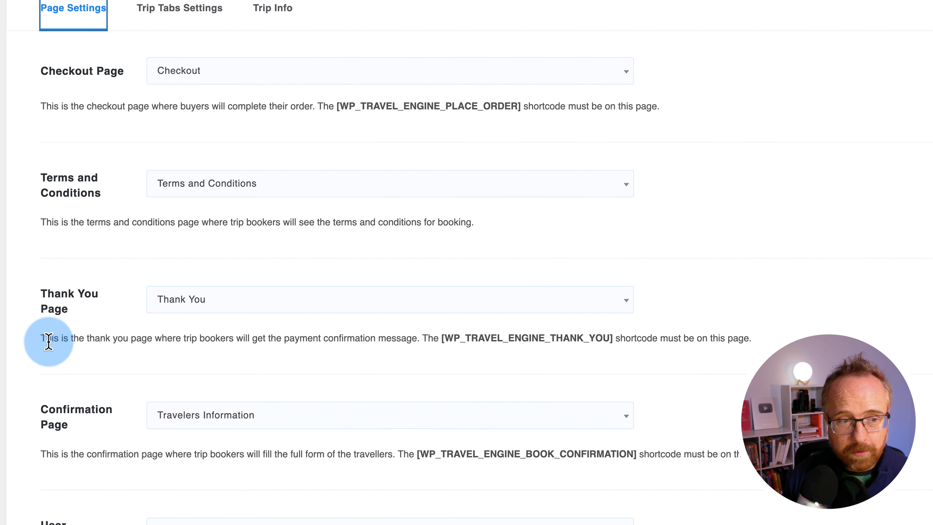
pyautogui.moveTo(57, 336); pyautogui.dragTo(795, 336)
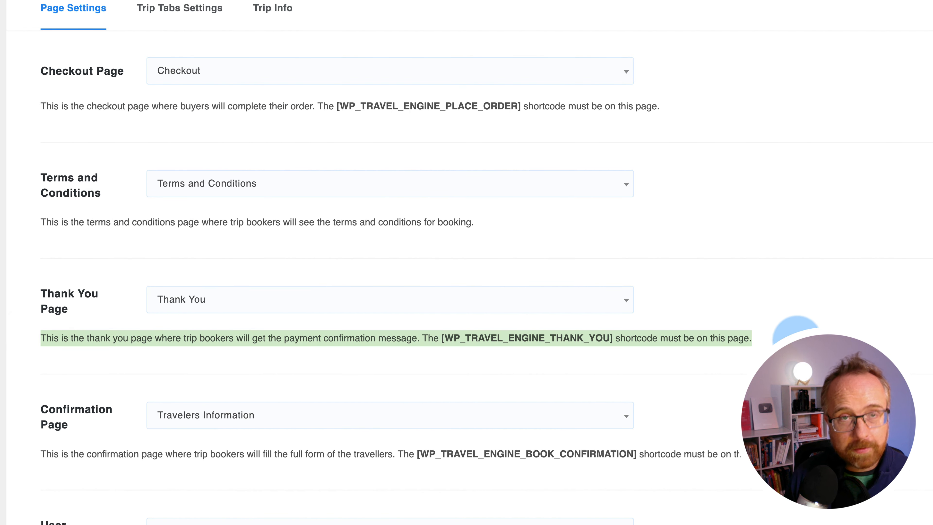
pyautogui.scroll(-5, 185, 370)
pyautogui.scroll(10, 183, 350)
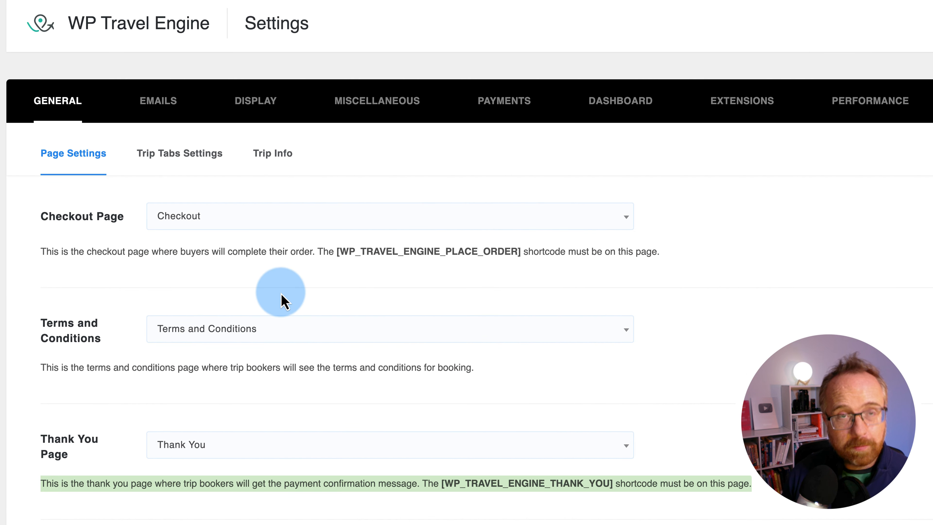
pyautogui.click(195, 159)
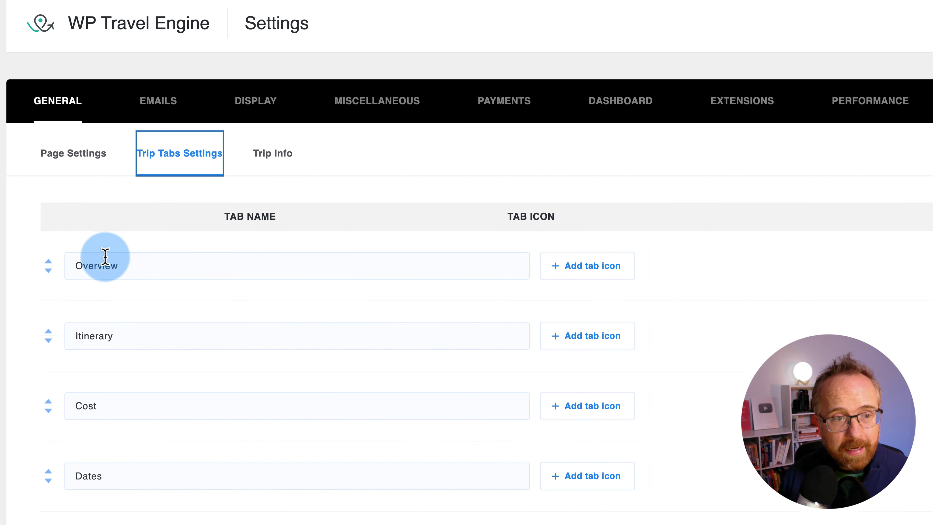
pyautogui.scroll(-2, 46, 271)
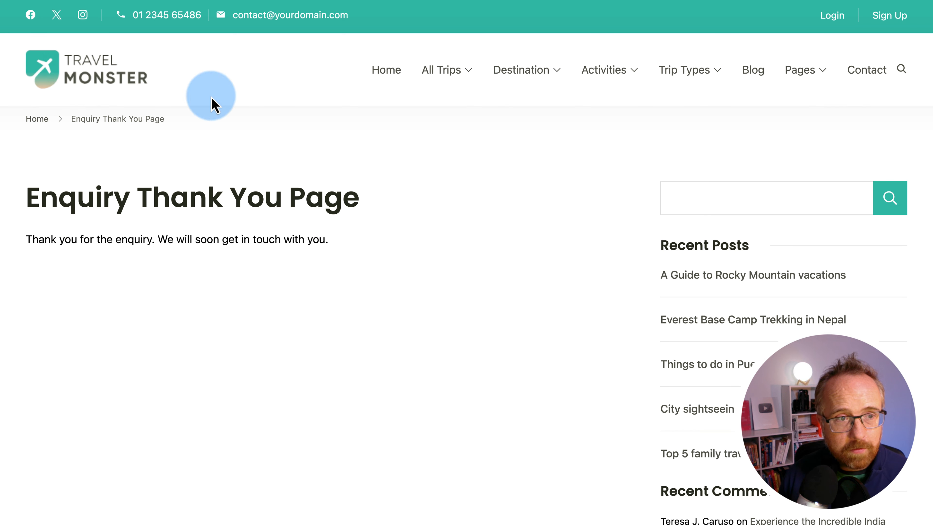
# Step: Drag the Map tab from the bottom to the top of the tabs list and save
pyautogui.moveTo(437, 83)
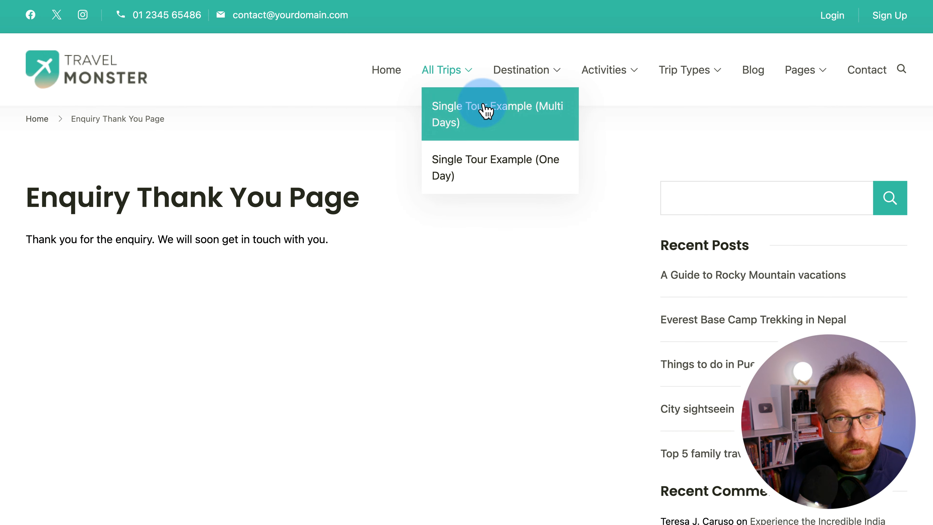
pyautogui.click(487, 111)
pyautogui.scroll(-10, 166, 298)
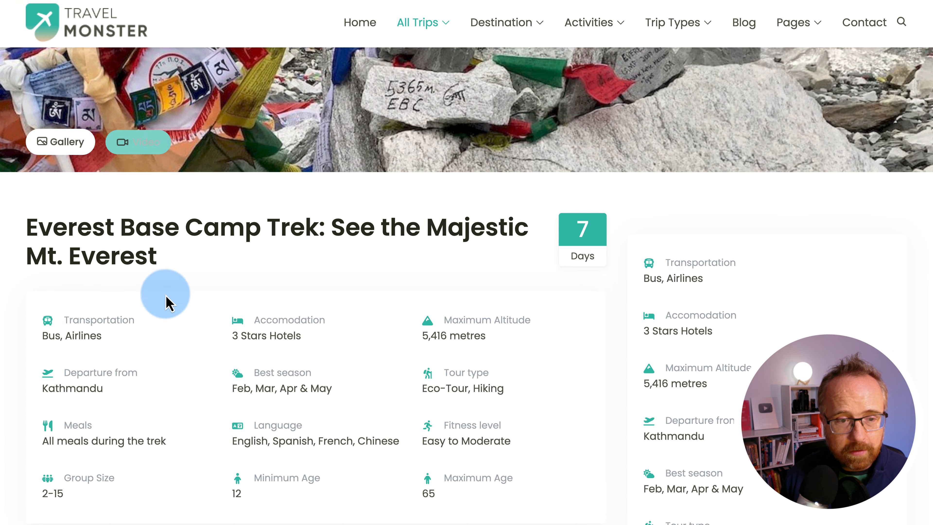
pyautogui.scroll(-5, 50, 319)
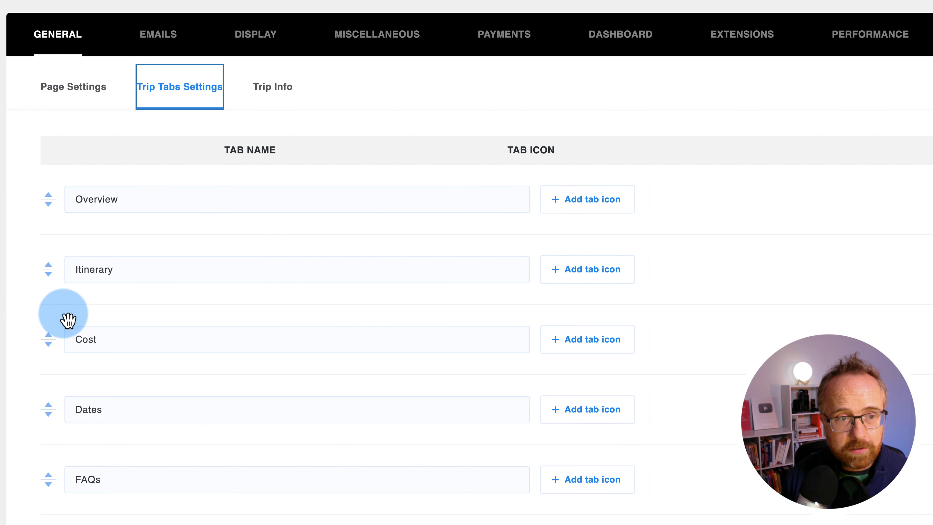
pyautogui.scroll(-3, 66, 319)
pyautogui.moveTo(54, 435); pyautogui.dragTo(62, 79)
pyautogui.scroll(-5, 118, 478)
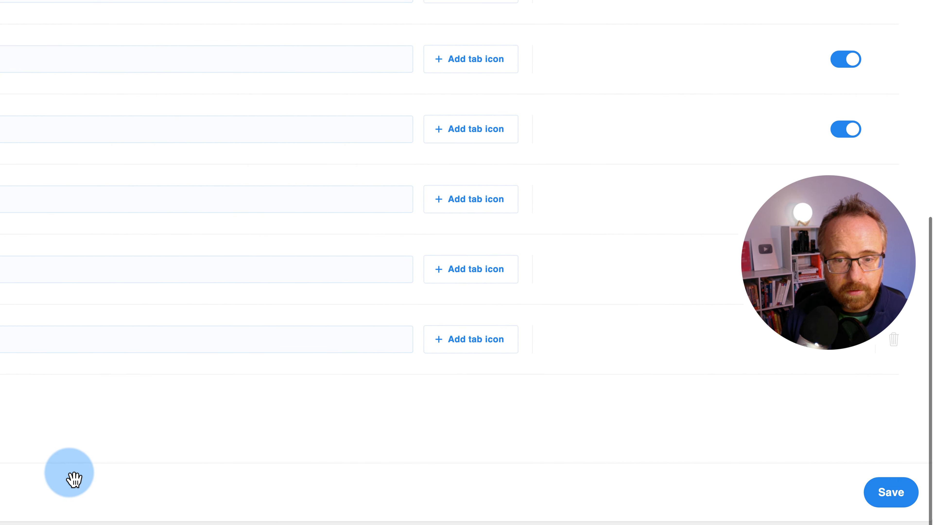
pyautogui.click(891, 491)
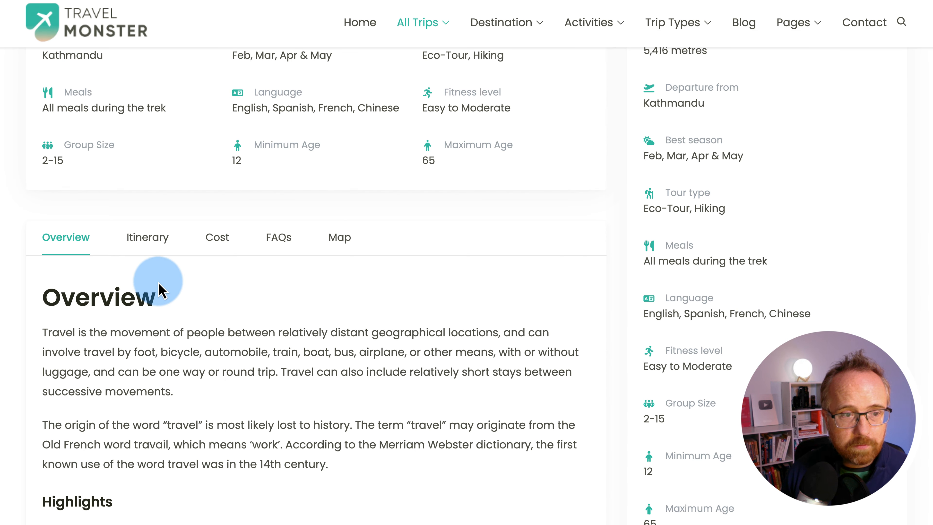
# Step: Adjust the tab rows and give the Overview tab an icon
pyautogui.scroll(8, 60, 250)
pyautogui.scroll(-10, 80, 365)
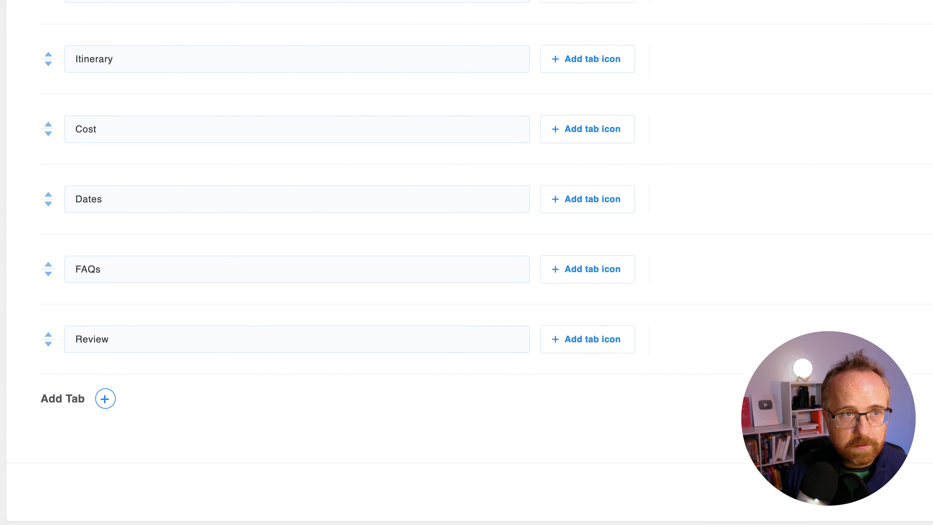
pyautogui.scroll(6, 122, 395)
pyautogui.moveTo(46, 205); pyautogui.dragTo(56, 427)
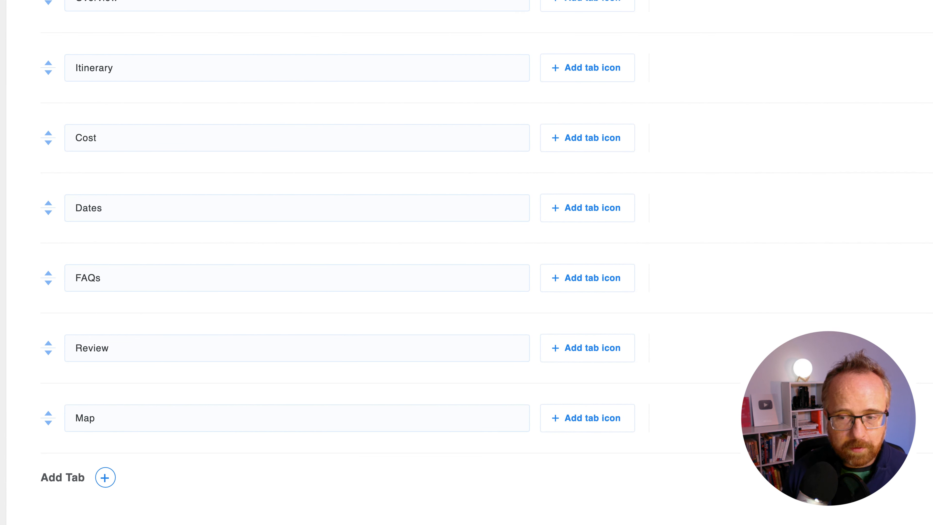
pyautogui.scroll(6, 245, 417)
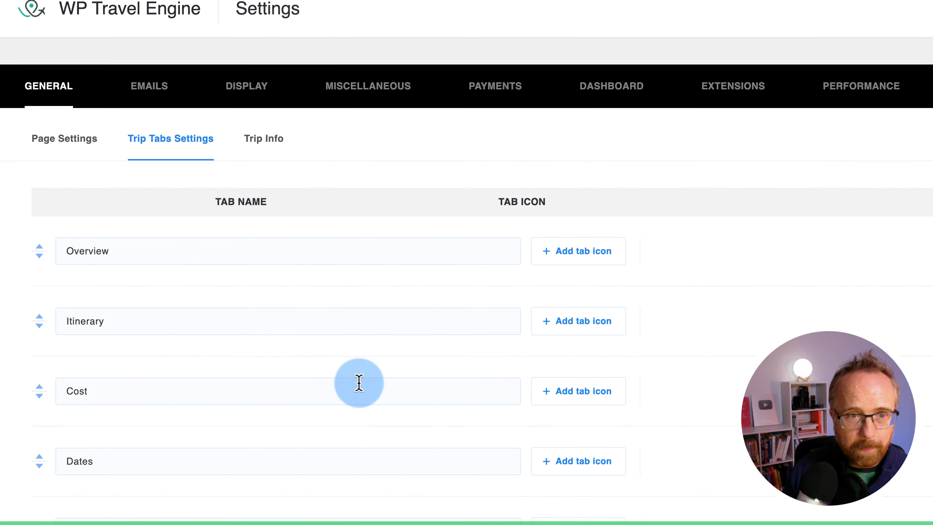
pyautogui.scroll(-1, 762, 325)
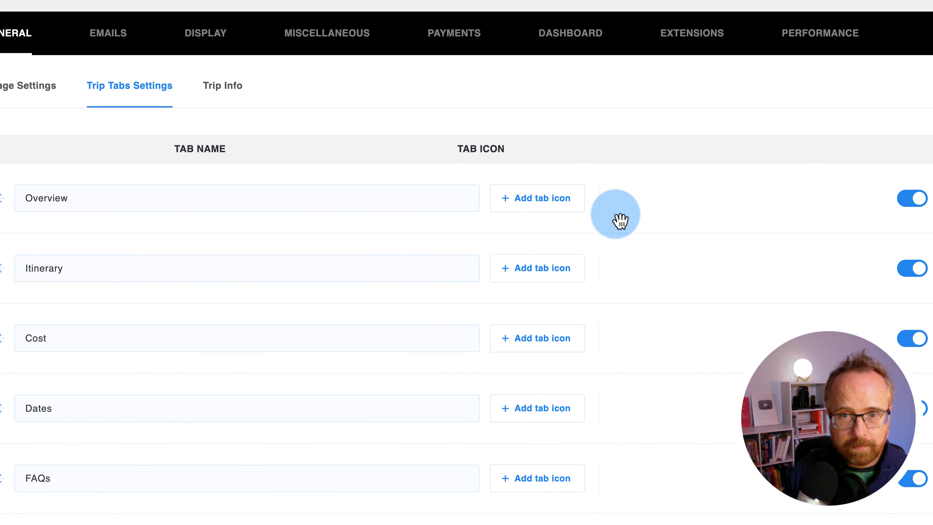
pyautogui.click(532, 210)
pyautogui.click(545, 329)
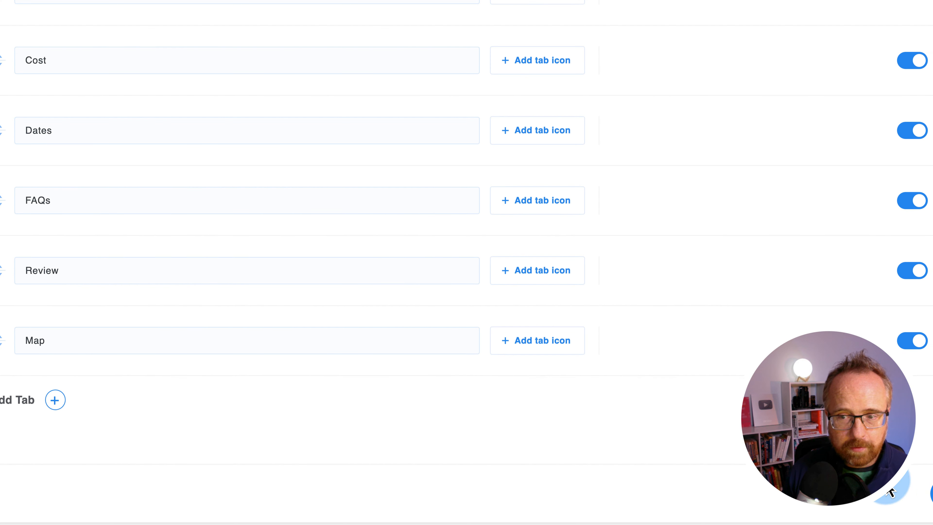
# Step: Give Itinerary the crescent, Cost the Airbnb, Dates the first, and FAQs the address-book icon
pyautogui.scroll(5, 652, 228)
pyautogui.click(558, 184)
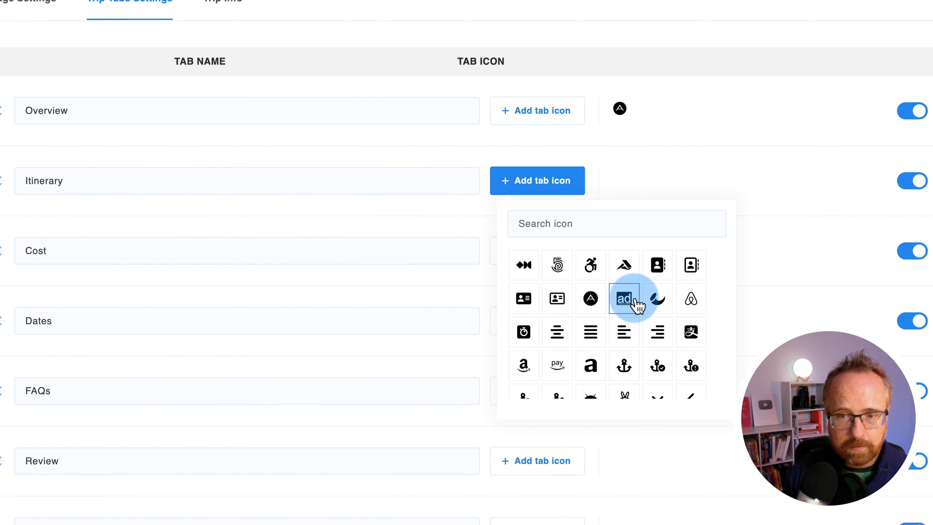
pyautogui.click(633, 301)
pyautogui.click(543, 258)
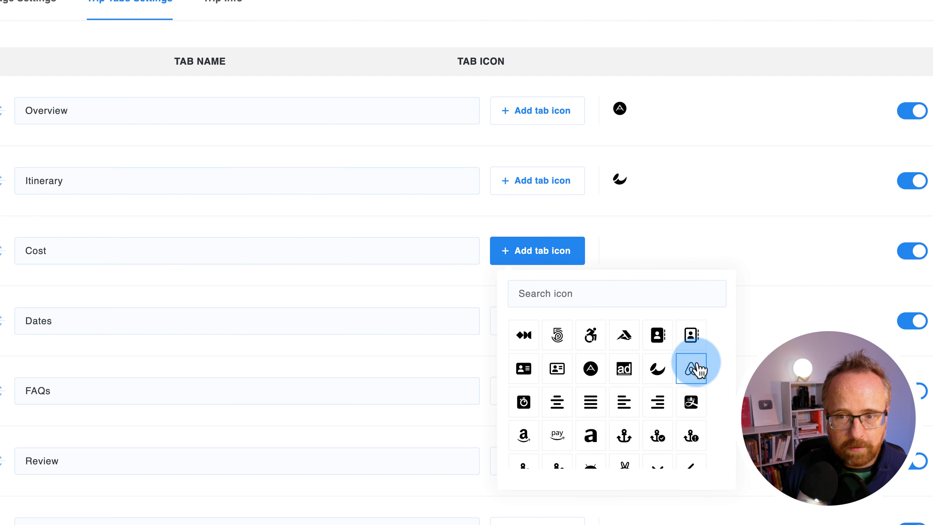
pyautogui.click(692, 382)
pyautogui.click(537, 329)
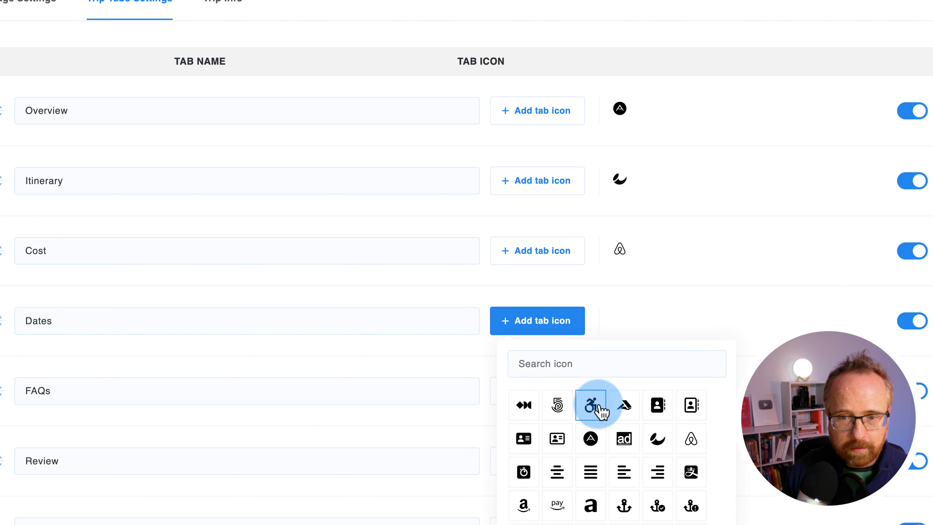
pyautogui.click(524, 405)
pyautogui.click(544, 394)
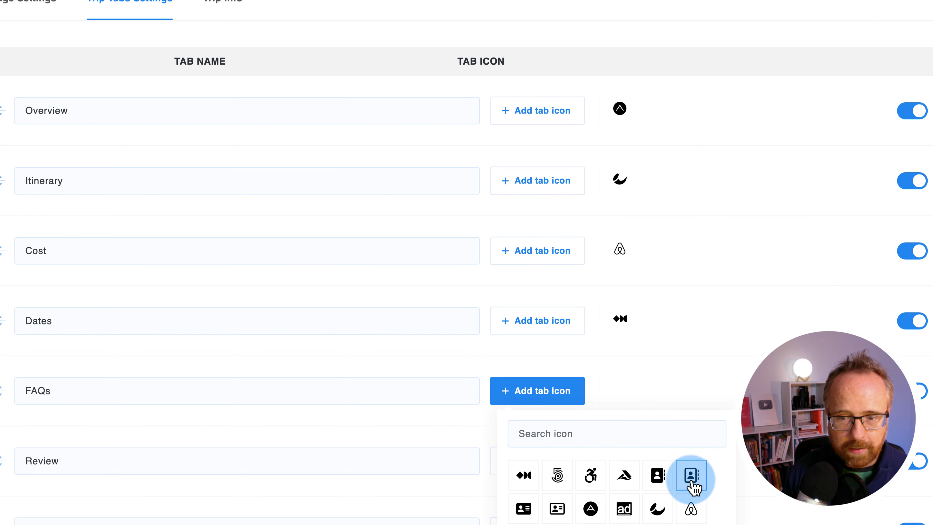
pyautogui.click(691, 475)
# Step: Give Review the App Store circle icon and Map the Apple icon, then save
pyautogui.scroll(-5, 727, 466)
pyautogui.click(567, 276)
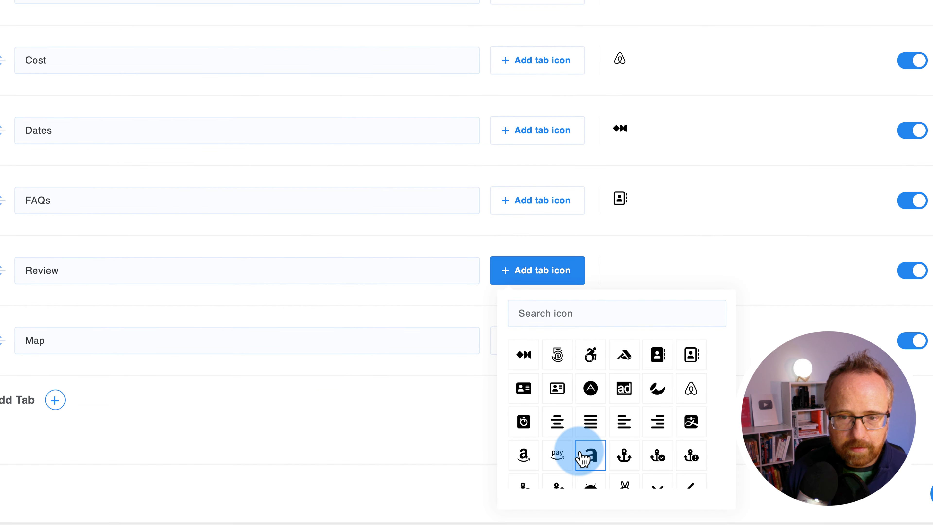
pyautogui.scroll(-2, 593, 452)
pyautogui.click(624, 408)
pyautogui.click(573, 342)
pyautogui.scroll(-2, 595, 443)
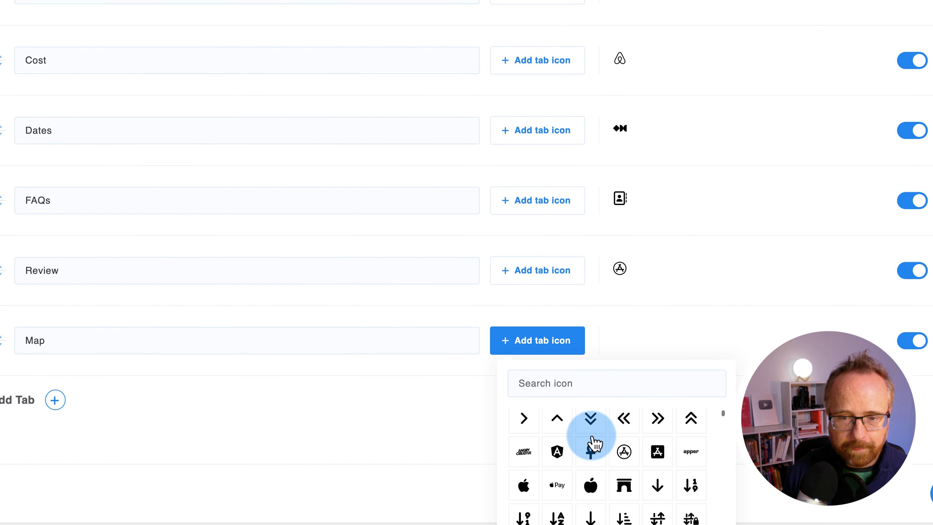
pyautogui.click(524, 485)
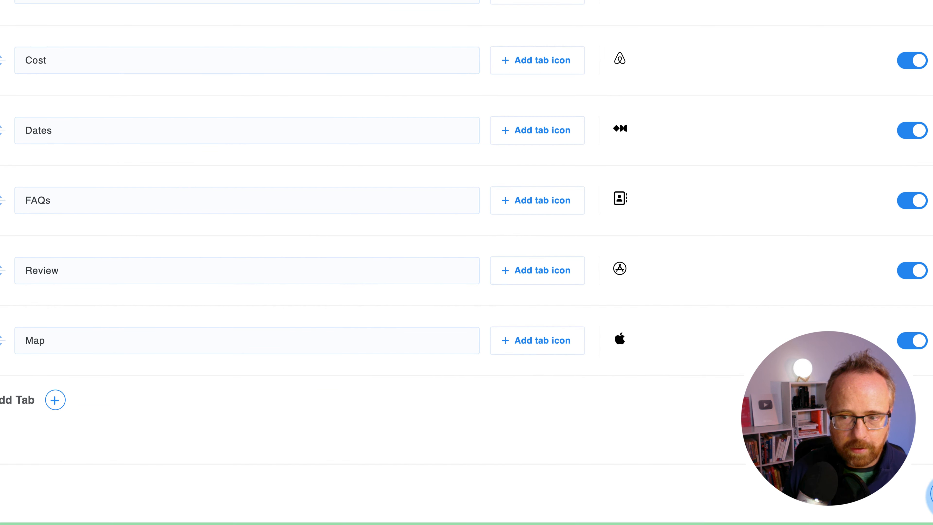
pyautogui.click(176, 200)
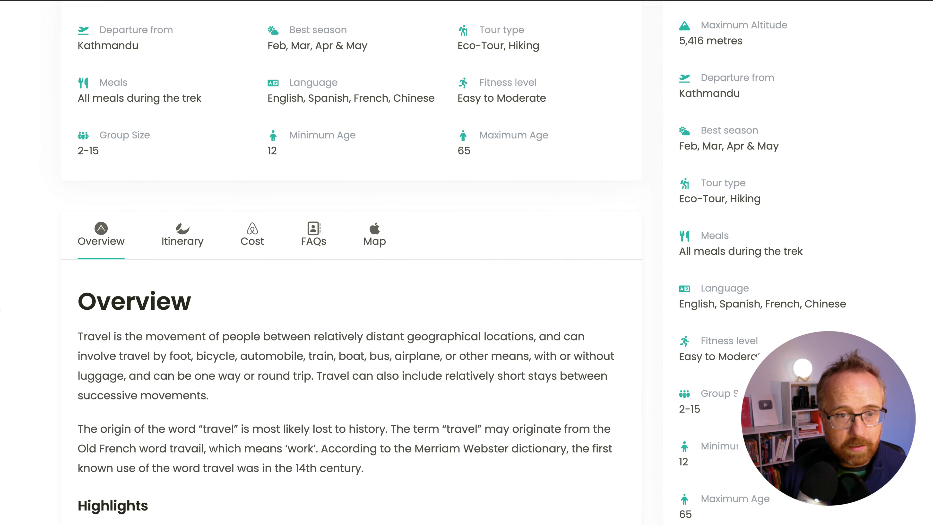
# Step: Reload the trip page and check that its tabs now show icons
pyautogui.click(6, 302)
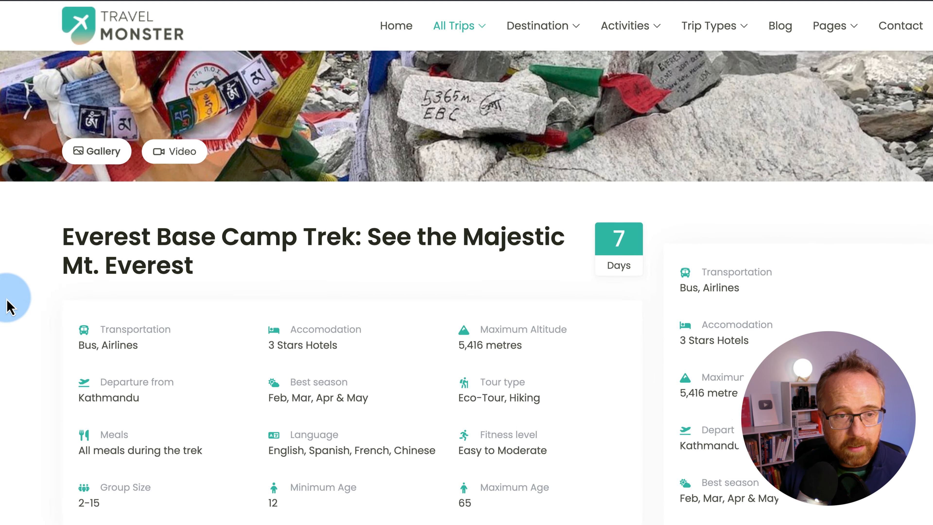
pyautogui.scroll(-5, 9, 305)
pyautogui.scroll(3, 416, 163)
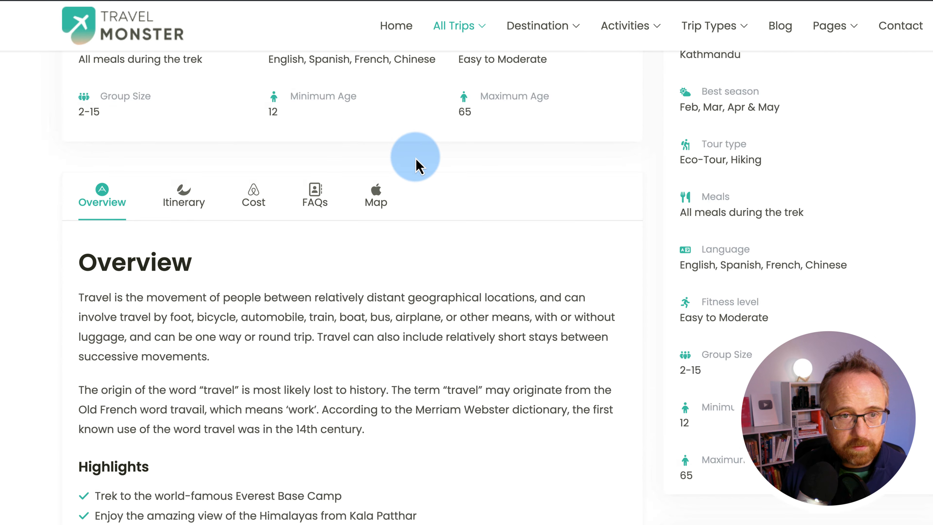
pyautogui.scroll(3, 370, 290)
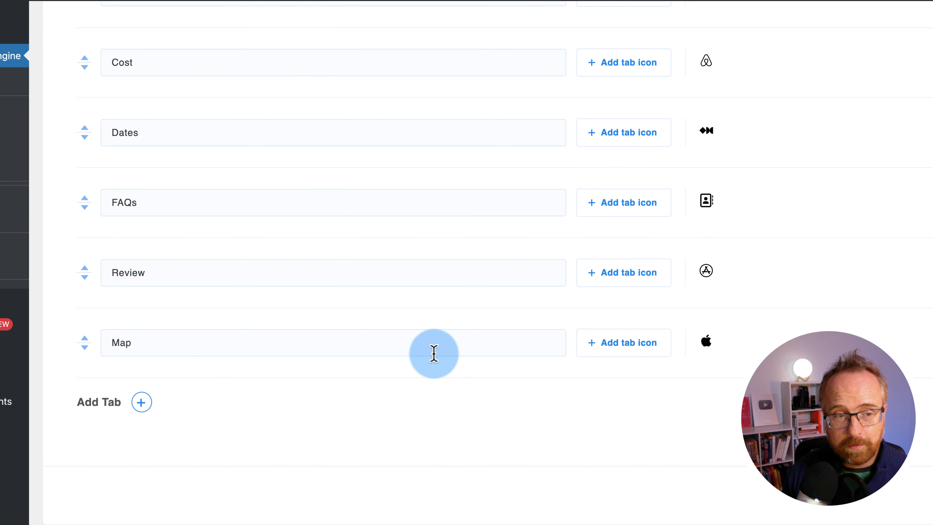
# Step: Look over the Trip Info settings, then move to the Emails settings
pyautogui.click(308, 160)
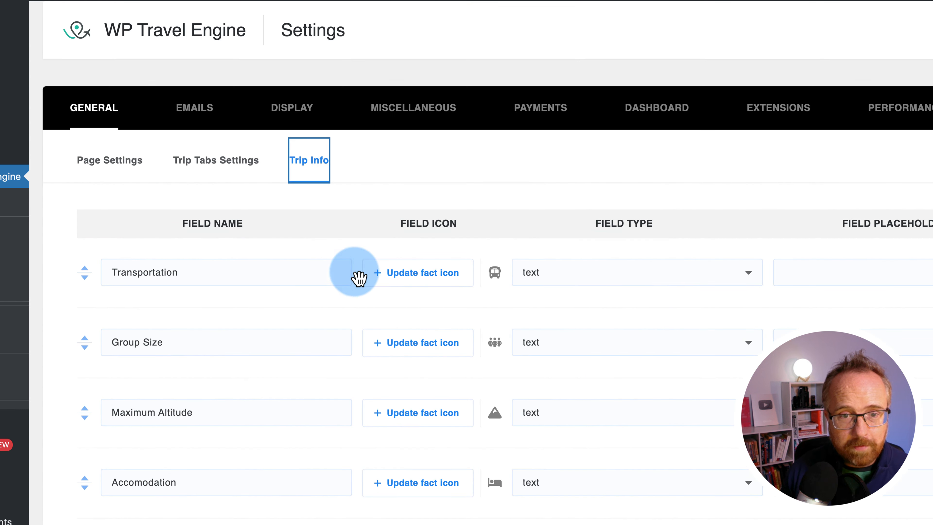
pyautogui.scroll(-1, 317, 316)
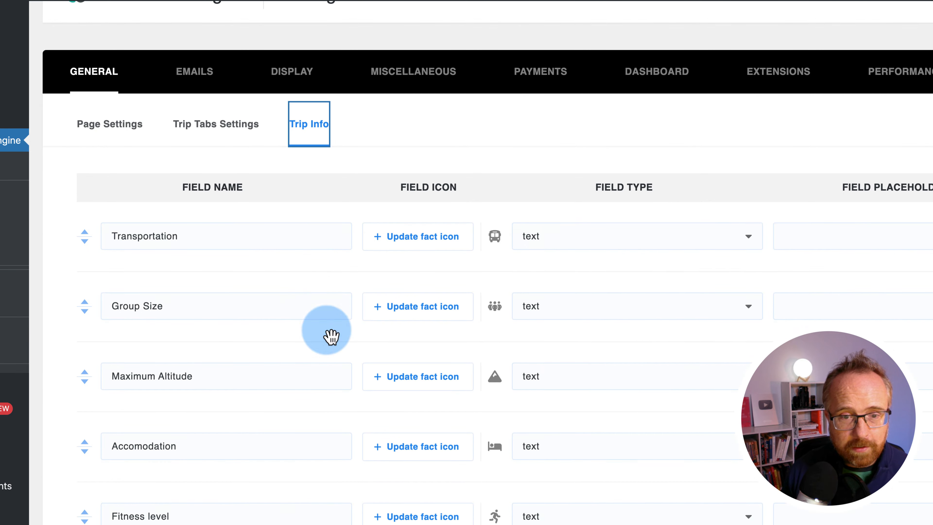
pyautogui.scroll(3, 353, 343)
pyautogui.scroll(-2, 279, 456)
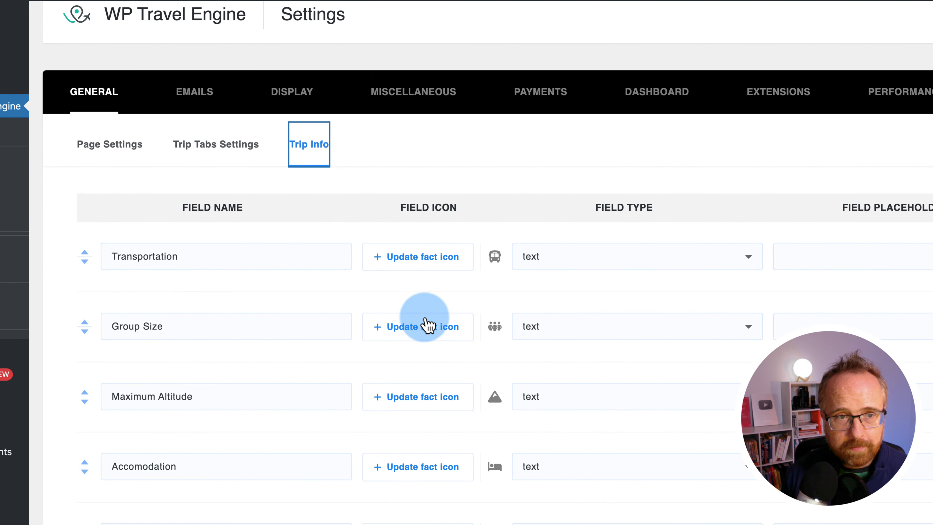
pyautogui.click(210, 99)
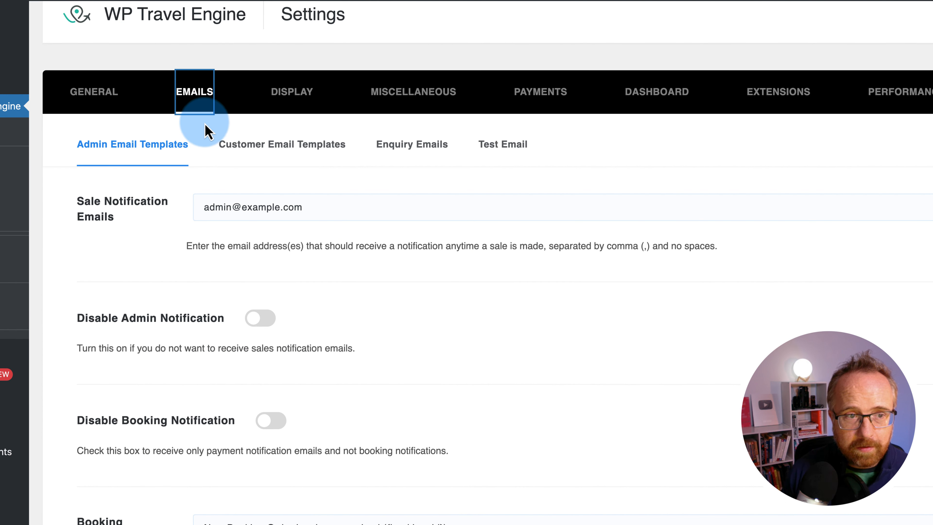
# Step: Scroll through the Admin Email Templates, reviewing the subjects and available template tags
pyautogui.scroll(-3, 103, 236)
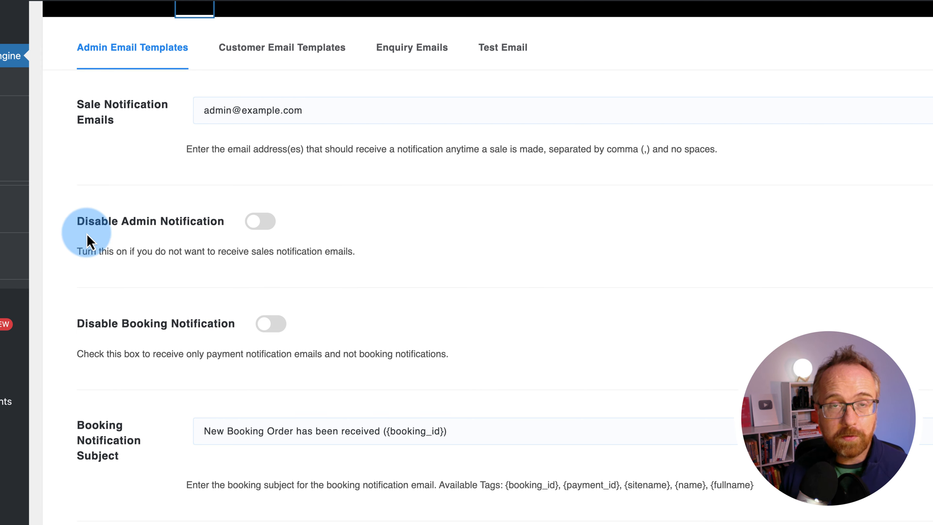
pyautogui.scroll(-8, 94, 290)
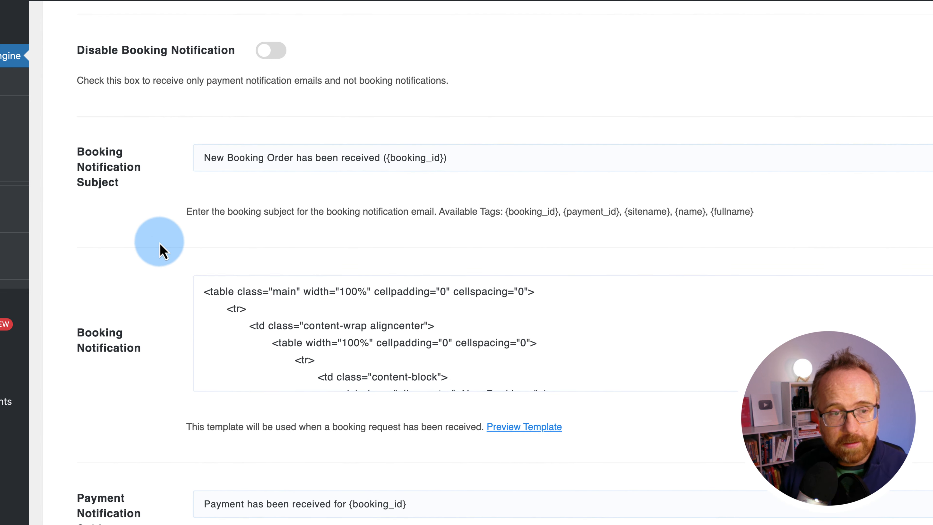
pyautogui.moveTo(184, 211); pyautogui.dragTo(658, 210)
pyautogui.scroll(-8, 177, 263)
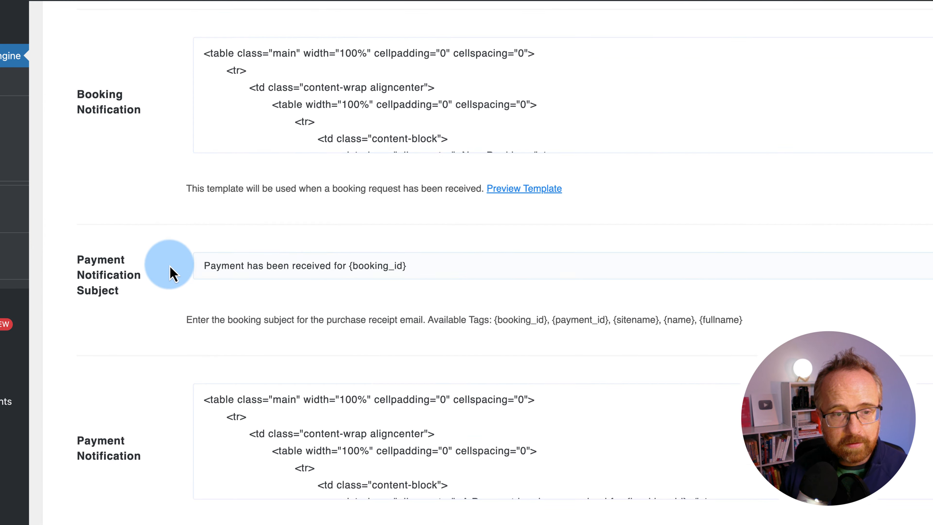
pyautogui.moveTo(167, 288); pyautogui.dragTo(600, 298)
pyautogui.scroll(-11, 291, 336)
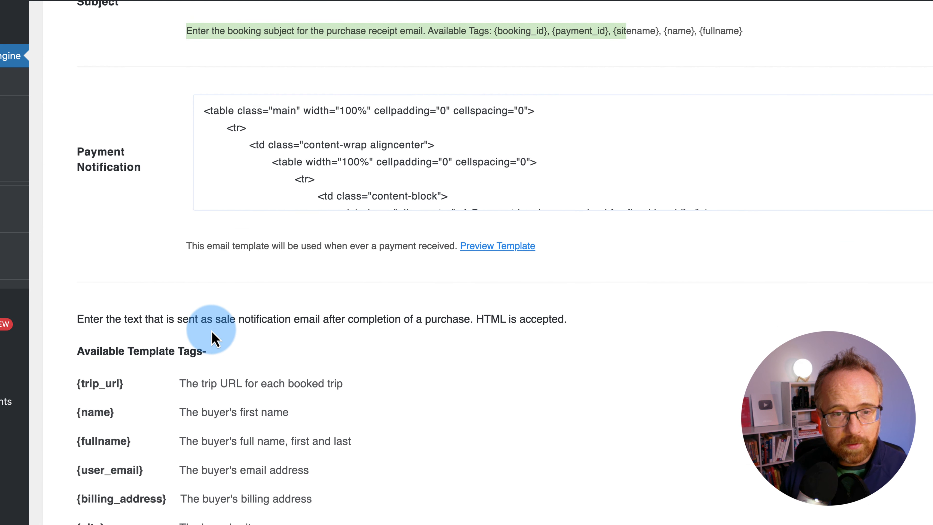
pyautogui.scroll(-2, 200, 333)
pyautogui.scroll(1, 139, 294)
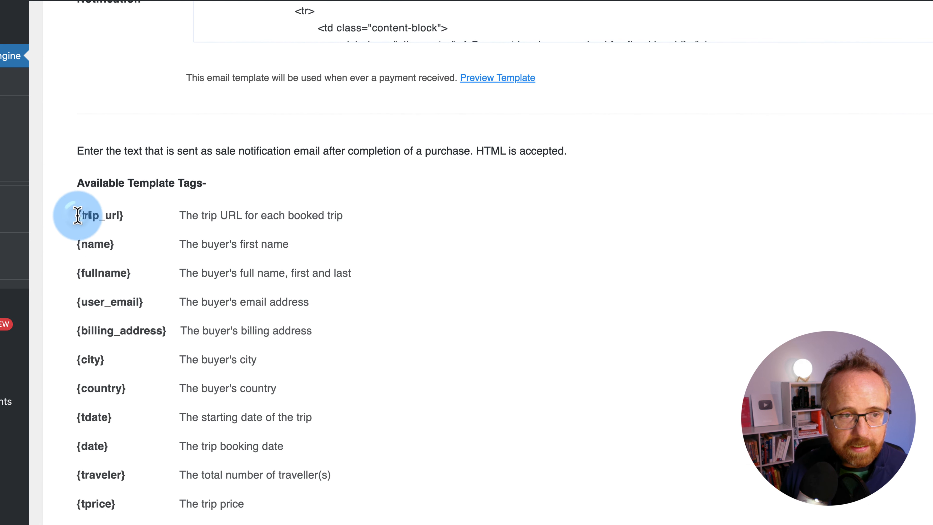
pyautogui.moveTo(78, 215); pyautogui.dragTo(281, 359)
pyautogui.scroll(-7, 281, 359)
pyautogui.scroll(11, 277, 358)
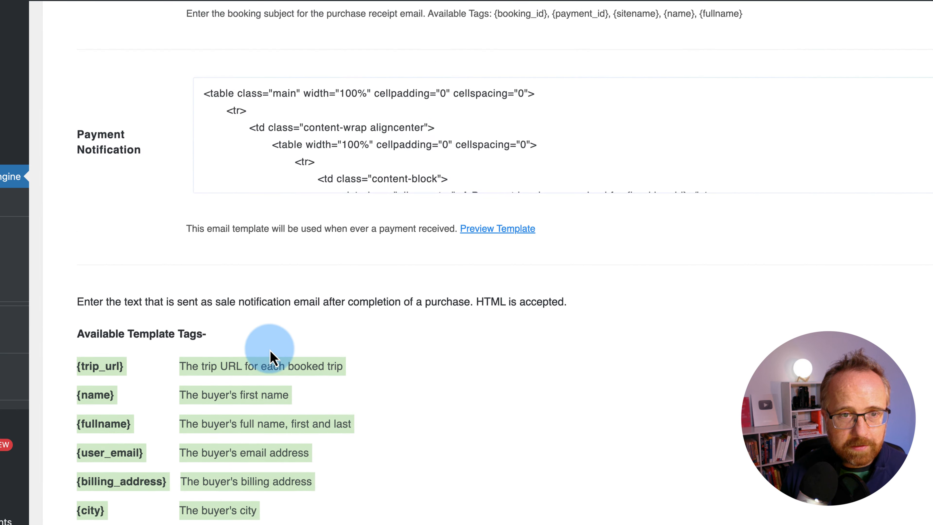
pyautogui.scroll(4, 269, 356)
# Step: Switch the Payment and Booking Notification editors to Visual, then open Customer Email Templates
pyautogui.click(231, 268)
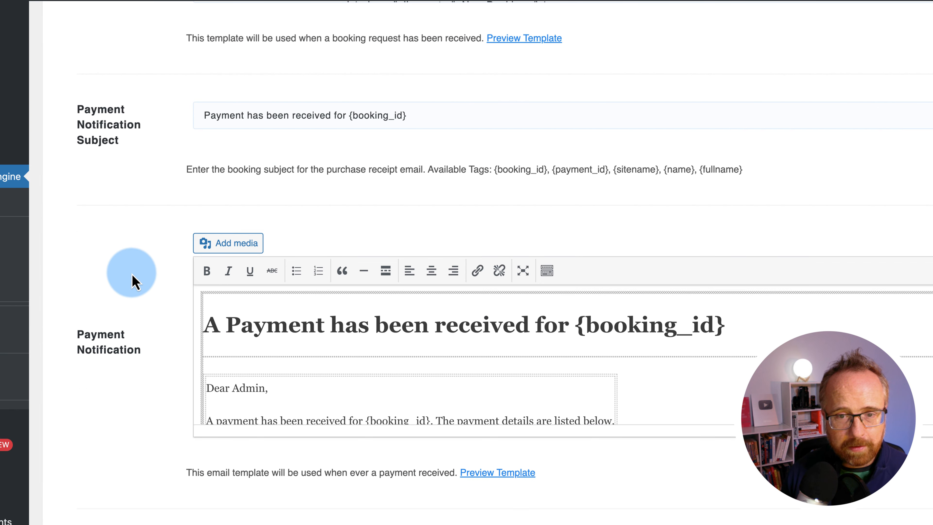
pyautogui.scroll(10, 132, 276)
pyautogui.click(225, 238)
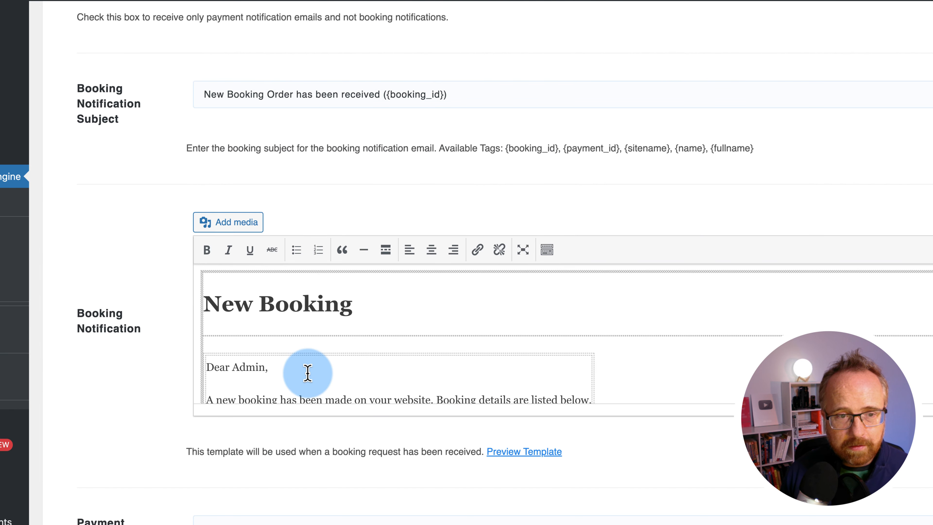
pyautogui.scroll(-3, 307, 372)
pyautogui.scroll(8, 118, 369)
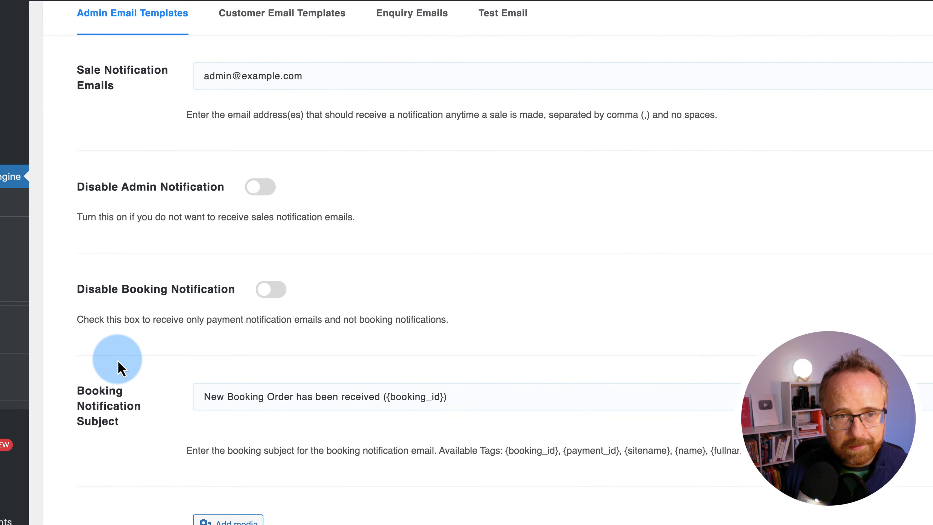
pyautogui.scroll(5, 121, 367)
pyautogui.click(273, 210)
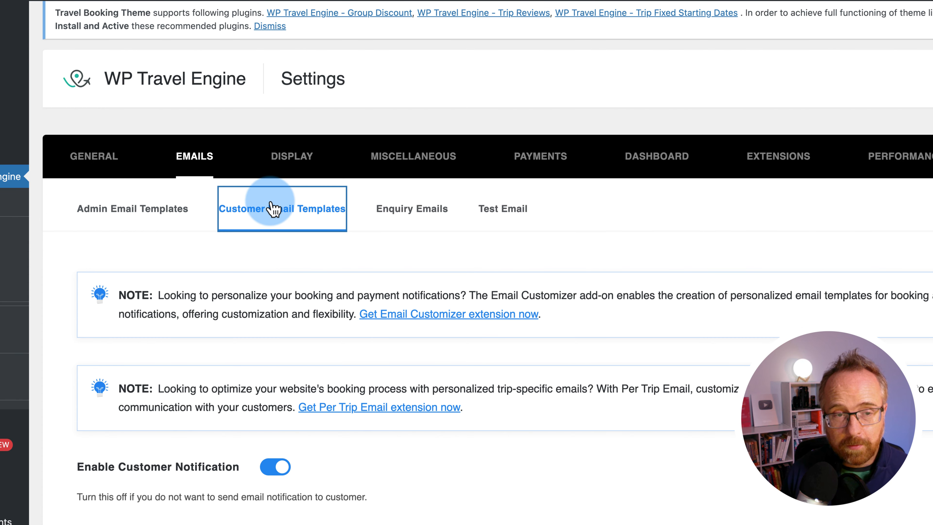
# Step: Review the note on personalised notifications via the Email Customizer and Per Trip Email add-ons
pyautogui.scroll(-2, 270, 166)
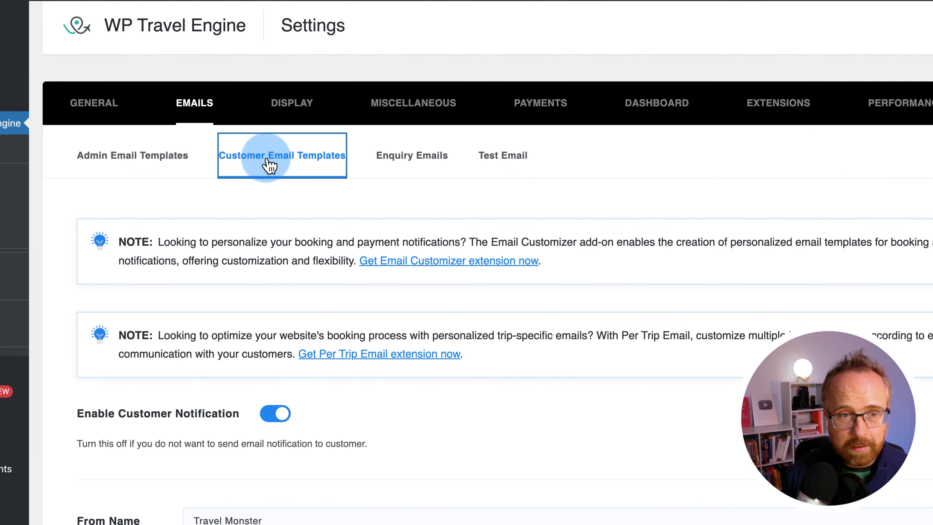
pyautogui.scroll(-1, 272, 206)
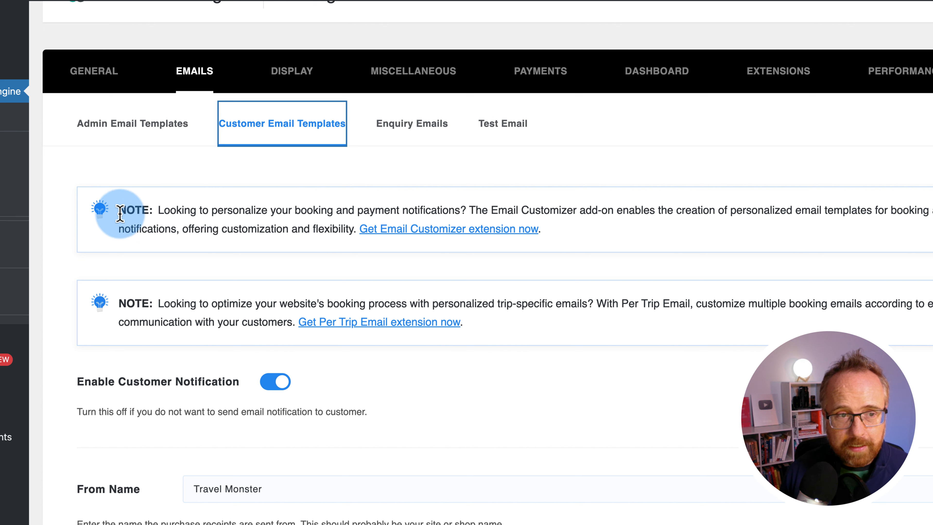
pyautogui.moveTo(158, 210); pyautogui.dragTo(543, 247)
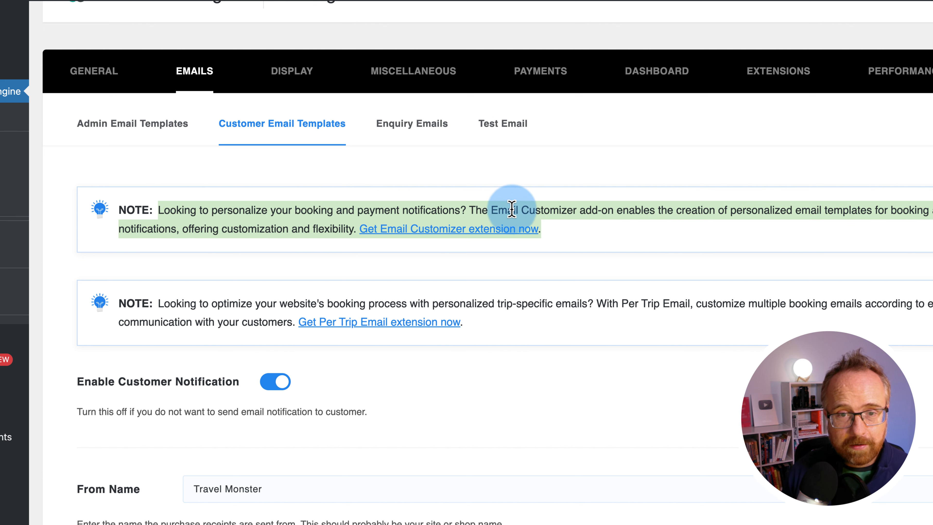
pyautogui.moveTo(511, 209); pyautogui.dragTo(562, 203)
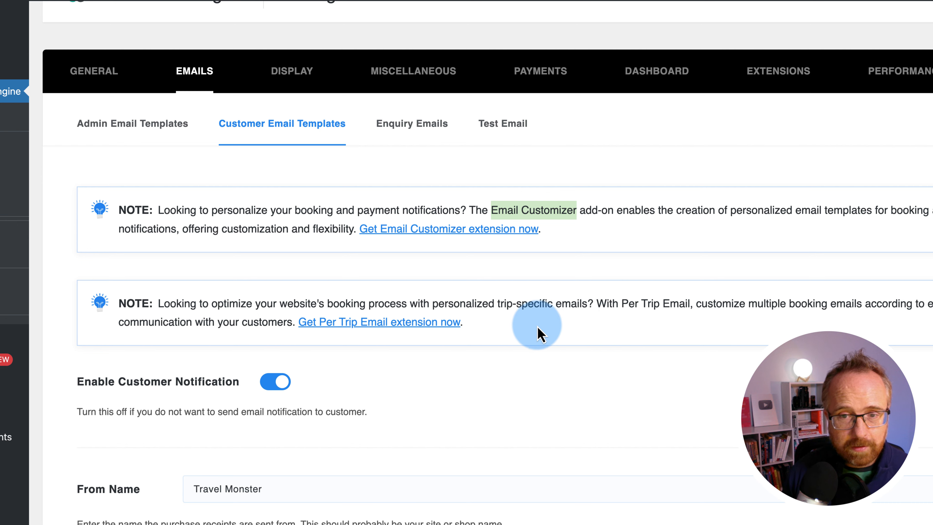
pyautogui.moveTo(622, 304); pyautogui.dragTo(672, 298)
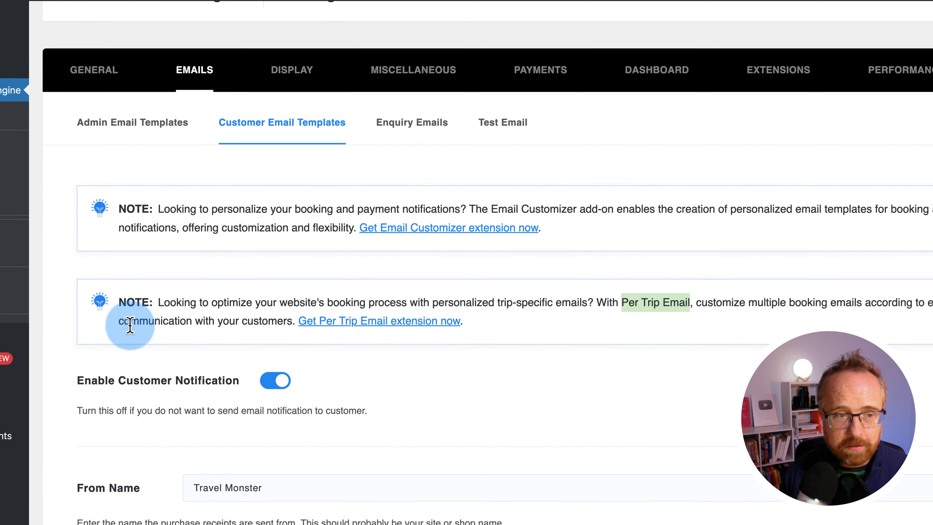
# Step: Scroll through the remaining customer email fields and open the Enquiry Emails sub-tab
pyautogui.scroll(-5, 129, 323)
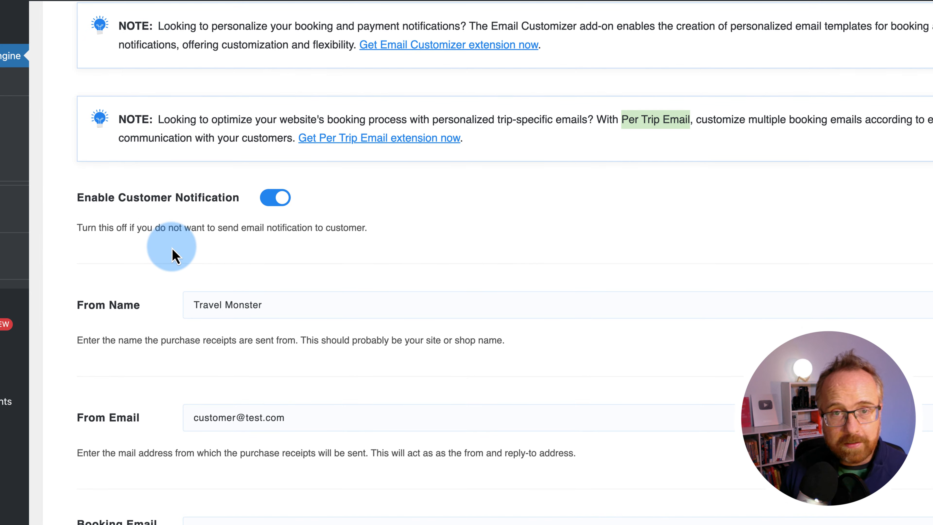
pyautogui.scroll(-5, 173, 255)
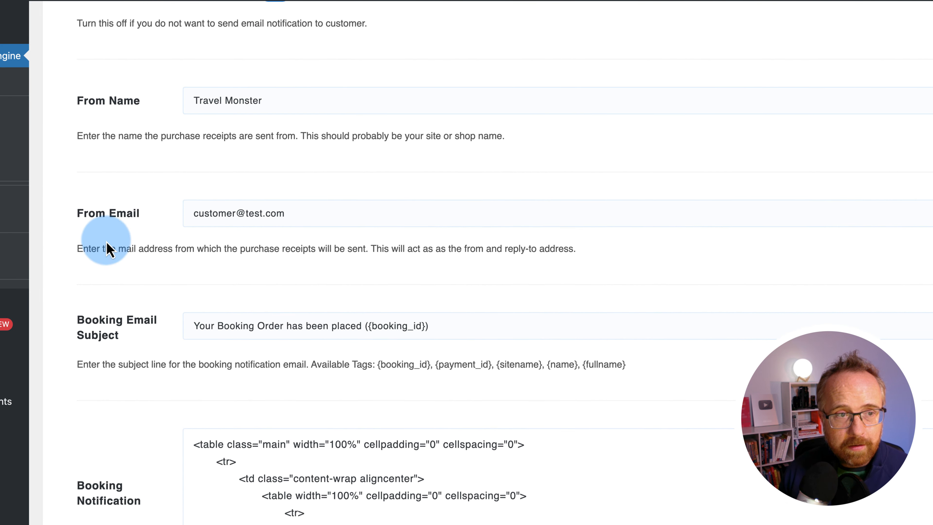
pyautogui.scroll(-4, 164, 337)
pyautogui.scroll(-9, 164, 337)
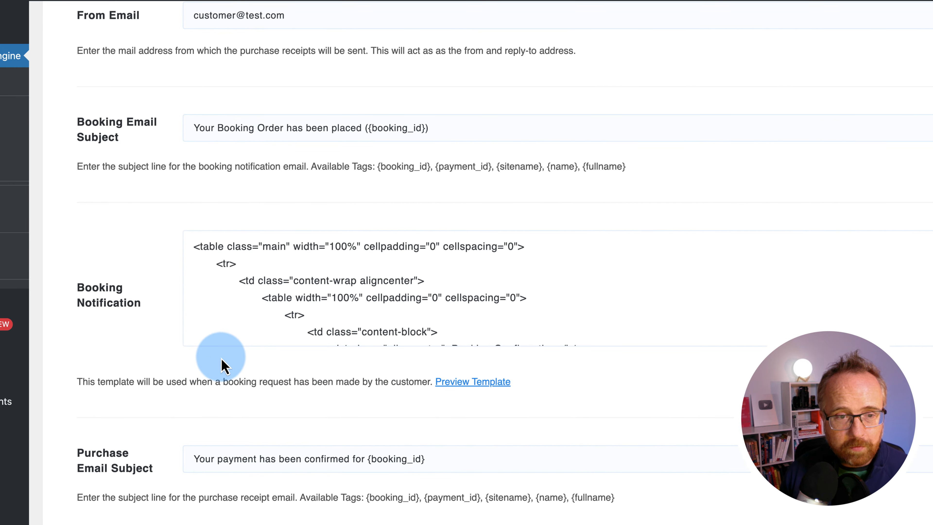
pyautogui.scroll(-5, 166, 361)
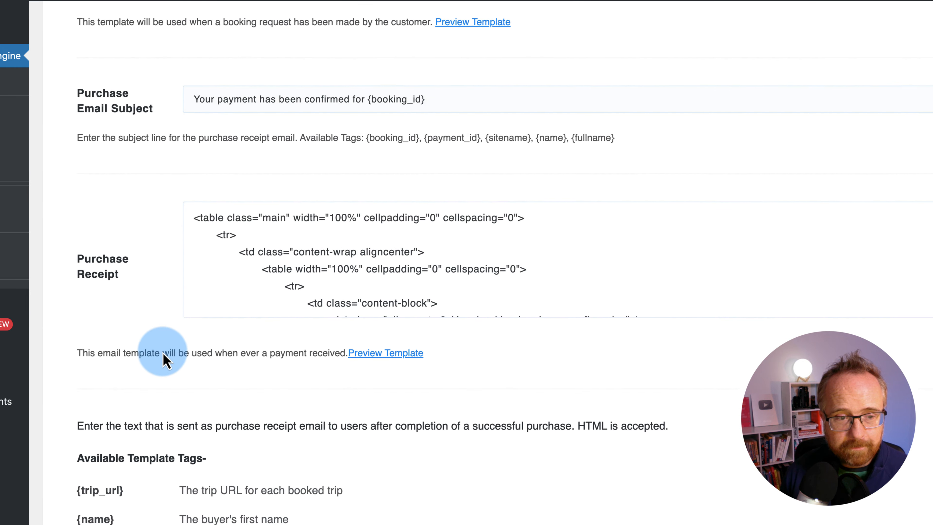
pyautogui.scroll(17, 165, 361)
pyautogui.scroll(15, 165, 360)
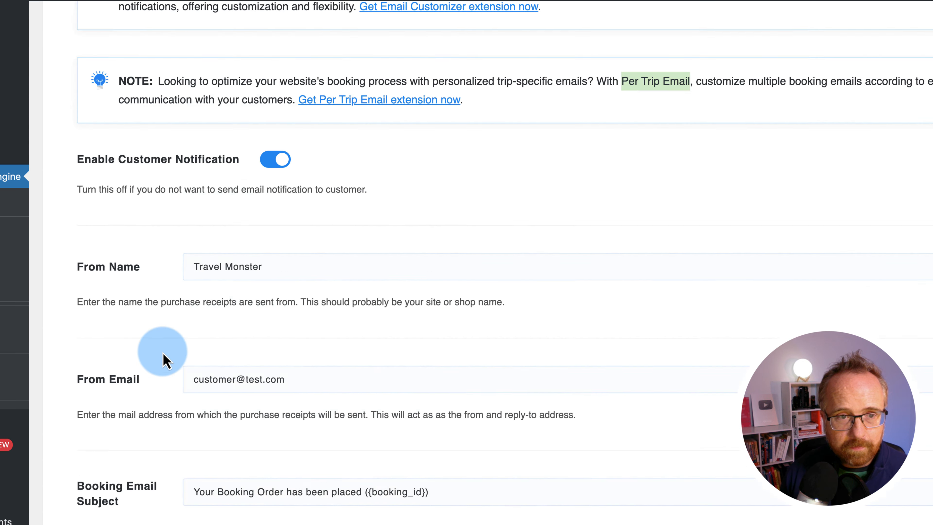
pyautogui.click(400, 210)
# Step: Review the Test Email settings in WP Travel Engine
pyautogui.scroll(-4, 332, 290)
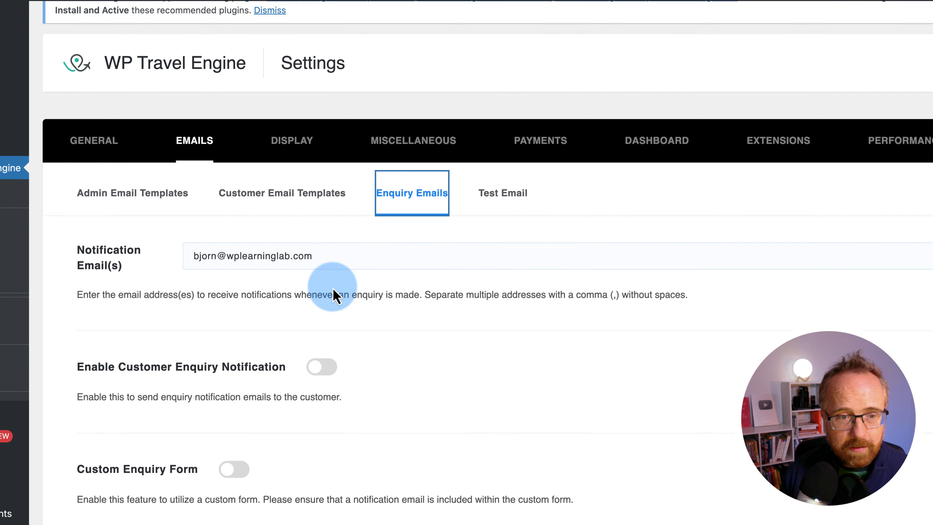
pyautogui.scroll(2, 350, 225)
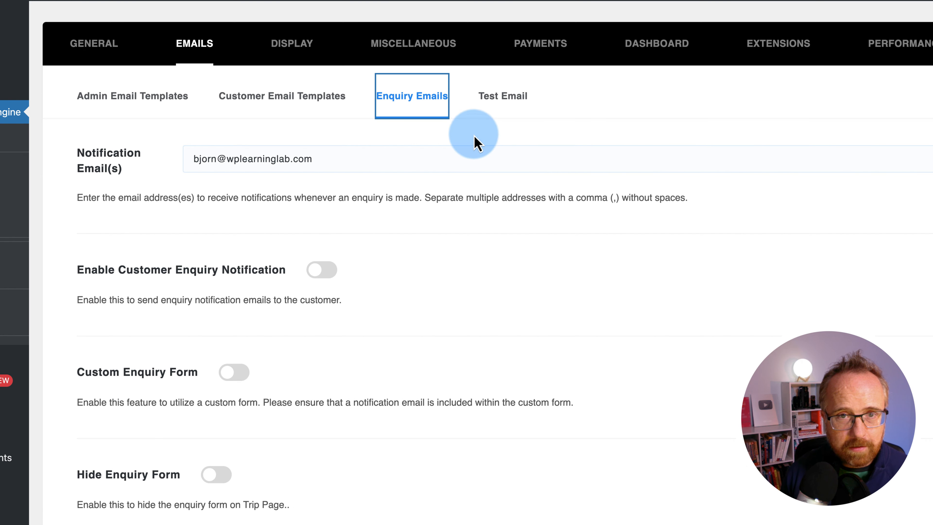
pyautogui.click(488, 107)
pyautogui.scroll(1, 230, 225)
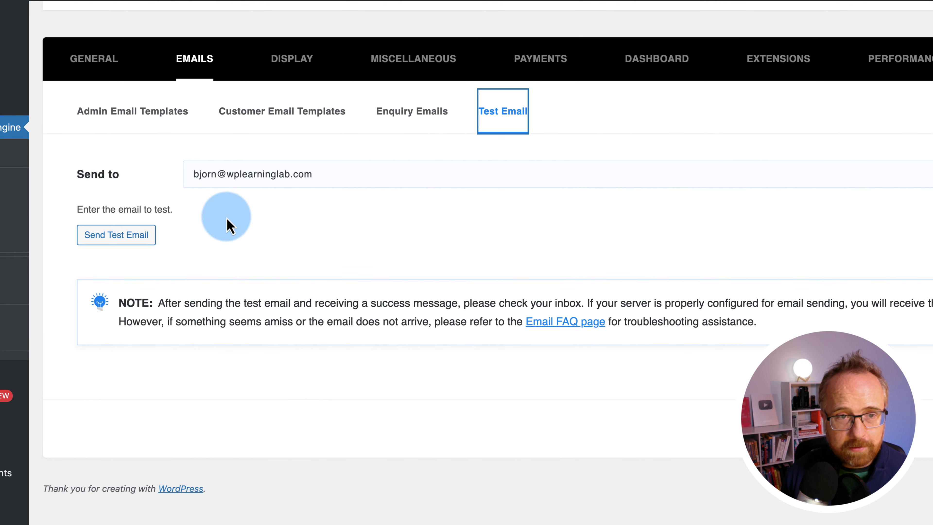
pyautogui.scroll(2, 257, 165)
# Step: In Display > Trip Card/Listing, keep Show Trip Duration set to Days
pyautogui.click(290, 145)
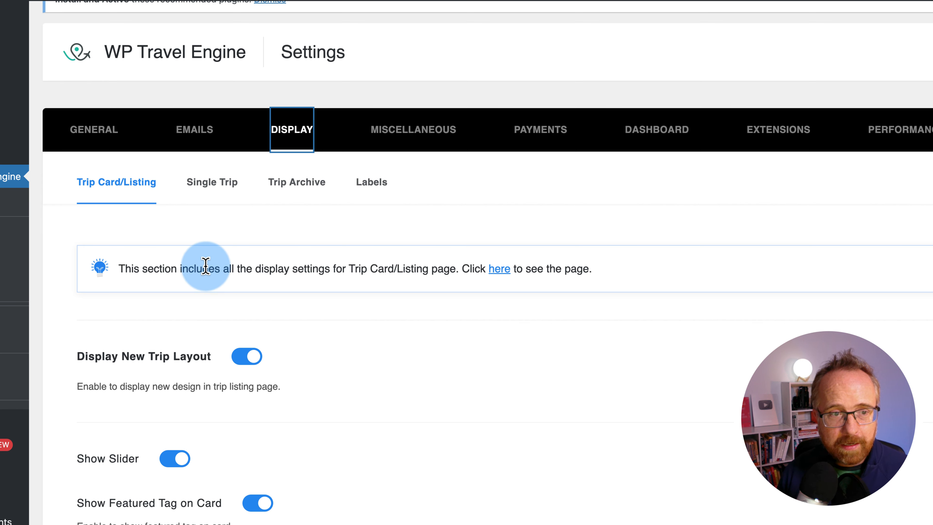
pyautogui.scroll(-1, 206, 265)
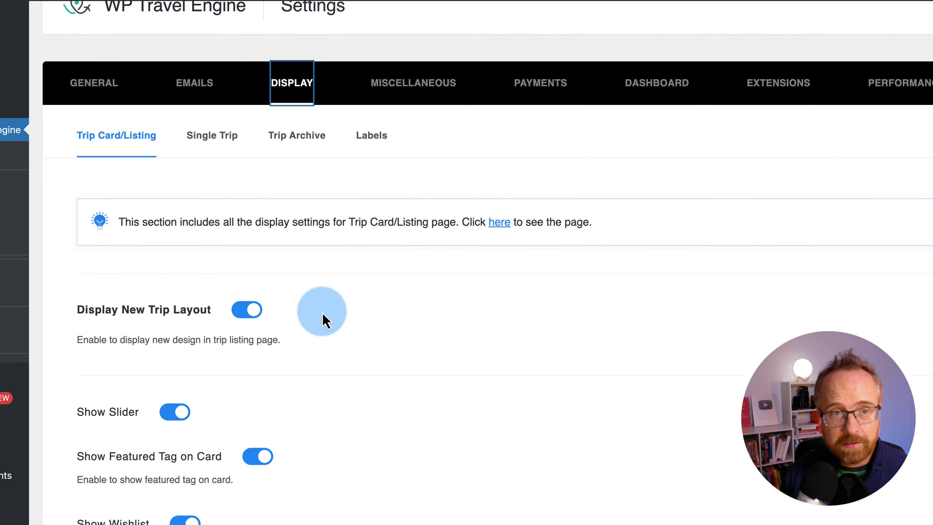
pyautogui.scroll(-1, 322, 321)
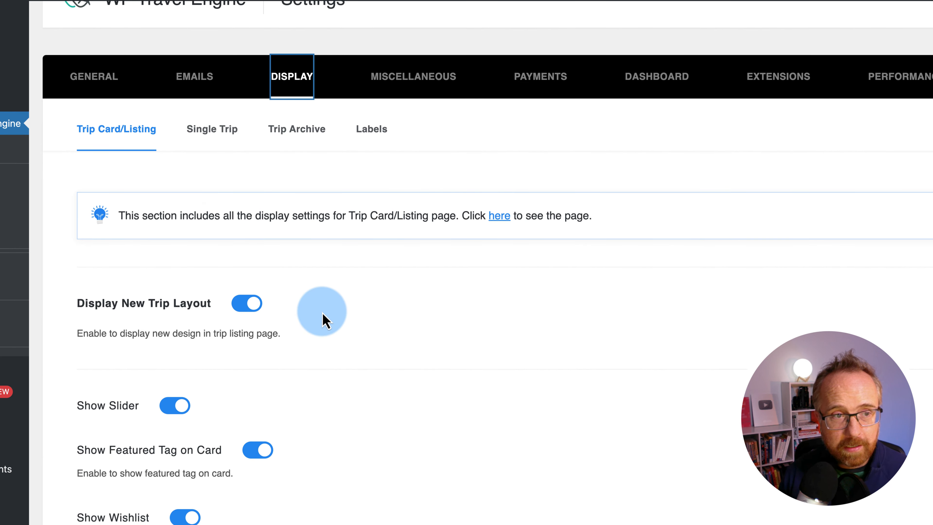
pyautogui.scroll(-5, 347, 337)
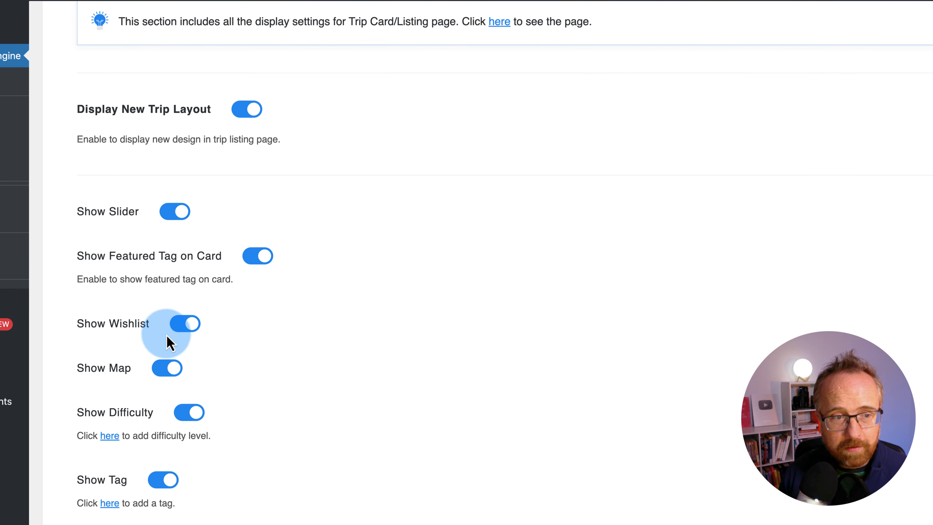
pyautogui.scroll(-7, 132, 355)
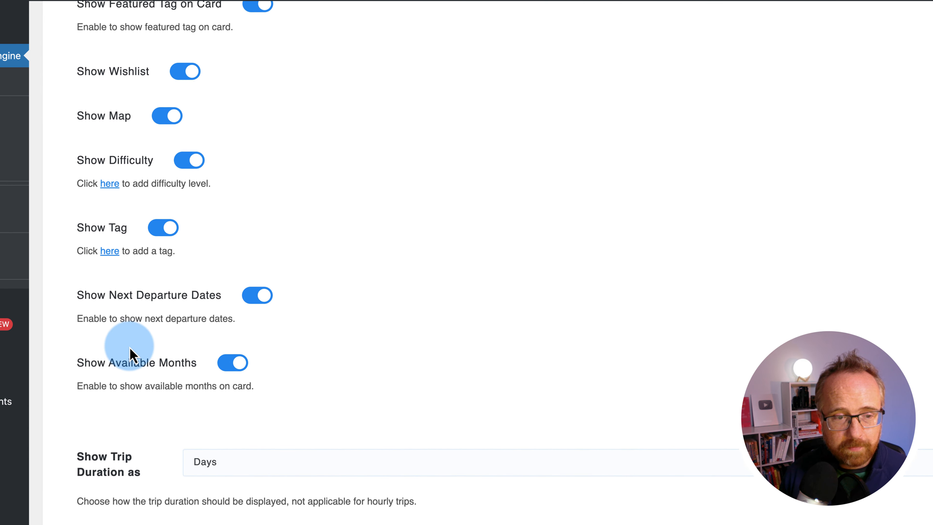
pyautogui.scroll(-3, 131, 355)
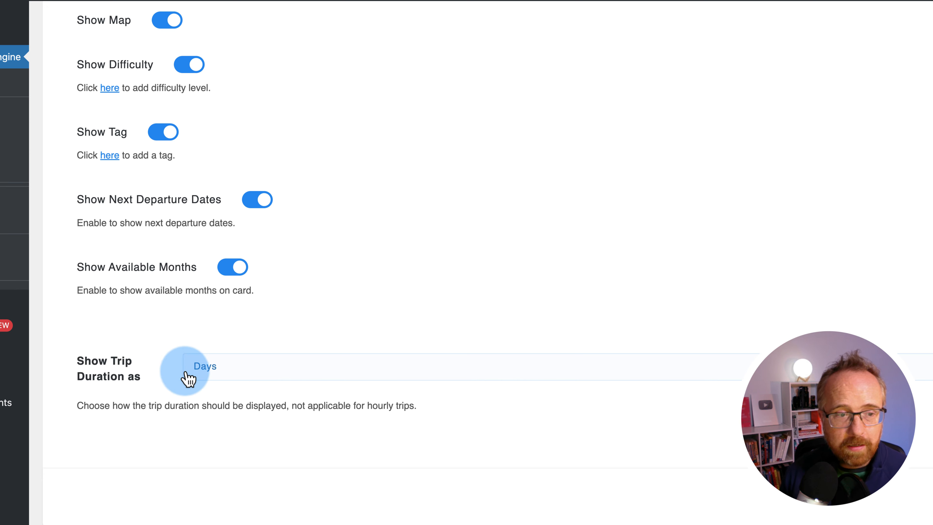
pyautogui.click(221, 367)
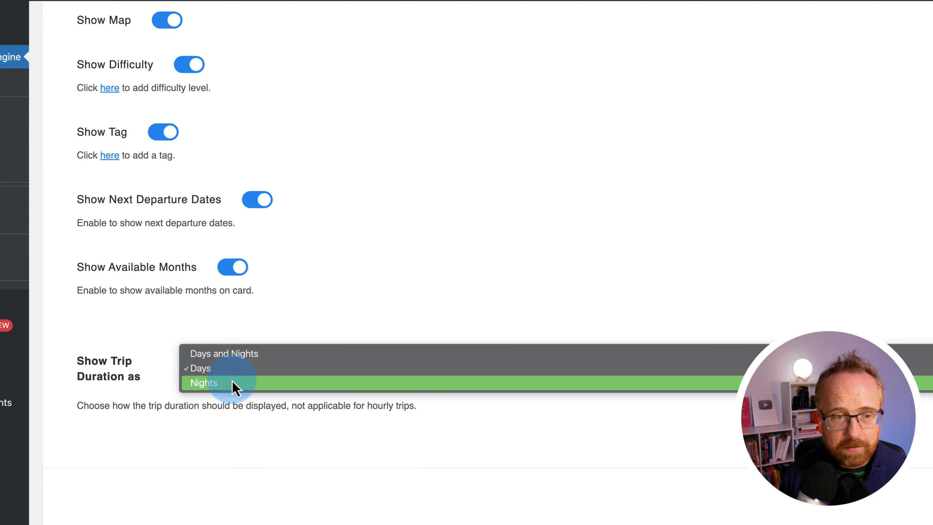
pyautogui.click(281, 334)
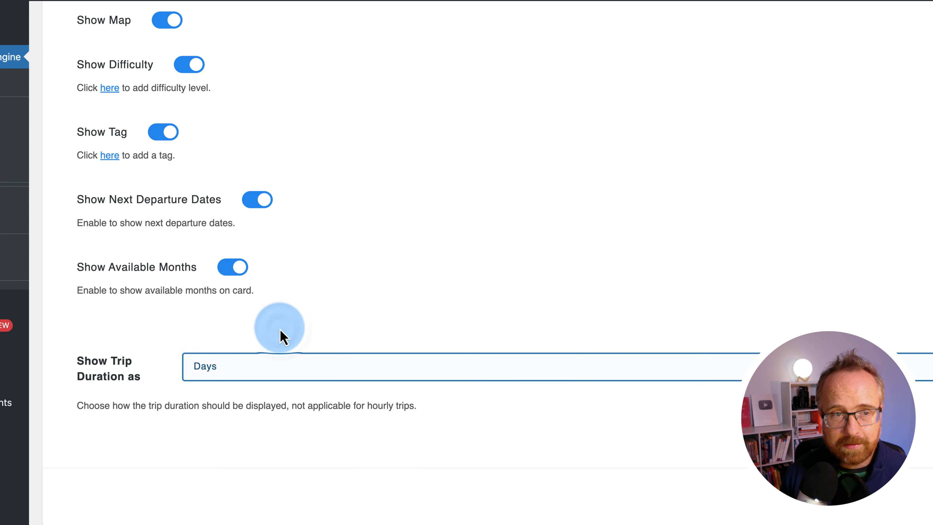
# Step: Look through the Single Trip display settings
pyautogui.scroll(5, 281, 327)
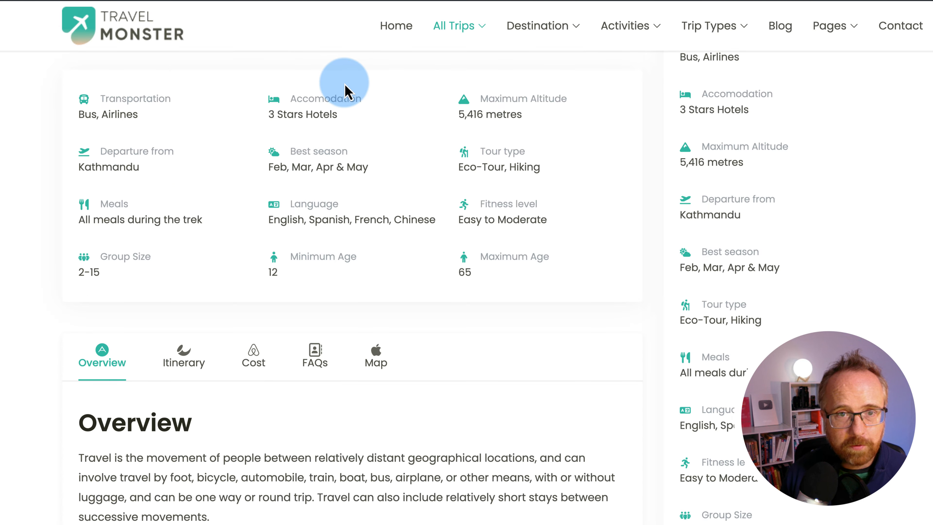
pyautogui.scroll(5, 348, 90)
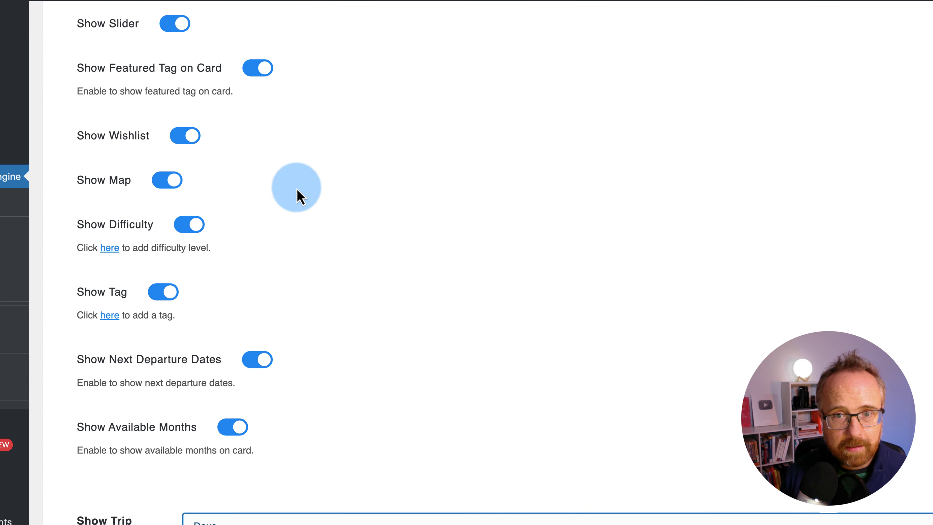
pyautogui.scroll(5, 298, 195)
pyautogui.click(211, 215)
pyautogui.scroll(-3, 367, 378)
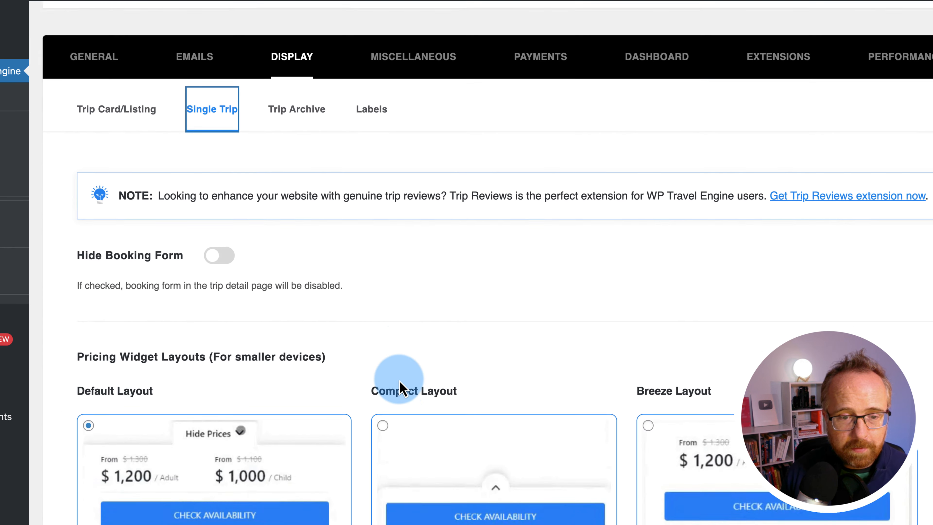
pyautogui.scroll(-7, 400, 387)
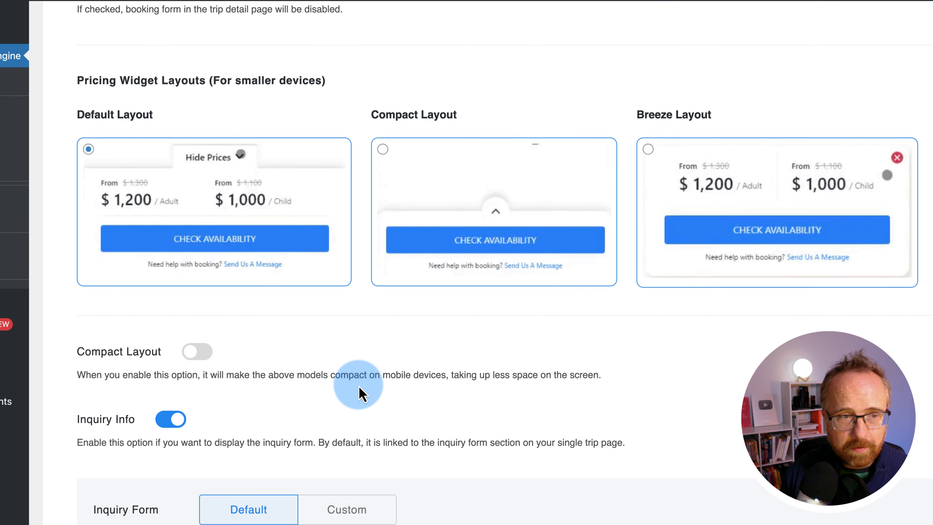
pyautogui.scroll(3, 358, 387)
pyautogui.moveTo(81, 182); pyautogui.dragTo(312, 184)
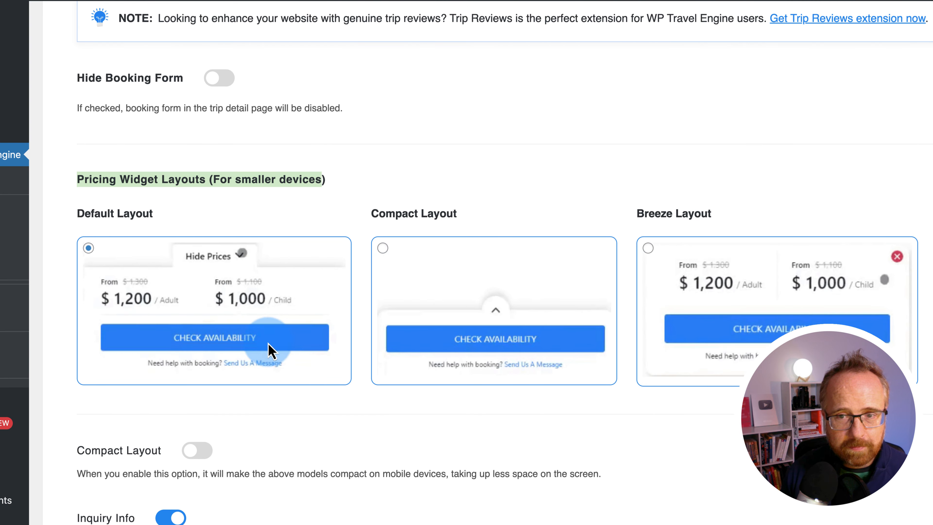
# Step: Check the Trip Archive settings: sorted by Latest, List view, 2 featured trips
pyautogui.scroll(7, 318, 201)
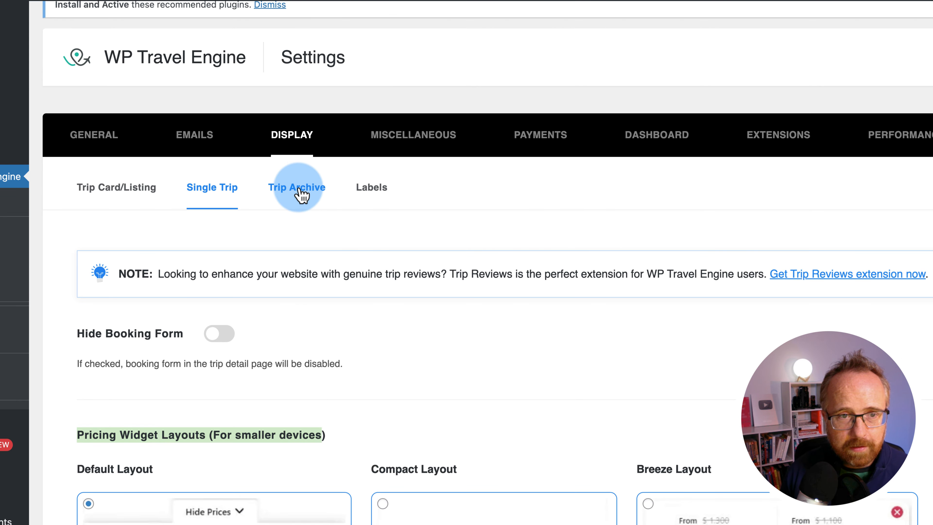
pyautogui.click(301, 188)
pyautogui.scroll(-12, 366, 270)
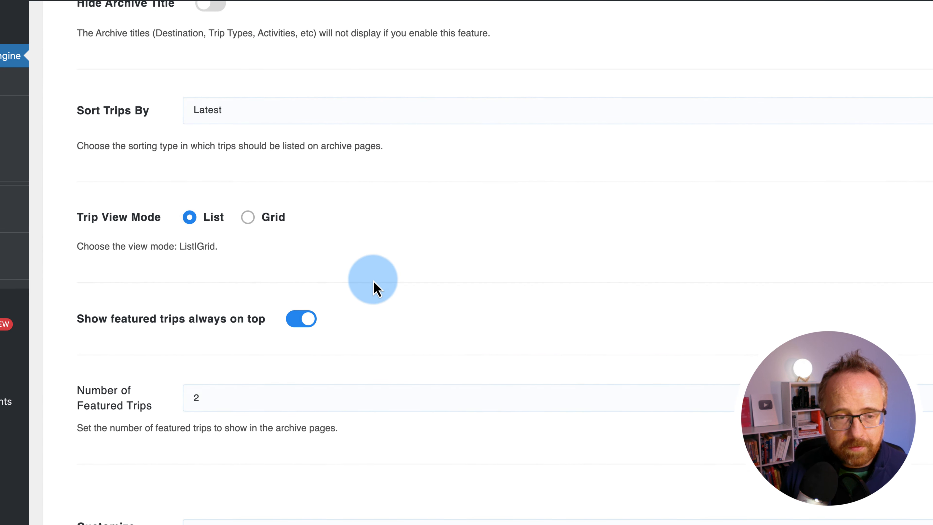
pyautogui.scroll(-7, 374, 286)
pyautogui.scroll(15, 375, 286)
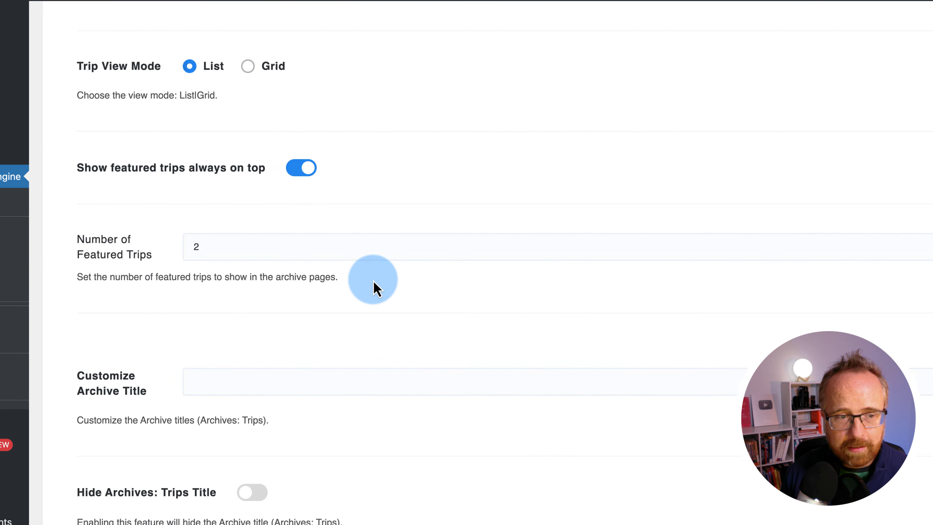
# Step: Browse the Miscellaneous currency, display toggle and text/message settings
pyautogui.click(407, 168)
pyautogui.scroll(-1, 132, 325)
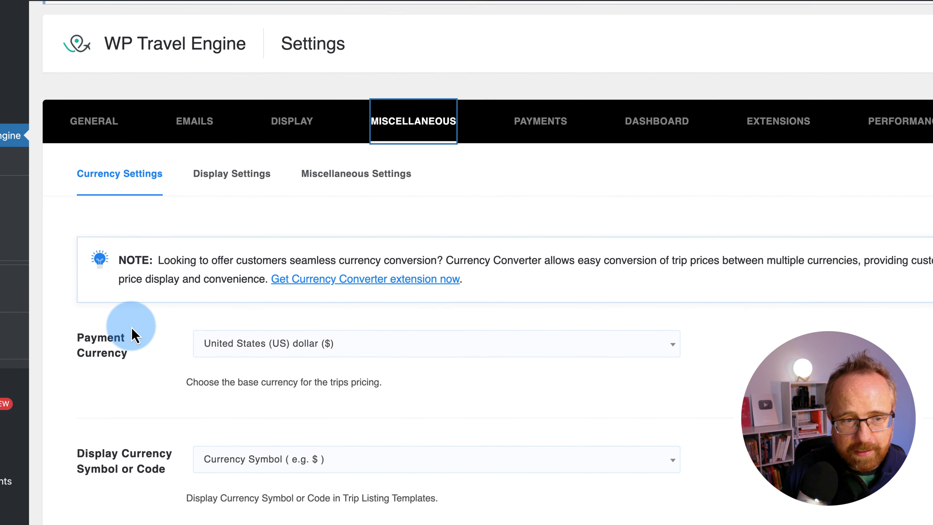
pyautogui.scroll(-2, 225, 176)
pyautogui.click(231, 102)
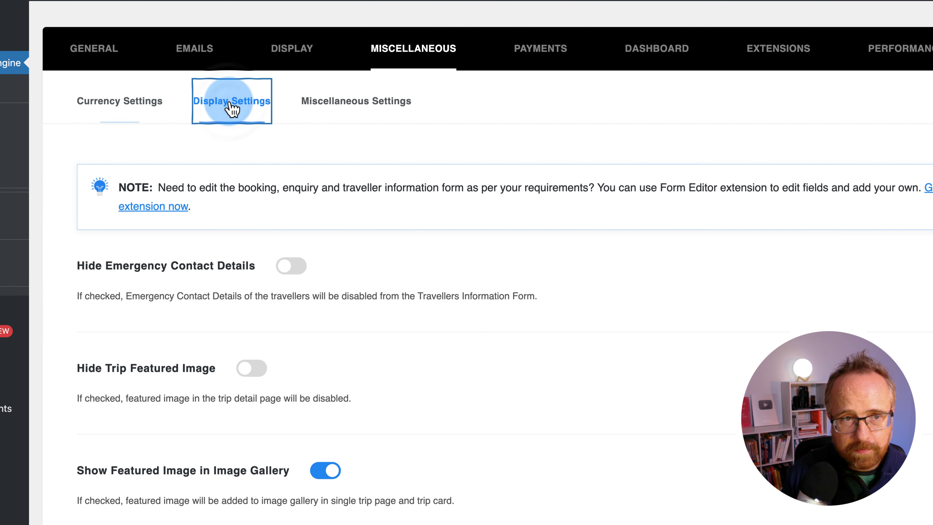
pyautogui.click(357, 112)
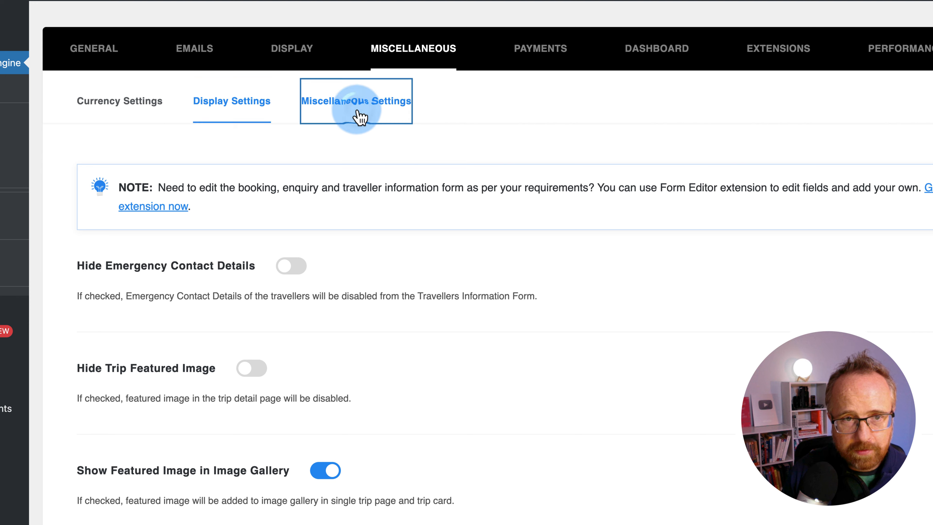
pyautogui.scroll(-4, 239, 405)
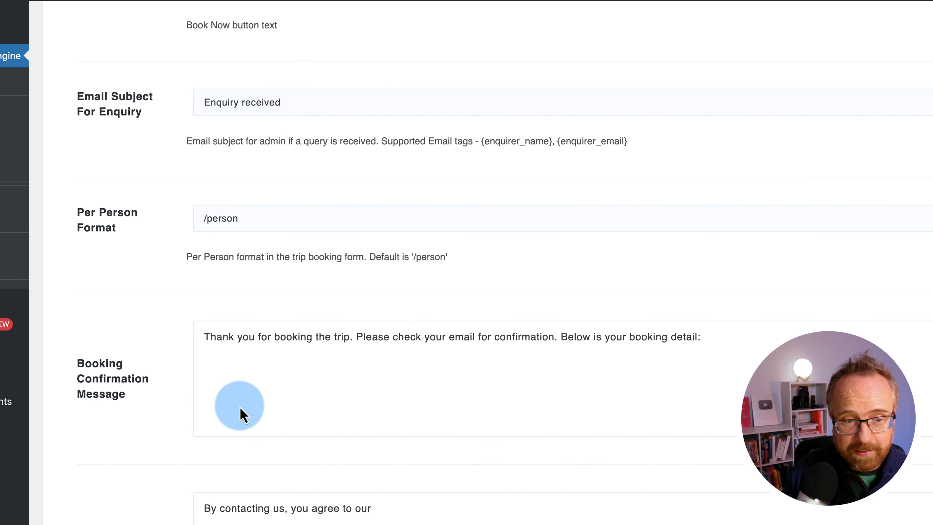
pyautogui.moveTo(186, 256); pyautogui.dragTo(456, 279)
pyautogui.scroll(-5, 446, 436)
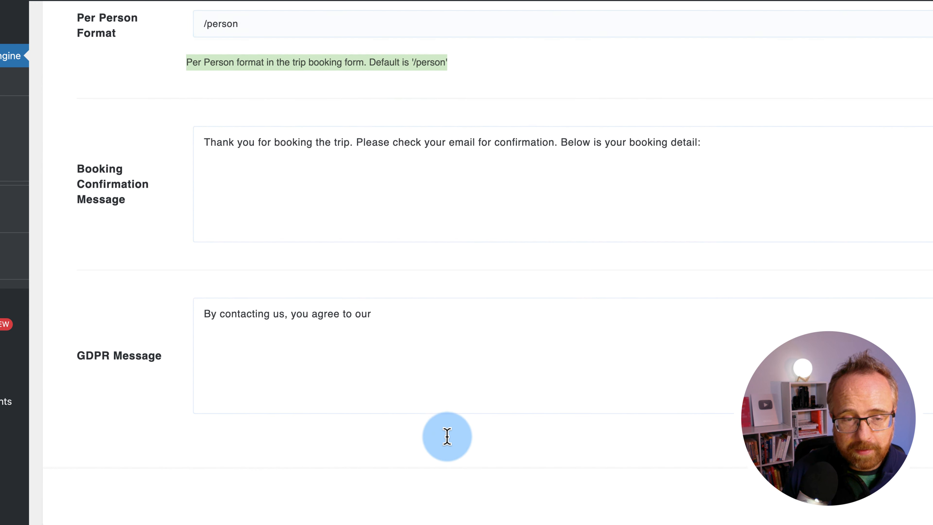
pyautogui.scroll(11, 448, 442)
# Step: Keep Book Now Pay Later as the default payment gateway
pyautogui.click(554, 170)
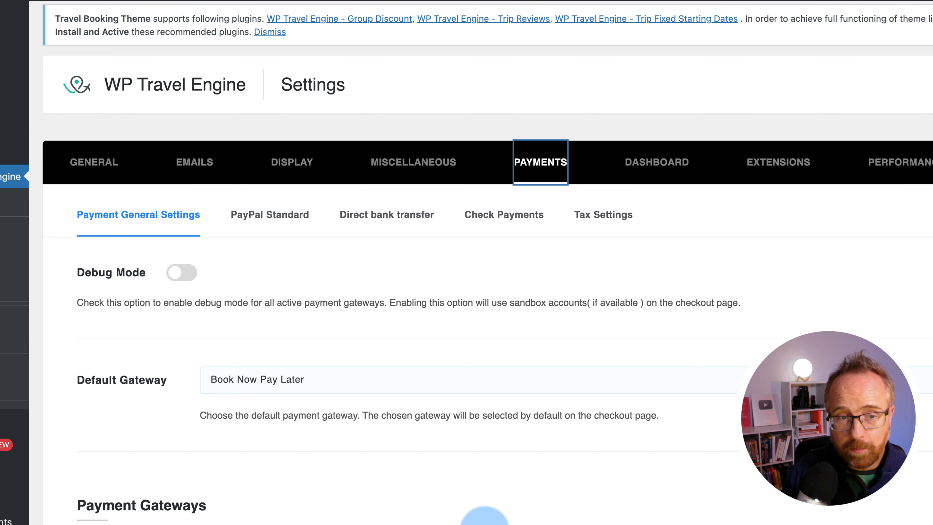
pyautogui.scroll(-3, 257, 323)
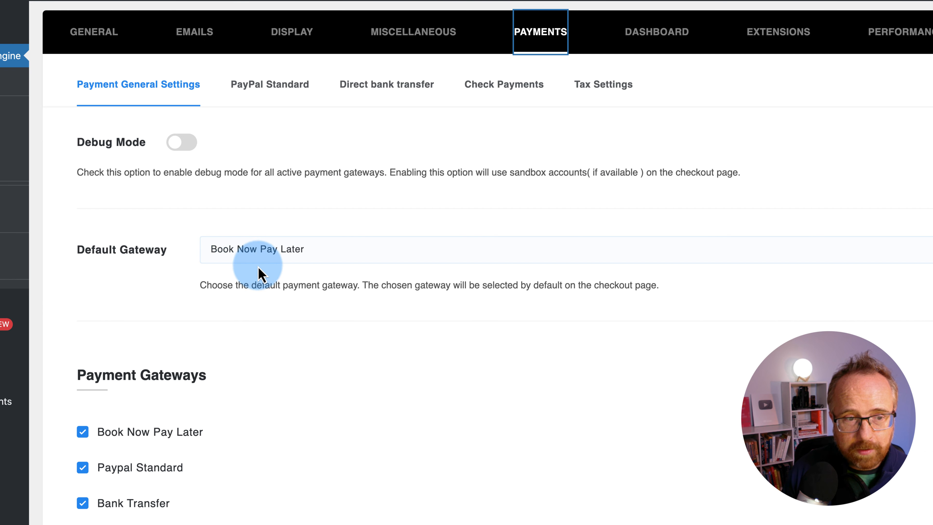
pyautogui.click(307, 253)
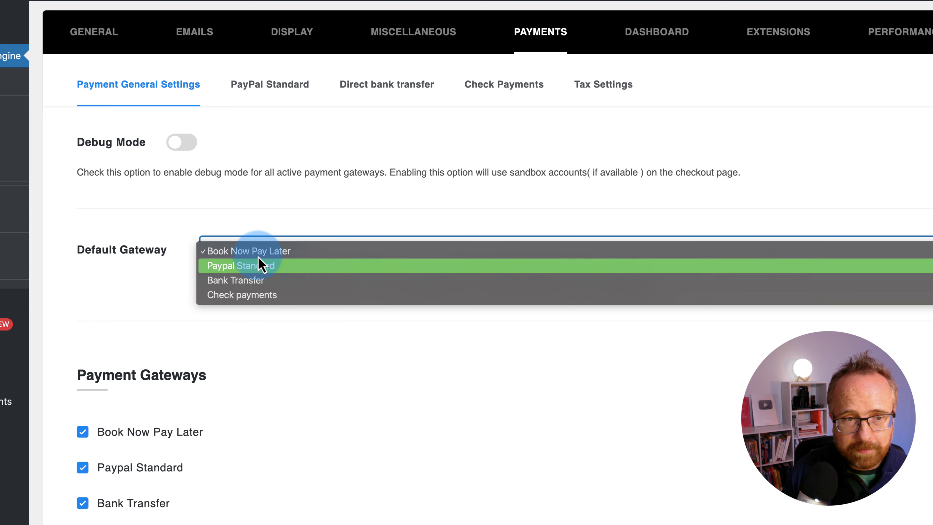
pyautogui.click(281, 355)
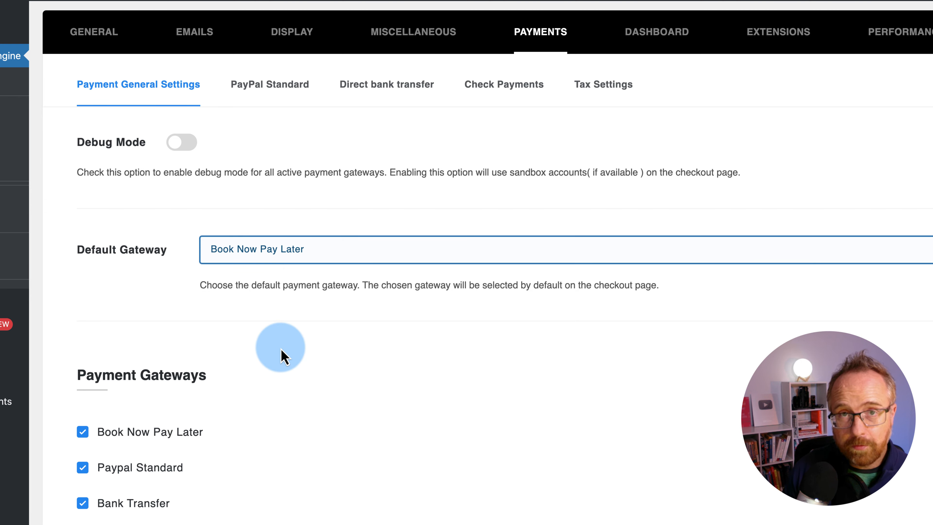
pyautogui.scroll(-4, 282, 360)
pyautogui.scroll(5, 284, 358)
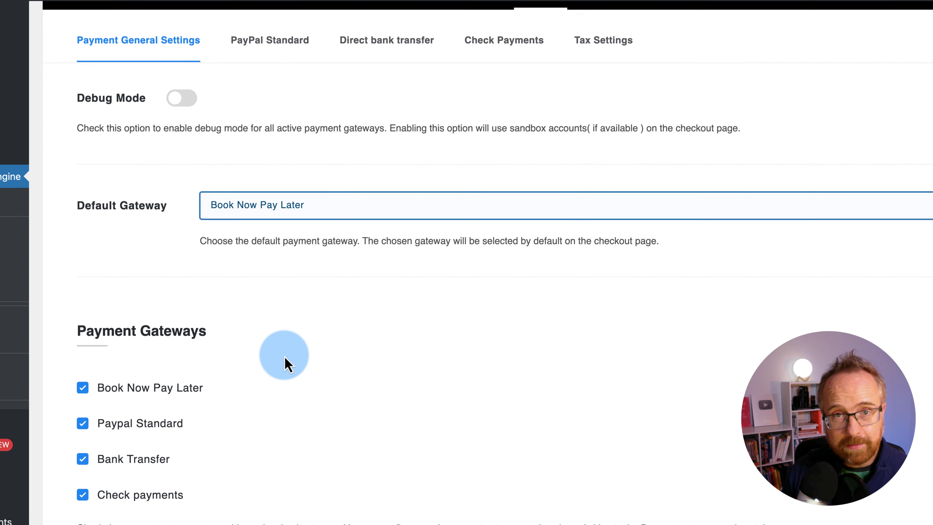
# Step: Review the Dashboard, Extensions and Performance settings, with Optimized and Lazy Loading off
pyautogui.click(652, 76)
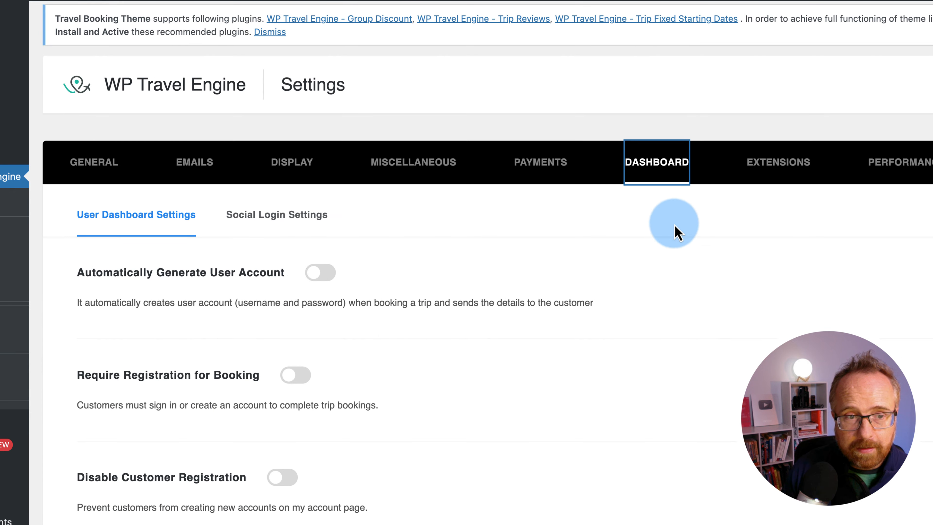
pyautogui.scroll(-2, 291, 274)
pyautogui.scroll(-5, 448, 473)
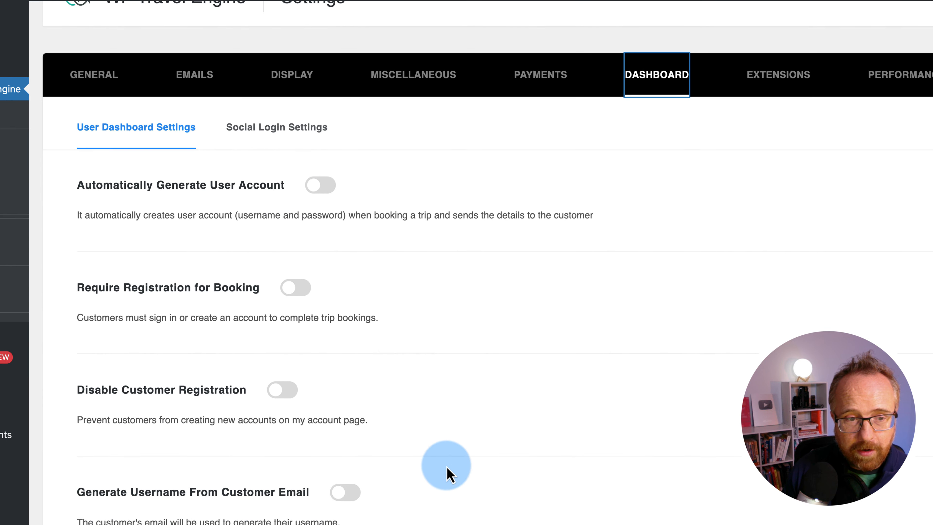
pyautogui.scroll(7, 704, 281)
pyautogui.click(808, 171)
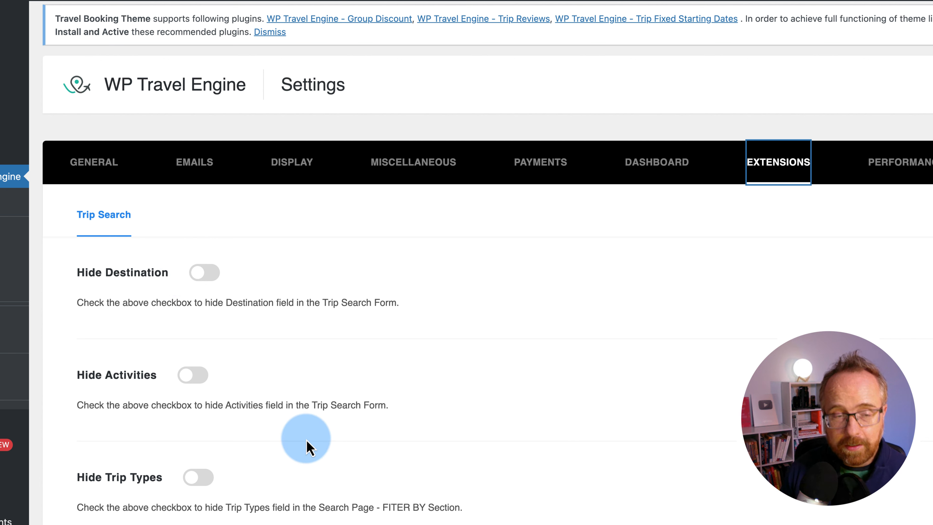
pyautogui.click(926, 165)
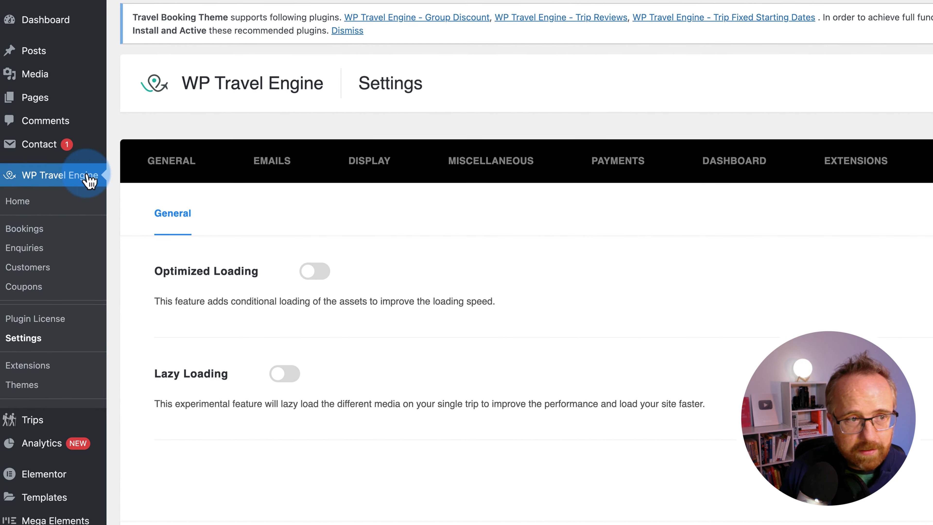
# Step: Review Analytics Overview: 1 booking, $100,000 booking value, $50,000 received, 1 new customer
pyautogui.click(63, 449)
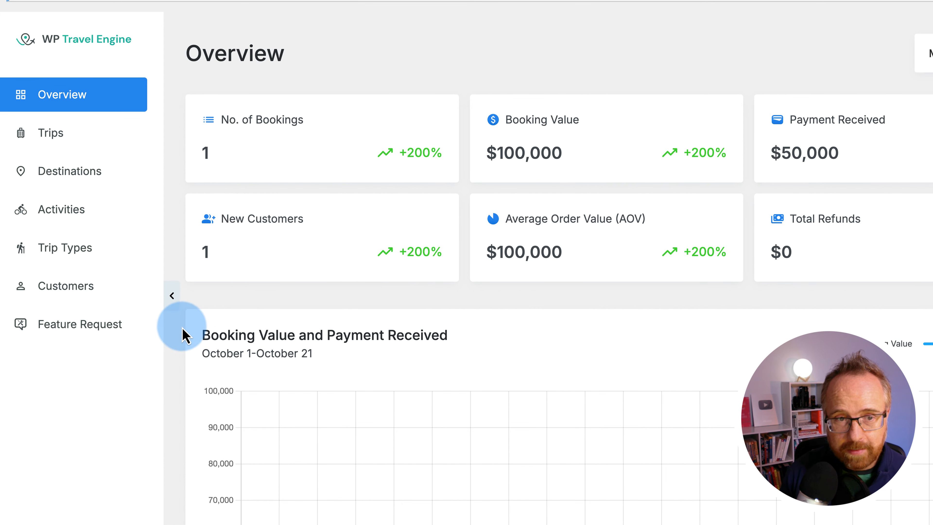
pyautogui.scroll(-5, 166, 333)
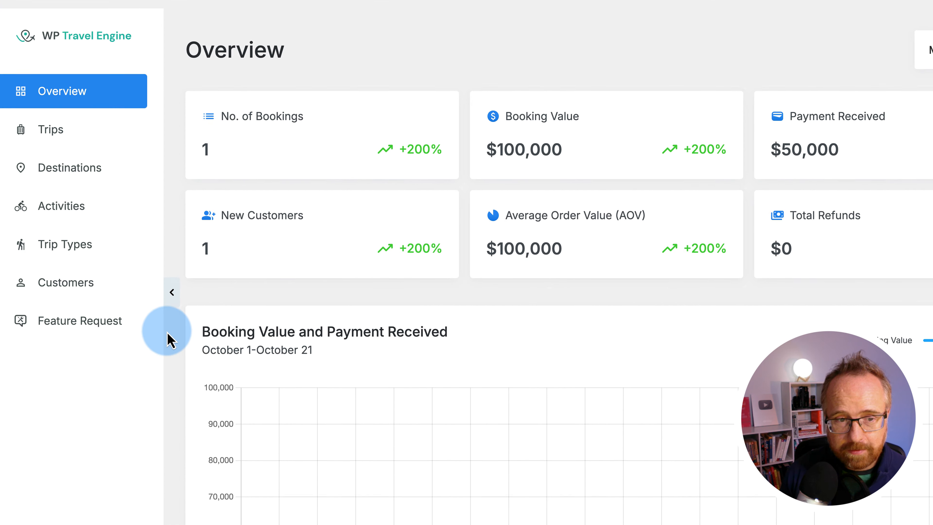
pyautogui.scroll(-4, 167, 332)
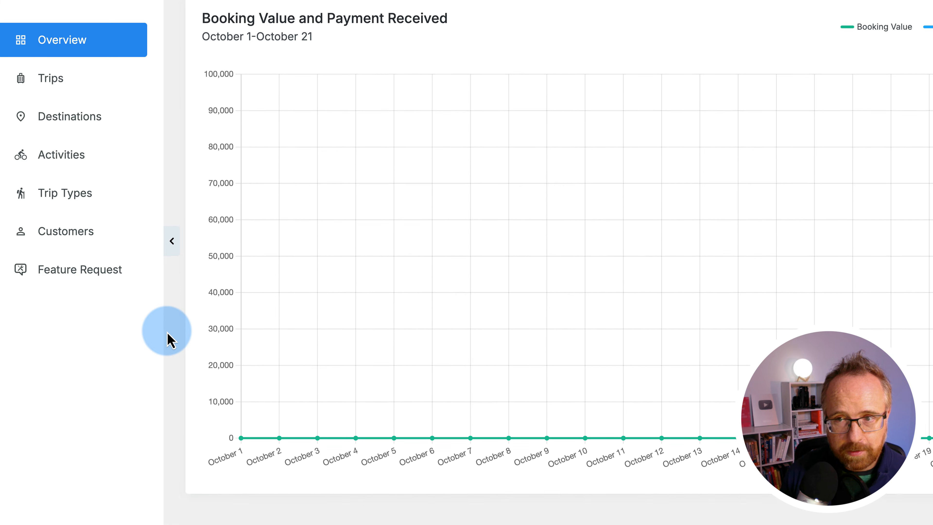
pyautogui.scroll(8, 175, 347)
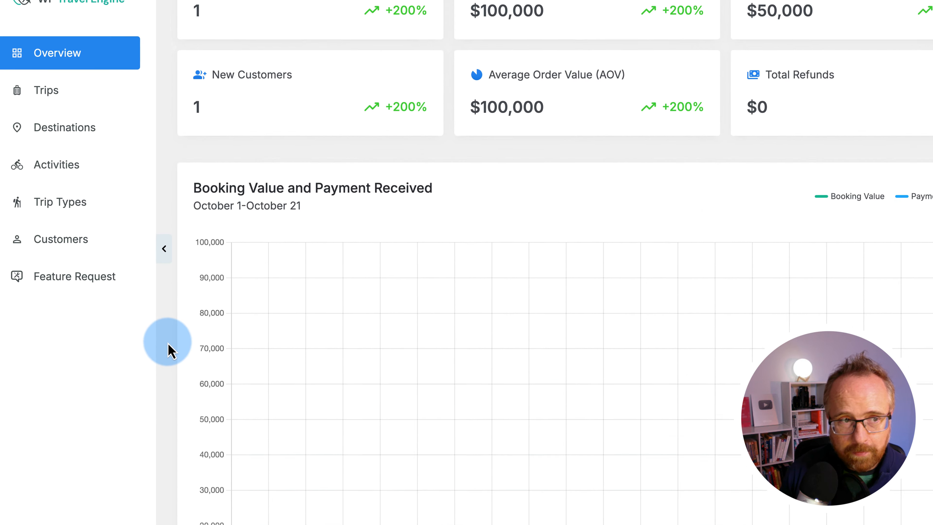
pyautogui.scroll(-3, 826, 344)
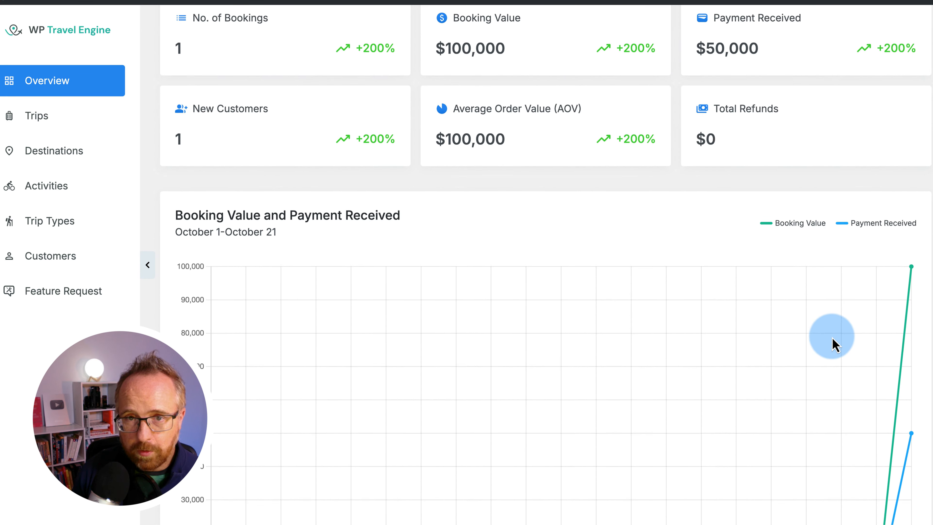
pyautogui.scroll(-3, 725, 265)
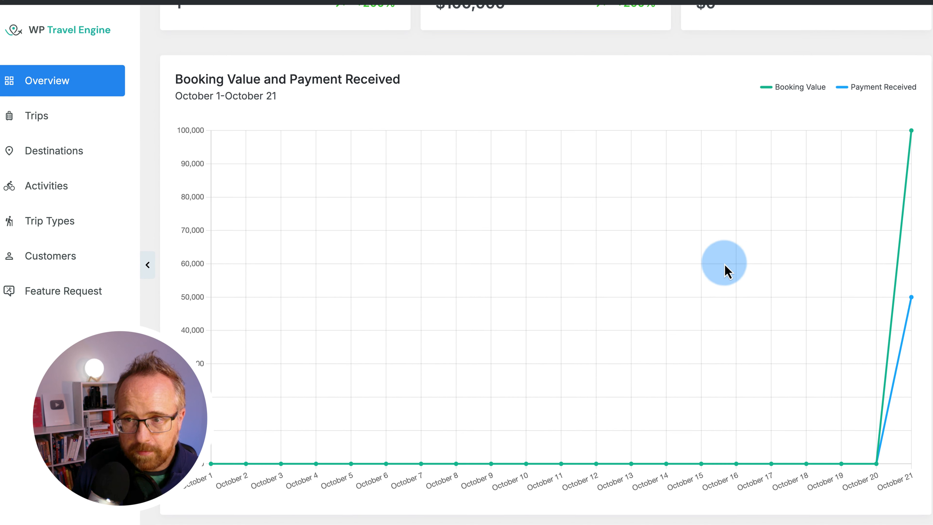
pyautogui.scroll(4, 402, 136)
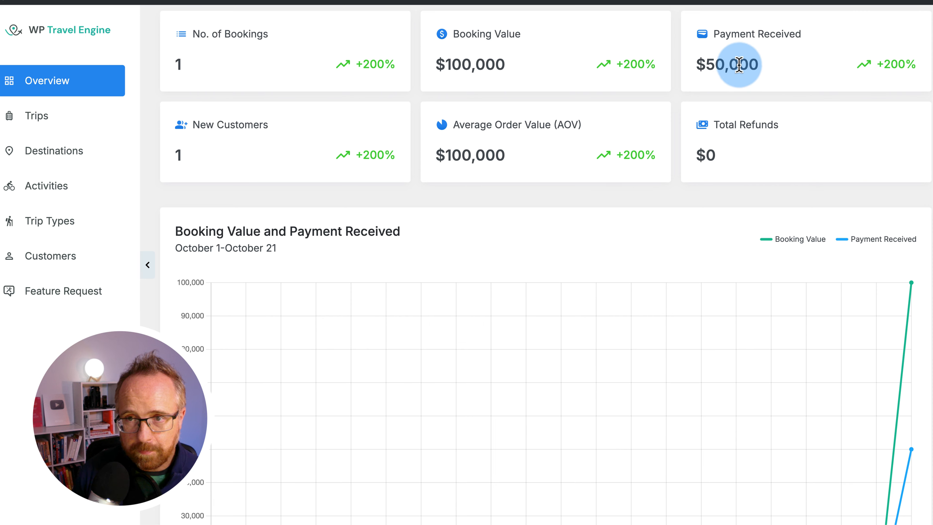
pyautogui.scroll(-3, 787, 246)
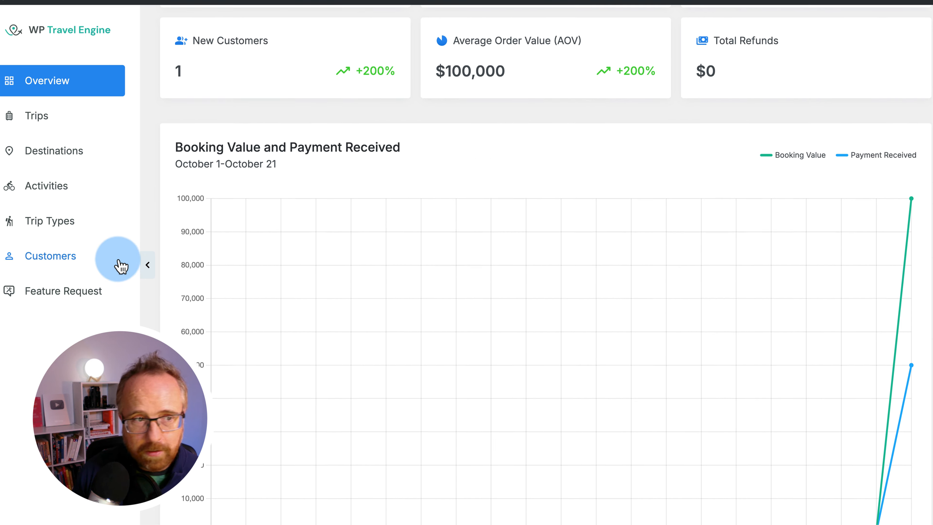
pyautogui.scroll(1, 121, 265)
pyautogui.scroll(-3, 900, 313)
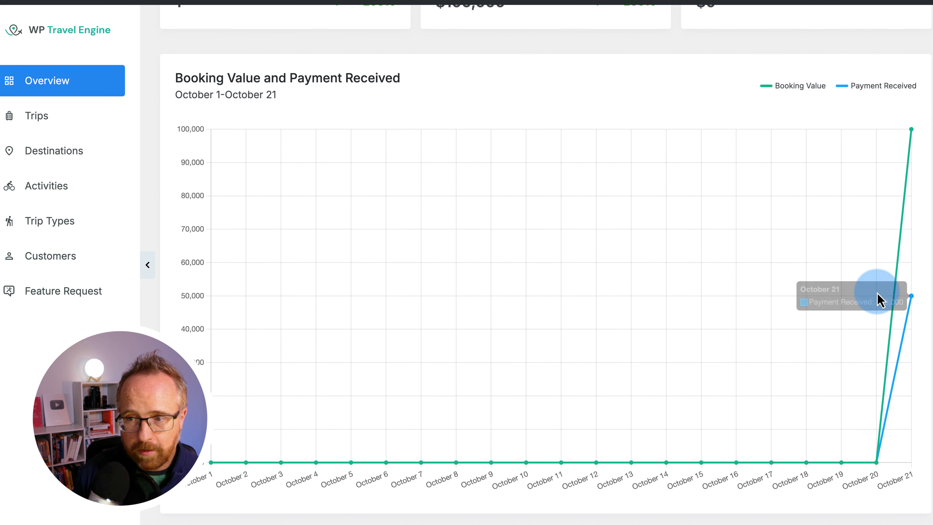
pyautogui.scroll(6, 907, 309)
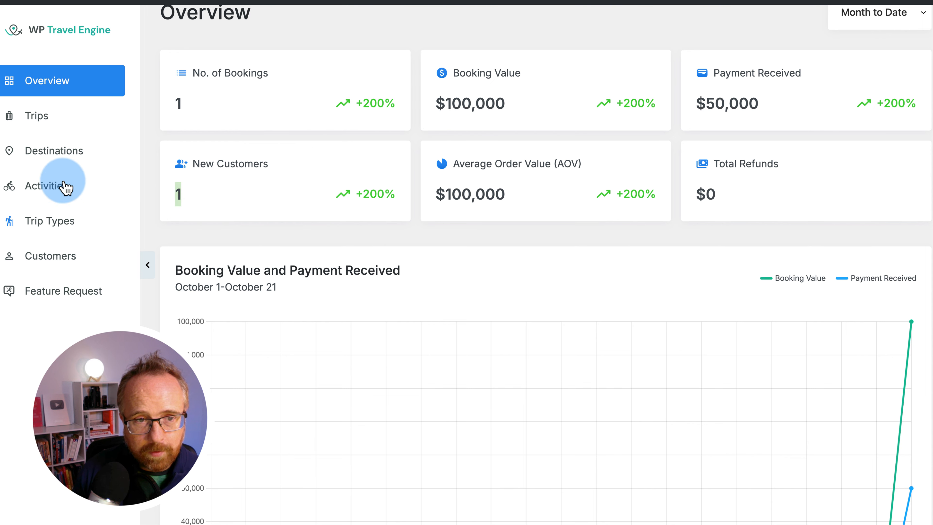
# Step: View the Trips, Destinations and Activities analytics breakdowns
pyautogui.click(42, 127)
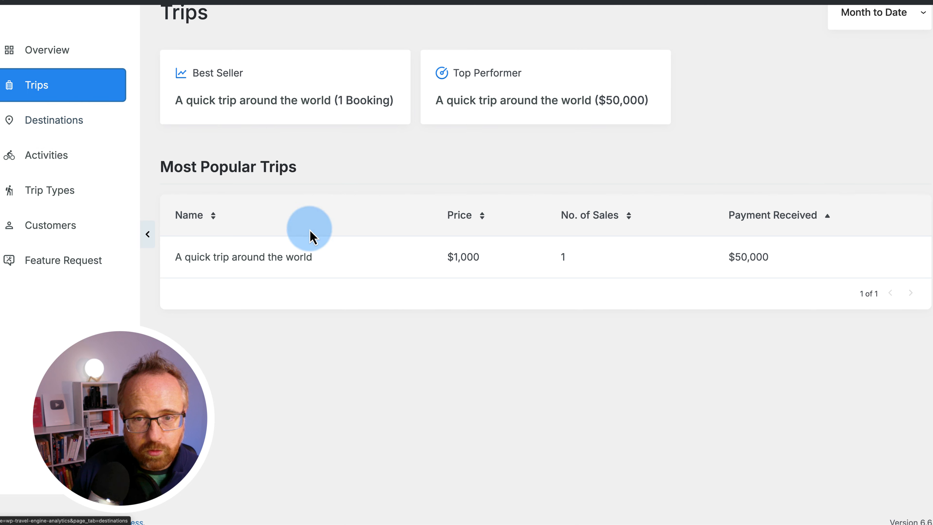
pyautogui.click(62, 121)
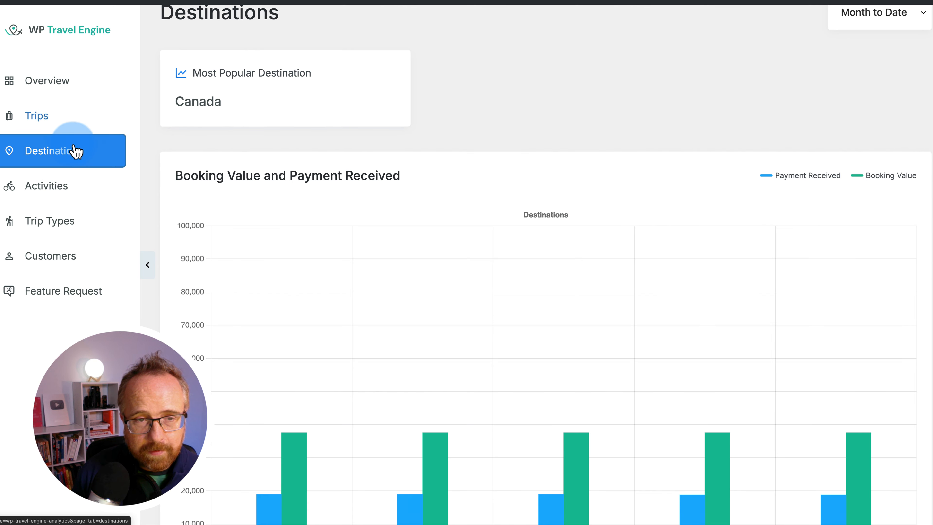
pyautogui.scroll(-6, 154, 185)
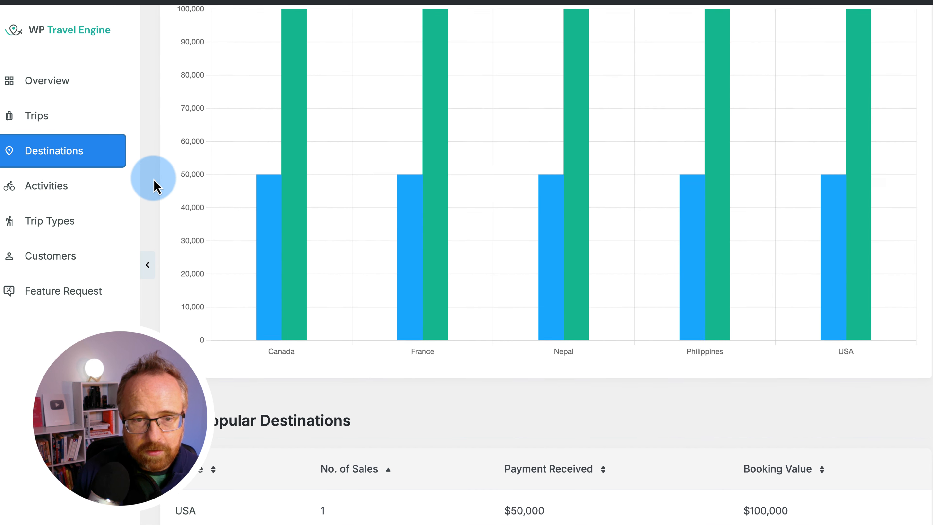
pyautogui.scroll(-5, 154, 185)
pyautogui.scroll(-4, 154, 186)
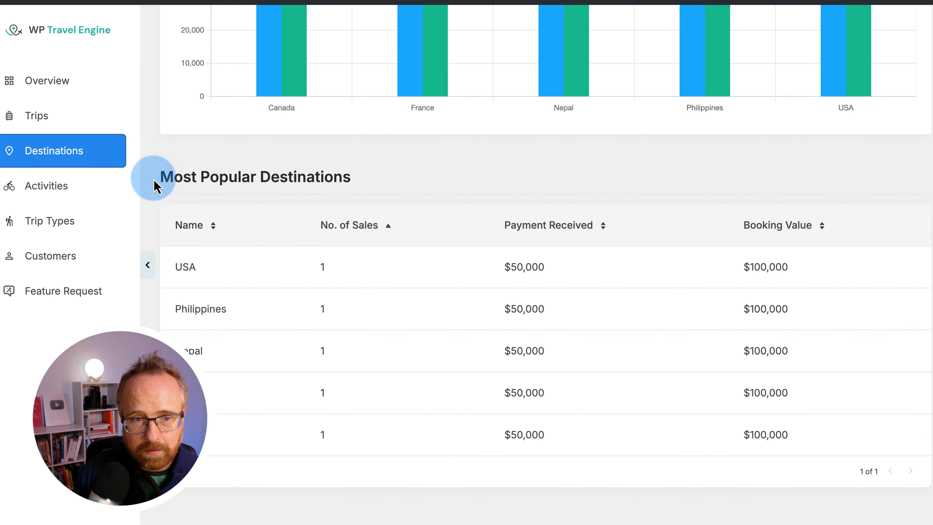
pyautogui.scroll(8, 229, 271)
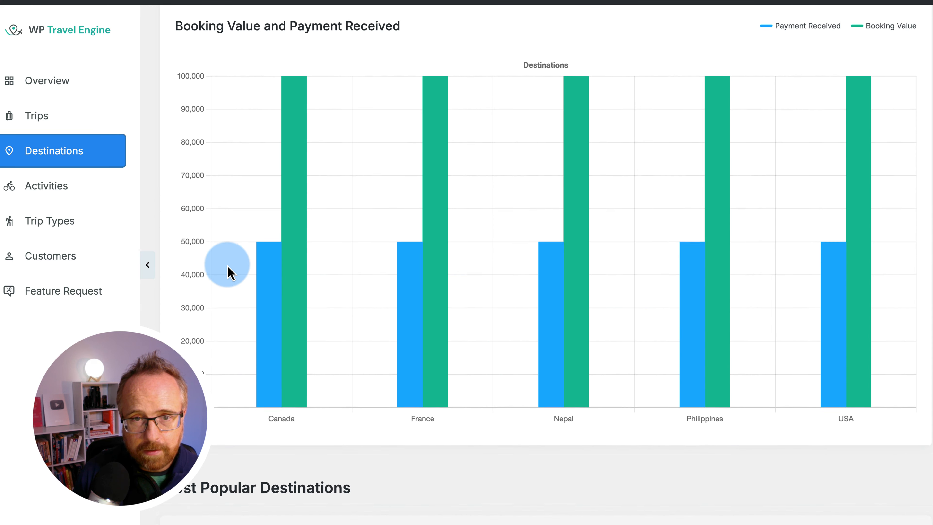
pyautogui.click(60, 186)
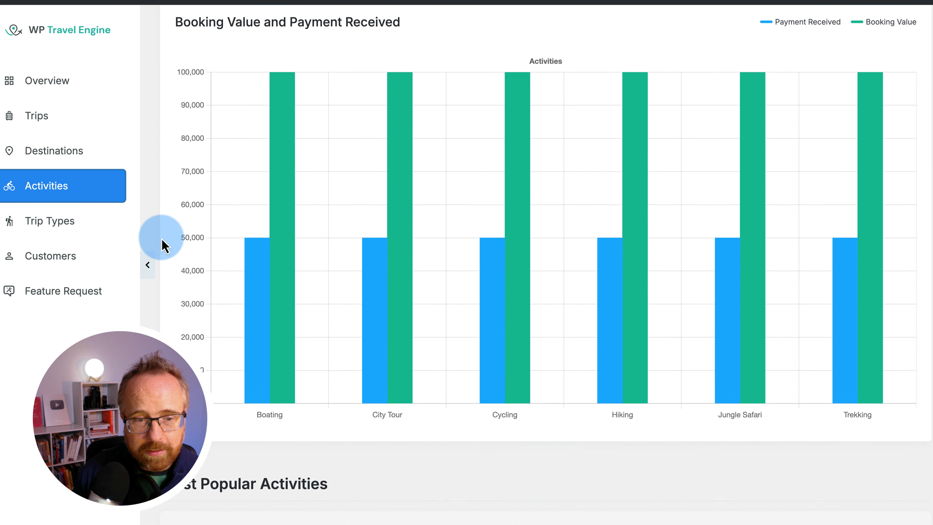
pyautogui.scroll(-15, 164, 243)
pyautogui.scroll(10, 162, 243)
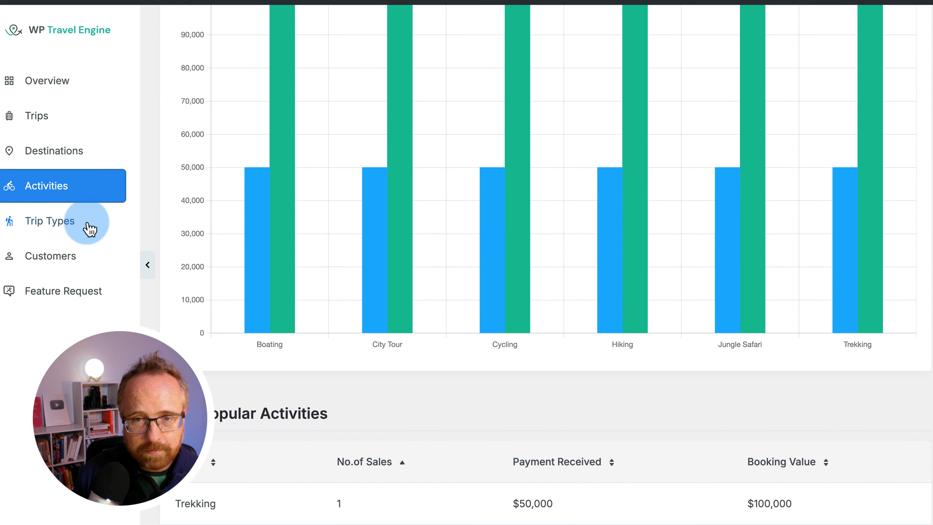
# Step: Check Trip Types, Customers and Feature Request, ending on Customers with one $50,000 booking
pyautogui.click(90, 225)
pyautogui.scroll(3, 153, 256)
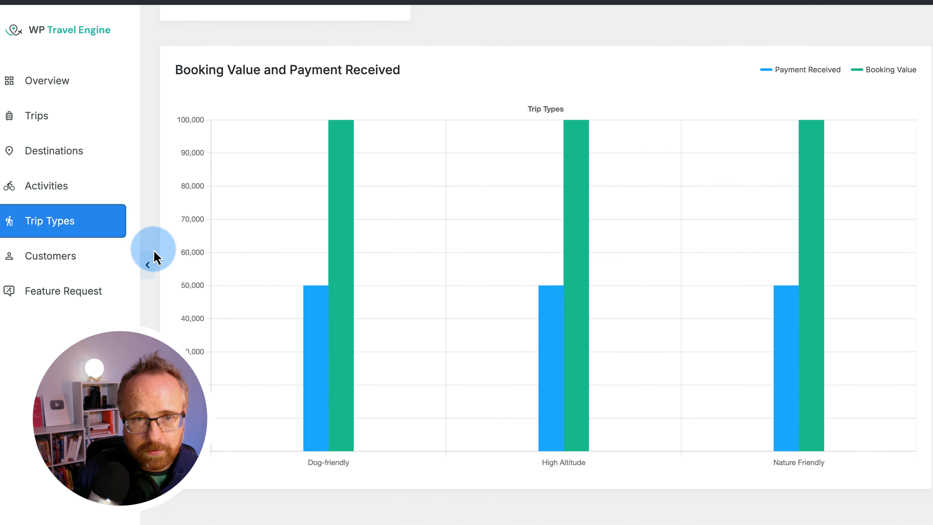
pyautogui.click(85, 256)
pyautogui.scroll(2, 168, 170)
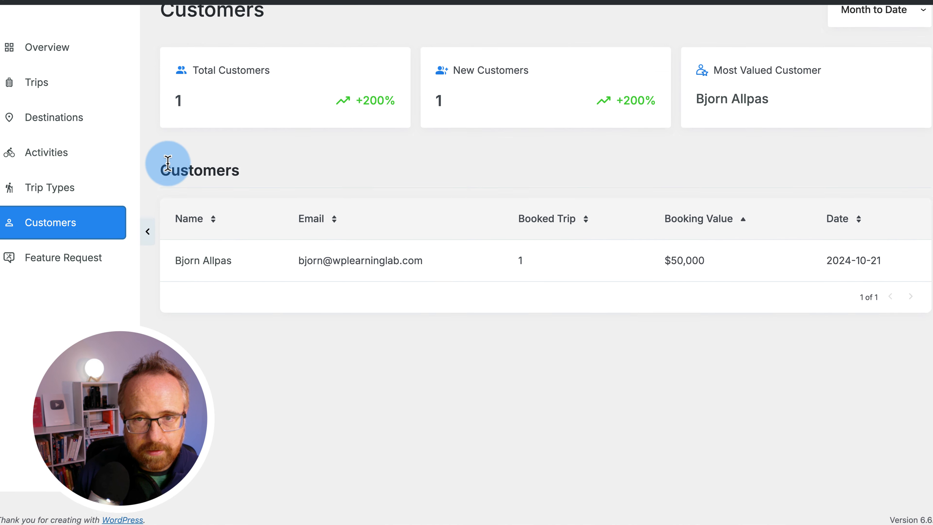
pyautogui.click(88, 294)
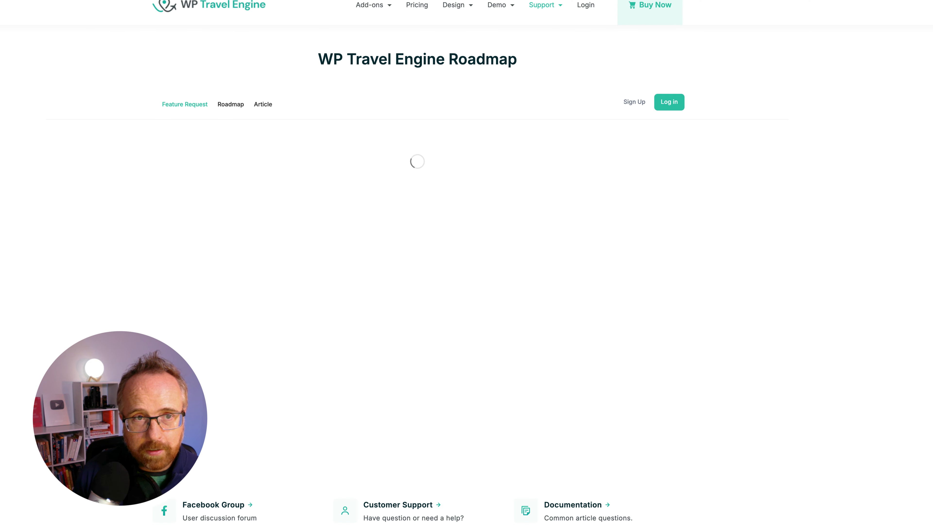
pyautogui.click(84, 140)
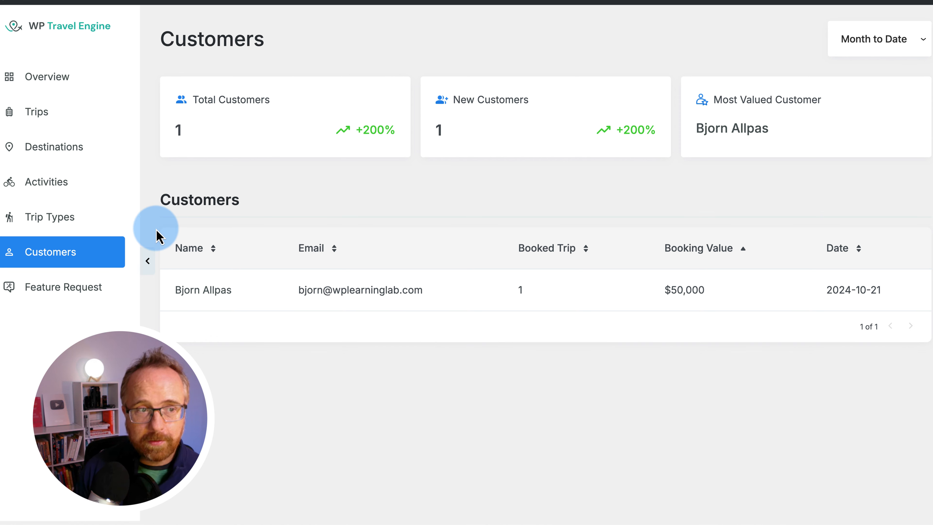
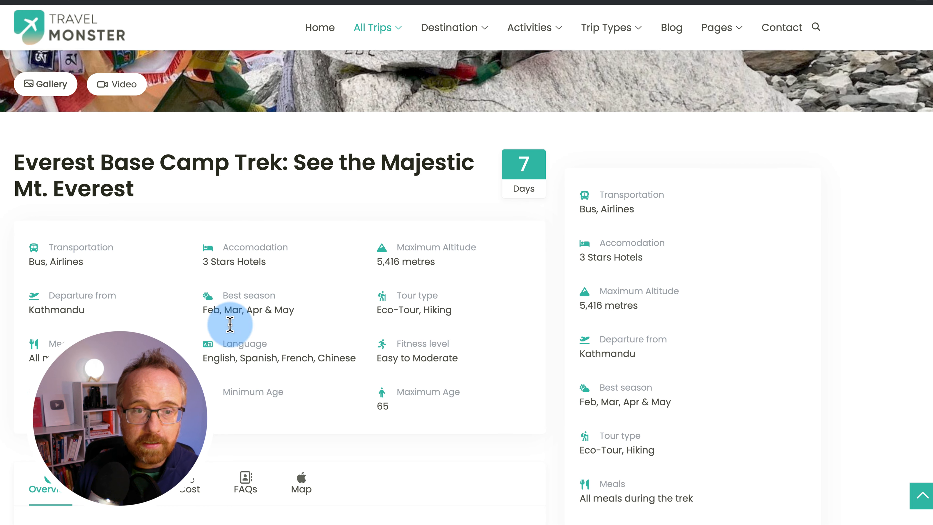
# Step: Scroll the trek page down and back up, leaving the Travel Monster homepage with its search form
pyautogui.scroll(-8, 230, 324)
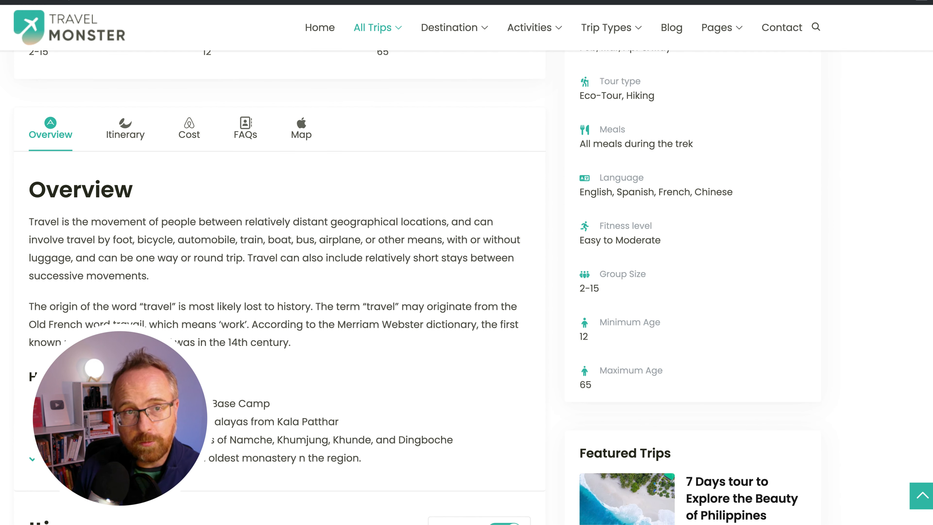
pyautogui.scroll(10, 466, 262)
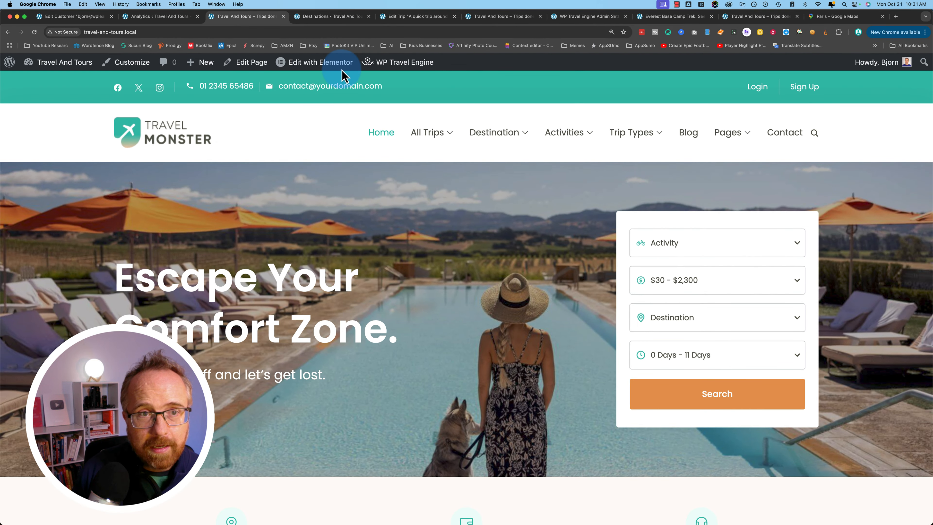
# Step: Look over the customer's edit page and scroll through the list of site pages
pyautogui.moveTo(304, 72)
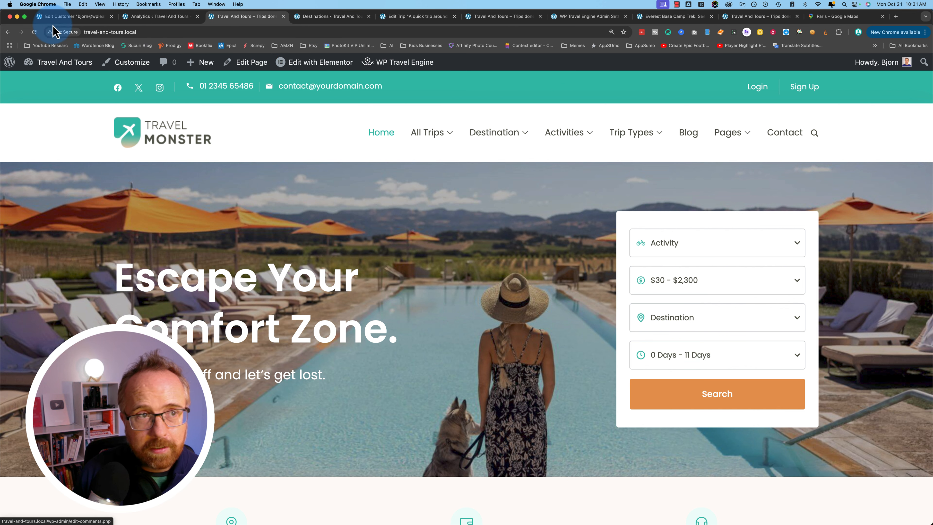
pyautogui.click(81, 17)
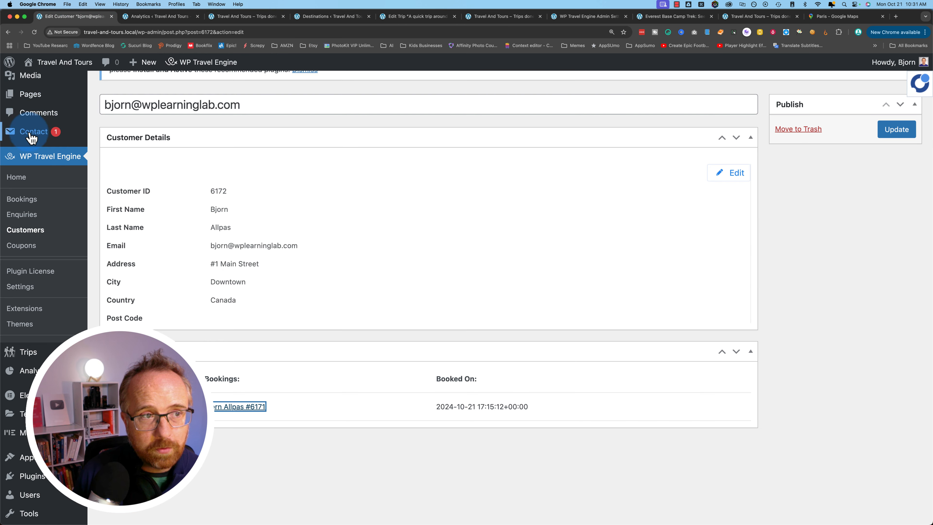
pyautogui.scroll(3, 32, 139)
pyautogui.click(33, 150)
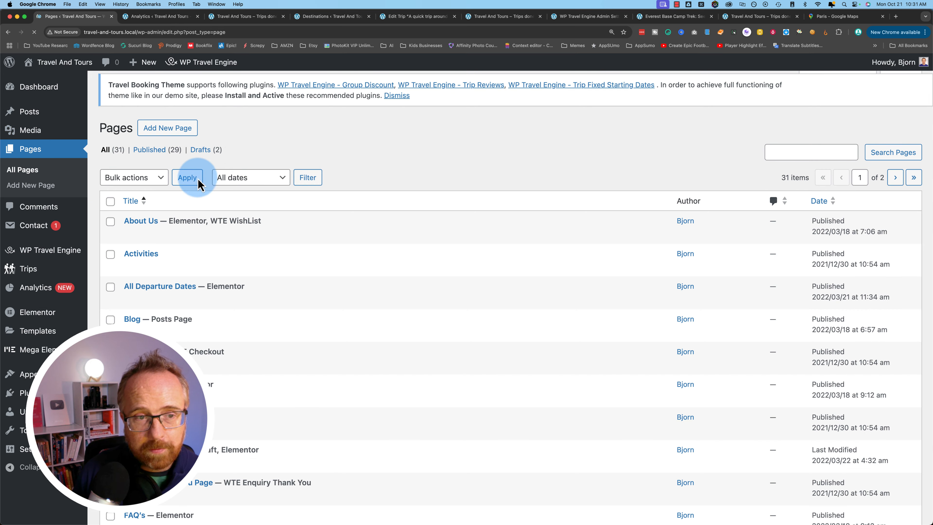
pyautogui.scroll(-3, 109, 200)
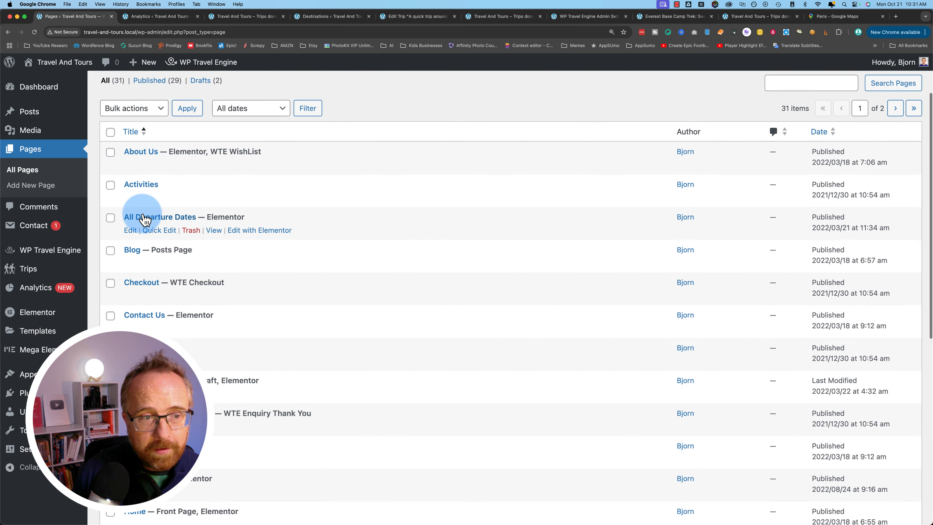
pyautogui.scroll(-3, 129, 213)
pyautogui.scroll(-4, 152, 314)
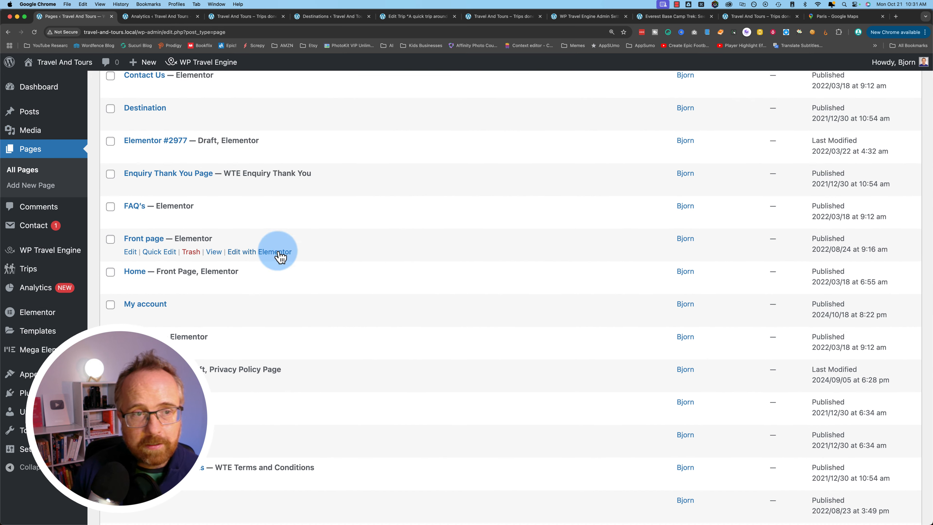
# Step: Return to the Travel Monster homepage and launch Edit with Elementor for the Home page
pyautogui.click(243, 17)
pyautogui.moveTo(305, 68)
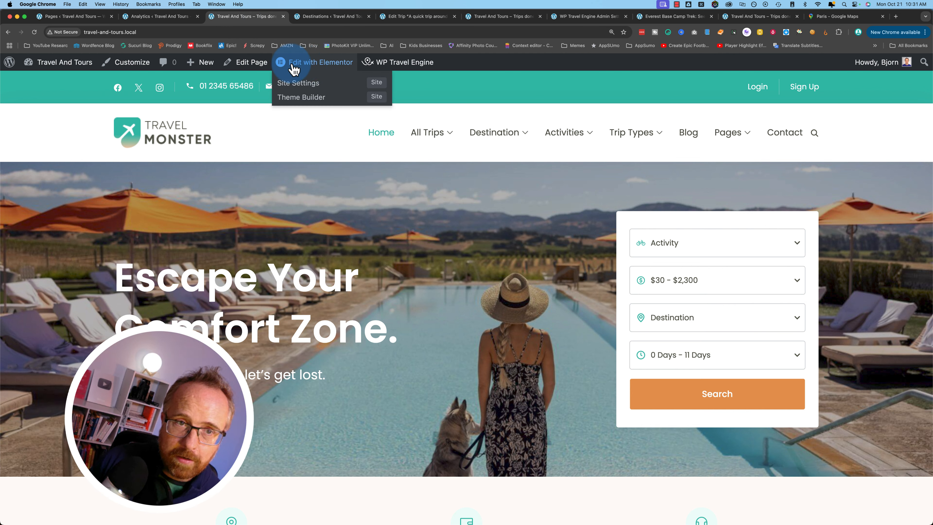
pyautogui.click(73, 17)
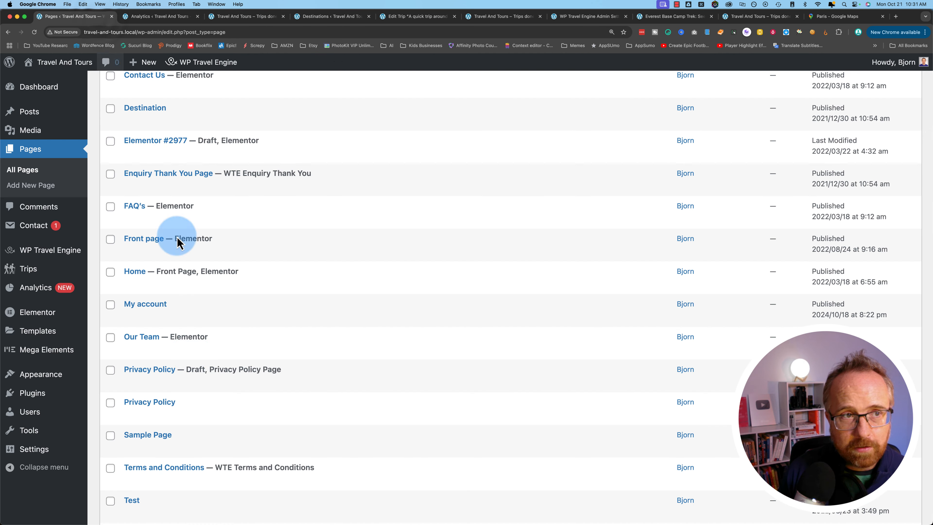
pyautogui.click(243, 18)
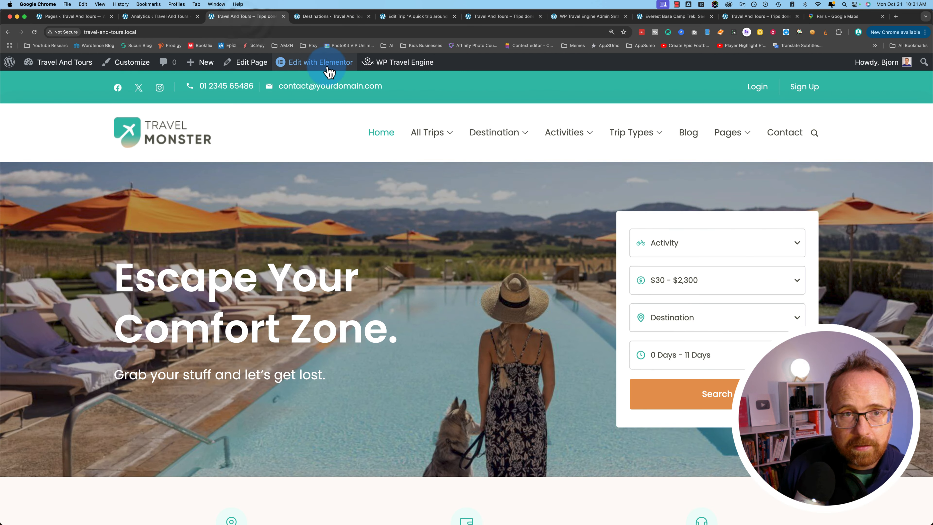
pyautogui.moveTo(328, 70)
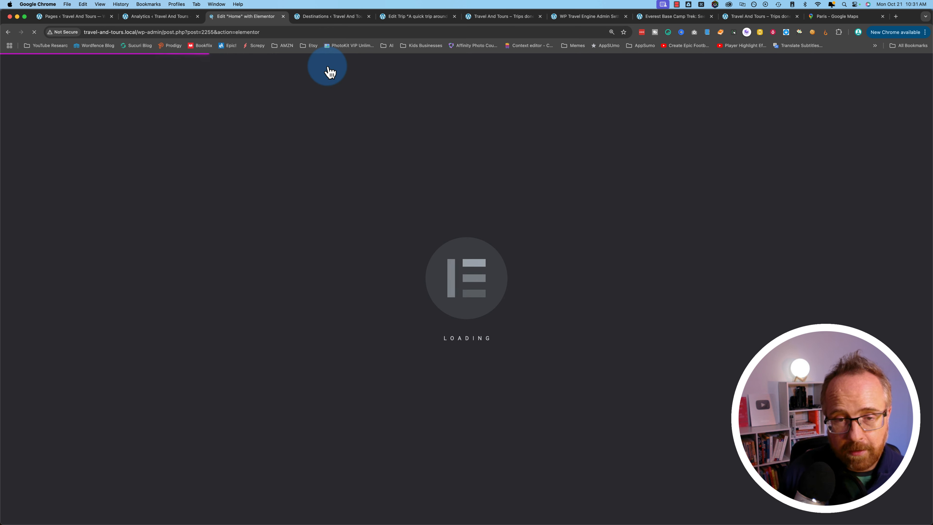
# Step: Collapse the Layout, Basic, Pro, General, Link In Bio, Site and Single widget groups
pyautogui.scroll(-3, 606, 257)
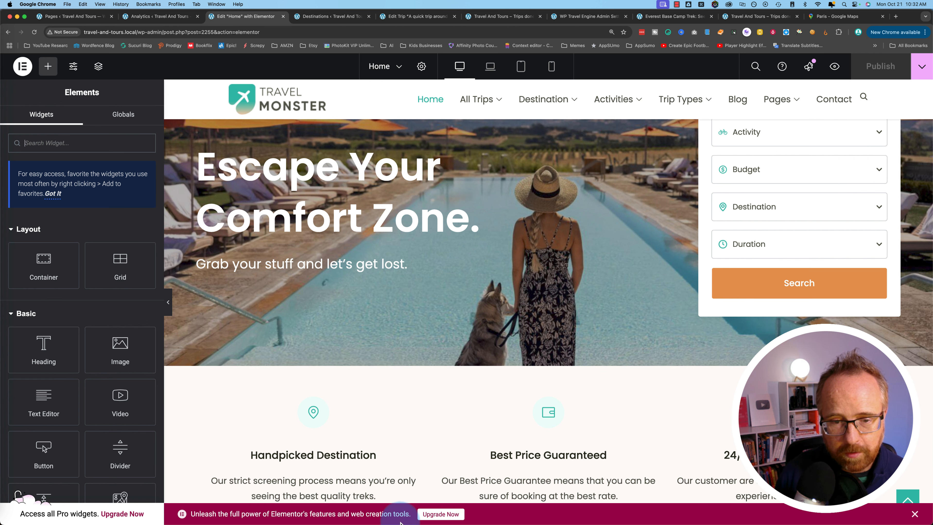
pyautogui.scroll(2, 467, 379)
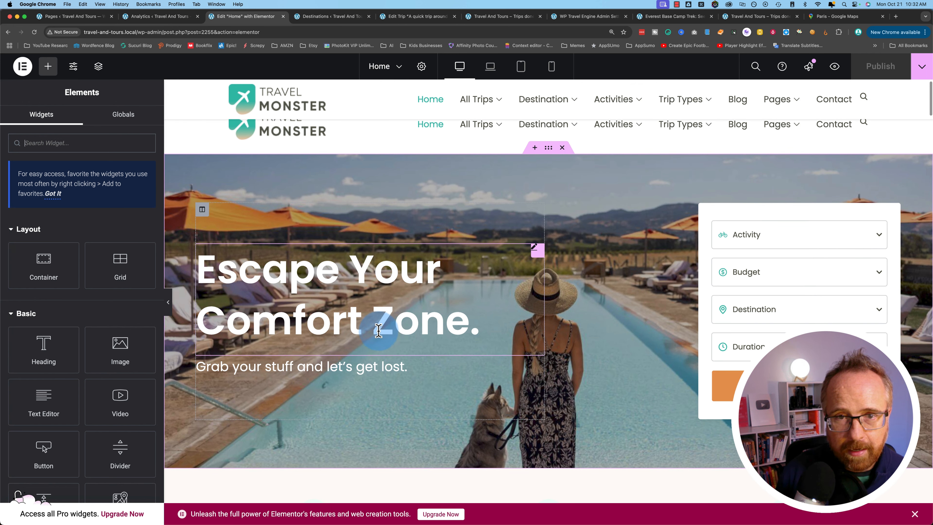
pyautogui.scroll(-3, 378, 338)
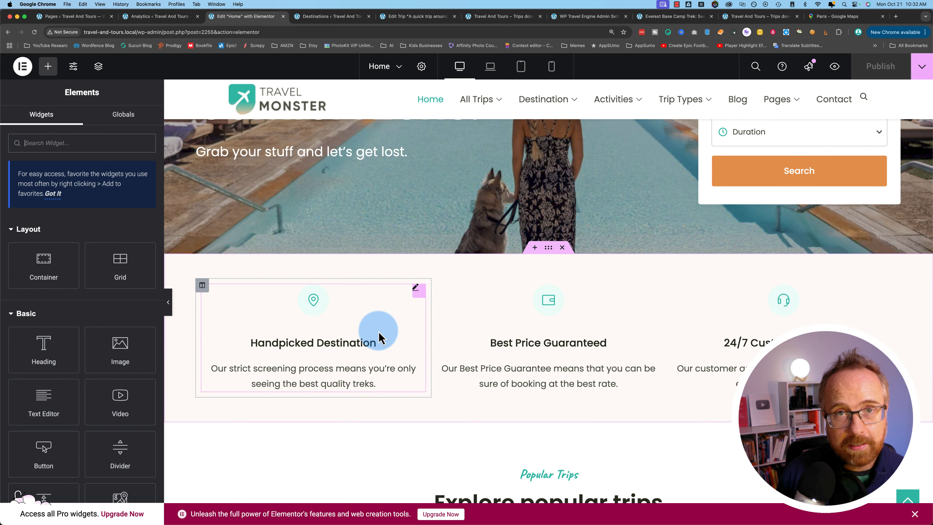
pyautogui.scroll(-5, 378, 338)
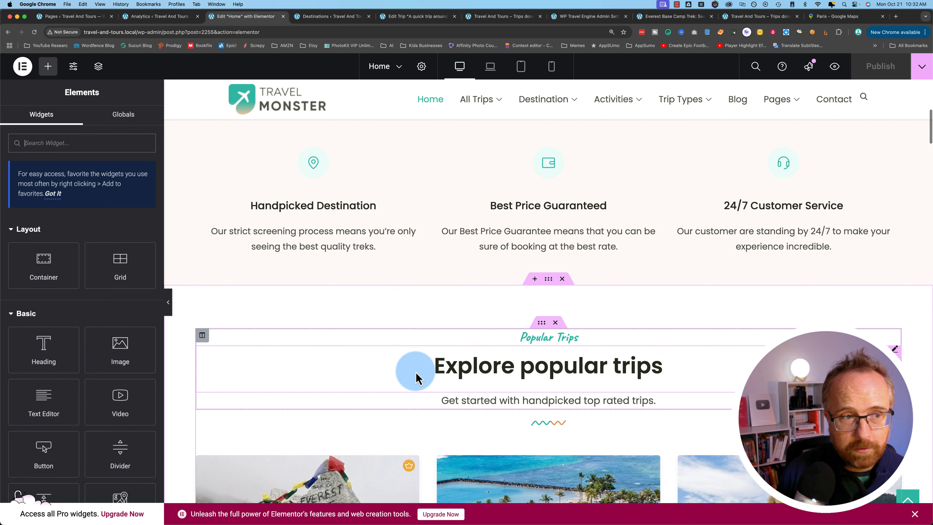
pyautogui.scroll(-3, 417, 378)
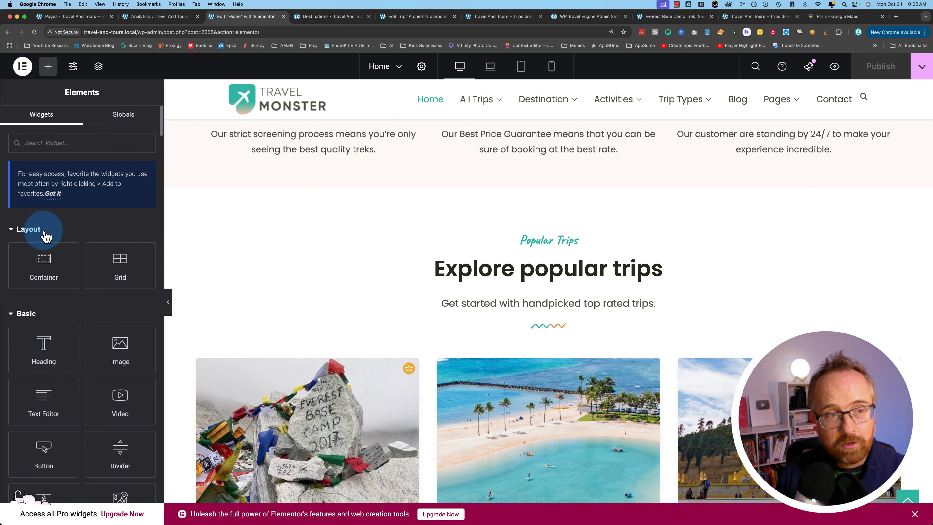
pyautogui.click(23, 232)
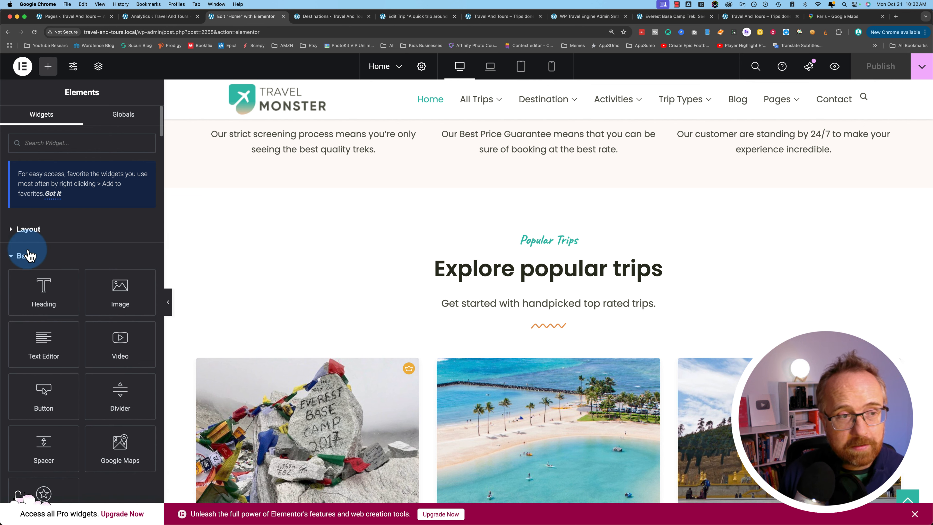
pyautogui.click(26, 255)
pyautogui.click(25, 282)
pyautogui.click(30, 311)
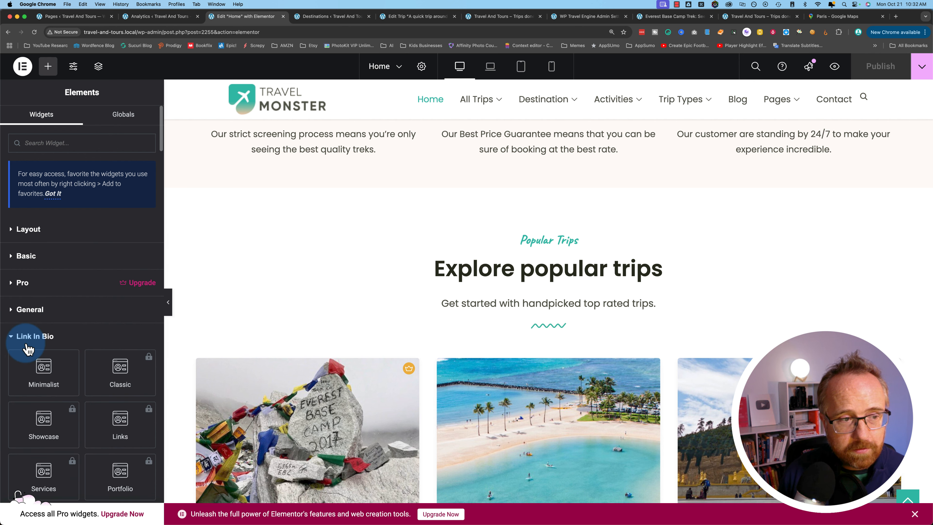
pyautogui.click(32, 340)
pyautogui.click(32, 364)
pyautogui.click(31, 387)
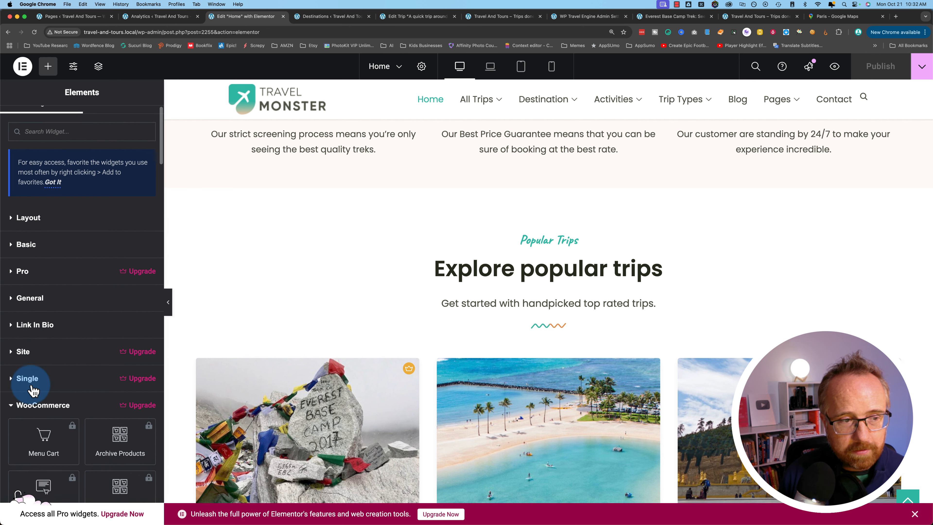
# Step: Browse the WP Travel Engine trip, destination and trip-search widgets
pyautogui.scroll(-1, 35, 327)
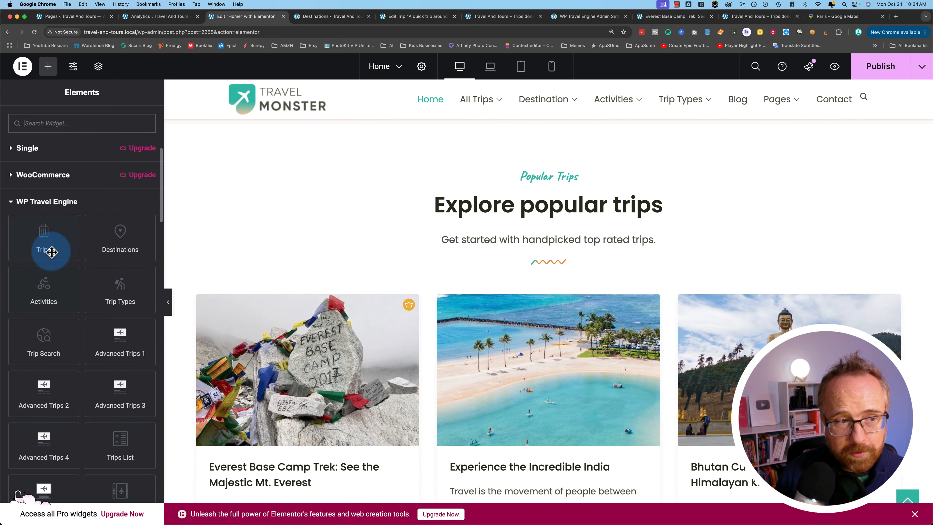
pyautogui.scroll(-2, 40, 258)
pyautogui.scroll(-4, 80, 349)
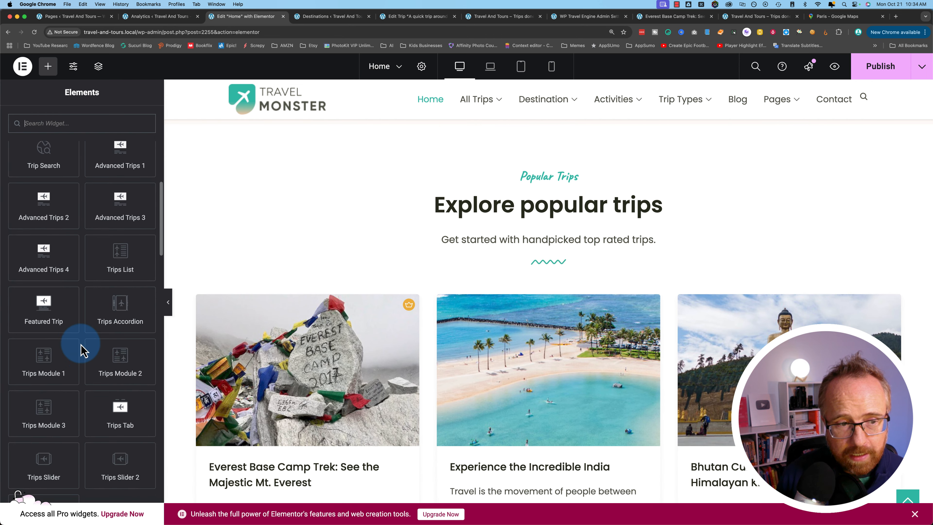
pyautogui.scroll(8, 59, 319)
pyautogui.scroll(-15, 74, 337)
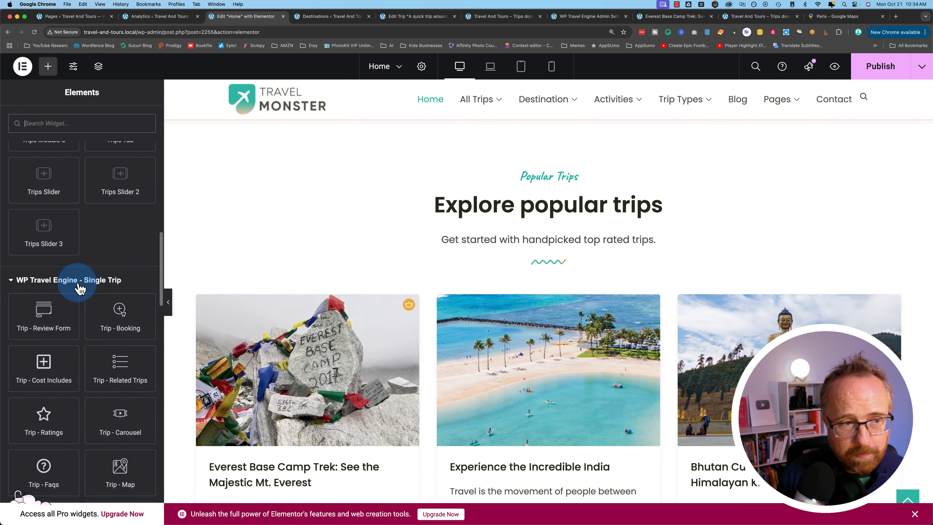
pyautogui.scroll(1, 87, 339)
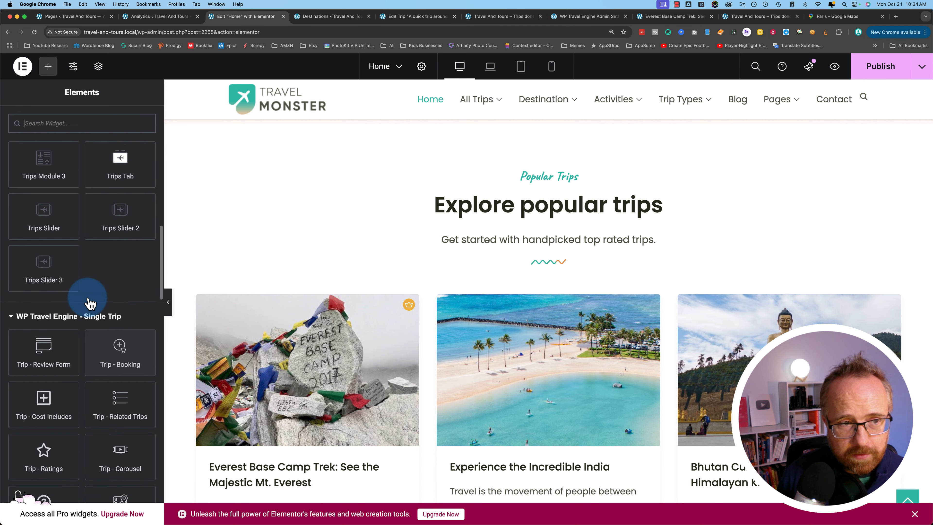
pyautogui.scroll(-8, 97, 320)
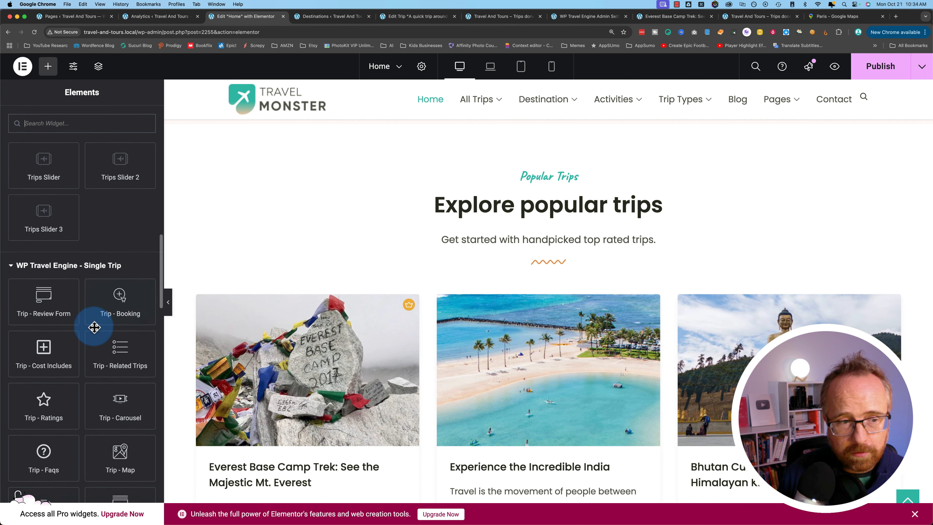
pyautogui.scroll(-6, 94, 368)
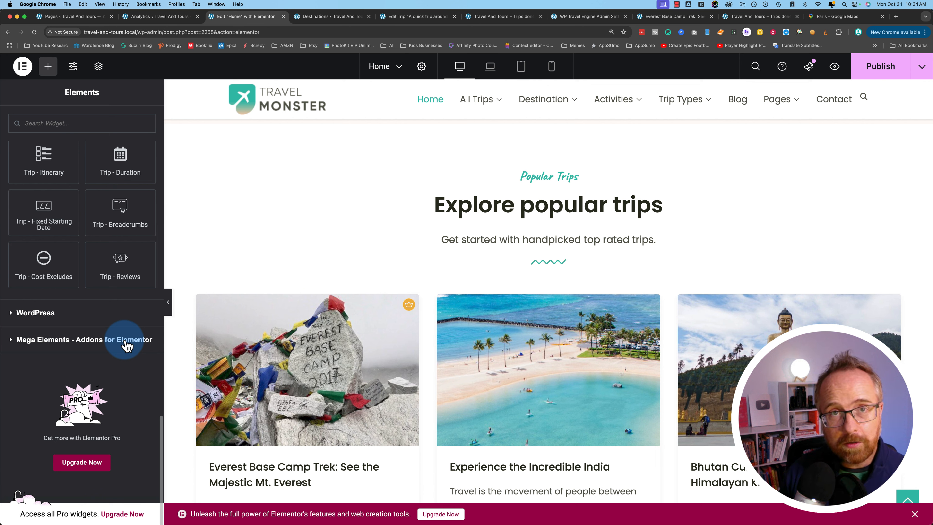
pyautogui.scroll(15, 96, 353)
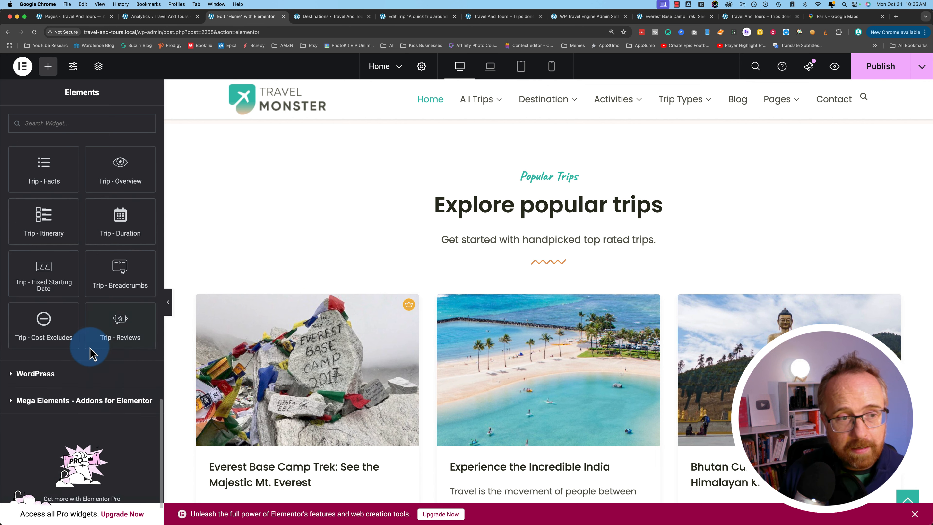
pyautogui.scroll(-2, 92, 351)
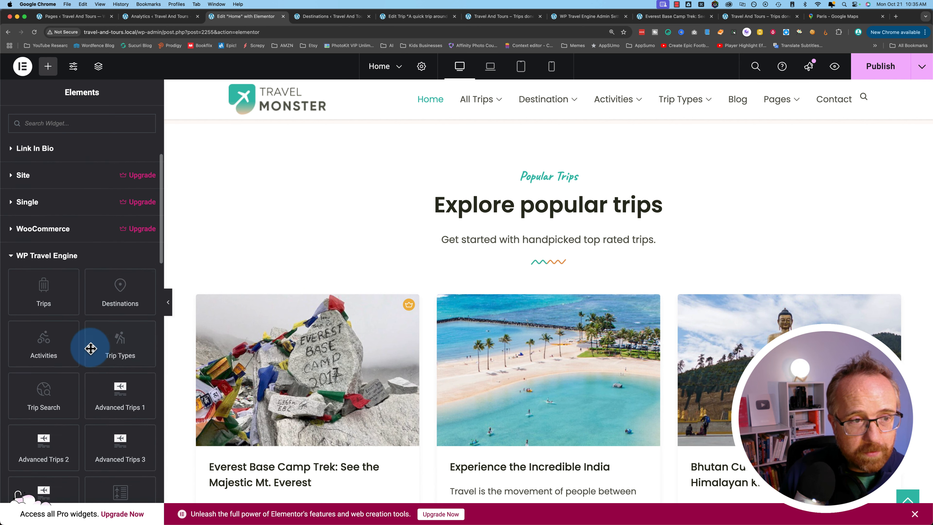
pyautogui.scroll(-10, 494, 440)
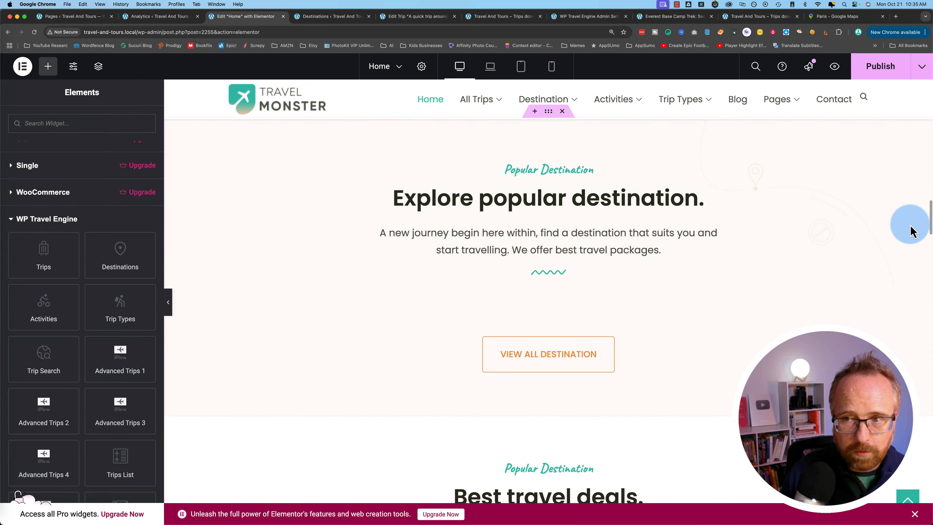
# Step: Add a Trips widget to the Home page and set its Card View to Grid after trying List and Slider
pyautogui.moveTo(925, 223); pyautogui.dragTo(928, 349)
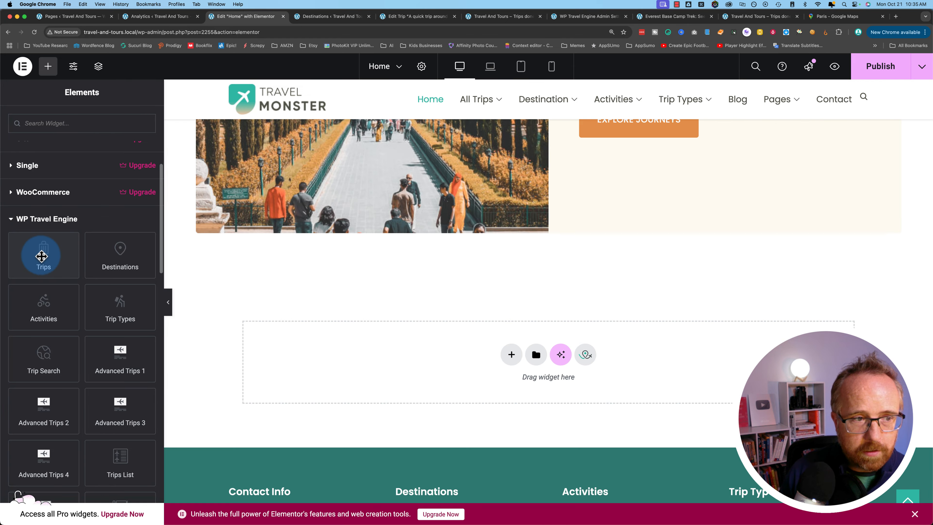
pyautogui.moveTo(39, 255); pyautogui.dragTo(445, 360)
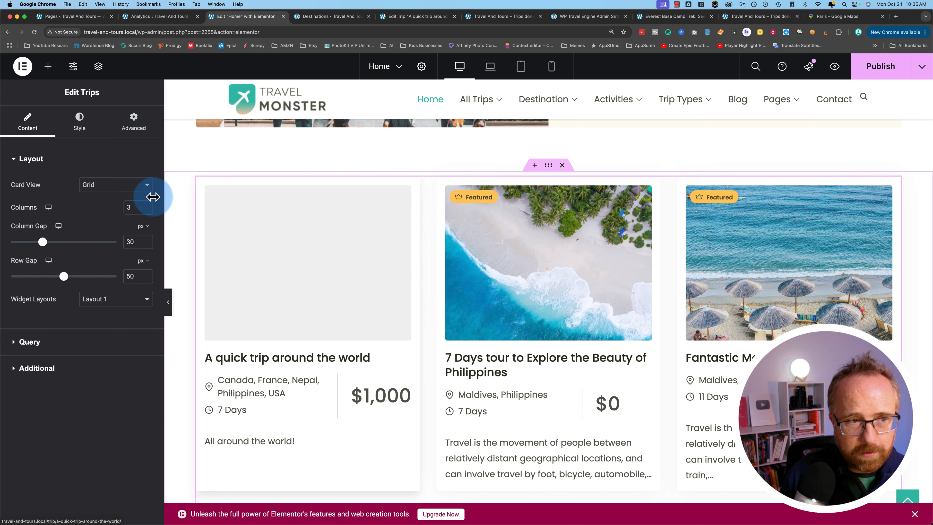
pyautogui.click(81, 187)
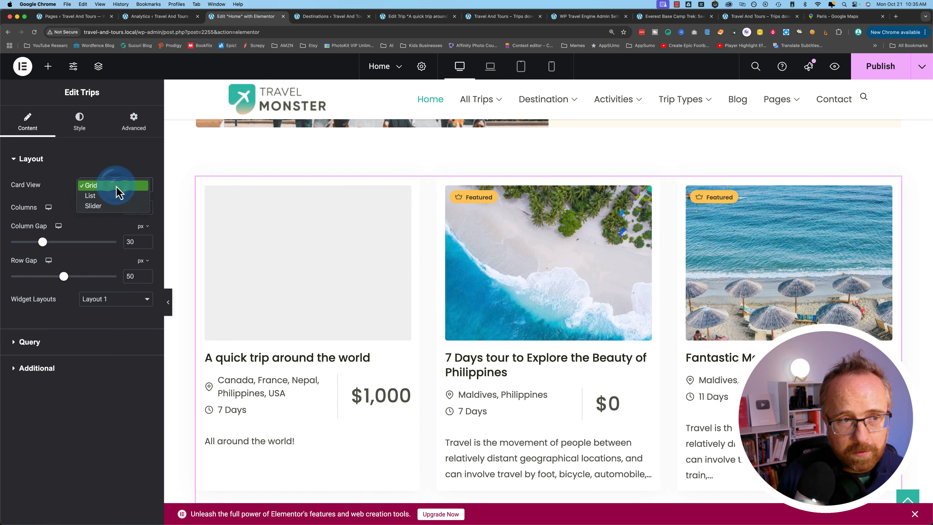
pyautogui.click(90, 195)
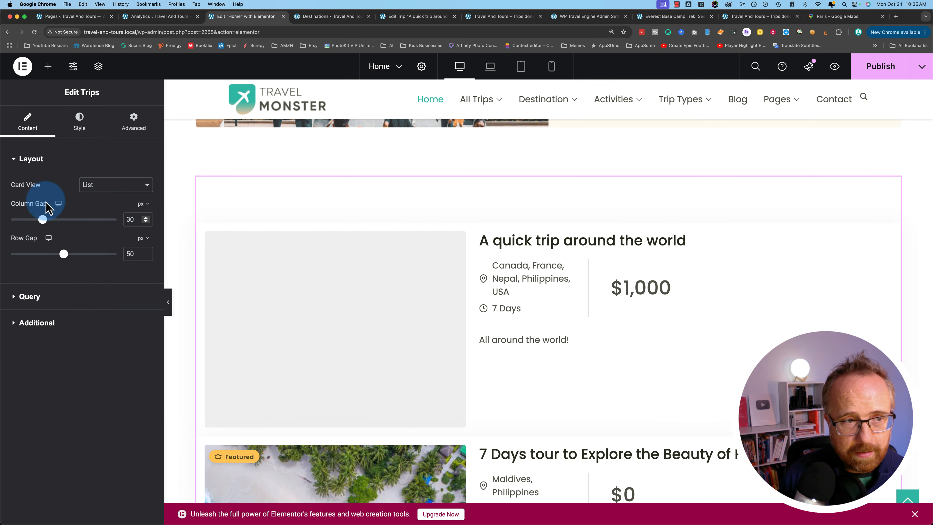
pyautogui.click(91, 187)
pyautogui.click(99, 195)
pyautogui.click(93, 165)
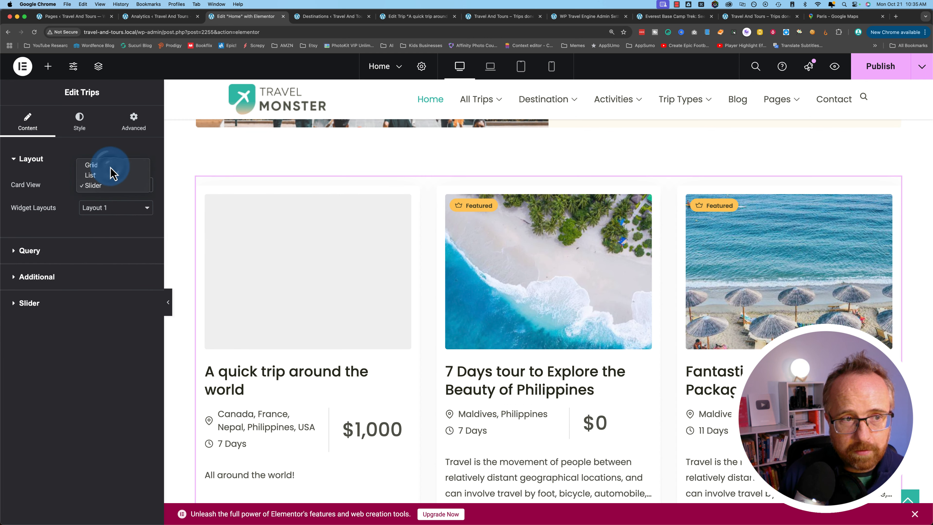
# Step: Adjust the Columns value, trying 4 and 7, toward a three-column grid
pyautogui.write('4')
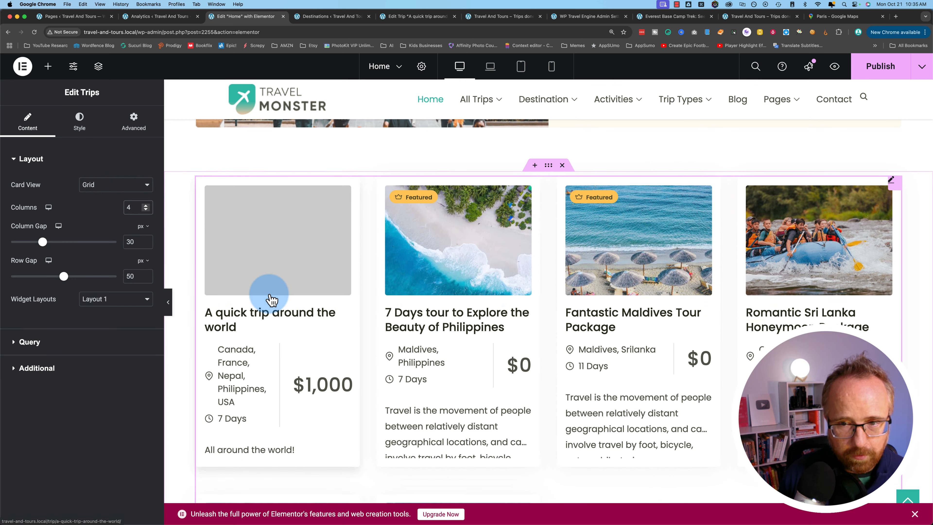
pyautogui.press('BackSpace')
pyautogui.write('7')
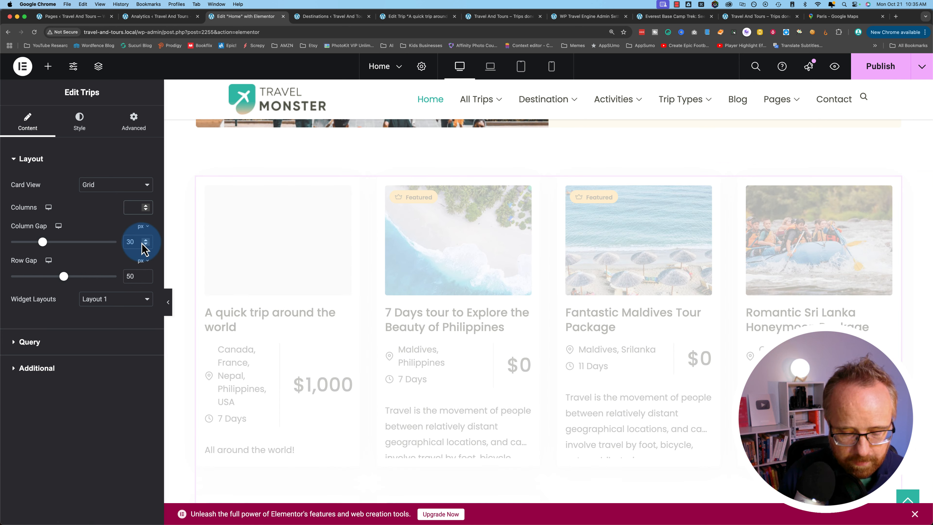
pyautogui.press('BackSpace')
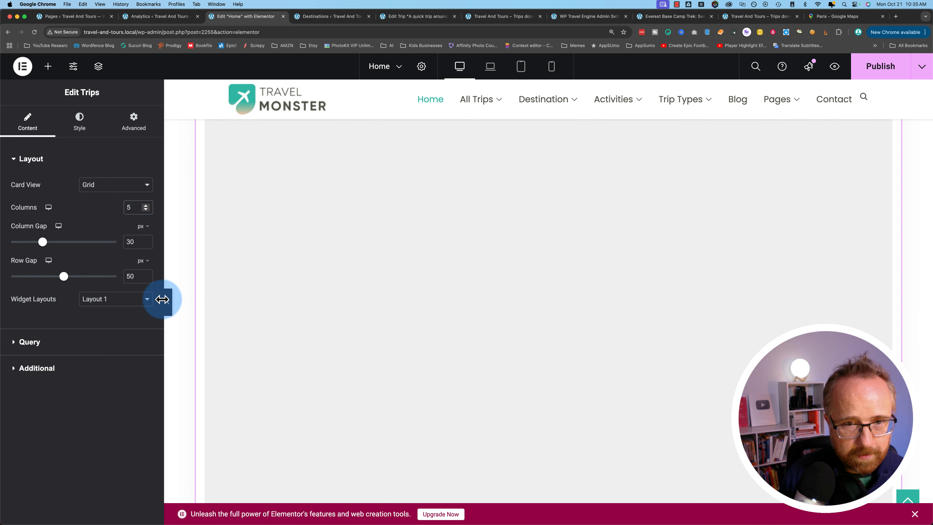
pyautogui.write('4')
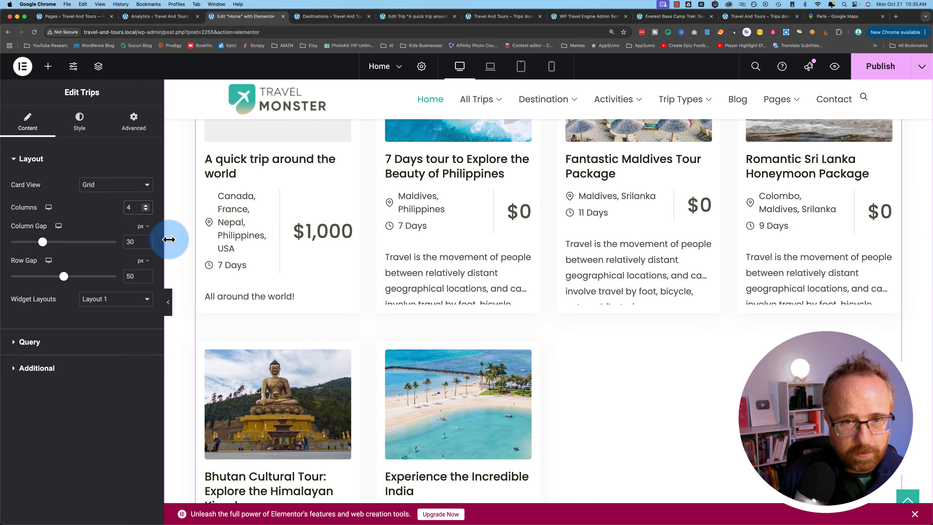
pyautogui.scroll(4, 178, 271)
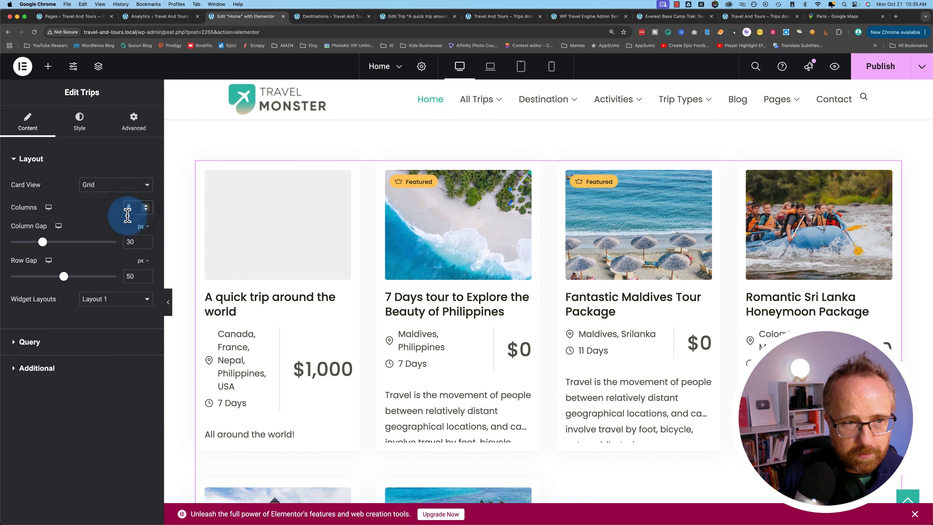
pyautogui.write('2')
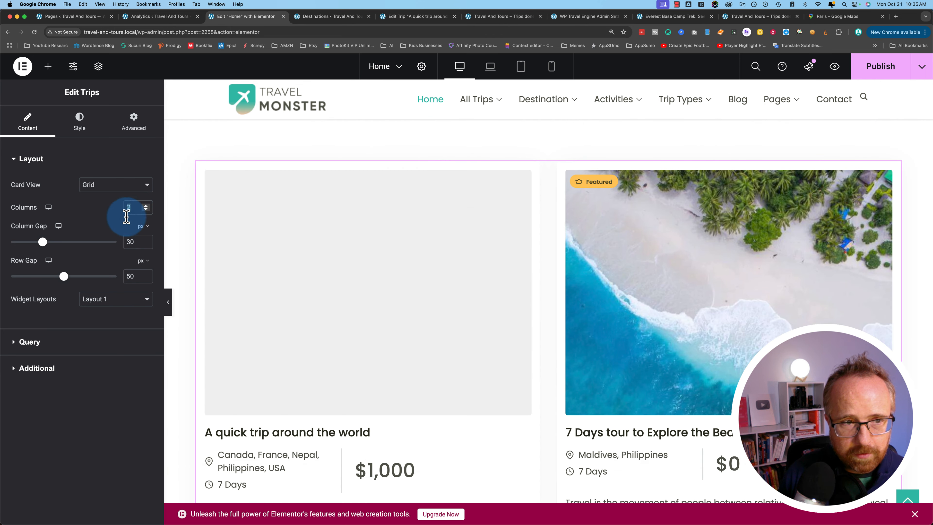
pyautogui.write('3')
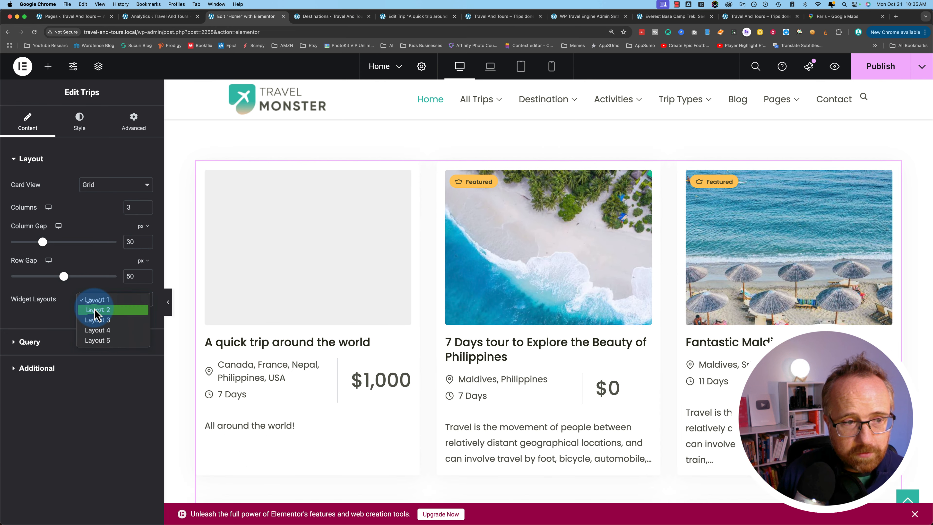
# Step: Try trip card Layouts 2, 3 and 4, then settle on Layout 5
pyautogui.click(96, 310)
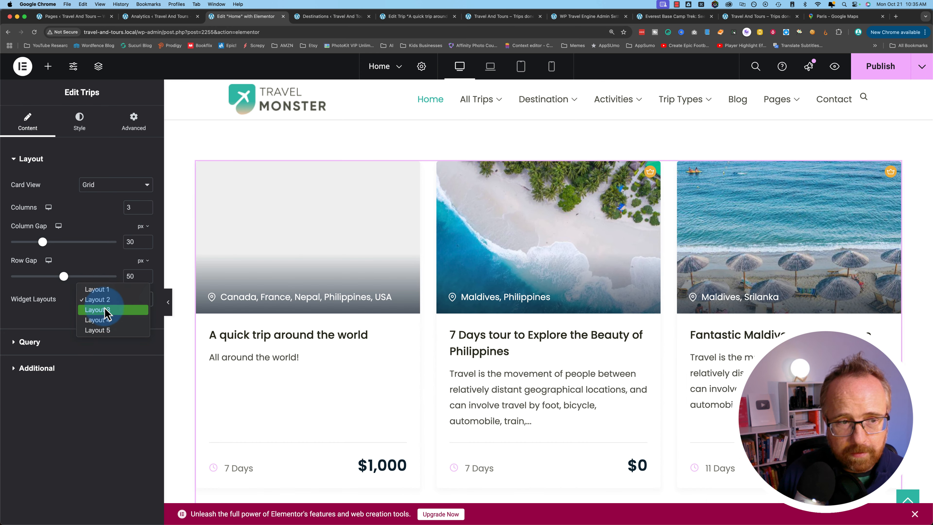
pyautogui.click(106, 312)
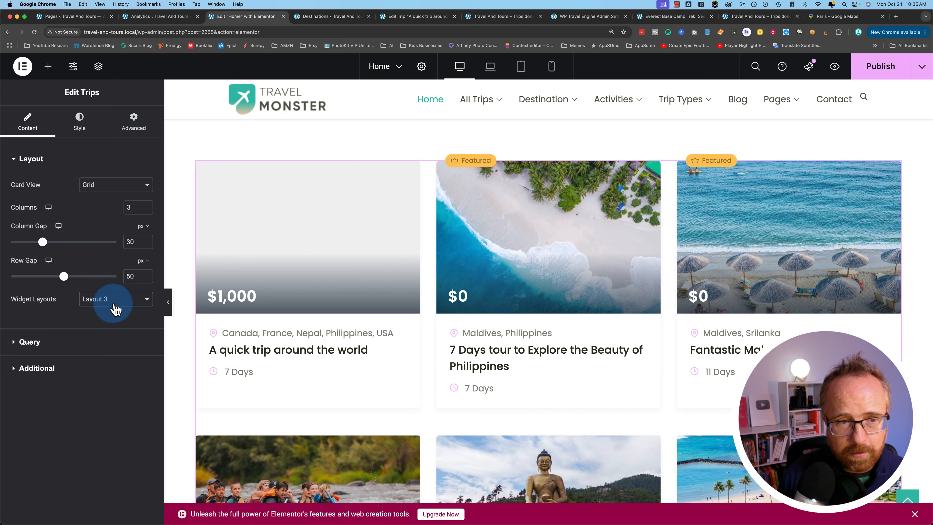
pyautogui.click(115, 316)
pyautogui.click(115, 317)
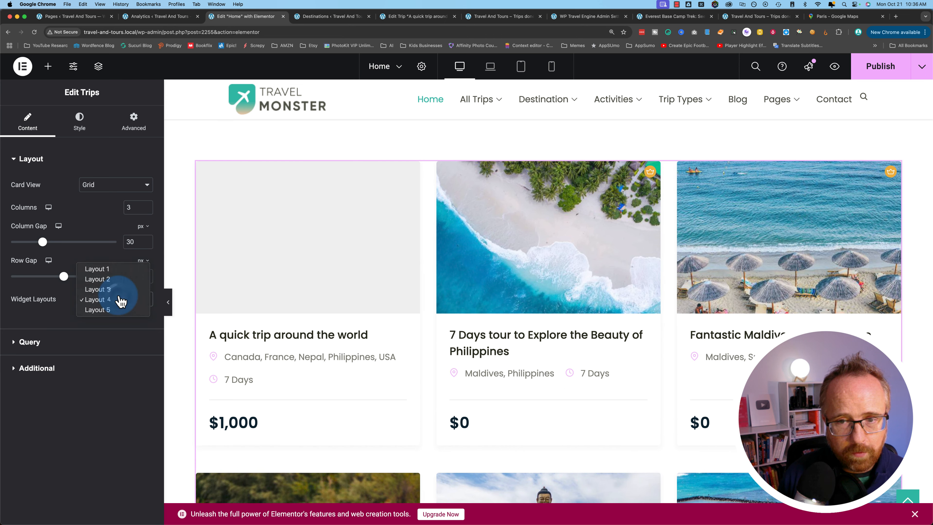
pyautogui.click(117, 316)
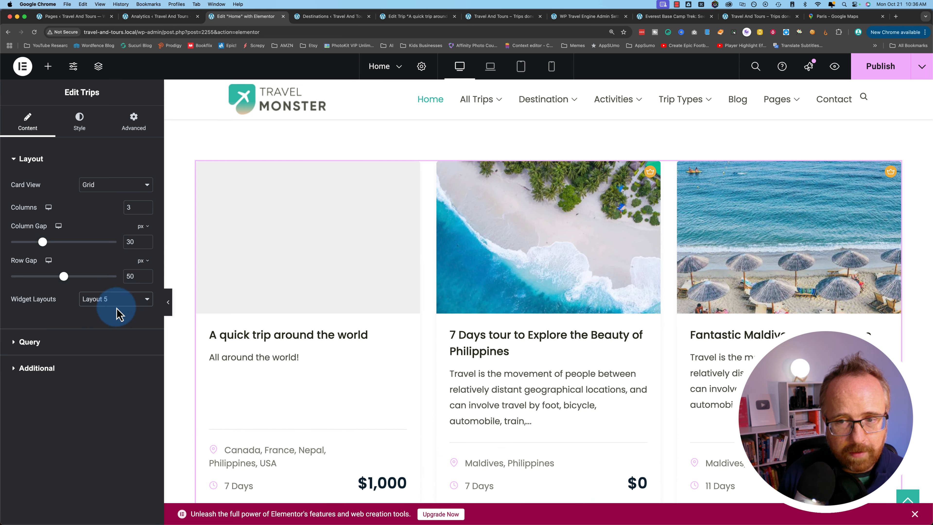
pyautogui.scroll(-5, 262, 364)
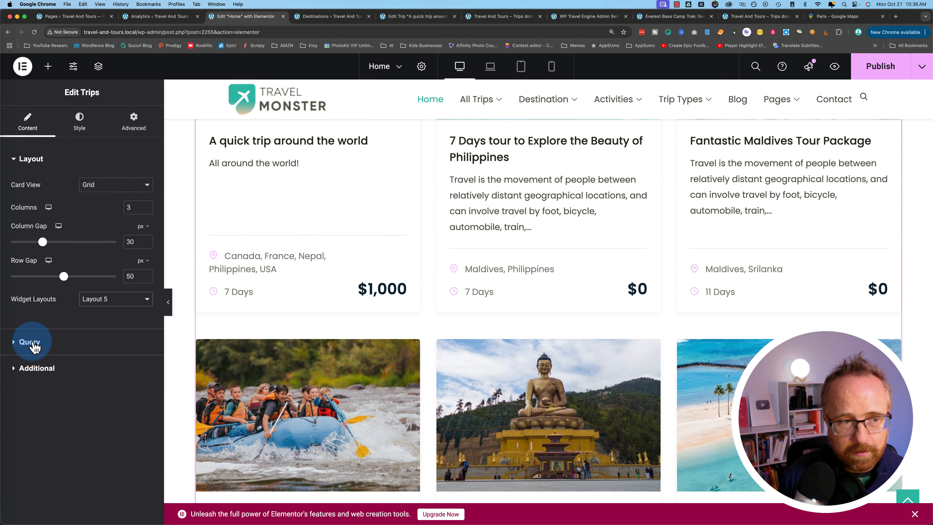
pyautogui.scroll(2, 344, 271)
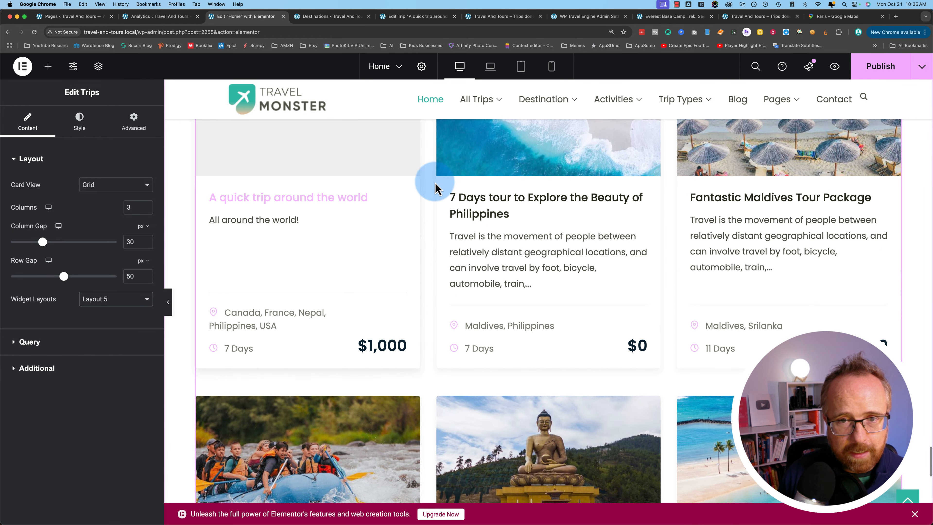
# Step: Expand the Query and Additional sections to review which trips show and card display options
pyautogui.click(26, 342)
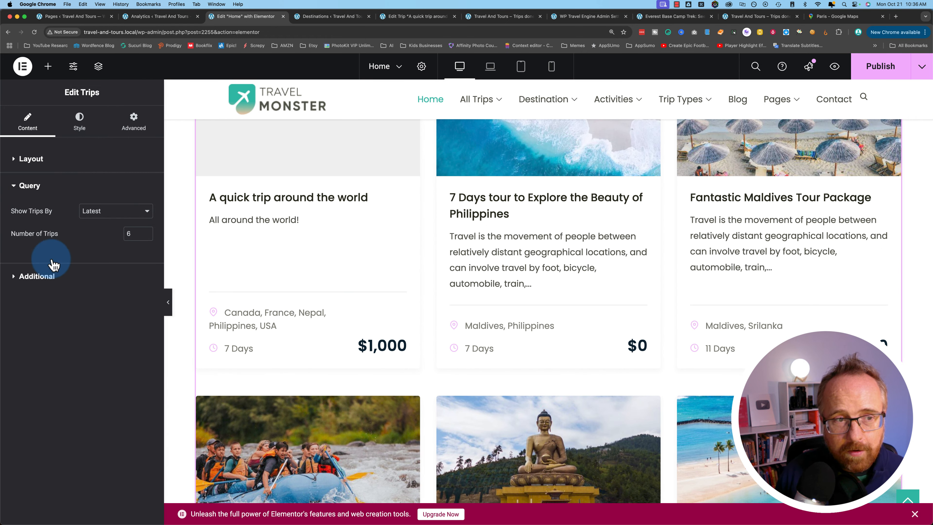
pyautogui.scroll(3, 194, 233)
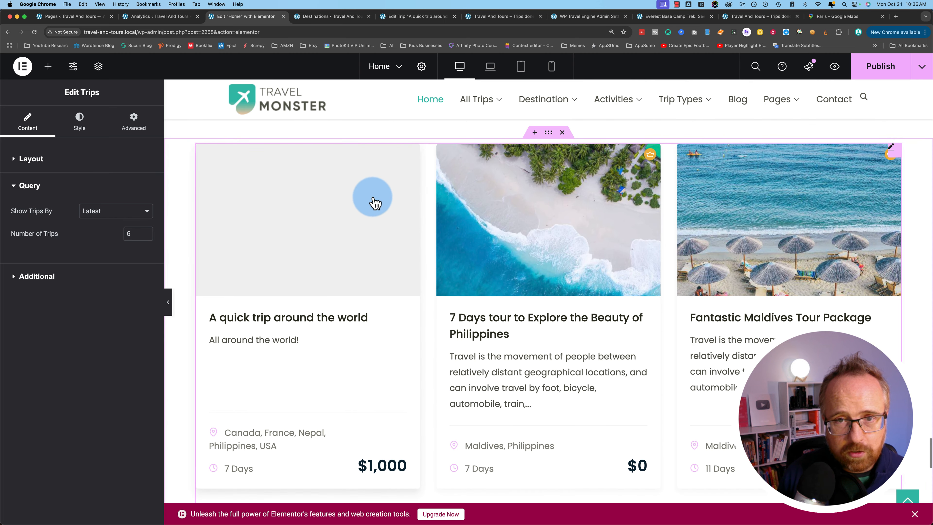
pyautogui.click(114, 215)
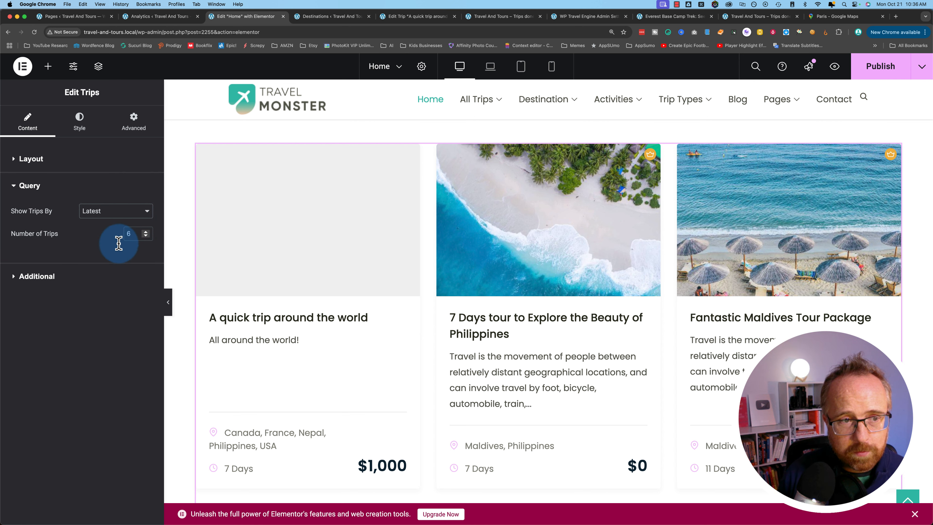
pyautogui.click(48, 276)
pyautogui.scroll(-1, 32, 243)
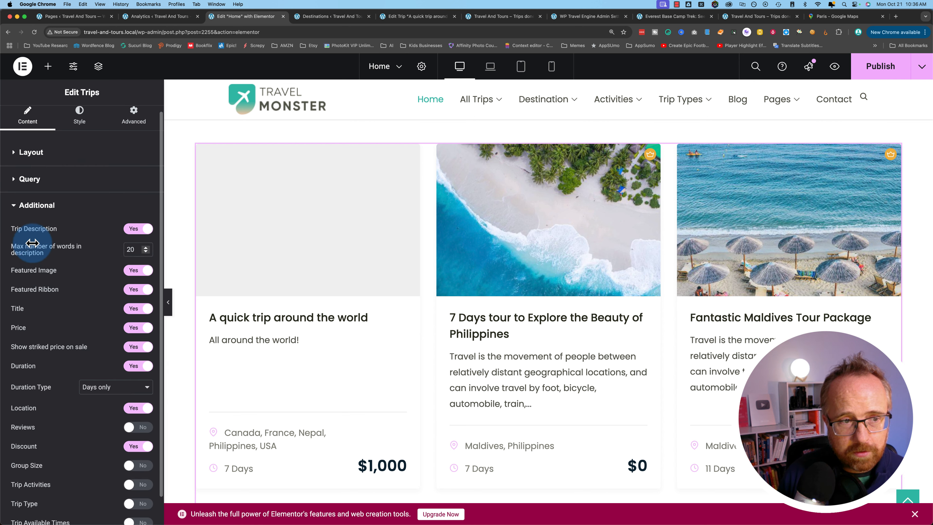
pyautogui.scroll(-1, 32, 243)
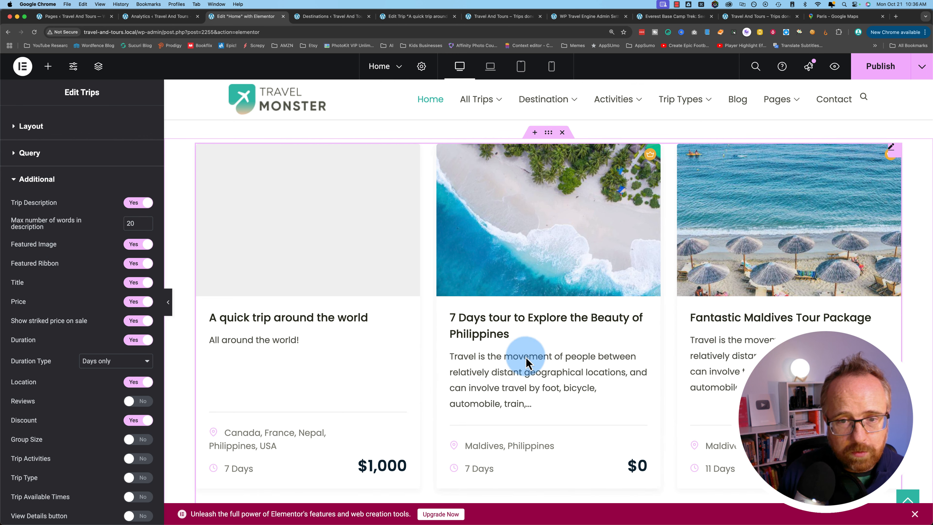
pyautogui.scroll(-3, 466, 331)
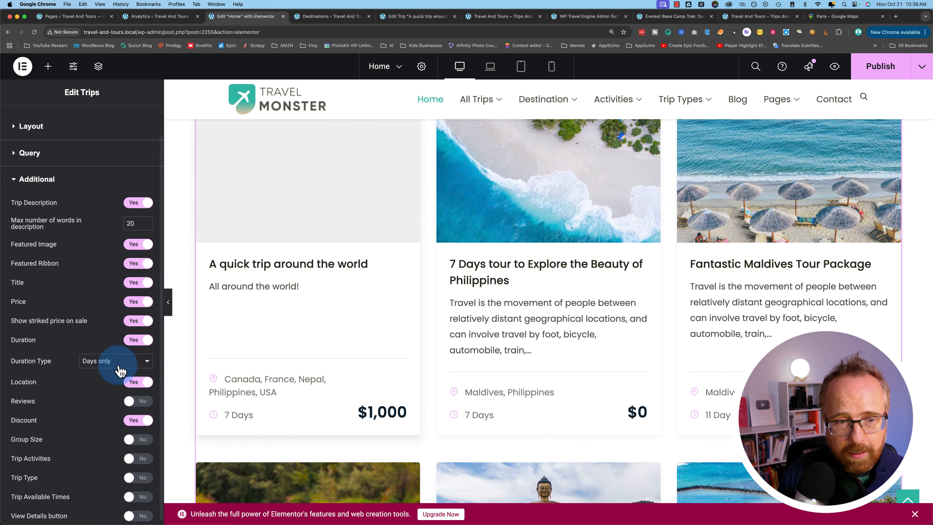
pyautogui.scroll(-1, 120, 371)
pyautogui.scroll(2, 84, 375)
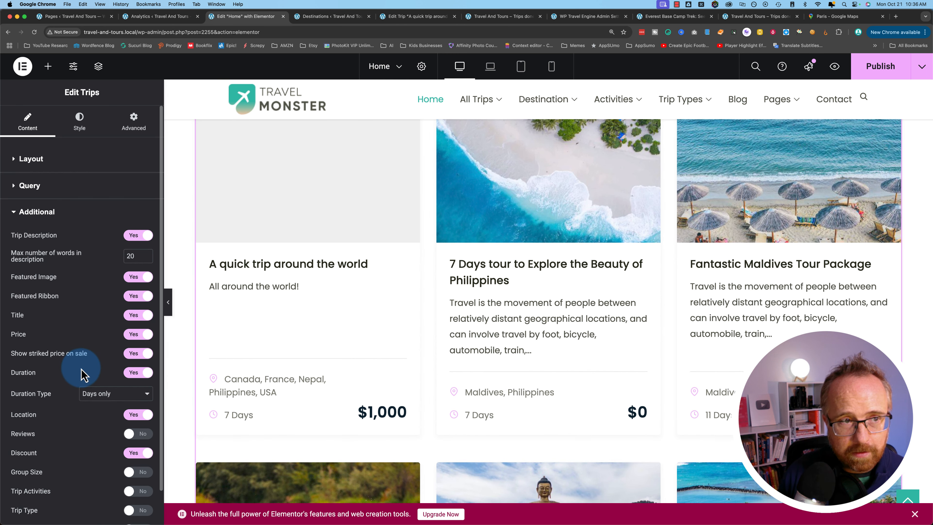
pyautogui.scroll(-15, 200, 369)
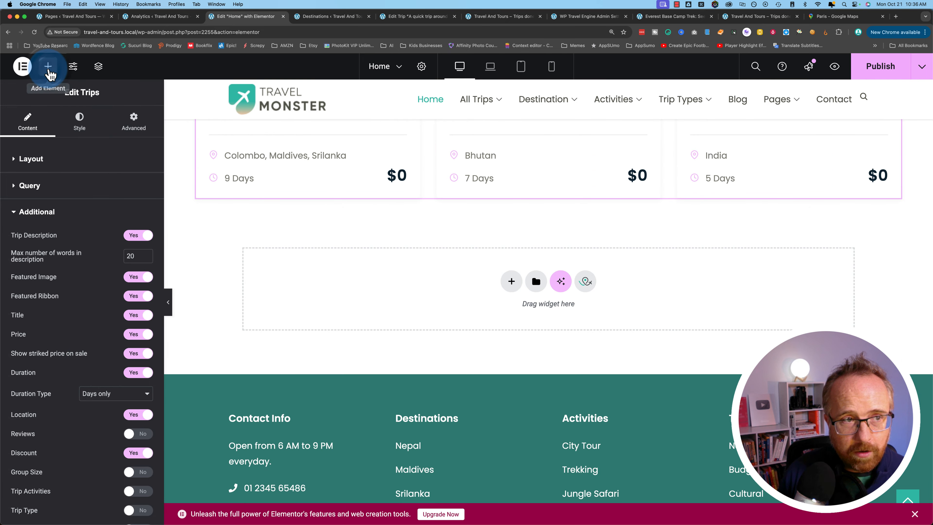
# Step: Add an Advanced Trips 1 grid to the empty section and review its Query and Additional settings
pyautogui.click(48, 67)
pyautogui.scroll(-1, 405, 379)
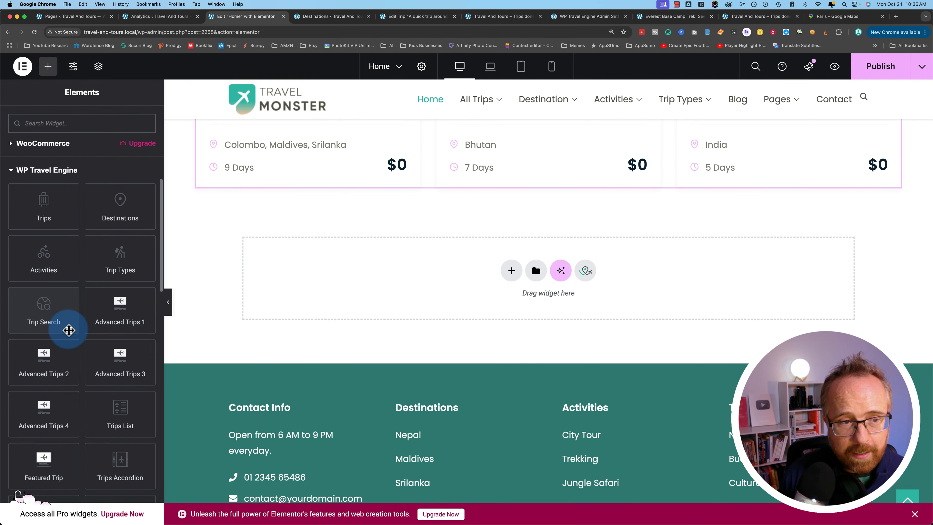
pyautogui.moveTo(104, 308); pyautogui.dragTo(311, 292)
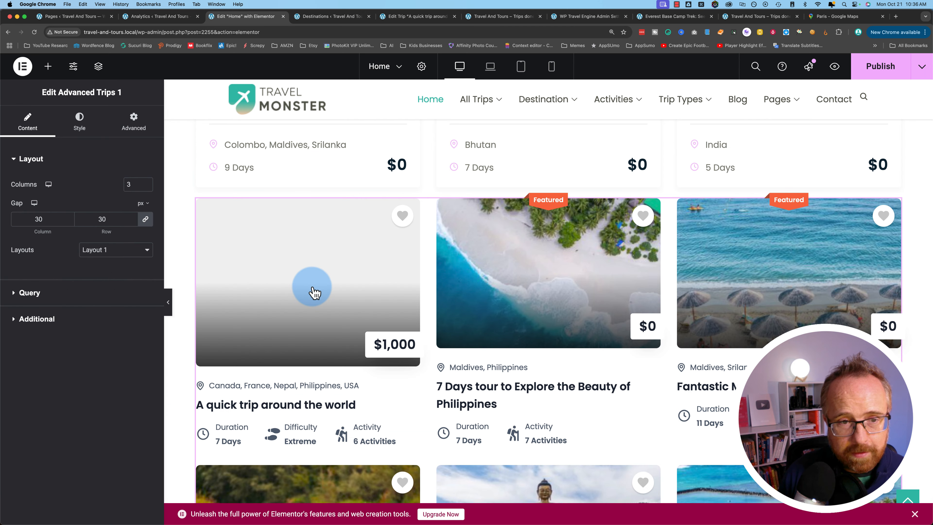
pyautogui.scroll(-5, 323, 308)
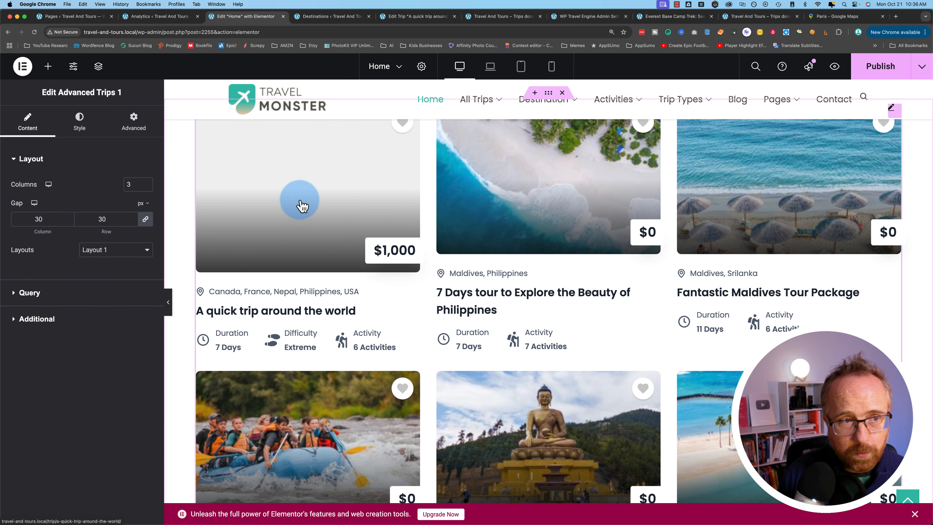
pyautogui.click(29, 293)
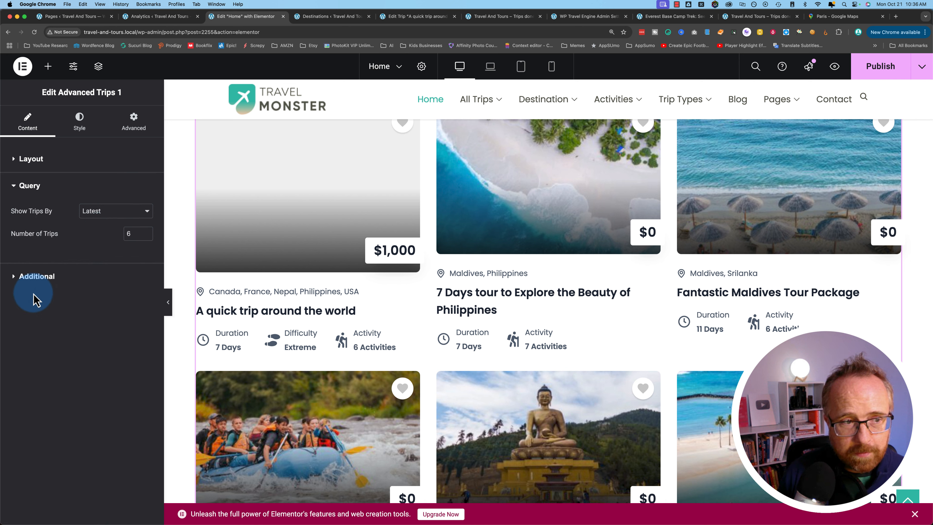
pyautogui.click(58, 281)
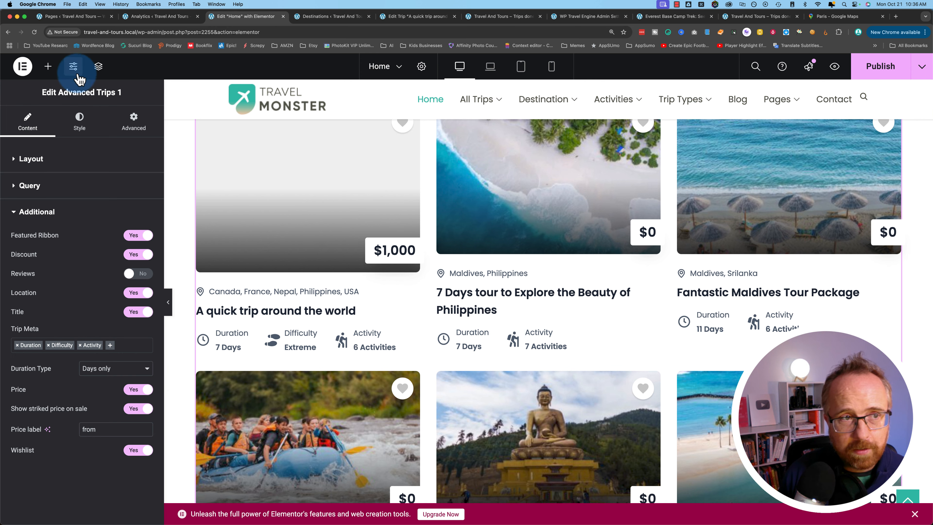
# Step: Drop an Advanced Trips 3 widget below the first trip grid
pyautogui.click(48, 66)
pyautogui.scroll(-10, 118, 367)
pyautogui.scroll(2, 57, 239)
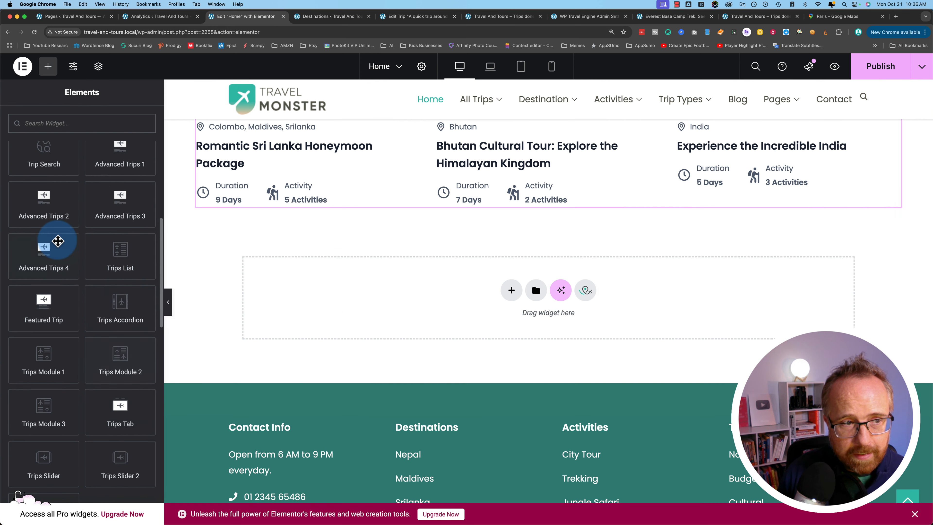
pyautogui.moveTo(117, 202); pyautogui.dragTo(426, 303)
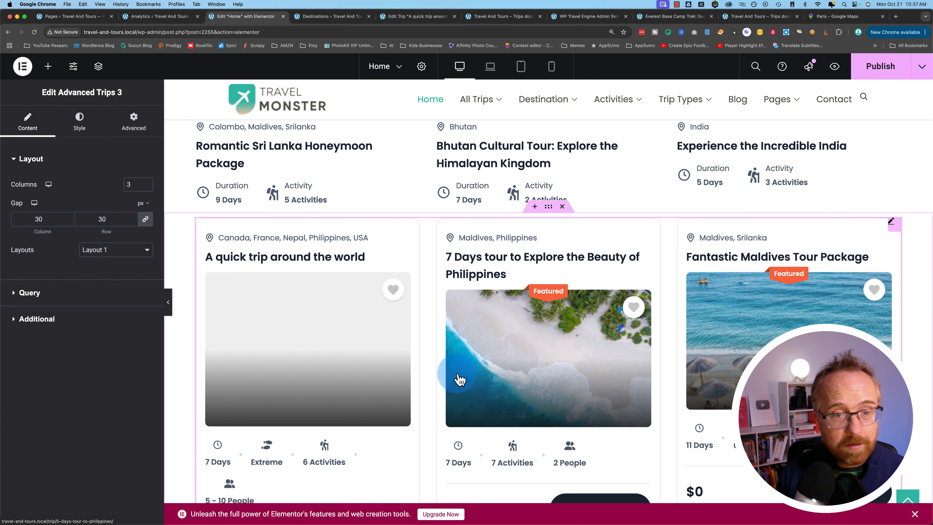
pyautogui.scroll(-4, 431, 392)
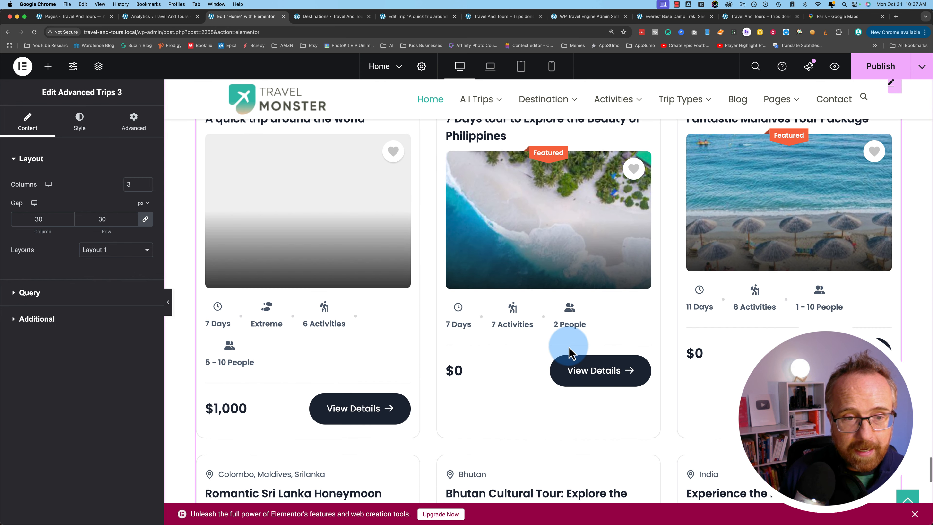
pyautogui.scroll(-8, 411, 385)
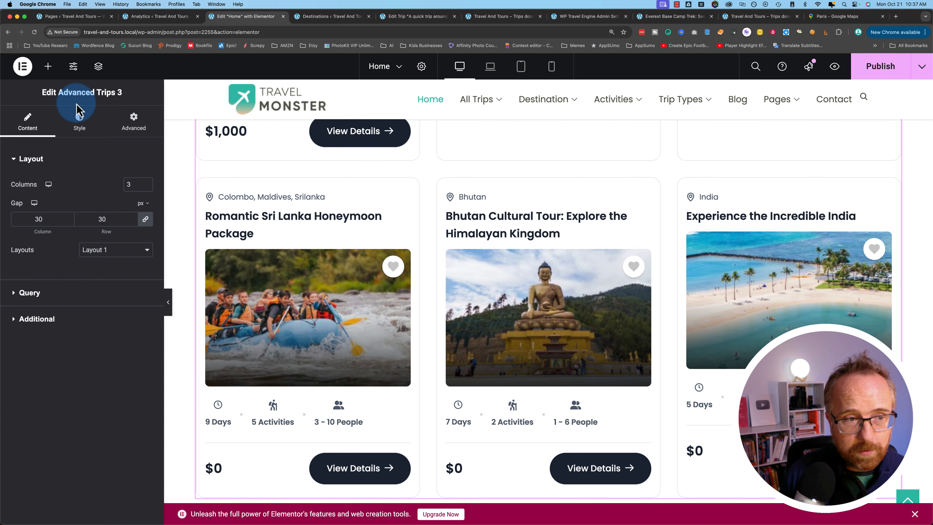
pyautogui.click(52, 73)
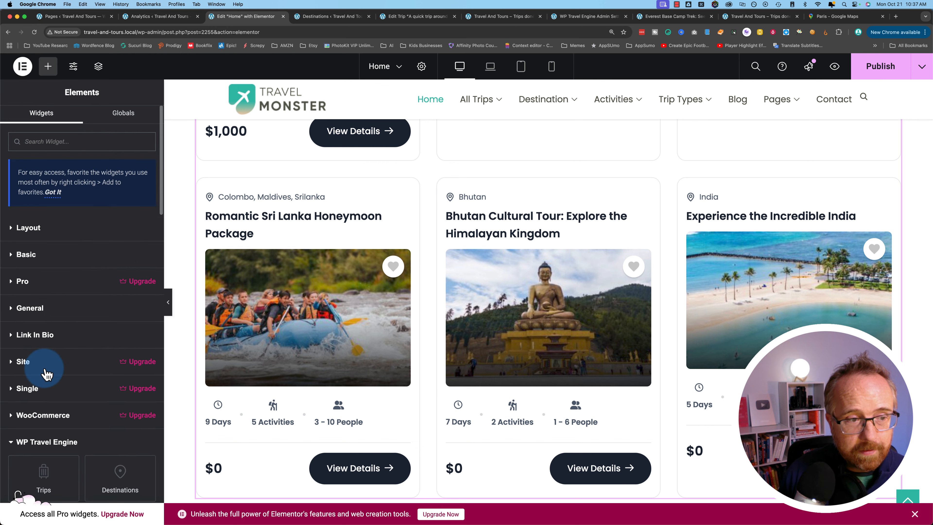
pyautogui.scroll(-10, 42, 369)
pyautogui.scroll(-8, 42, 369)
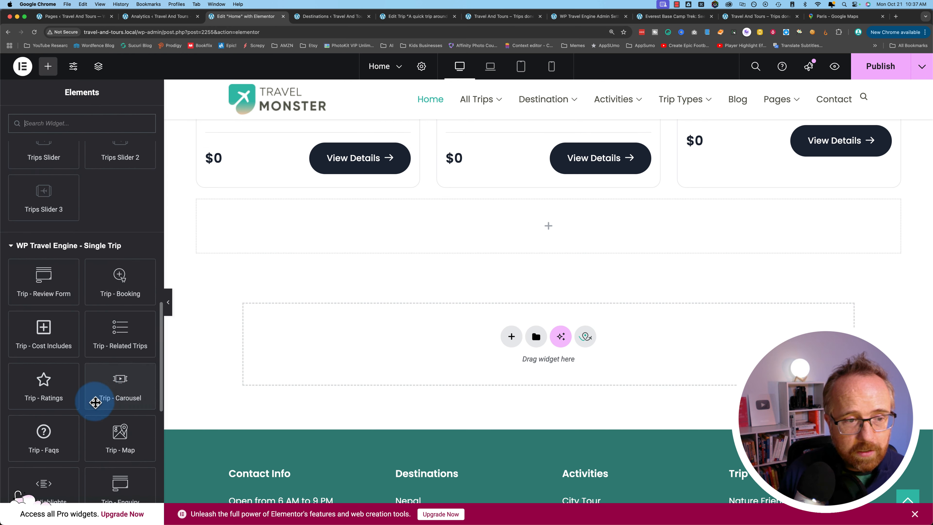
pyautogui.scroll(-3, 92, 397)
pyautogui.moveTo(51, 340); pyautogui.dragTo(431, 237)
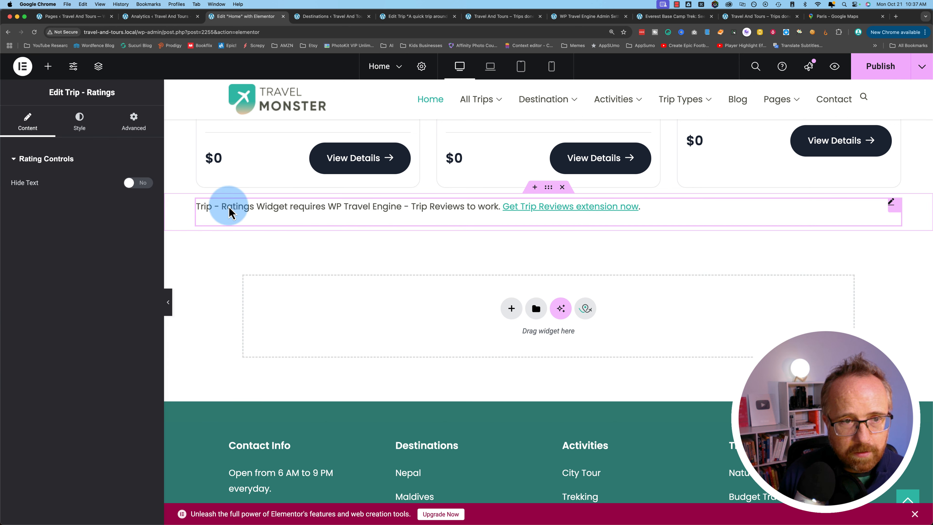
pyautogui.rightClick(892, 203)
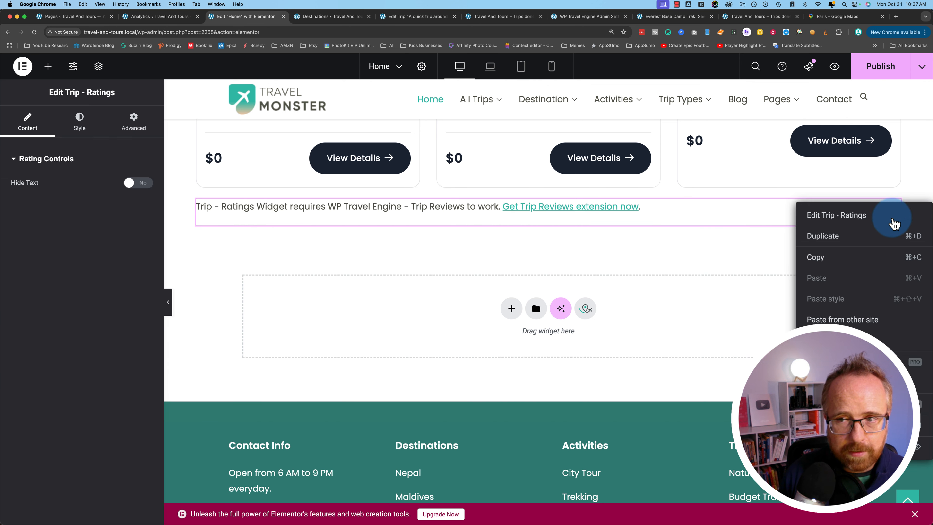
pyautogui.click(837, 446)
pyautogui.moveTo(120, 302); pyautogui.dragTo(345, 241)
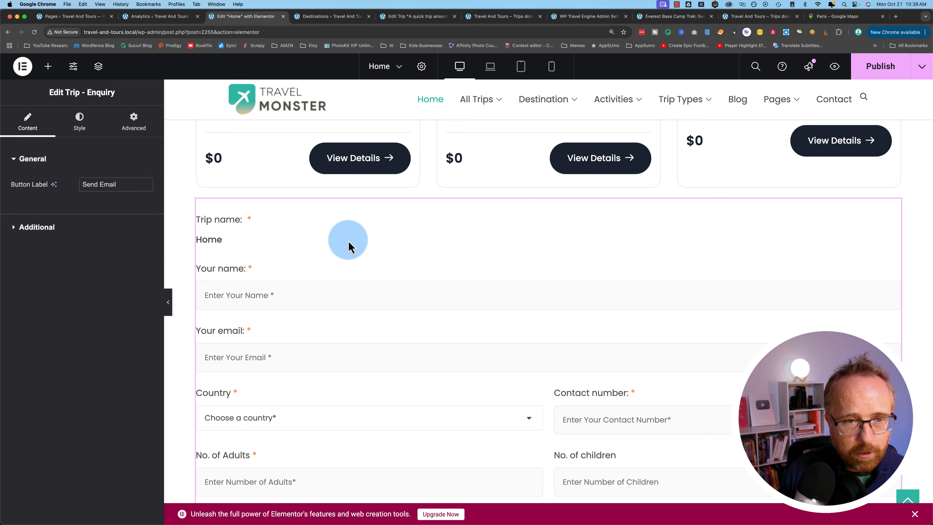
pyautogui.scroll(-7, 208, 367)
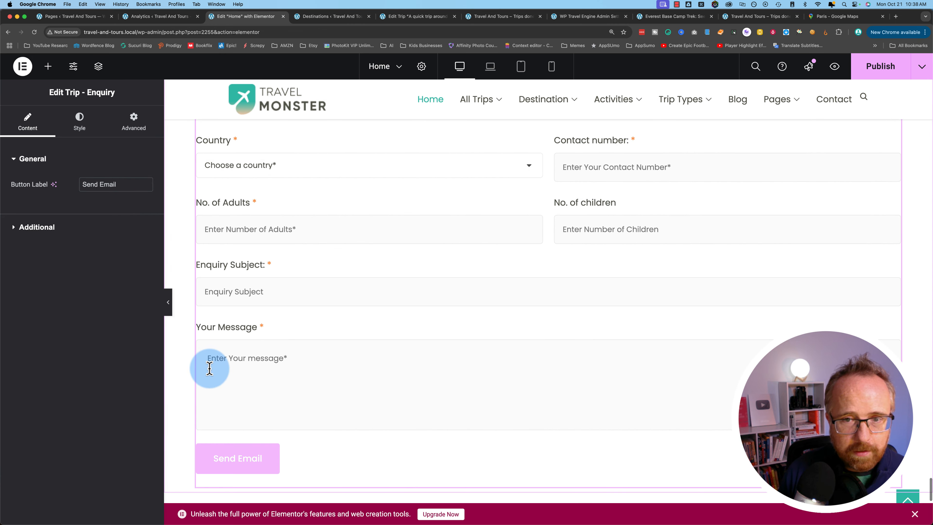
pyautogui.scroll(8, 210, 367)
pyautogui.scroll(1, 209, 368)
pyautogui.scroll(-1, 209, 368)
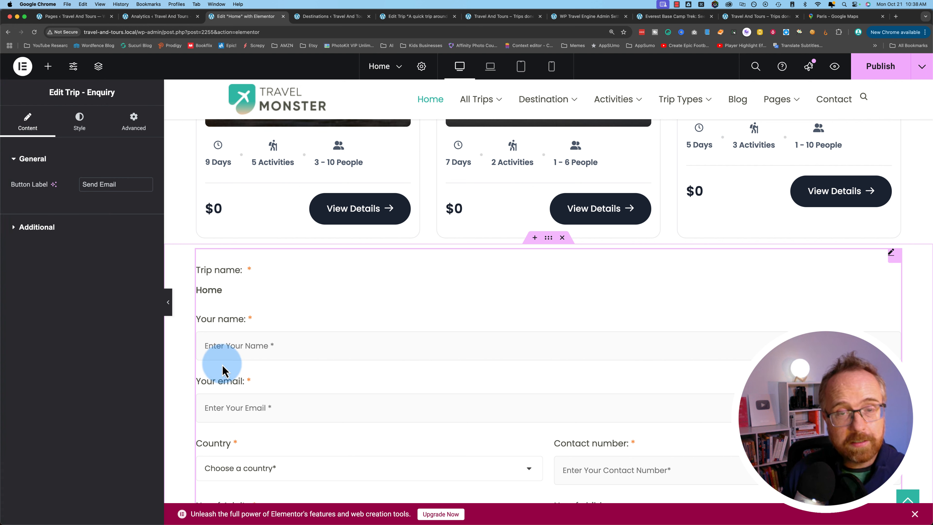
pyautogui.rightClick(898, 269)
pyautogui.click(845, 501)
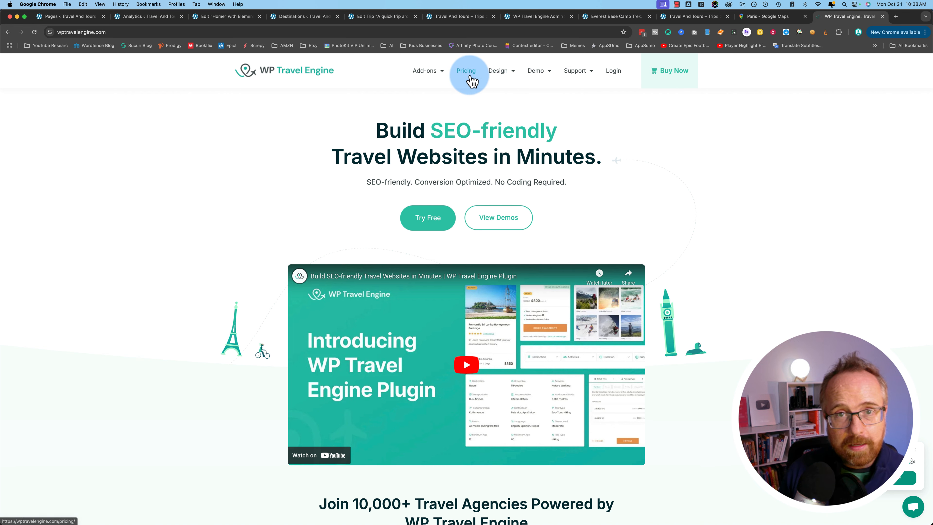
# Step: Zoom in on the pricing page and compare the annual plans from $9 to $35 per month
pyautogui.press('super+equal')
pyautogui.press('super+equal')
pyautogui.press('super+equal')
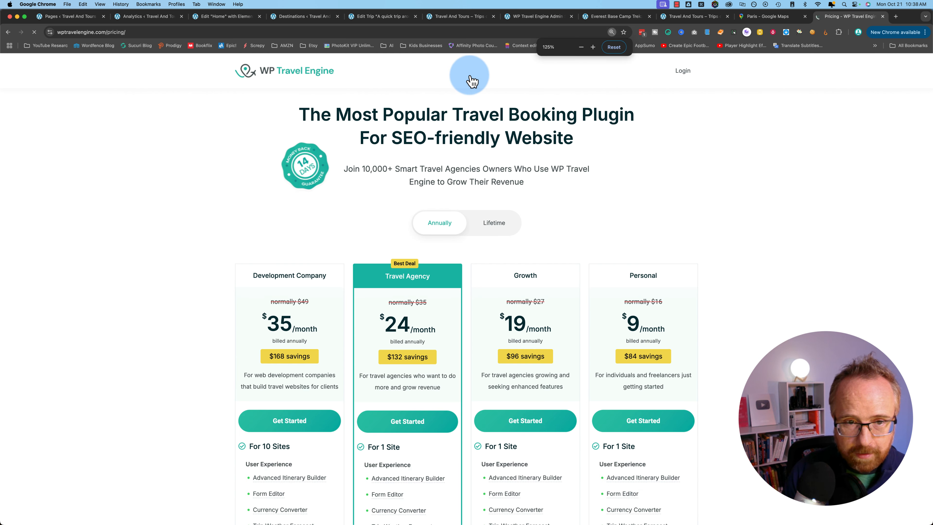
pyautogui.scroll(-5, 771, 214)
pyautogui.moveTo(771, 215); pyautogui.dragTo(707, 220)
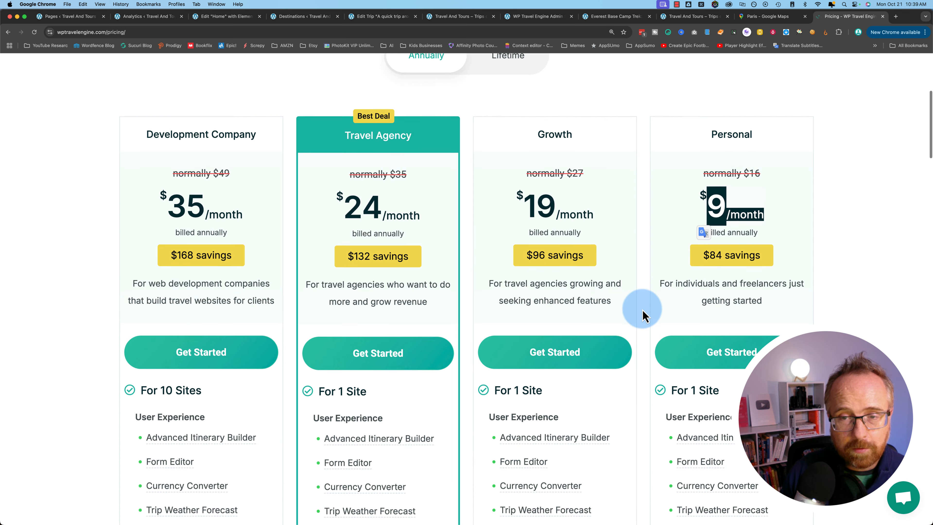
pyautogui.scroll(-5, 641, 310)
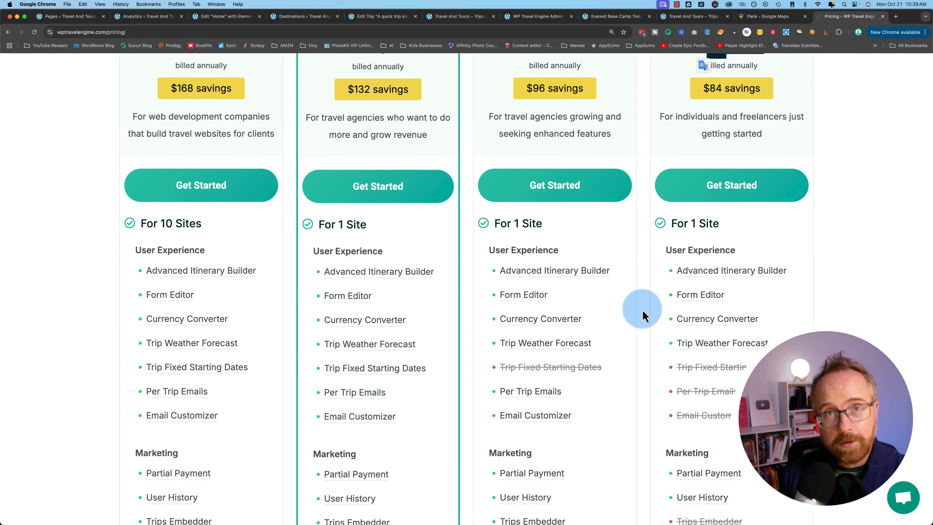
pyautogui.click(650, 333)
pyautogui.scroll(-3, 650, 335)
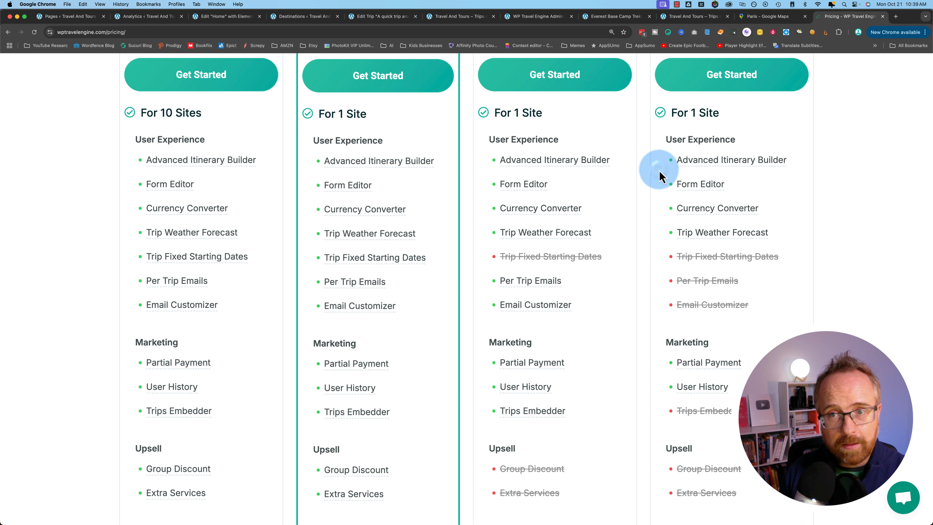
pyautogui.moveTo(667, 140); pyautogui.dragTo(725, 143)
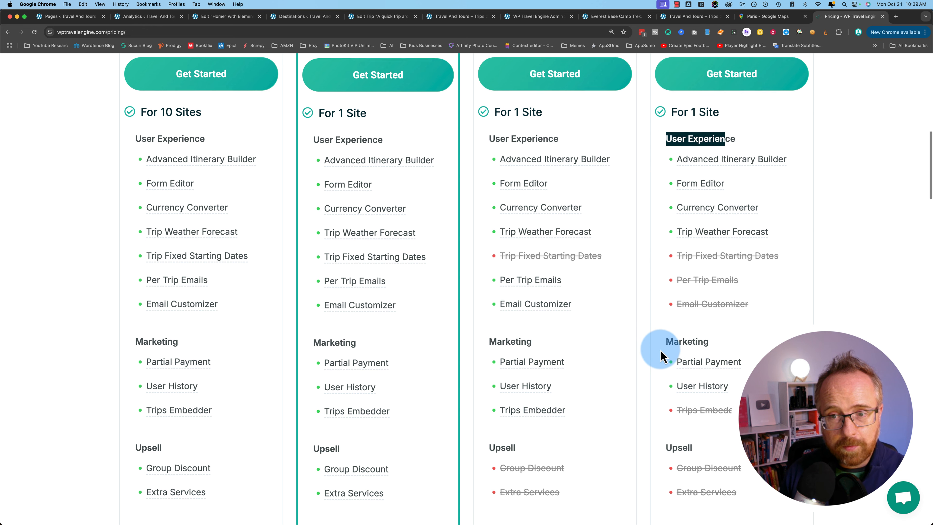
# Step: Scroll through the four plans' feature lists and return to the home page
pyautogui.scroll(-1, 660, 350)
pyautogui.scroll(-3, 658, 357)
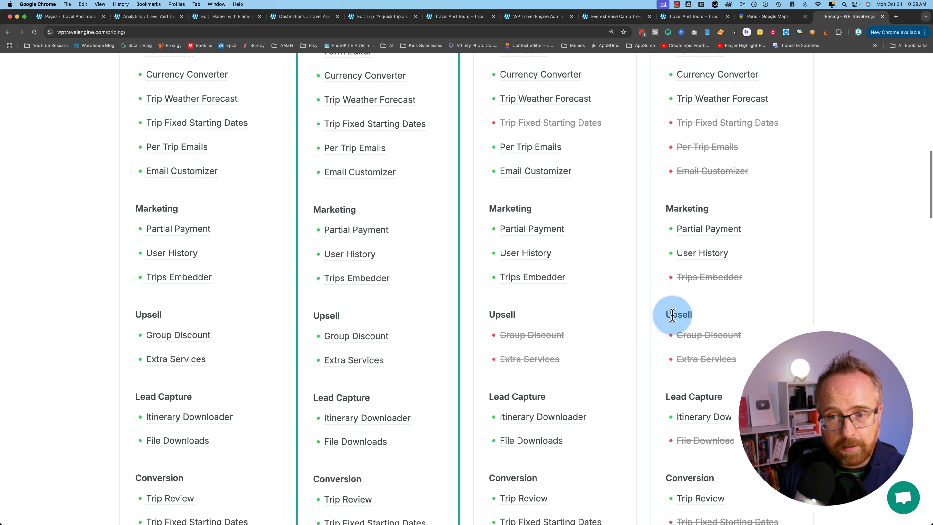
pyautogui.scroll(-2, 650, 378)
pyautogui.scroll(-4, 652, 369)
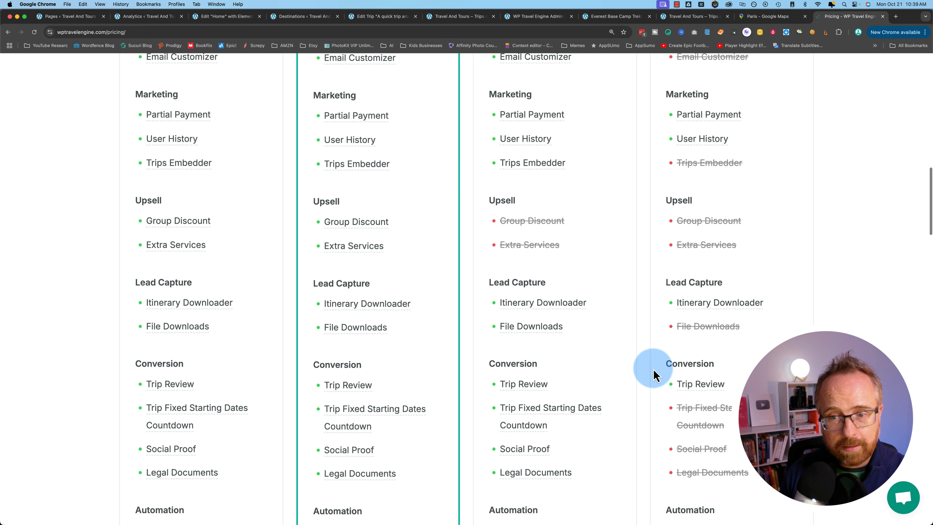
pyautogui.scroll(-1, 647, 353)
pyautogui.scroll(-2, 646, 357)
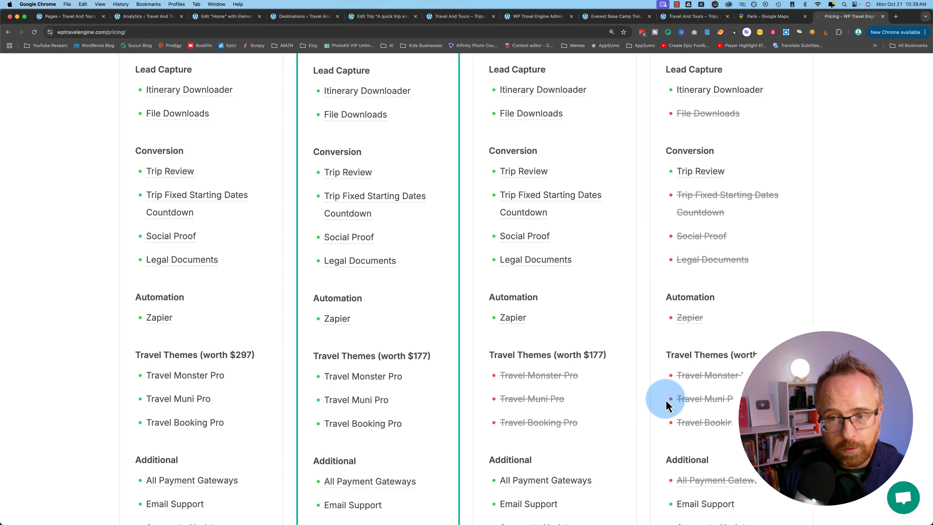
pyautogui.scroll(-5, 658, 399)
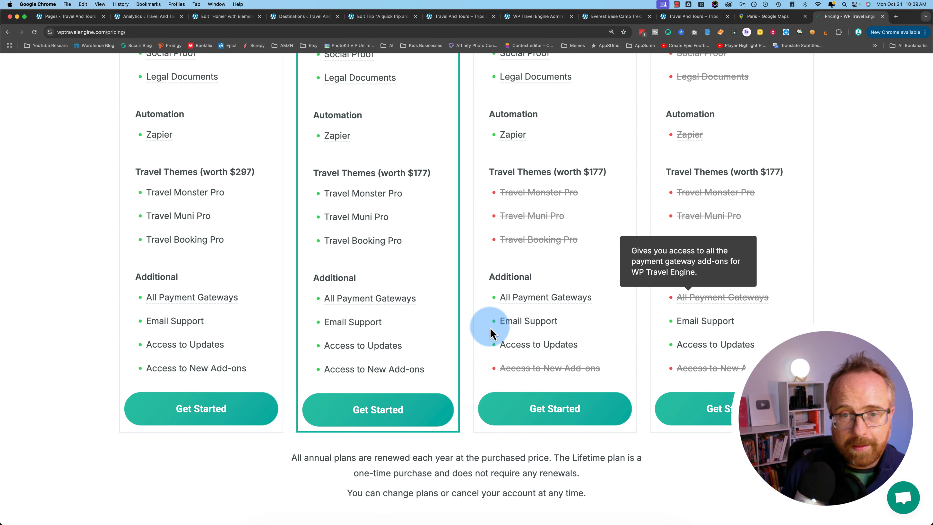
pyautogui.scroll(15, 479, 340)
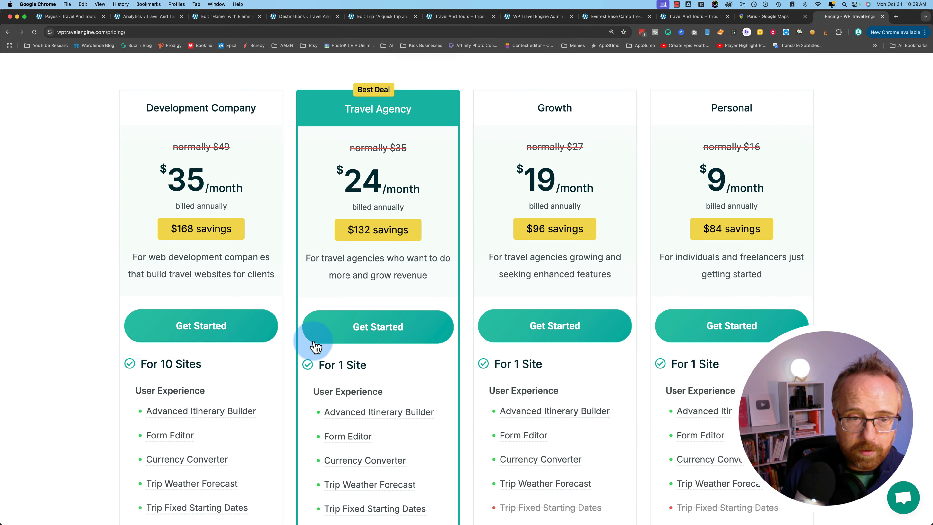
pyautogui.scroll(-3, 273, 397)
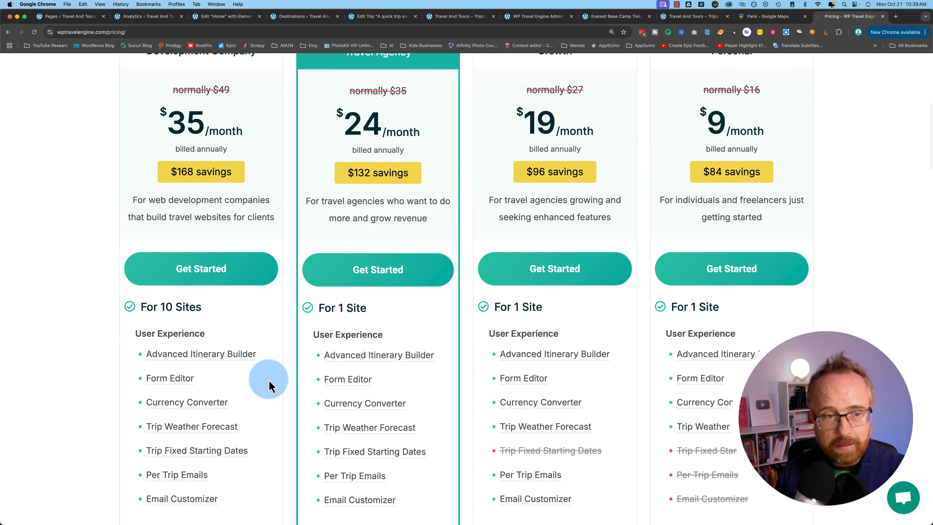
pyautogui.moveTo(293, 360)
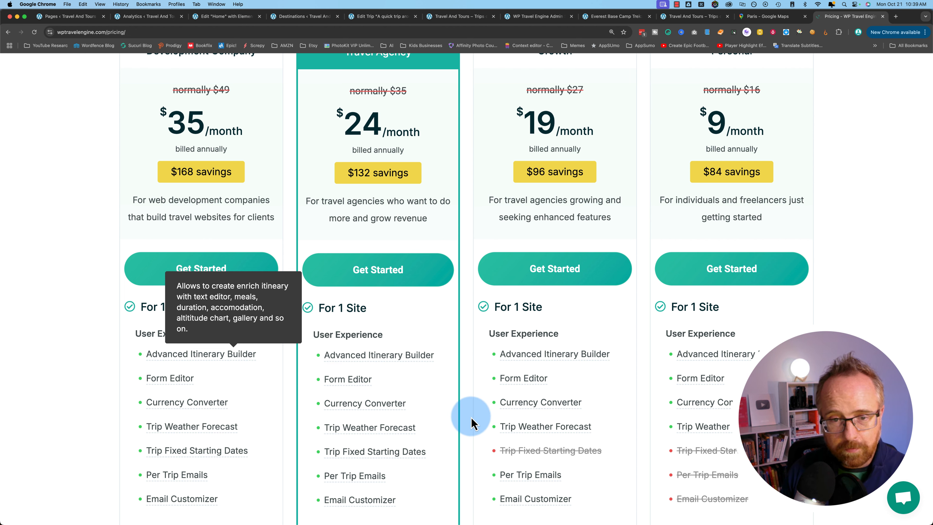
pyautogui.scroll(15, 471, 422)
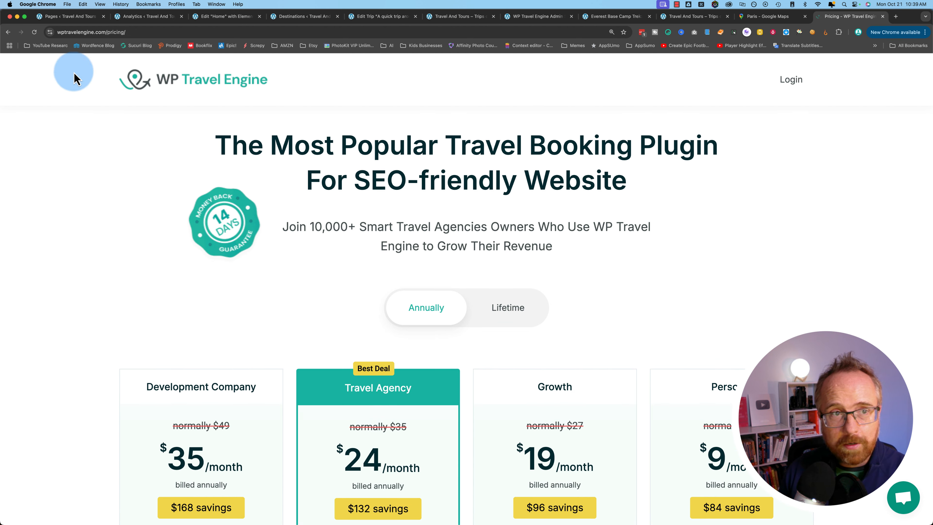
pyautogui.moveTo(423, 83)
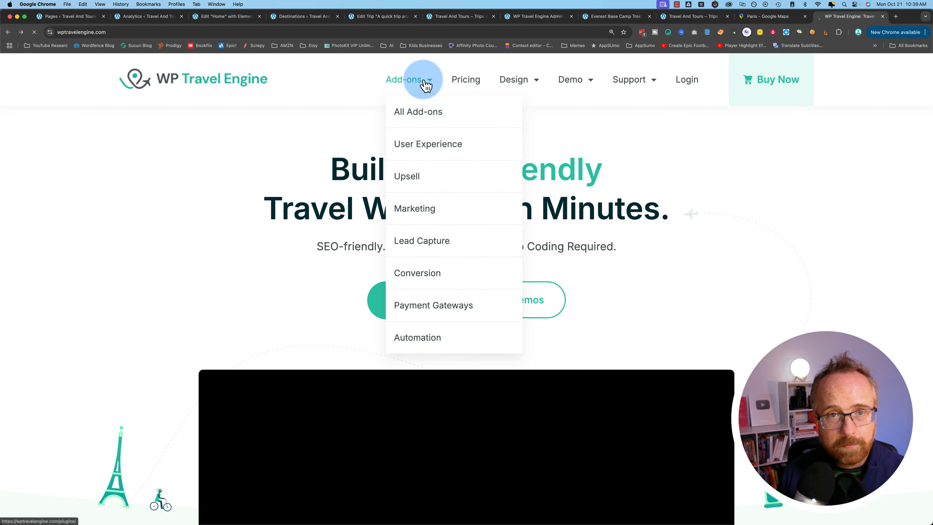
# Step: Open the add-ons catalogue and read through the Extra Services description
pyautogui.click(417, 117)
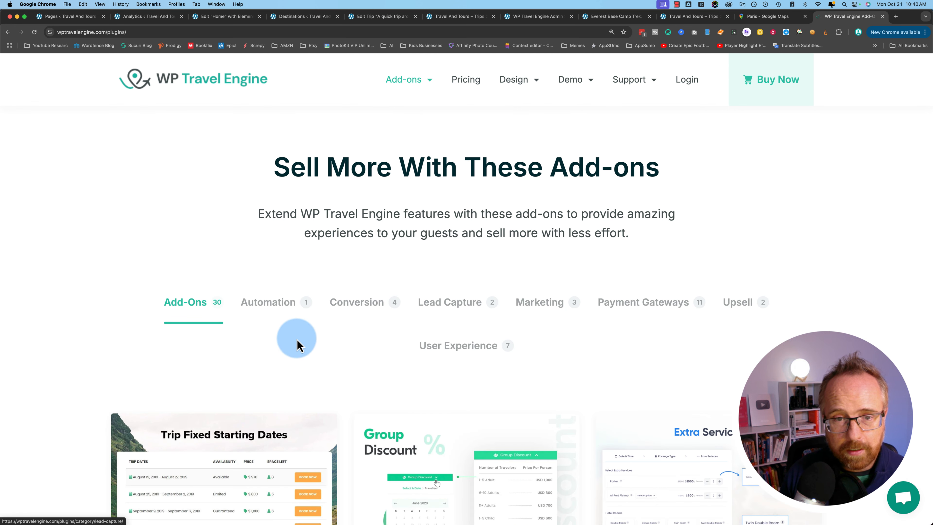
pyautogui.scroll(-8, 297, 346)
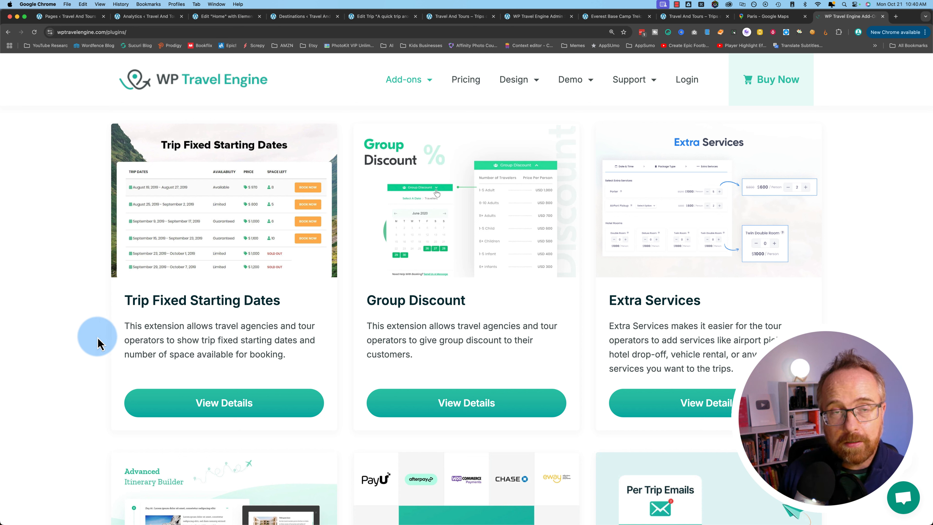
pyautogui.scroll(-1, 134, 321)
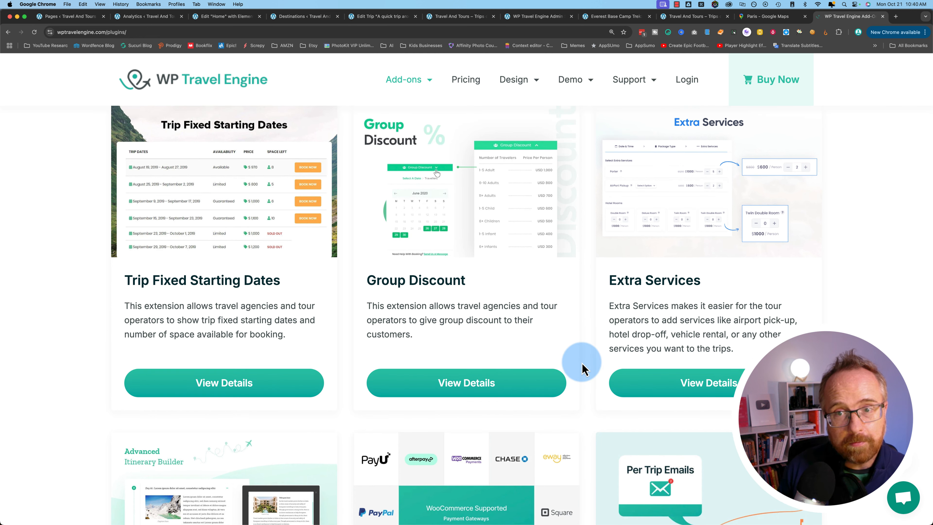
pyautogui.scroll(-3, 582, 369)
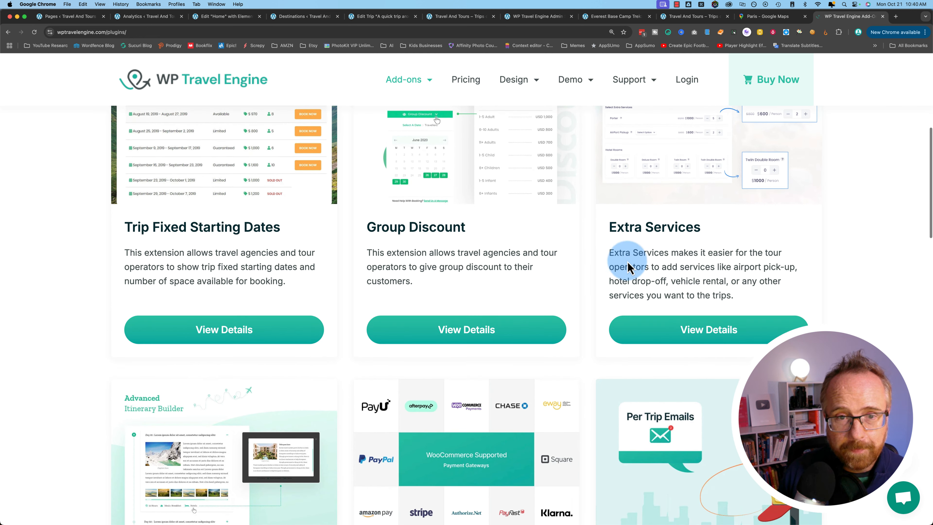
pyautogui.moveTo(607, 257); pyautogui.dragTo(785, 297)
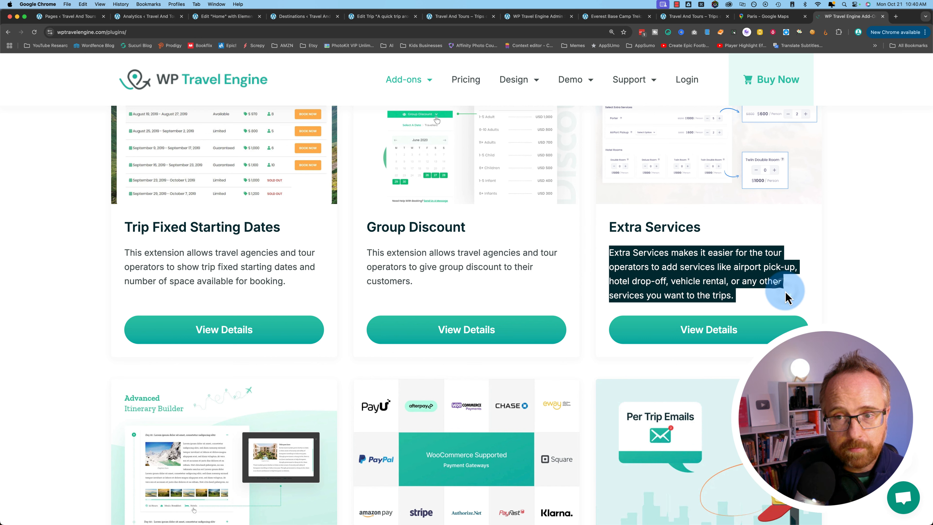
pyautogui.click(603, 294)
pyautogui.scroll(1, 606, 290)
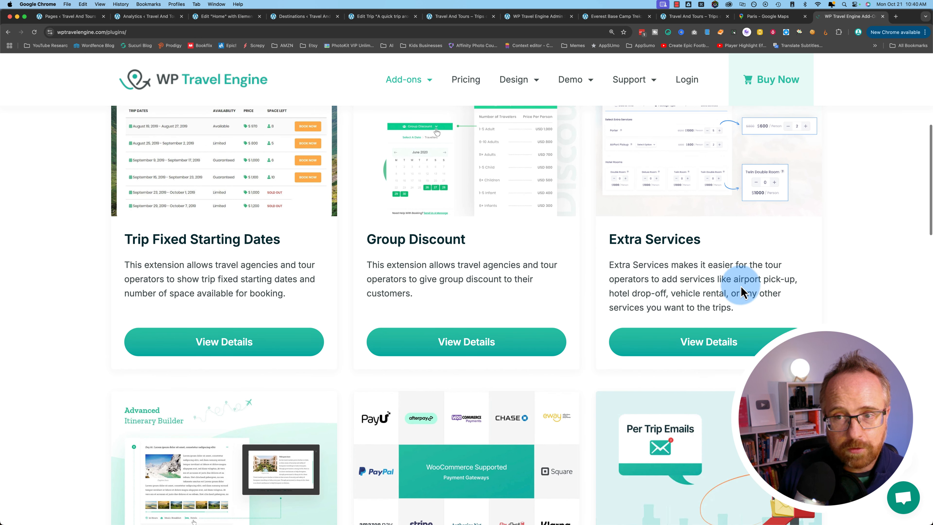
pyautogui.moveTo(734, 280); pyautogui.dragTo(780, 280)
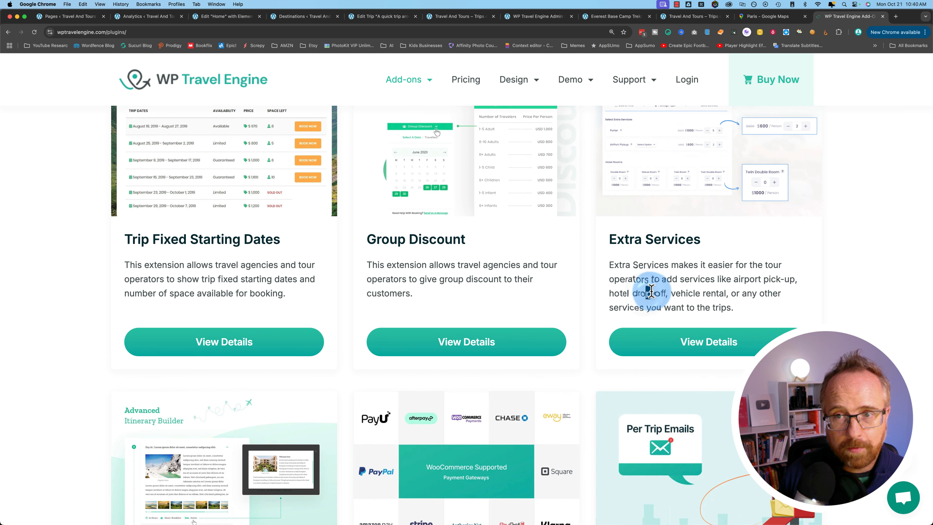
pyautogui.moveTo(650, 292); pyautogui.dragTo(689, 292)
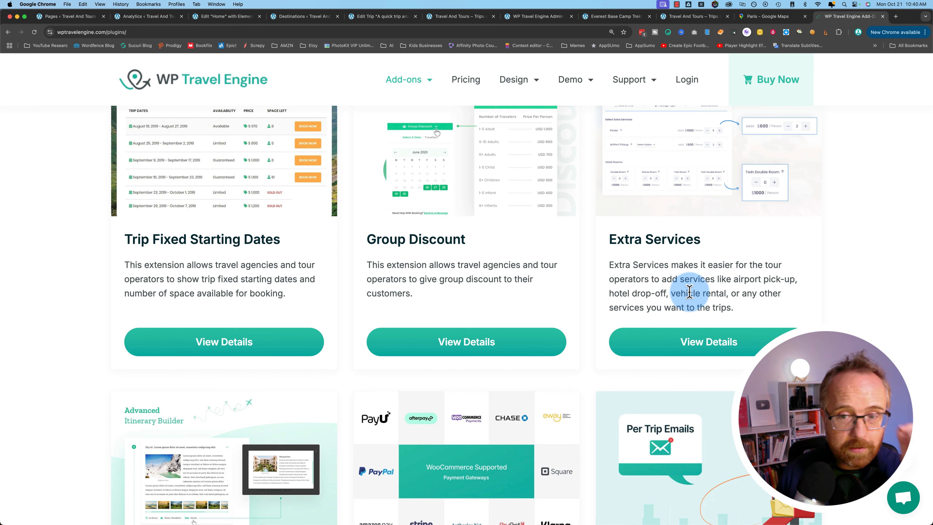
# Step: Scroll on past Per Trip Emails, Partial Payment and Legal Documents to the Social Proof card
pyautogui.scroll(-5, 584, 356)
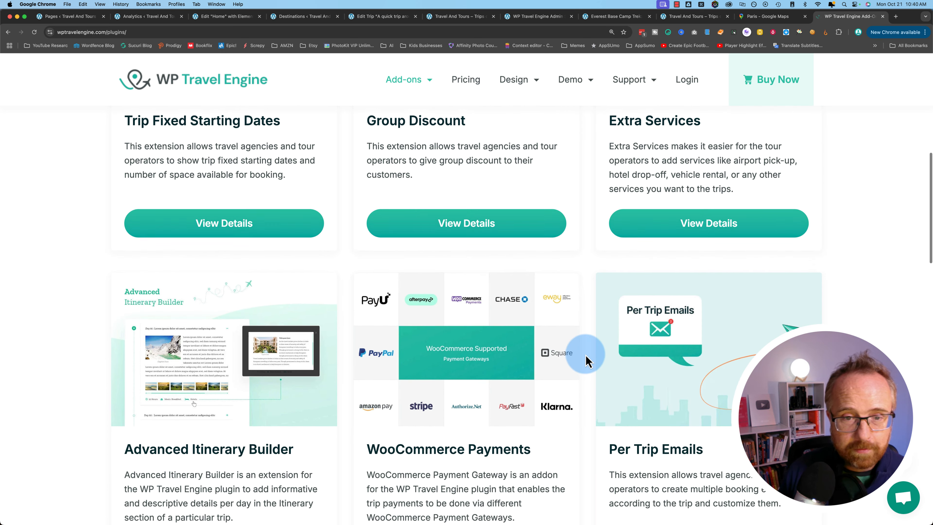
pyautogui.scroll(-3, 586, 360)
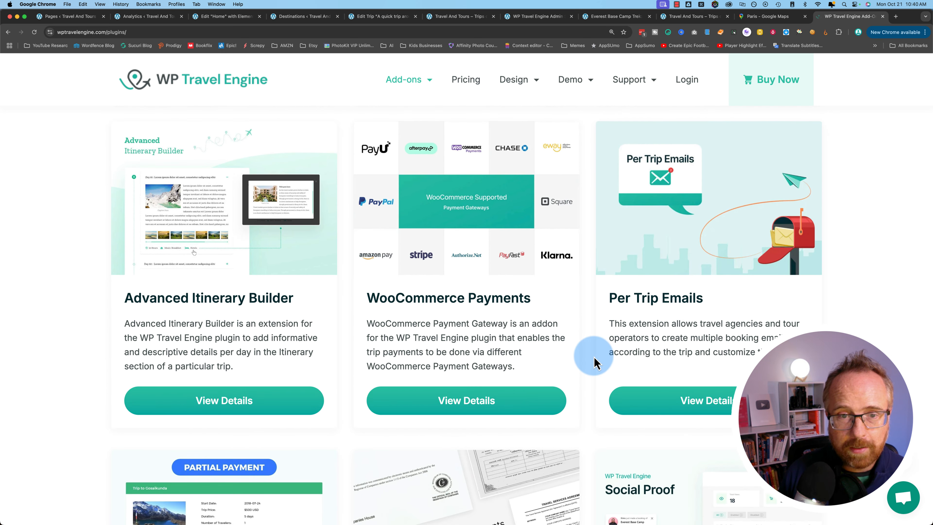
pyautogui.scroll(-5, 594, 362)
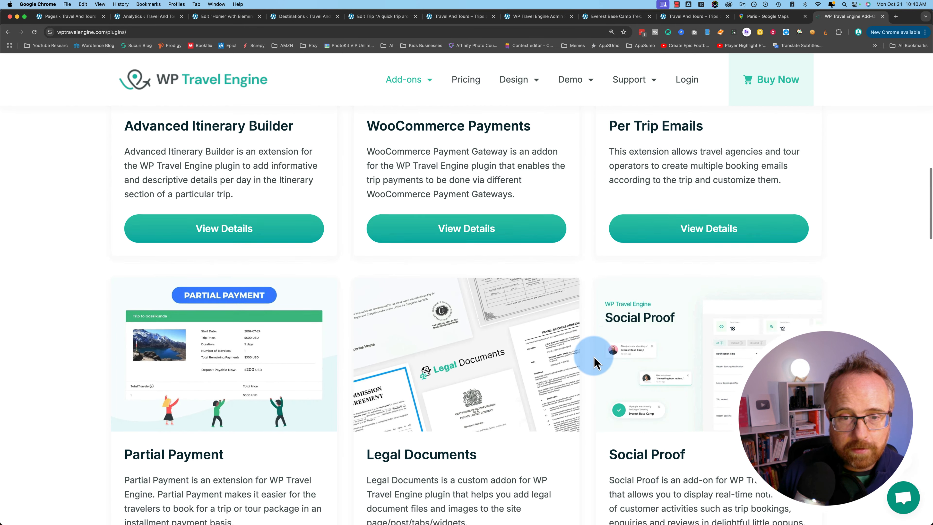
pyautogui.scroll(-7, 594, 362)
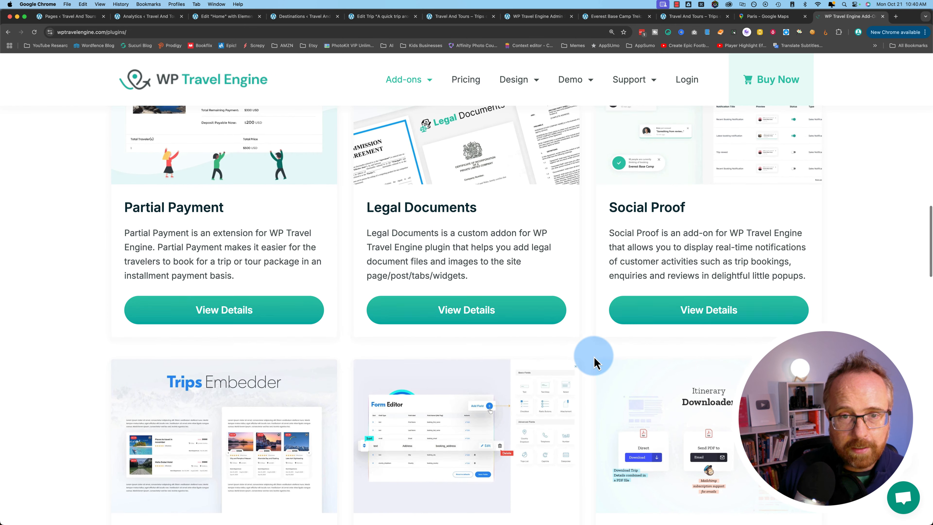
pyautogui.scroll(-1, 594, 362)
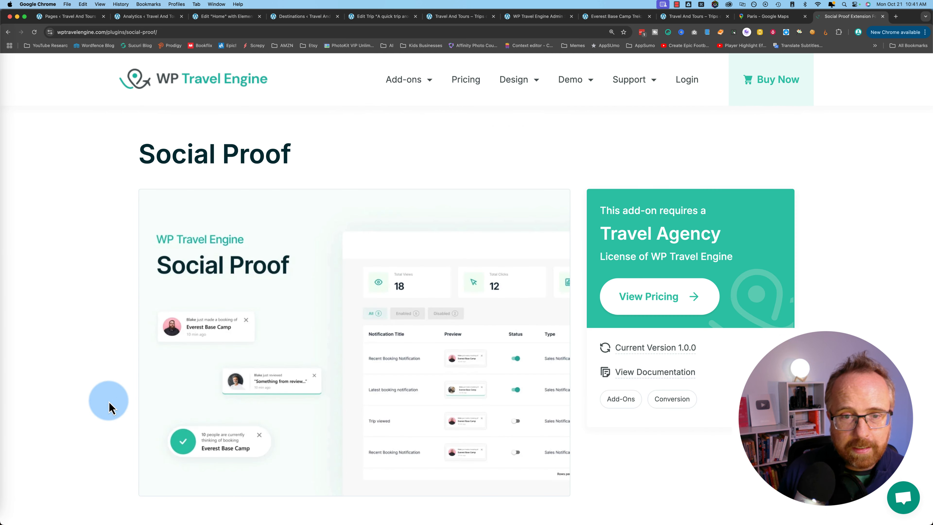
# Step: Scroll through the Social Proof add-on details page
pyautogui.scroll(-8, 110, 389)
pyautogui.scroll(-5, 112, 382)
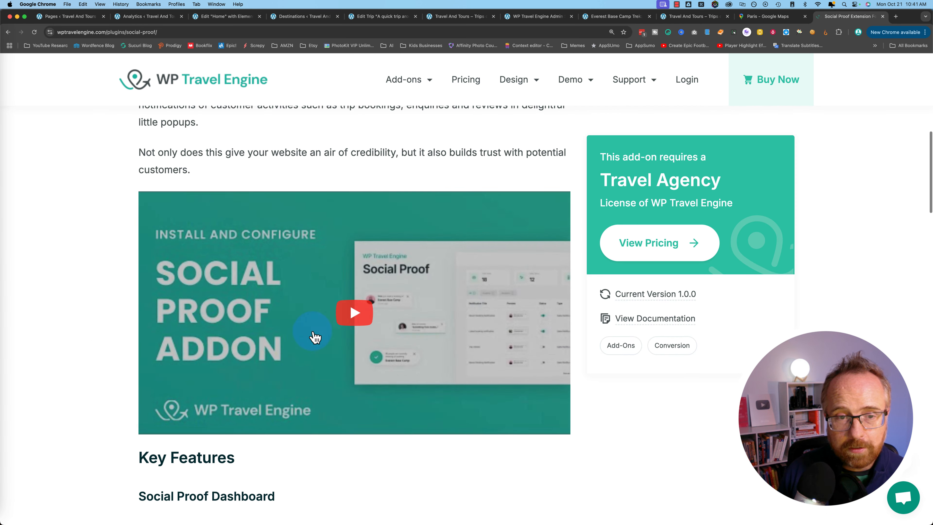
pyautogui.scroll(-5, 176, 347)
pyautogui.scroll(-15, 168, 352)
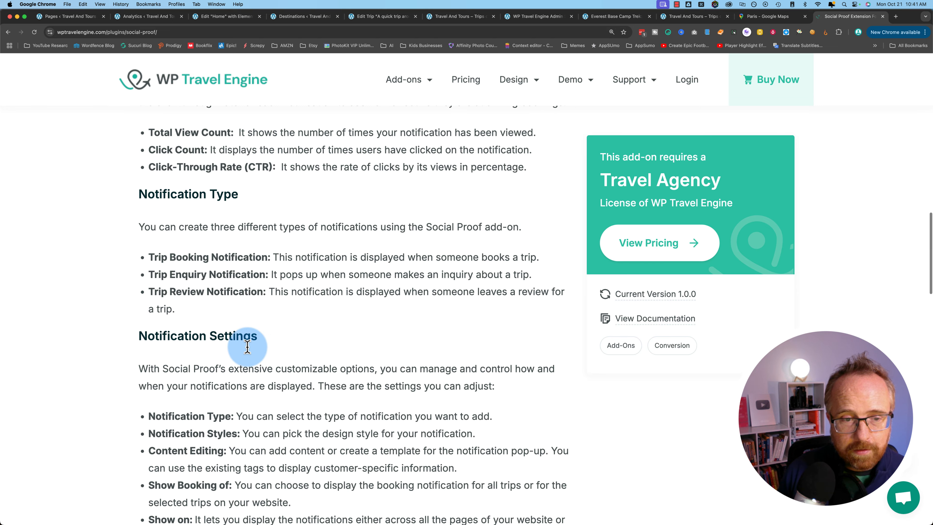
pyautogui.scroll(-4, 247, 347)
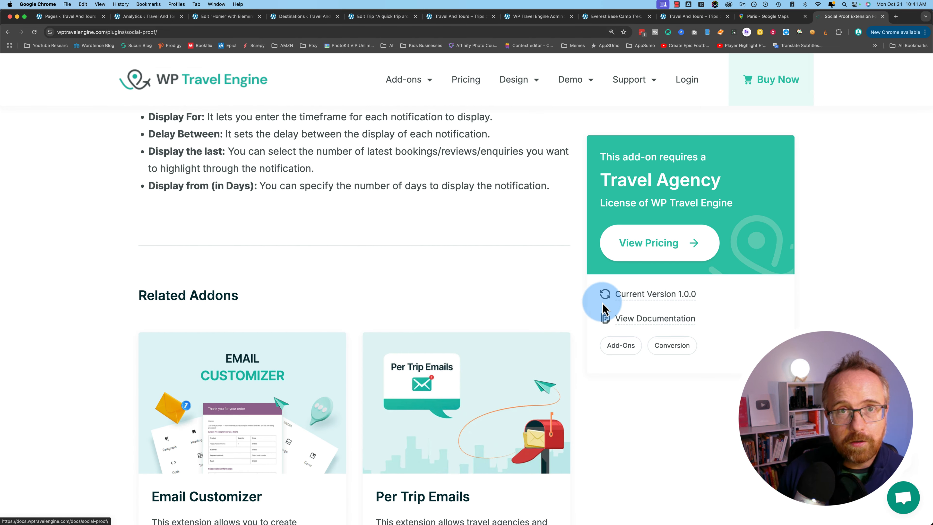
# Step: Return to the add-ons list and browse more add-ons down to Zapier and Stripe Payment Gateway
pyautogui.click(8, 32)
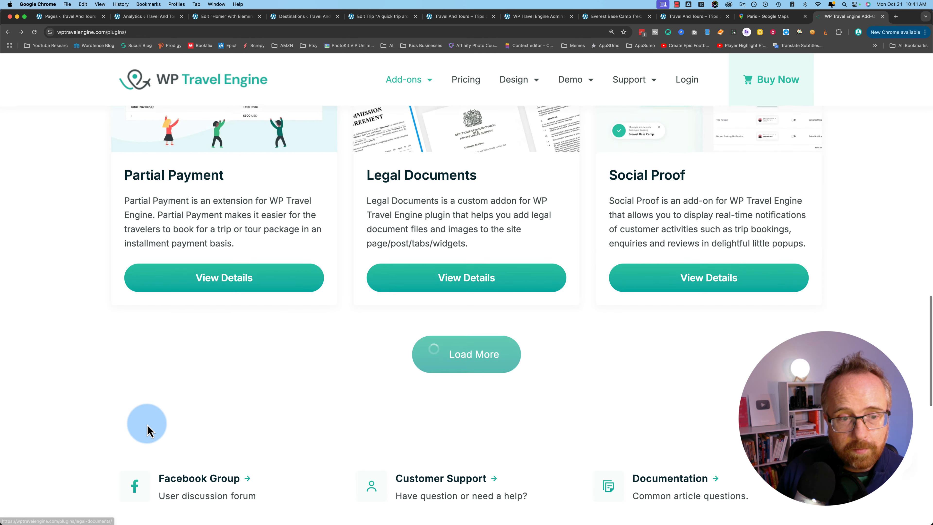
pyautogui.scroll(-4, 146, 424)
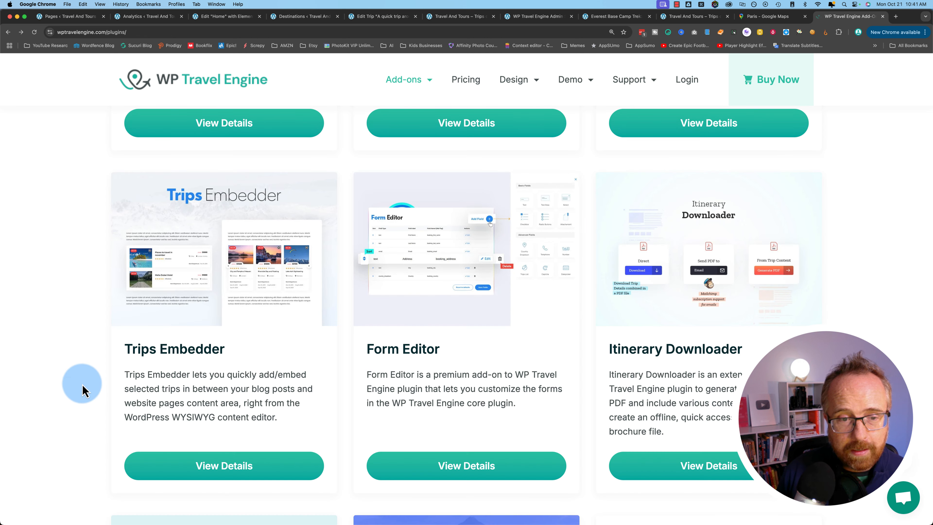
pyautogui.scroll(-8, 82, 385)
pyautogui.scroll(-7, 82, 384)
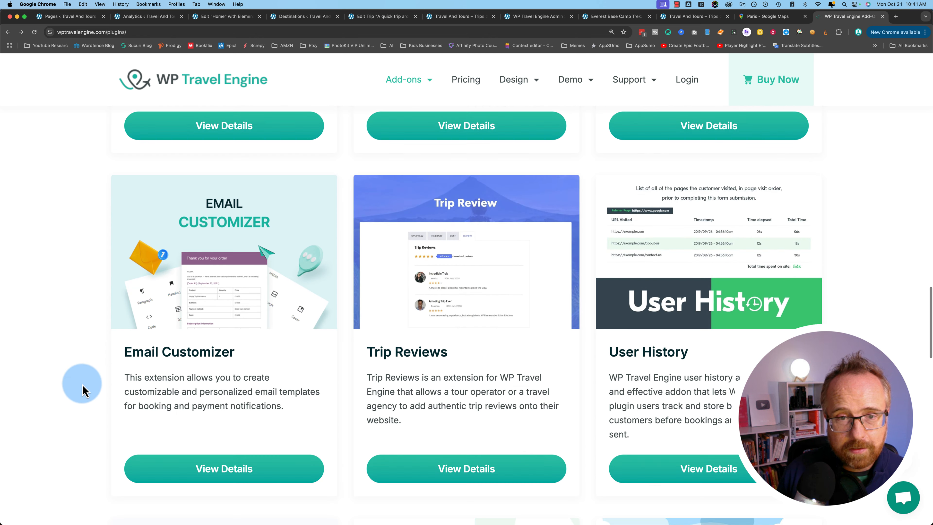
pyautogui.scroll(-11, 83, 384)
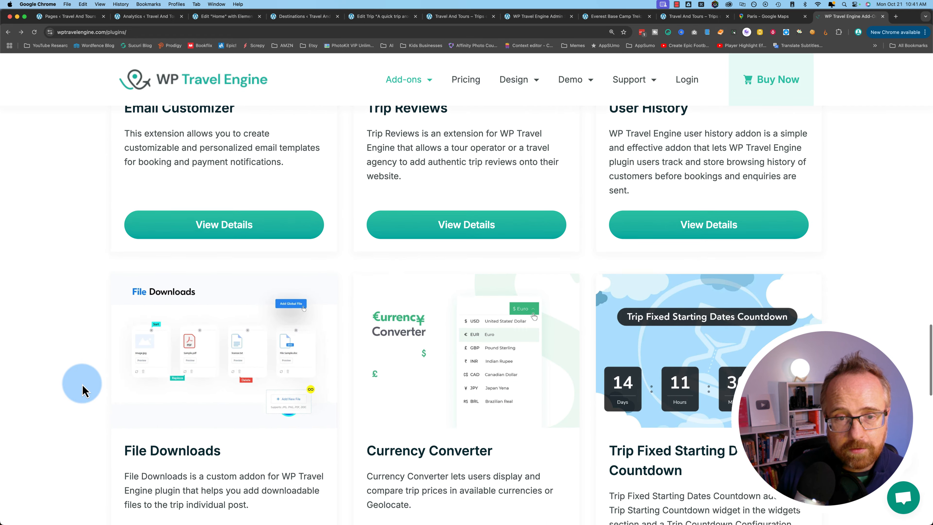
pyautogui.scroll(-3, 82, 385)
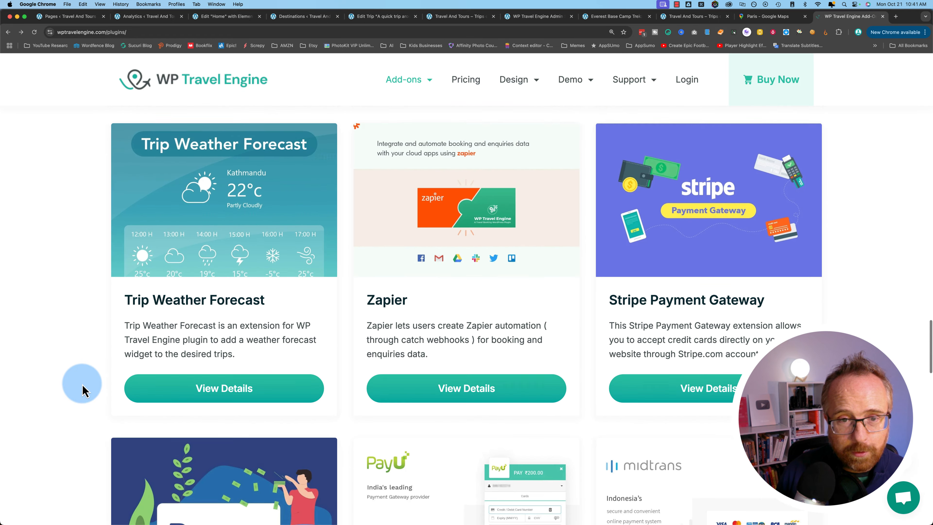
pyautogui.scroll(4, 83, 384)
pyautogui.scroll(-3, 82, 384)
pyautogui.scroll(-4, 82, 384)
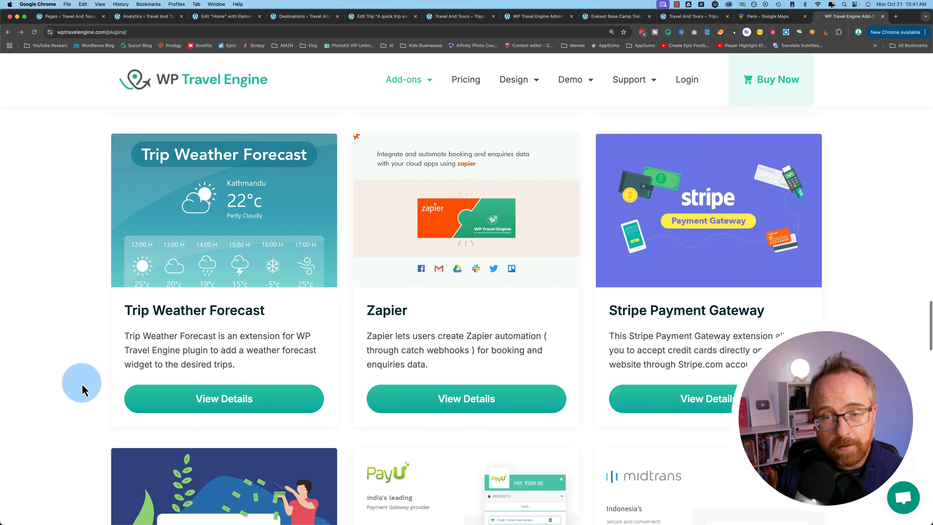
pyautogui.scroll(20, 82, 384)
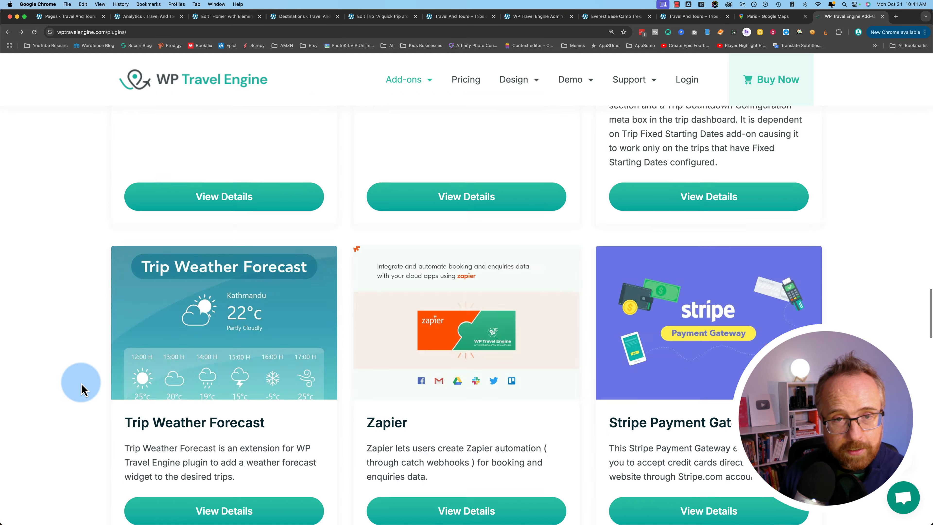
pyautogui.click(460, 89)
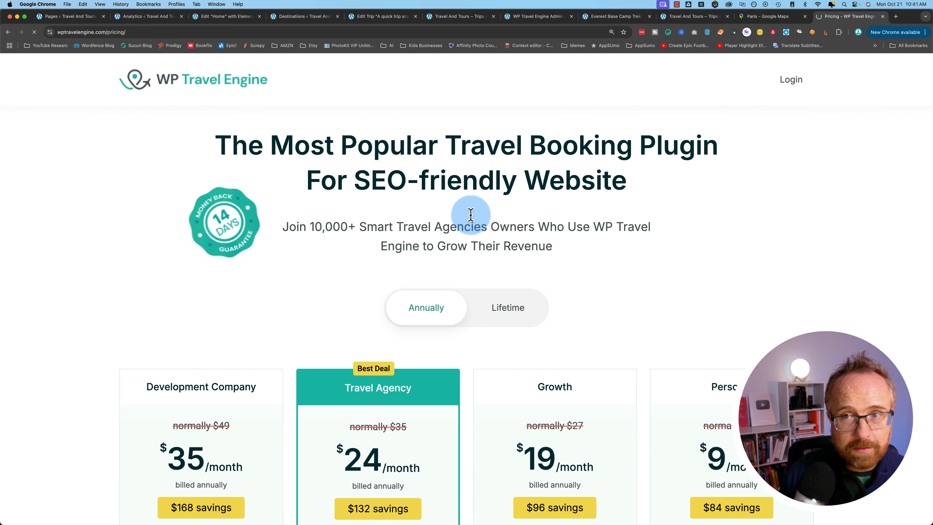
pyautogui.scroll(-3, 754, 333)
pyautogui.scroll(-3, 753, 334)
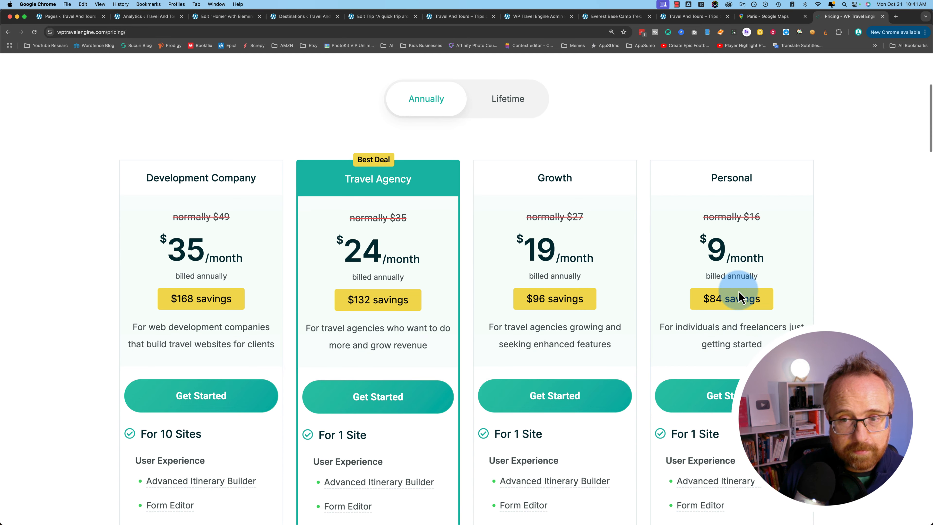
pyautogui.scroll(-3, 753, 333)
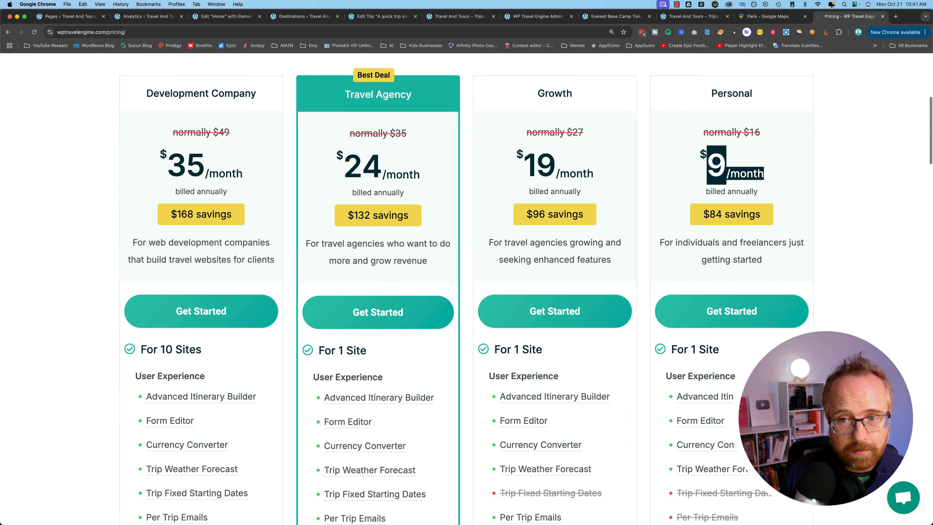
pyautogui.scroll(5, 553, 152)
pyautogui.moveTo(756, 301); pyautogui.dragTo(763, 304)
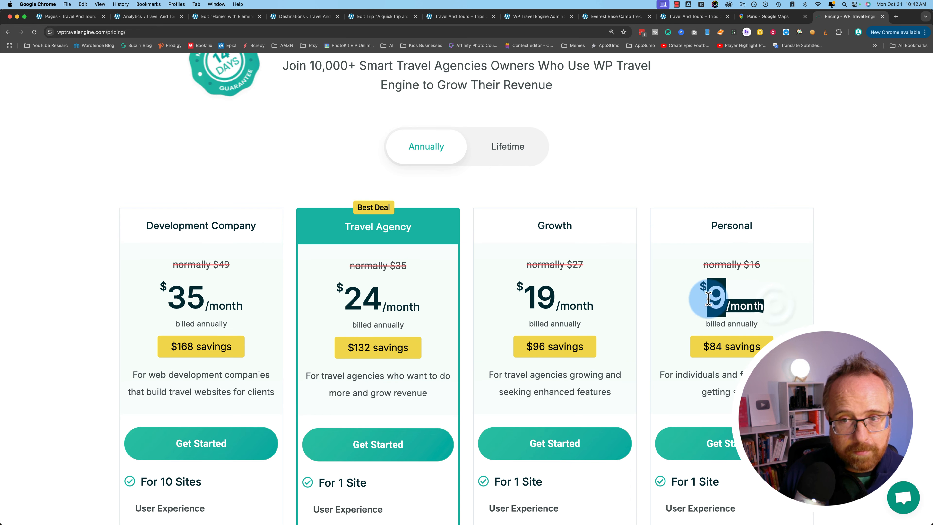
pyautogui.scroll(5, 620, 351)
pyautogui.scroll(-20, 620, 351)
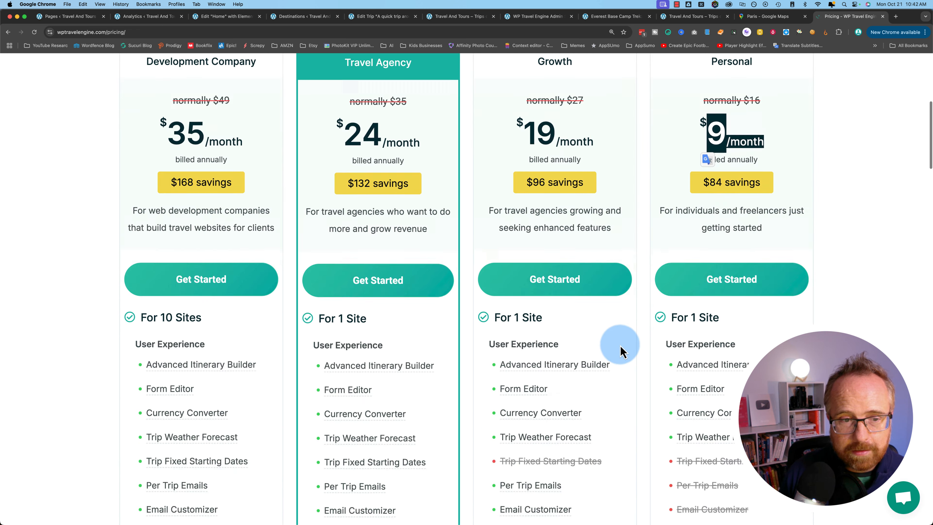
pyautogui.scroll(-9, 620, 351)
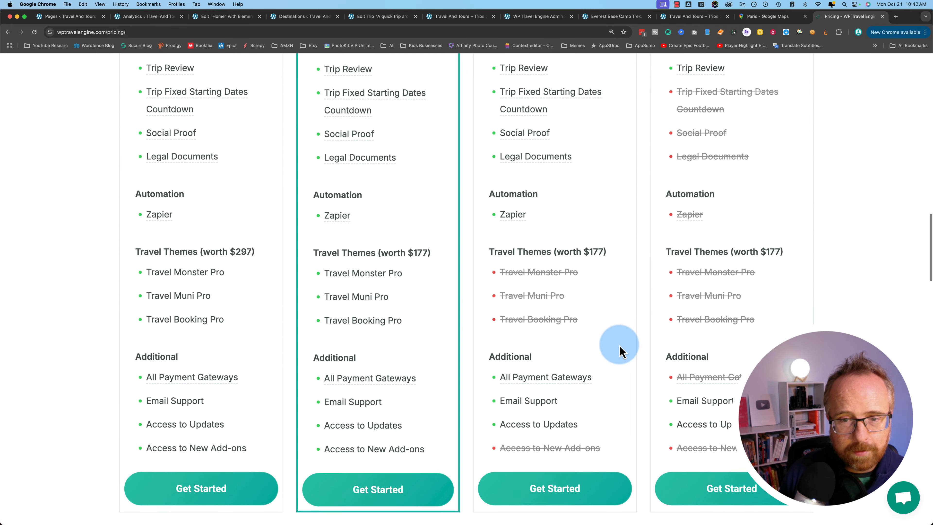
pyautogui.scroll(-5, 662, 360)
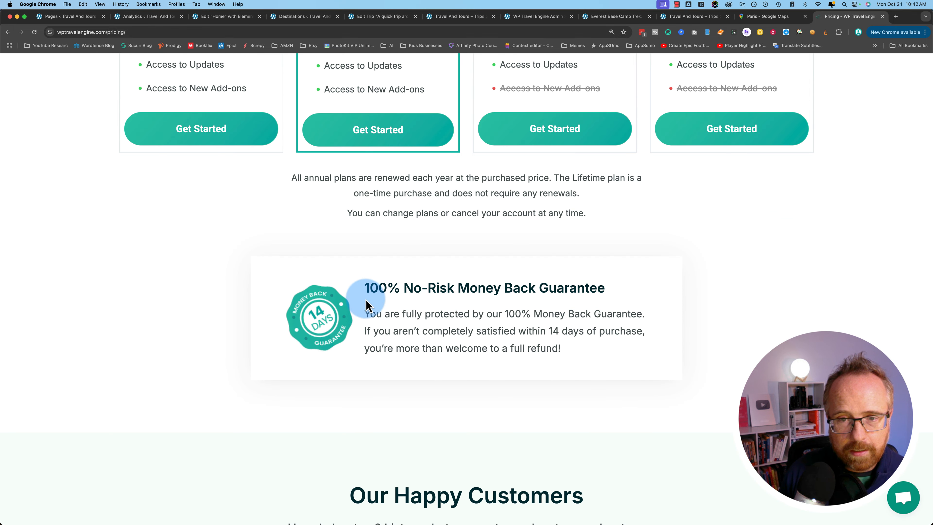
pyautogui.moveTo(402, 331); pyautogui.dragTo(620, 341)
pyautogui.scroll(20, 695, 342)
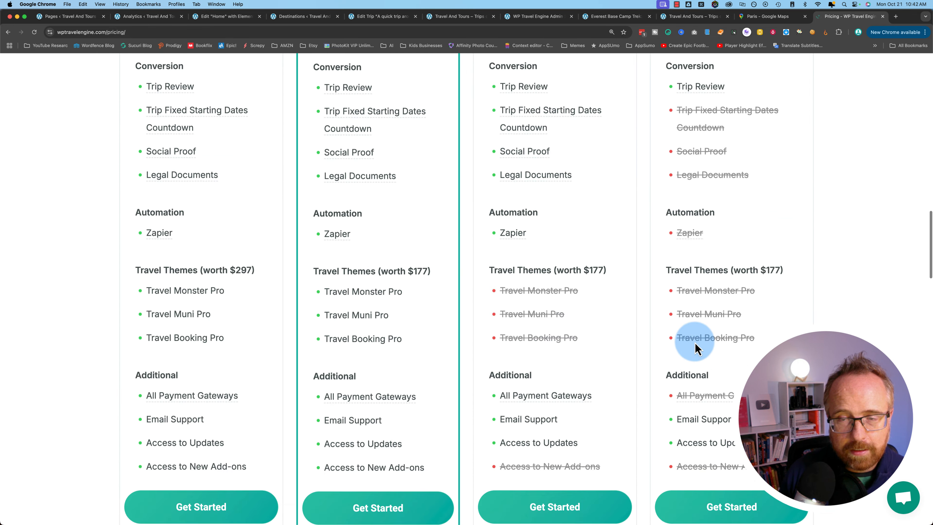
pyautogui.scroll(3, 695, 342)
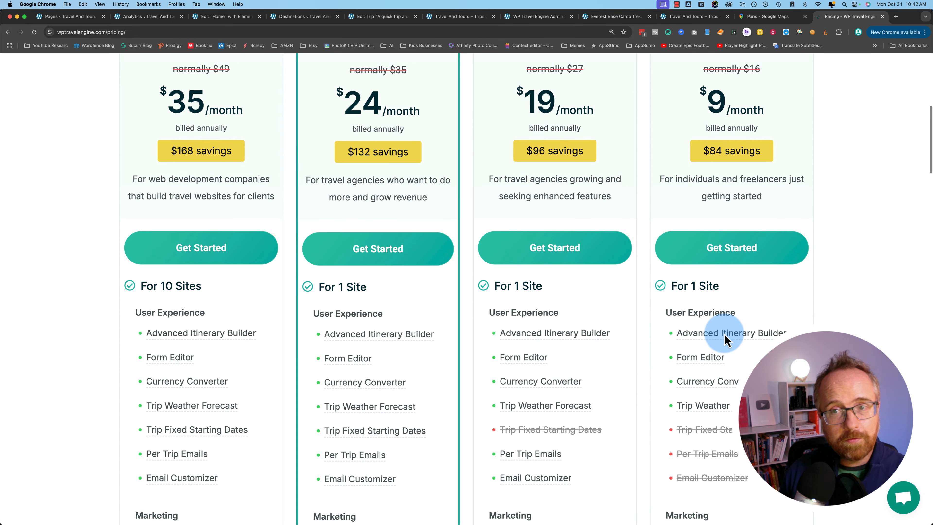
pyautogui.moveTo(714, 344)
pyautogui.scroll(6, 645, 369)
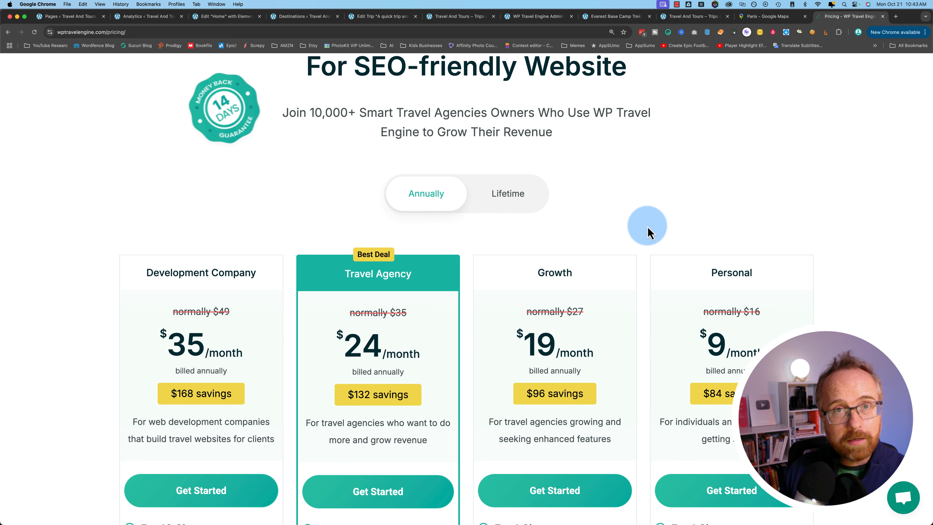
pyautogui.scroll(-2, 647, 231)
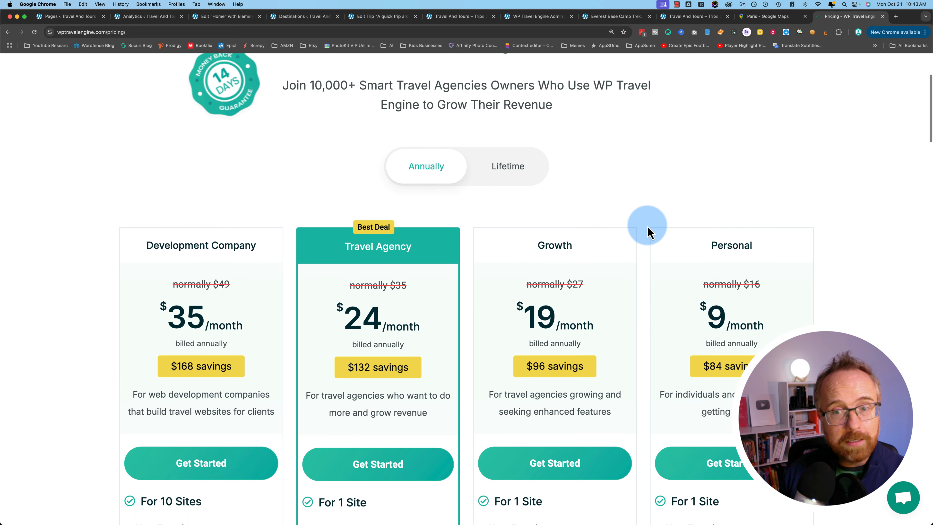
pyautogui.scroll(-1, 647, 227)
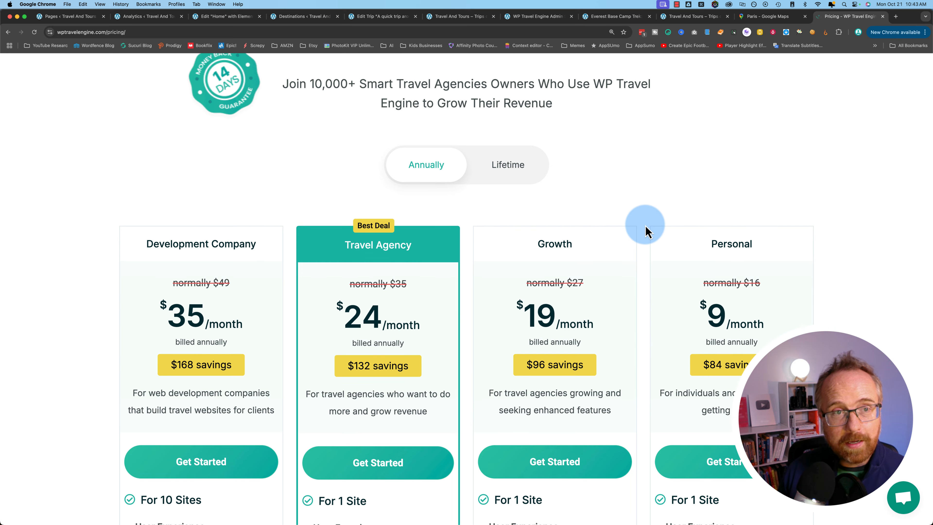